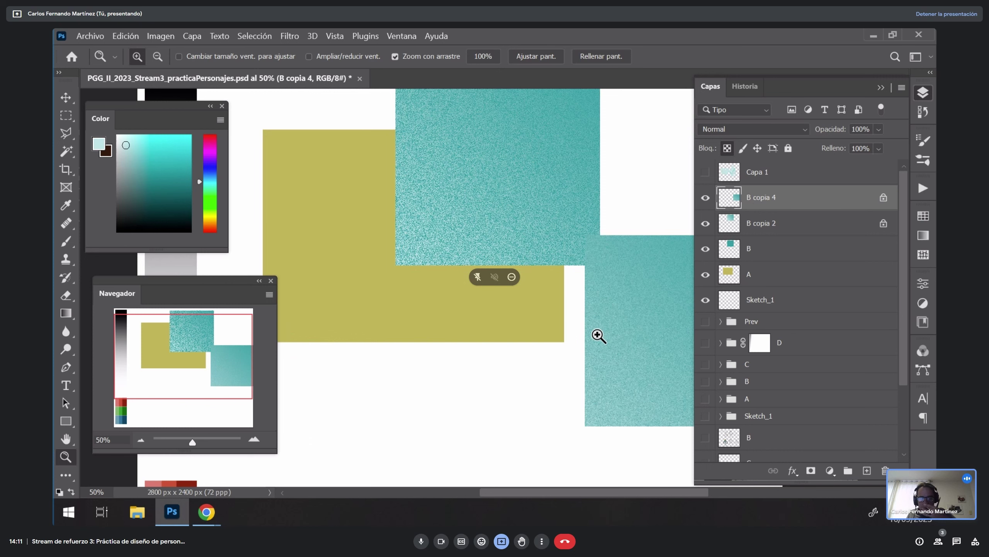
Step: Hide layer B copia 4 and set the blend mode of layer B copia 2 to Normal
{"action": "left_click", "coordinate": [705, 197]}
{"action": "left_click", "coordinate": [763, 223]}
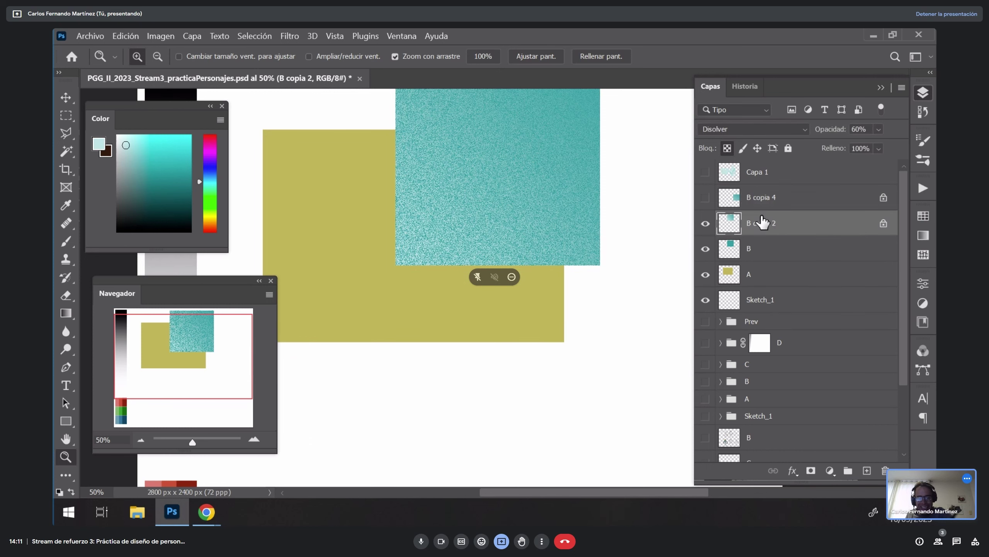
{"action": "left_click", "coordinate": [750, 130]}
{"action": "left_click", "coordinate": [716, 142]}
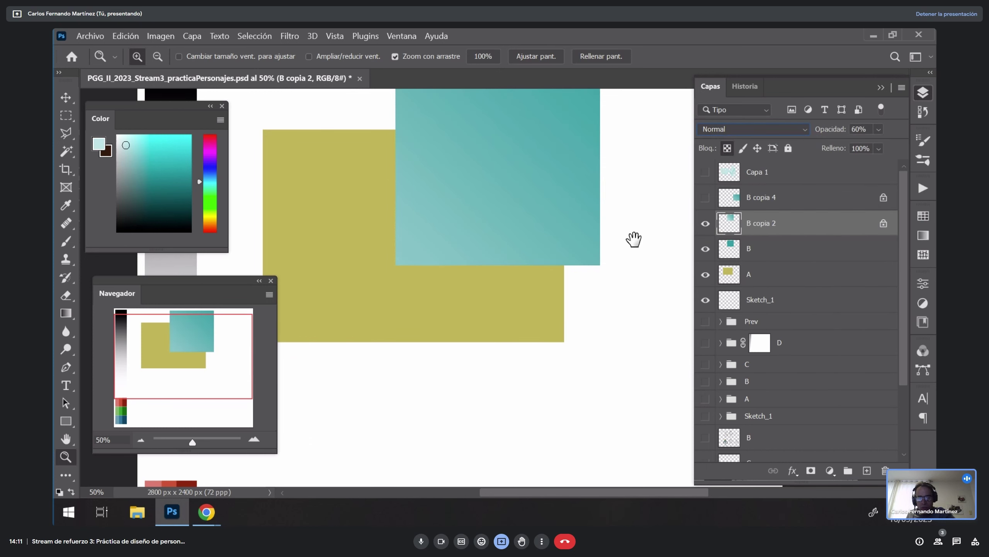
{"action": "left_click_drag", "start_coordinate": [634, 238], "coordinate": [583, 379]}
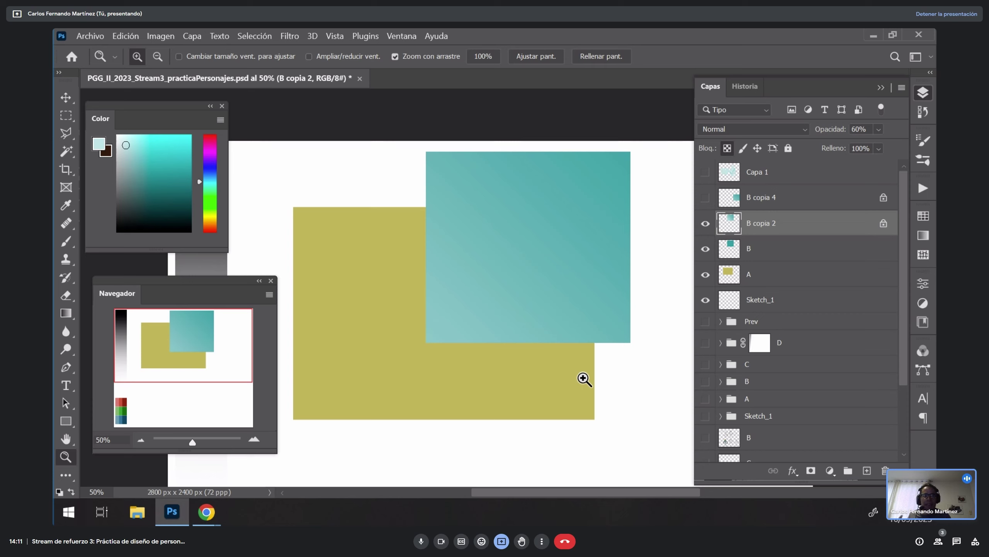
Step: Browse the blend modes available for layer B copia 2
{"action": "left_click", "coordinate": [796, 130]}
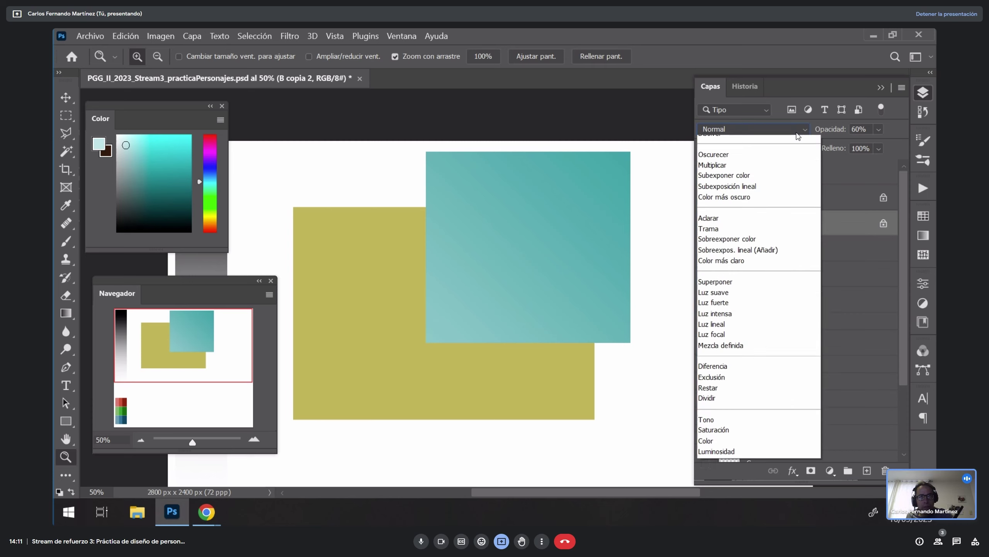
{"action": "left_click", "coordinate": [796, 128]}
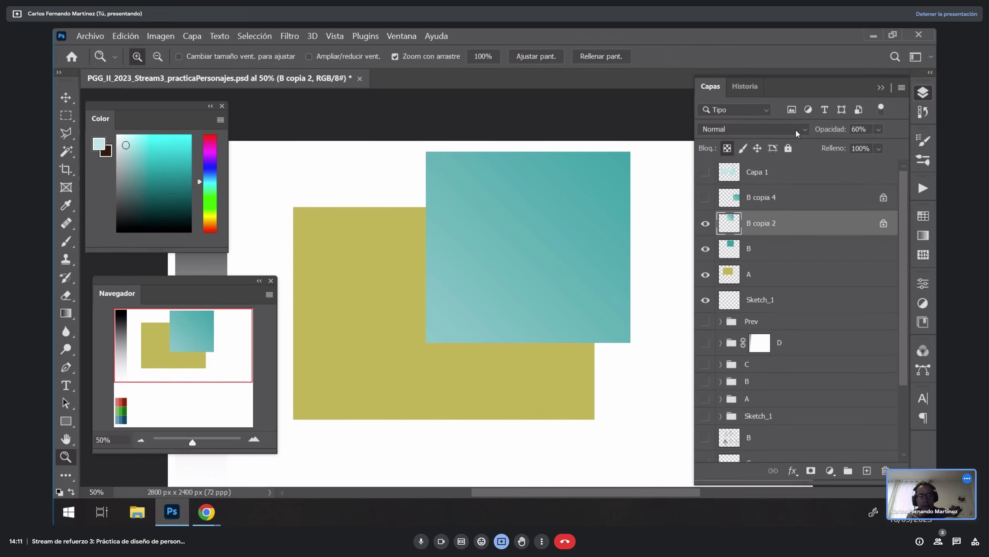
{"action": "left_click", "coordinate": [771, 130]}
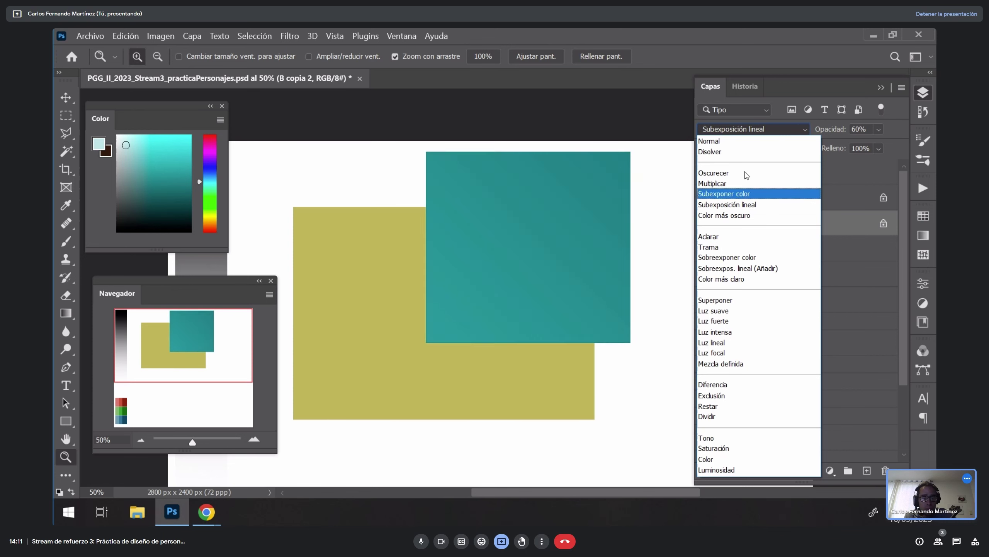
{"action": "left_click", "coordinate": [752, 129]}
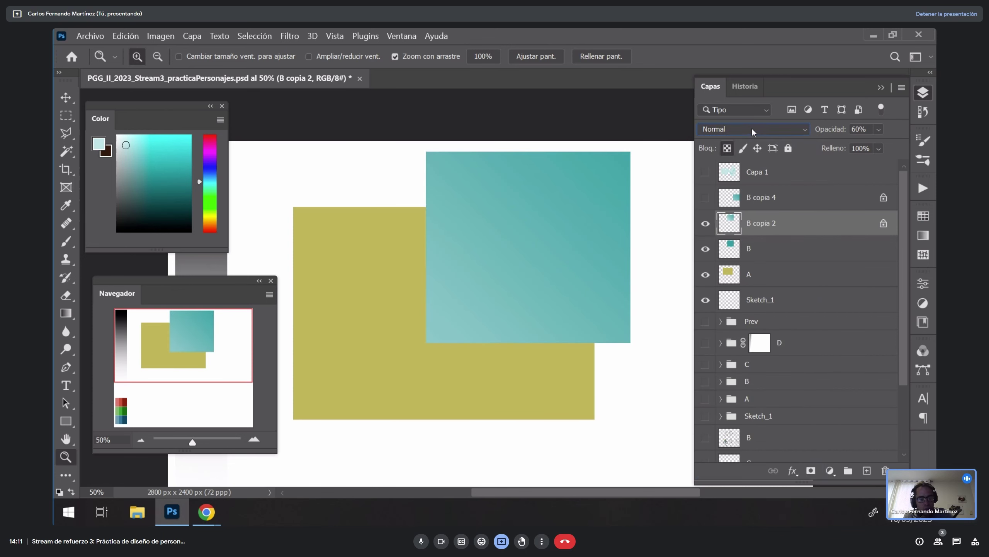
Step: Try blend modes such as Disolver, Superponer, Luz focal and Color más oscuro on layer B copia 2, then restore Normal
{"action": "left_click", "coordinate": [749, 130]}
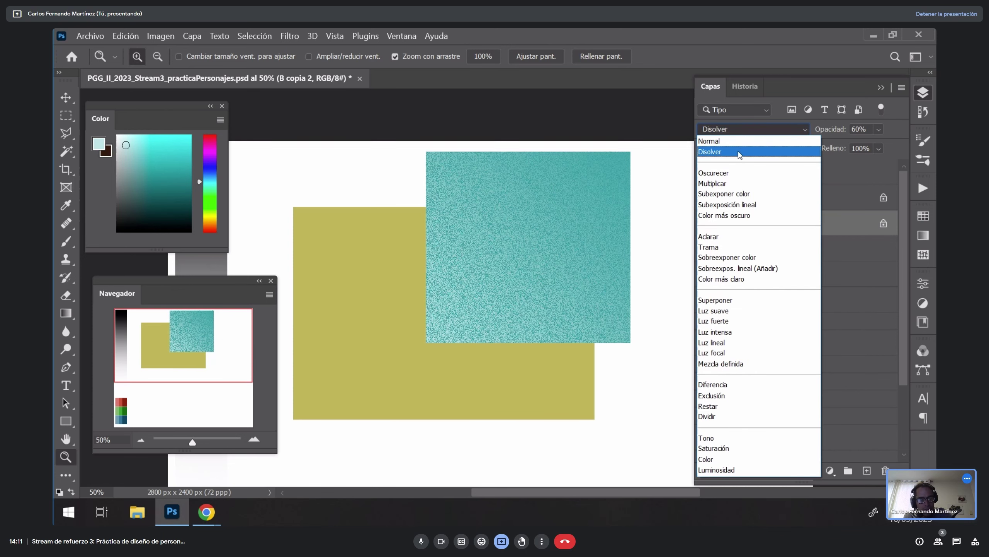
{"action": "left_click", "coordinate": [739, 151]}
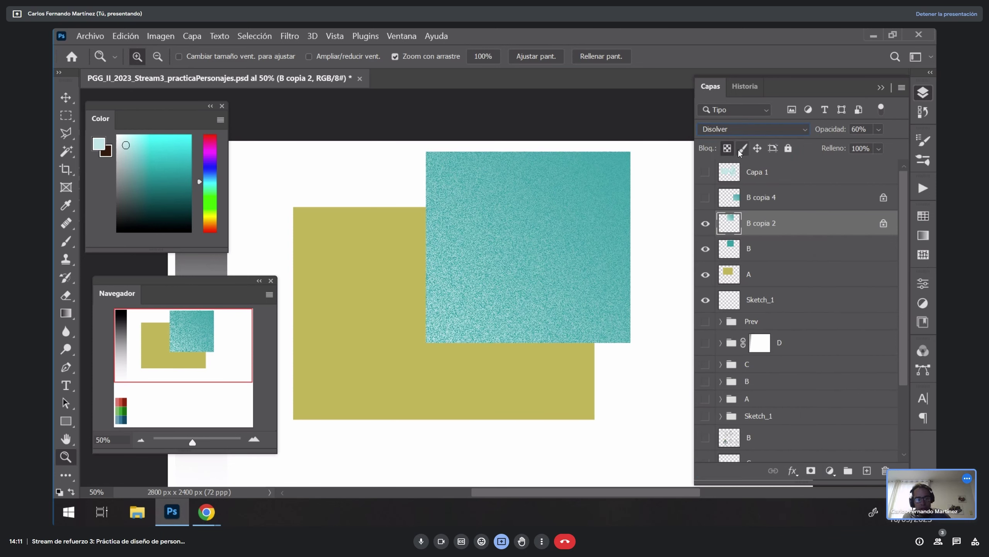
{"action": "key", "text": "Down"}
{"action": "key", "text": "Down"}
{"action": "key", "text": "Down"}
{"action": "key", "text": "Down"}
{"action": "key", "text": "Down"}
{"action": "key", "text": "Down"}
{"action": "key", "text": "Down"}
{"action": "key", "text": "Down"}
{"action": "key", "text": "Down"}
{"action": "key", "text": "Down"}
{"action": "key", "text": "Down"}
{"action": "key", "text": "Down"}
{"action": "key", "text": "Down"}
{"action": "key", "text": "Down"}
{"action": "key", "text": "Down"}
{"action": "key", "text": "Down"}
{"action": "key", "text": "Down"}
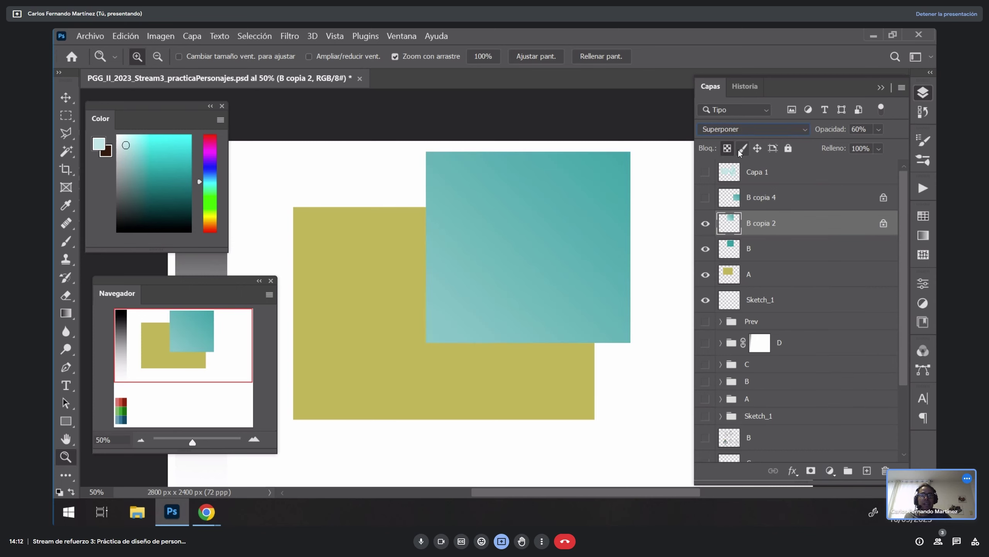
{"action": "key", "text": "Up"}
{"action": "key", "text": "Up"}
{"action": "key", "text": "Up"}
{"action": "key", "text": "Up"}
{"action": "key", "text": "Up"}
{"action": "key", "text": "Up"}
{"action": "key", "text": "Up"}
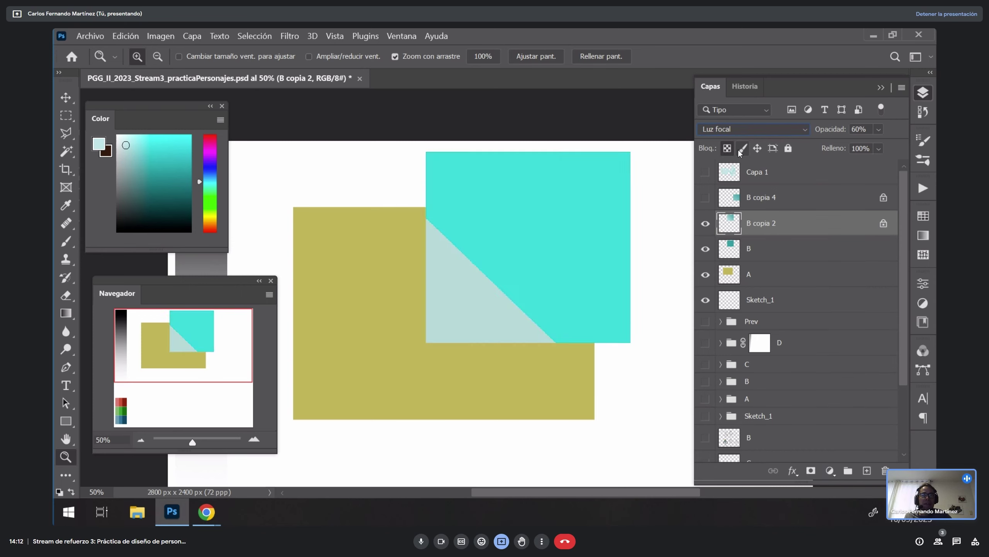
{"action": "key", "text": "Up"}
{"action": "key", "text": "Up"}
{"action": "key", "text": "Up"}
{"action": "key", "text": "Up"}
{"action": "key", "text": "Up"}
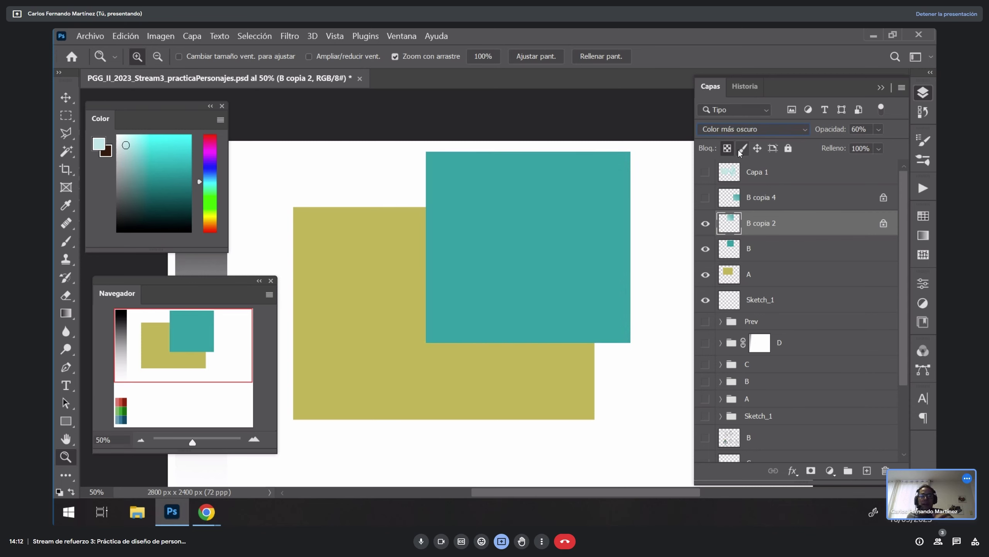
{"action": "left_click", "coordinate": [749, 136]}
{"action": "left_click", "coordinate": [751, 140]}
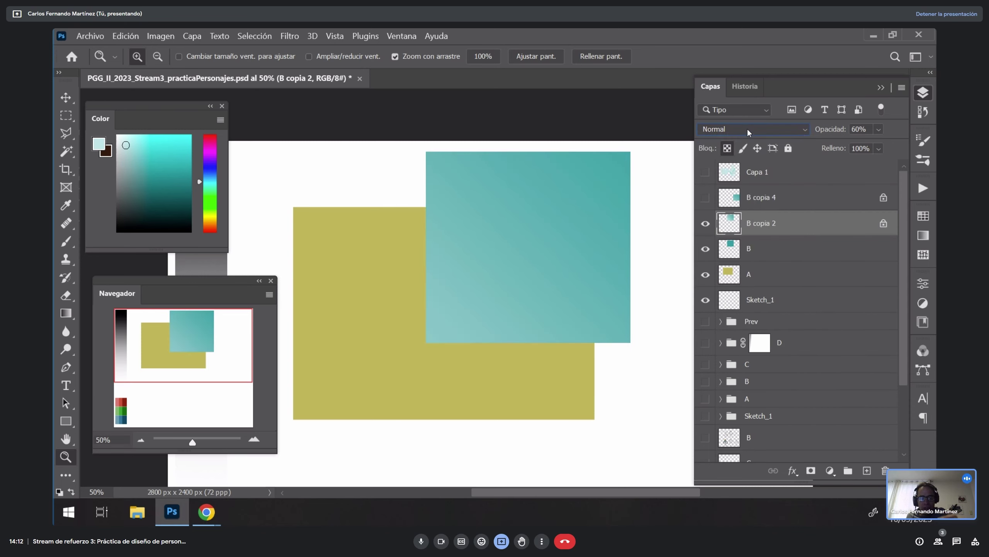
Step: Hide layer B copia 2 and admit the waiting participant to the call
{"action": "left_click", "coordinate": [705, 224]}
{"action": "left_click_drag", "start_coordinate": [587, 355], "coordinate": [642, 339]}
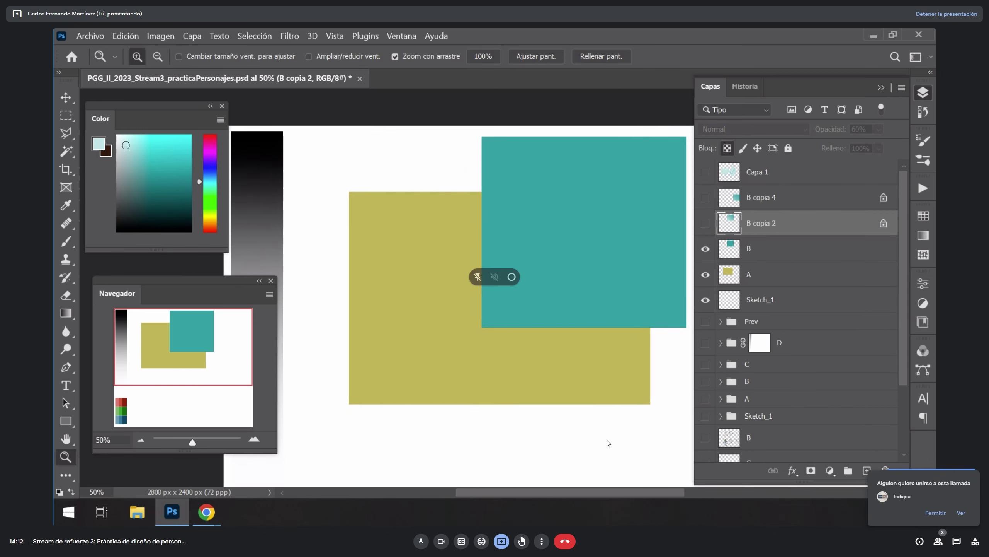
{"action": "left_click", "coordinate": [935, 512]}
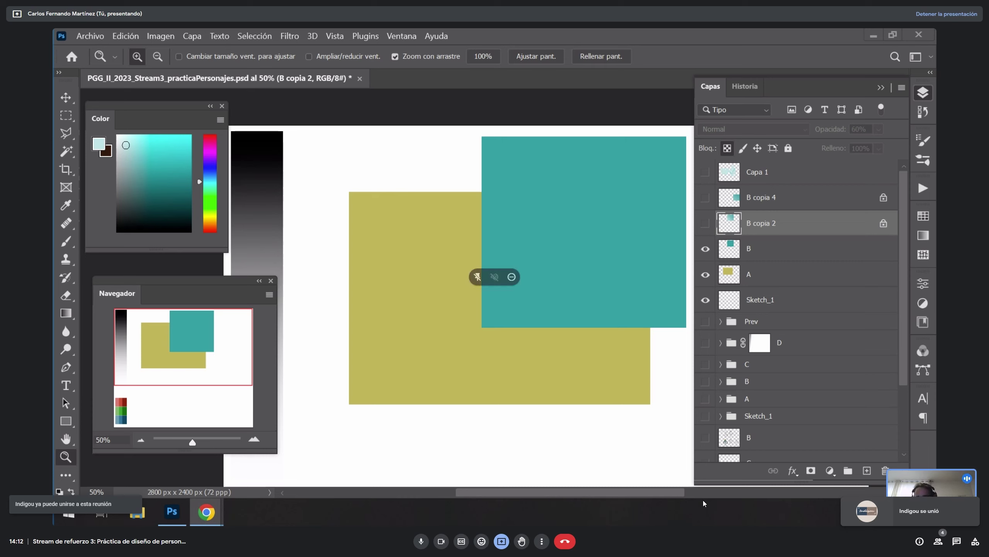
Step: Select layer B and toggle the visibility of layers B and A to identify their squares
{"action": "left_click", "coordinate": [775, 249]}
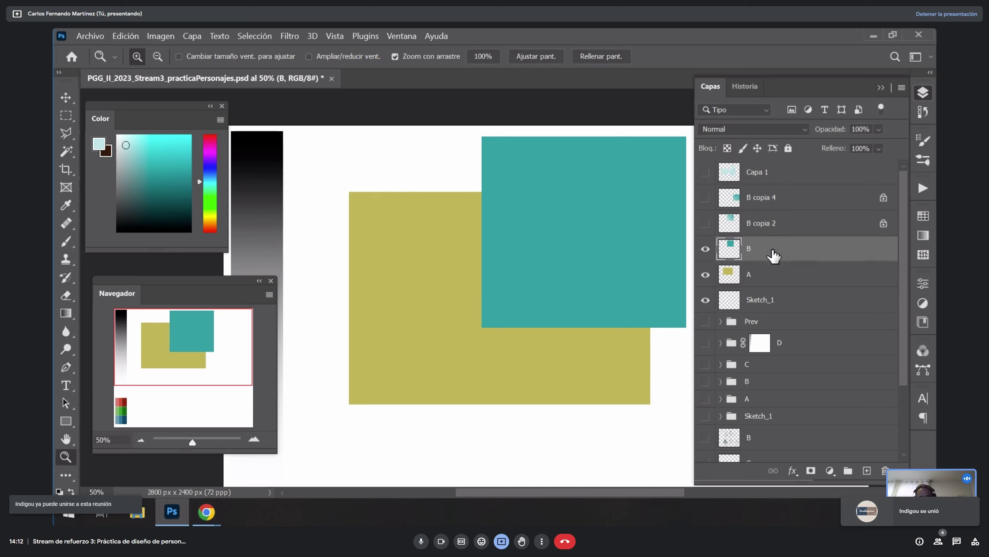
{"action": "left_click", "coordinate": [705, 250]}
{"action": "left_click", "coordinate": [705, 250]}
{"action": "left_click", "coordinate": [705, 250]}
{"action": "left_click", "coordinate": [705, 250]}
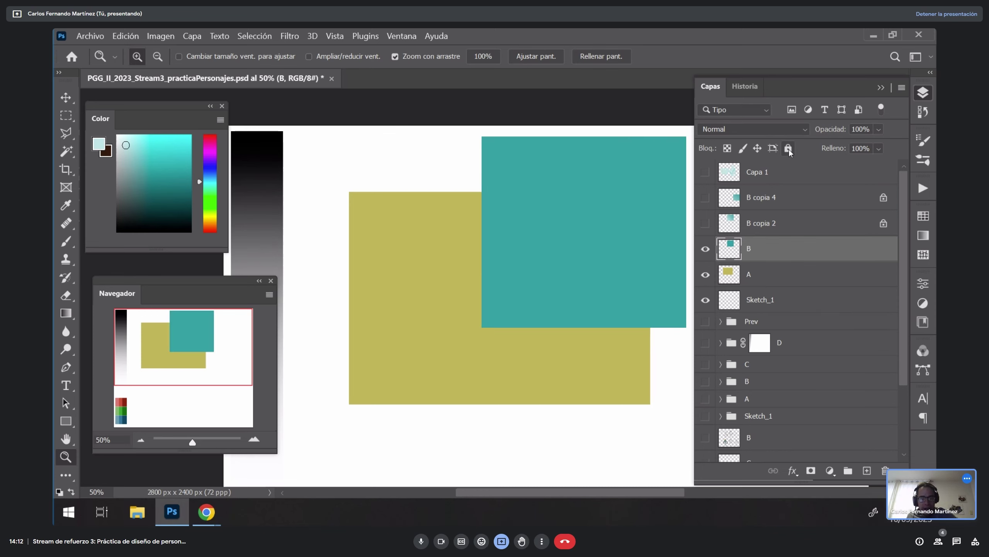
{"action": "left_click", "coordinate": [704, 274]}
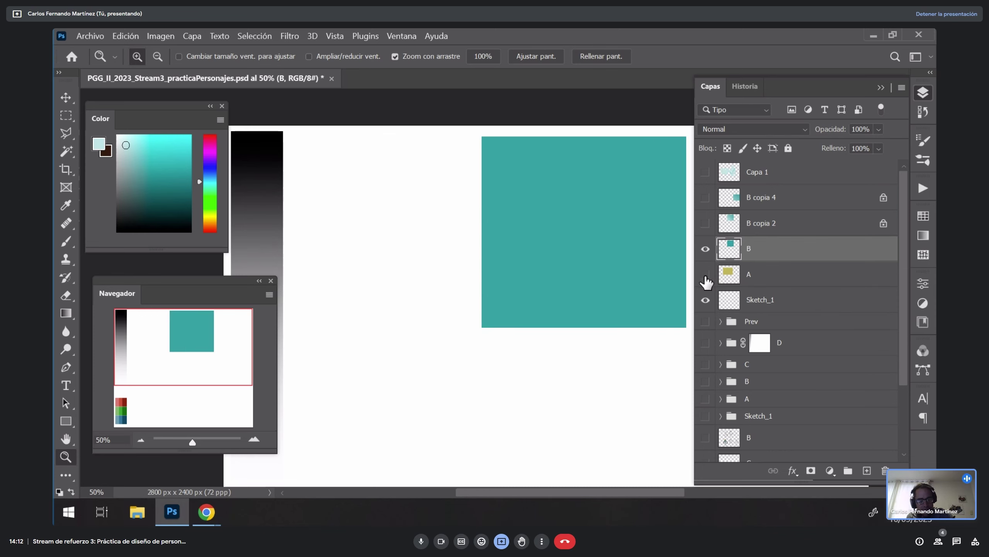
{"action": "left_click", "coordinate": [704, 274]}
Step: Capture the screen with layer B's blend mode list open and paste the capture as a new layer
{"action": "left_click", "coordinate": [760, 128]}
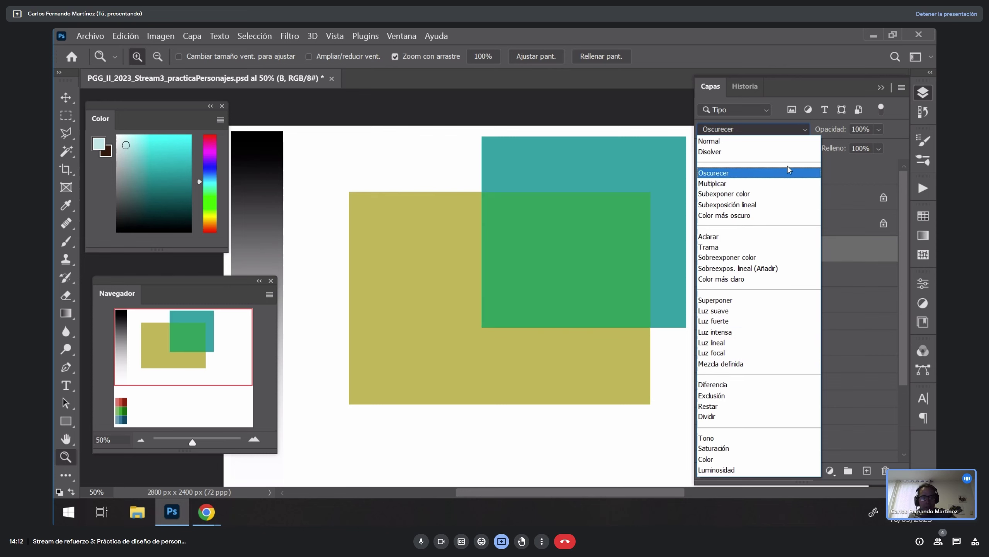
{"action": "left_click", "coordinate": [762, 141]}
{"action": "left_click", "coordinate": [765, 128]}
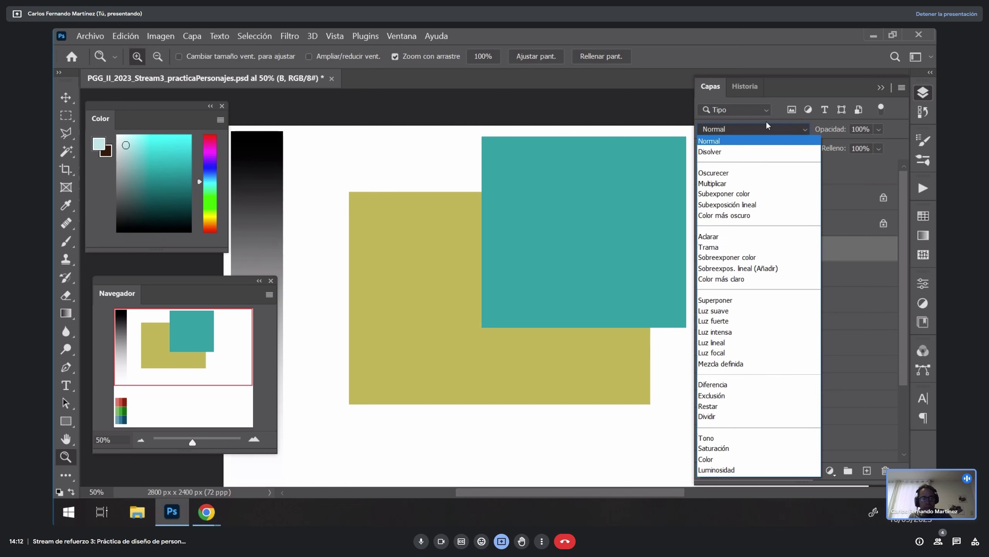
{"action": "left_click", "coordinate": [858, 239]}
{"action": "key", "text": "ctrl+v"}
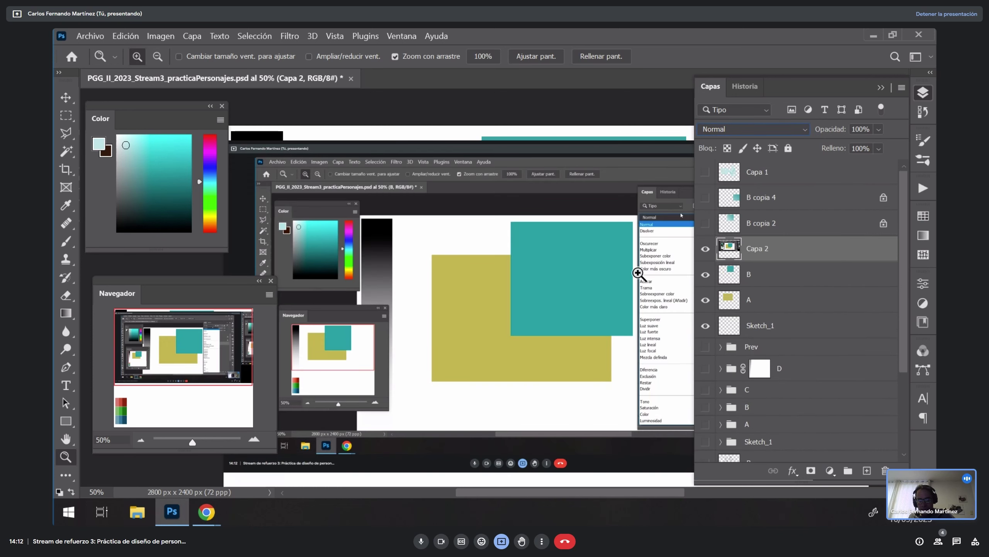
Step: Select the blend mode list in the pasted capture with a rectangular marquee and copy it to its own layer
{"action": "left_click_drag", "start_coordinate": [656, 287], "coordinate": [575, 279]}
{"action": "key", "text": "m"}
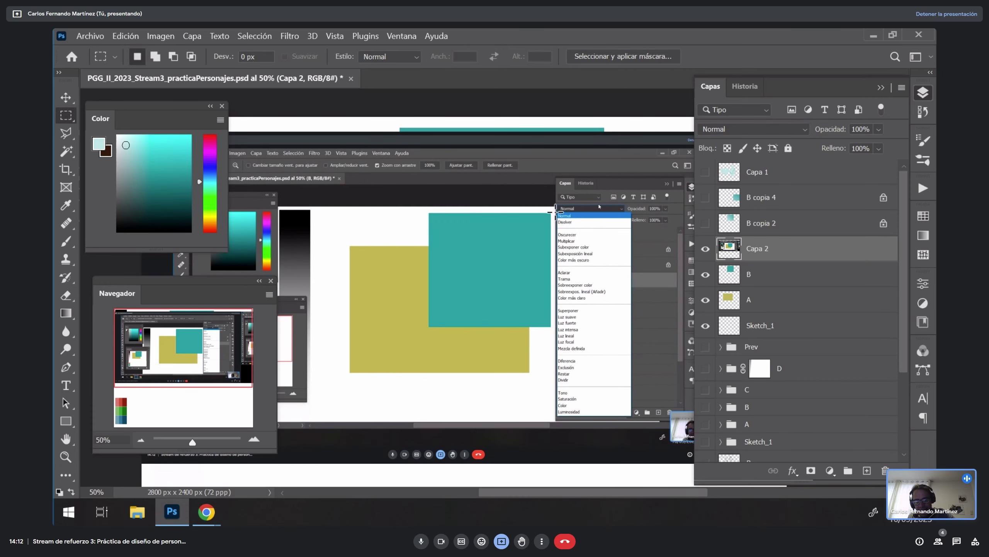
{"action": "left_click_drag", "start_coordinate": [556, 212], "coordinate": [629, 416]}
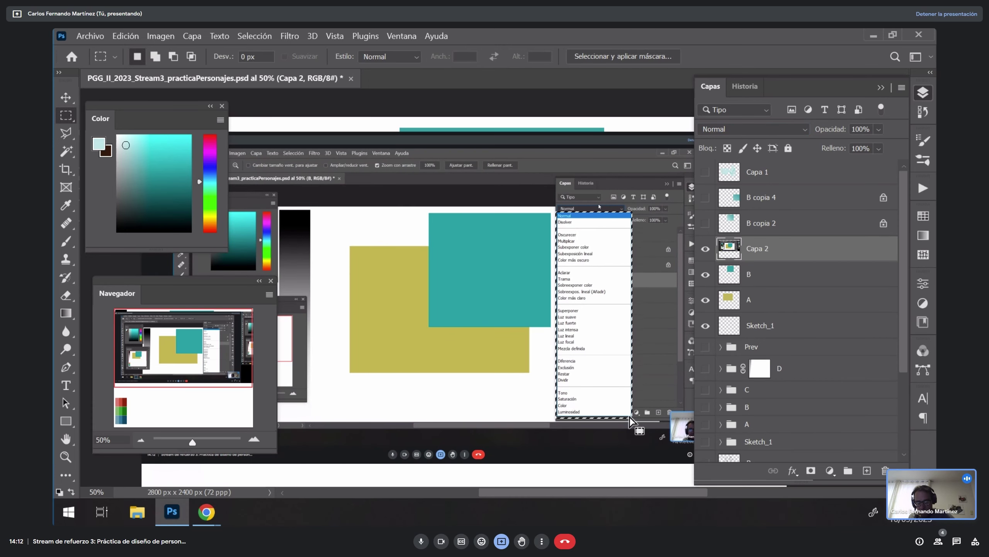
{"action": "key", "text": "ctrl+j"}
Step: Delete the full capture layer Capa 2 and rename the blend mode list layer to C
{"action": "left_click", "coordinate": [705, 274]}
{"action": "left_click", "coordinate": [767, 280]}
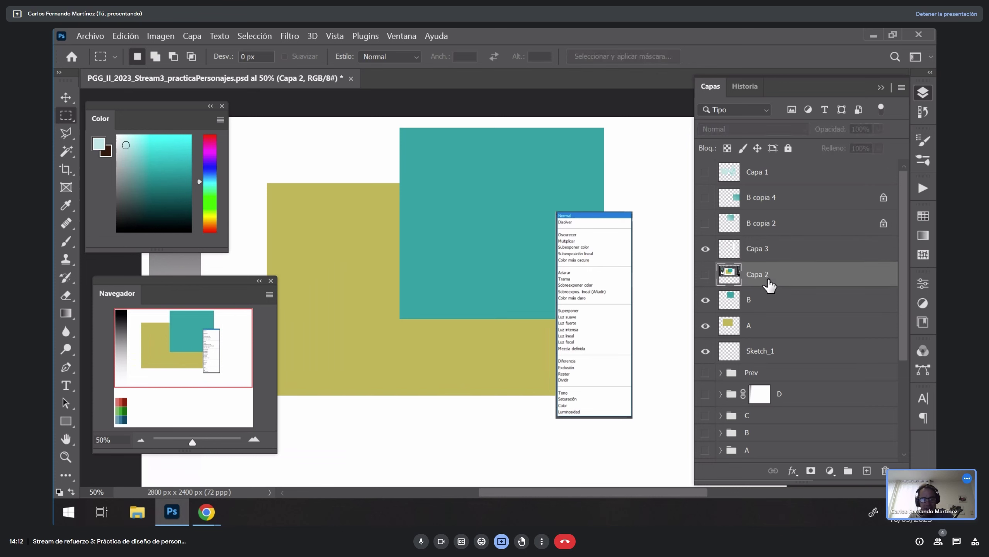
{"action": "key", "text": "Delete"}
{"action": "double_click", "coordinate": [757, 248]}
{"action": "type", "text": "C"}
{"action": "key", "text": "Return"}
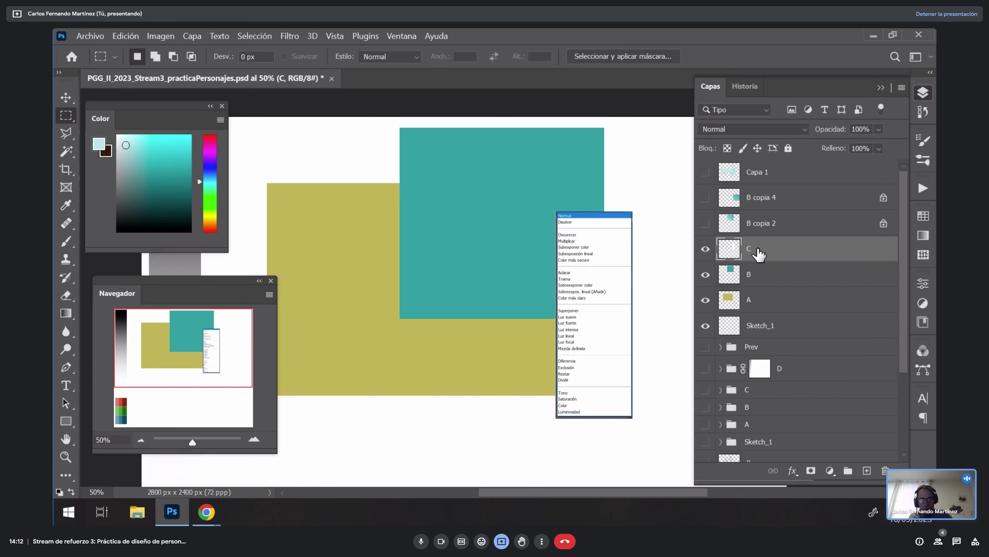
Step: Move the blend mode list on layer C beside the teal square's outer edge, clear of both coloured shapes
{"action": "left_click_drag", "start_coordinate": [619, 275], "coordinate": [574, 149]}
{"action": "left_click", "coordinate": [782, 249]}
{"action": "key", "text": "v"}
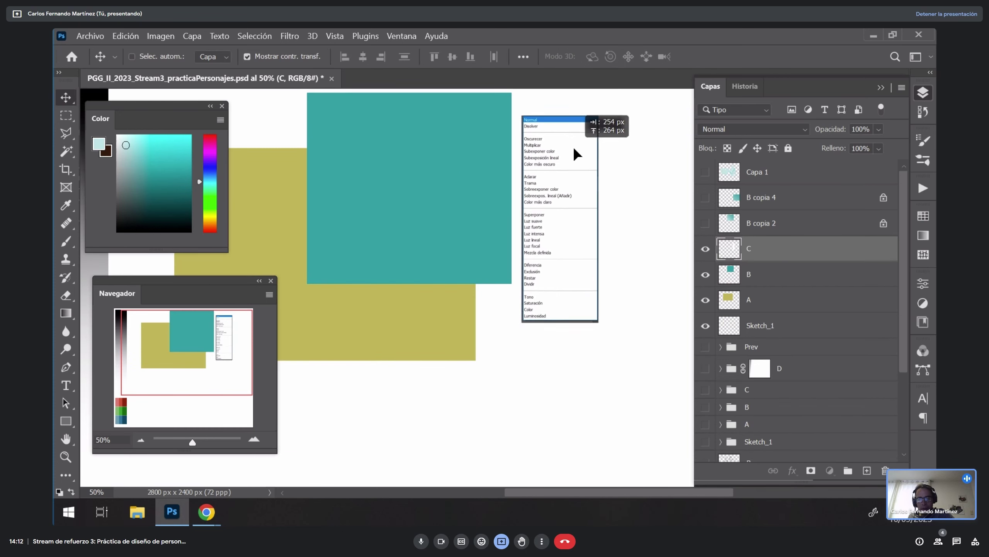
Step: Enlarge the blend mode list on layer C to about twice its size and place it over the ochre and teal shapes
{"action": "key", "text": "z"}
{"action": "left_click_drag", "start_coordinate": [631, 193], "coordinate": [624, 213]}
{"action": "key", "text": "ctrl+t"}
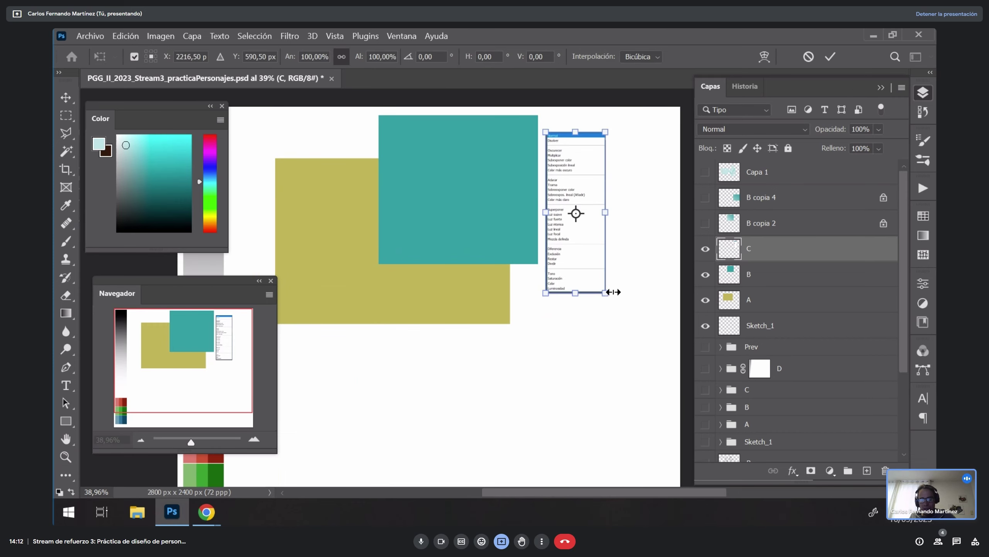
{"action": "left_click_drag", "start_coordinate": [613, 292], "coordinate": [664, 446]}
{"action": "left_click_drag", "start_coordinate": [630, 336], "coordinate": [545, 344]}
{"action": "key", "text": "Return"}
{"action": "key", "text": "z"}
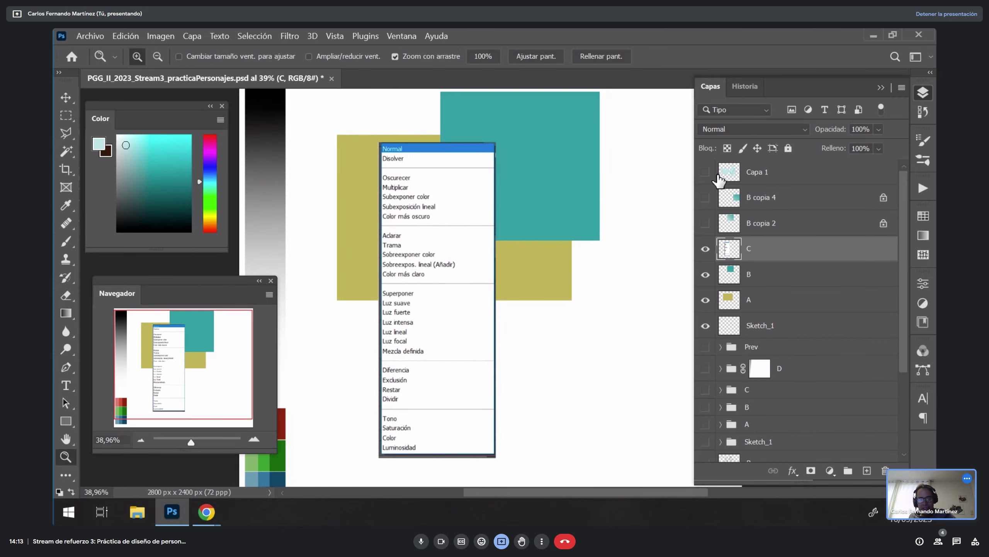
Step: Hide layers B and A so only the blend mode list stands on the canvas
{"action": "left_click_drag", "start_coordinate": [705, 274], "coordinate": [706, 300]}
{"action": "left_click_drag", "start_coordinate": [564, 283], "coordinate": [611, 257]}
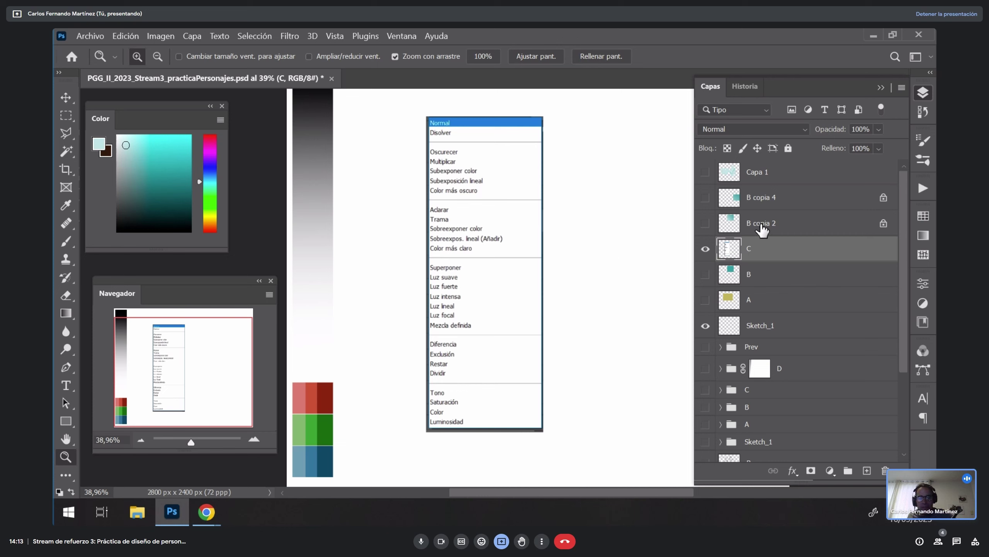
Step: Set the brush size to 30 and turn off pen-pressure control of the brush opacity
{"action": "key", "text": "b"}
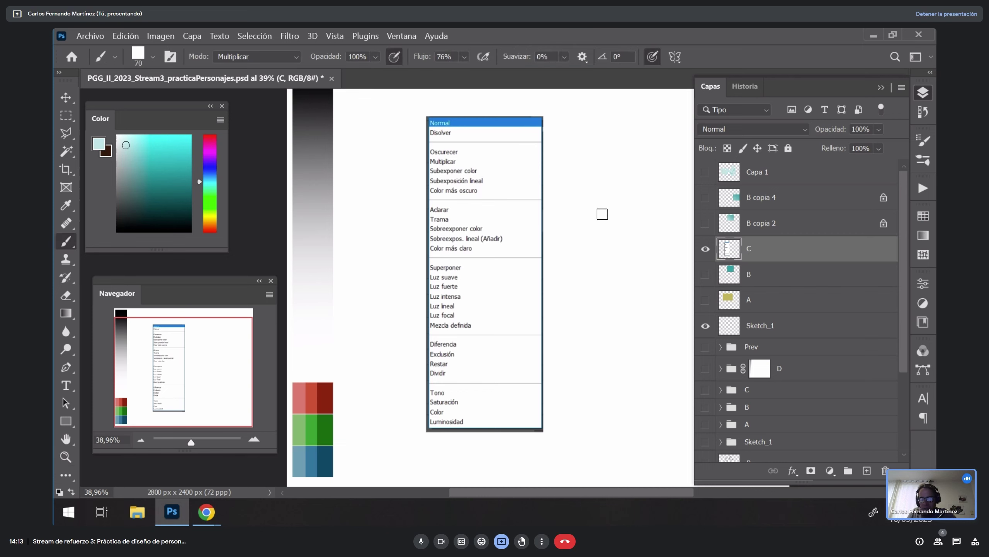
{"action": "key", "text": "["}
{"action": "mouse_move", "coordinate": [593, 231]}
{"action": "left_mouse_down"}
{"action": "mouse_move", "coordinate": [624, 181]}
{"action": "mouse_move", "coordinate": [642, 380]}
{"action": "mouse_move", "coordinate": [654, 296]}
{"action": "left_mouse_up"}
{"action": "key", "text": "ctrl+z"}
{"action": "left_click", "coordinate": [394, 57]}
Step: Test freehand brush strokes beside the blend mode list and undo them
{"action": "mouse_move", "coordinate": [596, 219]}
{"action": "left_mouse_down"}
{"action": "mouse_move", "coordinate": [612, 243]}
{"action": "mouse_move", "coordinate": [633, 362]}
{"action": "left_mouse_up"}
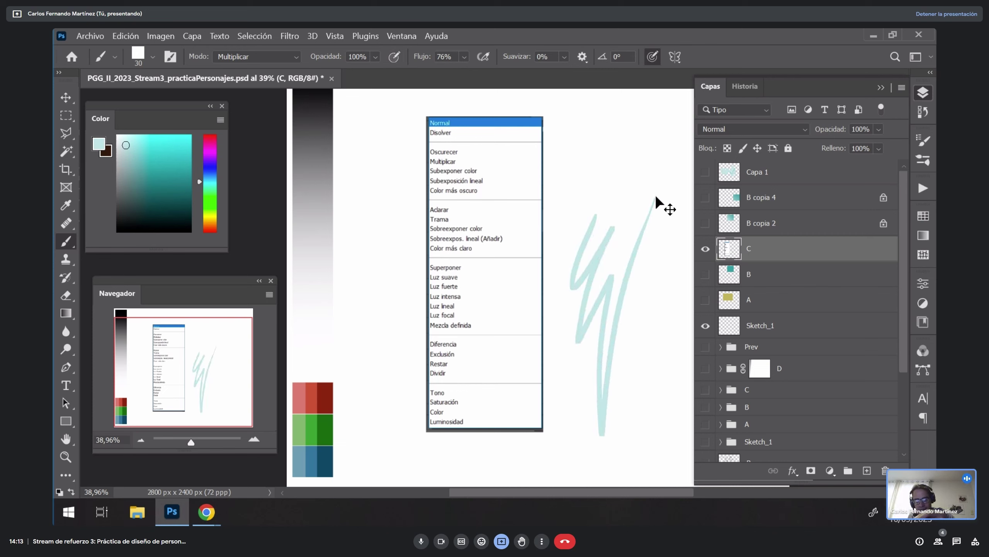
{"action": "key", "text": "ctrl+z"}
{"action": "mouse_move", "coordinate": [641, 203]}
{"action": "left_mouse_down"}
{"action": "mouse_move", "coordinate": [603, 289]}
{"action": "mouse_move", "coordinate": [594, 396]}
{"action": "left_mouse_up"}
{"action": "mouse_move", "coordinate": [604, 336]}
{"action": "left_mouse_down"}
{"action": "mouse_move", "coordinate": [607, 218]}
{"action": "mouse_move", "coordinate": [655, 201]}
{"action": "left_mouse_up"}
{"action": "key", "text": "ctrl+z"}
{"action": "key", "text": "ctrl+z"}
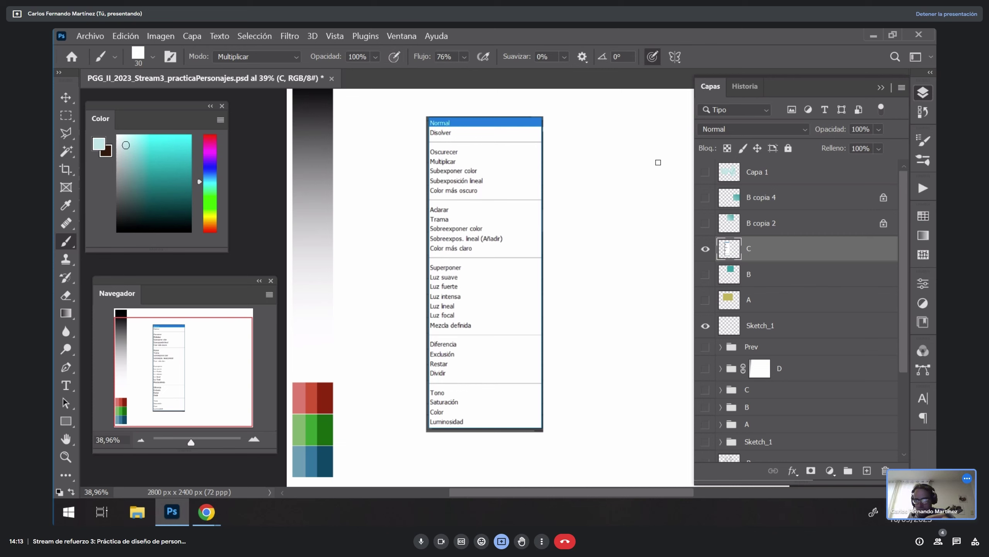
Step: Set the brush's painting mode to Normal
{"action": "left_click", "coordinate": [264, 59]}
{"action": "scroll", "coordinate": [264, 61], "scroll_direction": "up", "scroll_amount": 5}
{"action": "left_click", "coordinate": [265, 66]}
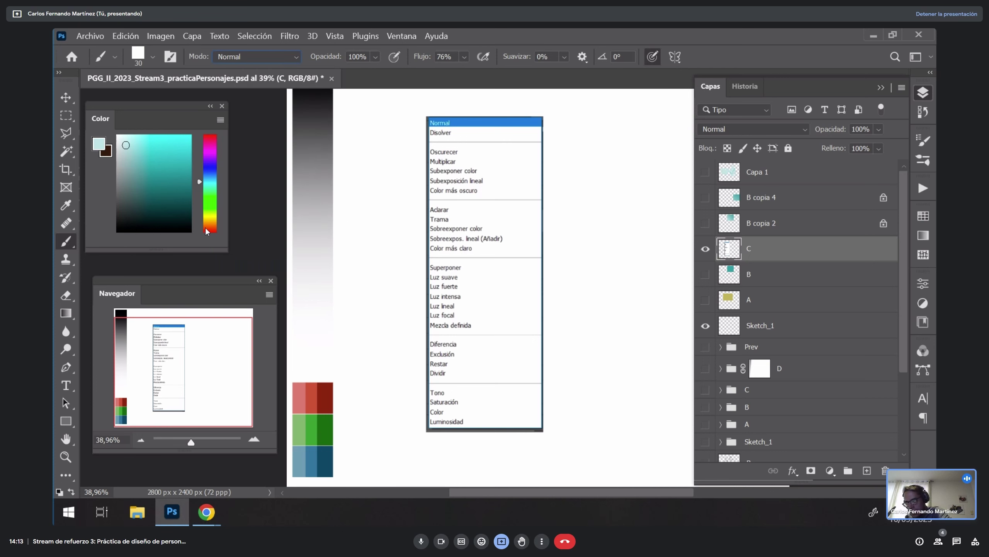
Step: Bracket the Normal and Disolver entries and handwrite "NORMAL" beside them in light red with a size 20 brush
{"action": "left_click_drag", "start_coordinate": [158, 141], "coordinate": [149, 138]}
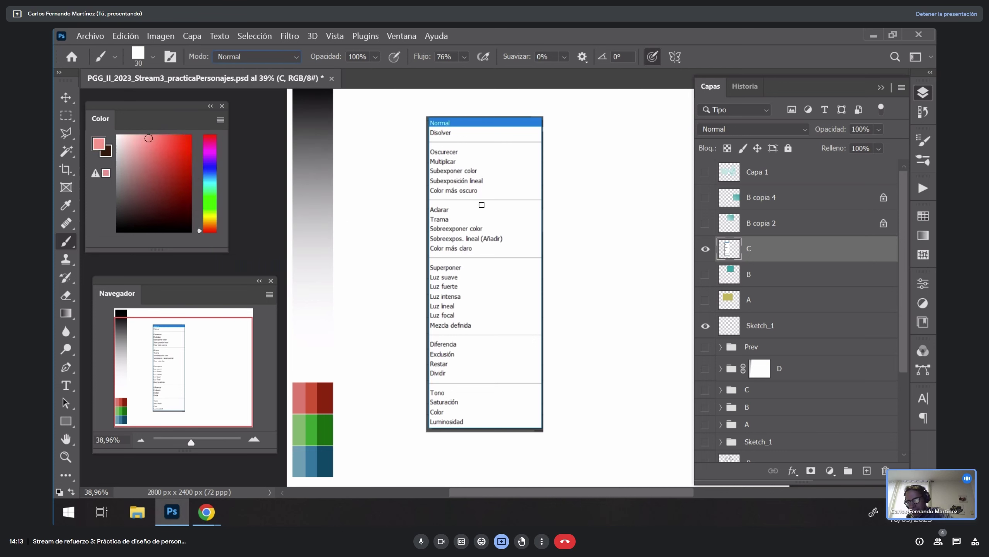
{"action": "key", "text": "bracketleft"}
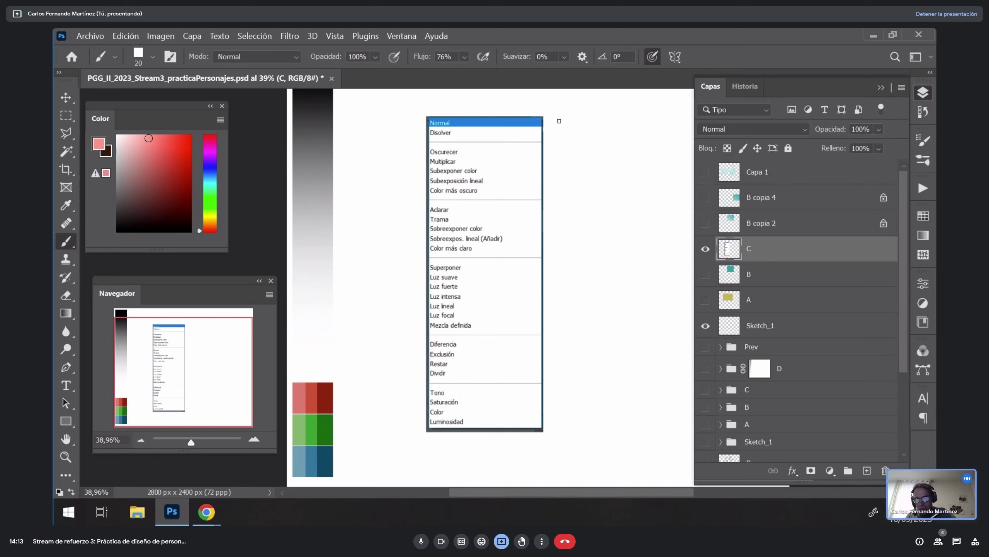
{"action": "mouse_move", "coordinate": [551, 115]}
{"action": "left_mouse_down"}
{"action": "mouse_move", "coordinate": [553, 136]}
{"action": "mouse_move", "coordinate": [581, 124]}
{"action": "mouse_move", "coordinate": [647, 133]}
{"action": "left_mouse_up"}
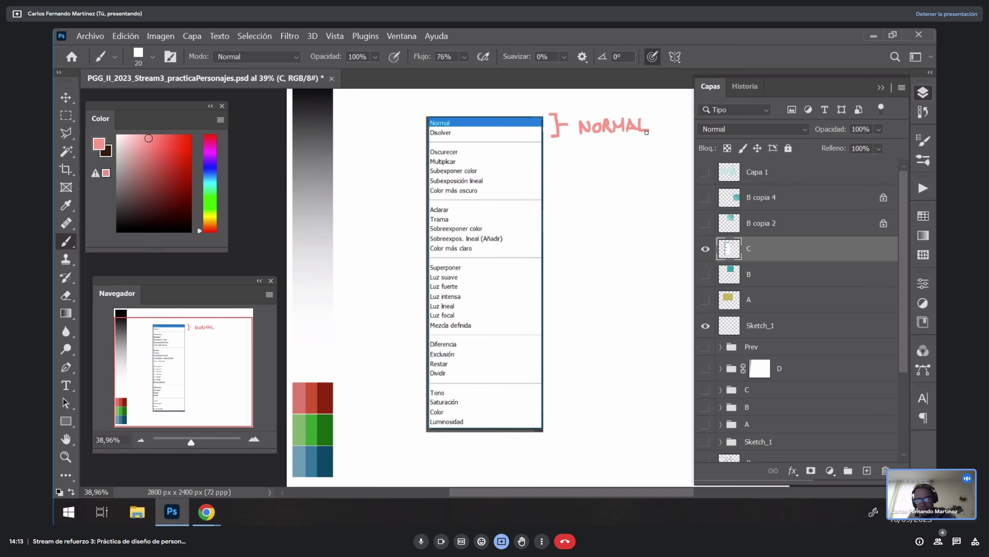
Step: Bracket the Oscurecer to Color más oscuro group and handwrite "+SOMBRAS", "+SATURACIÓN" and "+ C. BAJA." beside it with a size 10 brush
{"action": "key", "text": "bracketleft"}
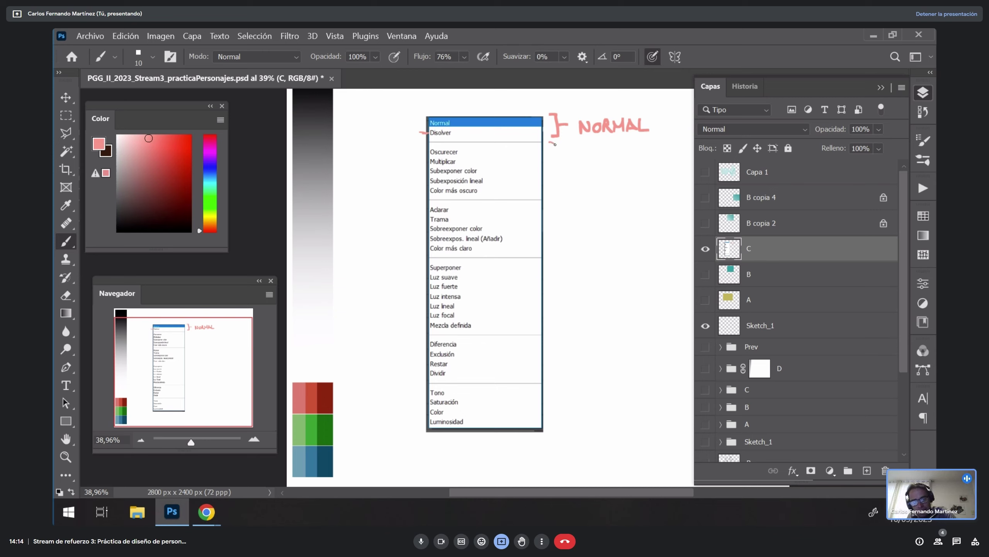
{"action": "left_click_drag", "start_coordinate": [556, 145], "coordinate": [554, 186]}
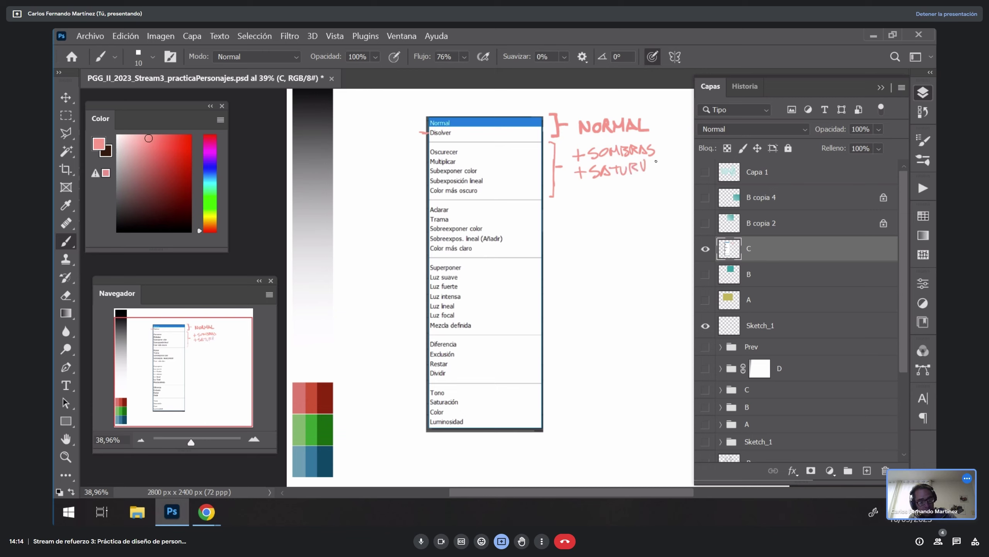
{"action": "key", "text": "ctrl+z"}
{"action": "key", "text": "ctrl+z"}
{"action": "left_click_drag", "start_coordinate": [655, 162], "coordinate": [654, 176]}
{"action": "left_click_drag", "start_coordinate": [658, 163], "coordinate": [657, 174]}
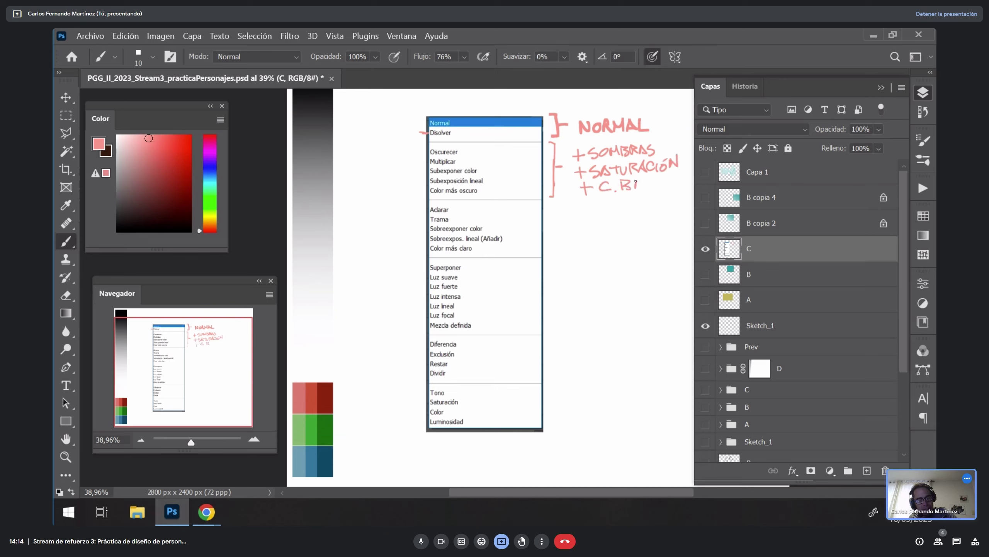
{"action": "left_click_drag", "start_coordinate": [656, 186], "coordinate": [659, 189]}
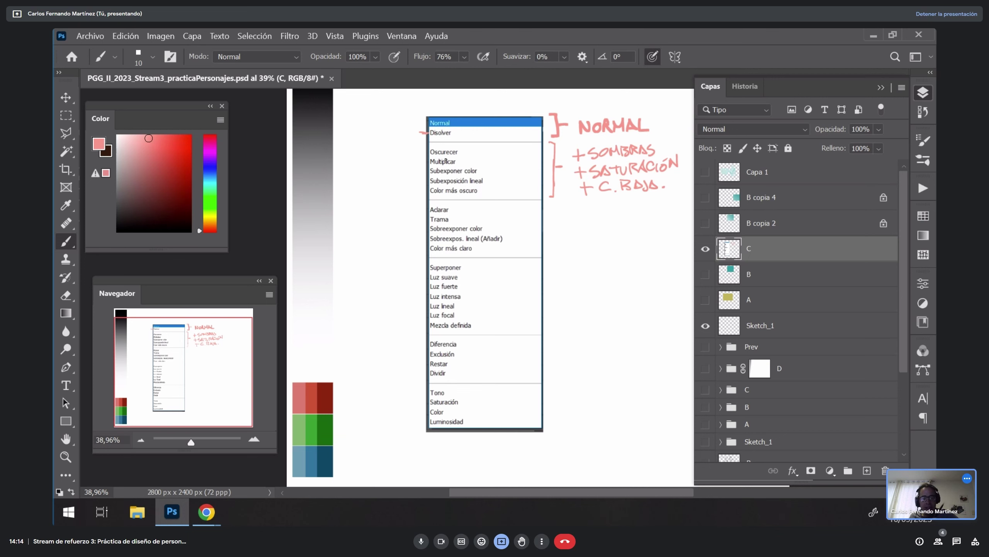
Step: Show layers B and A, move their teal and olive rectangles together beside the lower part of the list, and scale them down
{"action": "left_click_drag", "start_coordinate": [556, 196], "coordinate": [371, 161]}
{"action": "left_click", "coordinate": [706, 275]}
{"action": "left_click_drag", "start_coordinate": [706, 274], "coordinate": [706, 300]}
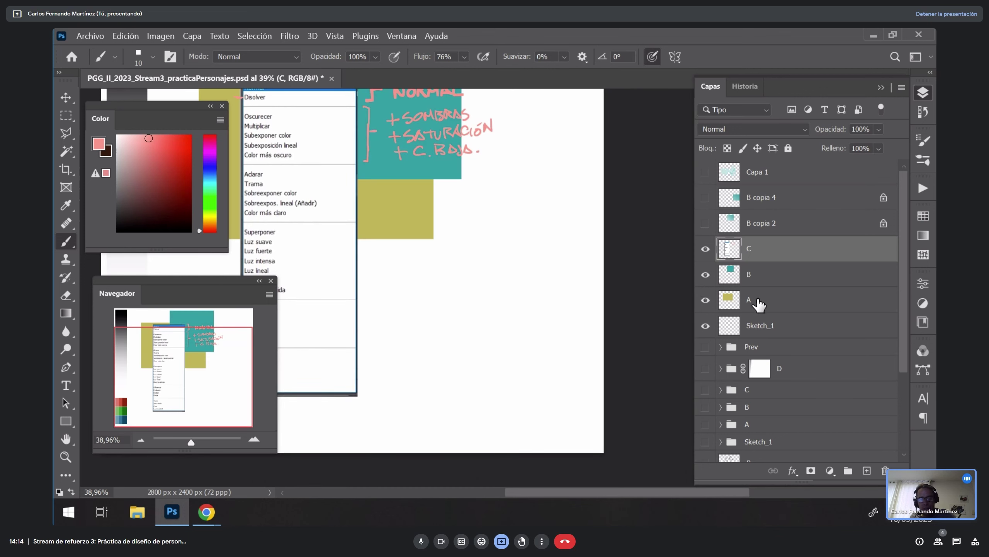
{"action": "left_click", "coordinate": [769, 274]}
{"action": "left_click", "coordinate": [769, 296], "text": "shift"}
{"action": "key", "text": "v"}
{"action": "left_click_drag", "start_coordinate": [418, 191], "coordinate": [567, 357]}
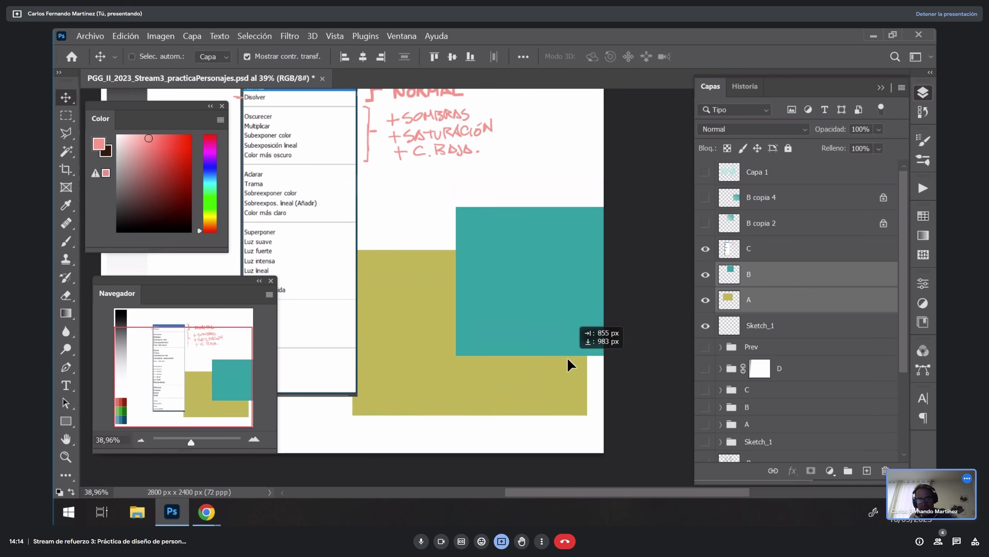
{"action": "left_click_drag", "start_coordinate": [614, 203], "coordinate": [561, 245]}
{"action": "key", "text": "Return"}
{"action": "left_click_drag", "start_coordinate": [529, 301], "coordinate": [657, 273]}
Step: Set the teal layer B's blend mode to Multiplicar and toggle its visibility to compare the overlap
{"action": "left_click", "coordinate": [766, 274]}
{"action": "left_click_drag", "start_coordinate": [639, 273], "coordinate": [630, 243]}
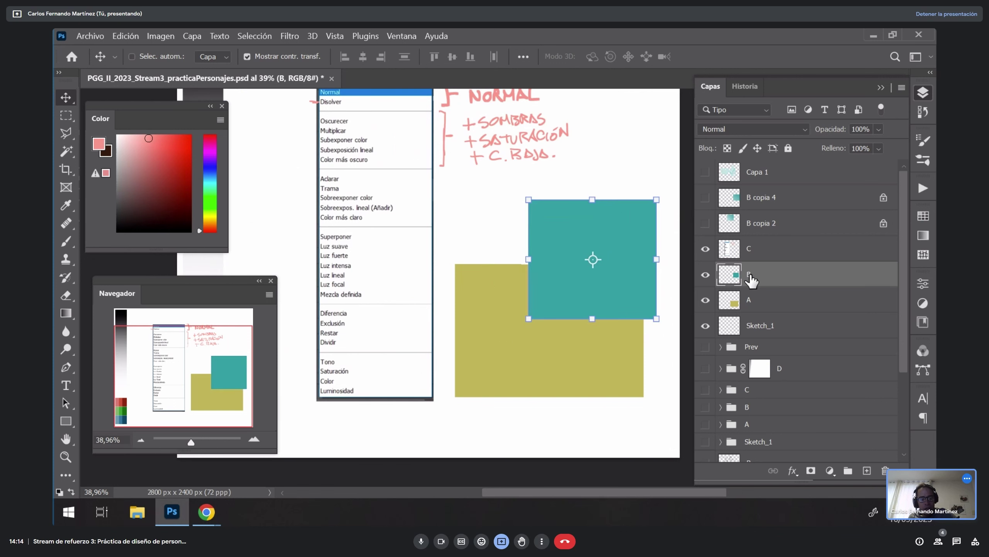
{"action": "left_click", "coordinate": [759, 130]}
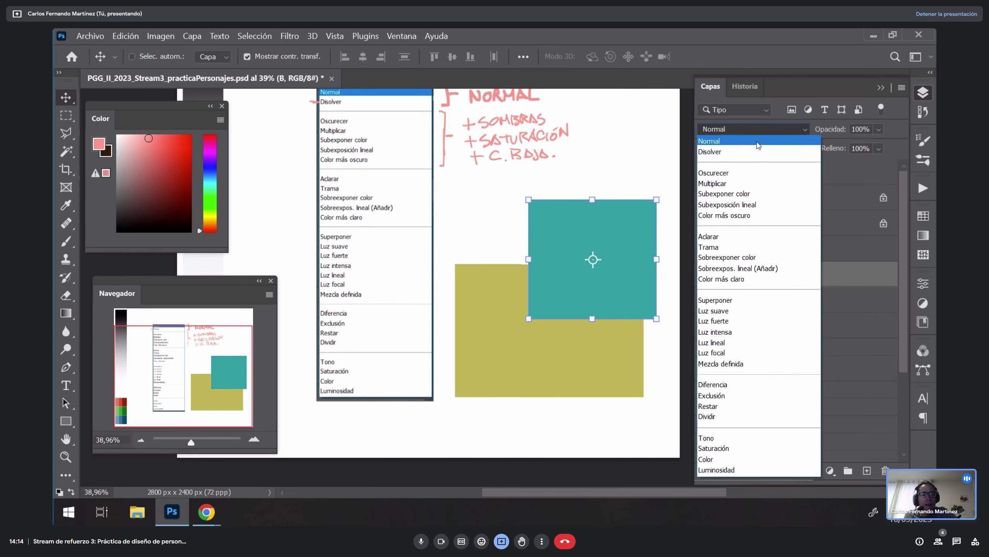
{"action": "left_click", "coordinate": [730, 185]}
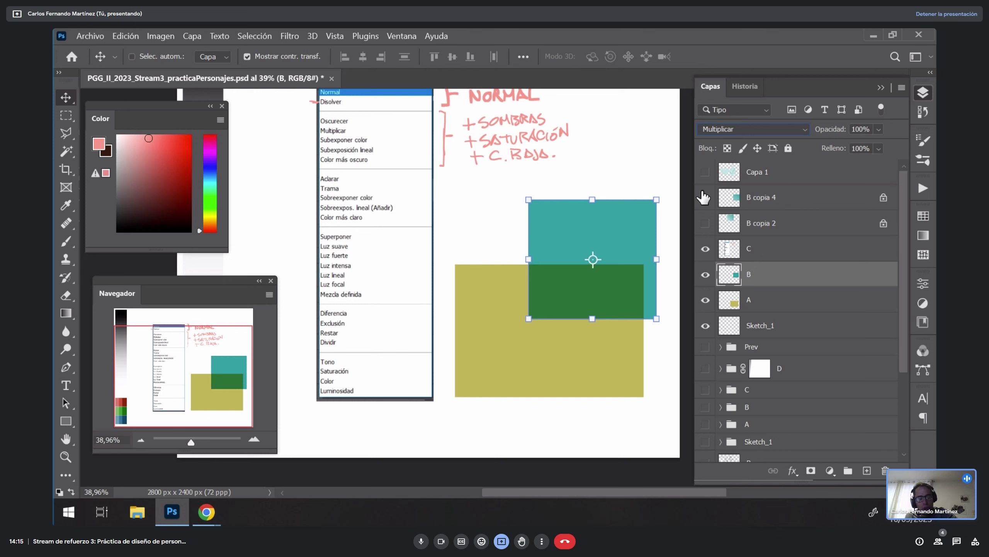
{"action": "left_click", "coordinate": [706, 274]}
{"action": "left_click", "coordinate": [706, 275]}
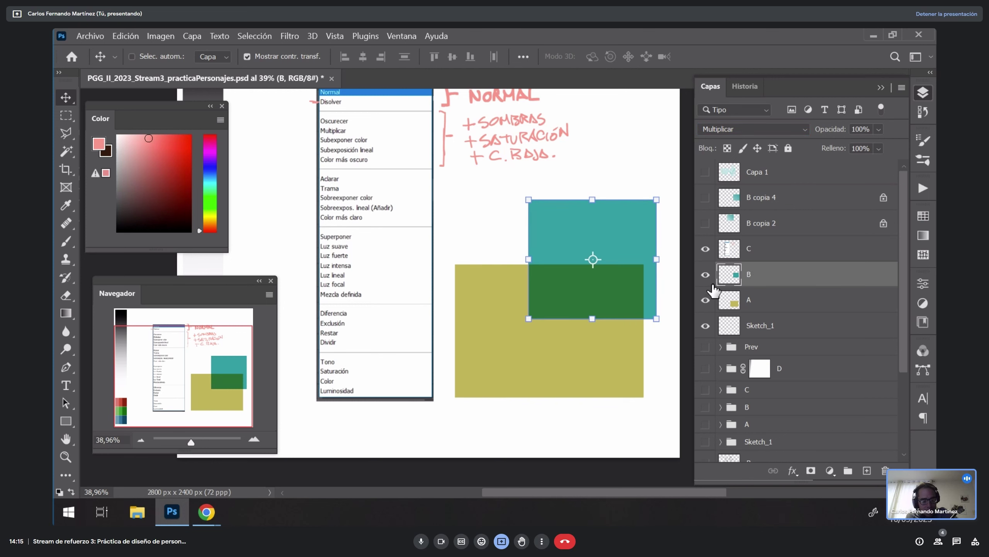
Step: Darken the Fondo layer with Hue/Saturation by setting its luminosity to -39
{"action": "left_click", "coordinate": [736, 306]}
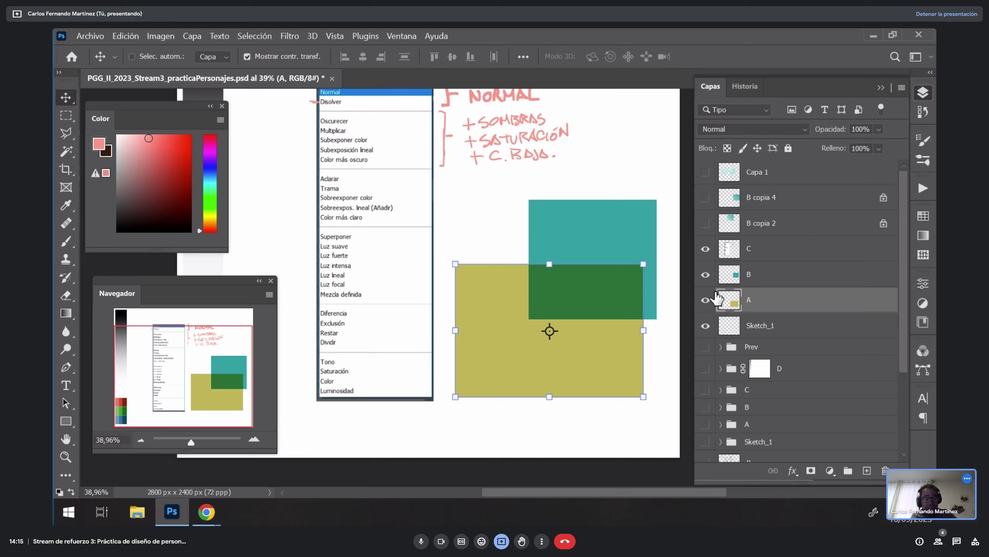
{"action": "left_click_drag", "start_coordinate": [905, 323], "coordinate": [906, 407]}
{"action": "left_click", "coordinate": [778, 451]}
{"action": "key", "text": "ctrl"}
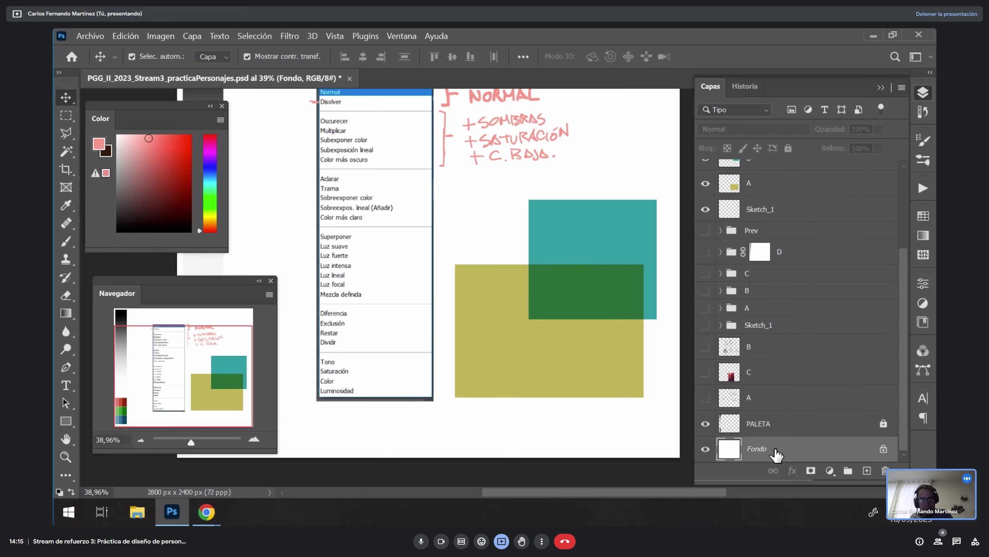
{"action": "key", "text": "ctrl+u"}
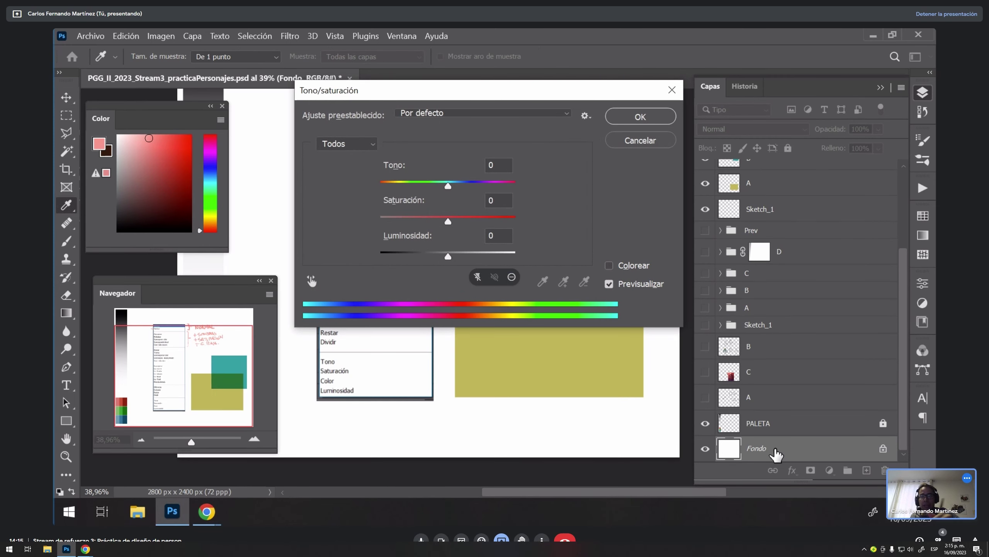
{"action": "left_click_drag", "start_coordinate": [519, 89], "coordinate": [759, 92]}
{"action": "left_click_drag", "start_coordinate": [693, 264], "coordinate": [662, 260]}
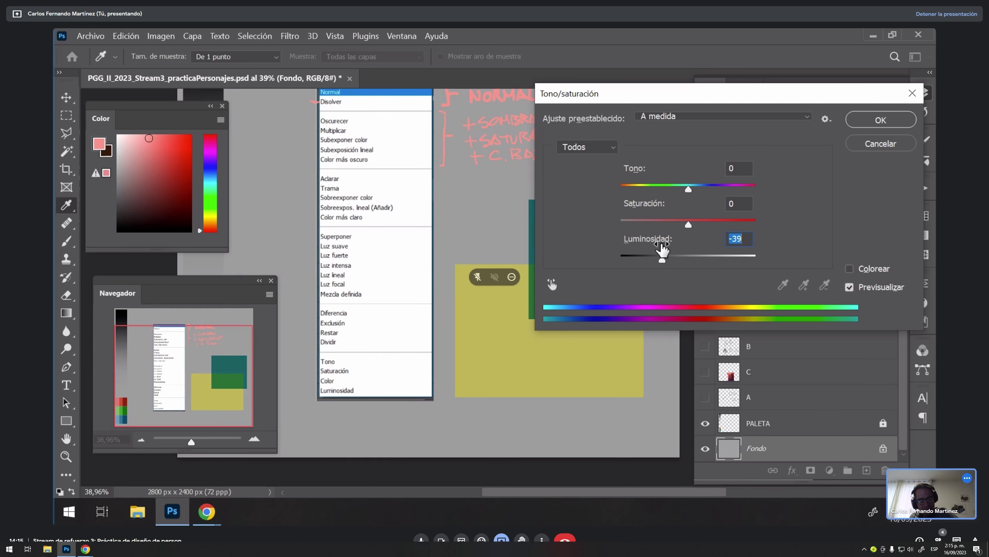
{"action": "left_click_drag", "start_coordinate": [727, 97], "coordinate": [501, 178]}
{"action": "left_click", "coordinate": [669, 205]}
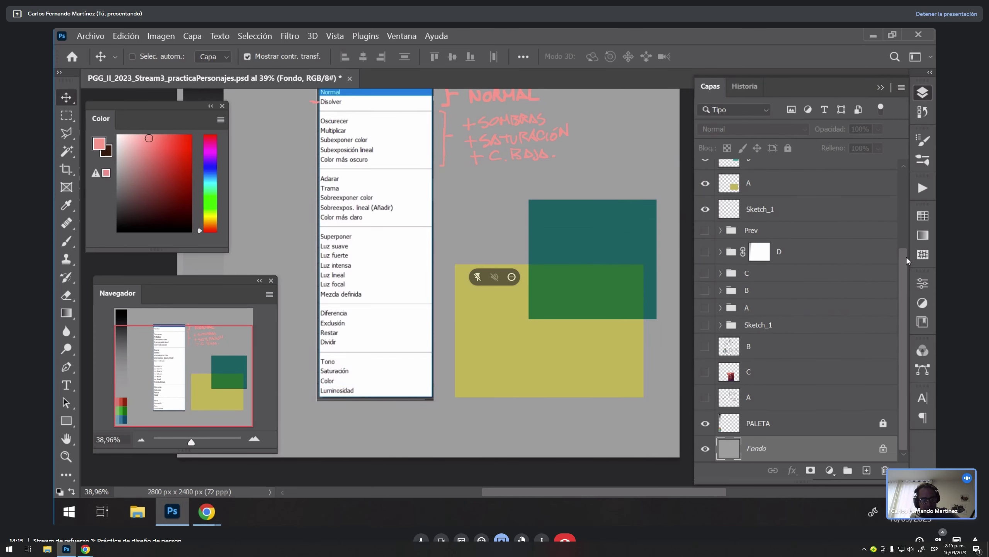
Step: Toggle the visibility of layers A and B to compare the multiplied overlap against the gray background
{"action": "left_click_drag", "start_coordinate": [906, 255], "coordinate": [890, 221]}
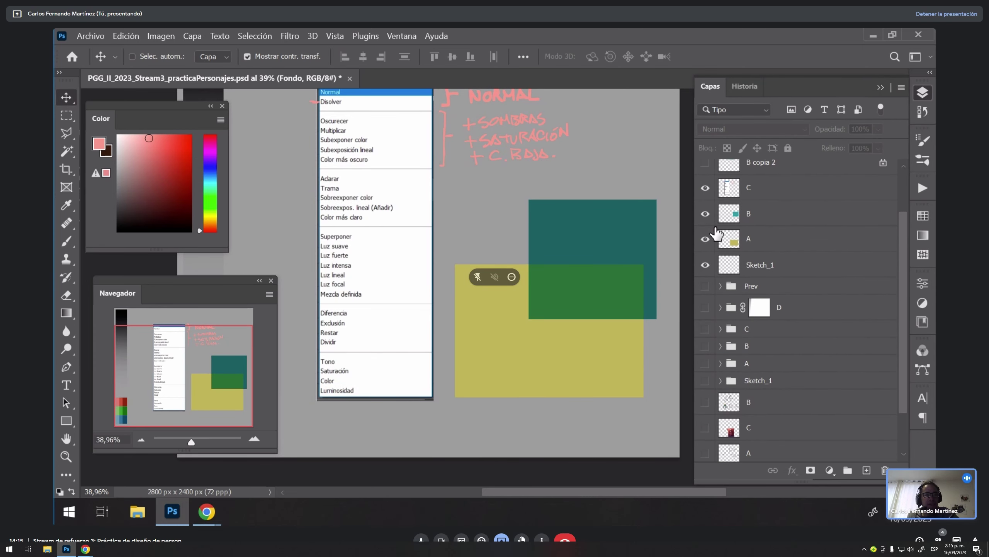
{"action": "left_click", "coordinate": [705, 238]}
{"action": "left_click", "coordinate": [705, 238]}
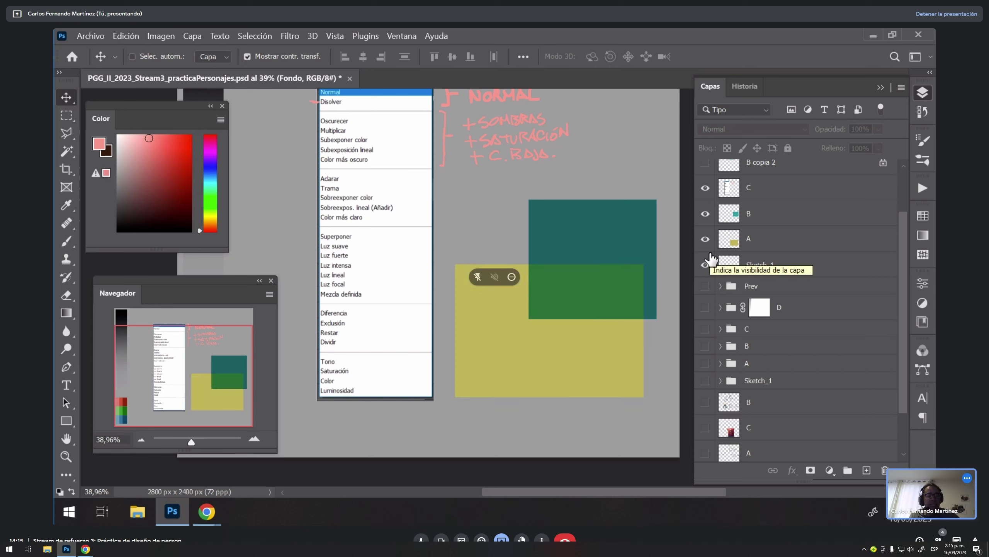
{"action": "left_click", "coordinate": [705, 213]}
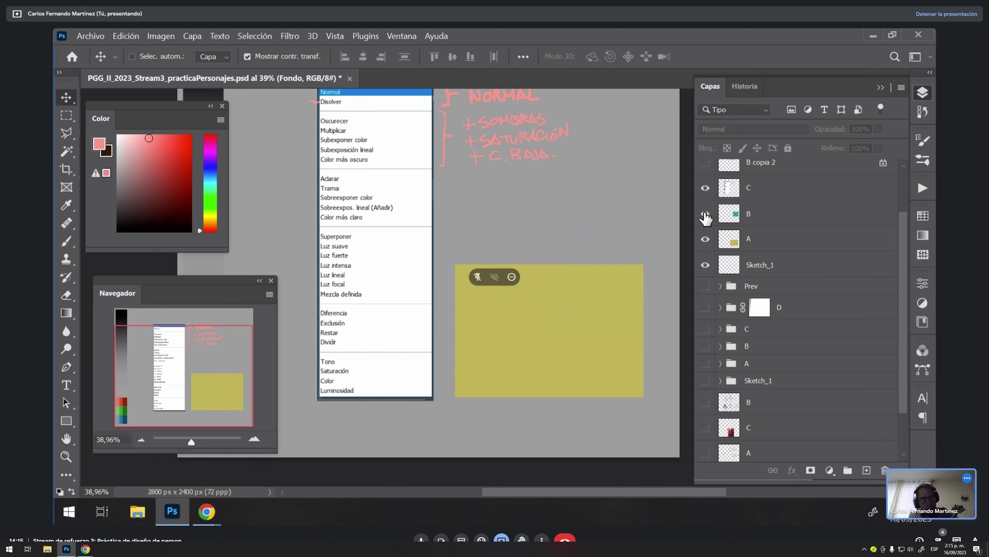
{"action": "left_click", "coordinate": [705, 214]}
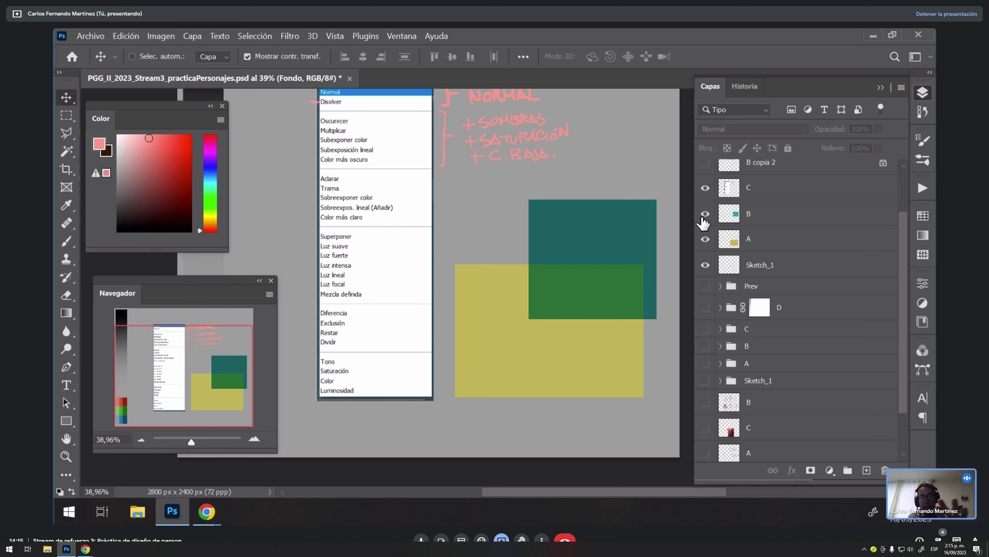
Step: Undo the luminosity change on the Fondo layer
{"action": "left_click", "coordinate": [767, 214]}
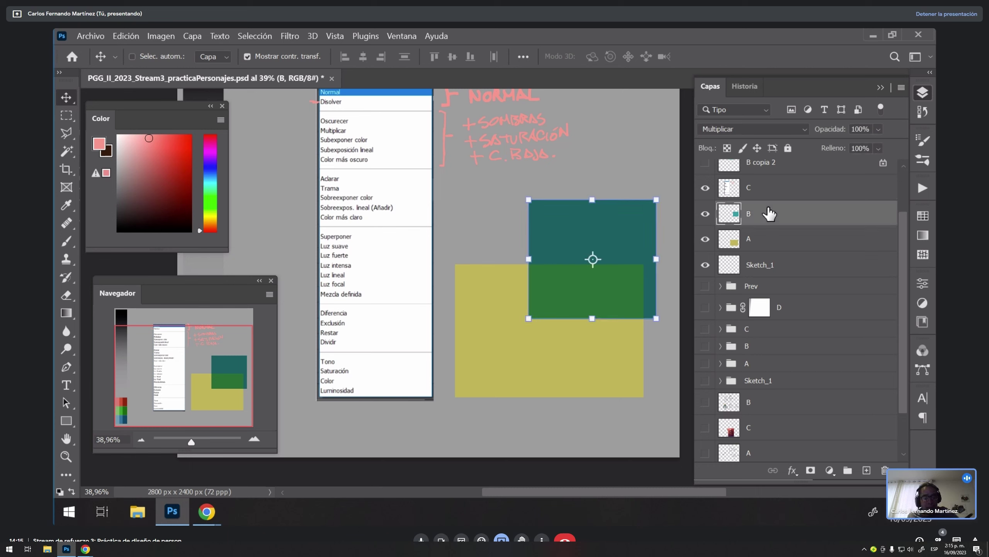
{"action": "left_click", "coordinate": [756, 127]}
{"action": "left_click", "coordinate": [757, 125]}
{"action": "key", "text": "ctrl+h"}
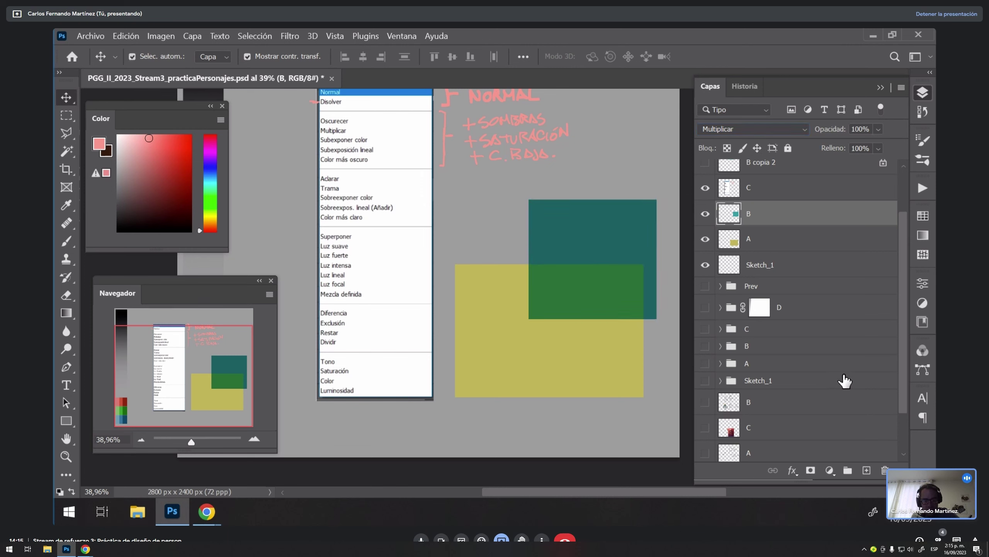
{"action": "key", "text": "ctrl+z"}
{"action": "key", "text": "ctrl+z"}
{"action": "key", "text": "ctrl+z"}
{"action": "key", "text": "alt+Tab"}
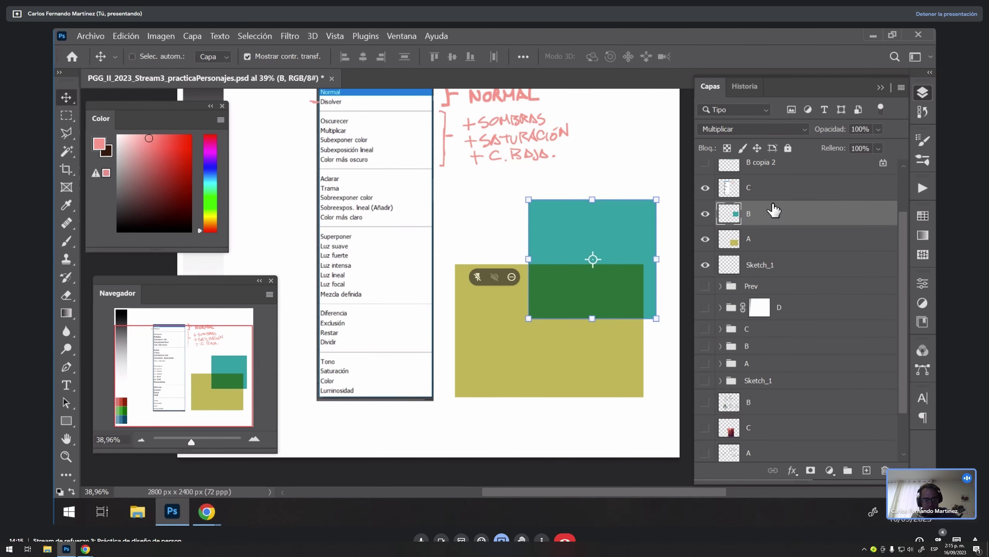
Step: Move layer B below layer A and set layer A's blend mode to Multiplicar
{"action": "left_click_drag", "start_coordinate": [773, 213], "coordinate": [763, 251]}
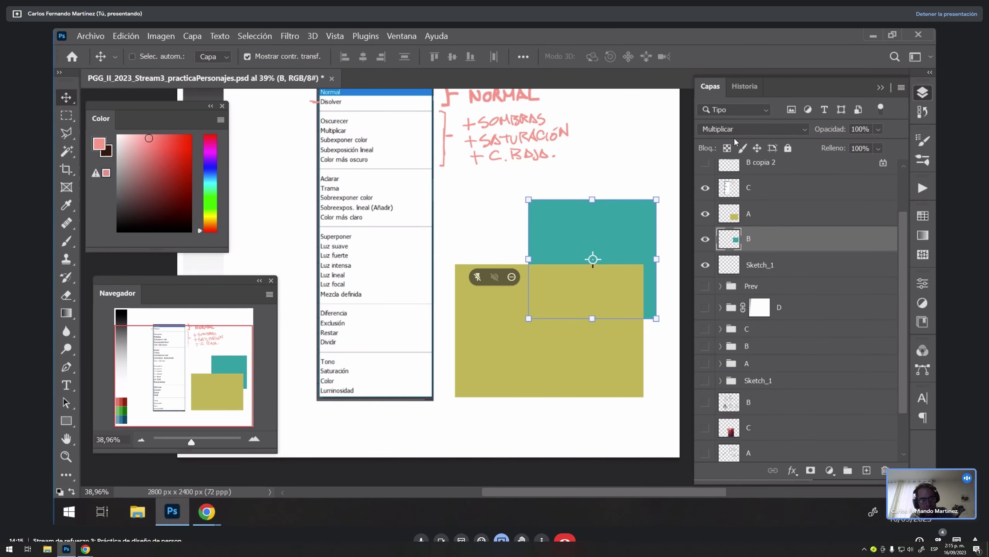
{"action": "left_click", "coordinate": [734, 131]}
{"action": "left_click", "coordinate": [732, 130]}
{"action": "left_click", "coordinate": [734, 219]}
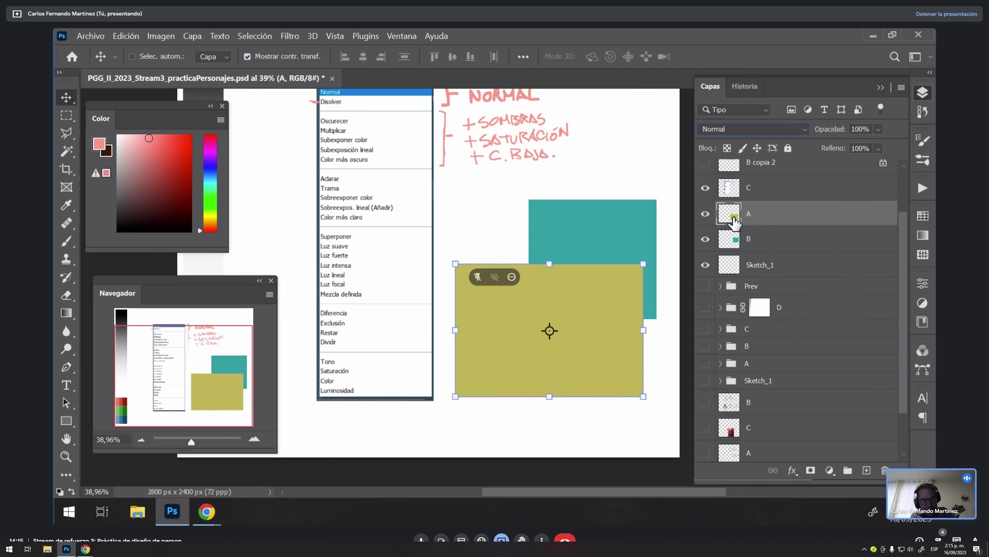
{"action": "left_click", "coordinate": [756, 126]}
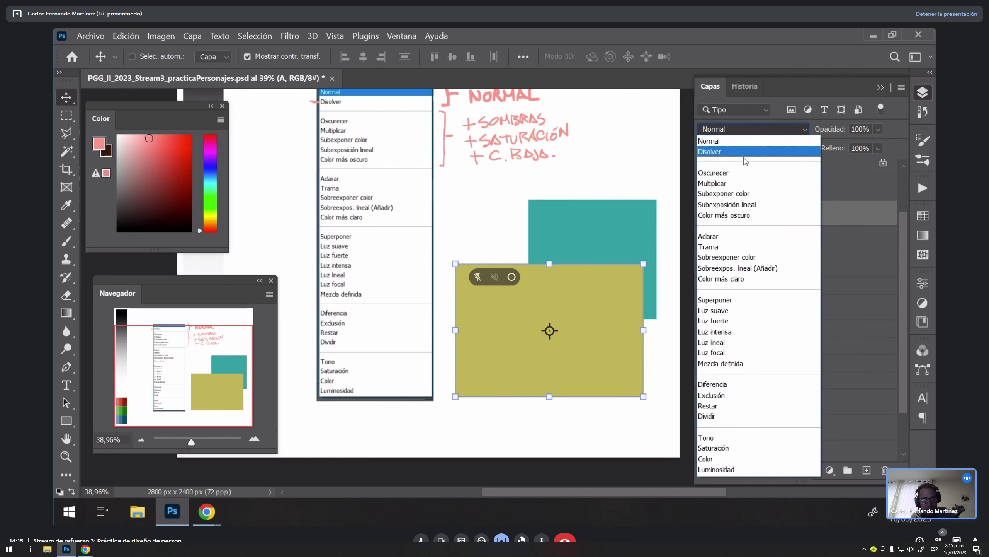
{"action": "left_click", "coordinate": [740, 183]}
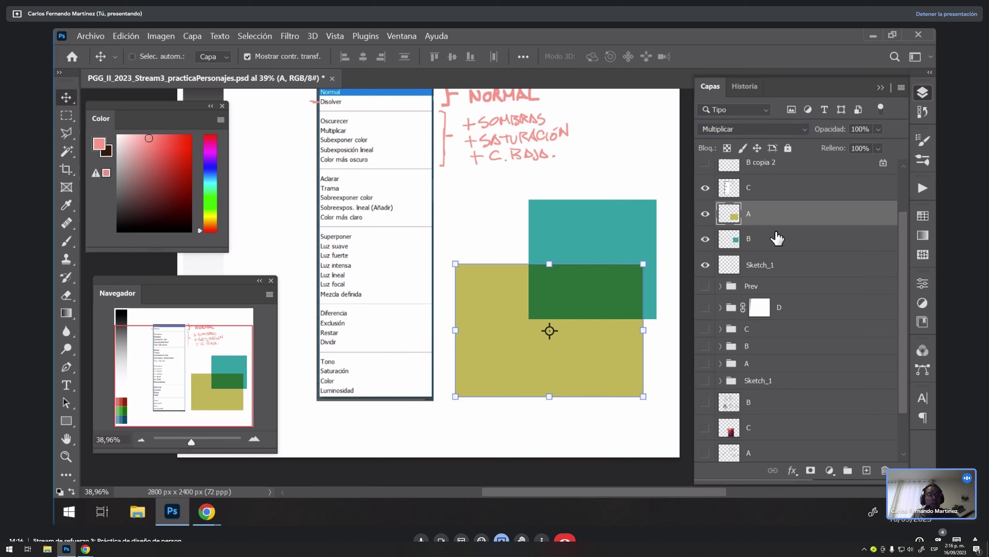
Step: Sample the olive and teal rectangles' colors with the Eyedropper, ending with teal as the foreground color
{"action": "key", "text": "i"}
{"action": "left_click", "coordinate": [623, 230]}
{"action": "left_click", "coordinate": [586, 349]}
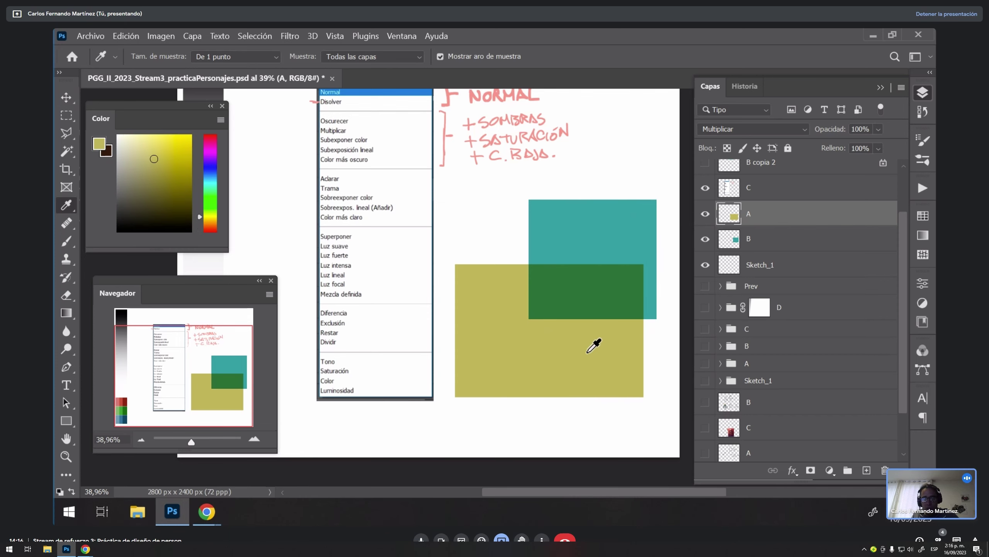
{"action": "left_click", "coordinate": [605, 238]}
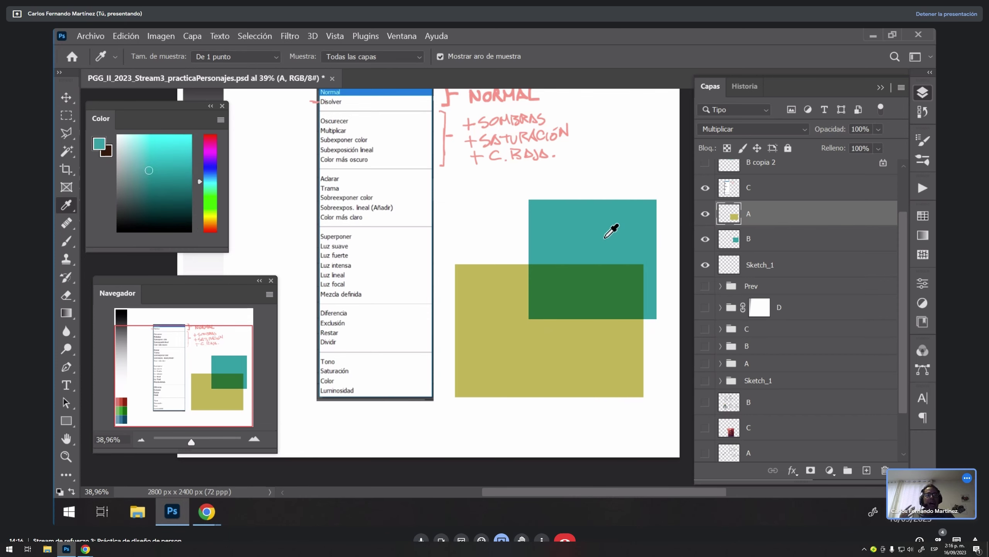
Step: Preview a Hue/Saturation adjustment on layer A with hue -23, saturation +23 and luminosity -70, and discard it
{"action": "key", "text": "ctrl+u"}
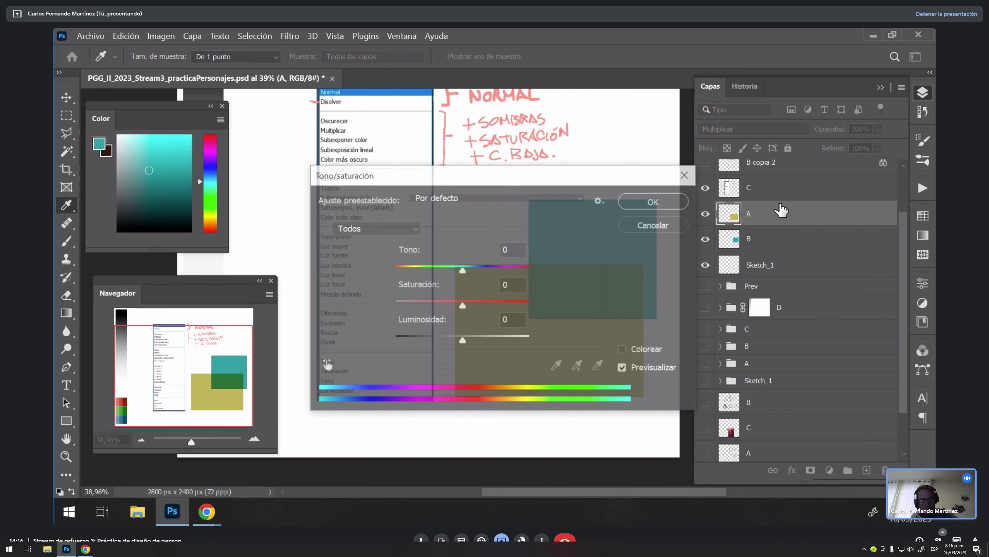
{"action": "left_click_drag", "start_coordinate": [520, 174], "coordinate": [859, 131]}
{"action": "left_click_drag", "start_coordinate": [801, 226], "coordinate": [786, 226]}
{"action": "left_click_drag", "start_coordinate": [803, 262], "coordinate": [819, 262]}
{"action": "left_click_drag", "start_coordinate": [802, 296], "coordinate": [771, 296]}
{"action": "left_click_drag", "start_coordinate": [833, 131], "coordinate": [780, 128]}
{"action": "left_click_drag", "start_coordinate": [715, 292], "coordinate": [700, 292]}
{"action": "left_click_drag", "start_coordinate": [720, 133], "coordinate": [795, 115]}
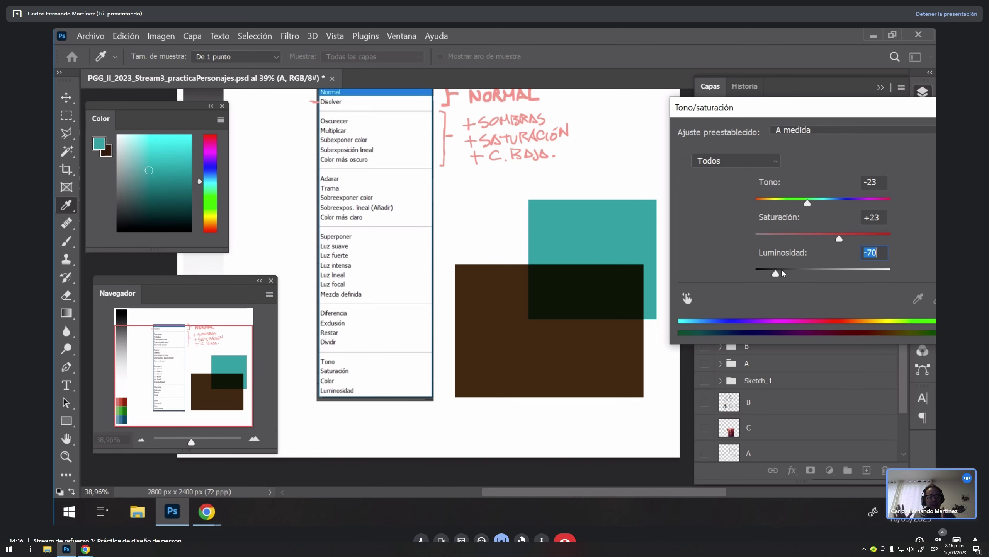
{"action": "left_click_drag", "start_coordinate": [828, 111], "coordinate": [719, 101]}
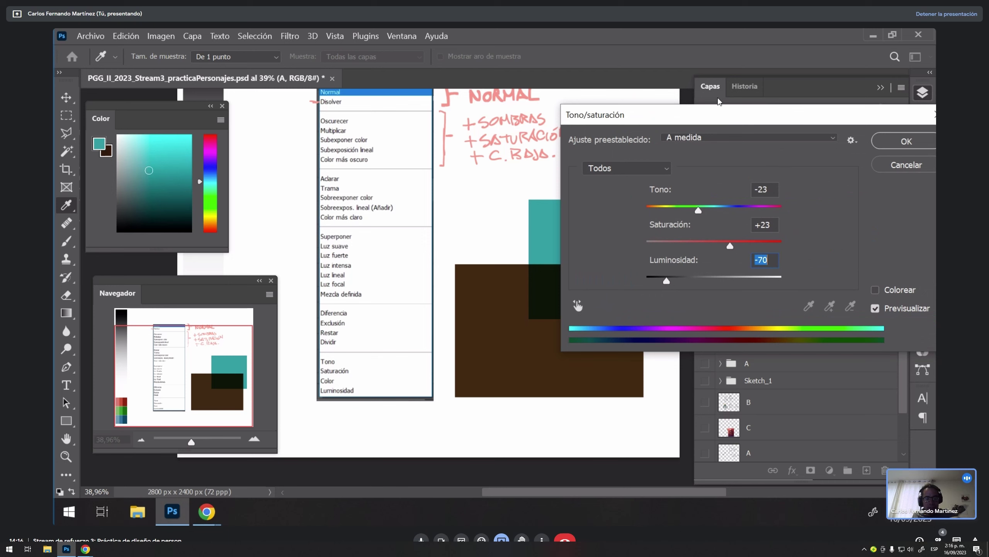
{"action": "key", "text": "Escape"}
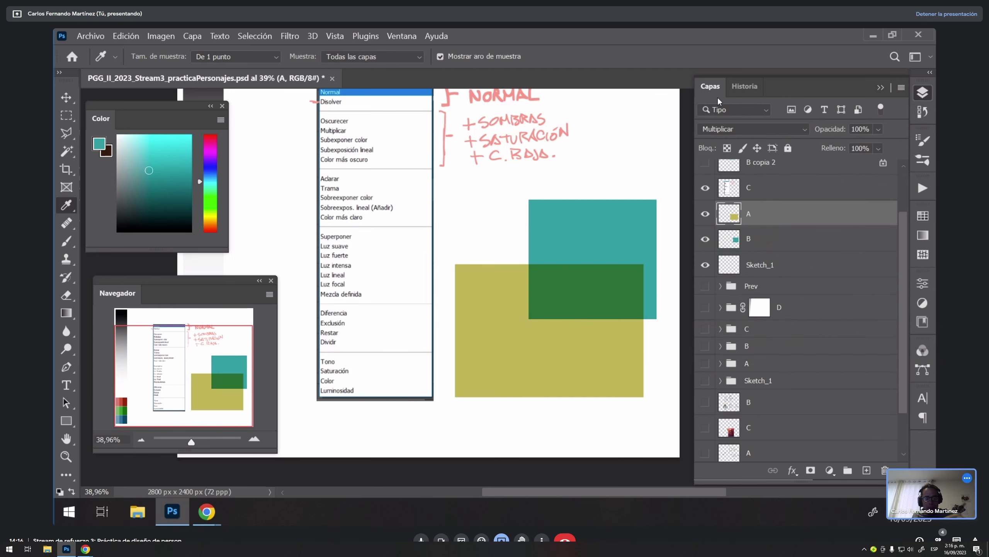
Step: Set layer A's blend mode to Oscurecer
{"action": "left_click", "coordinate": [776, 127]}
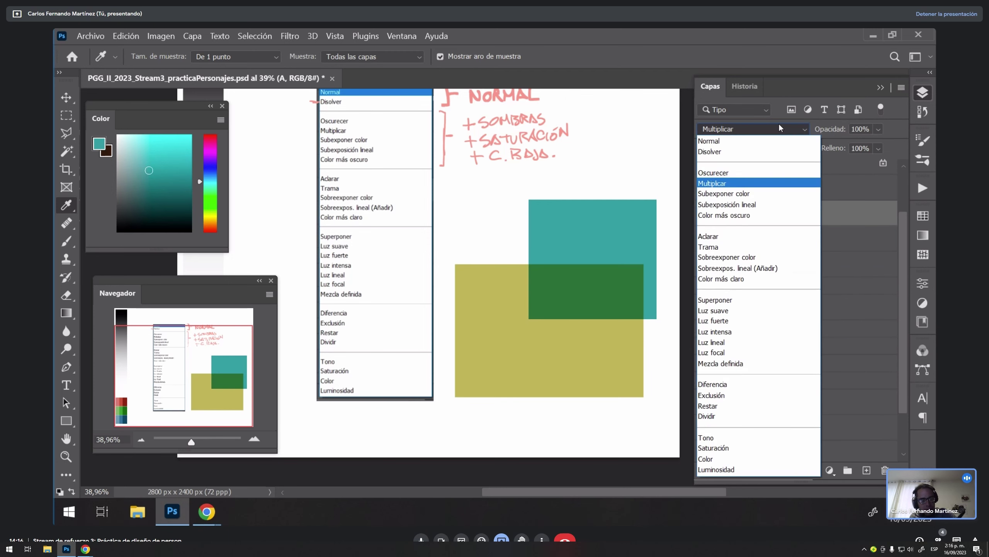
{"action": "left_click", "coordinate": [737, 176]}
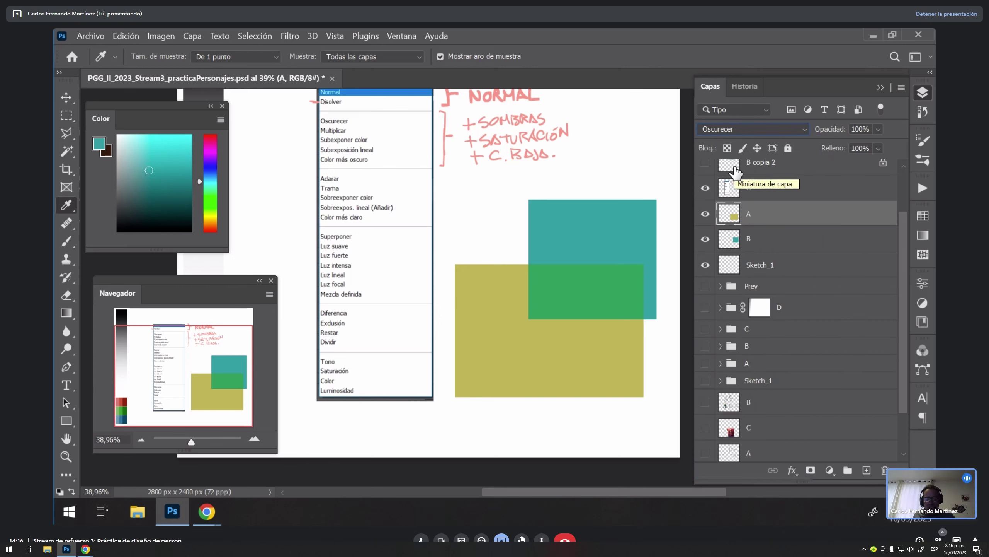
{"action": "key", "text": "ctrl+u"}
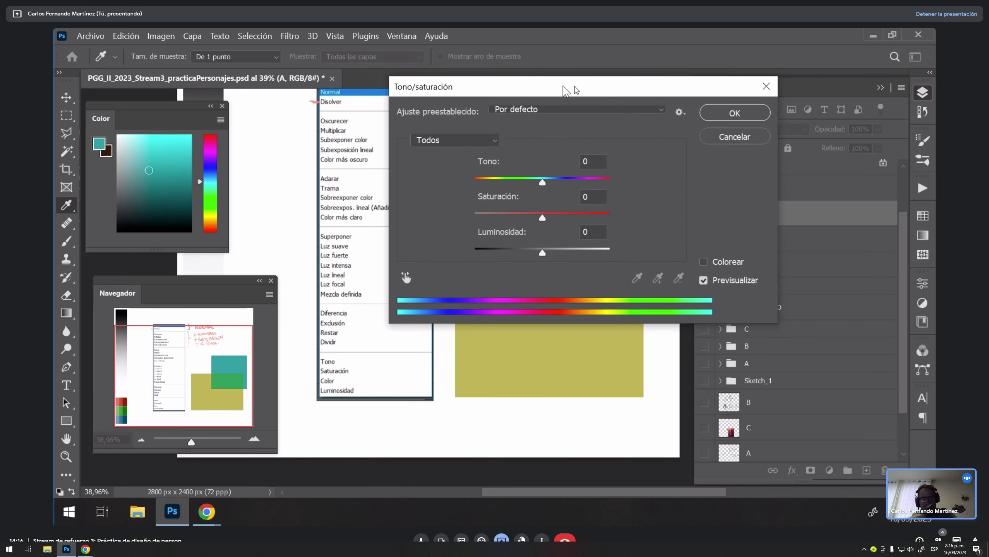
{"action": "left_click_drag", "start_coordinate": [563, 86], "coordinate": [726, 139]}
{"action": "key", "text": "Escape"}
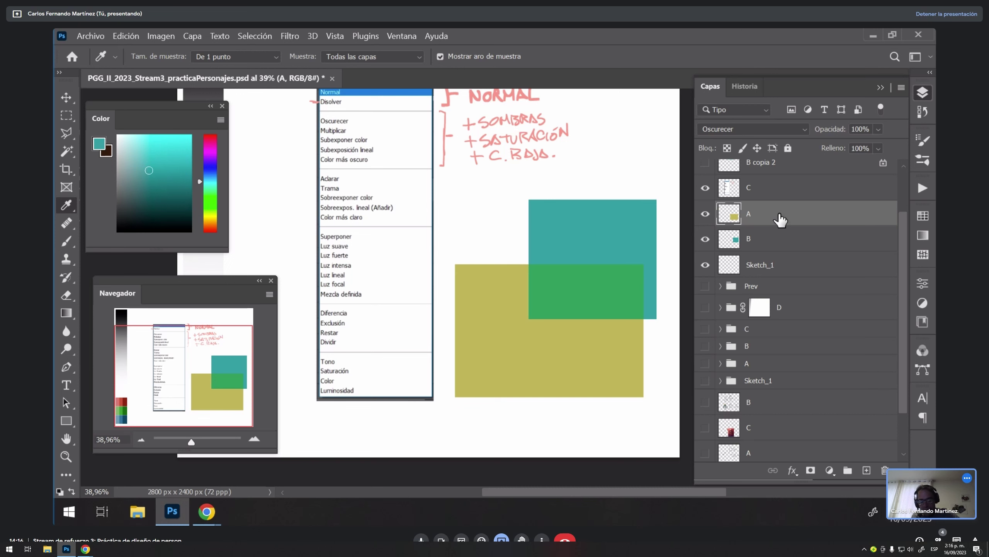
Step: Adjust layer A with Hue/Saturation, using hue +17, saturation +24 and luminosity +49
{"action": "key", "text": "ctrl+u"}
{"action": "left_click_drag", "start_coordinate": [402, 89], "coordinate": [756, 117]}
{"action": "mouse_move", "coordinate": [801, 212]}
{"action": "left_mouse_down"}
{"action": "mouse_move", "coordinate": [757, 222]}
{"action": "mouse_move", "coordinate": [815, 213]}
{"action": "left_mouse_up"}
{"action": "mouse_move", "coordinate": [804, 249]}
{"action": "left_mouse_down"}
{"action": "mouse_move", "coordinate": [834, 247]}
{"action": "mouse_move", "coordinate": [820, 247]}
{"action": "left_mouse_up"}
{"action": "left_click_drag", "start_coordinate": [803, 282], "coordinate": [835, 279]}
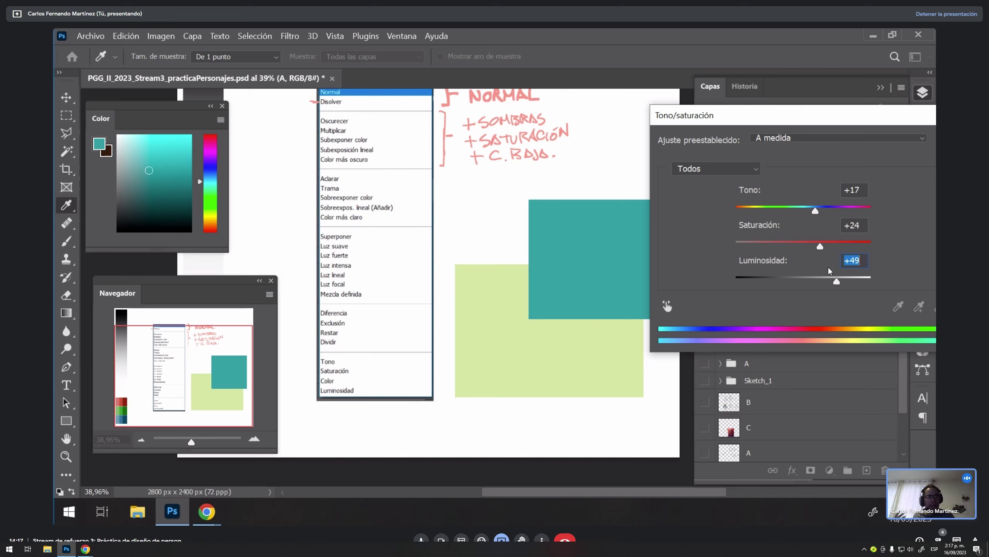
{"action": "left_click_drag", "start_coordinate": [780, 115], "coordinate": [592, 124]}
{"action": "left_click", "coordinate": [800, 149]}
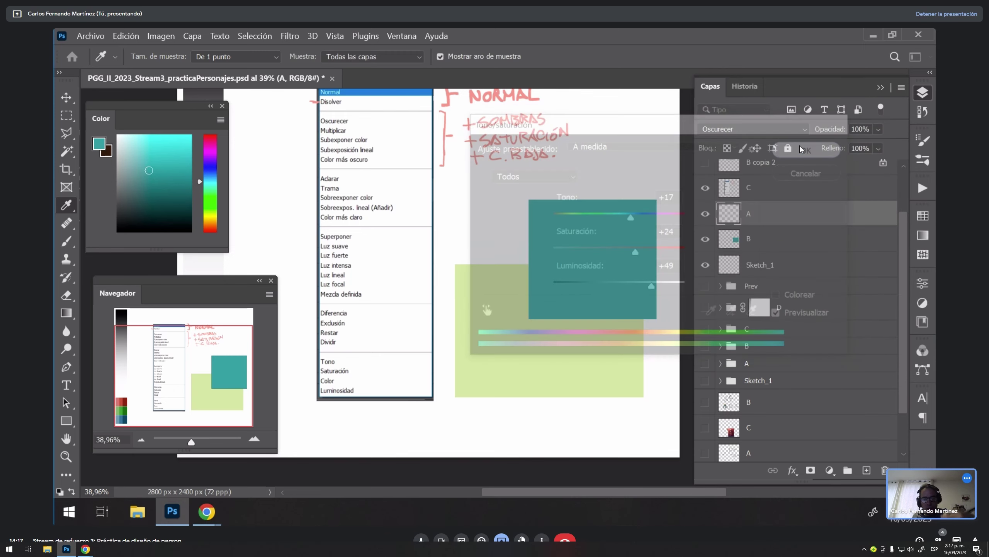
Step: Sample the pink of the NORMAL note and mark Oscurecer and Multiplicar in the mode list with brush strokes
{"action": "left_click_drag", "start_coordinate": [487, 204], "coordinate": [561, 238]}
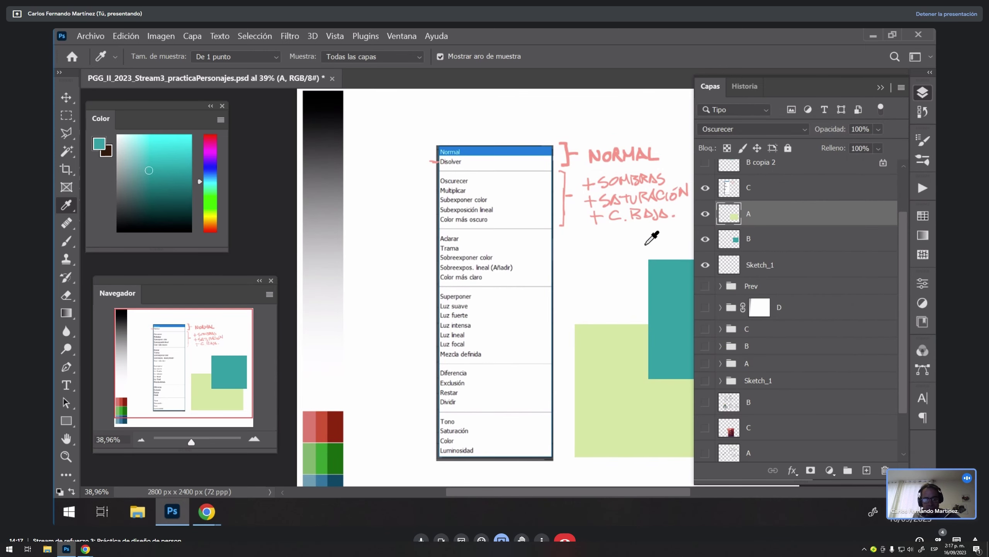
{"action": "key", "text": "b"}
{"action": "left_click_drag", "start_coordinate": [647, 273], "coordinate": [575, 251]}
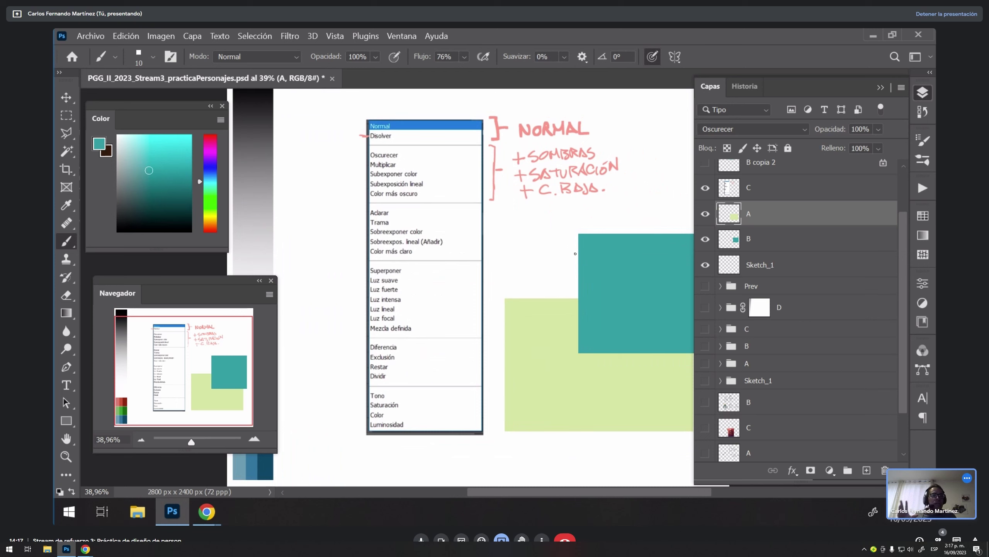
{"action": "left_click", "coordinate": [537, 133], "text": "alt"}
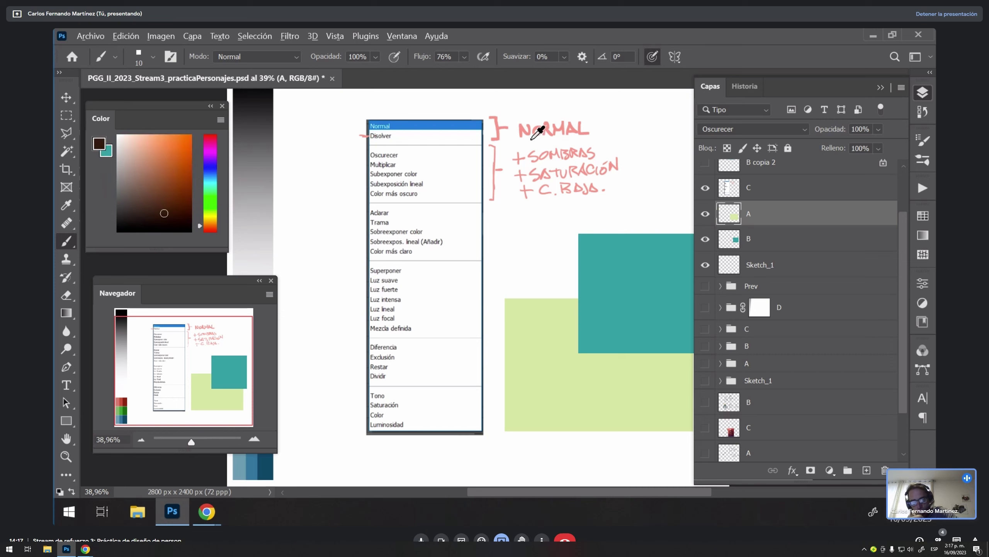
{"action": "left_click", "coordinate": [544, 119], "text": "alt"}
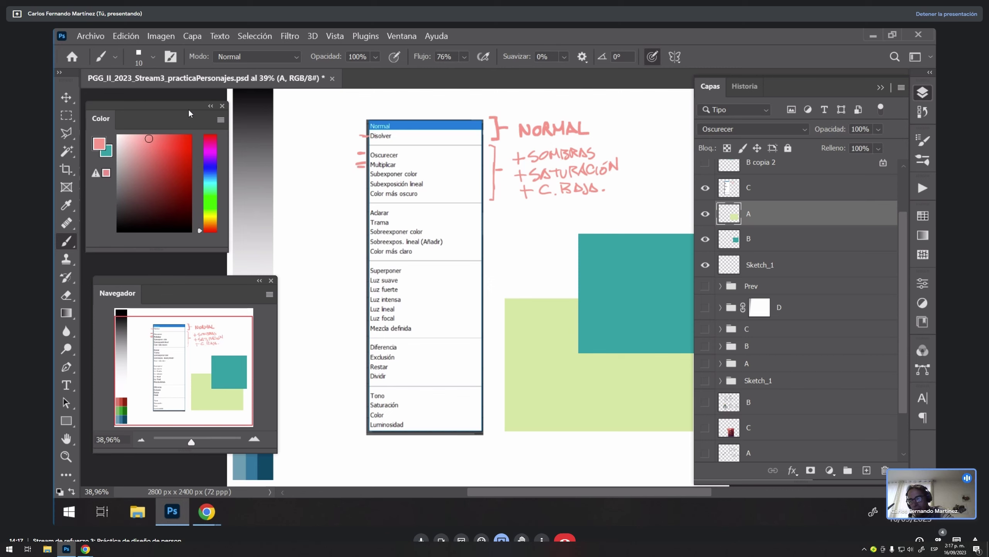
Step: Hide layers A and B and draw a light teal bracket on layer C beside the Aclarar to Color más claro group
{"action": "key", "text": "x"}
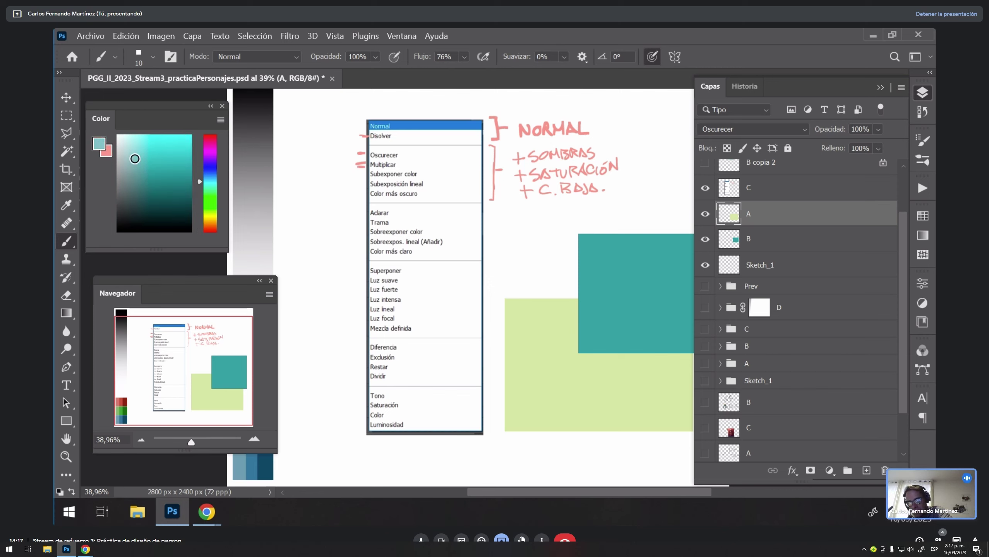
{"action": "left_click", "coordinate": [705, 265]}
{"action": "left_click_drag", "start_coordinate": [705, 239], "coordinate": [705, 213]}
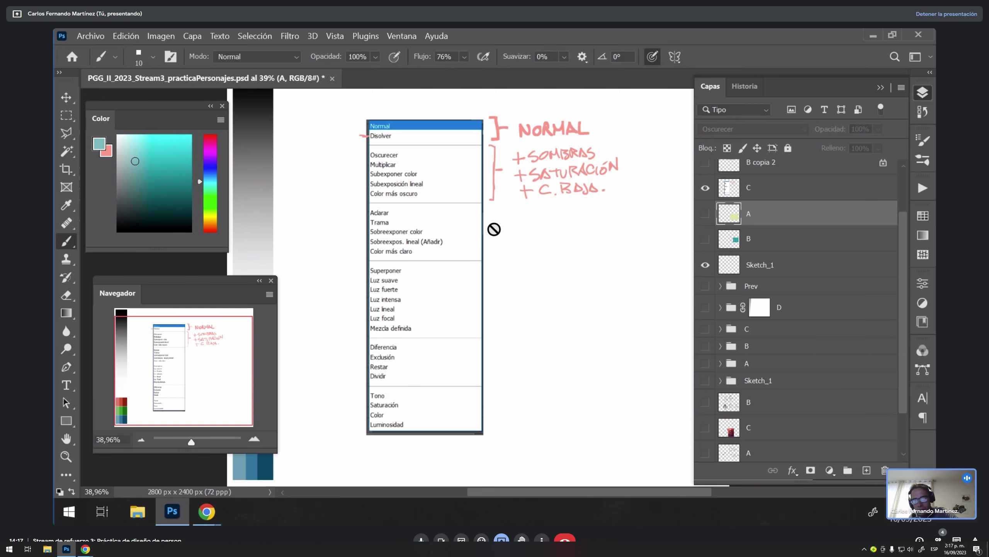
{"action": "left_click", "coordinate": [766, 188]}
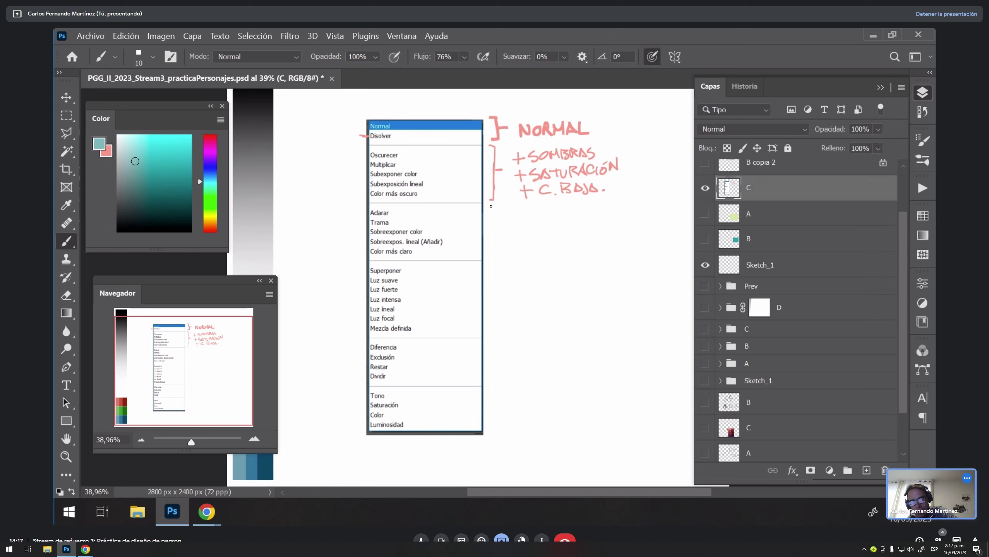
{"action": "left_click_drag", "start_coordinate": [491, 206], "coordinate": [494, 256]}
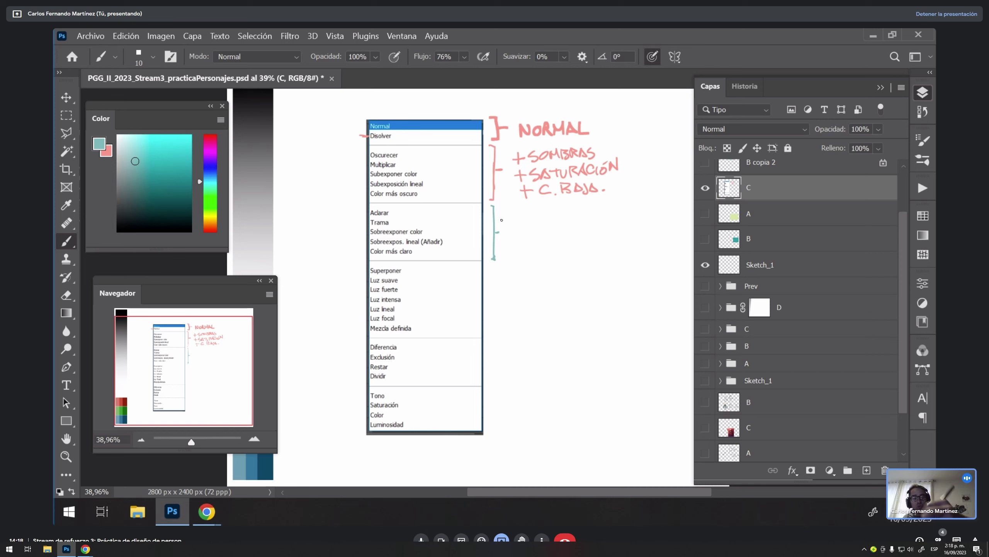
Step: Show layers A and B briefly to check the brush marks, and hide both together with Sketch_1
{"action": "left_click", "coordinate": [705, 214]}
{"action": "left_click", "coordinate": [705, 239]}
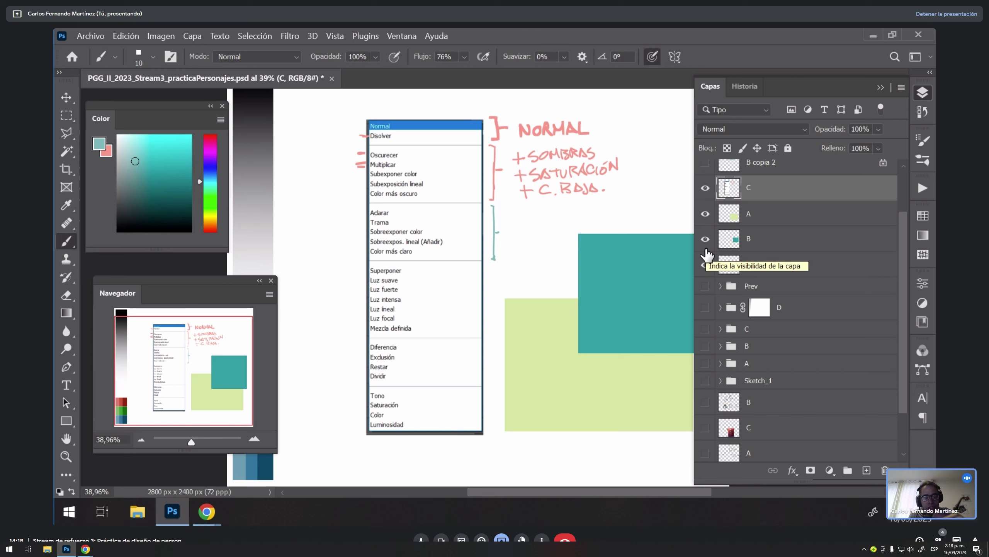
{"action": "left_click_drag", "start_coordinate": [706, 189], "coordinate": [702, 208]}
{"action": "left_click", "coordinate": [705, 188]}
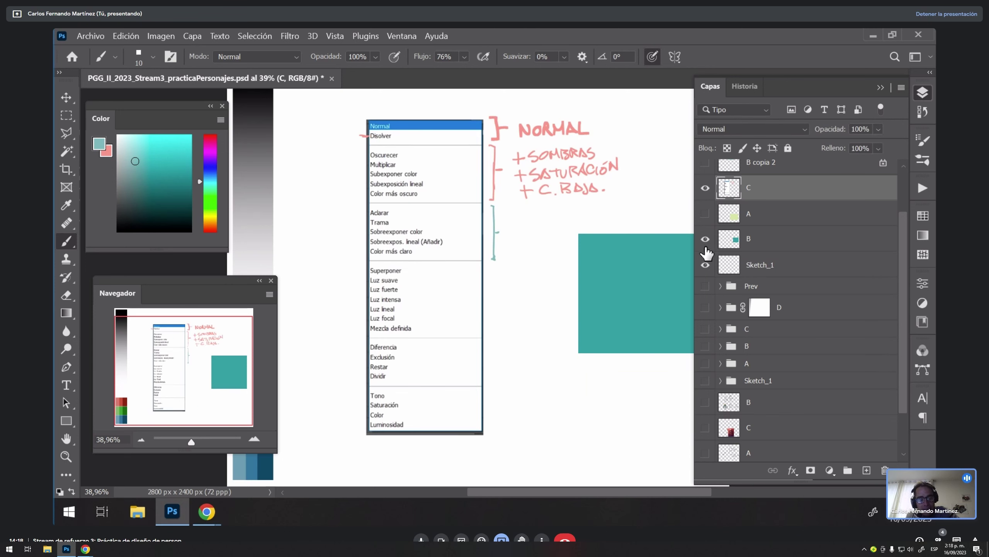
{"action": "left_click_drag", "start_coordinate": [706, 251], "coordinate": [705, 266]}
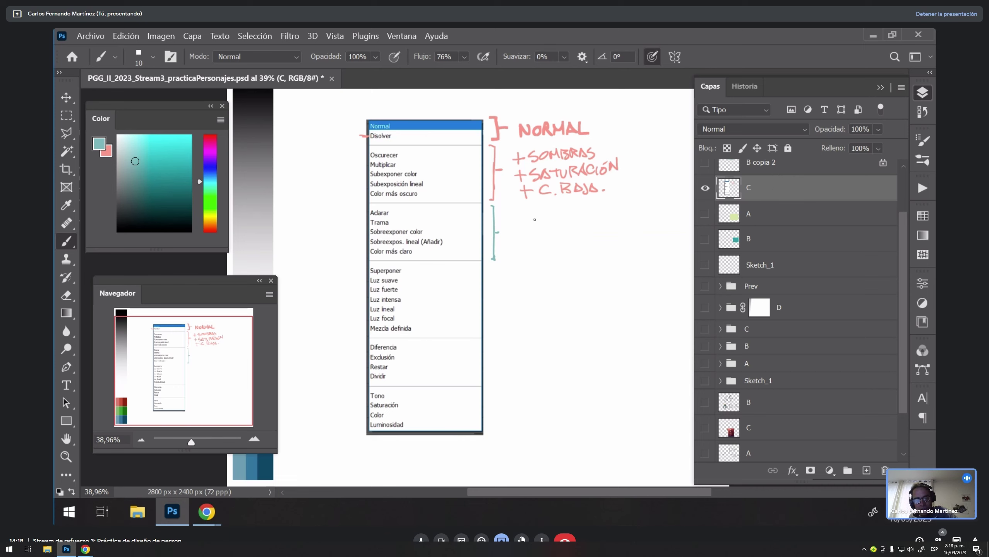
Step: Handwrite "+ C. ALTA", "+ LUCES" and "T. Med. T. Baja." in teal beside the Aclarar group's bracket
{"action": "left_click_drag", "start_coordinate": [532, 212], "coordinate": [556, 215]}
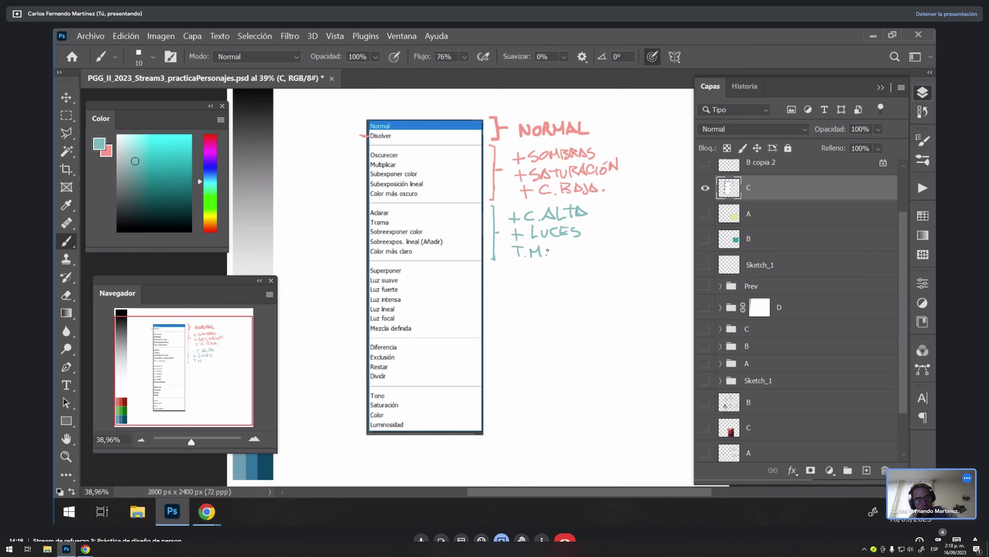
{"action": "left_click_drag", "start_coordinate": [547, 250], "coordinate": [599, 254]}
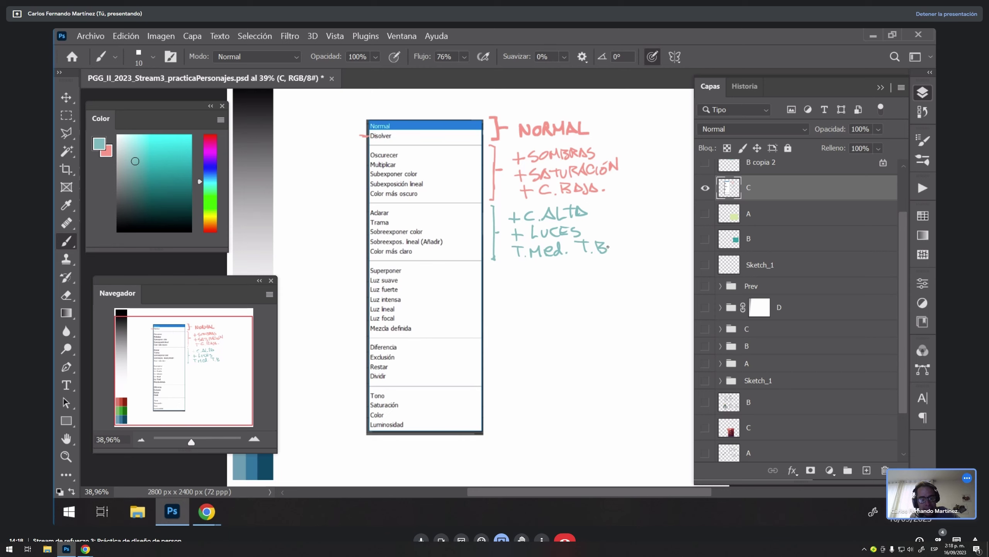
{"action": "left_click", "coordinate": [639, 250]}
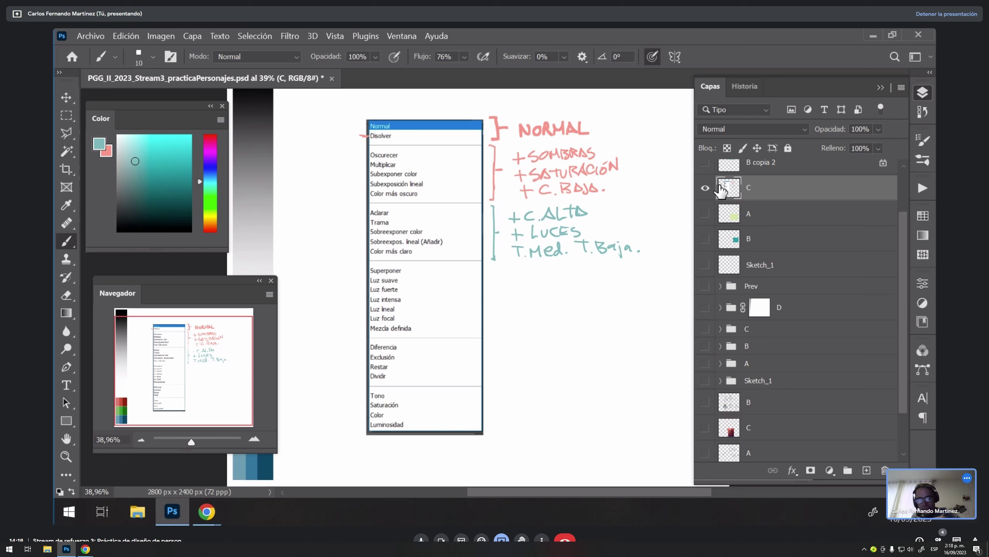
Step: Mark Oscurecer and Multiplicar with pink dashes and Aclarar and Trama with teal dashes on layer C
{"action": "key", "text": "x"}
{"action": "left_click_drag", "start_coordinate": [368, 154], "coordinate": [361, 165]}
{"action": "key", "text": "x"}
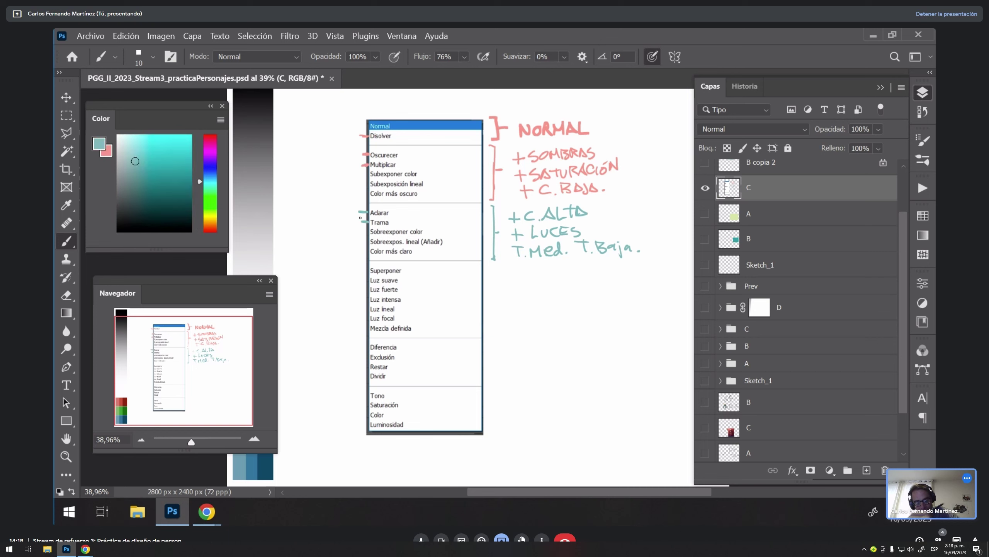
Step: Show layers A and B again, select layer A and toggle its visibility to compare the overlapping rectangles
{"action": "left_click_drag", "start_coordinate": [705, 214], "coordinate": [705, 239]}
{"action": "left_click", "coordinate": [748, 238]}
{"action": "left_click_drag", "start_coordinate": [678, 305], "coordinate": [520, 317]}
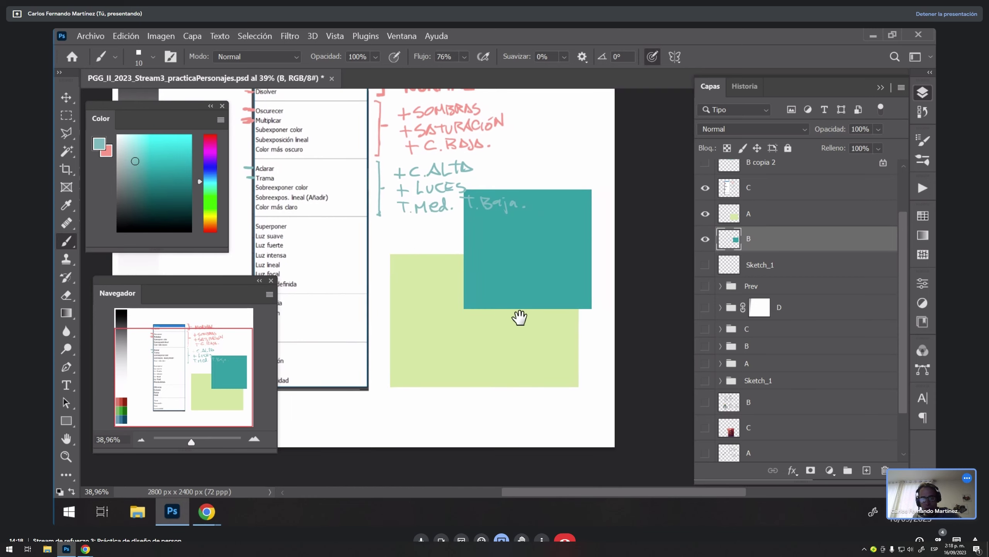
{"action": "left_click", "coordinate": [770, 217]}
{"action": "double_click", "coordinate": [705, 214]}
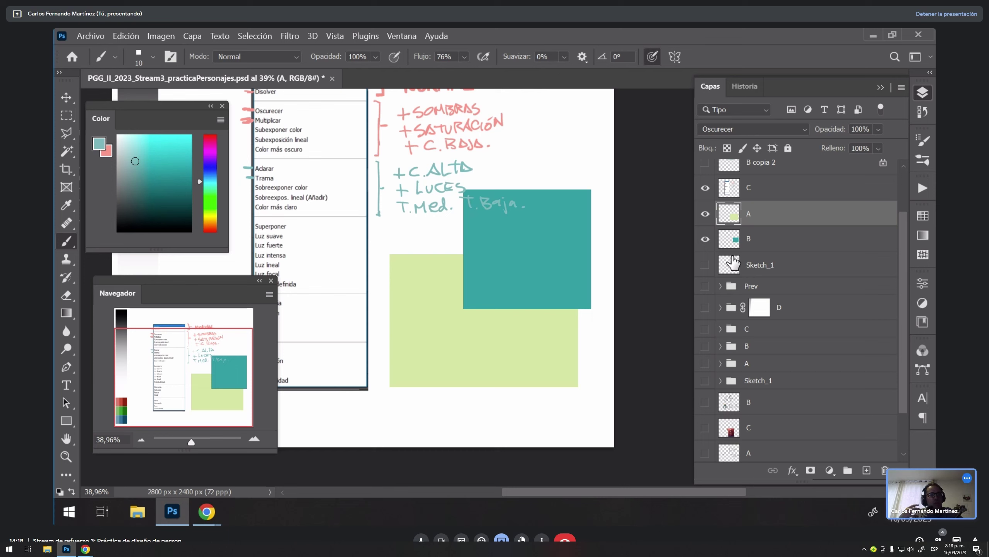
{"action": "left_click", "coordinate": [705, 214]}
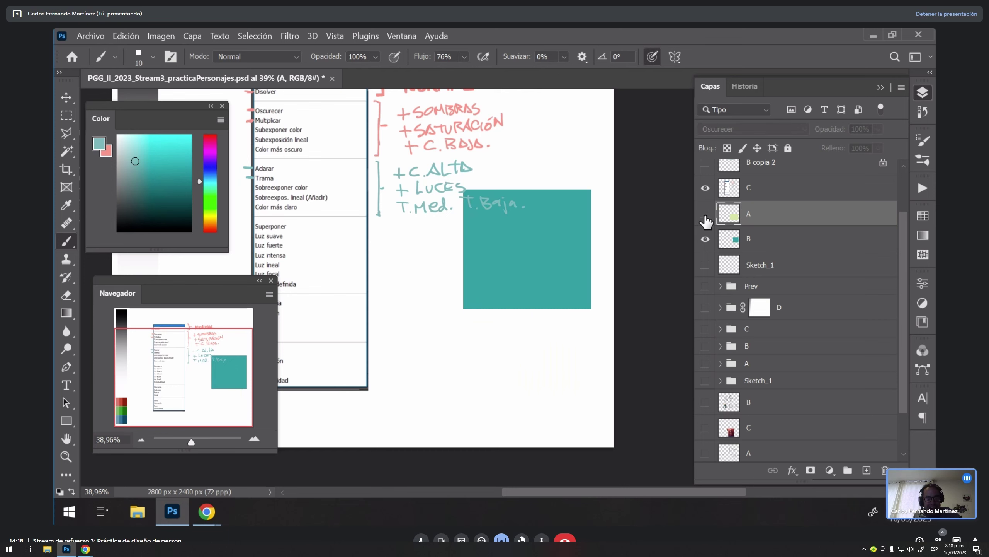
{"action": "left_click", "coordinate": [705, 213]}
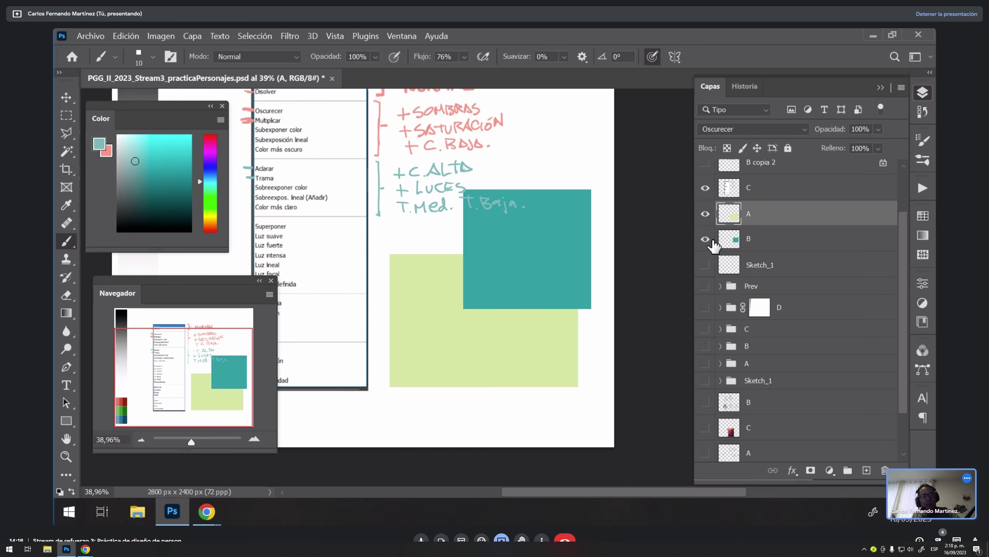
Step: Reset layer A's blend mode to Normal, change it to Aclarar and compare both by undoing and redoing
{"action": "left_click", "coordinate": [777, 131]}
{"action": "left_click", "coordinate": [759, 136]}
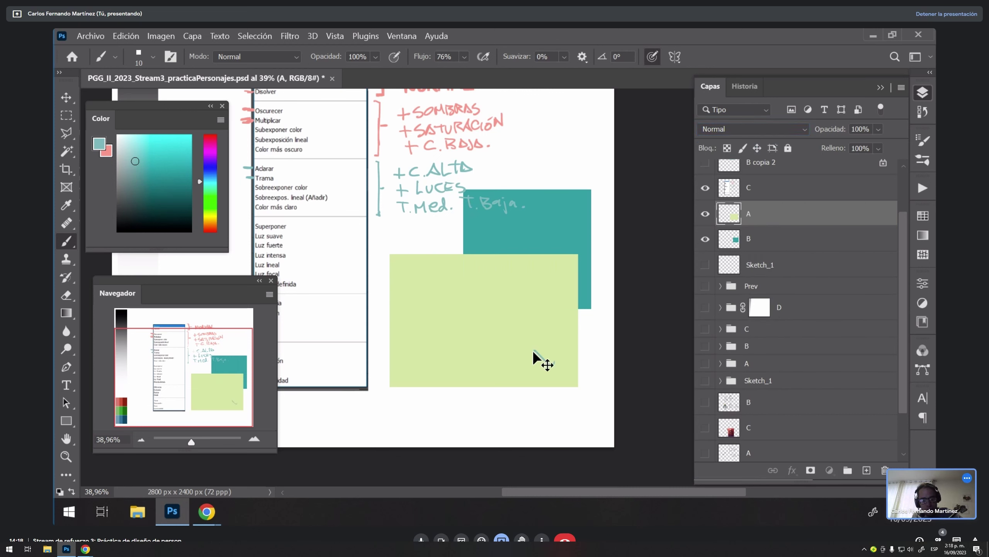
{"action": "left_click", "coordinate": [763, 129]}
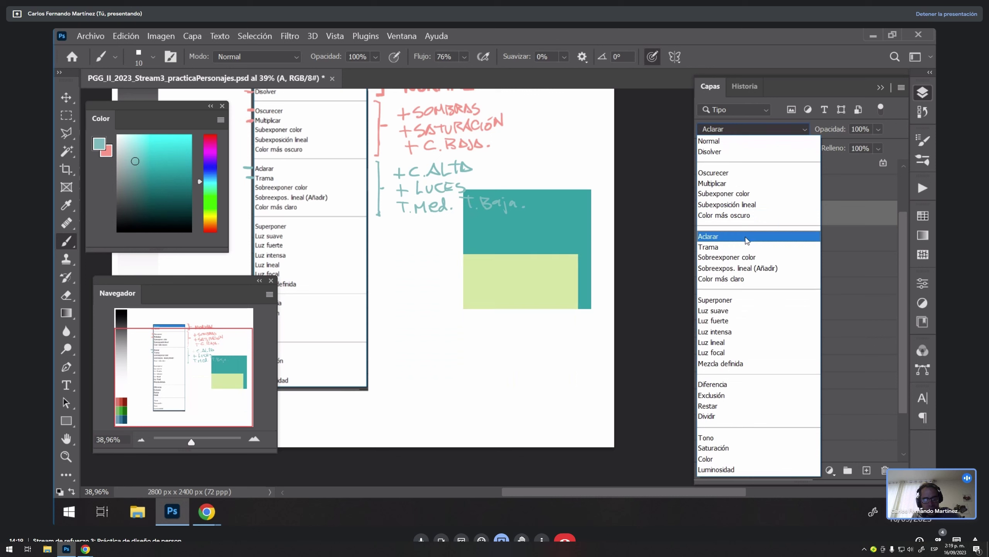
{"action": "left_click", "coordinate": [747, 237]}
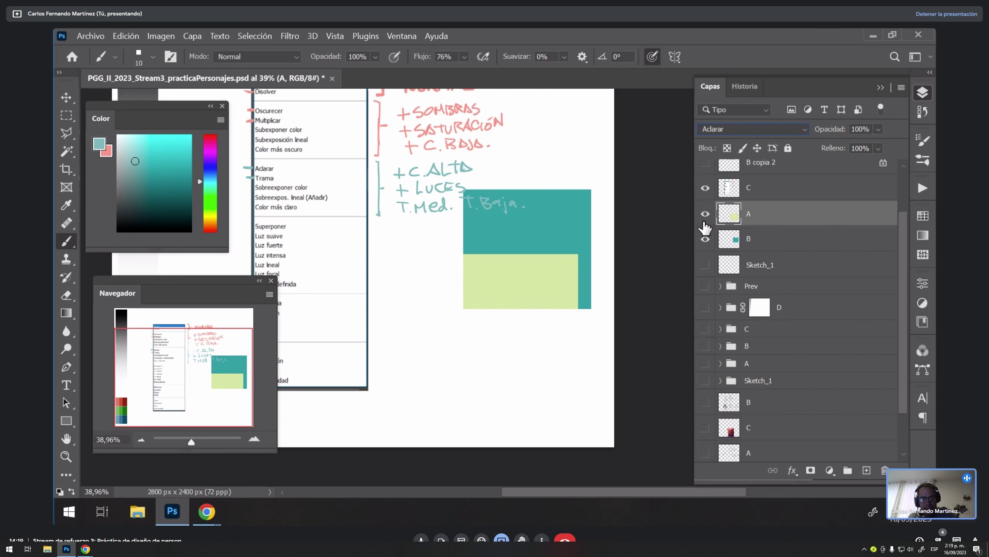
{"action": "key", "text": "ctrl+z"}
{"action": "key", "text": "ctrl+shift+z"}
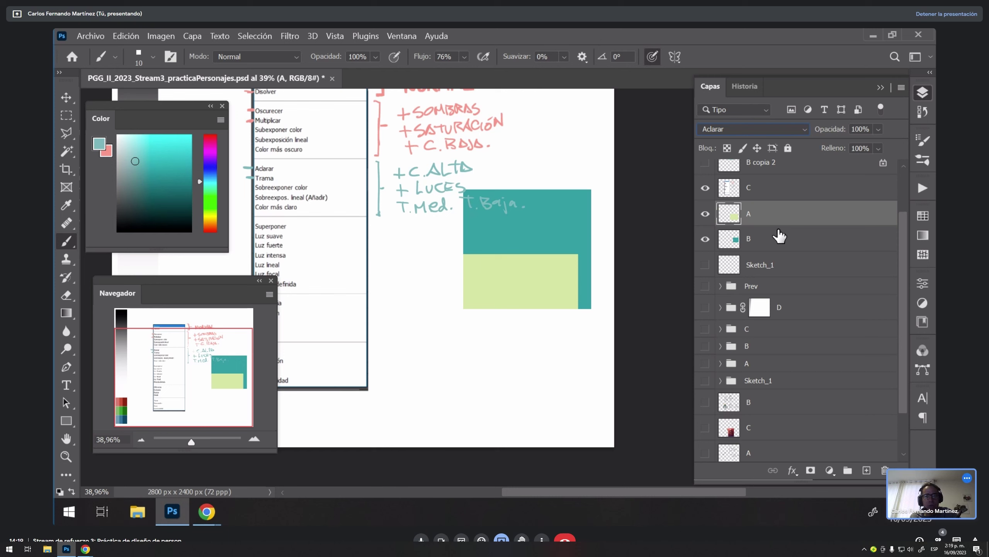
Step: Try the Color más oscuro blend mode on layer A and return it to Normal
{"action": "left_click", "coordinate": [750, 130]}
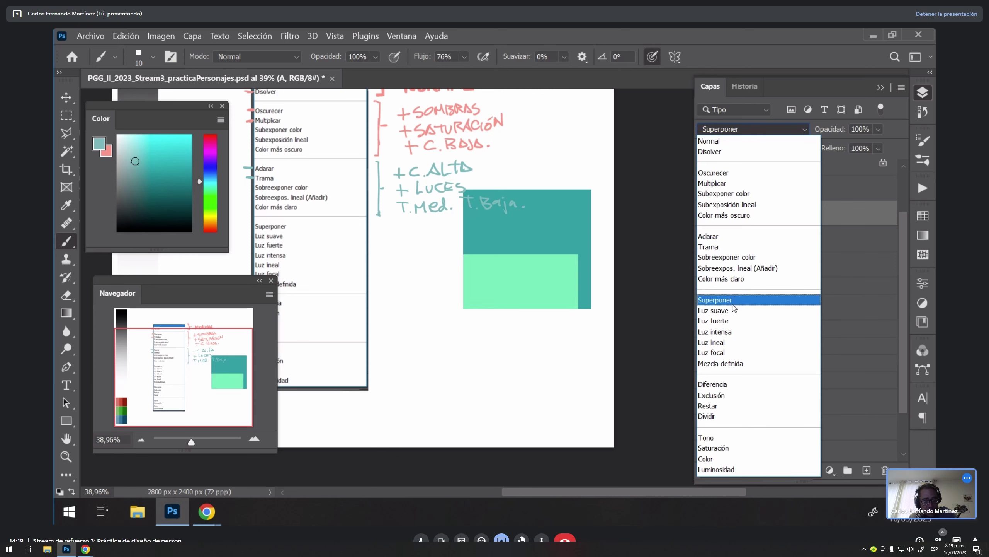
{"action": "left_click", "coordinate": [752, 221]}
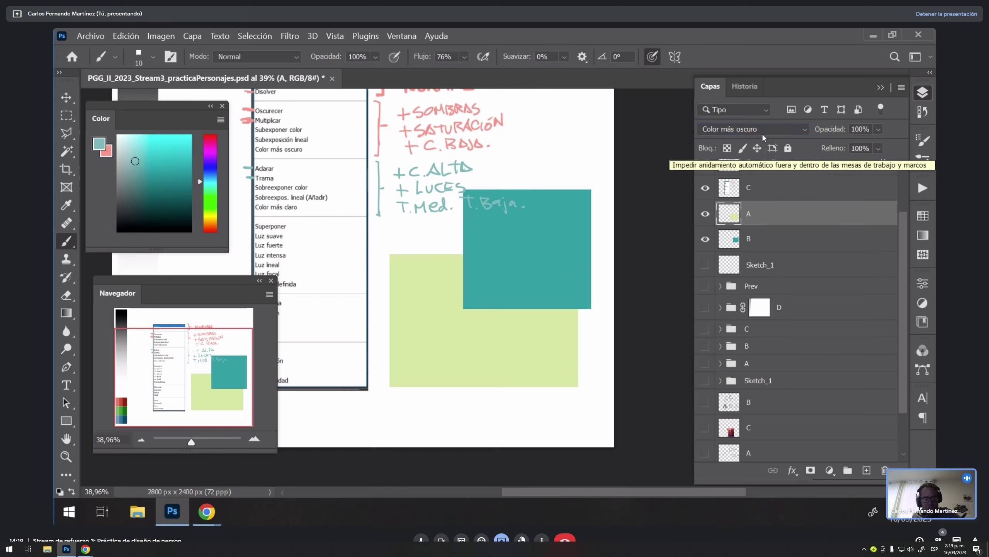
{"action": "left_click", "coordinate": [751, 128]}
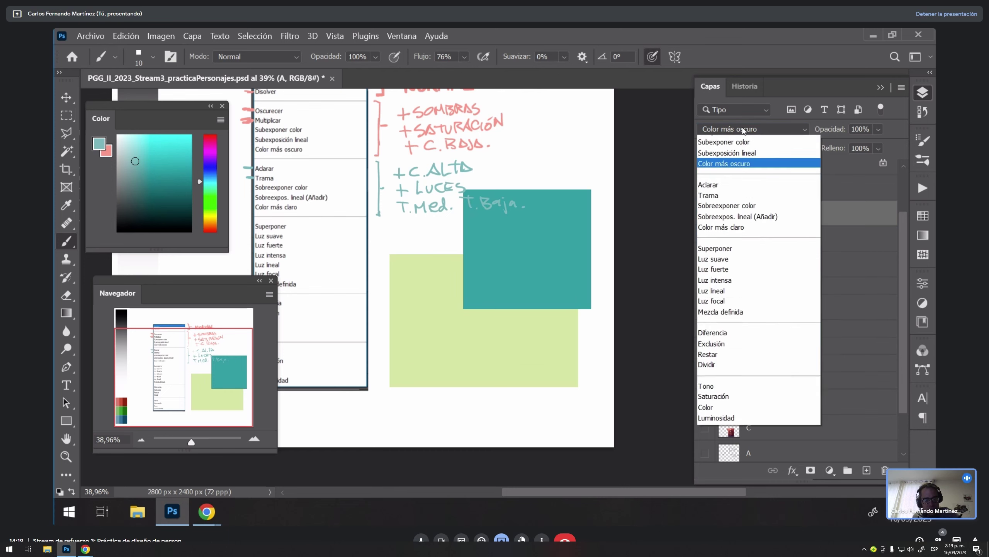
{"action": "left_click", "coordinate": [734, 126]}
Step: Darken the Fondo layer to grey with a Hue/Saturation adjustment, setting Luminosidad to -48
{"action": "scroll", "coordinate": [903, 249], "scroll_direction": "down", "scroll_amount": 1}
{"action": "scroll", "coordinate": [903, 251], "scroll_direction": "down", "scroll_amount": 2}
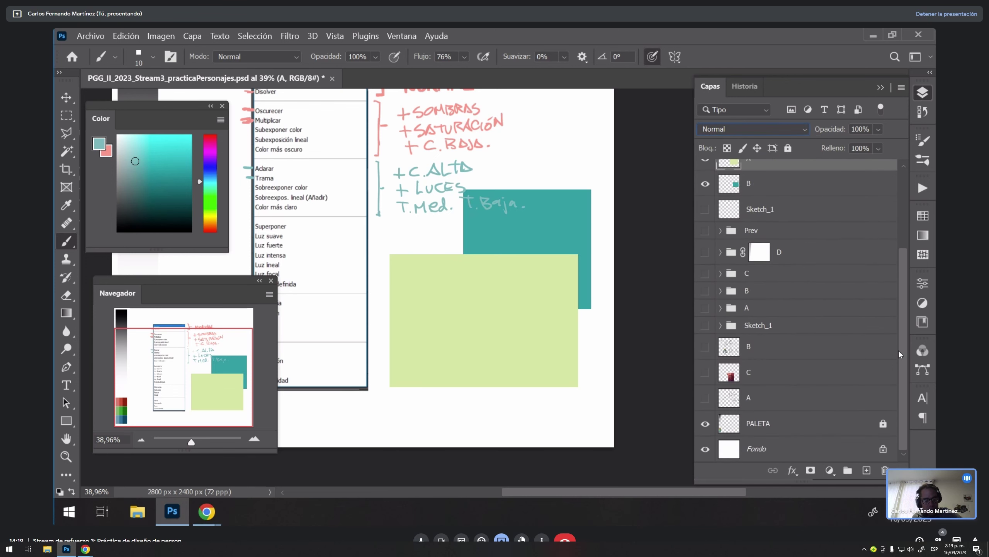
{"action": "left_click", "coordinate": [775, 448]}
{"action": "key", "text": "ctrl+u"}
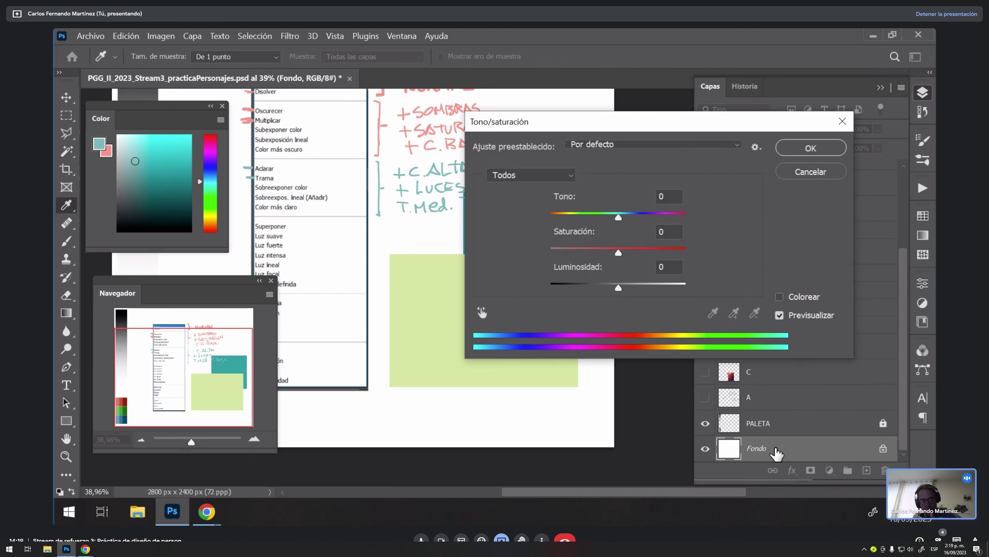
{"action": "left_click_drag", "start_coordinate": [585, 111], "coordinate": [704, 113]}
{"action": "left_click_drag", "start_coordinate": [743, 278], "coordinate": [712, 279]}
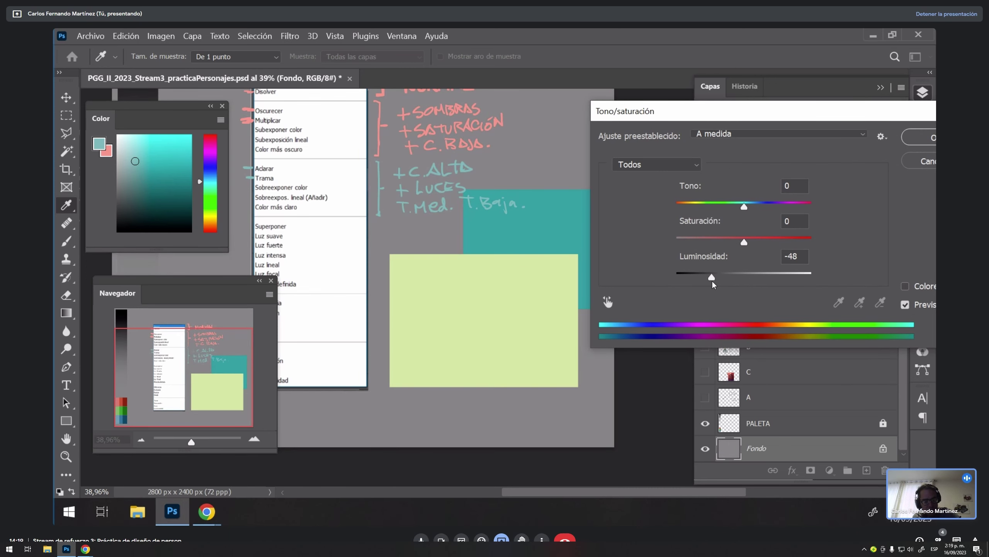
{"action": "left_click_drag", "start_coordinate": [701, 111], "coordinate": [585, 132]}
{"action": "left_click", "coordinate": [815, 150]}
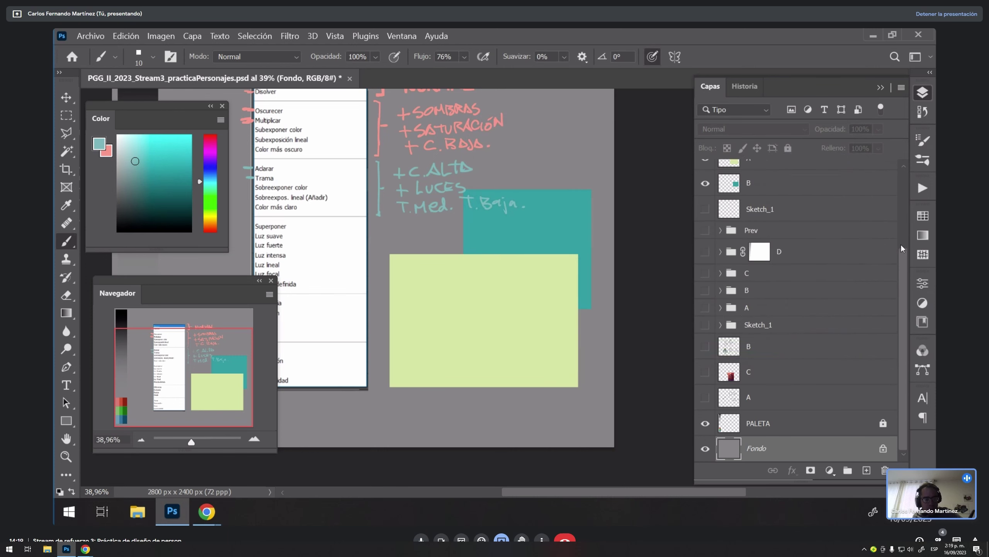
Step: Set layer A's blend mode to Aclarar and toggle its visibility to compare the rectangles over the grey background
{"action": "left_click_drag", "start_coordinate": [901, 243], "coordinate": [901, 198]}
{"action": "left_click", "coordinate": [779, 236]}
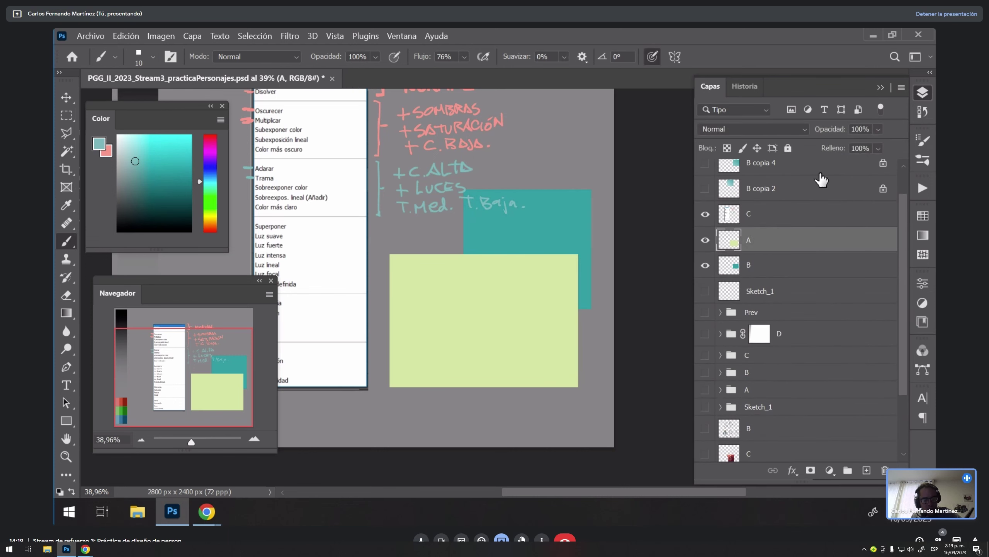
{"action": "left_click", "coordinate": [739, 127]}
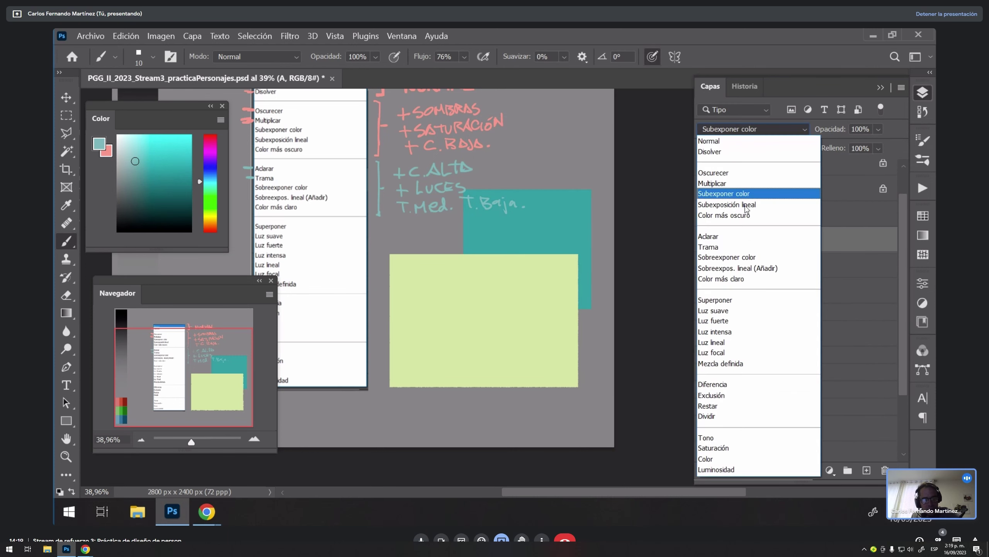
{"action": "left_click", "coordinate": [737, 237]}
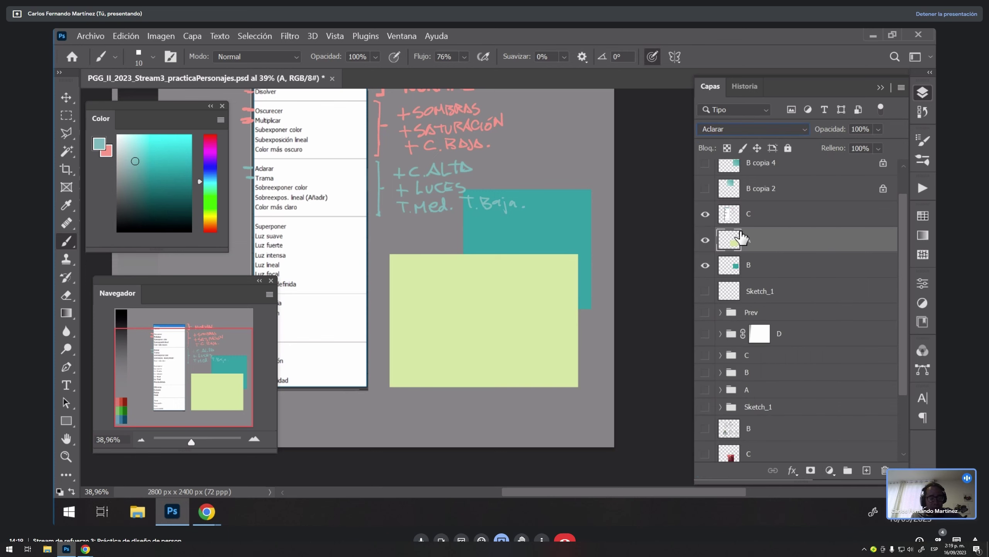
{"action": "left_click", "coordinate": [704, 240]}
{"action": "left_click", "coordinate": [704, 240]}
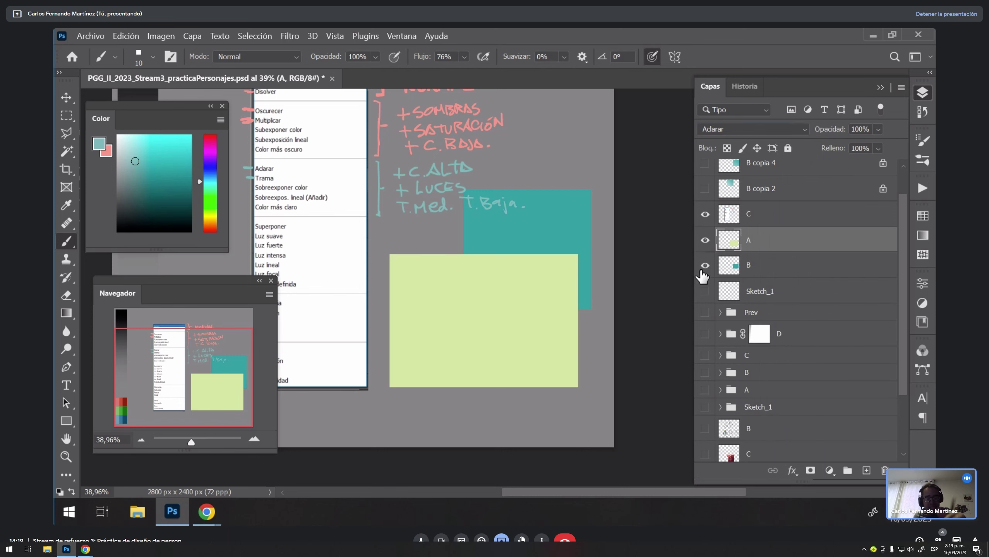
Step: Add a new layer between layers A and B and brush black zigzag scribbles across both rectangles
{"action": "key", "text": "ctrl+alt+shift+n"}
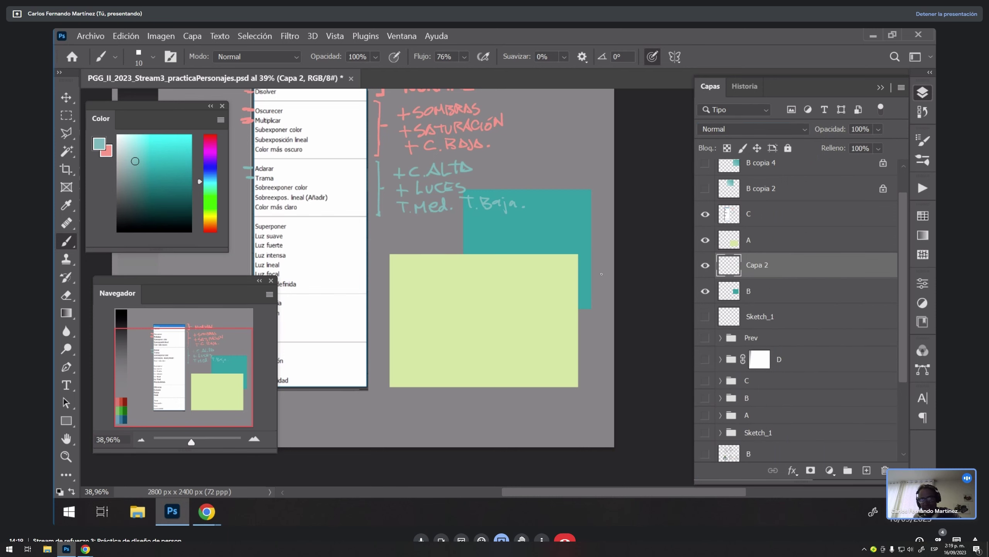
{"action": "left_click", "coordinate": [119, 230]}
{"action": "mouse_move", "coordinate": [543, 293]}
{"action": "left_mouse_down"}
{"action": "mouse_move", "coordinate": [573, 256]}
{"action": "mouse_move", "coordinate": [550, 296]}
{"action": "left_mouse_up"}
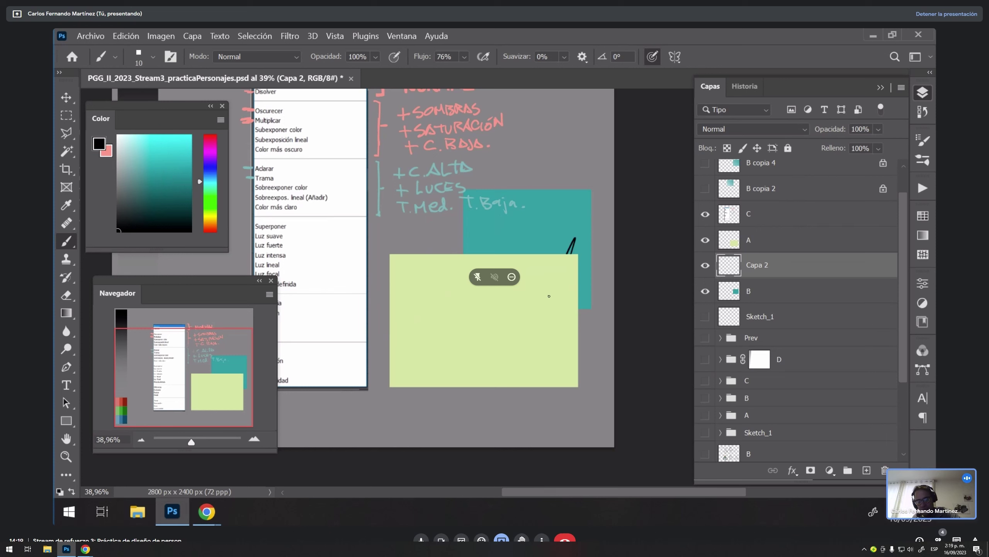
{"action": "left_click_drag", "start_coordinate": [563, 225], "coordinate": [555, 254]}
{"action": "left_click_drag", "start_coordinate": [417, 222], "coordinate": [428, 254]}
{"action": "left_click_drag", "start_coordinate": [447, 207], "coordinate": [439, 253]}
{"action": "mouse_move", "coordinate": [589, 225]}
{"action": "left_mouse_down"}
{"action": "mouse_move", "coordinate": [580, 316]}
{"action": "mouse_move", "coordinate": [591, 355]}
{"action": "left_mouse_up"}
Step: Preview Trama on layer A over the black scribbles and keep its blend mode at Aclarar
{"action": "left_click", "coordinate": [763, 240]}
{"action": "left_click", "coordinate": [745, 133]}
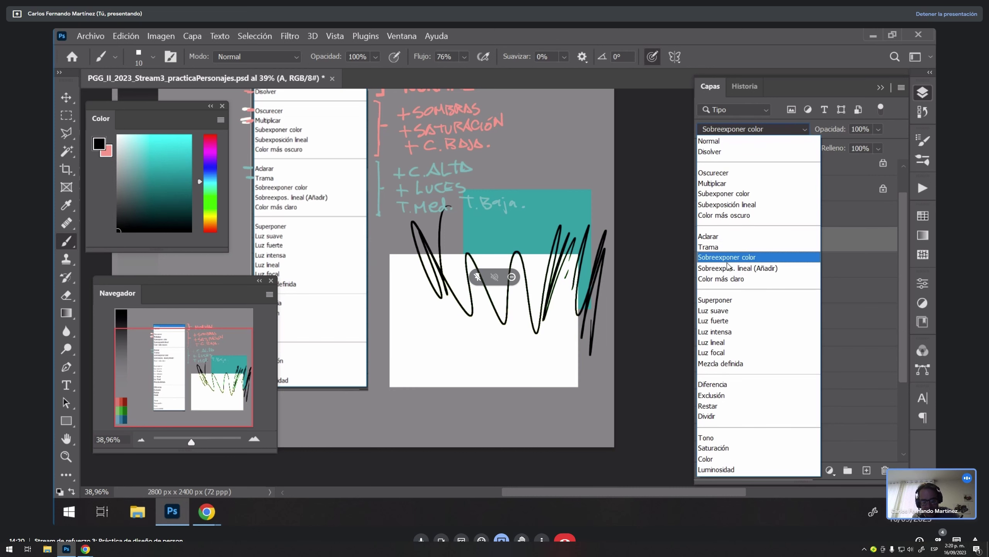
{"action": "left_click", "coordinate": [732, 236]}
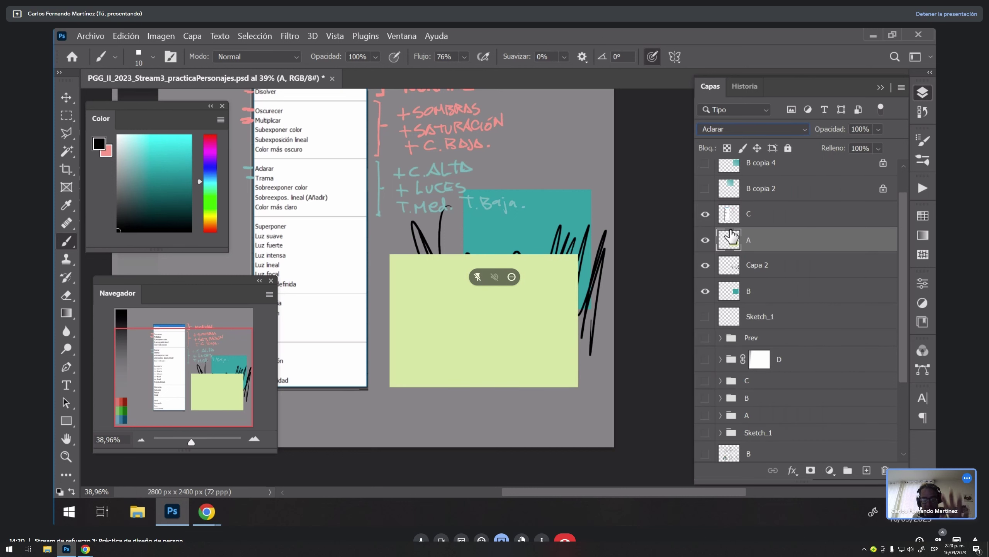
Step: Move layer A above layer C and place its light green rectangle over the middle of the blend mode list
{"action": "left_click_drag", "start_coordinate": [731, 235], "coordinate": [783, 206]}
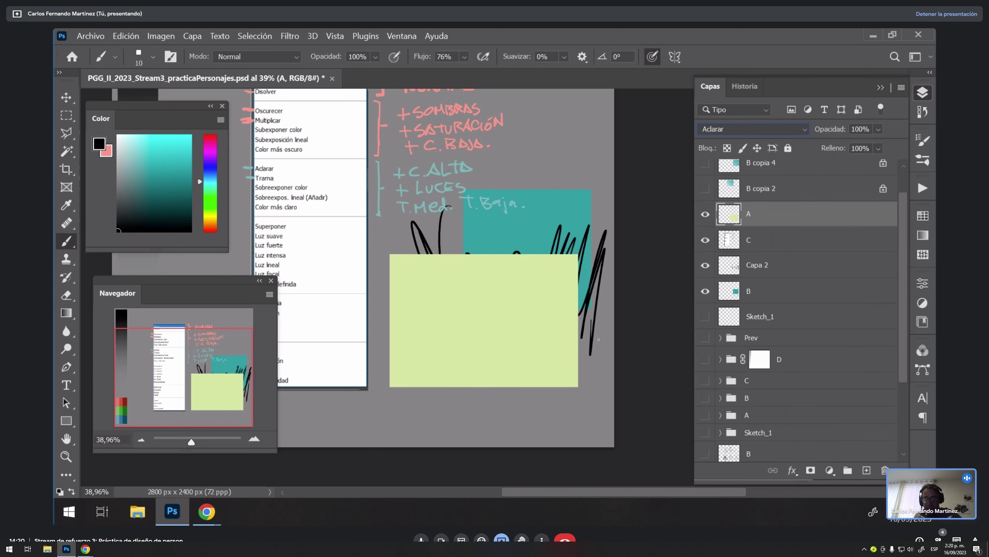
{"action": "key", "text": "alt+Tab"}
{"action": "key", "text": "v"}
{"action": "mouse_move", "coordinate": [559, 307]}
{"action": "left_mouse_down"}
{"action": "mouse_move", "coordinate": [447, 269]}
{"action": "mouse_move", "coordinate": [353, 215]}
{"action": "mouse_move", "coordinate": [362, 207]}
{"action": "mouse_move", "coordinate": [654, 316]}
{"action": "left_mouse_up"}
{"action": "key", "text": "z"}
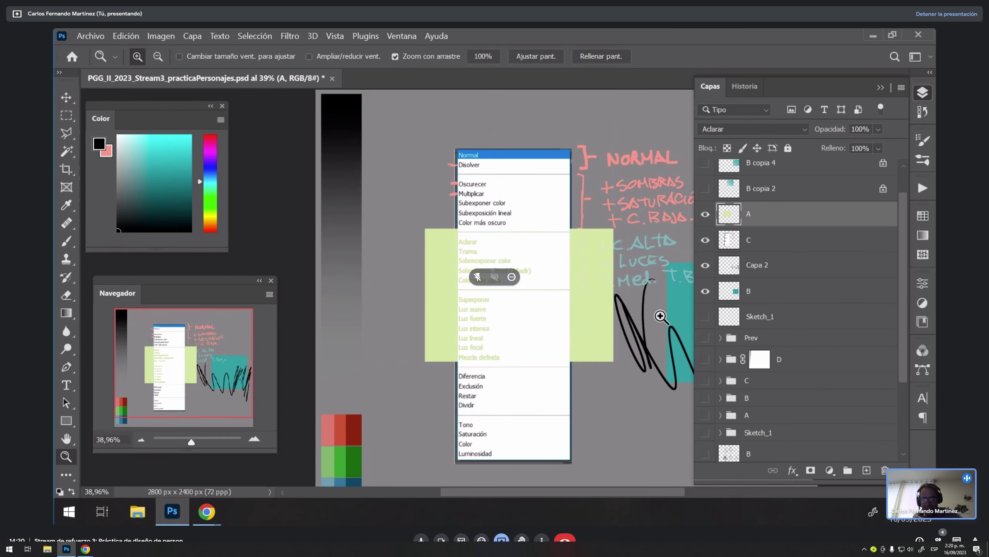
{"action": "left_click", "coordinate": [645, 342]}
{"action": "left_click", "coordinate": [646, 343]}
{"action": "key", "text": "v"}
{"action": "left_click_drag", "start_coordinate": [595, 270], "coordinate": [583, 351]}
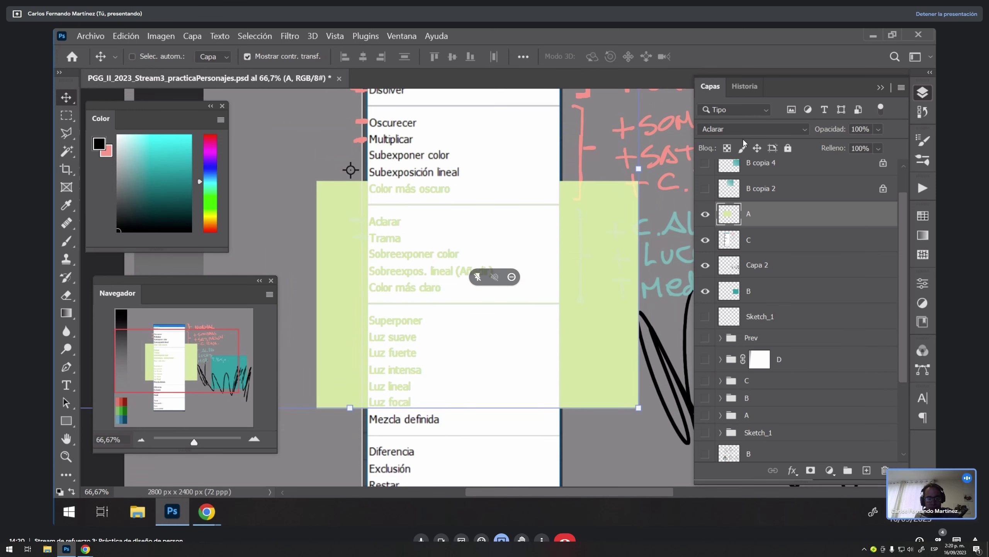
Step: Change layer A's blend mode from Aclarar to Trama
{"action": "left_click", "coordinate": [758, 130]}
{"action": "left_click", "coordinate": [759, 126]}
{"action": "left_click", "coordinate": [756, 129]}
{"action": "left_click", "coordinate": [733, 249]}
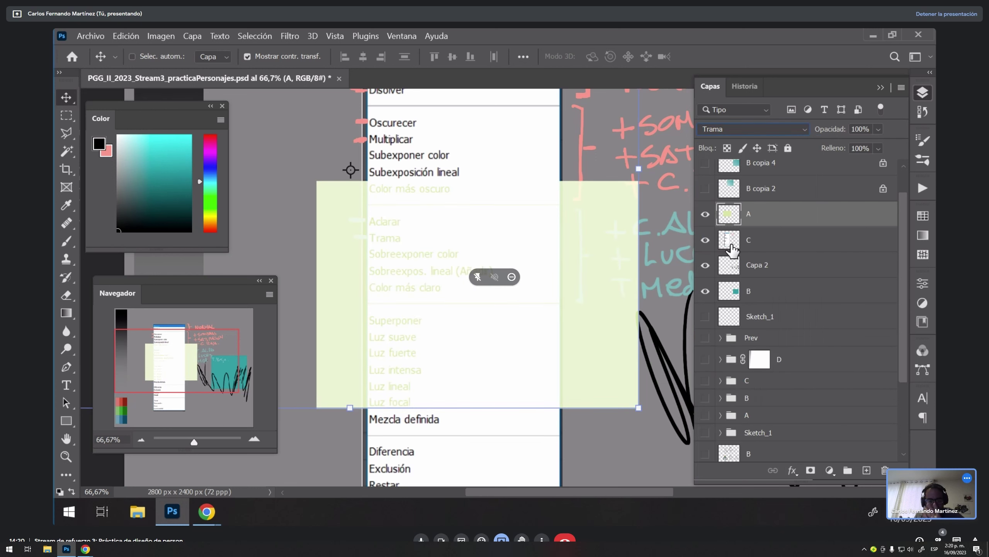
Step: Move layer A's rectangle back over the scribbles and the teal rectangle
{"action": "key", "text": "z"}
{"action": "left_click", "coordinate": [660, 305], "text": "alt"}
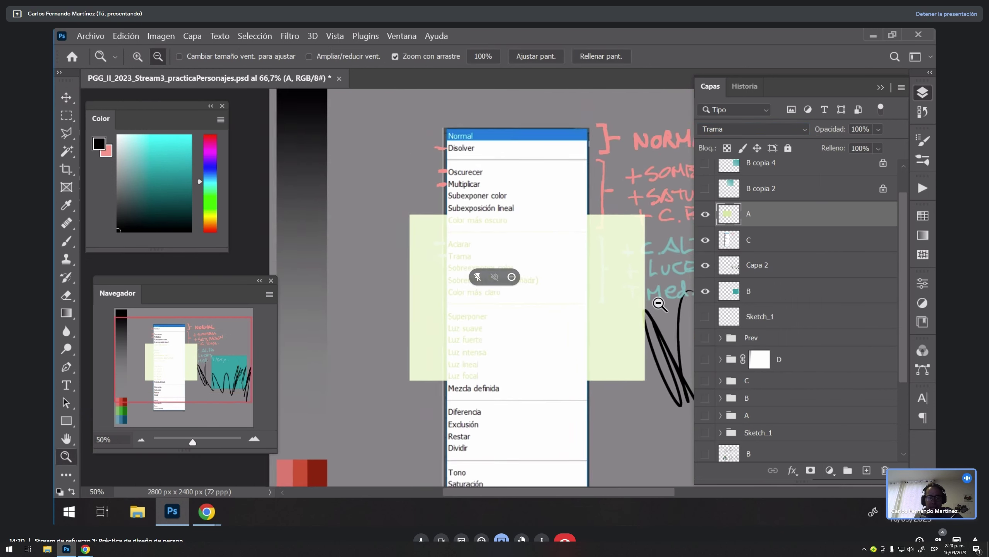
{"action": "left_click", "coordinate": [655, 308], "text": "alt"}
{"action": "left_click_drag", "start_coordinate": [641, 343], "coordinate": [468, 318]}
{"action": "key", "text": "v"}
{"action": "left_click_drag", "start_coordinate": [444, 259], "coordinate": [588, 343]}
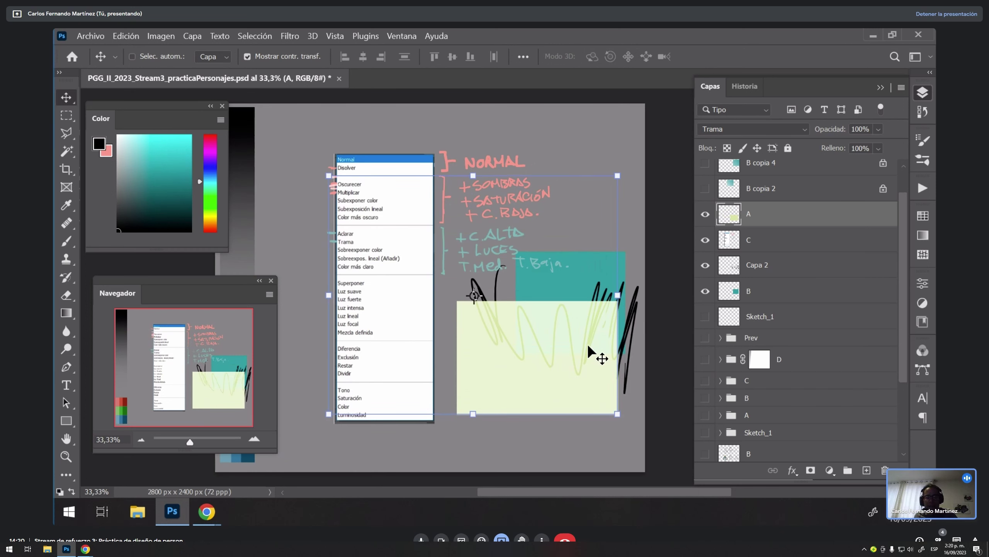
{"action": "left_click_drag", "start_coordinate": [623, 350], "coordinate": [667, 347]}
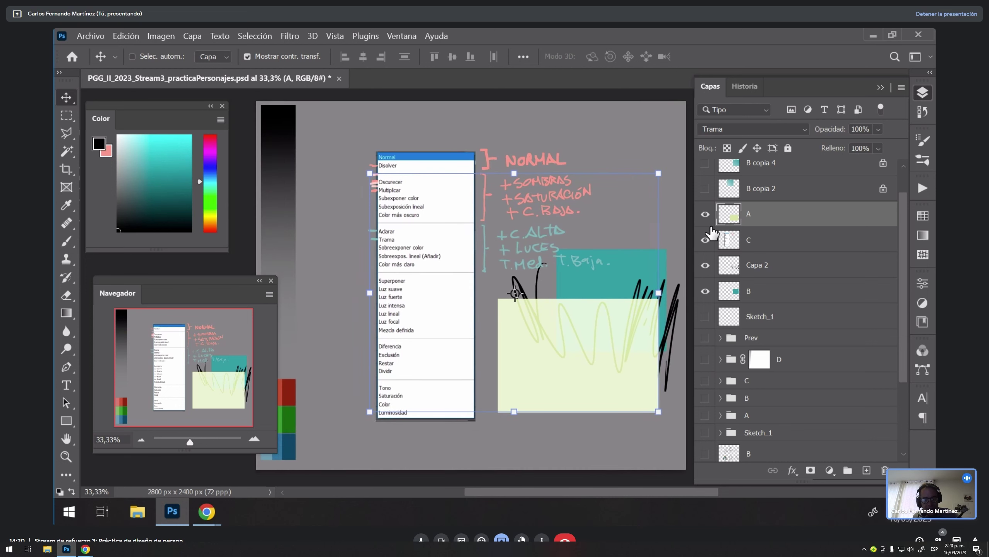
Step: Hide layer A, the scribble layer and layer B, leaving the annotation layer C visible
{"action": "left_click_drag", "start_coordinate": [705, 215], "coordinate": [704, 239]}
{"action": "left_click", "coordinate": [707, 240]}
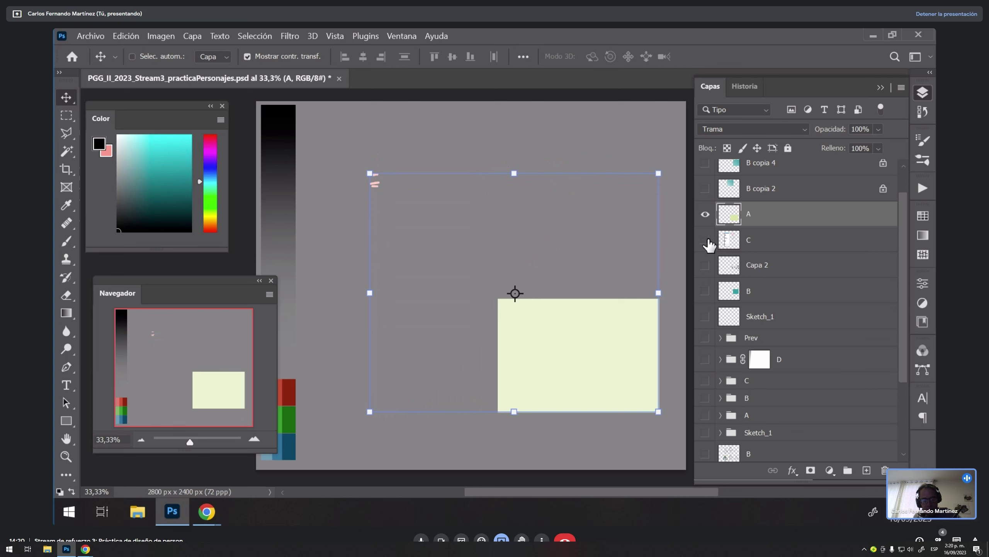
{"action": "left_click", "coordinate": [704, 218]}
{"action": "left_click", "coordinate": [705, 239]}
Step: On layer C, sample the pink annotation colour and brush a bracket beside the Superponer to Mezcla definida group
{"action": "left_click_drag", "start_coordinate": [565, 296], "coordinate": [626, 276]}
{"action": "mouse_move", "coordinate": [588, 270]}
{"action": "left_mouse_down"}
{"action": "mouse_move", "coordinate": [636, 261]}
{"action": "mouse_move", "coordinate": [623, 264]}
{"action": "left_mouse_up"}
{"action": "key", "text": "b"}
{"action": "key", "text": "z"}
{"action": "left_click_drag", "start_coordinate": [626, 262], "coordinate": [645, 287]}
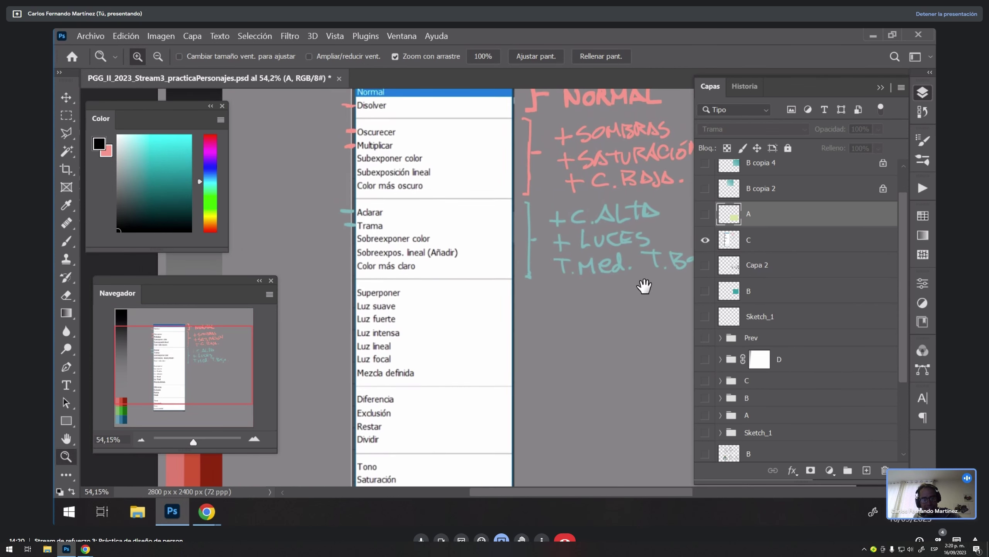
{"action": "key", "text": "b"}
{"action": "left_click", "coordinate": [763, 241]}
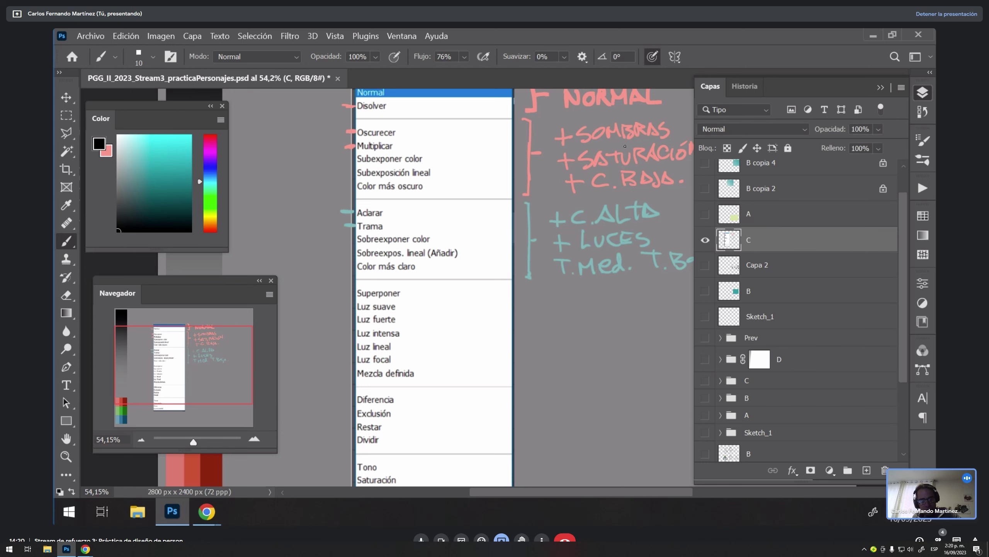
{"action": "left_click", "coordinate": [612, 94], "text": "alt"}
{"action": "scroll", "coordinate": [612, 287], "scroll_direction": "down", "scroll_amount": 3}
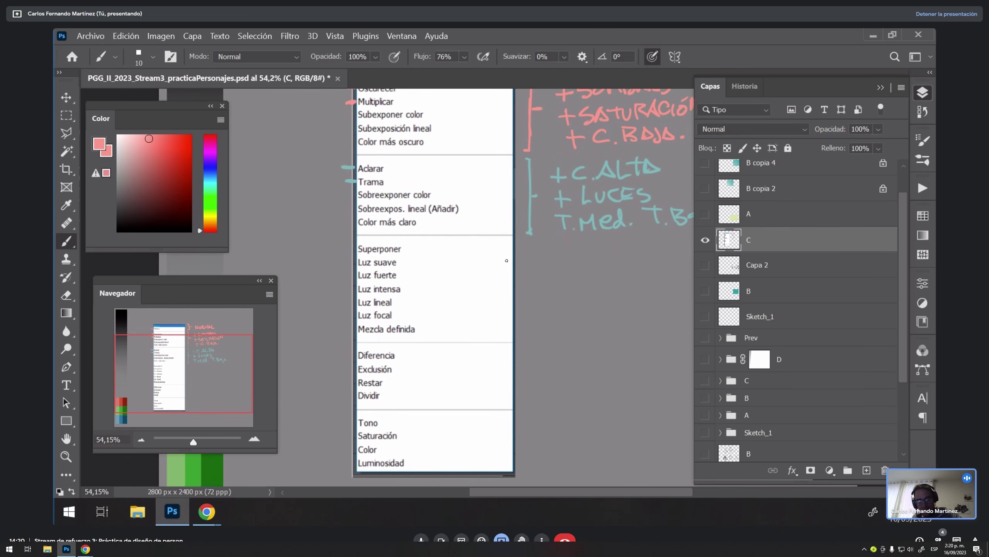
{"action": "left_click_drag", "start_coordinate": [529, 242], "coordinate": [530, 346]}
Step: Handwrite "+ CONTRASTE" in pink beside the new bracket
{"action": "scroll", "coordinate": [622, 336], "scroll_direction": "up", "scroll_amount": 2}
{"action": "scroll", "coordinate": [623, 336], "scroll_direction": "right", "scroll_amount": 2}
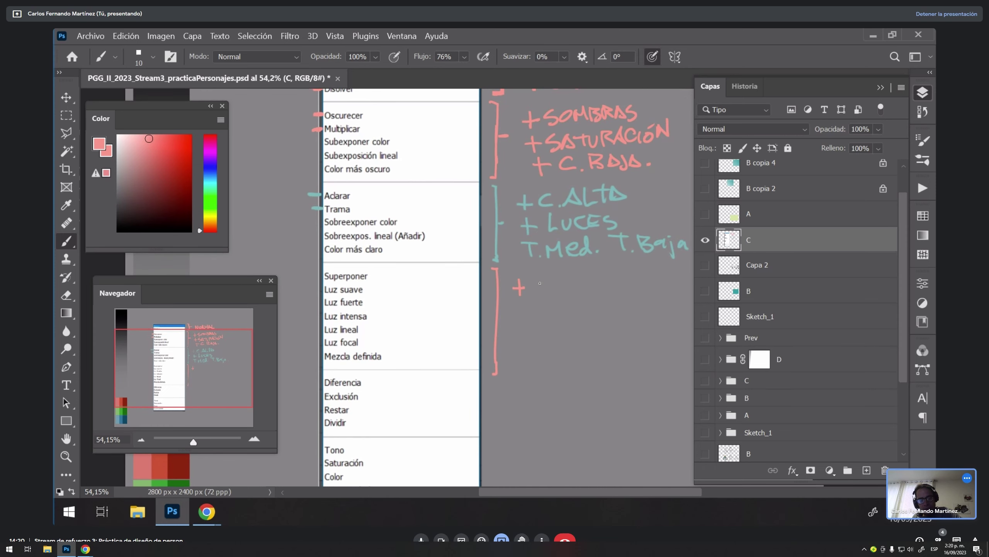
{"action": "left_click_drag", "start_coordinate": [543, 283], "coordinate": [544, 294]}
{"action": "left_click_drag", "start_coordinate": [554, 288], "coordinate": [555, 288]}
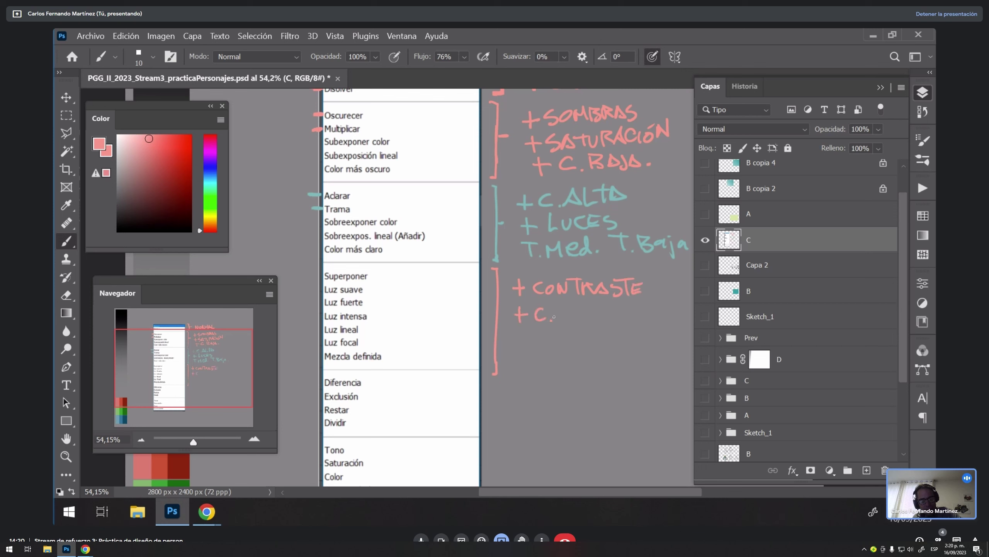
Step: Handwrite "+ C.ALTA / C.BAJA" and "- C.MEDIOS" in pink below the CONTRASTE note
{"action": "left_click_drag", "start_coordinate": [556, 320], "coordinate": [565, 320]}
{"action": "left_click_drag", "start_coordinate": [558, 314], "coordinate": [588, 311]}
{"action": "left_click_drag", "start_coordinate": [586, 311], "coordinate": [587, 321]}
{"action": "left_click_drag", "start_coordinate": [590, 321], "coordinate": [600, 320]}
{"action": "left_click_drag", "start_coordinate": [592, 318], "coordinate": [645, 320]}
{"action": "left_click_drag", "start_coordinate": [641, 312], "coordinate": [666, 323]}
{"action": "left_click_drag", "start_coordinate": [672, 312], "coordinate": [677, 312]}
{"action": "left_click_drag", "start_coordinate": [512, 342], "coordinate": [575, 346]}
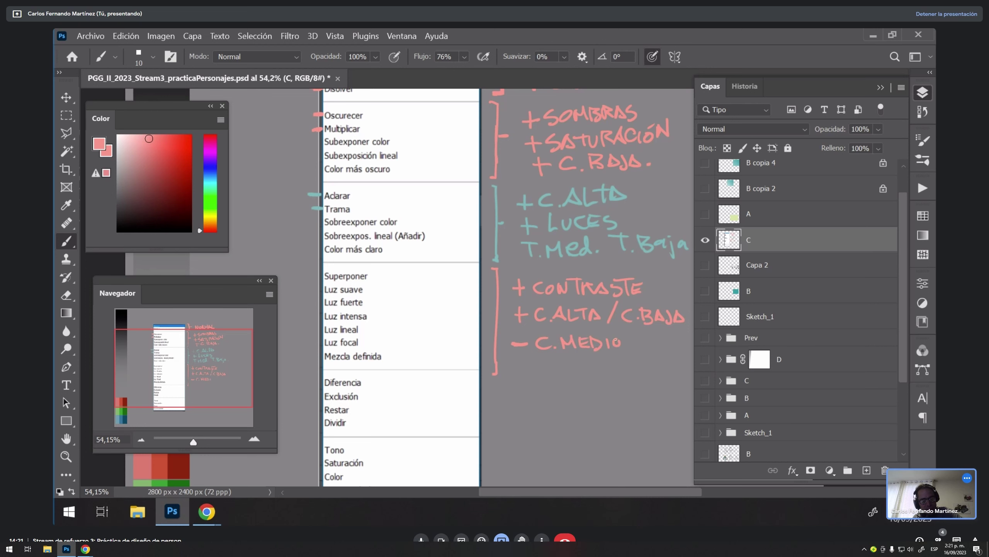
{"action": "left_click_drag", "start_coordinate": [617, 387], "coordinate": [573, 343]}
Step: Handwrite "SATURACIÓN" preceded by plus signs below C.MEDIOS, and mark Superponer in the list with a pink dash
{"action": "left_click_drag", "start_coordinate": [477, 314], "coordinate": [477, 329]}
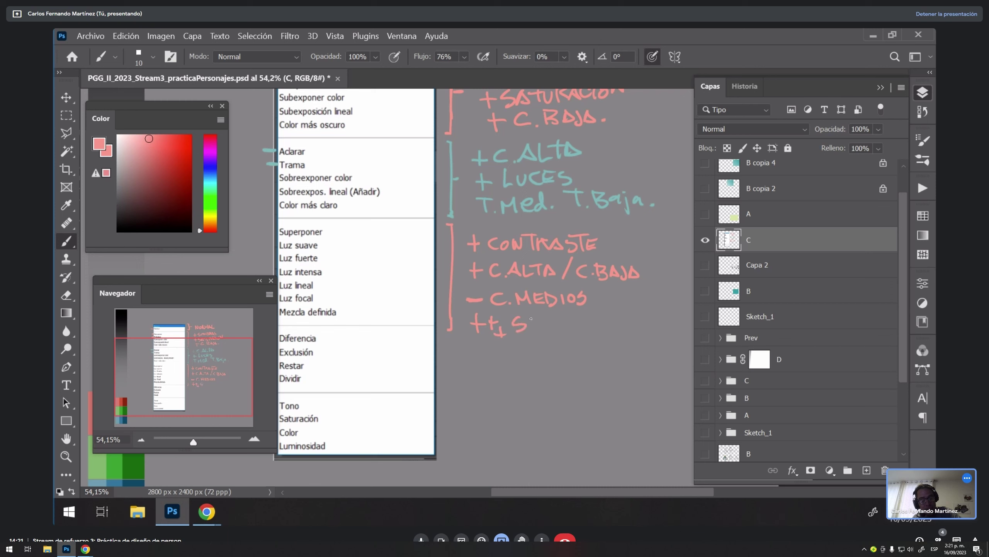
{"action": "left_click_drag", "start_coordinate": [535, 326], "coordinate": [570, 331]}
{"action": "left_click_drag", "start_coordinate": [565, 316], "coordinate": [574, 326]}
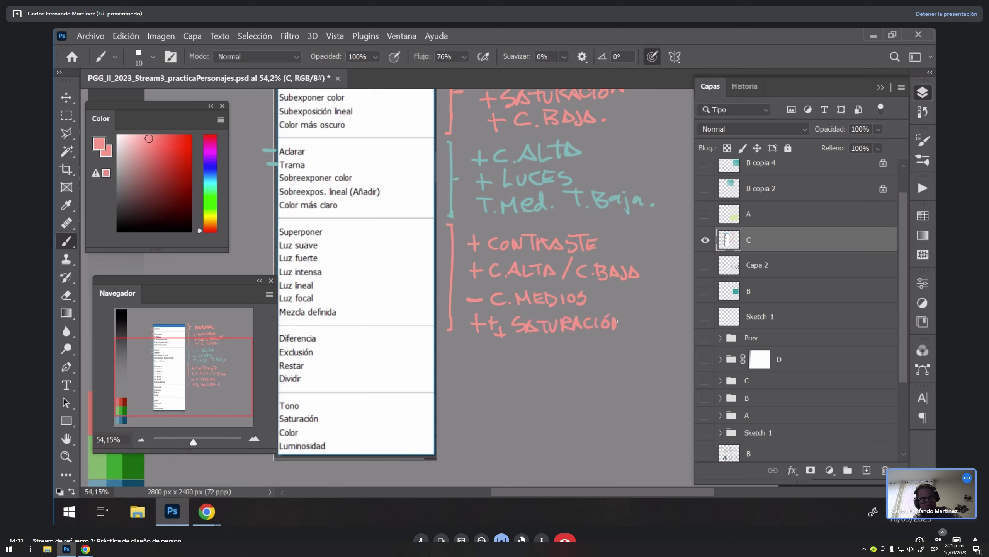
{"action": "left_click_drag", "start_coordinate": [501, 269], "coordinate": [633, 294]}
{"action": "left_click_drag", "start_coordinate": [406, 258], "coordinate": [229, 224]}
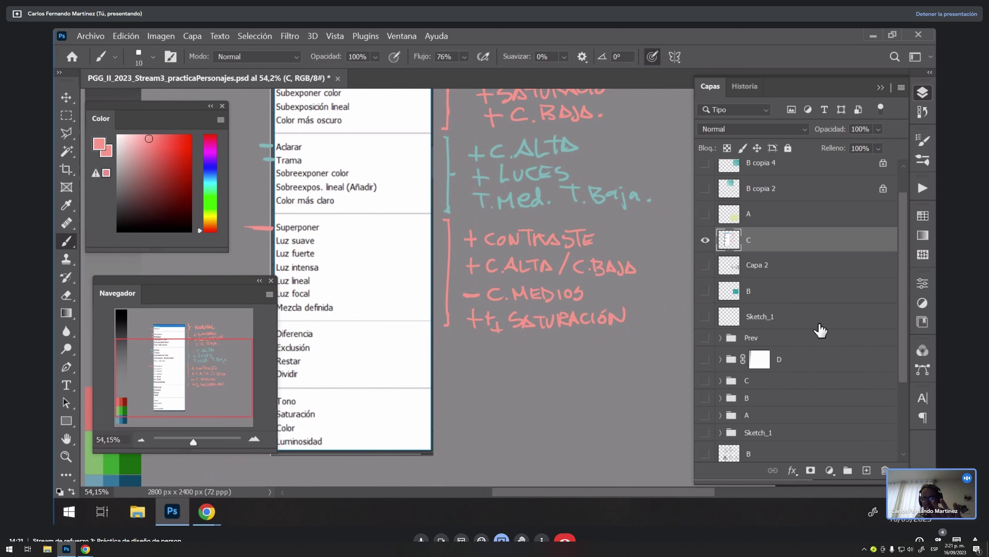
Step: Switch to File Explorer and browse to the WEB folder inside 2_ILUSTRACION > 94_Sketching_2023
{"action": "key", "text": "alt+Tab"}
{"action": "left_click", "coordinate": [314, 290]}
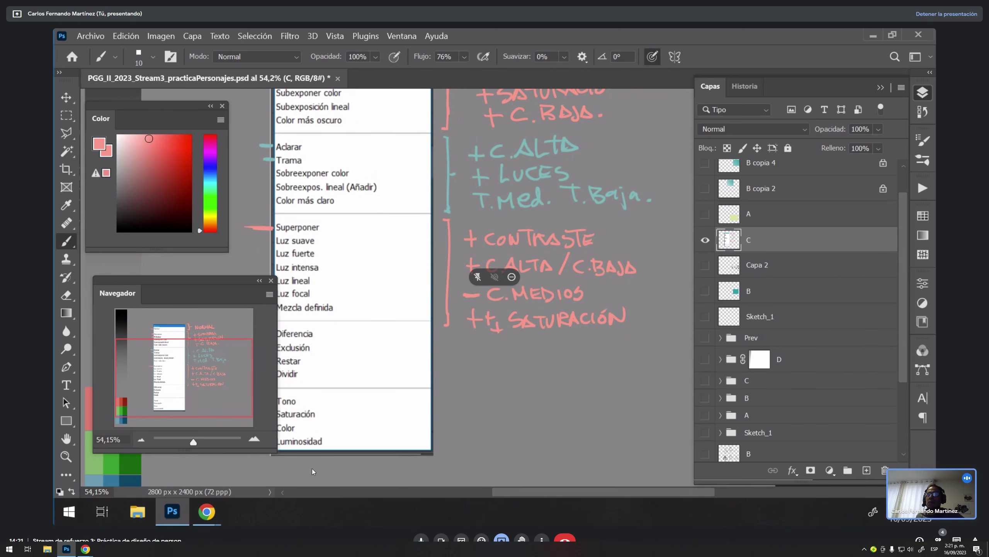
{"action": "left_click", "coordinate": [48, 548]}
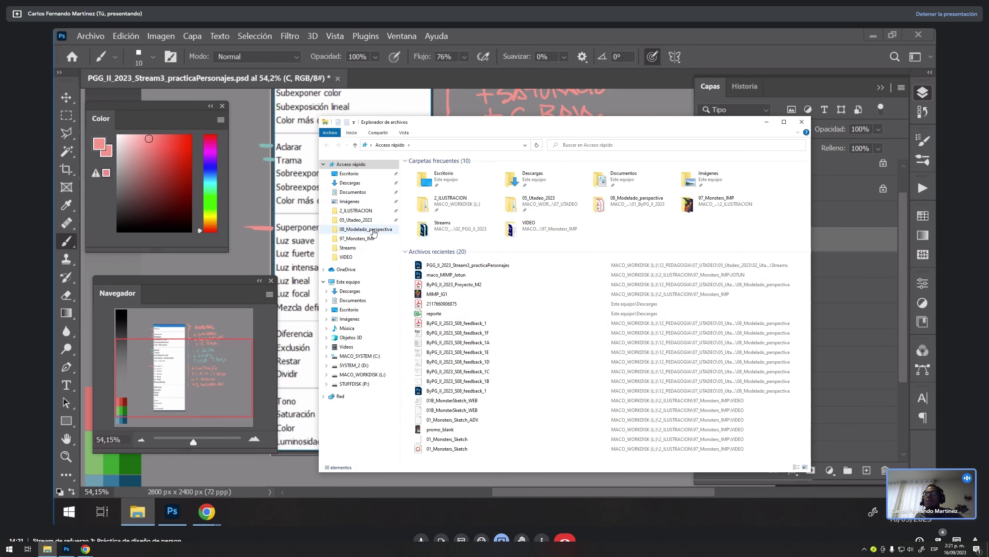
{"action": "left_click", "coordinate": [363, 213]}
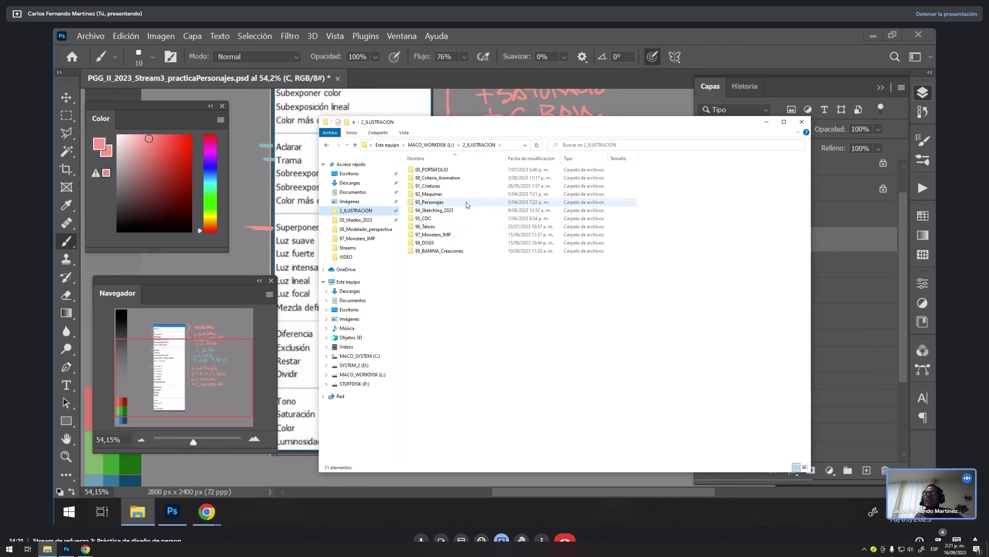
{"action": "left_click", "coordinate": [451, 212]}
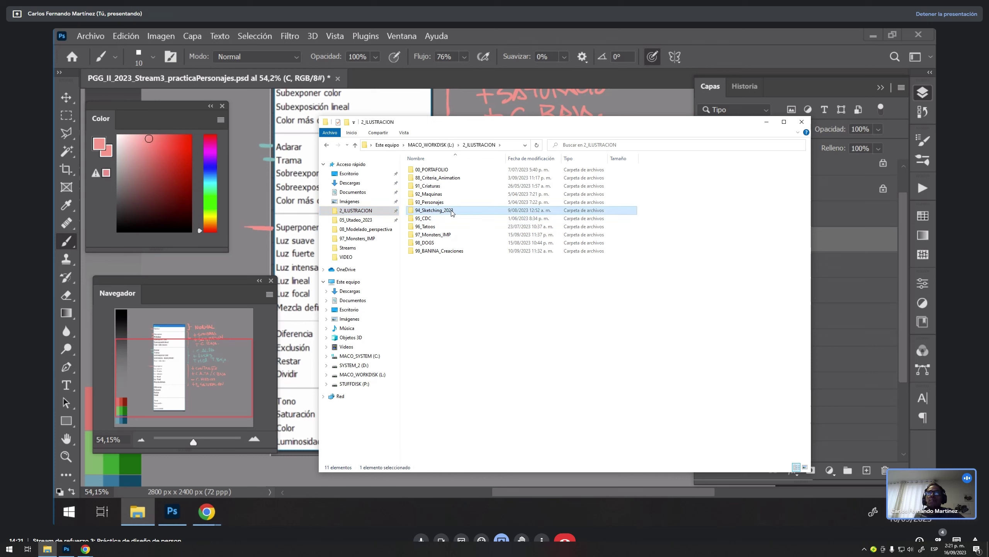
{"action": "double_click", "coordinate": [432, 234]}
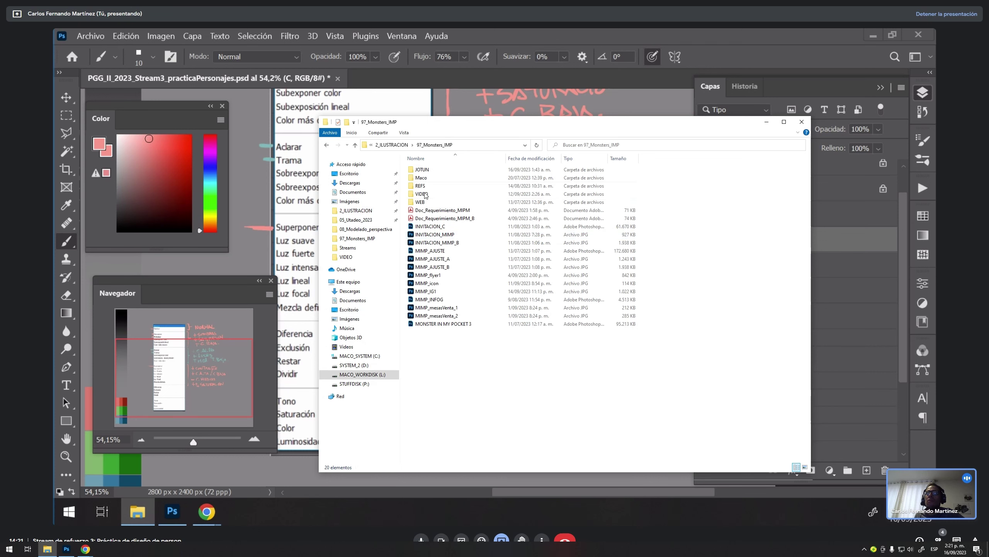
{"action": "left_click", "coordinate": [327, 145]}
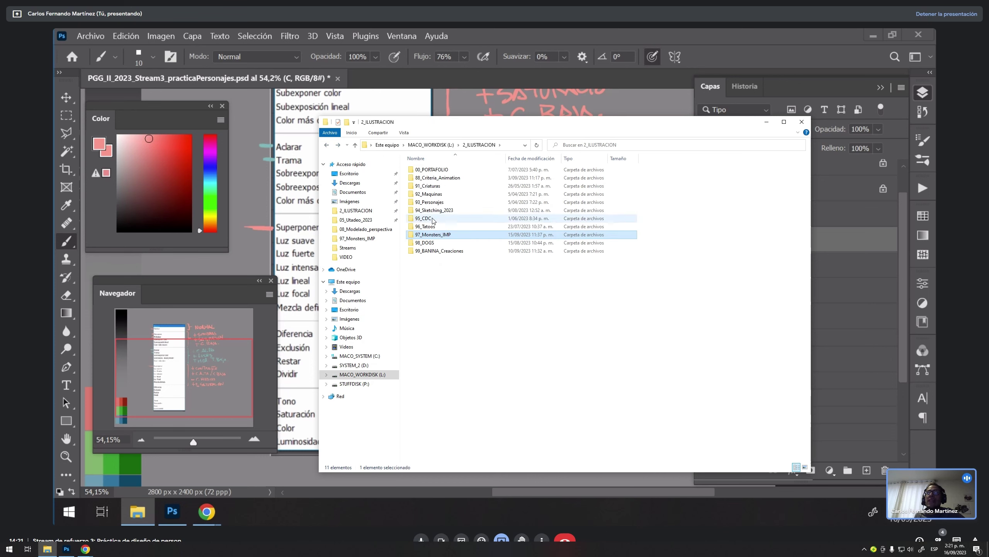
{"action": "double_click", "coordinate": [433, 212]}
{"action": "double_click", "coordinate": [423, 178]}
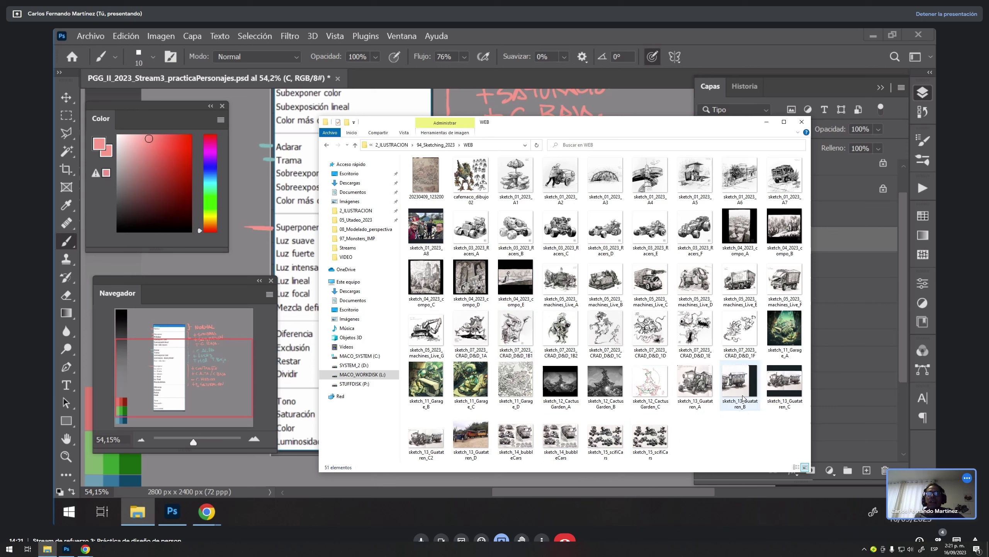
Step: Place the sketch_11_Garage_A image from the WEB folder into the Photoshop document
{"action": "left_click", "coordinate": [472, 379]}
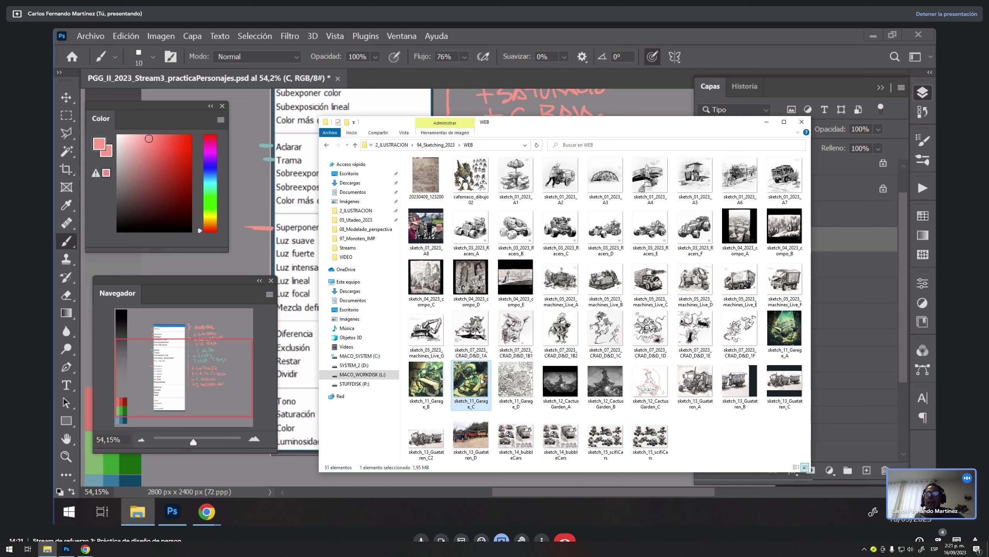
{"action": "left_click", "coordinate": [782, 325]}
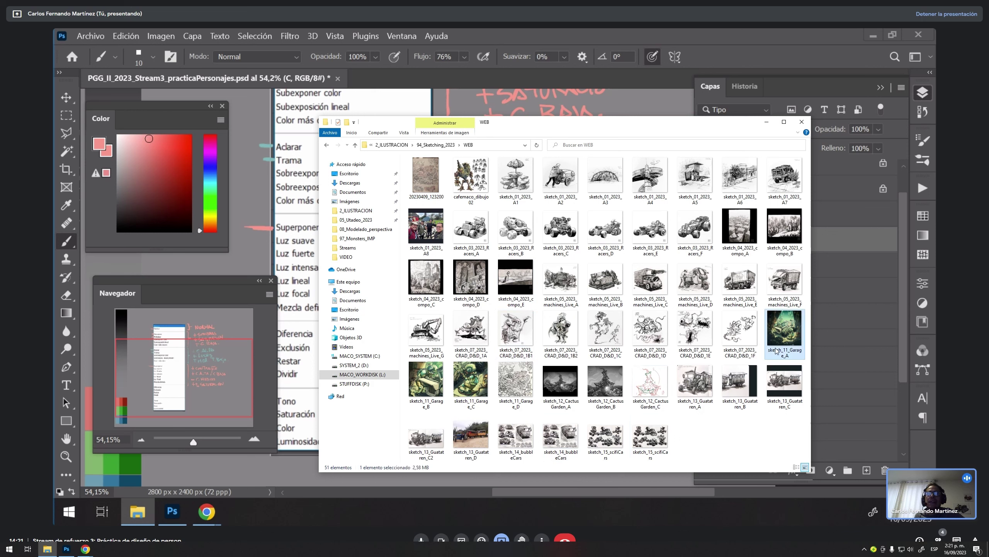
{"action": "left_click_drag", "start_coordinate": [782, 325], "coordinate": [217, 344]}
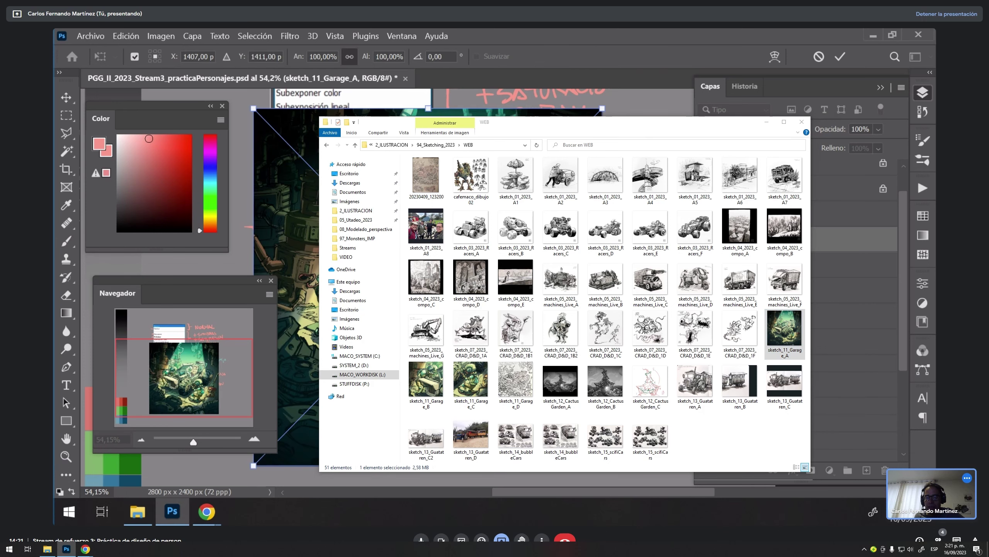
{"action": "key", "text": "Return"}
{"action": "left_click", "coordinate": [265, 215]}
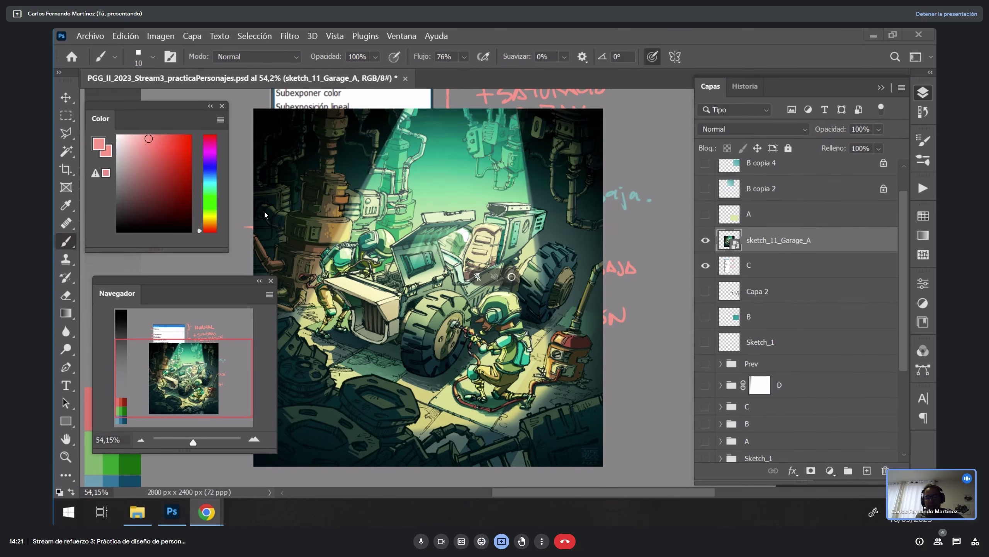
Step: Move the placed garage artwork to the right so the blend mode list is uncovered beside it
{"action": "key", "text": "z"}
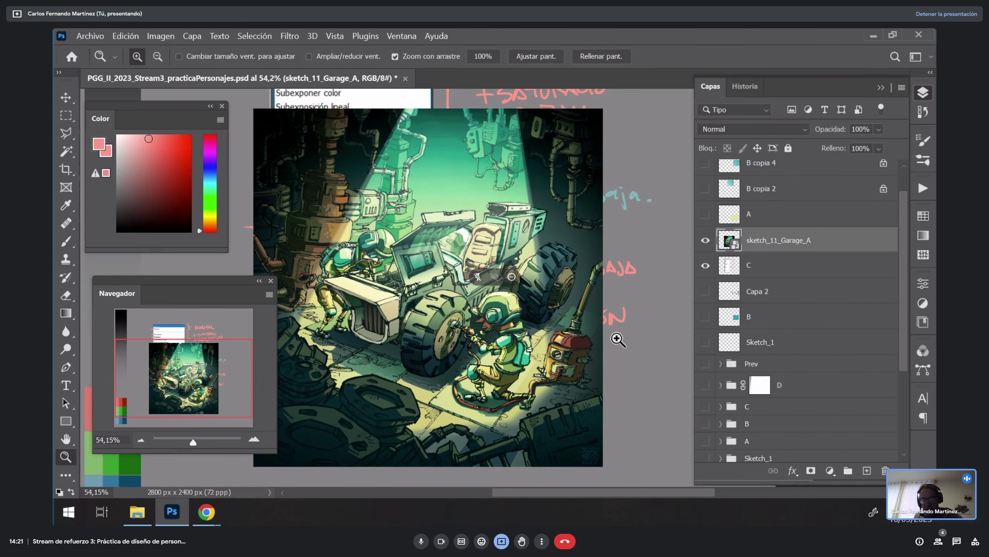
{"action": "left_click", "coordinate": [619, 335], "text": "alt"}
{"action": "mouse_move", "coordinate": [621, 336]}
{"action": "left_mouse_down"}
{"action": "mouse_move", "coordinate": [563, 292]}
{"action": "mouse_move", "coordinate": [688, 293]}
{"action": "left_mouse_up"}
{"action": "key", "text": "v"}
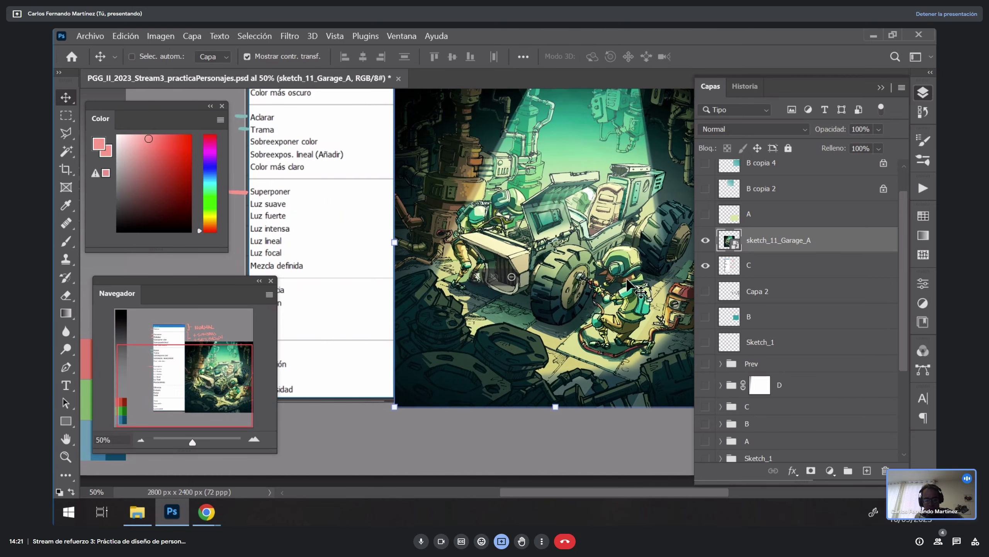
{"action": "left_click_drag", "start_coordinate": [649, 134], "coordinate": [632, 151]}
{"action": "left_click_drag", "start_coordinate": [598, 270], "coordinate": [560, 281]}
Step: Duplicate the garage artwork layer and try the Oscurecer and Multiplicar blend modes on the copy
{"action": "key", "text": "ctrl+j"}
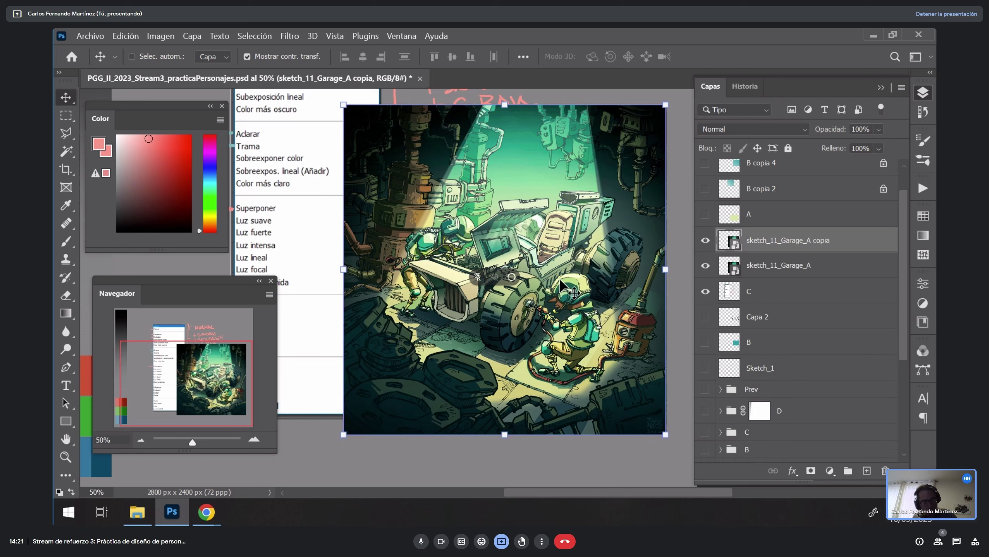
{"action": "left_click", "coordinate": [764, 129]}
{"action": "left_click", "coordinate": [741, 177]}
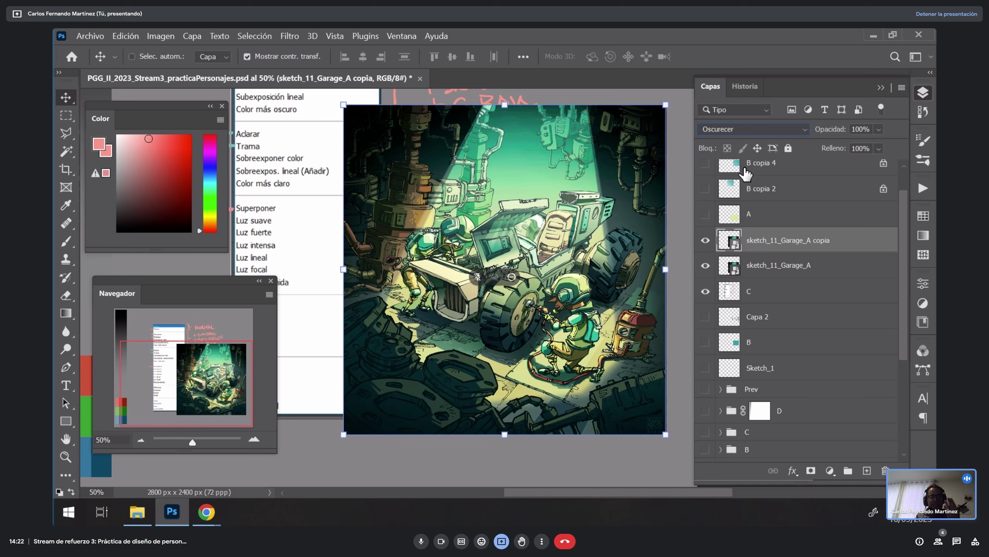
{"action": "left_click", "coordinate": [705, 242]}
{"action": "left_click", "coordinate": [705, 242]}
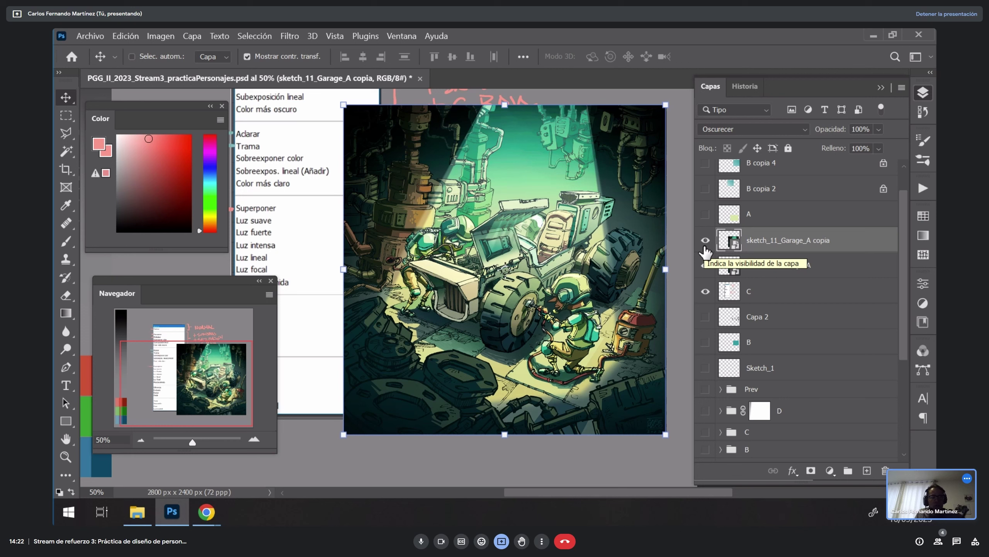
{"action": "left_click", "coordinate": [756, 126]}
{"action": "left_click", "coordinate": [735, 183]}
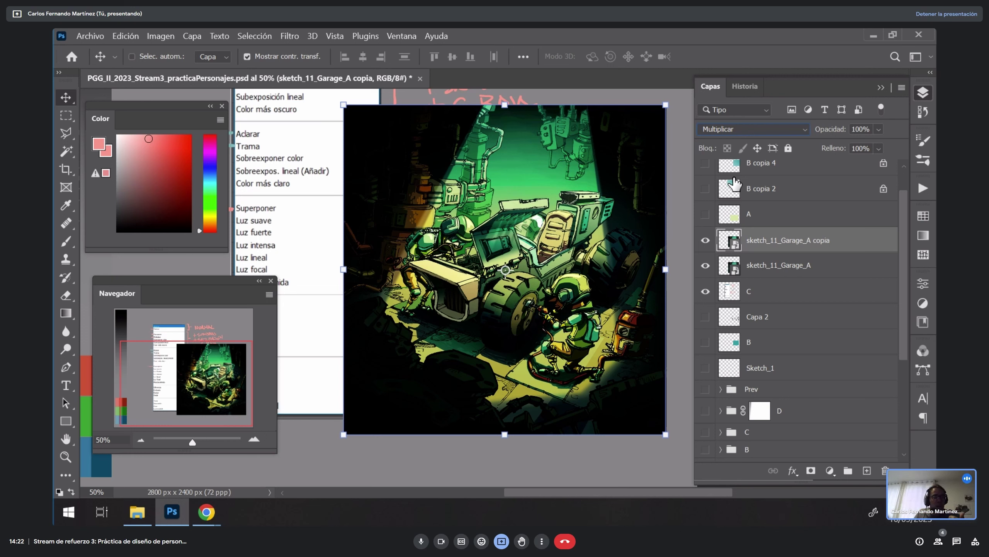
Step: Set the garage copy's blend mode to Aclarar and toggle its visibility to compare it with the original
{"action": "left_click", "coordinate": [764, 128]}
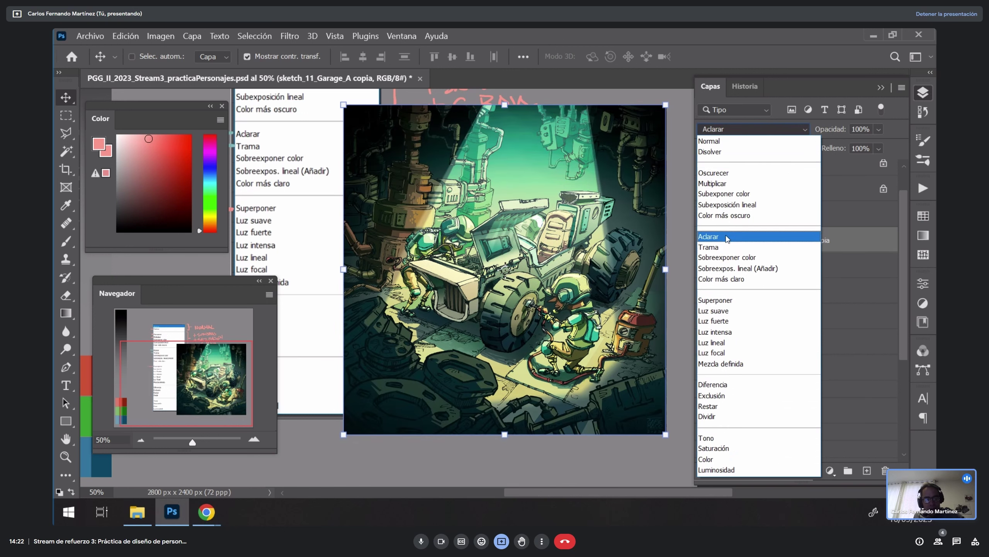
{"action": "left_click", "coordinate": [727, 238]}
{"action": "left_click", "coordinate": [705, 240]}
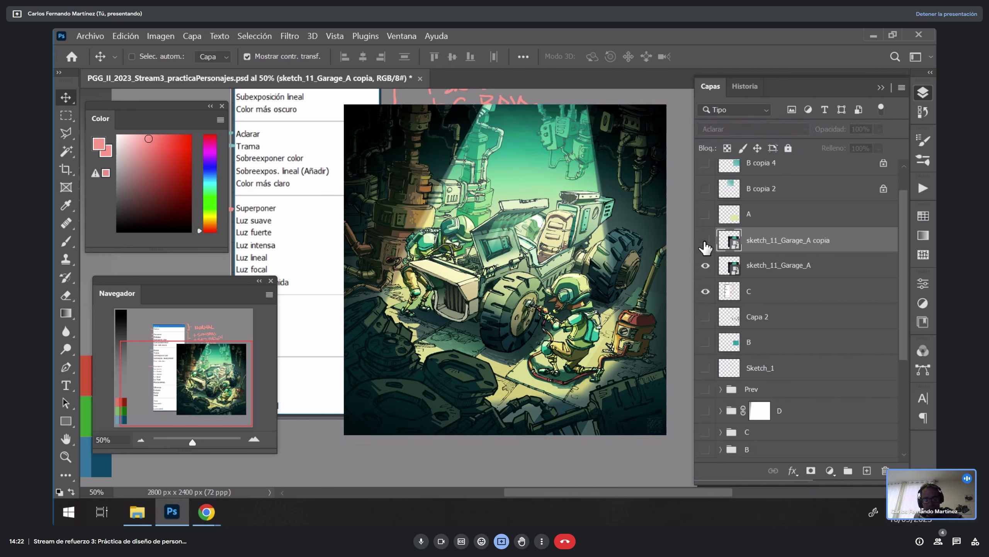
{"action": "left_click", "coordinate": [704, 240]}
{"action": "left_click", "coordinate": [705, 240]}
{"action": "left_click", "coordinate": [705, 240]}
Step: Try the Trama blend mode on the garage copy and return it to Aclarar
{"action": "left_click", "coordinate": [746, 129]}
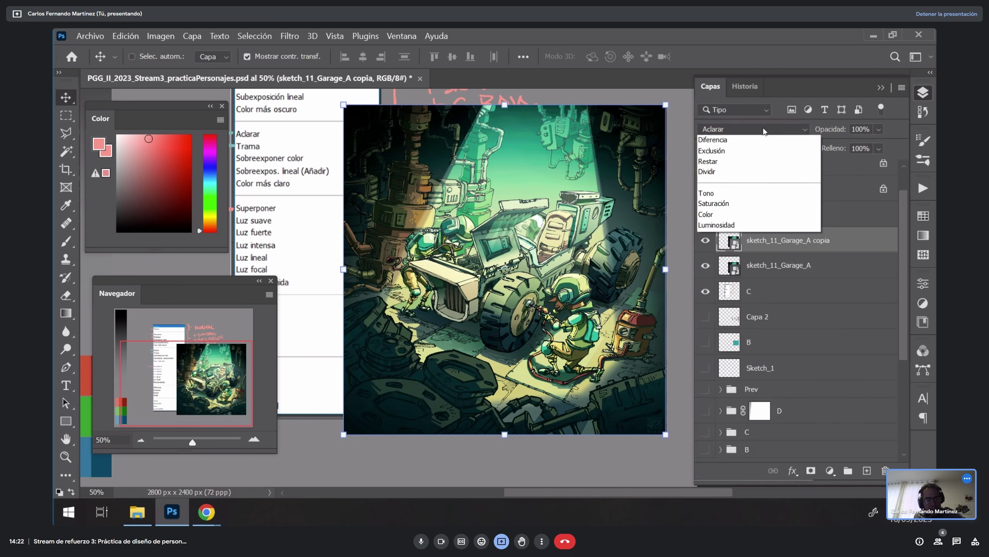
{"action": "left_click", "coordinate": [740, 246]}
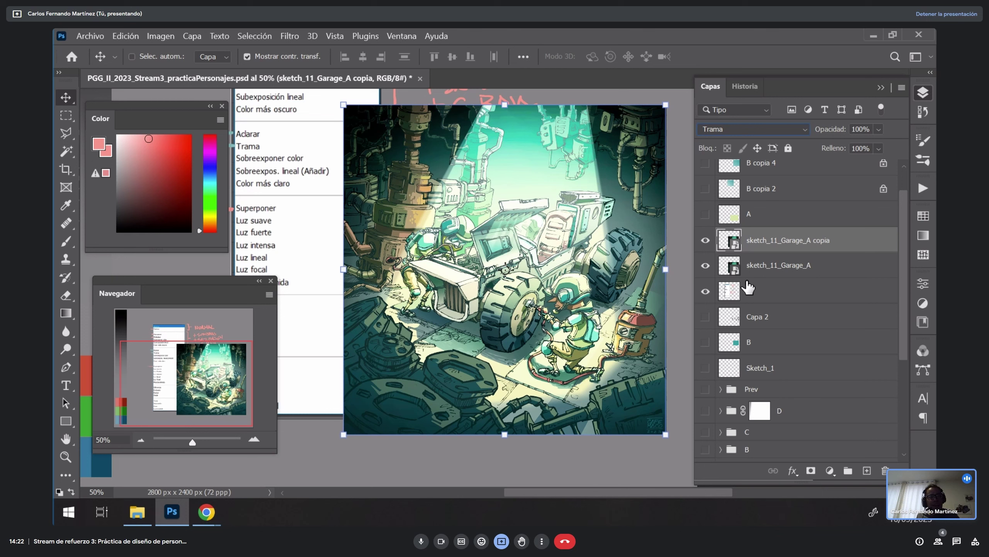
{"action": "left_click", "coordinate": [748, 129]}
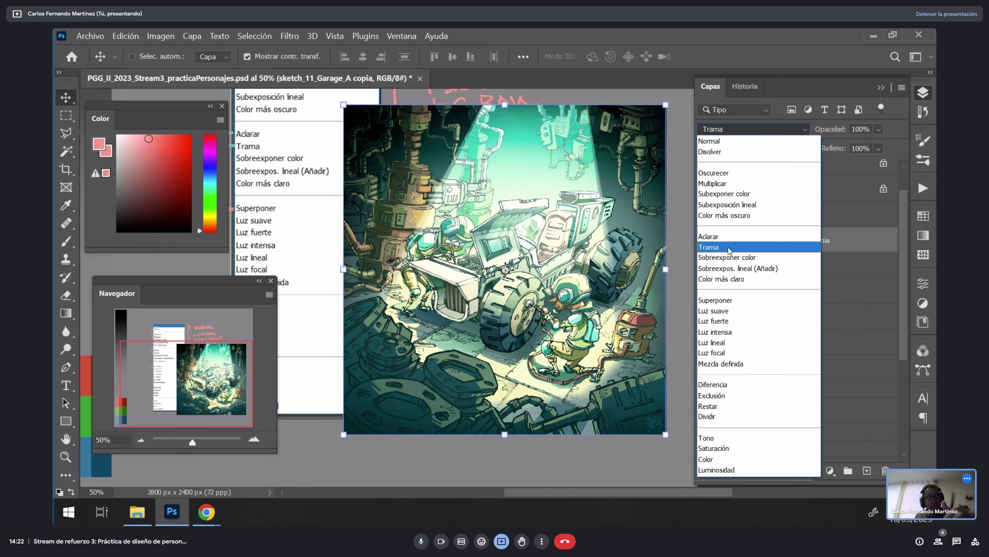
{"action": "left_click", "coordinate": [722, 238]}
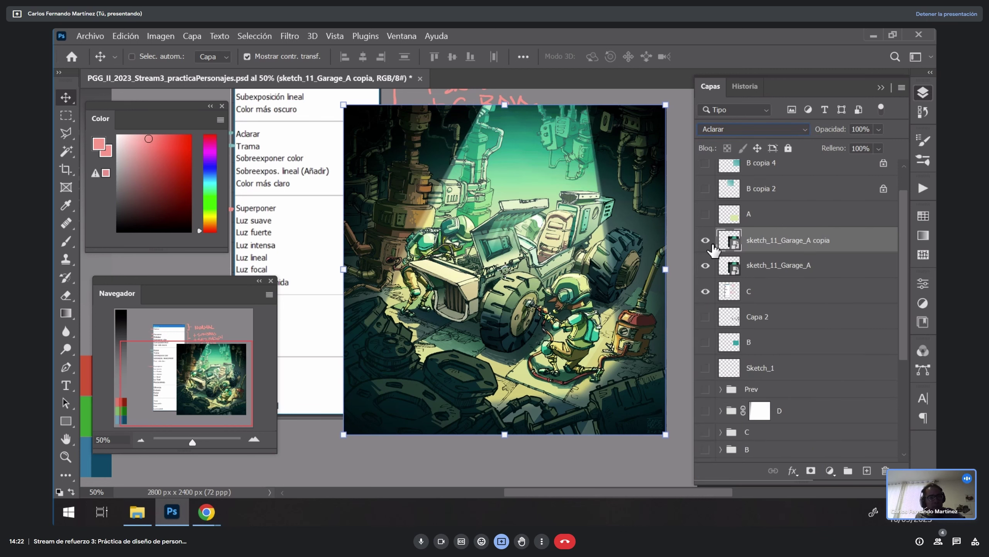
Step: Hide the original garage layer to examine the Aclarar copy over the annotations, and show it again
{"action": "left_click", "coordinate": [705, 266]}
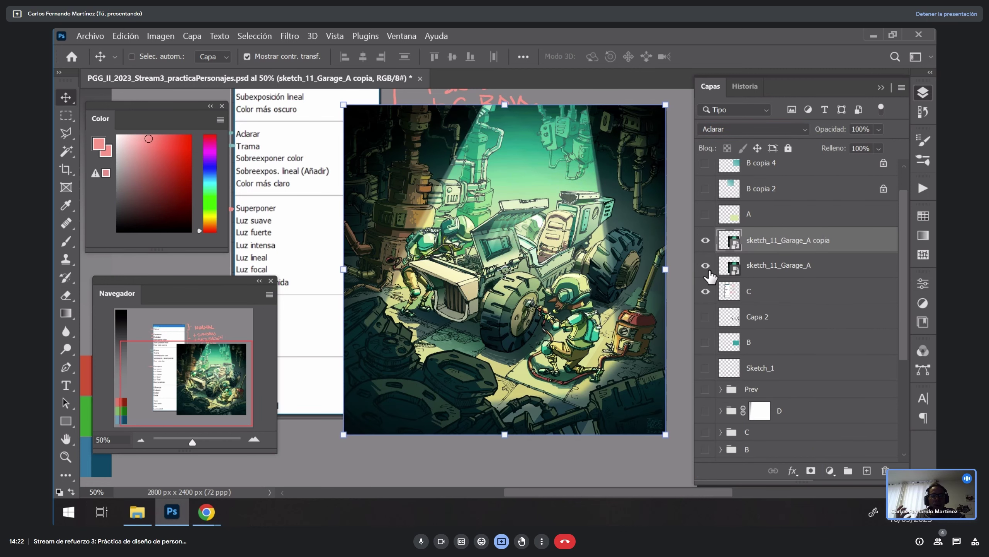
{"action": "left_click", "coordinate": [706, 269]}
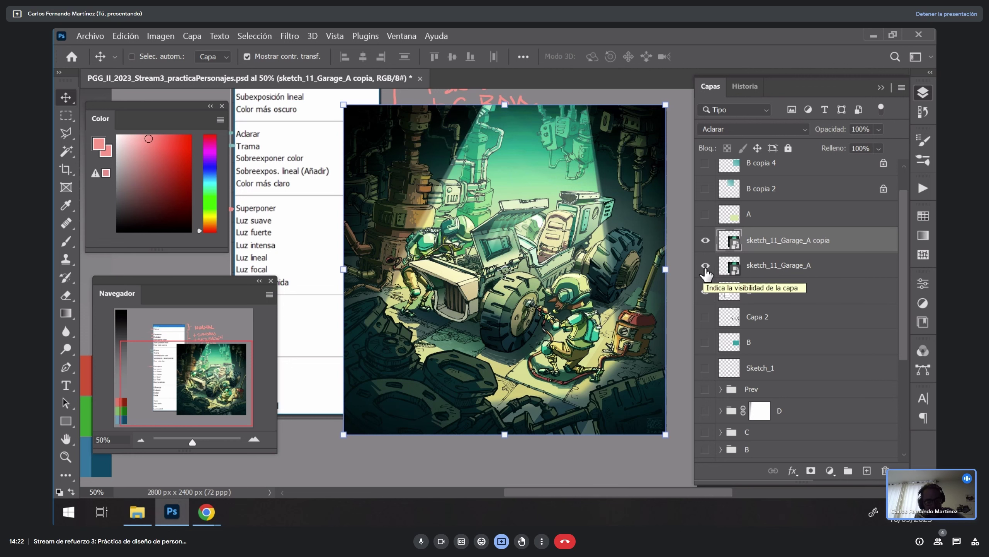
{"action": "left_click", "coordinate": [705, 267]}
{"action": "left_click", "coordinate": [705, 291]}
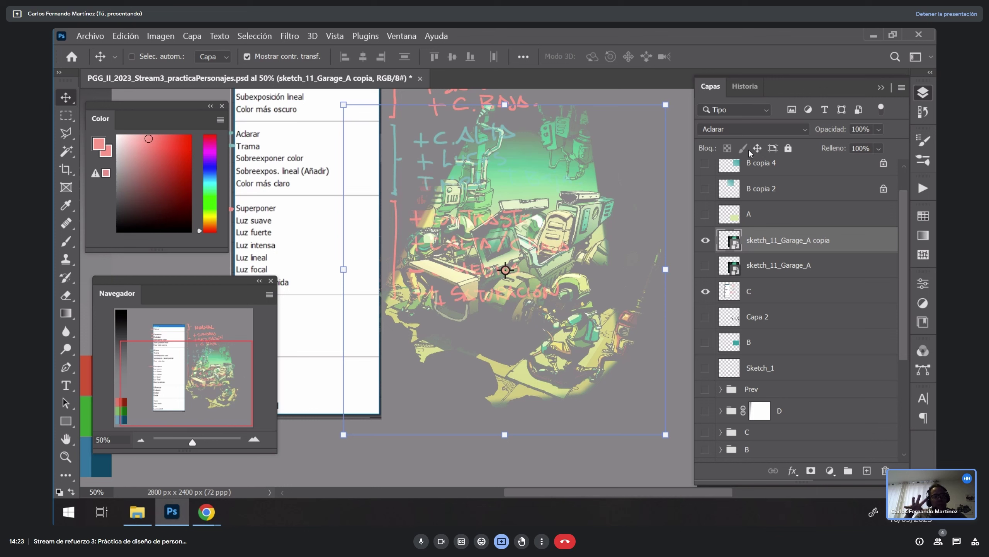
{"action": "left_click", "coordinate": [705, 265]}
Step: Set the garage copy's blend mode to Trama and toggle its visibility repeatedly to compare before and after
{"action": "left_click", "coordinate": [752, 129]}
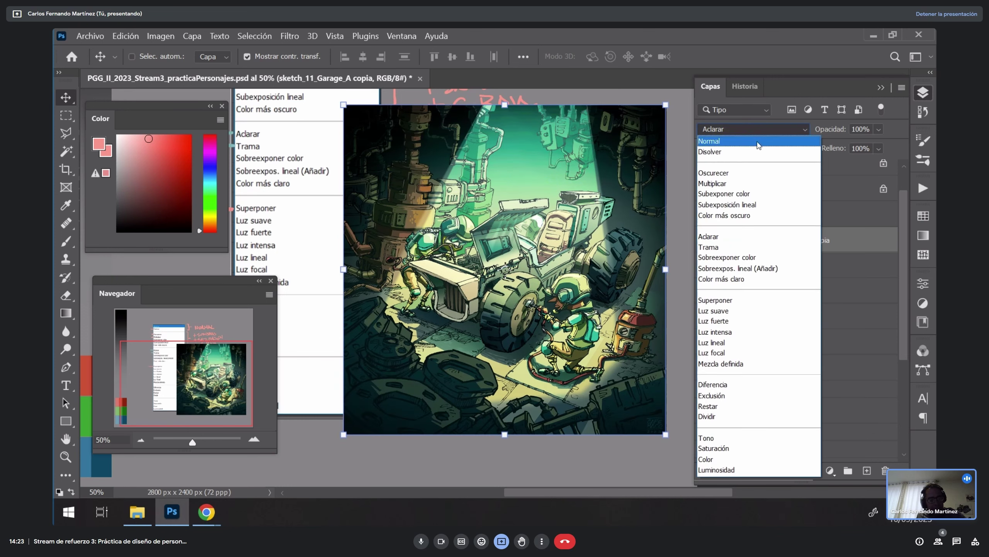
{"action": "left_click", "coordinate": [744, 248]}
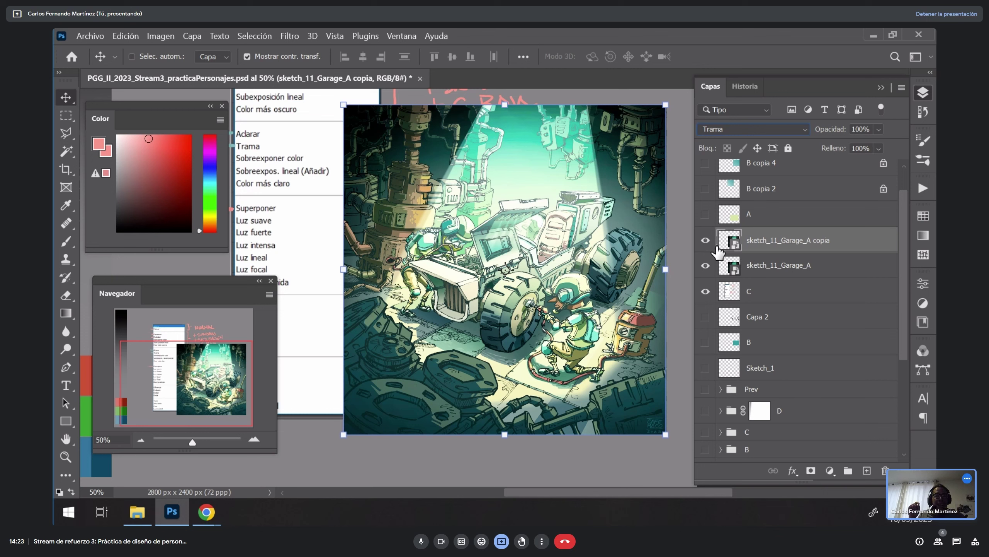
{"action": "left_click", "coordinate": [705, 241]}
{"action": "left_click", "coordinate": [705, 241]}
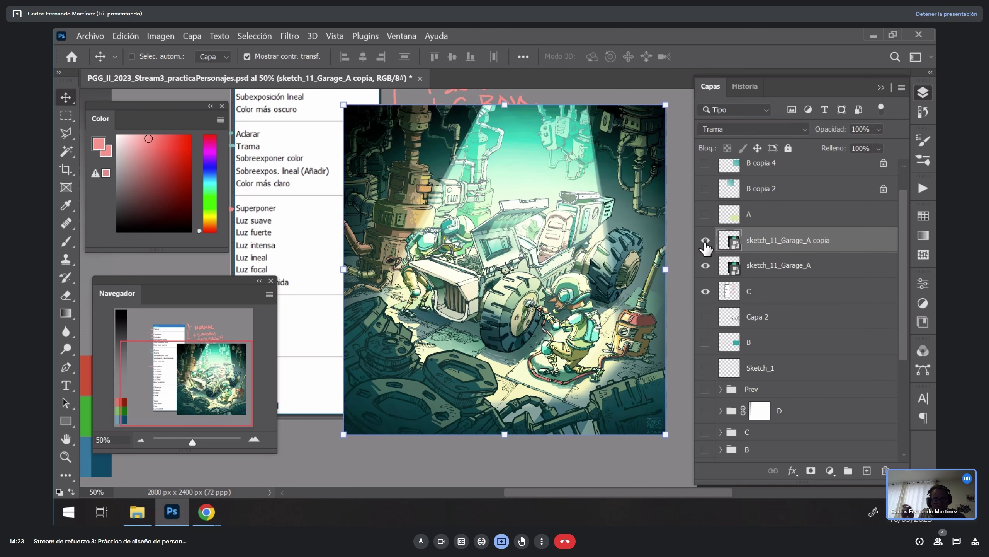
{"action": "left_click", "coordinate": [705, 241]}
{"action": "left_click", "coordinate": [705, 241]}
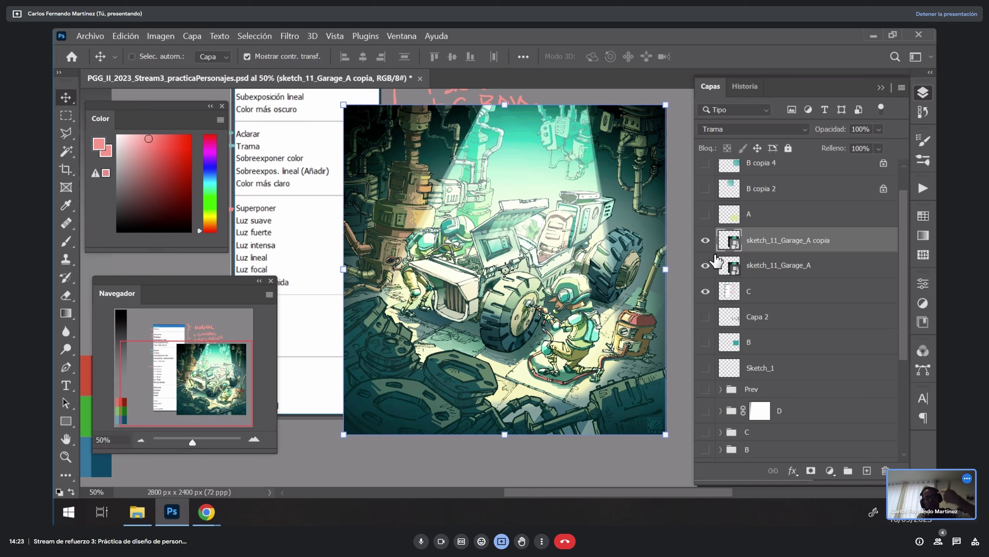
Step: Set the garage copy to Superponer, compare it with the original, and leave the copy hidden with the original layer selected
{"action": "left_click", "coordinate": [752, 130]}
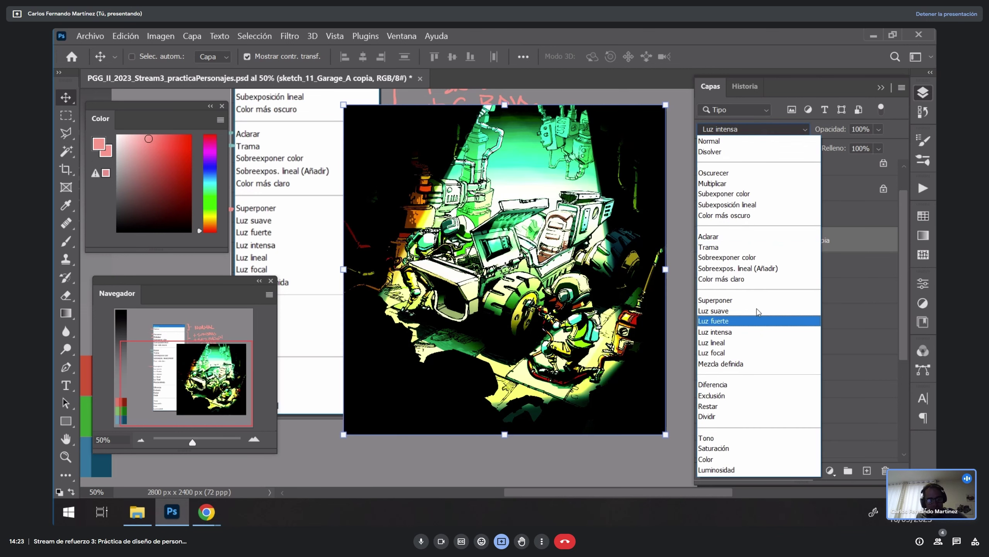
{"action": "left_click", "coordinate": [752, 300]}
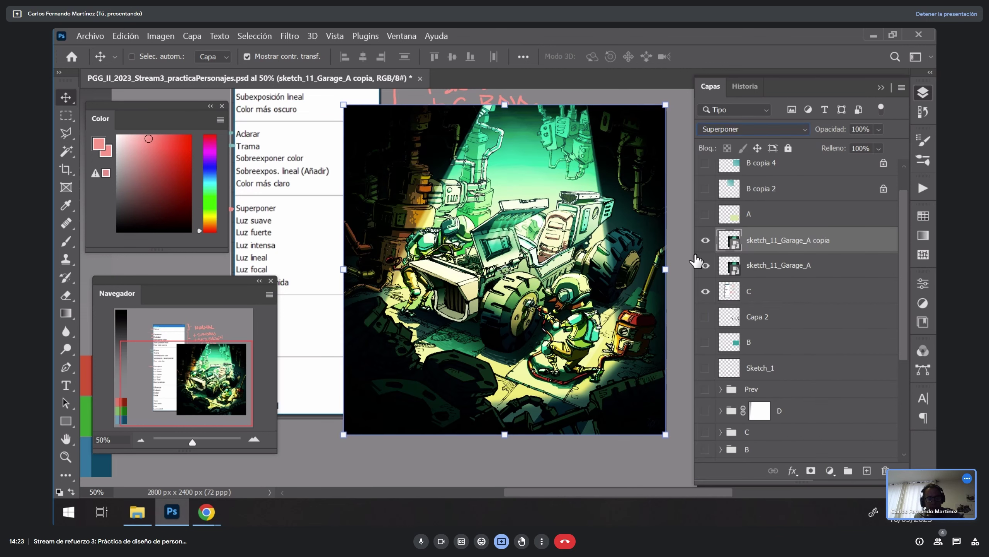
{"action": "left_click", "coordinate": [705, 240]}
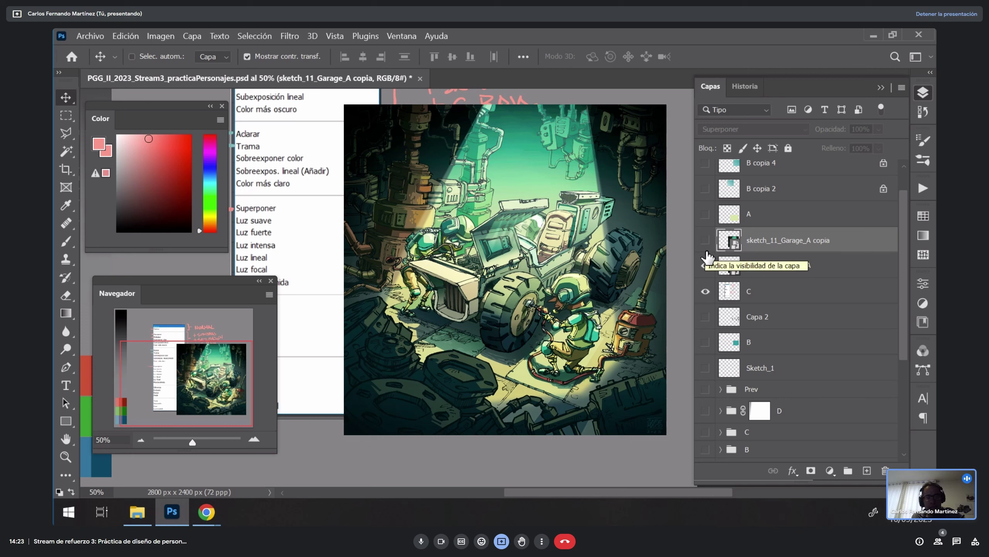
{"action": "left_click", "coordinate": [705, 240]}
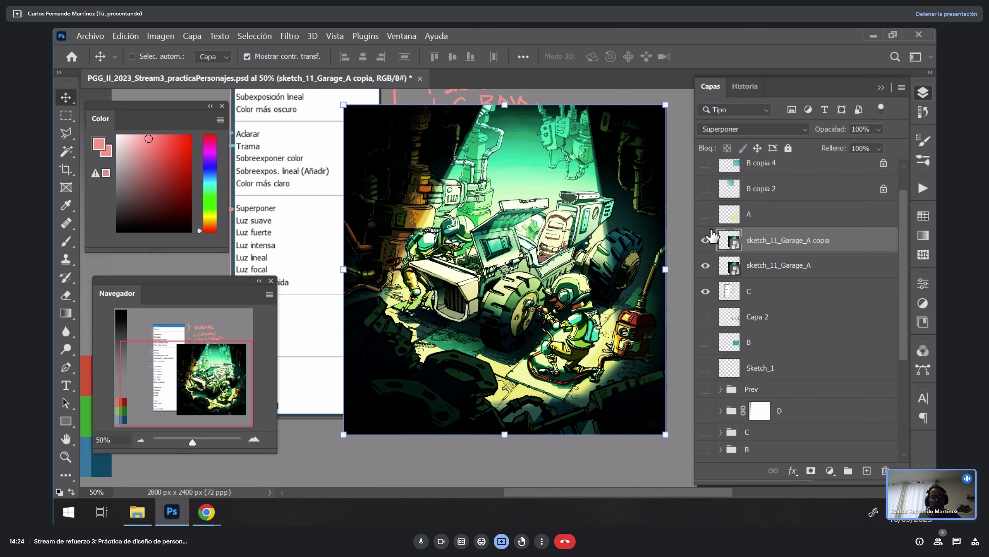
{"action": "left_click", "coordinate": [706, 240]}
{"action": "left_click", "coordinate": [762, 266]}
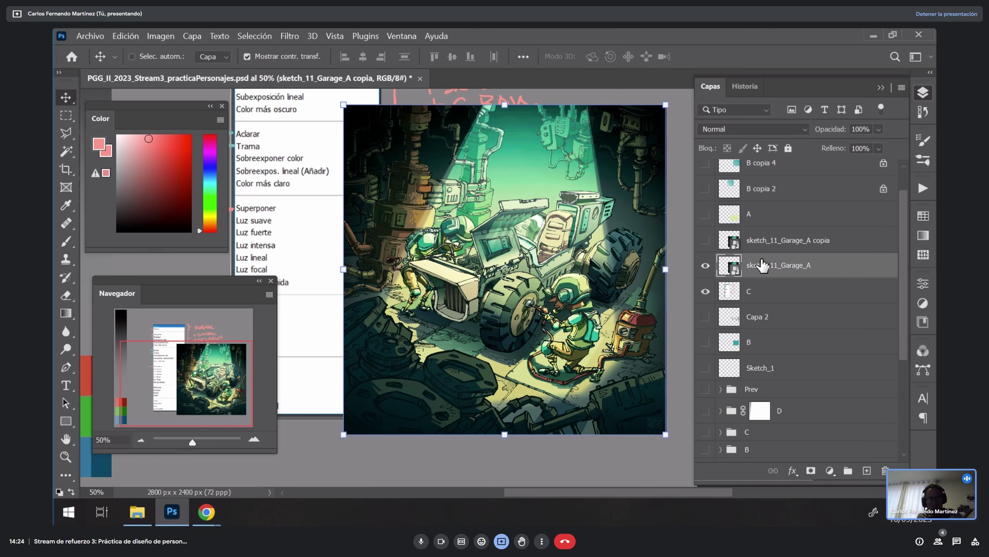
Step: Lower the original garage layer's saturation to -48 with a Hue/Saturation adjustment
{"action": "key", "text": "ctrl+u"}
{"action": "left_click_drag", "start_coordinate": [464, 88], "coordinate": [803, 113]}
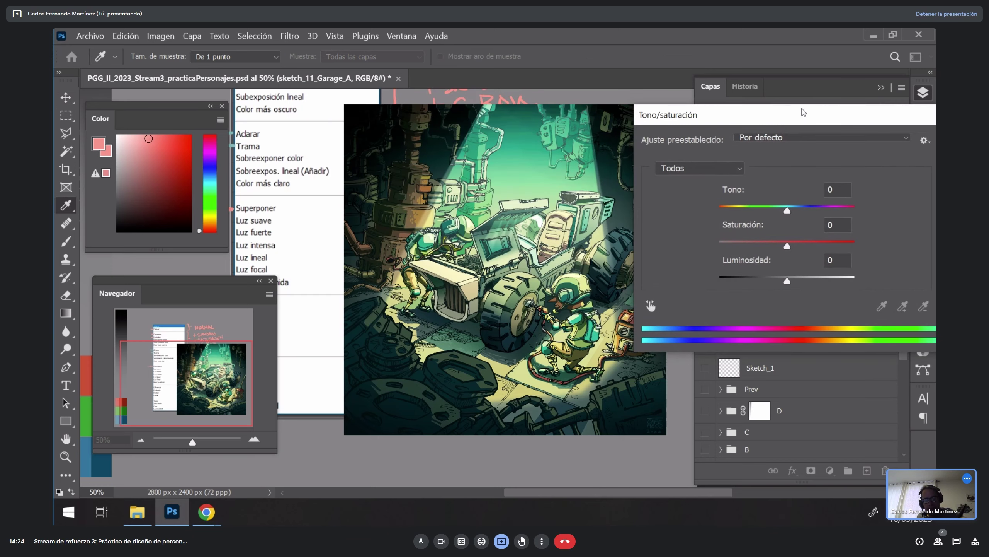
{"action": "left_click_drag", "start_coordinate": [784, 245], "coordinate": [754, 246]}
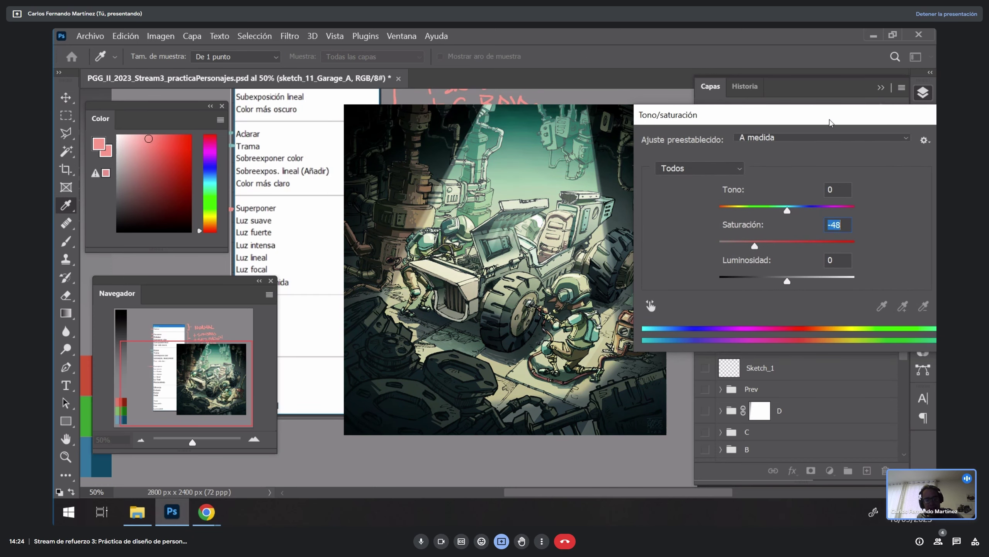
{"action": "left_click_drag", "start_coordinate": [835, 121], "coordinate": [701, 135]}
{"action": "left_click", "coordinate": [838, 156]}
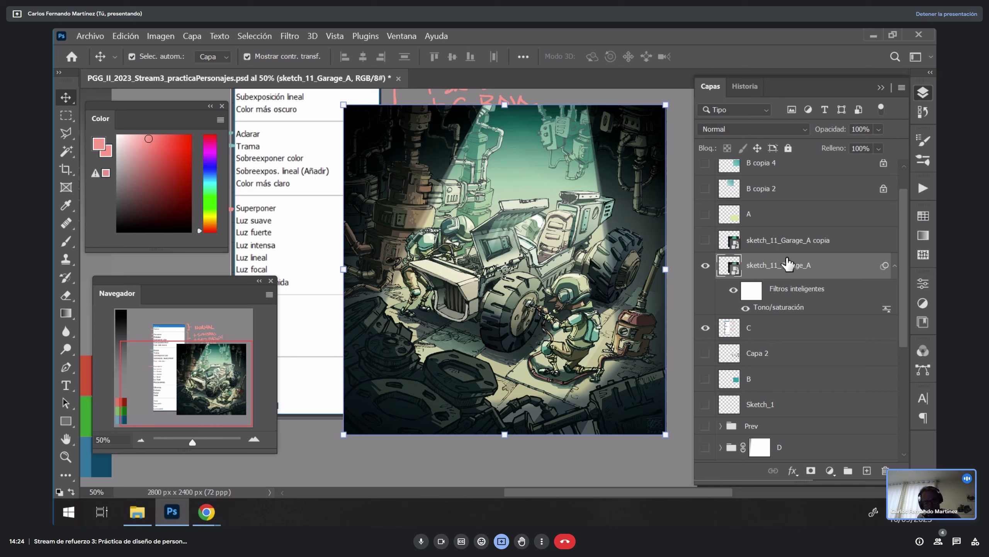
Step: Duplicate the desaturated garage layer and set the new copy to Superponer at 18% opacity
{"action": "key", "text": "ctrl+j"}
{"action": "left_click", "coordinate": [777, 131]}
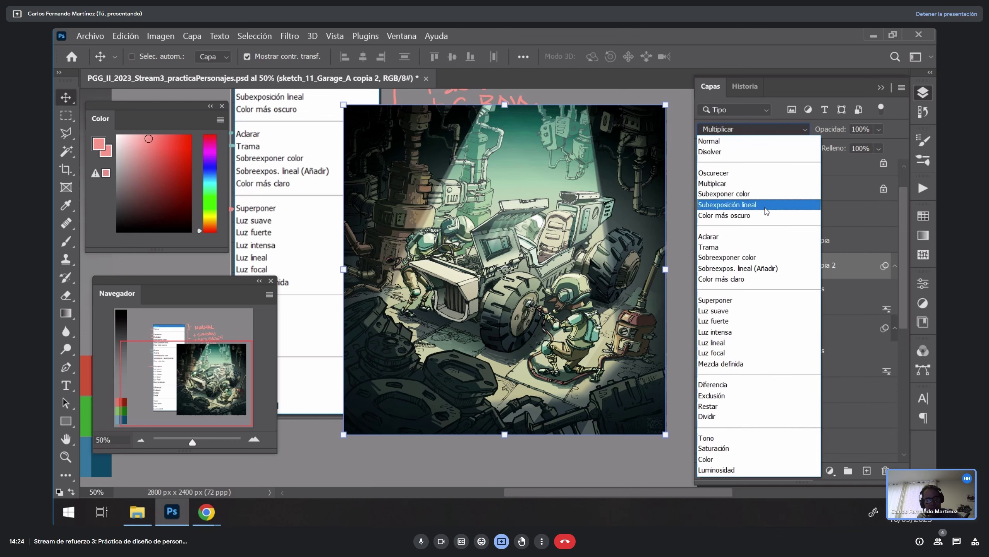
{"action": "left_click", "coordinate": [742, 305]}
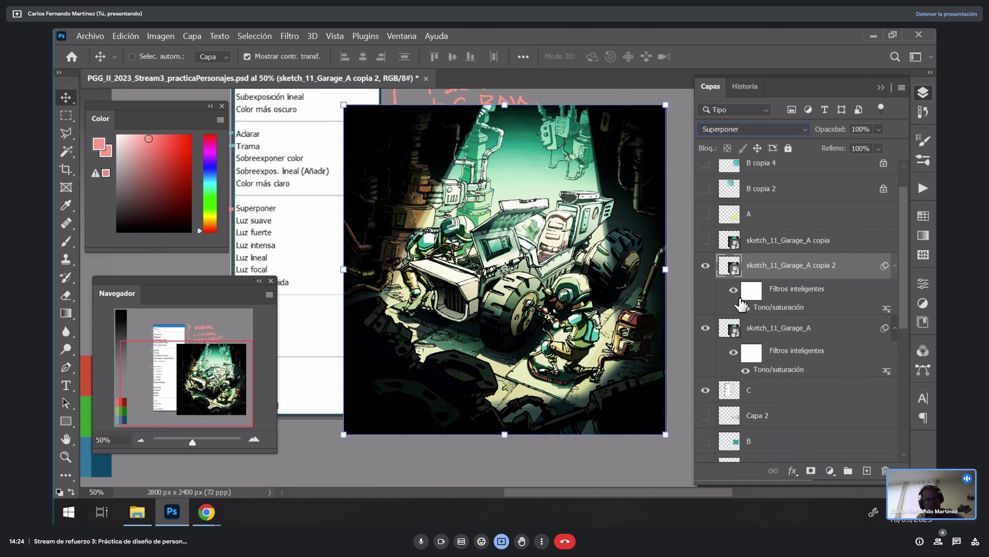
{"action": "left_click", "coordinate": [878, 130]}
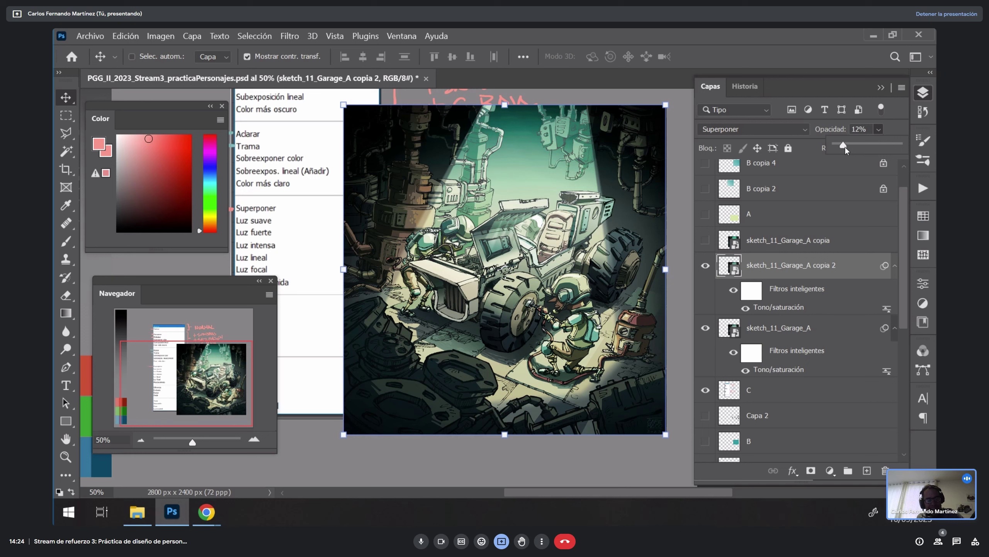
{"action": "left_click_drag", "start_coordinate": [844, 144], "coordinate": [848, 144]}
Step: Toggle the Superponer copy's visibility repeatedly to compare the artwork with and without it
{"action": "left_click", "coordinate": [706, 265]}
{"action": "left_click", "coordinate": [706, 269]}
{"action": "left_click", "coordinate": [705, 269]}
{"action": "left_click", "coordinate": [706, 268]}
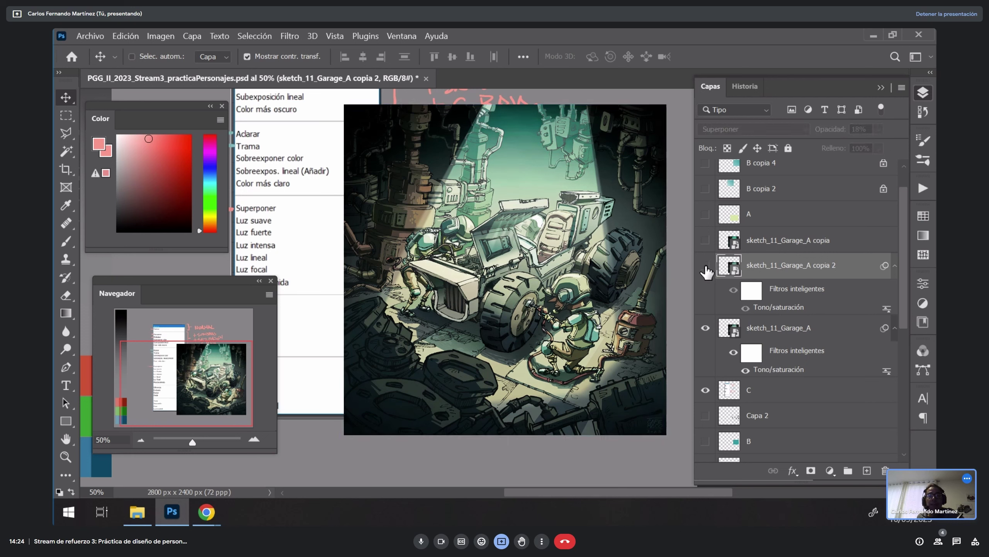
{"action": "left_click", "coordinate": [705, 268]}
{"action": "left_click", "coordinate": [705, 268]}
{"action": "left_click", "coordinate": [706, 269]}
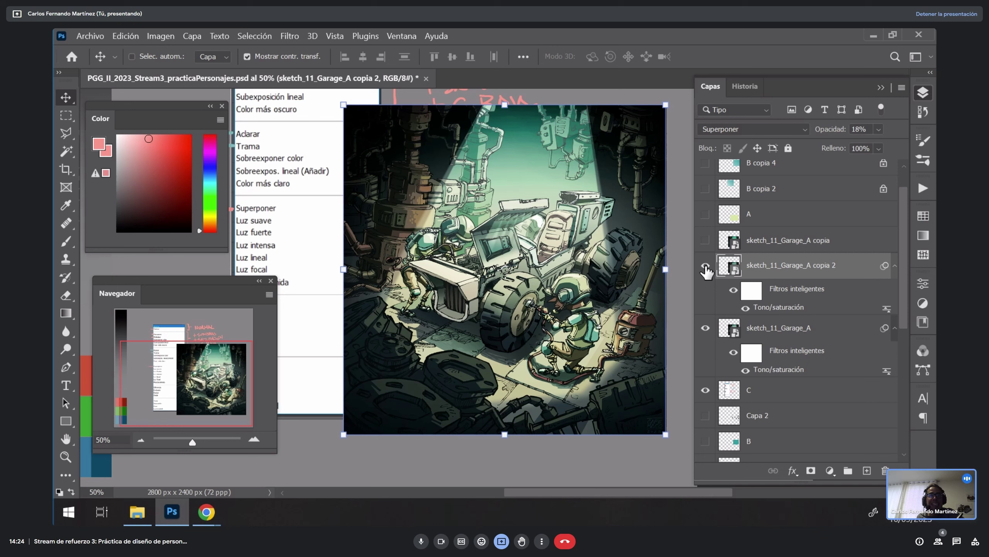
{"action": "left_click", "coordinate": [706, 268]}
{"action": "left_click", "coordinate": [705, 269]}
{"action": "left_click", "coordinate": [705, 268]}
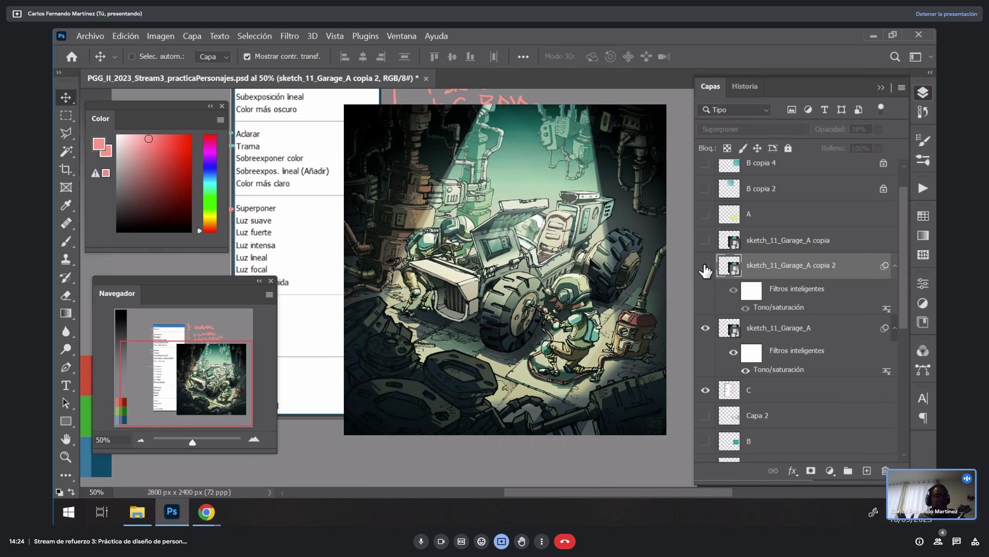
{"action": "left_click", "coordinate": [705, 269]}
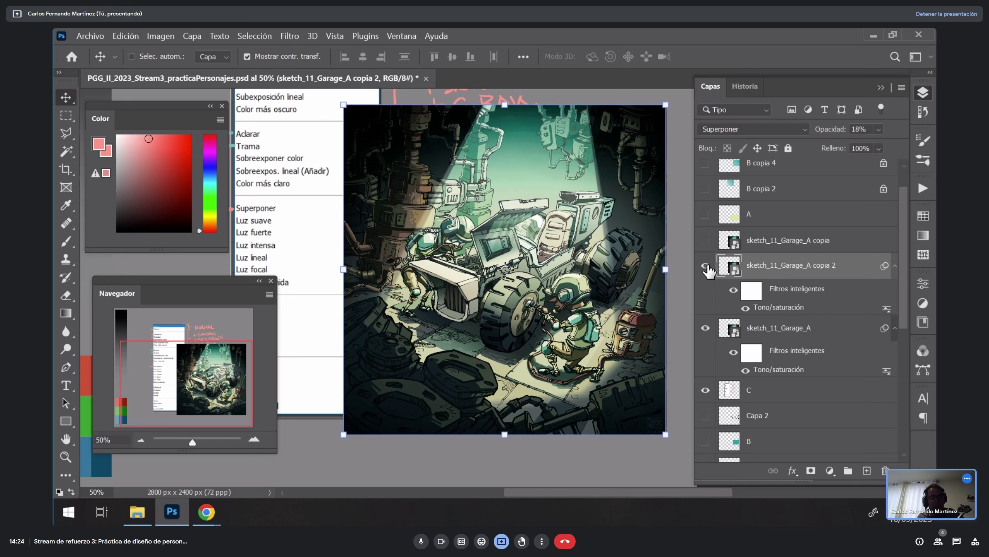
{"action": "left_click", "coordinate": [706, 269]}
{"action": "left_click", "coordinate": [705, 268]}
Step: Duplicate the Superponer copy, set the duplicate to Trama, and place it beneath the Superponer copy
{"action": "key", "text": "ctrl+j"}
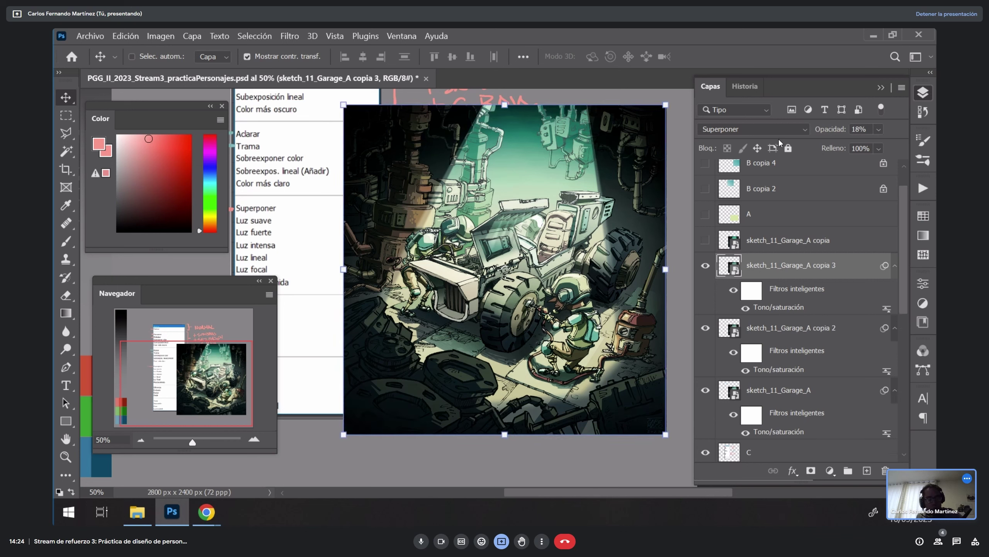
{"action": "left_click", "coordinate": [778, 128]}
{"action": "left_click", "coordinate": [760, 229]}
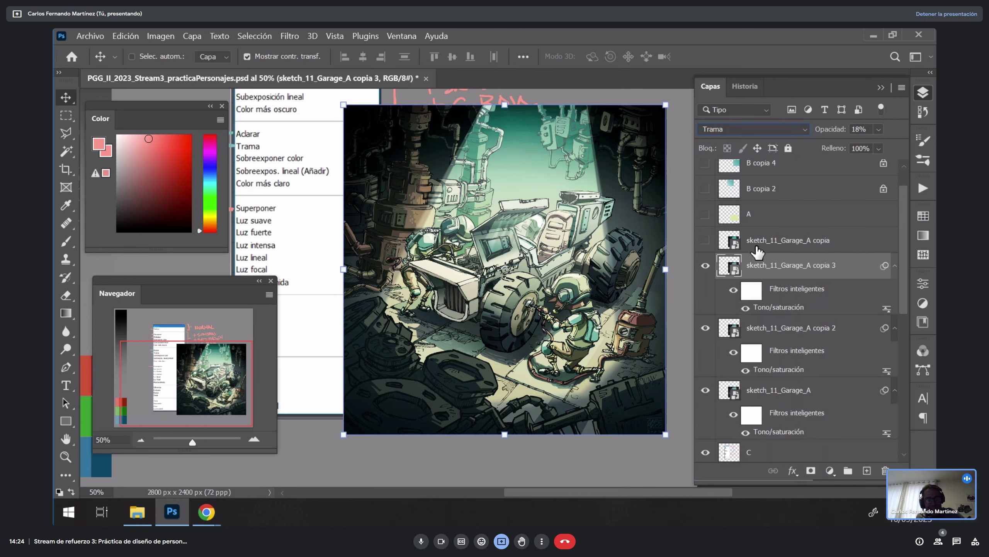
{"action": "left_click_drag", "start_coordinate": [782, 290], "coordinate": [780, 356]}
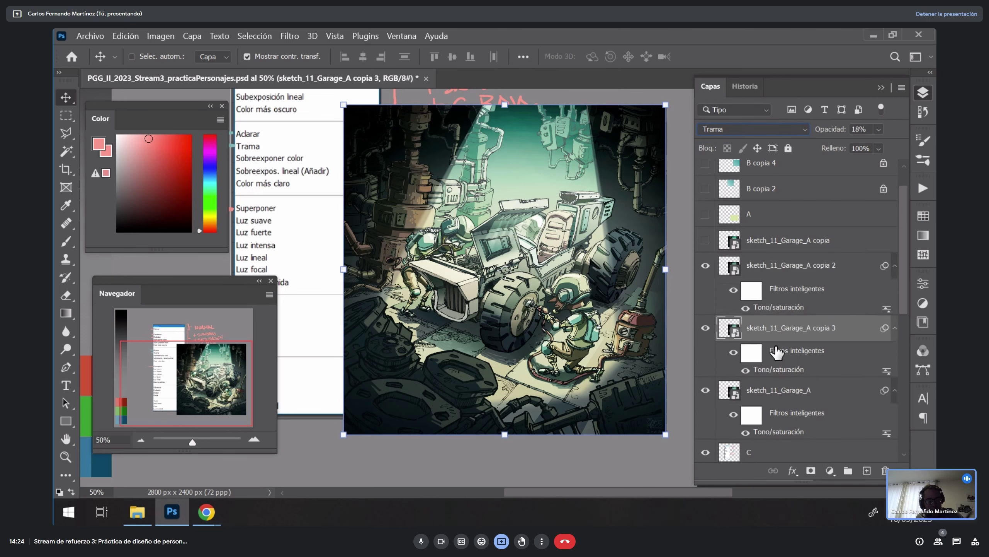
{"action": "left_click_drag", "start_coordinate": [783, 258], "coordinate": [783, 263]}
Step: Raise the Superponer copy's opacity to about 38% and the Trama copy's to 29%, toggling the Trama copy to compare
{"action": "left_click", "coordinate": [878, 129]}
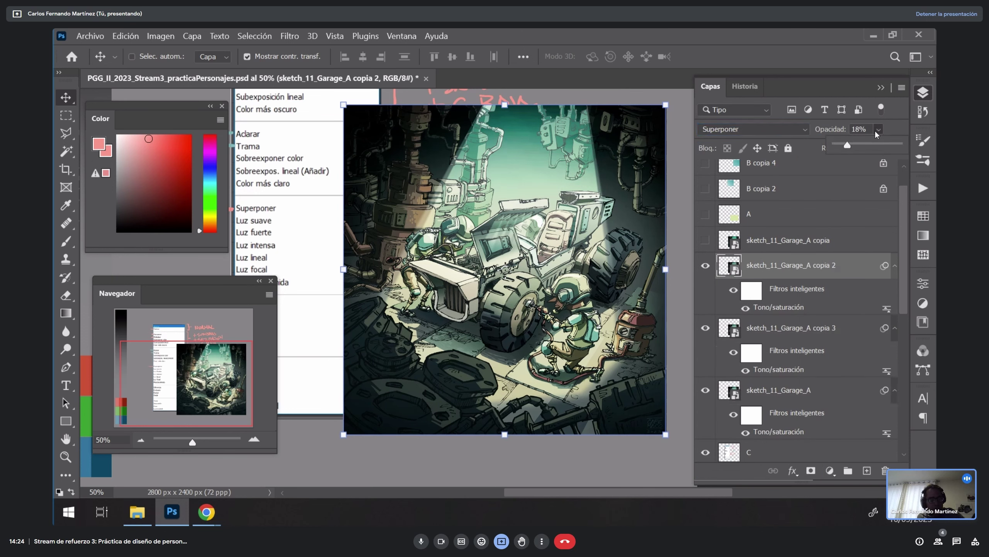
{"action": "left_click_drag", "start_coordinate": [862, 147], "coordinate": [864, 148]}
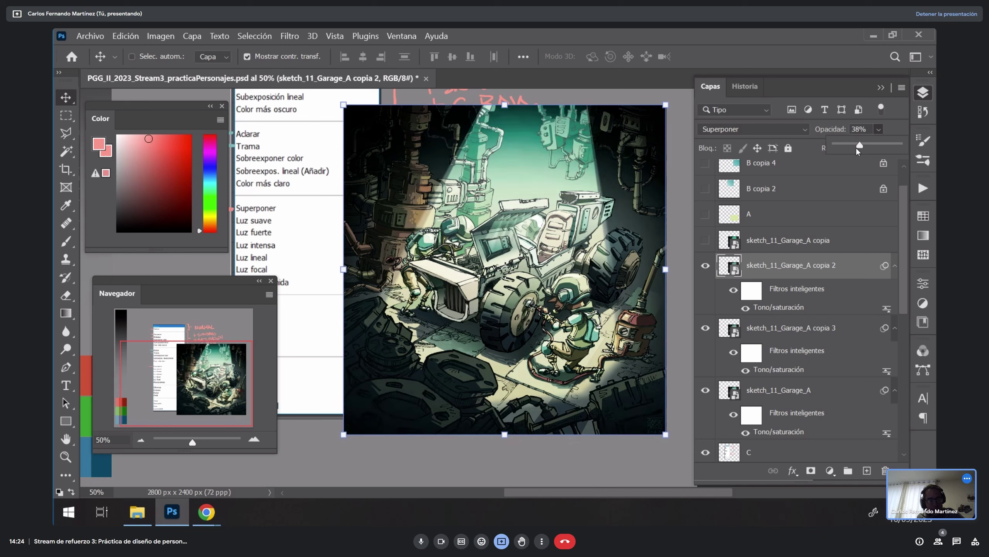
{"action": "left_click", "coordinate": [784, 328]}
{"action": "left_click", "coordinate": [705, 328]}
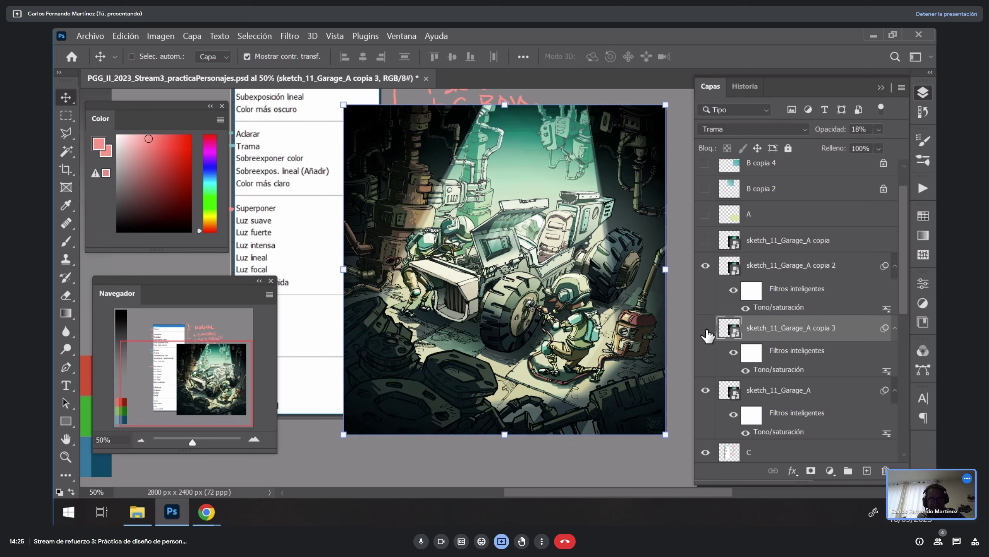
{"action": "left_click", "coordinate": [706, 328]}
{"action": "left_click", "coordinate": [878, 130]}
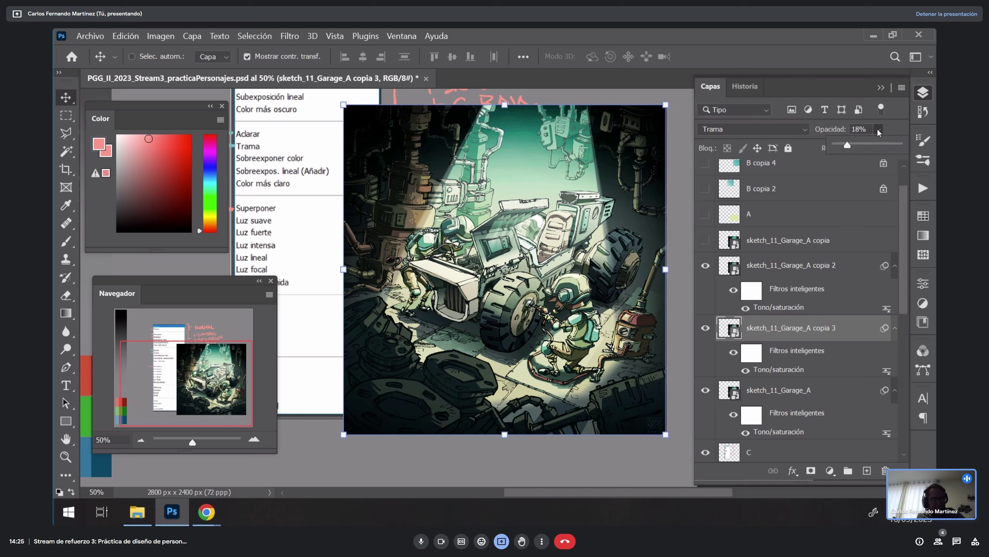
Step: Delete the Superponer and Trama copies made from the desaturated garage layer
{"action": "left_click", "coordinate": [770, 273]}
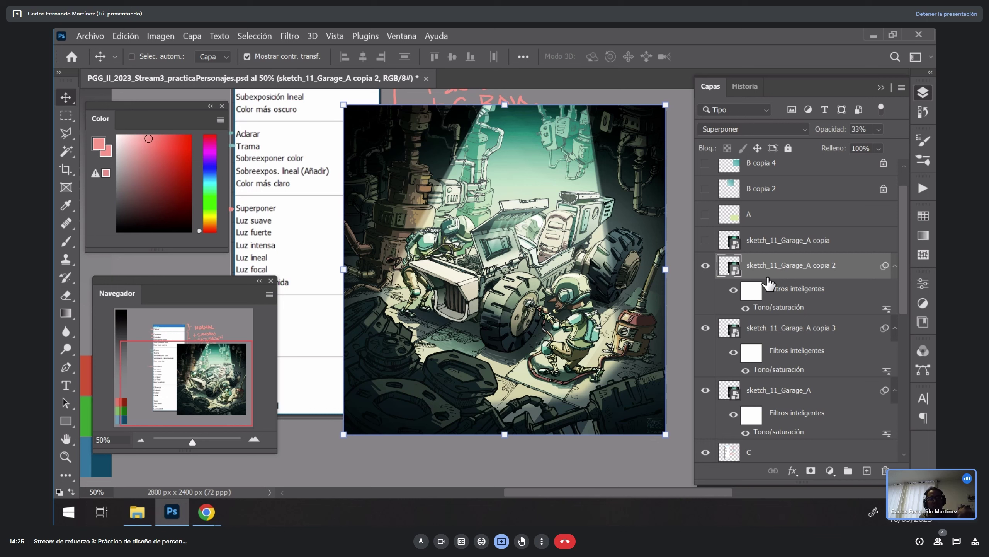
{"action": "left_click", "coordinate": [793, 335], "text": "shift"}
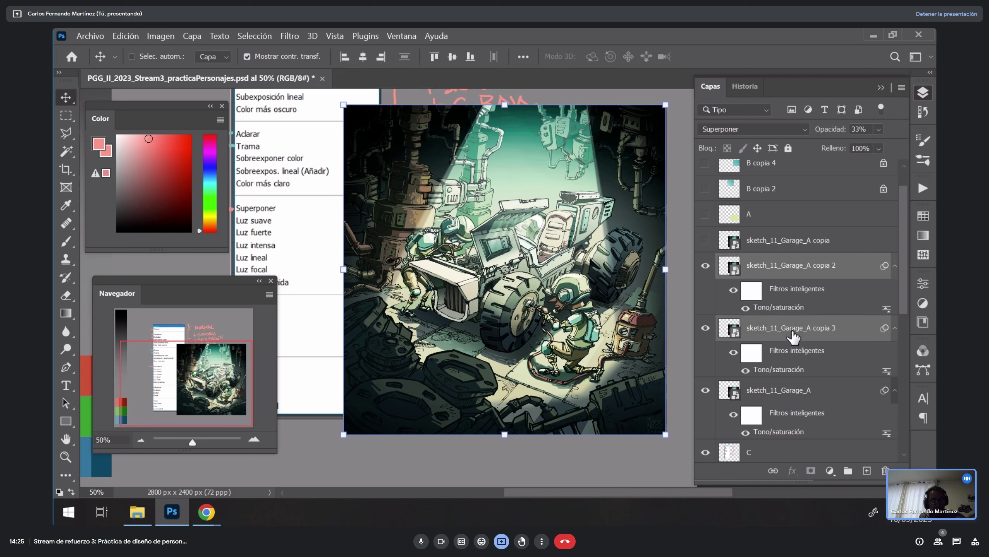
{"action": "key", "text": "Delete"}
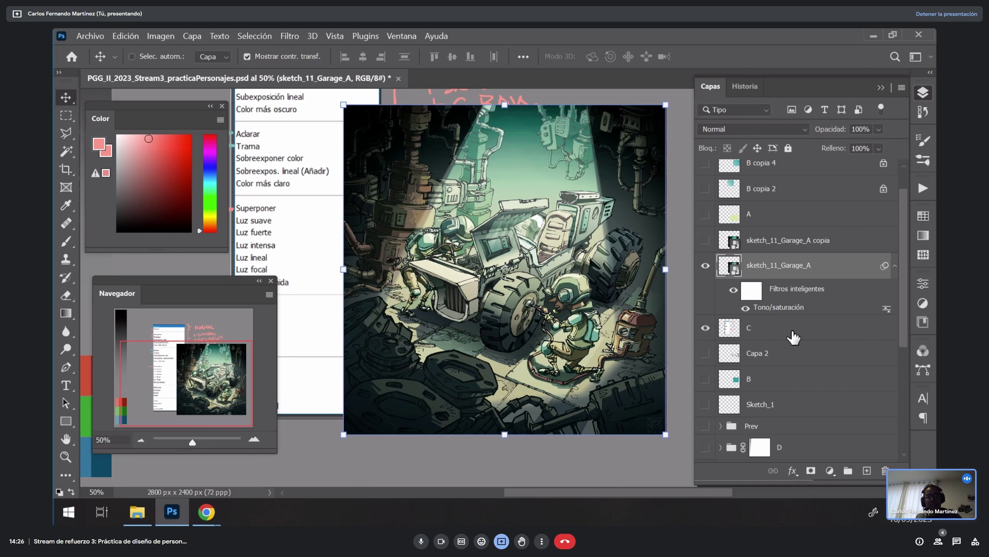
Step: Hide the desaturated garage layer and make the annotation layer C active
{"action": "left_click", "coordinate": [705, 265]}
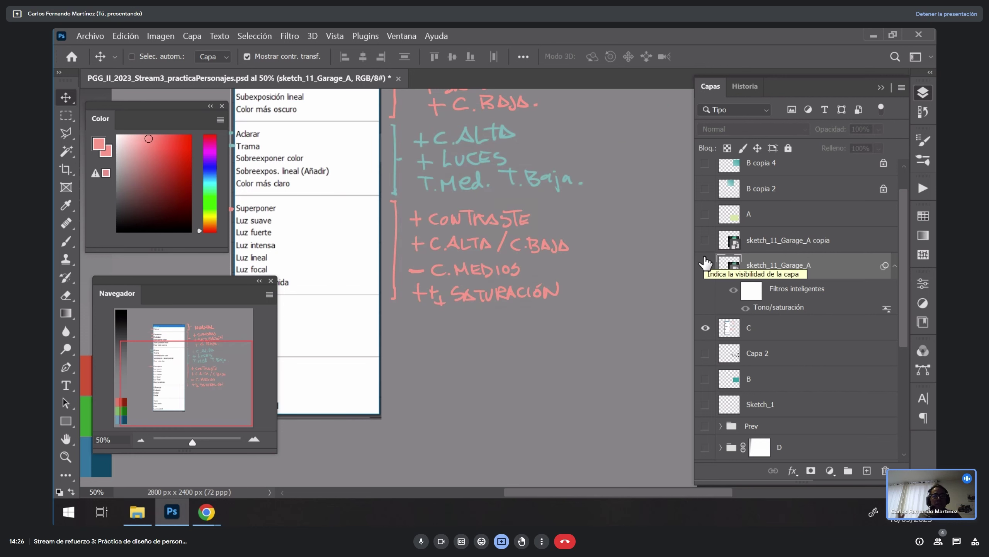
{"action": "left_click_drag", "start_coordinate": [394, 332], "coordinate": [561, 312]}
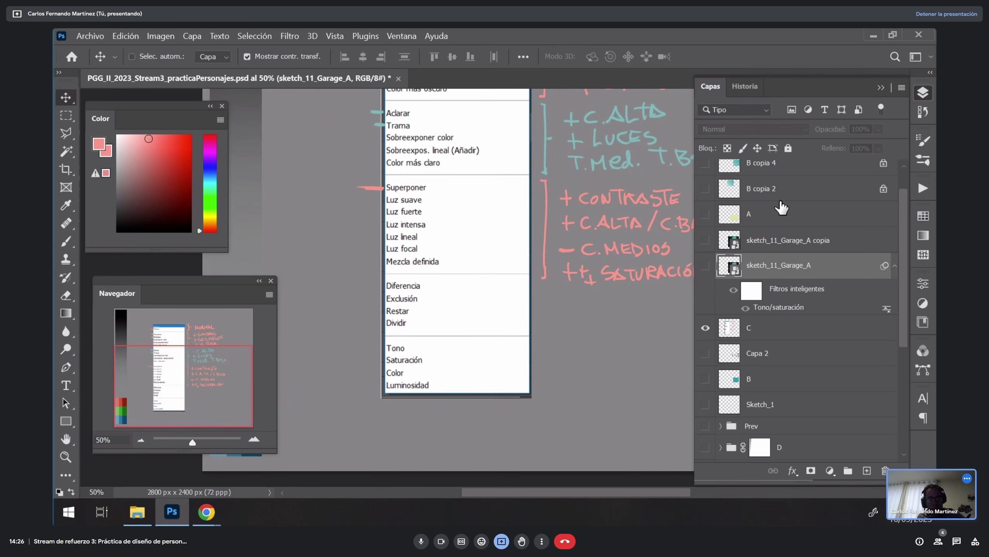
{"action": "left_click", "coordinate": [782, 339]}
Step: Brush a bracket beside the Diferencia–Dividir group in teal sampled from the notes, and one beside the Tono–Luminosidad group in coral
{"action": "scroll", "coordinate": [617, 328], "scroll_direction": "up", "scroll_amount": 3}
{"action": "key", "text": "b"}
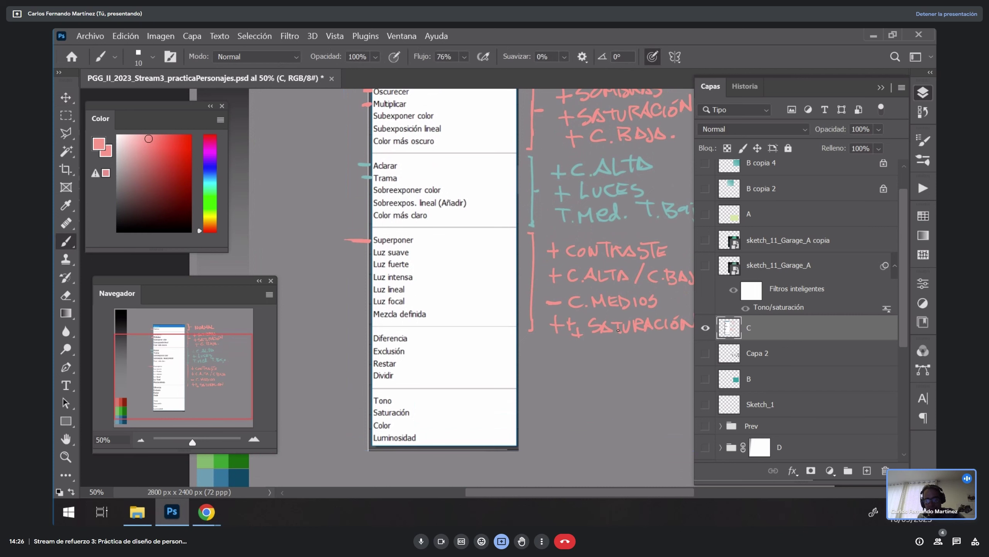
{"action": "left_click", "coordinate": [582, 191], "text": "alt"}
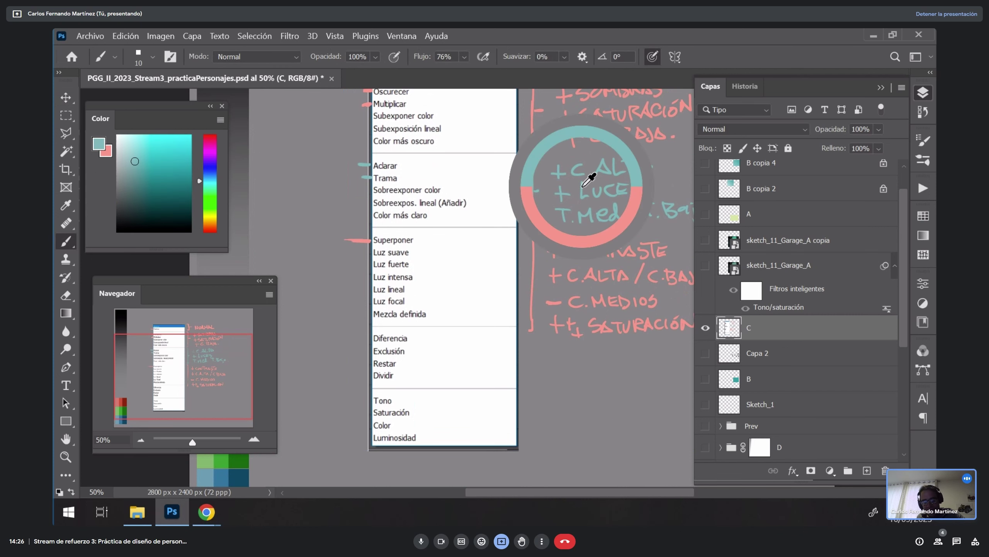
{"action": "left_click", "coordinate": [589, 183], "text": "alt"}
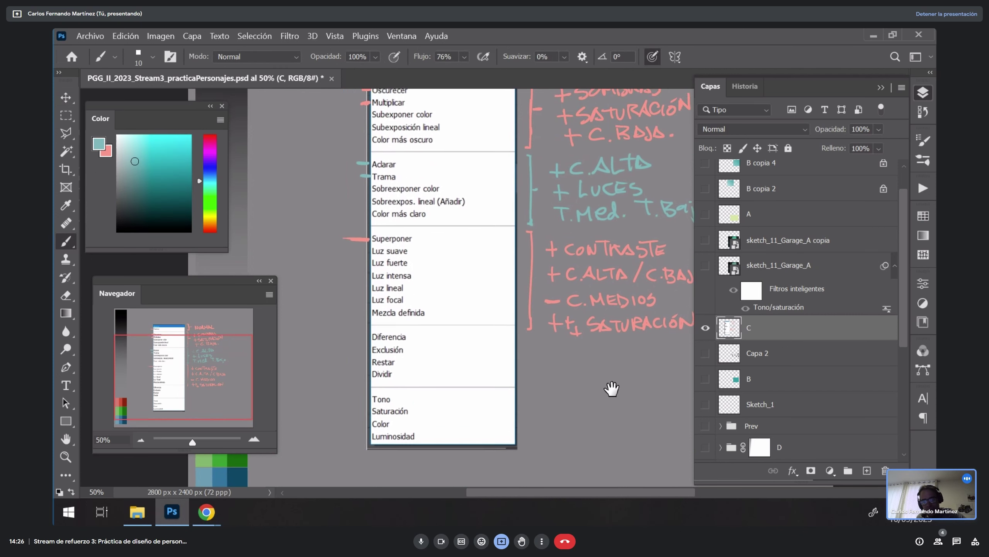
{"action": "mouse_move", "coordinate": [607, 386]}
{"action": "left_mouse_down"}
{"action": "mouse_move", "coordinate": [596, 354]}
{"action": "mouse_move", "coordinate": [636, 330]}
{"action": "left_mouse_up"}
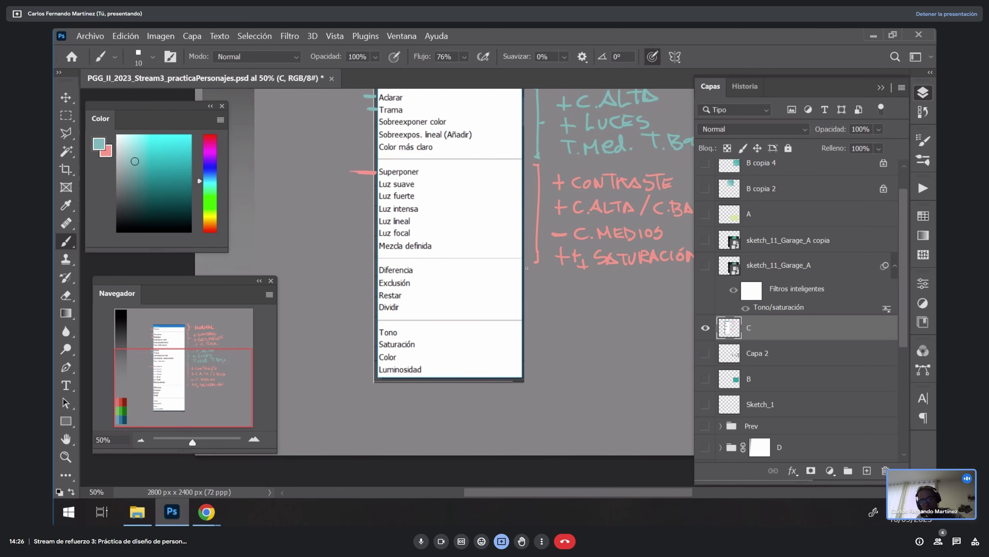
{"action": "left_click_drag", "start_coordinate": [527, 268], "coordinate": [534, 318]}
{"action": "key", "text": "x"}
{"action": "left_click_drag", "start_coordinate": [529, 326], "coordinate": [538, 379]}
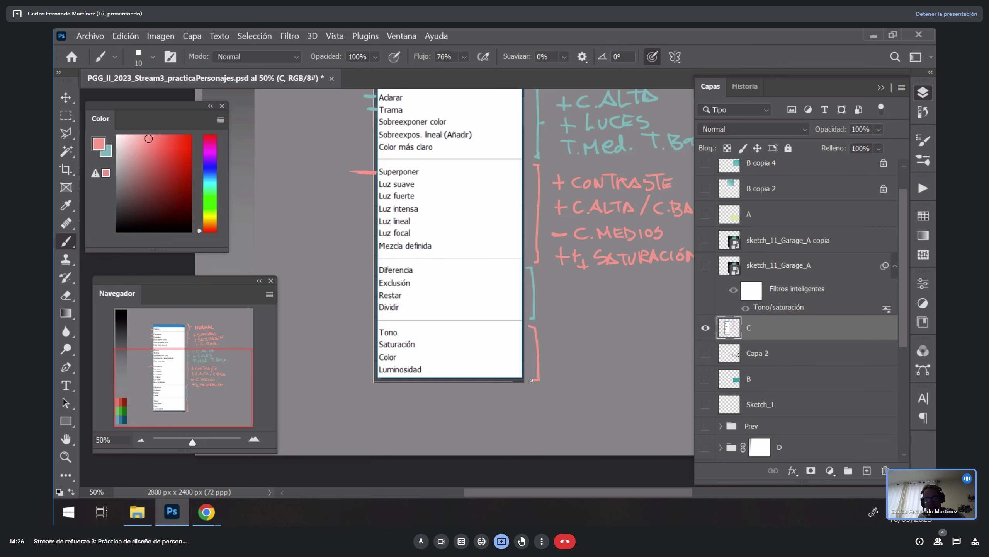
Step: Preview a Hue/Saturation adjustment on layer C with hue -3, saturation +4 and luminosity about -26, and discard it
{"action": "left_click_drag", "start_coordinate": [612, 353], "coordinate": [603, 338]}
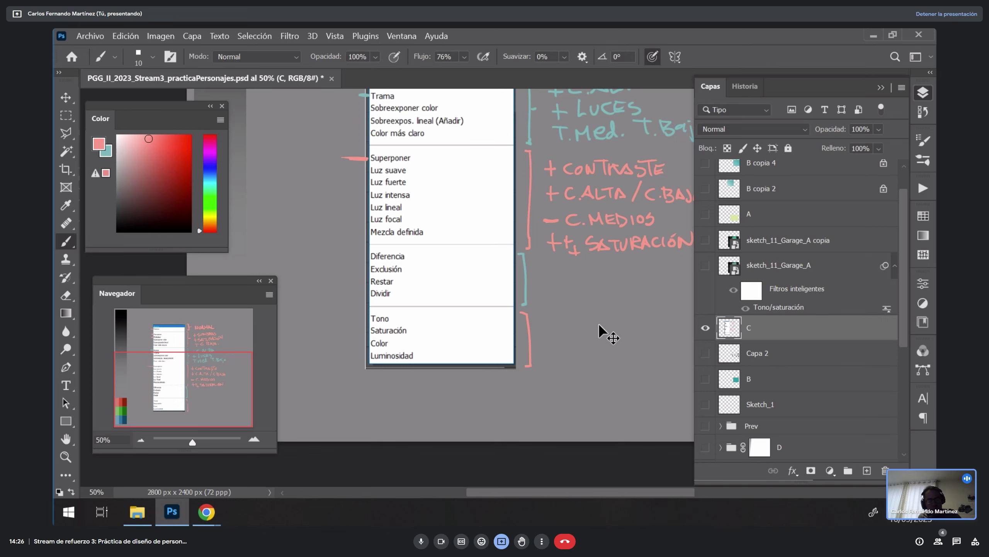
{"action": "key", "text": "ctrl+u"}
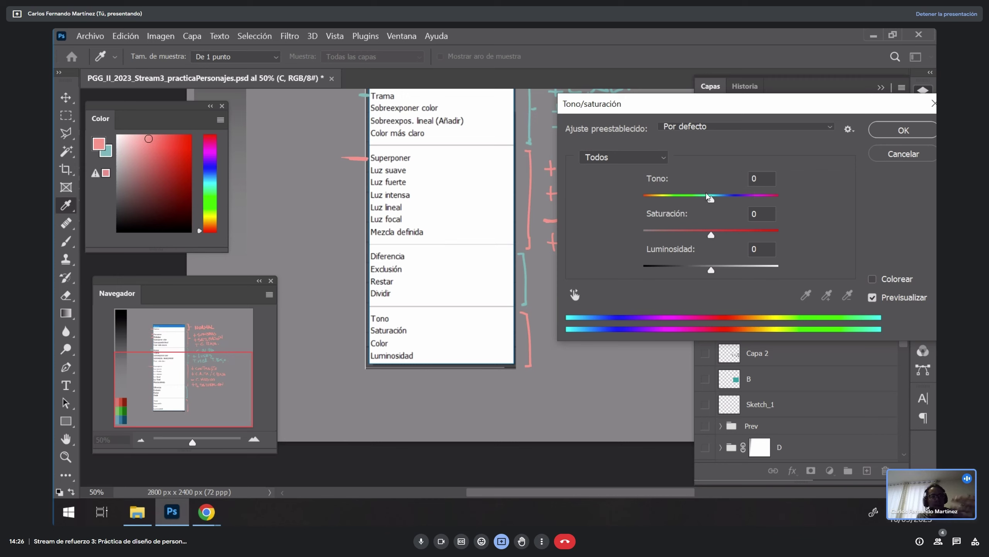
{"action": "left_click_drag", "start_coordinate": [712, 201], "coordinate": [715, 236]}
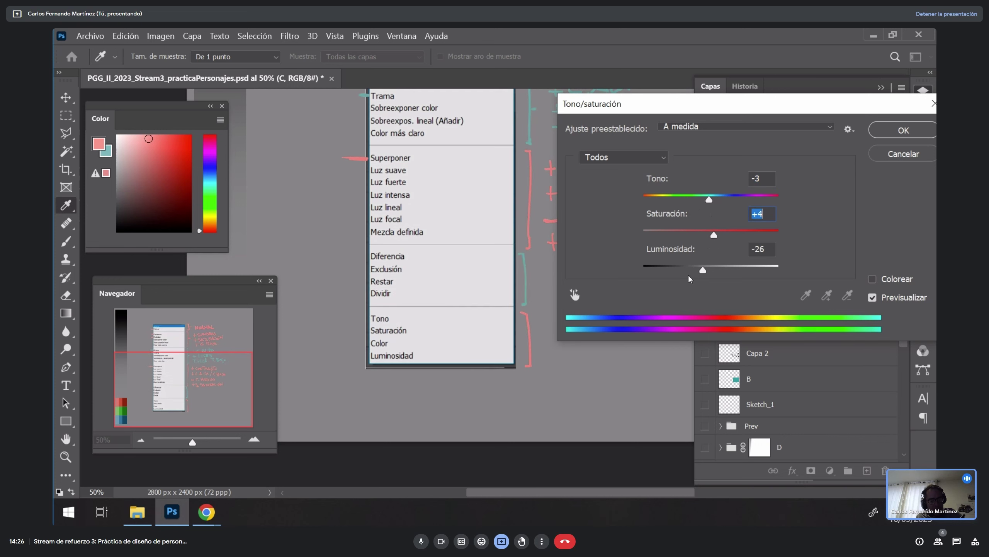
{"action": "left_click_drag", "start_coordinate": [711, 270], "coordinate": [699, 272]}
{"action": "key", "text": "Return"}
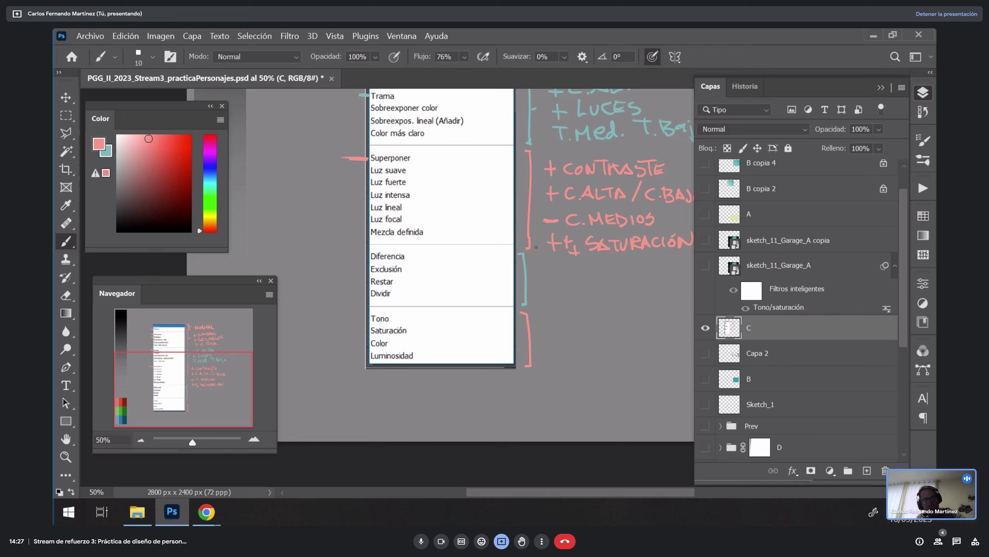
Step: Draw a coral arrow from the Tono–Luminosidad bracket and handwrite "DIV. COLOR" beside it
{"action": "mouse_move", "coordinate": [536, 342]}
{"action": "left_mouse_down"}
{"action": "mouse_move", "coordinate": [561, 323]}
{"action": "mouse_move", "coordinate": [564, 335]}
{"action": "mouse_move", "coordinate": [616, 333]}
{"action": "left_mouse_up"}
{"action": "left_click_drag", "start_coordinate": [624, 324], "coordinate": [661, 333]}
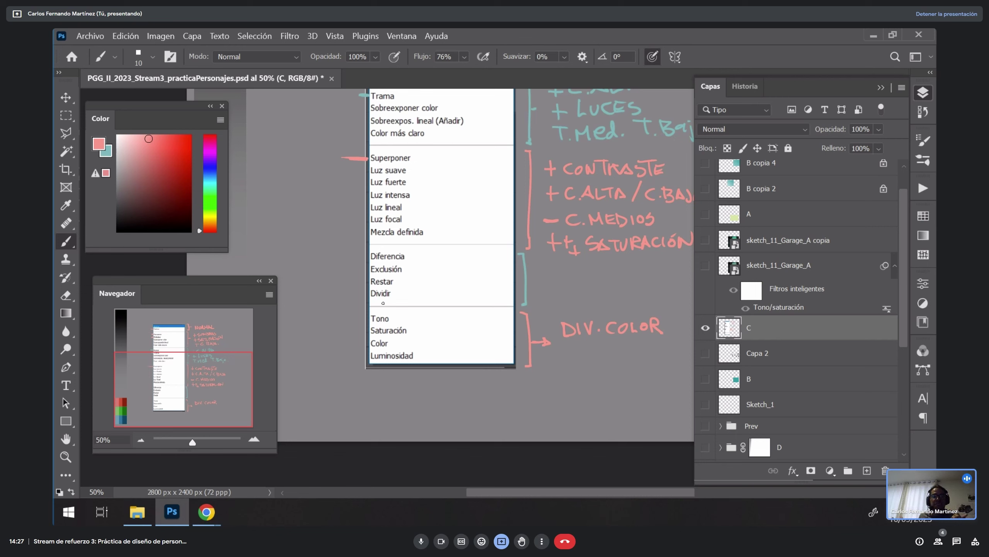
Step: Handwrite "DIV. COLOR / INVERTIDAS." in teal beside the Diferencia–Dividir bracket and show the whole annotated list at 25%
{"action": "scroll", "coordinate": [383, 302], "scroll_direction": "right", "scroll_amount": 3}
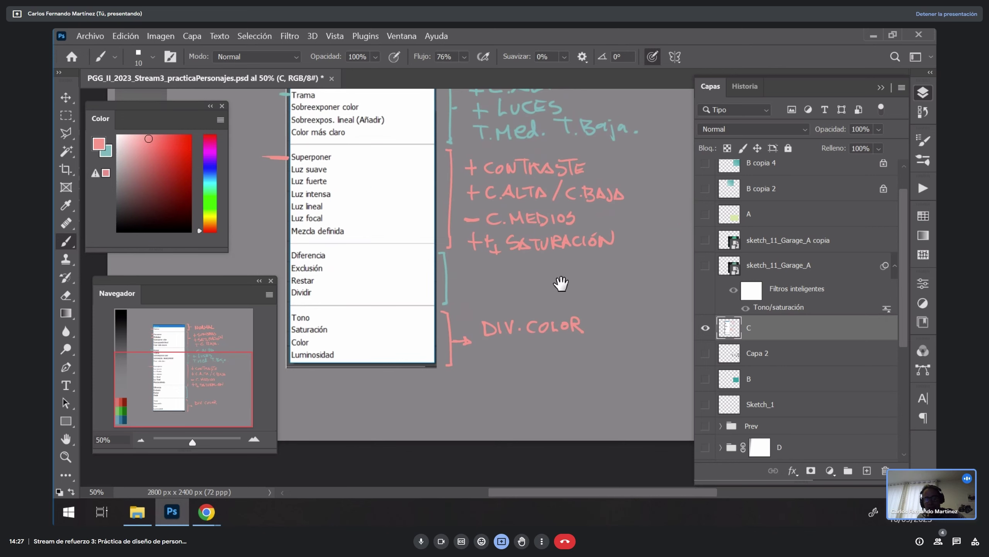
{"action": "key", "text": "x"}
{"action": "mouse_move", "coordinate": [472, 289]}
{"action": "left_mouse_down"}
{"action": "mouse_move", "coordinate": [485, 285]}
{"action": "mouse_move", "coordinate": [477, 291]}
{"action": "left_mouse_up"}
{"action": "left_click_drag", "start_coordinate": [489, 282], "coordinate": [524, 289]}
{"action": "mouse_move", "coordinate": [531, 280]}
{"action": "left_mouse_down"}
{"action": "mouse_move", "coordinate": [542, 289]}
{"action": "mouse_move", "coordinate": [553, 280]}
{"action": "left_mouse_up"}
{"action": "mouse_move", "coordinate": [558, 287]}
{"action": "left_mouse_down"}
{"action": "mouse_move", "coordinate": [572, 288]}
{"action": "mouse_move", "coordinate": [522, 308]}
{"action": "left_mouse_up"}
{"action": "mouse_move", "coordinate": [530, 297]}
{"action": "left_mouse_down"}
{"action": "mouse_move", "coordinate": [528, 308]}
{"action": "mouse_move", "coordinate": [550, 293]}
{"action": "left_mouse_up"}
{"action": "mouse_move", "coordinate": [552, 293]}
{"action": "left_mouse_down"}
{"action": "mouse_move", "coordinate": [551, 307]}
{"action": "mouse_move", "coordinate": [562, 292]}
{"action": "left_mouse_up"}
{"action": "left_click_drag", "start_coordinate": [553, 299], "coordinate": [562, 307]}
{"action": "left_click_drag", "start_coordinate": [563, 293], "coordinate": [587, 307]}
{"action": "left_click_drag", "start_coordinate": [592, 295], "coordinate": [592, 307]}
{"action": "left_click_drag", "start_coordinate": [603, 296], "coordinate": [608, 308]}
{"action": "left_click_drag", "start_coordinate": [617, 298], "coordinate": [611, 310]}
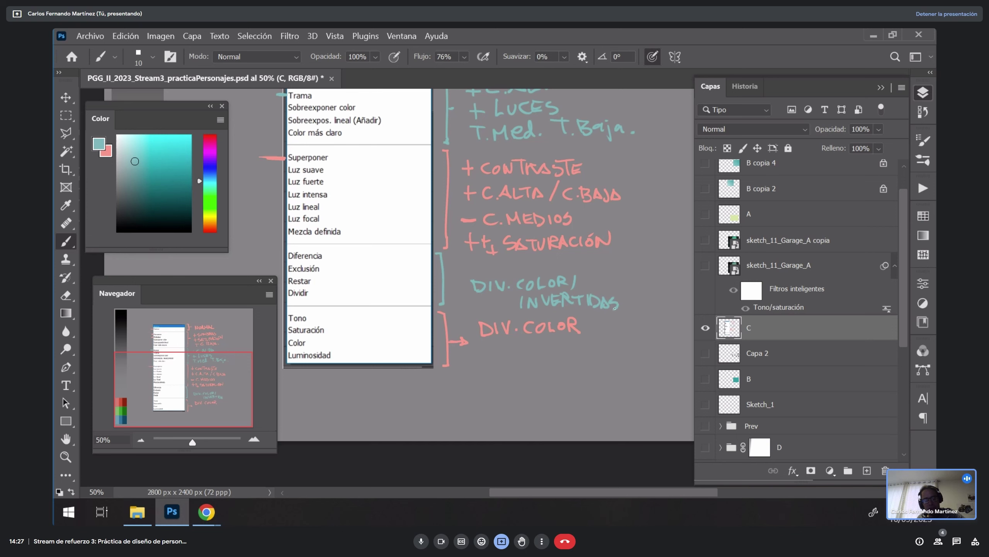
{"action": "left_click", "coordinate": [624, 309]}
{"action": "key", "text": "alt+space"}
{"action": "left_click", "coordinate": [655, 281], "text": "alt"}
{"action": "left_click", "coordinate": [655, 282], "text": "alt"}
{"action": "left_click_drag", "start_coordinate": [626, 220], "coordinate": [531, 305]}
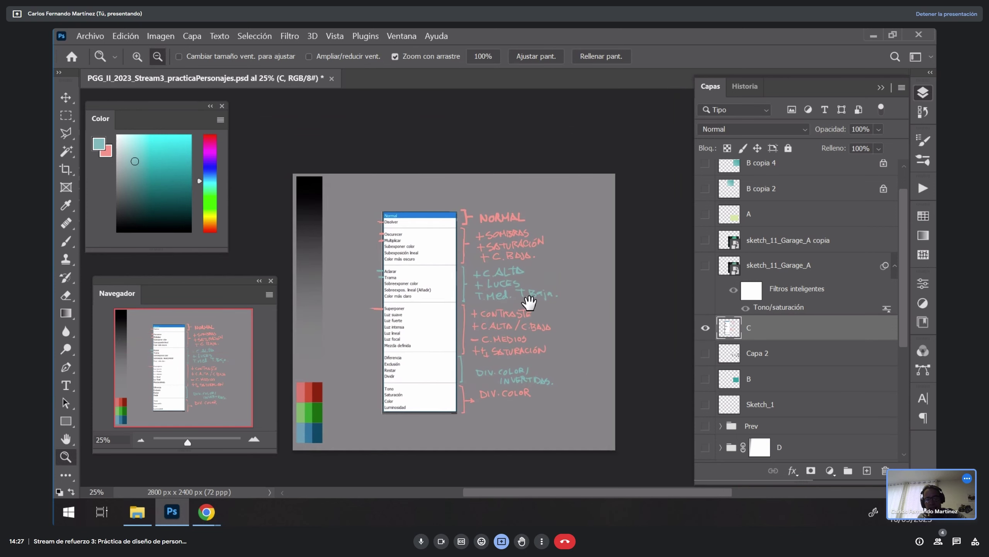
Step: Show the sketch_11_Garage_A artwork and layer A's green rectangle over the annotated mode list, with layer A active
{"action": "left_click", "coordinate": [706, 265]}
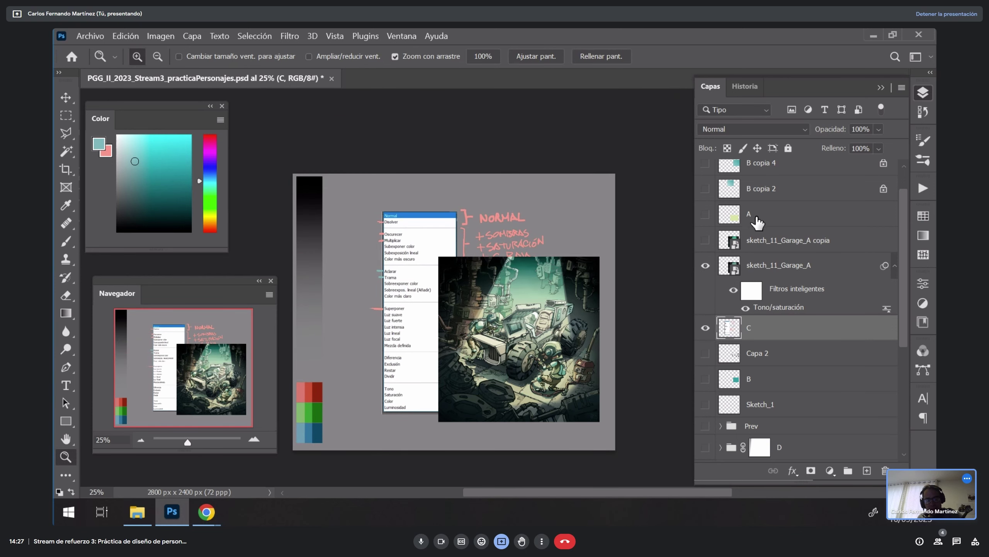
{"action": "left_click", "coordinate": [719, 219]}
{"action": "left_click", "coordinate": [705, 214]}
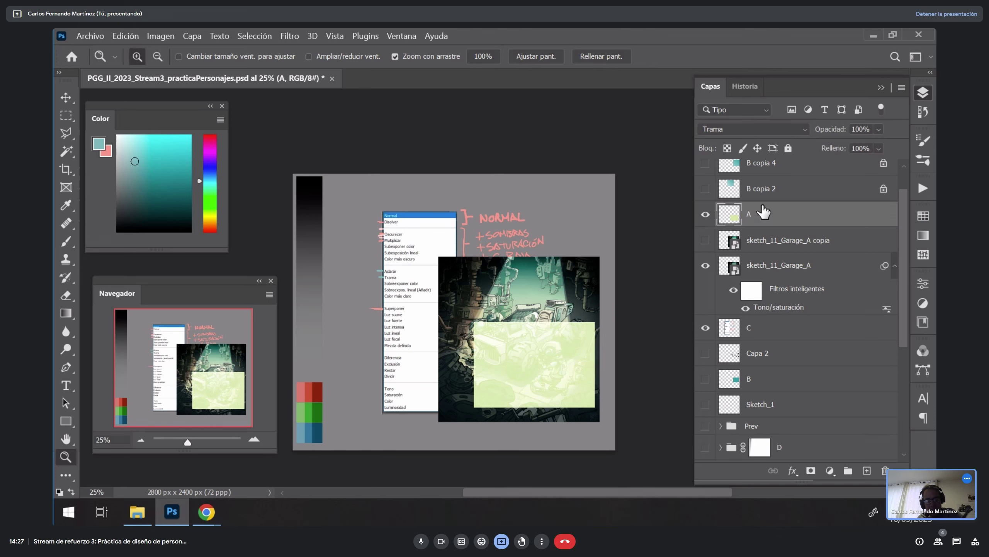
{"action": "left_click", "coordinate": [560, 344]}
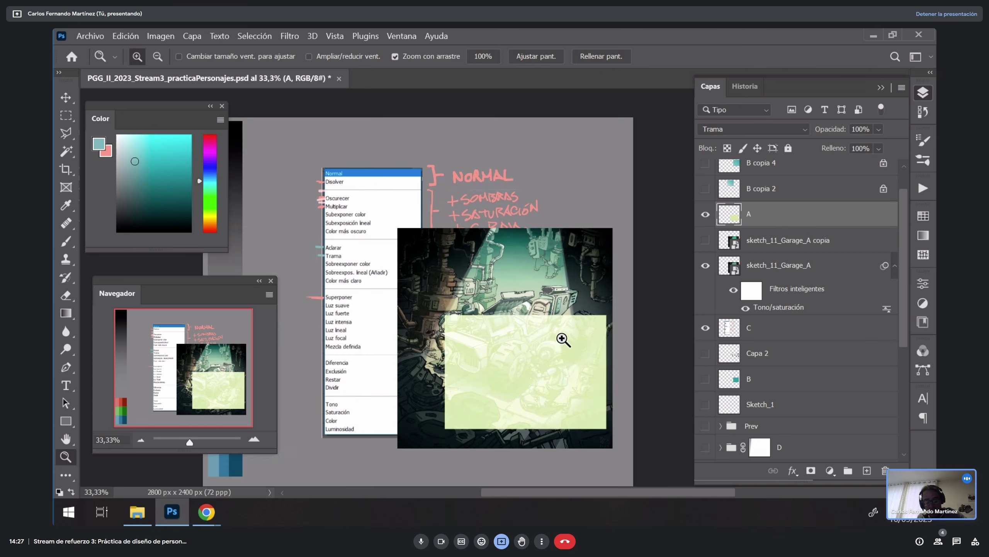
Step: Lasso the stray strokes of layer A beside the mode list, delete them and clear the selection
{"action": "key", "text": "v"}
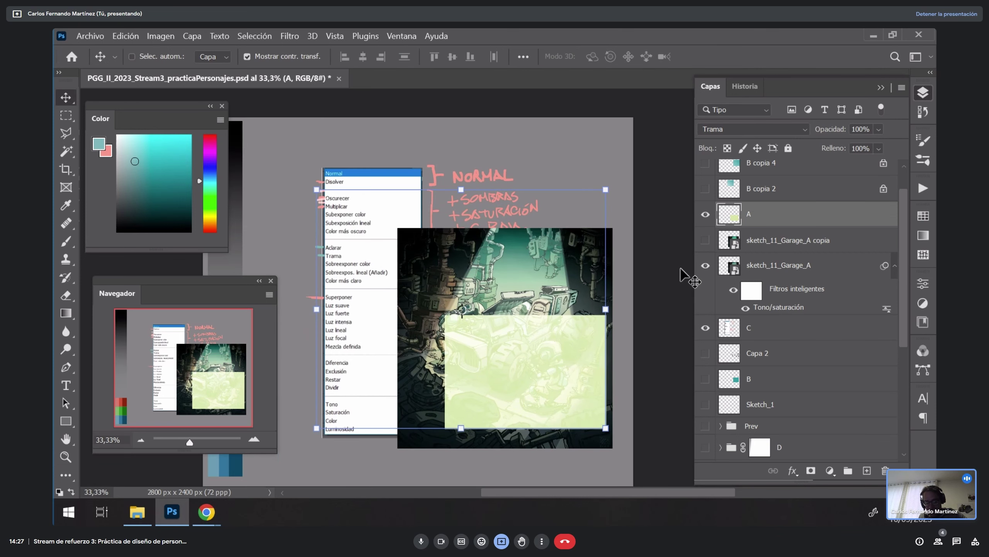
{"action": "key", "text": "l"}
{"action": "left_click", "coordinate": [368, 320]}
{"action": "left_click", "coordinate": [364, 176]}
{"action": "left_click", "coordinate": [335, 110]}
{"action": "left_click", "coordinate": [266, 188]}
{"action": "left_click", "coordinate": [283, 318]}
{"action": "left_click", "coordinate": [309, 375]}
{"action": "double_click", "coordinate": [359, 374]}
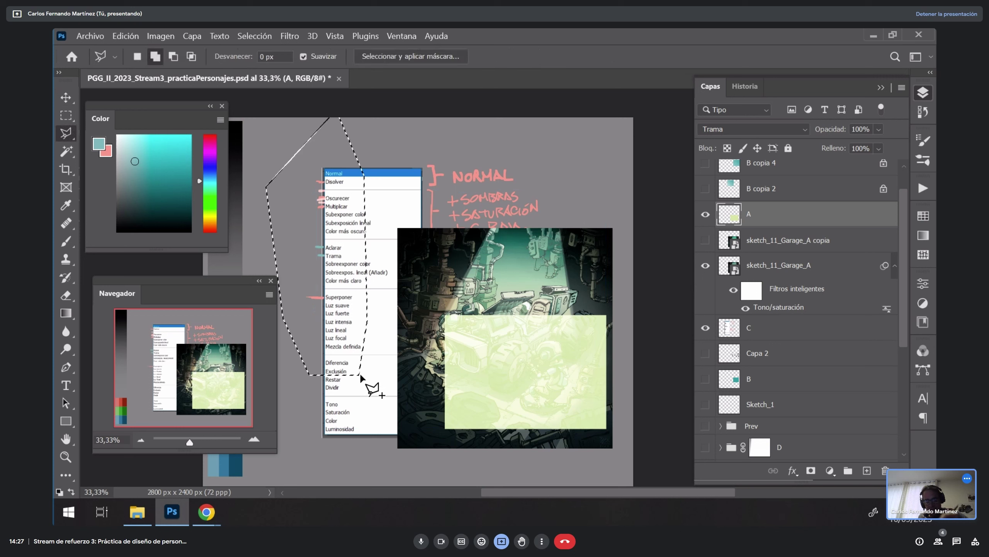
{"action": "key", "text": "Delete"}
{"action": "key", "text": "ctrl+d"}
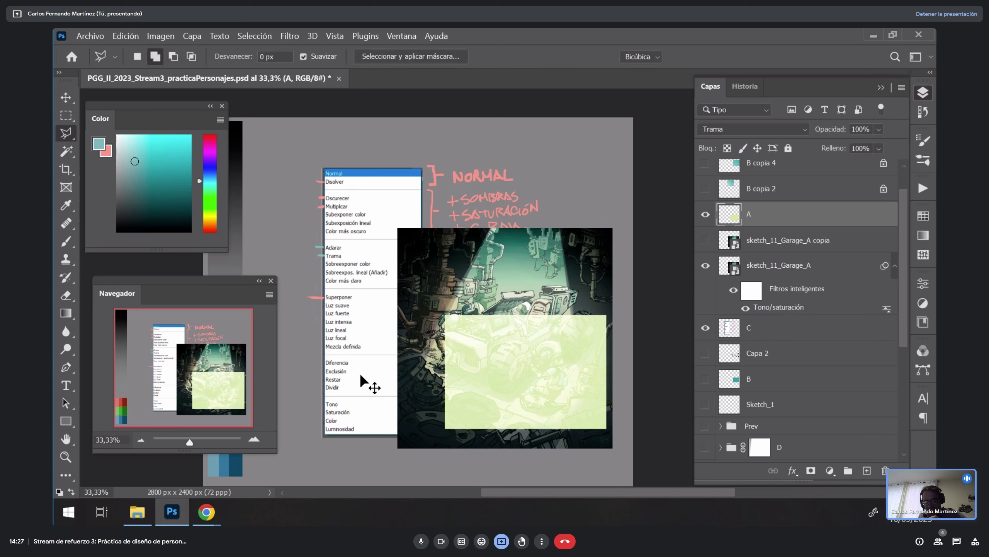
Step: Stretch layer A's green rectangle so it covers the whole garage artwork
{"action": "key", "text": "ctrl+t"}
{"action": "left_click_drag", "start_coordinate": [444, 315], "coordinate": [395, 223]}
{"action": "left_click_drag", "start_coordinate": [606, 427], "coordinate": [616, 454]}
{"action": "key", "text": "Return"}
Step: Set layer A's opacity to 66% while viewing the tinted garage artwork at 66.67%
{"action": "key", "text": "z"}
{"action": "left_click", "coordinate": [560, 389]}
{"action": "left_click", "coordinate": [563, 377]}
{"action": "key", "text": "v"}
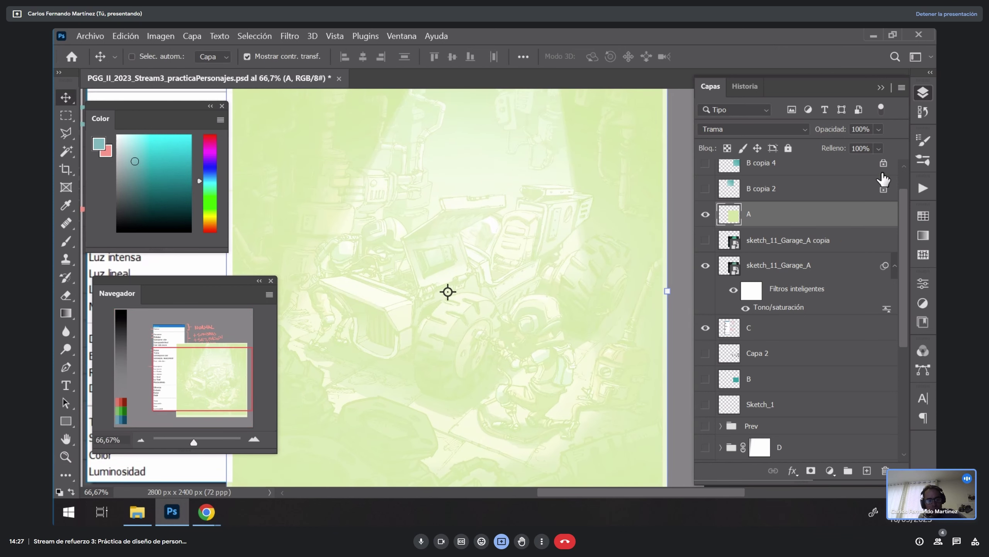
{"action": "left_click_drag", "start_coordinate": [879, 129], "coordinate": [877, 153]}
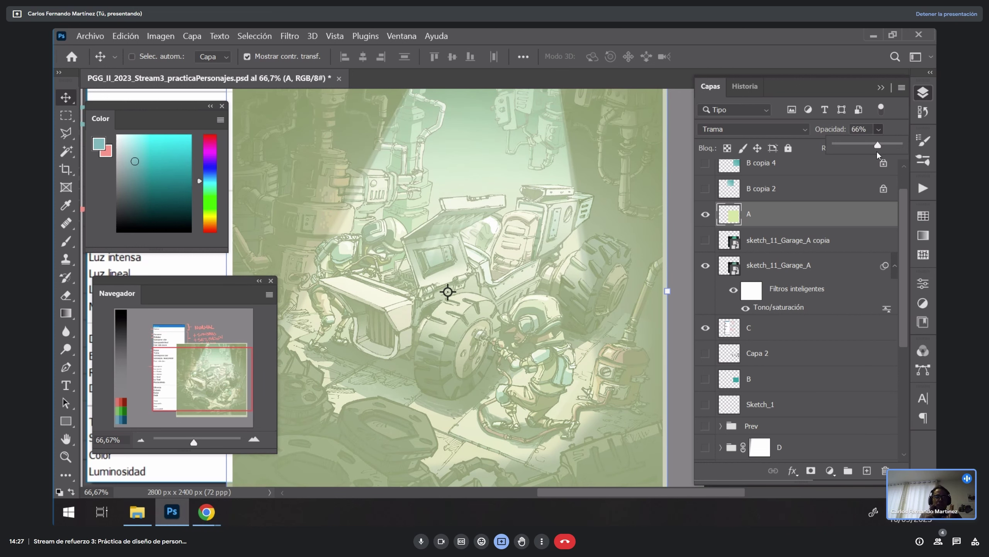
Step: Stamp all visible layers into a new layer and keep only a rectangular fragment around the kneeling mechanic
{"action": "key", "text": "z"}
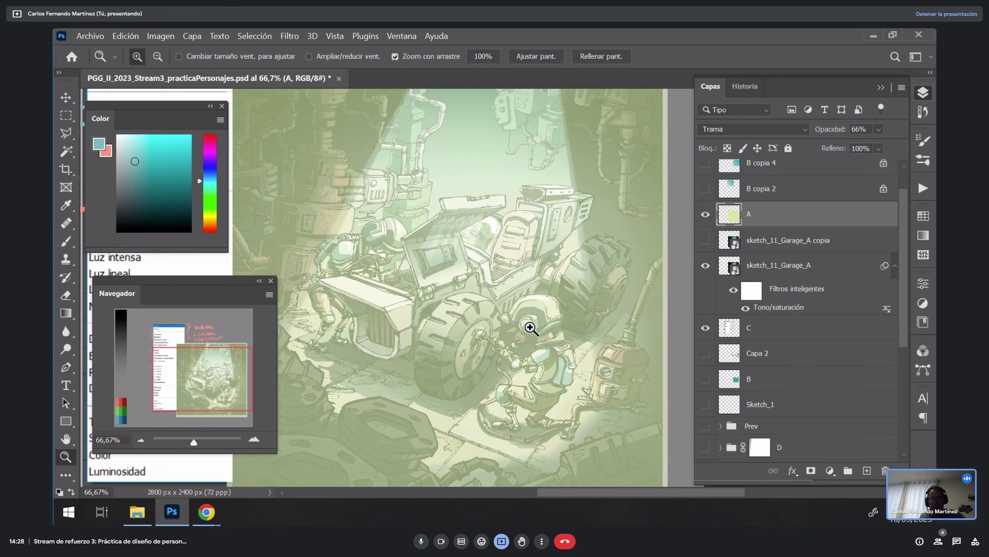
{"action": "left_click_drag", "start_coordinate": [530, 327], "coordinate": [612, 305]}
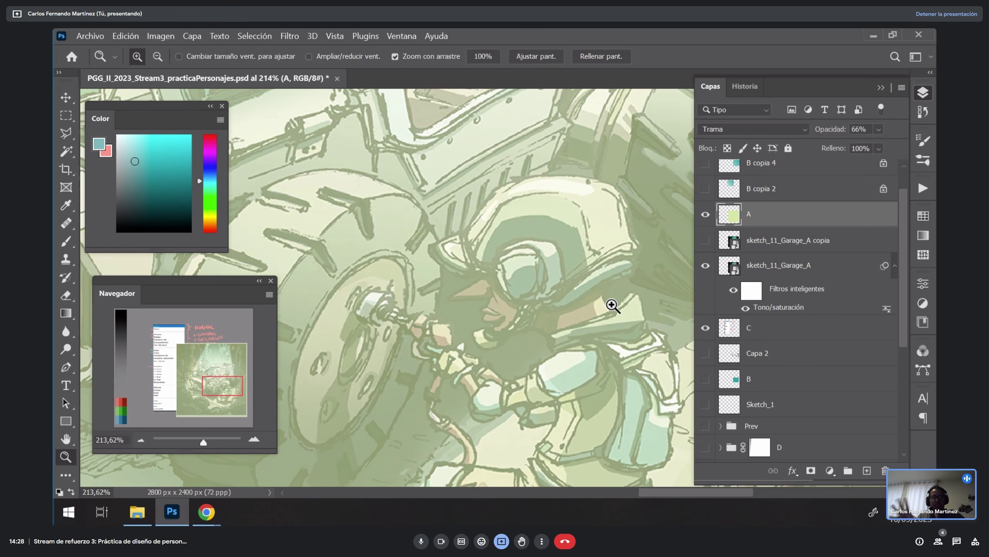
{"action": "key", "text": "ctrl+shift+alt+e"}
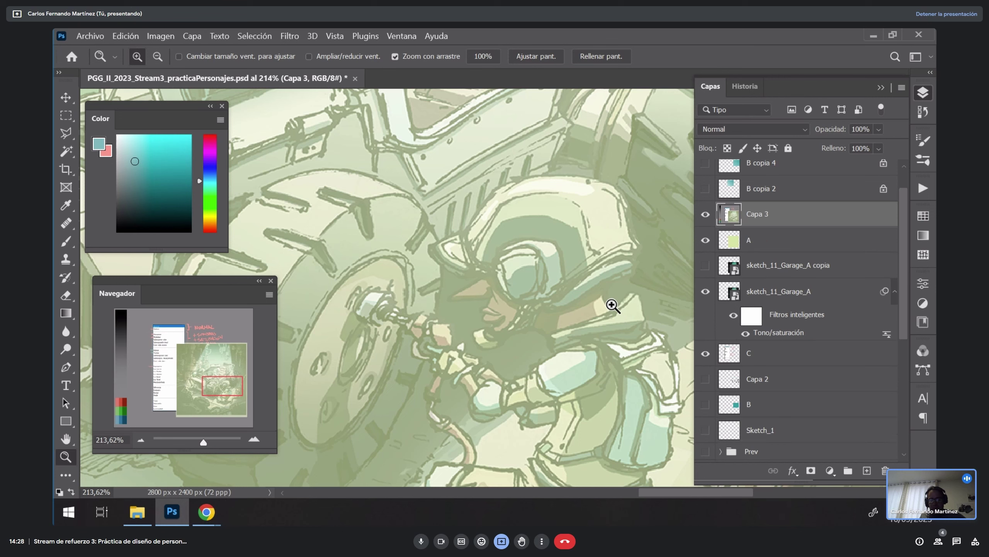
{"action": "left_click", "coordinate": [587, 291], "text": "alt"}
{"action": "left_click", "coordinate": [587, 292], "text": "alt"}
{"action": "key", "text": "m"}
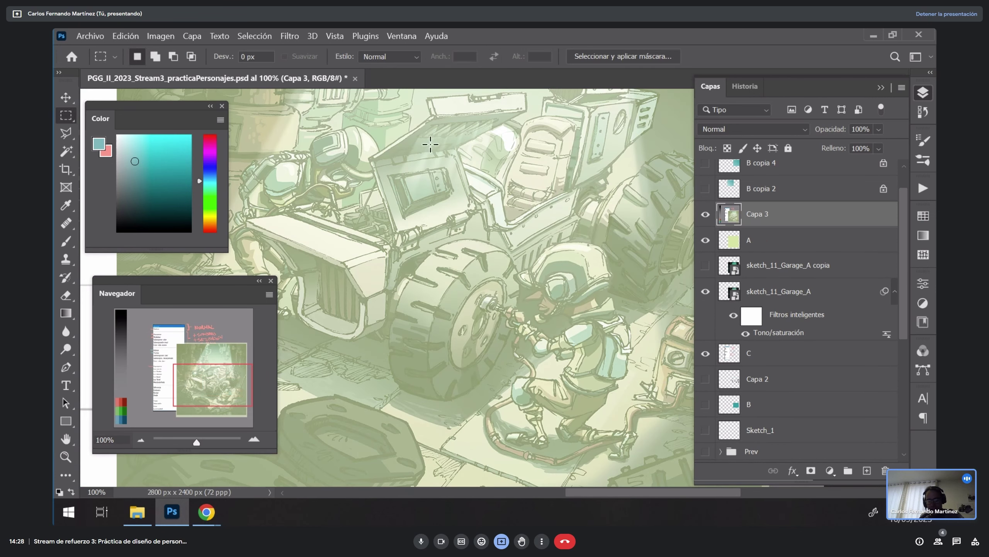
{"action": "left_click_drag", "start_coordinate": [434, 152], "coordinate": [647, 465]}
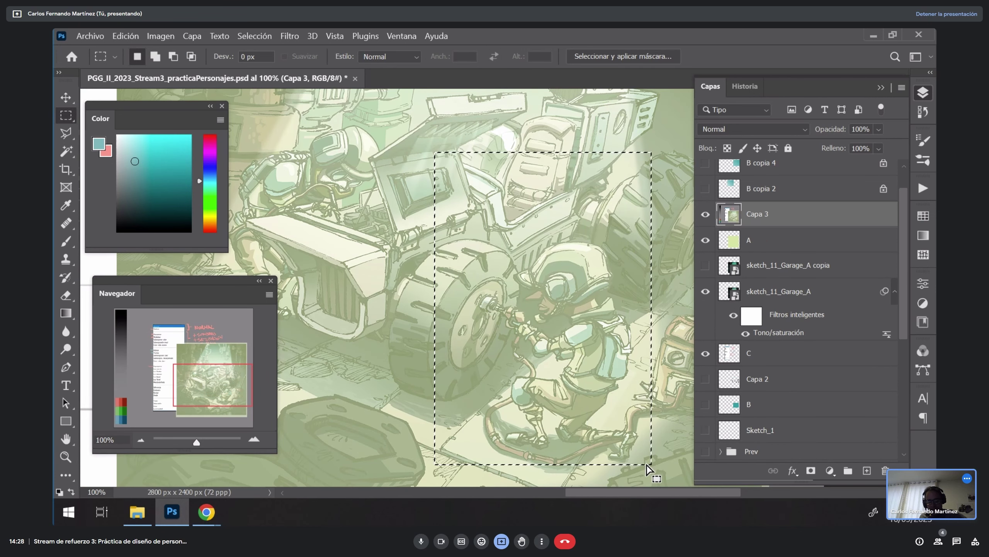
{"action": "key", "text": "z"}
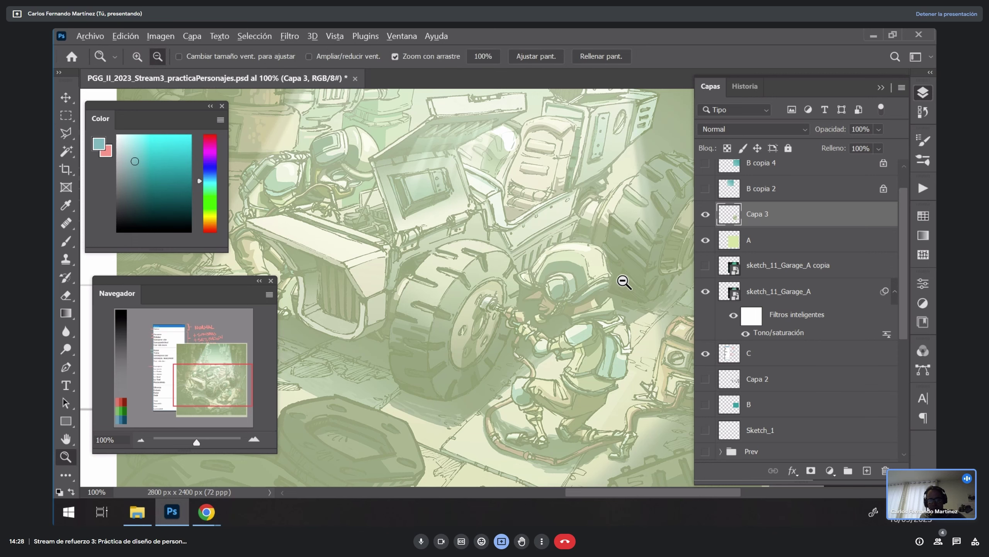
Step: Hide layer A and move the mechanic fragment slightly over the garage artwork
{"action": "left_click", "coordinate": [623, 265], "text": "alt"}
{"action": "key", "text": "v"}
{"action": "left_click", "coordinate": [705, 240]}
{"action": "left_click_drag", "start_coordinate": [593, 275], "coordinate": [637, 288]}
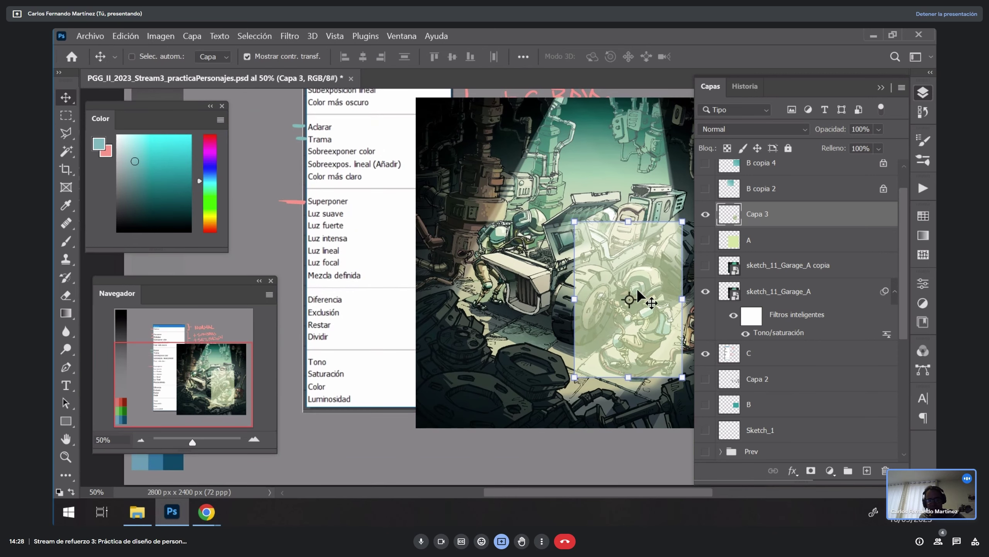
Step: Enlarge the mechanic fragment on Capa 3 to the full canvas height, covering the annotated mode list
{"action": "key", "text": "z"}
{"action": "left_click", "coordinate": [614, 288], "text": "alt"}
{"action": "left_click", "coordinate": [614, 288], "text": "alt"}
{"action": "key", "text": "ctrl+t"}
{"action": "left_click_drag", "start_coordinate": [594, 254], "coordinate": [452, 125]}
{"action": "left_click_drag", "start_coordinate": [490, 333], "coordinate": [461, 390]}
{"action": "key", "text": "Return"}
{"action": "key", "text": "z"}
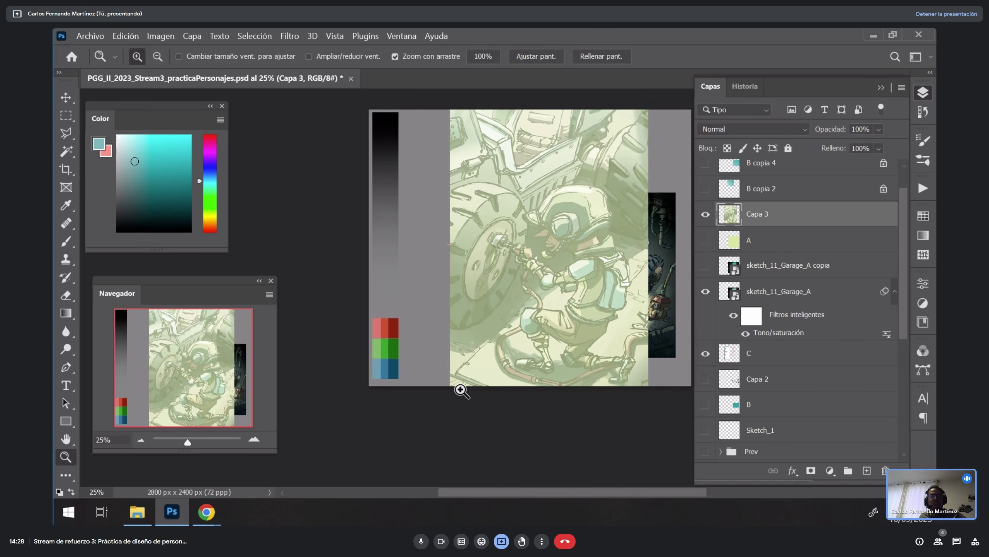
{"action": "left_click", "coordinate": [658, 284]}
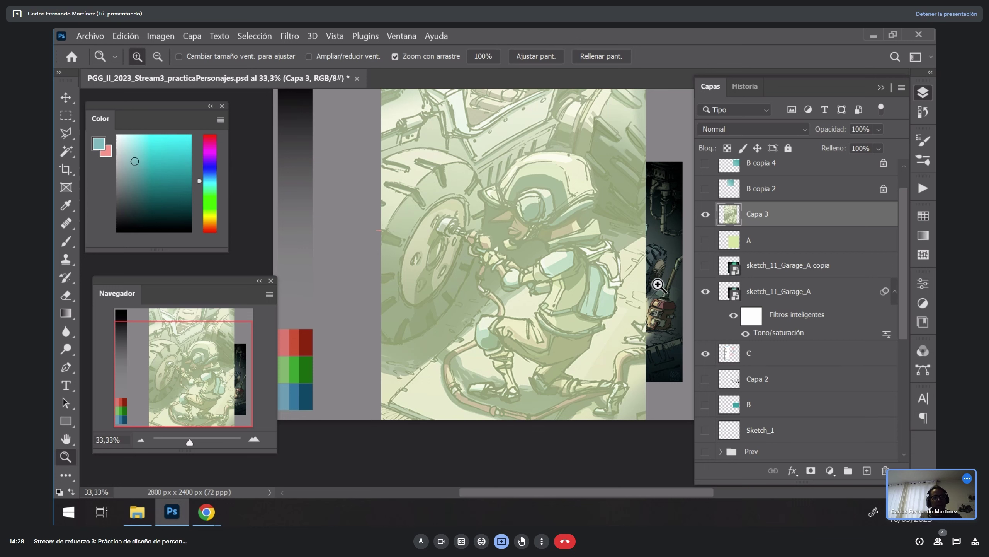
Step: Hide Capa 3, and show and select layer A over the garage artwork again
{"action": "left_click", "coordinate": [705, 214]}
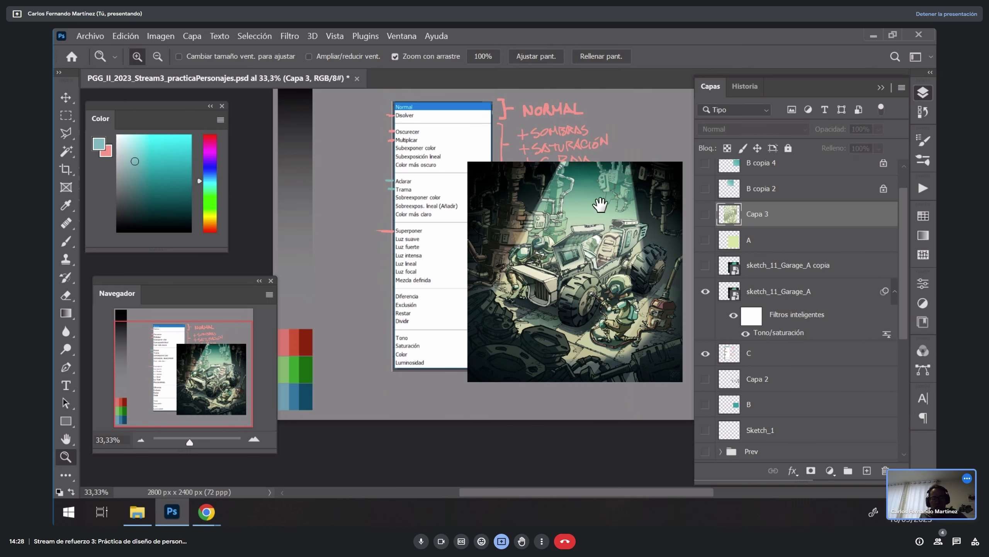
{"action": "left_click_drag", "start_coordinate": [596, 213], "coordinate": [526, 219]}
{"action": "left_click", "coordinate": [556, 303]}
{"action": "left_click", "coordinate": [706, 240]}
{"action": "left_click", "coordinate": [751, 243]}
{"action": "left_click_drag", "start_coordinate": [597, 304], "coordinate": [597, 324]}
{"action": "key", "text": "v"}
Step: Set layer A's opacity to 100% and its blend mode to Normal
{"action": "left_click", "coordinate": [746, 130]}
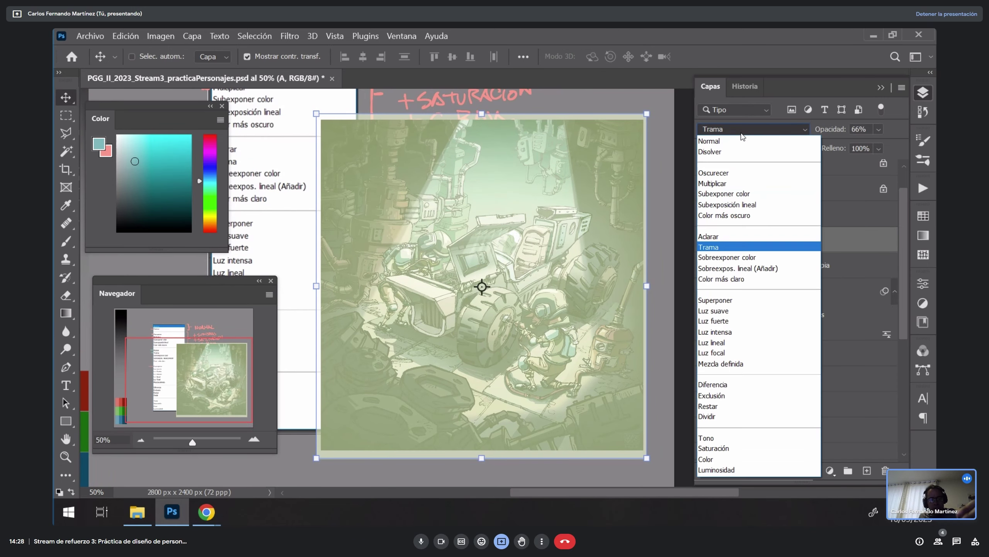
{"action": "left_click", "coordinate": [878, 130]}
{"action": "left_click_drag", "start_coordinate": [879, 129], "coordinate": [881, 130]}
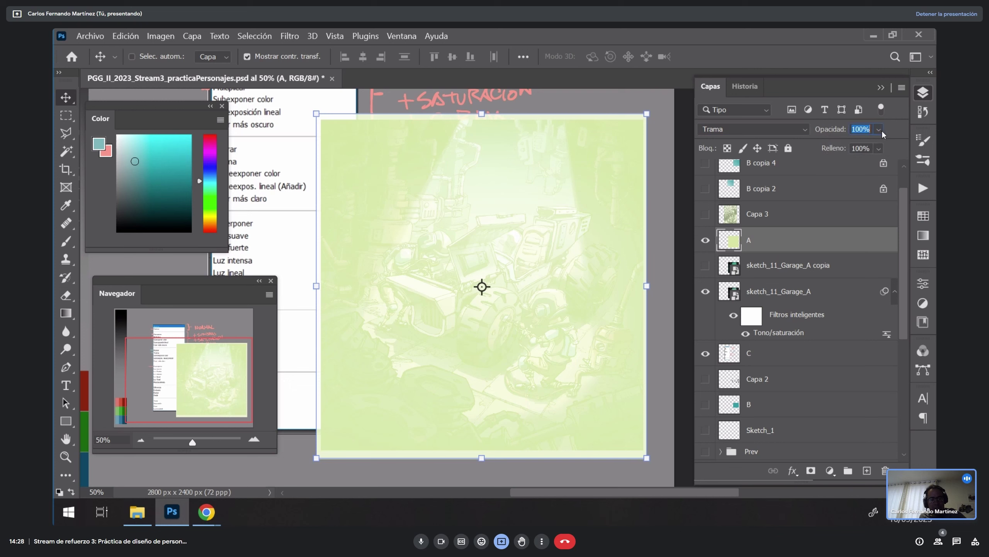
{"action": "left_click", "coordinate": [772, 129]}
{"action": "left_click", "coordinate": [732, 140]}
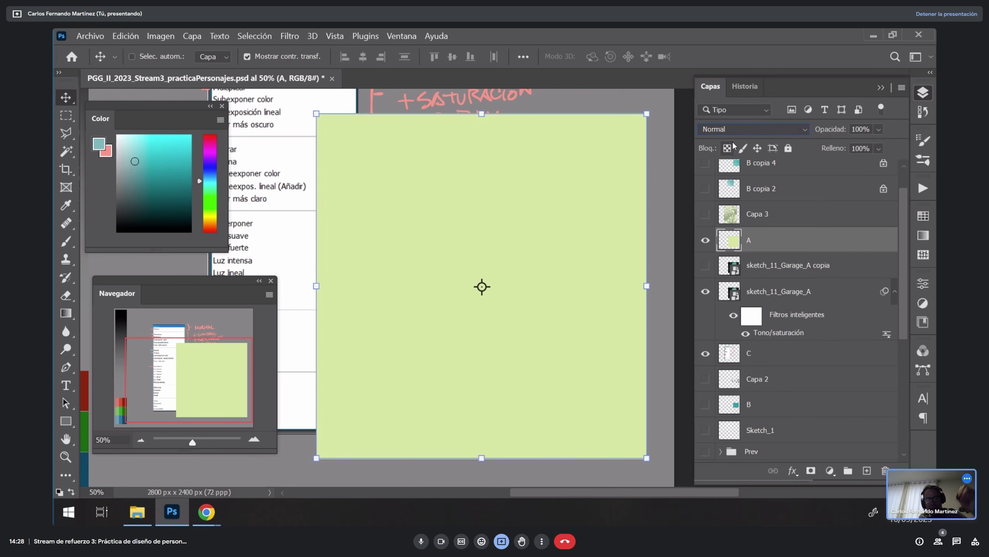
Step: Open the blend mode choices for layer A
{"action": "left_click", "coordinate": [790, 127]}
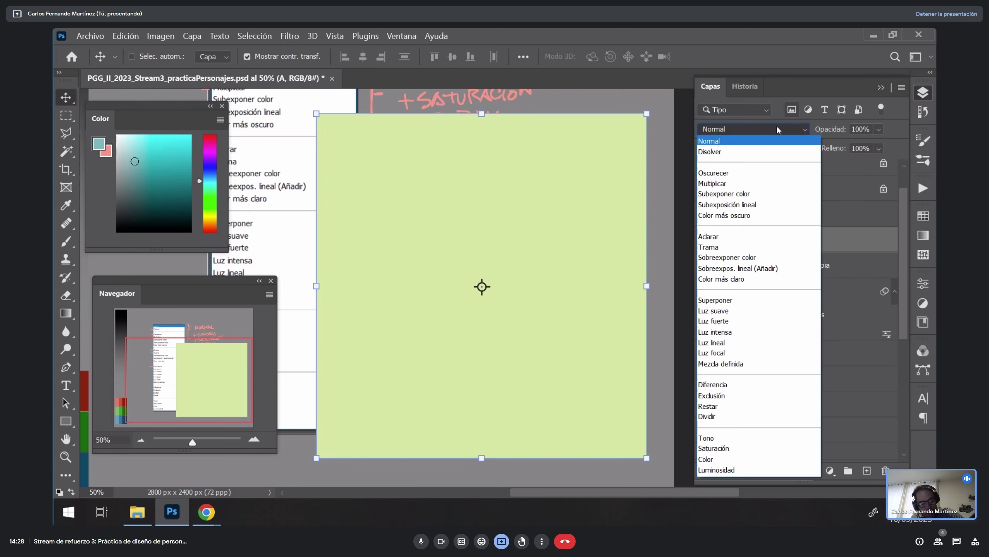
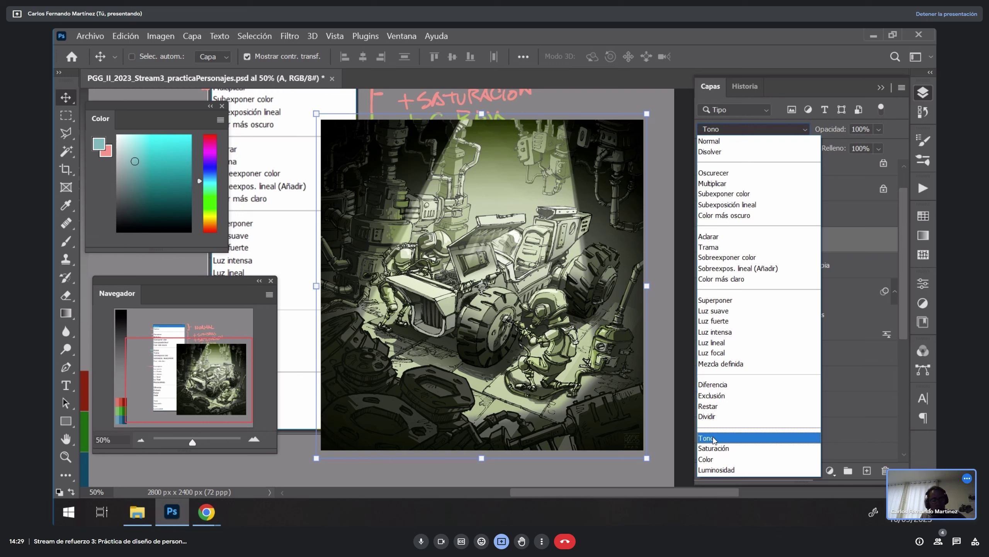
Step: Apply the Color blend mode to layer A, followed by the Saturación blend mode
{"action": "left_click", "coordinate": [716, 460]}
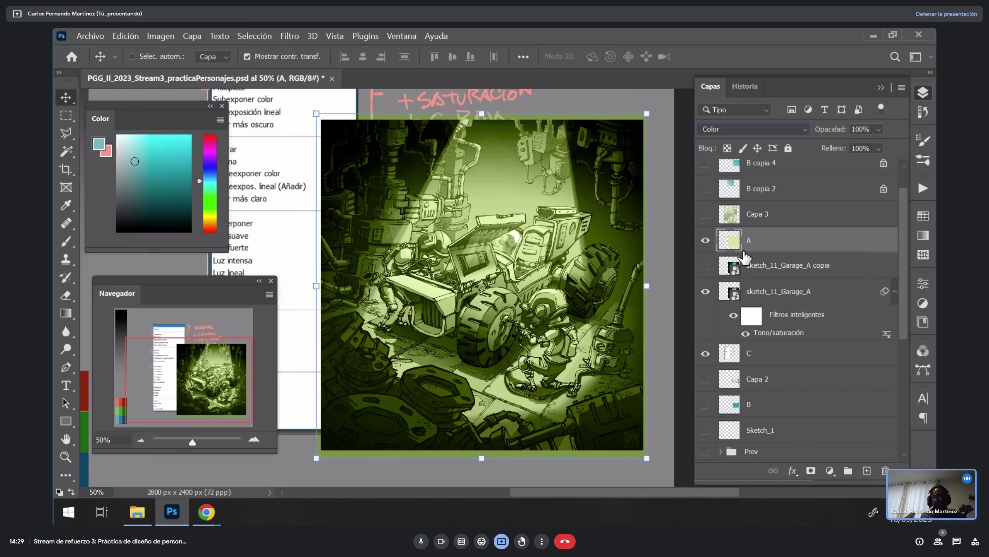
{"action": "left_click", "coordinate": [750, 129]}
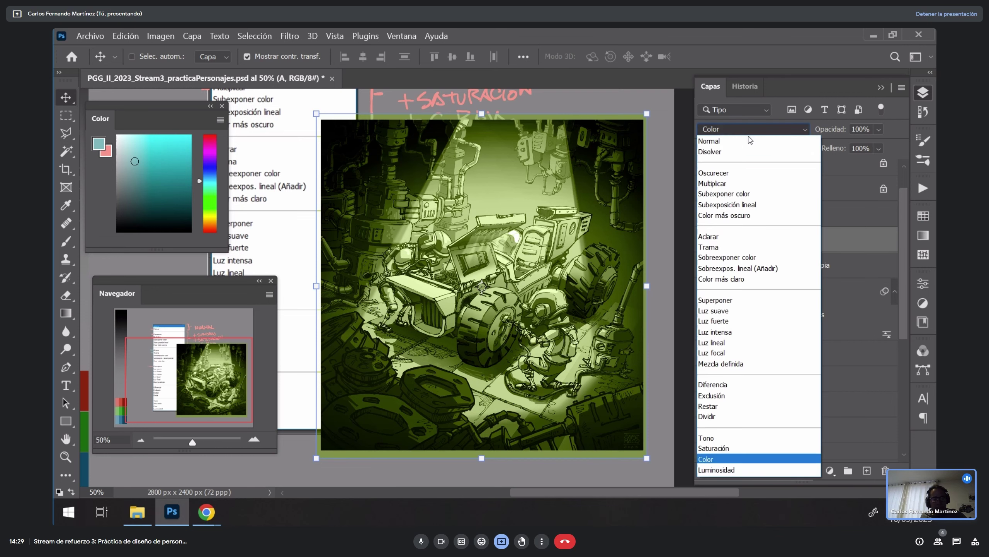
{"action": "left_click", "coordinate": [743, 451]}
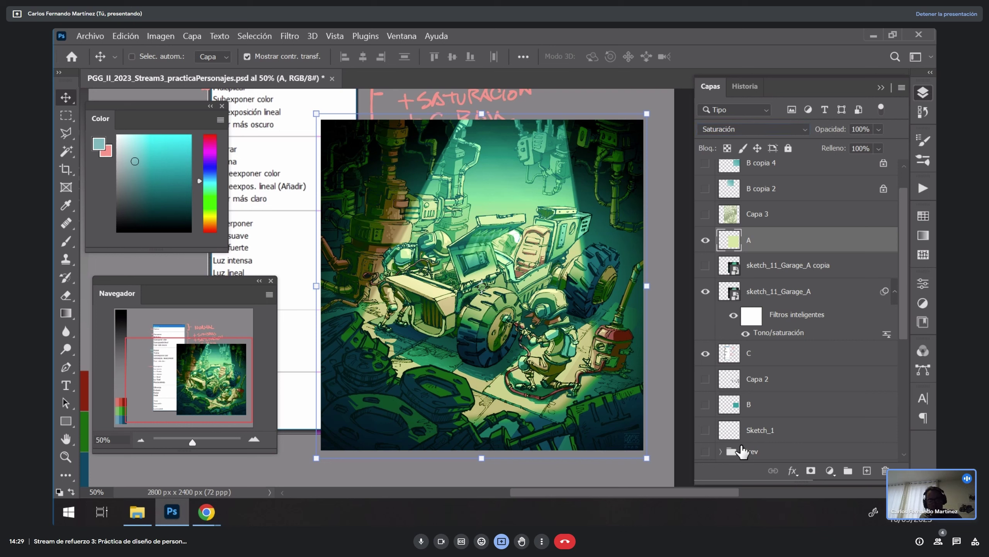
Step: Make layer A's light green more saturated with a Hue/Saturation adjustment, testing hue, saturation and lightness shifts over the artwork
{"action": "key", "text": "ctrl+u"}
{"action": "left_click_drag", "start_coordinate": [400, 88], "coordinate": [727, 46]}
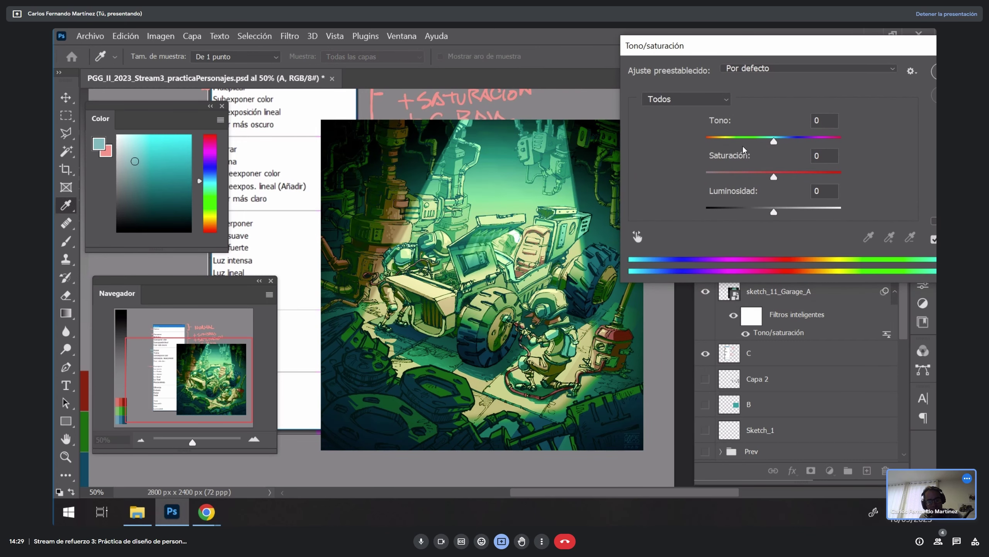
{"action": "left_click_drag", "start_coordinate": [776, 142], "coordinate": [726, 153]}
{"action": "left_click_drag", "start_coordinate": [777, 184], "coordinate": [813, 188]}
{"action": "mouse_move", "coordinate": [774, 213]}
{"action": "left_mouse_down"}
{"action": "mouse_move", "coordinate": [733, 215]}
{"action": "mouse_move", "coordinate": [784, 216]}
{"action": "mouse_move", "coordinate": [748, 212]}
{"action": "mouse_move", "coordinate": [762, 214]}
{"action": "left_mouse_up"}
{"action": "mouse_move", "coordinate": [814, 177]}
{"action": "left_mouse_down"}
{"action": "mouse_move", "coordinate": [713, 181]}
{"action": "mouse_move", "coordinate": [832, 186]}
{"action": "mouse_move", "coordinate": [755, 182]}
{"action": "mouse_move", "coordinate": [820, 179]}
{"action": "mouse_move", "coordinate": [804, 178]}
{"action": "left_mouse_up"}
{"action": "left_click_drag", "start_coordinate": [829, 52], "coordinate": [730, 63]}
{"action": "left_click", "coordinate": [709, 188]}
{"action": "left_click_drag", "start_coordinate": [627, 151], "coordinate": [767, 136]}
{"action": "left_click_drag", "start_coordinate": [775, 56], "coordinate": [742, 72]}
{"action": "left_click_drag", "start_coordinate": [710, 167], "coordinate": [641, 163]}
{"action": "left_click", "coordinate": [847, 96]}
Step: Set layer A's blend mode to Tono
{"action": "left_click", "coordinate": [752, 129]}
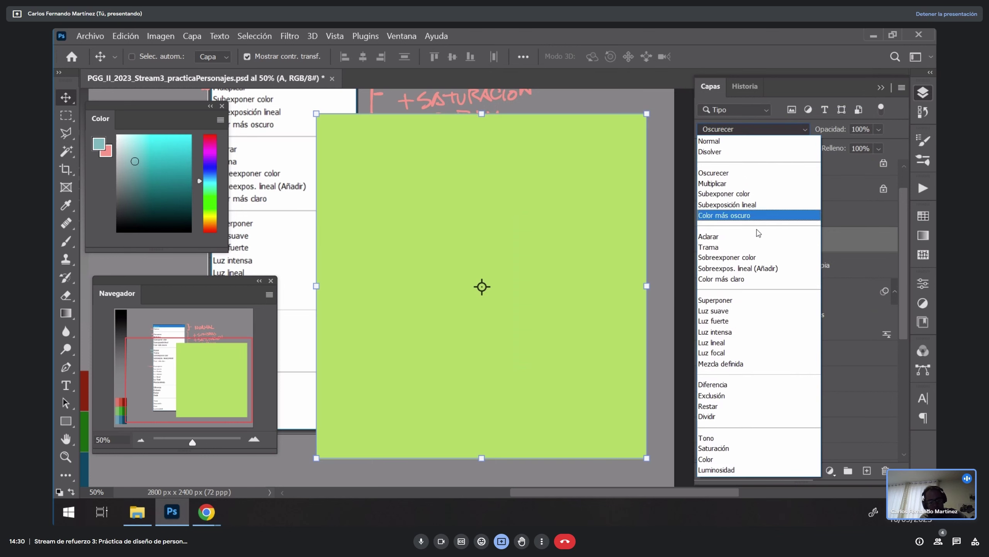
{"action": "left_click", "coordinate": [732, 439]}
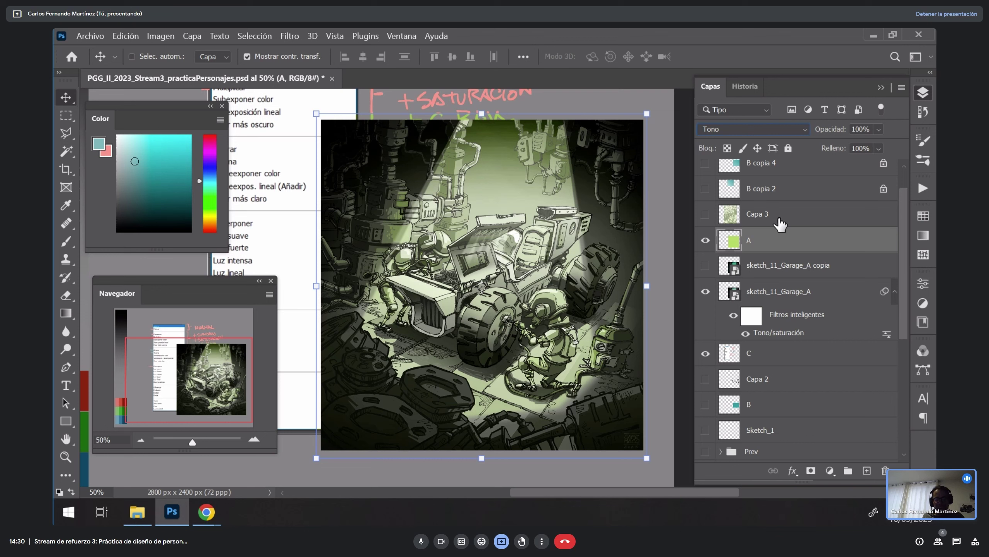
Step: Preview a hue shift of -180 on layer A with Hue/Saturation and discard the adjustment
{"action": "key", "text": "ctrl+u"}
{"action": "left_click_drag", "start_coordinate": [625, 69], "coordinate": [742, 70]}
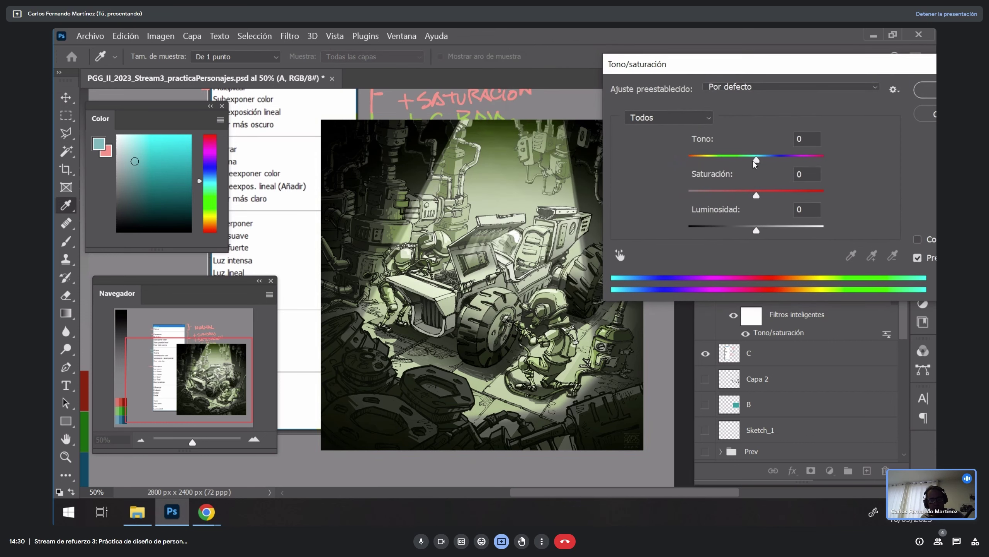
{"action": "mouse_move", "coordinate": [754, 159]}
{"action": "left_mouse_down"}
{"action": "mouse_move", "coordinate": [679, 161]}
{"action": "mouse_move", "coordinate": [786, 163]}
{"action": "mouse_move", "coordinate": [773, 168]}
{"action": "left_mouse_up"}
{"action": "key", "text": "ctrl+z"}
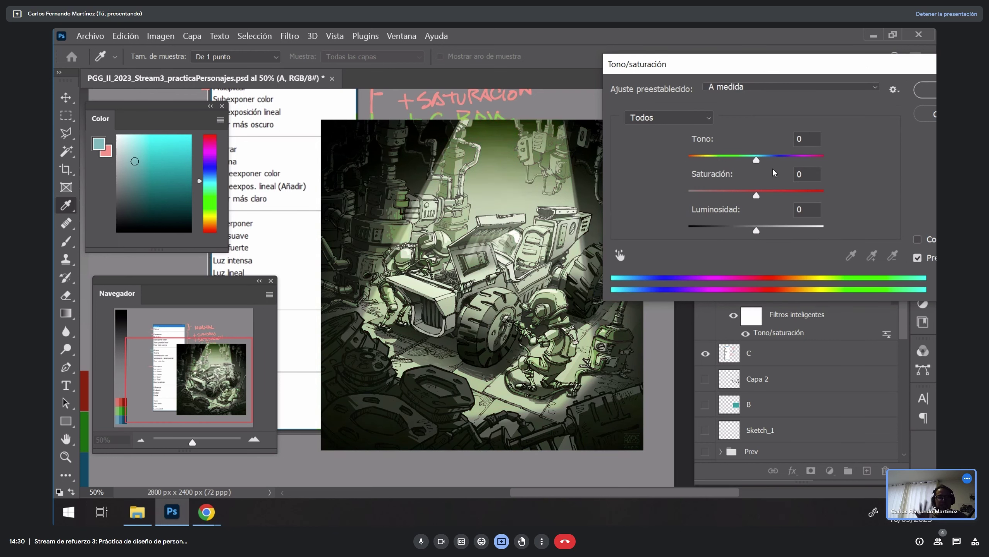
{"action": "left_click_drag", "start_coordinate": [759, 159], "coordinate": [675, 165]}
{"action": "left_click_drag", "start_coordinate": [849, 65], "coordinate": [732, 81]}
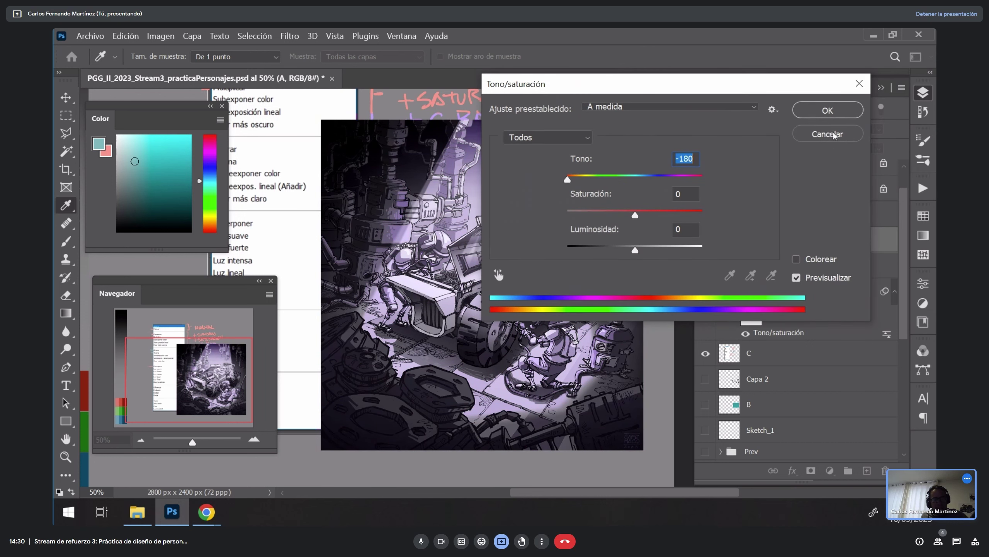
{"action": "left_click", "coordinate": [833, 133]}
Step: Set layer A's blend mode to Luminosidad and test lightness and opacity changes on it, returning the opacity to 100%
{"action": "left_click", "coordinate": [779, 129]}
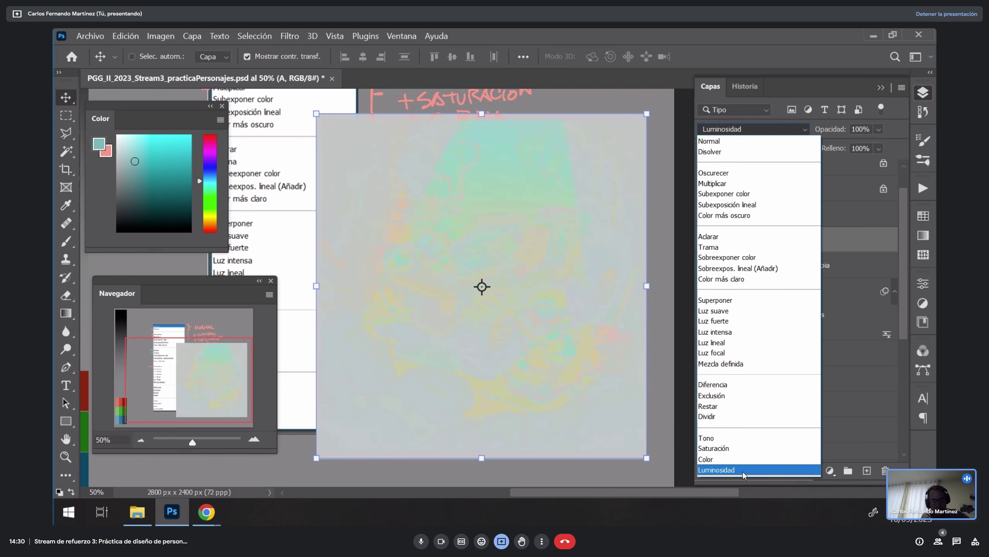
{"action": "left_click", "coordinate": [743, 470]}
{"action": "key", "text": "ctrl+u"}
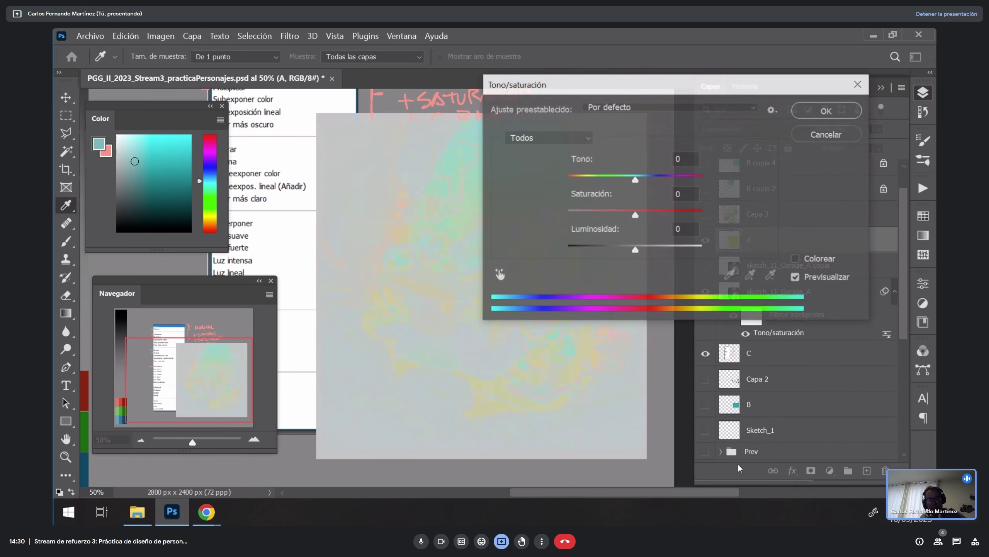
{"action": "left_click_drag", "start_coordinate": [680, 89], "coordinate": [736, 91]}
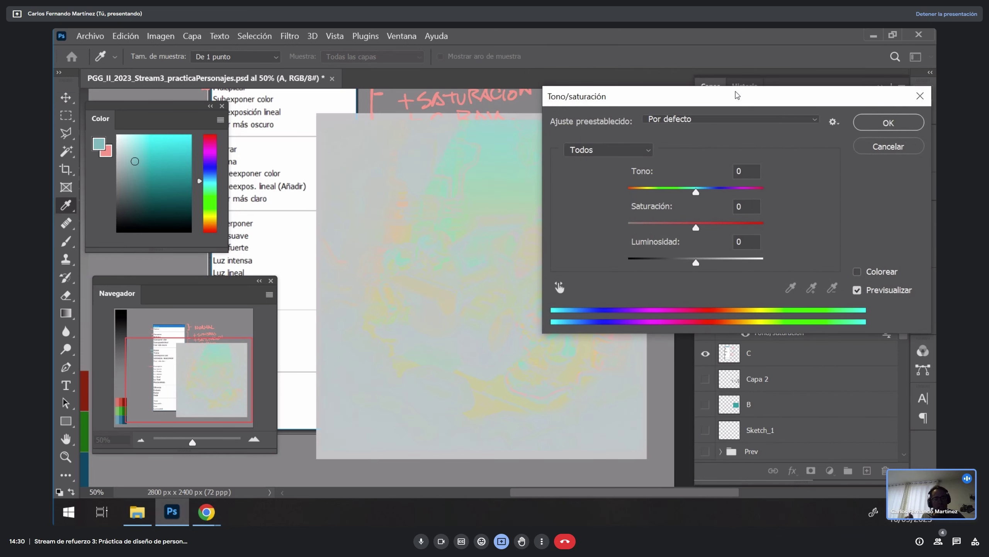
{"action": "mouse_move", "coordinate": [701, 260]}
{"action": "left_mouse_down"}
{"action": "mouse_move", "coordinate": [742, 263]}
{"action": "mouse_move", "coordinate": [643, 267]}
{"action": "mouse_move", "coordinate": [740, 267]}
{"action": "mouse_move", "coordinate": [688, 261]}
{"action": "mouse_move", "coordinate": [705, 260]}
{"action": "mouse_move", "coordinate": [698, 258]}
{"action": "left_mouse_up"}
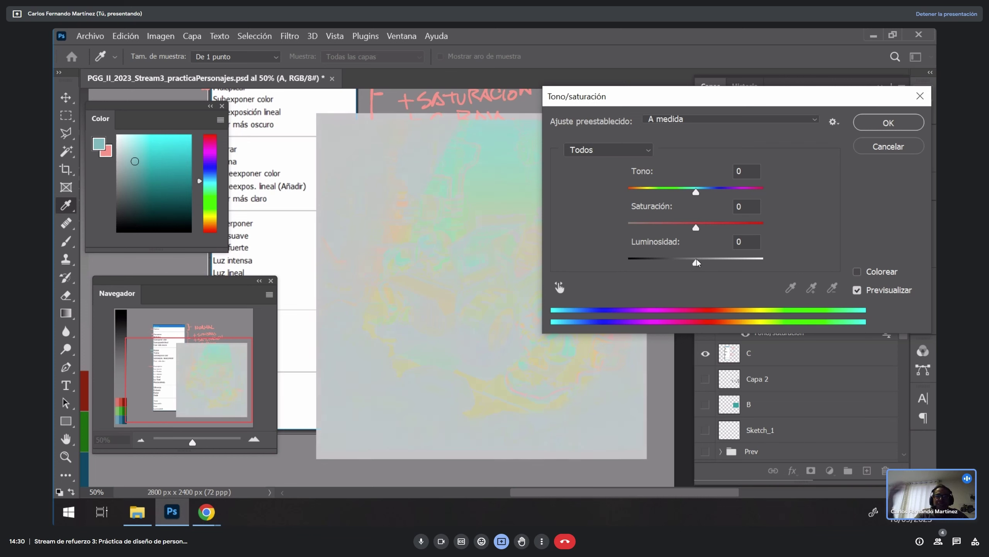
{"action": "left_click", "coordinate": [884, 123]}
{"action": "left_click", "coordinate": [879, 130]}
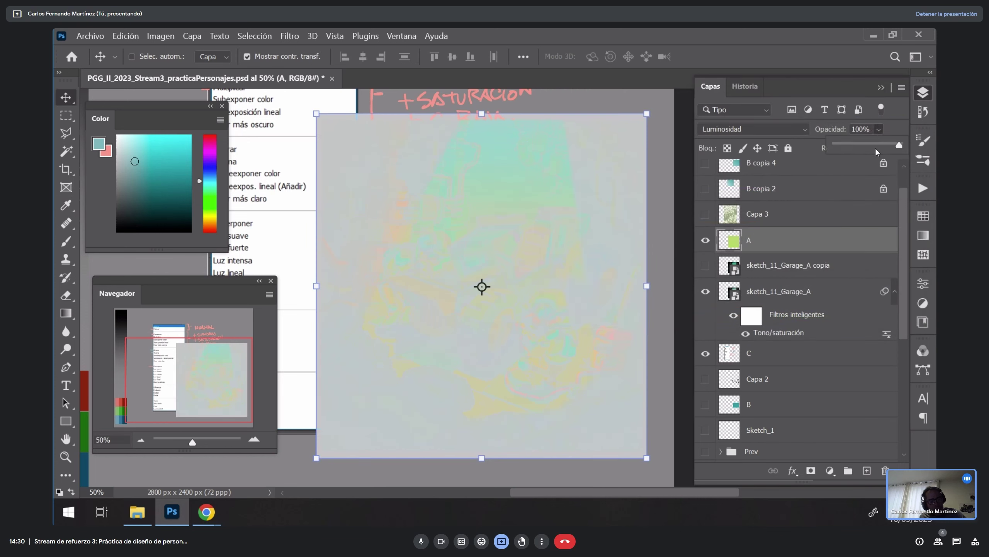
{"action": "left_click_drag", "start_coordinate": [893, 146], "coordinate": [871, 147]}
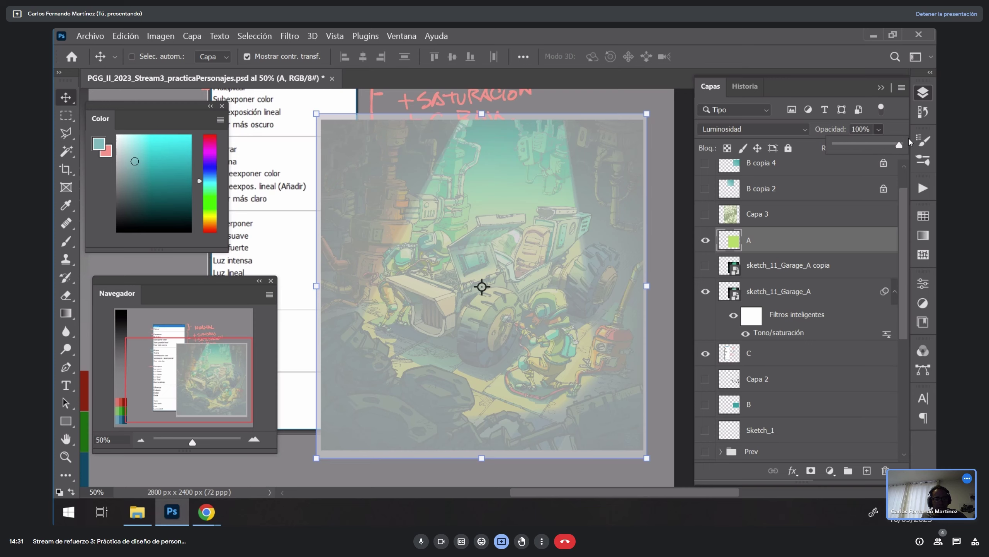
Step: Switch layer A's blend mode to Disolver and from there to Diferencia
{"action": "left_click", "coordinate": [749, 129]}
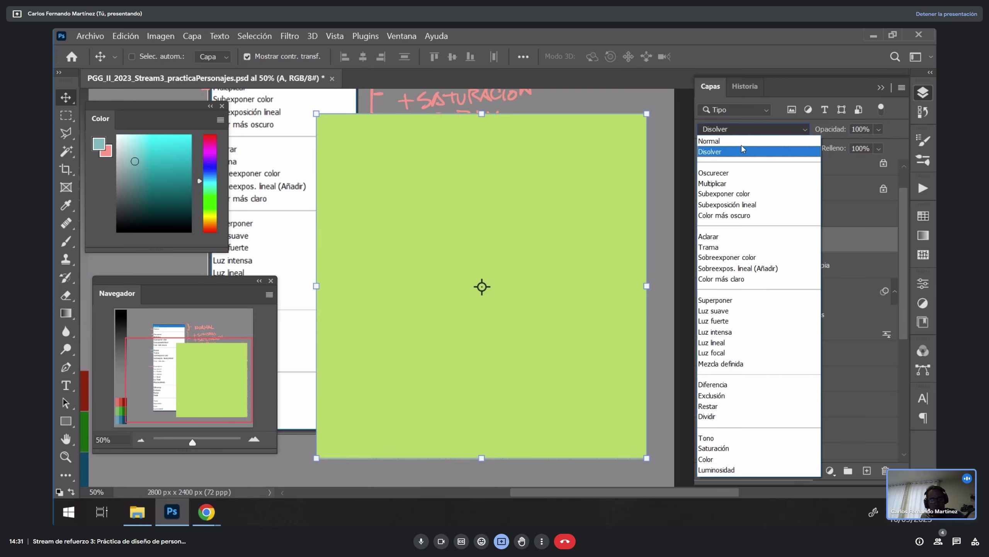
{"action": "left_click", "coordinate": [741, 150]}
{"action": "left_click", "coordinate": [768, 129]}
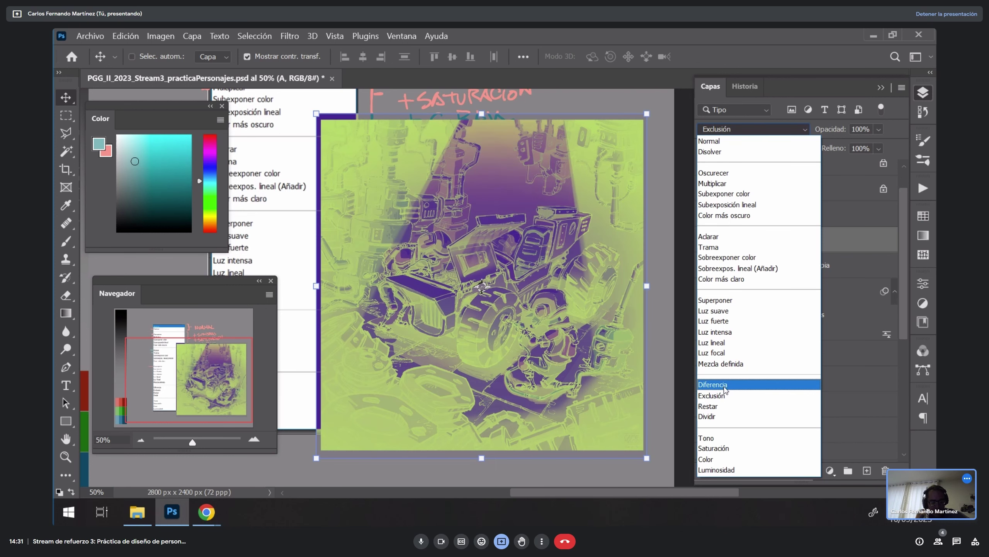
{"action": "left_click", "coordinate": [724, 386]}
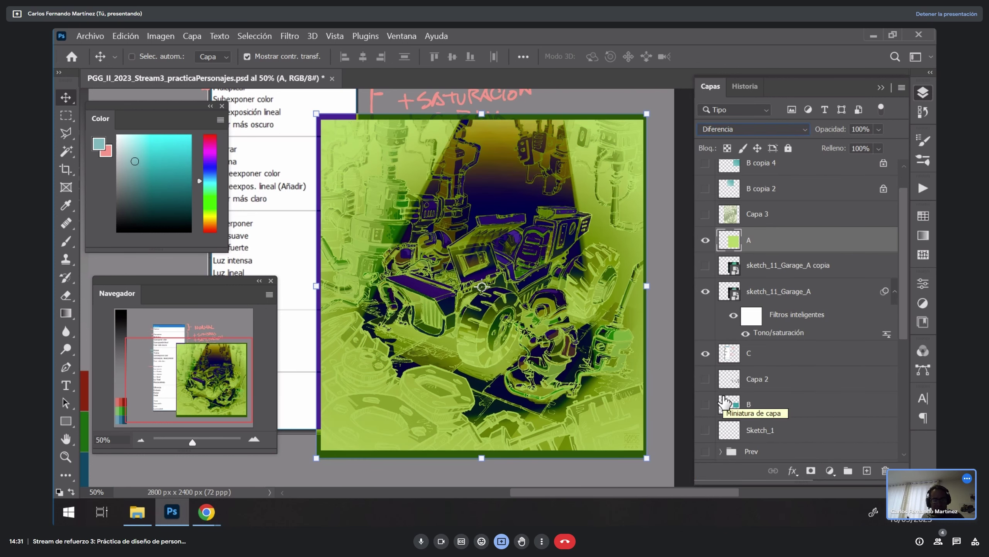
Step: Set layer A's blend mode to Color at 21% opacity and compare the artwork with the layer hidden and shown
{"action": "left_click", "coordinate": [763, 131]}
{"action": "left_click", "coordinate": [741, 460]}
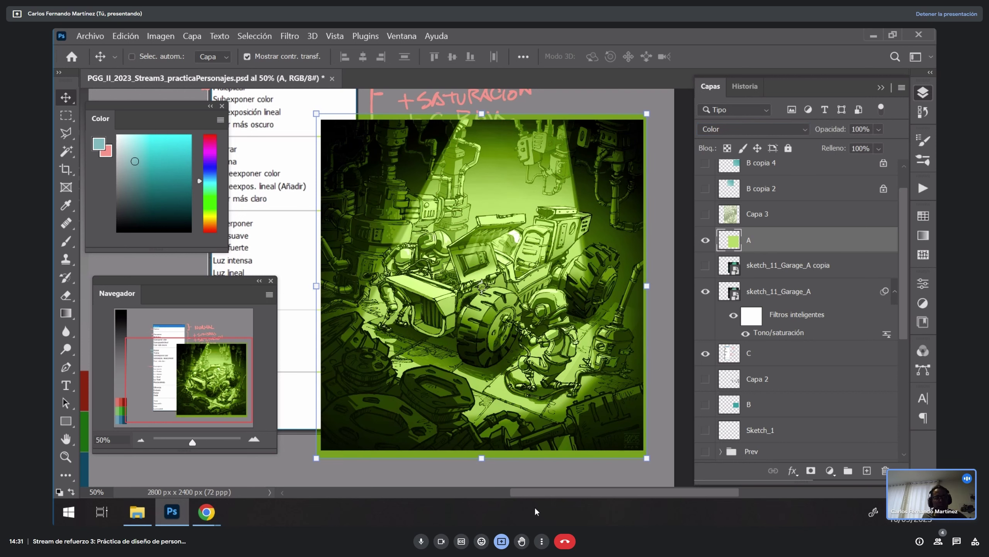
{"action": "left_click", "coordinate": [879, 129]}
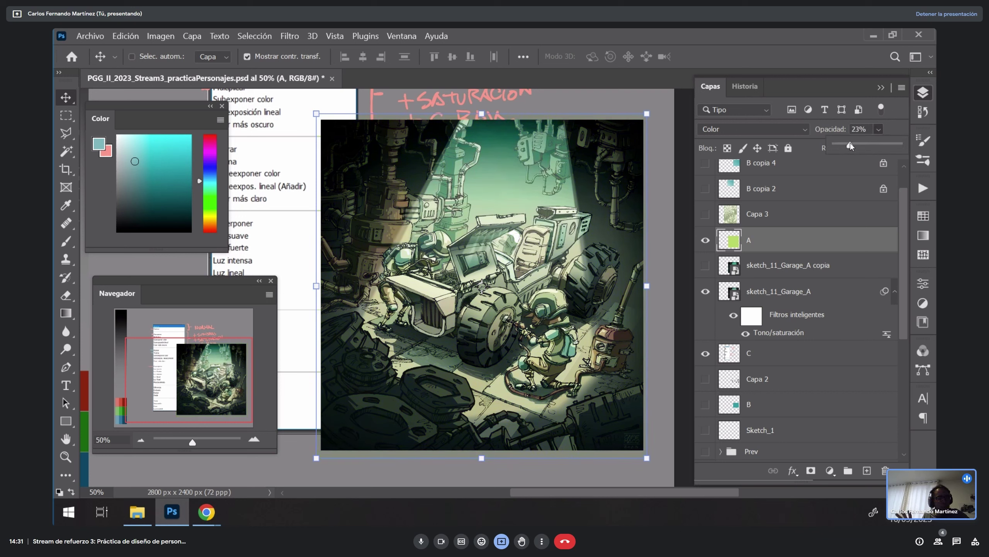
{"action": "left_click_drag", "start_coordinate": [850, 143], "coordinate": [848, 144]}
{"action": "left_click", "coordinate": [705, 242]}
{"action": "left_click", "coordinate": [705, 241]}
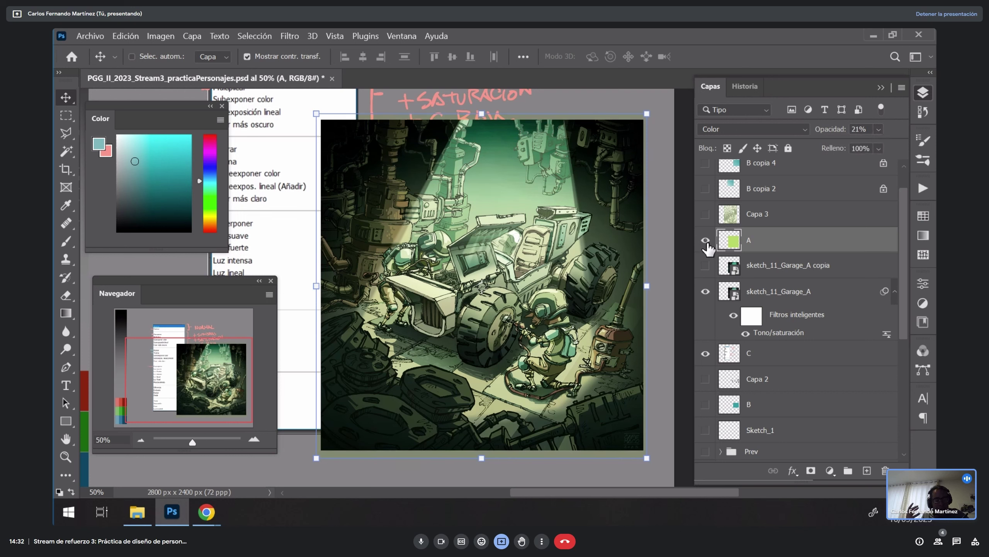
{"action": "left_click", "coordinate": [706, 240]}
{"action": "left_click", "coordinate": [705, 240]}
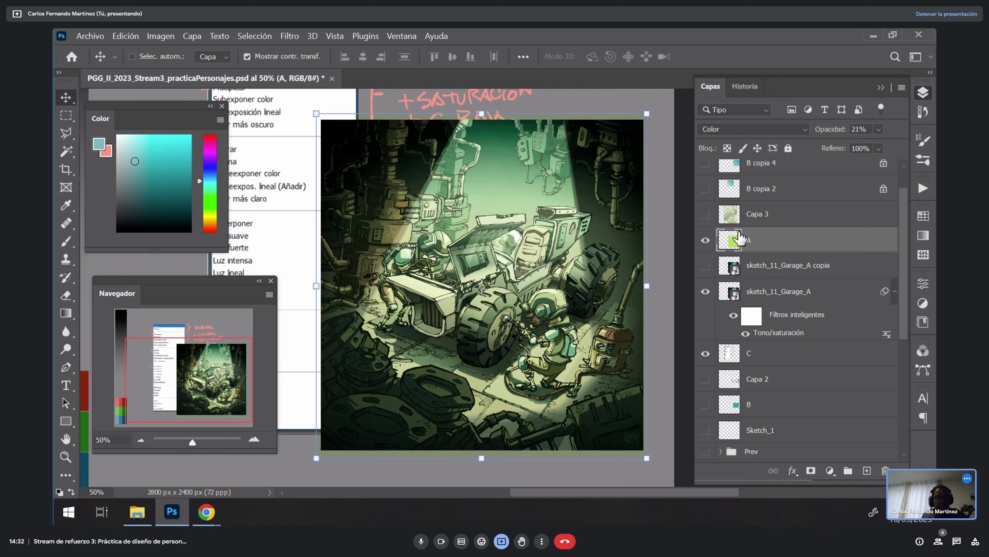
Step: Raise layer A's opacity to 32% and toggle its visibility to compare the green tint
{"action": "left_click", "coordinate": [879, 129]}
{"action": "left_click_drag", "start_coordinate": [849, 144], "coordinate": [858, 146]}
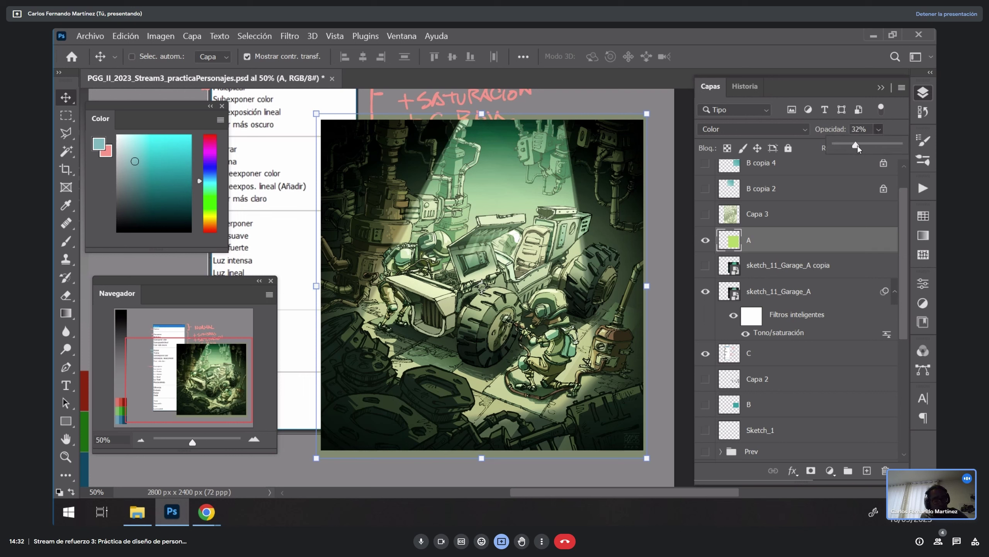
{"action": "left_click", "coordinate": [705, 240]}
{"action": "left_click", "coordinate": [706, 240]}
{"action": "left_click", "coordinate": [706, 240]}
{"action": "left_click", "coordinate": [705, 240]}
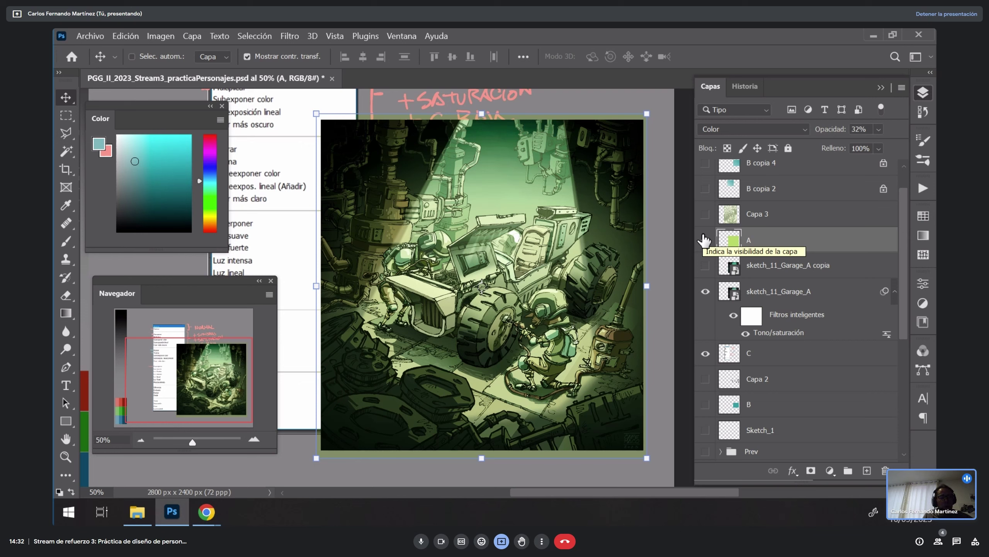
Step: Restore layer A's opacity to 100% and change its blend mode to Diferencia
{"action": "left_click", "coordinate": [879, 129]}
{"action": "left_click_drag", "start_coordinate": [856, 144], "coordinate": [902, 145]}
{"action": "left_click", "coordinate": [790, 132]}
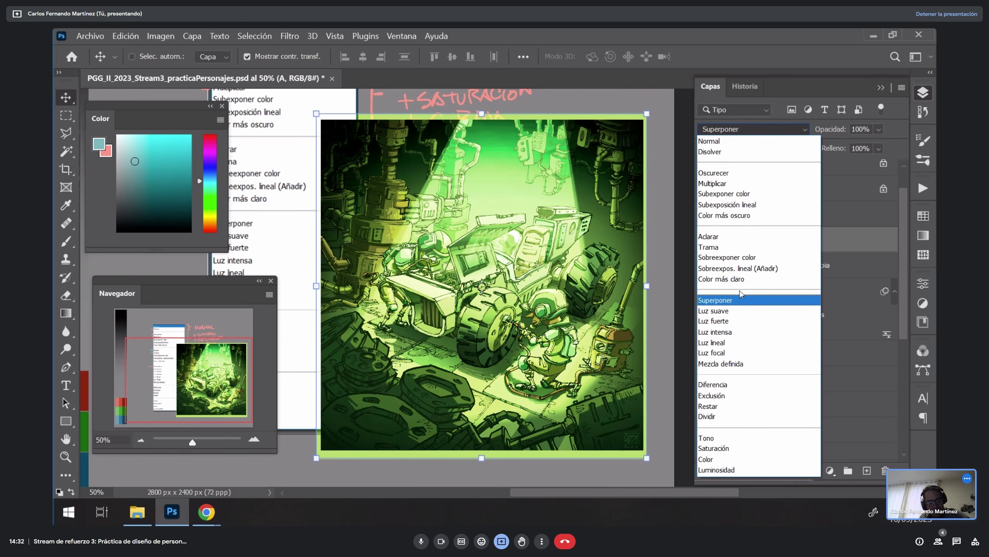
{"action": "left_click", "coordinate": [738, 384]}
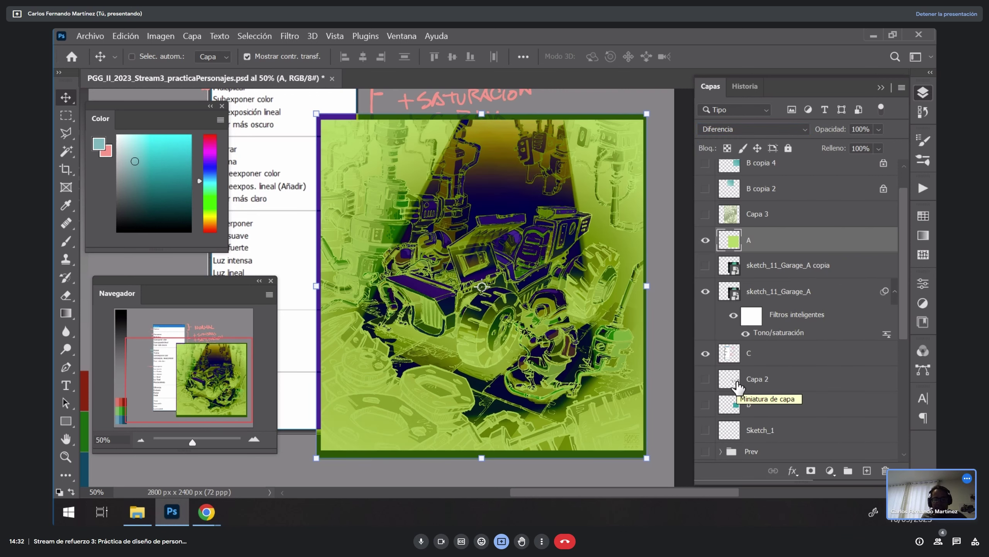
Step: Preview Exclusión, keep Diferencia on layer A, and compare the artwork with the layer hidden and shown
{"action": "left_click", "coordinate": [751, 129]}
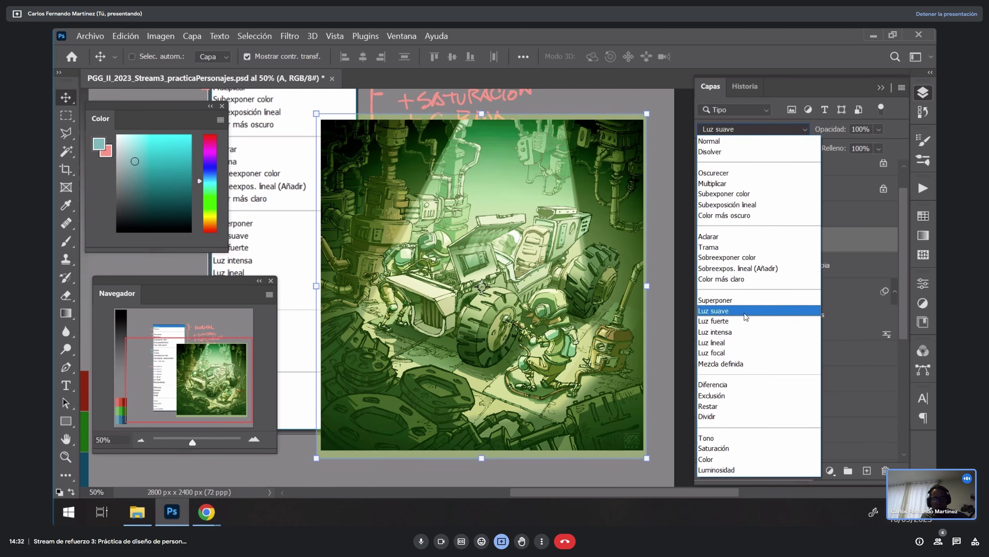
{"action": "left_click", "coordinate": [741, 385]}
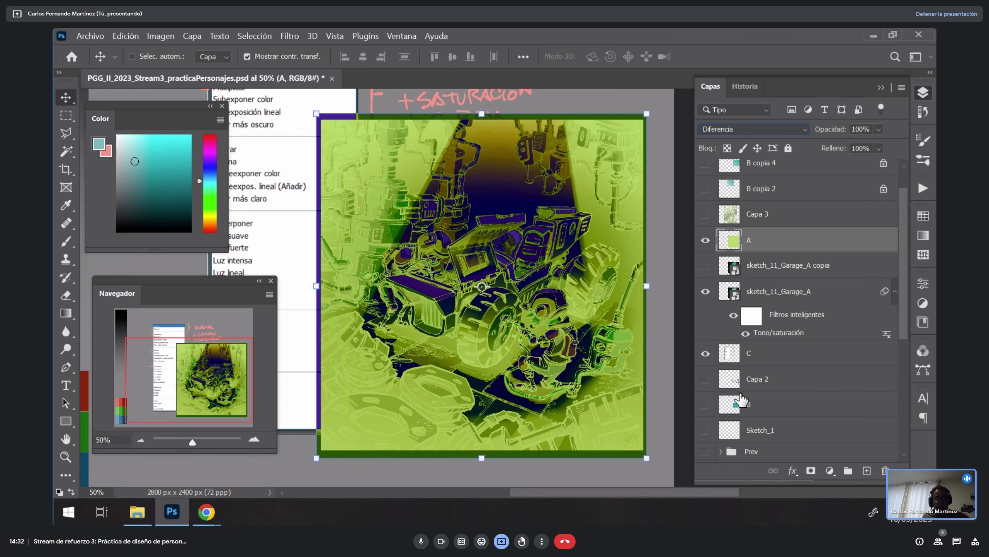
{"action": "left_click", "coordinate": [706, 241]}
{"action": "left_click", "coordinate": [705, 241]}
Step: Set layer A's blend mode to Exclusión and toggle its visibility to compare the effect
{"action": "left_click", "coordinate": [756, 129]}
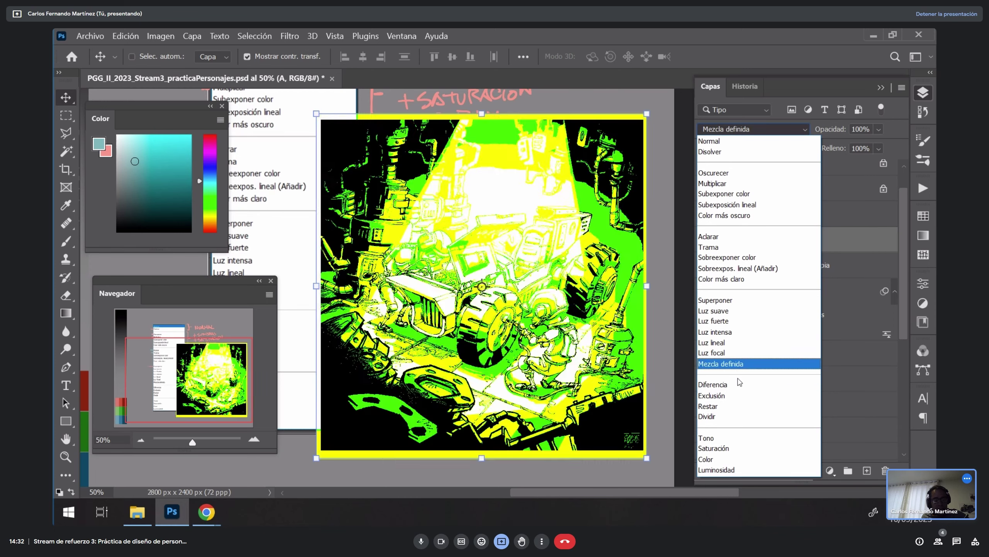
{"action": "left_click", "coordinate": [725, 395]}
{"action": "left_click", "coordinate": [706, 241]}
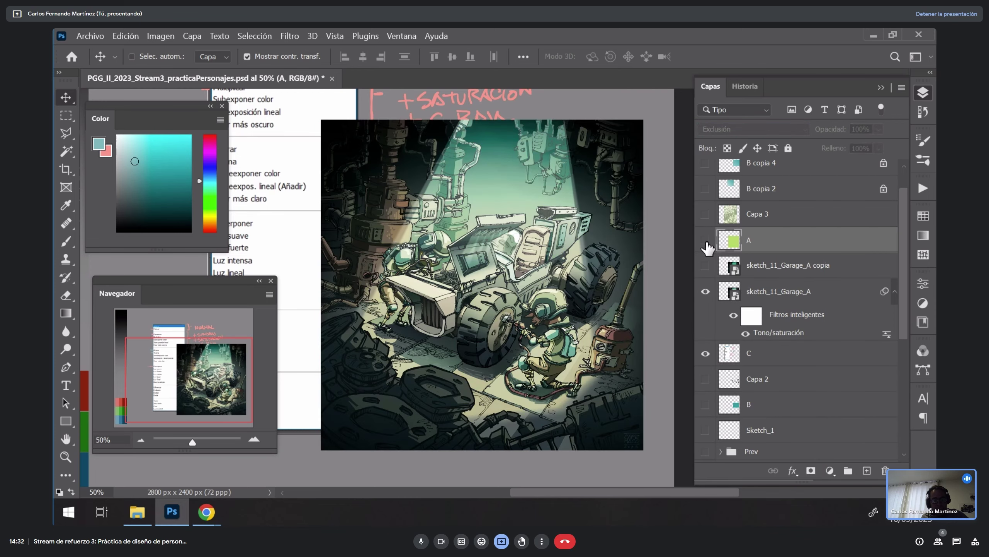
{"action": "left_click", "coordinate": [705, 241]}
Step: Set layer A's blend mode to Restar and toggle its visibility to compare the effect
{"action": "left_click", "coordinate": [746, 130]}
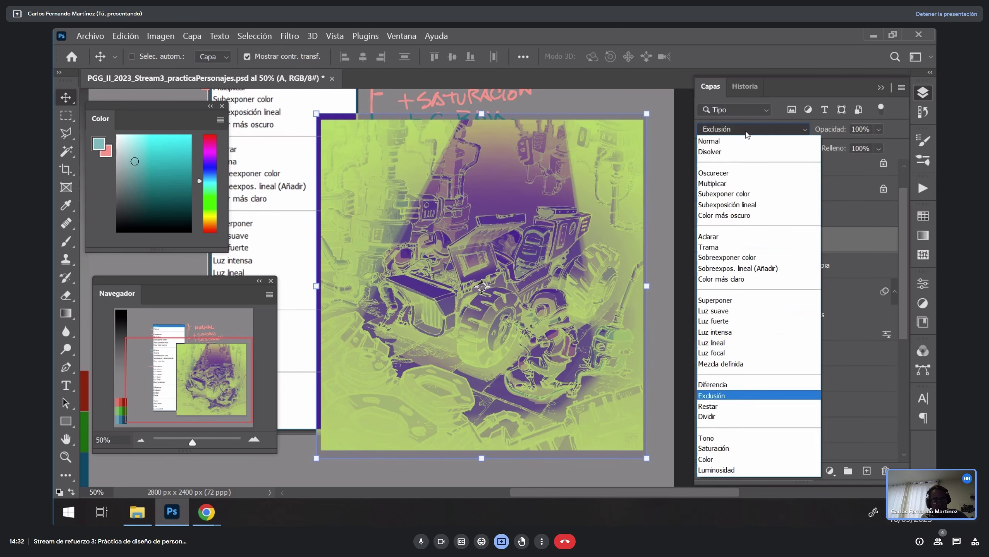
{"action": "left_click", "coordinate": [709, 405]}
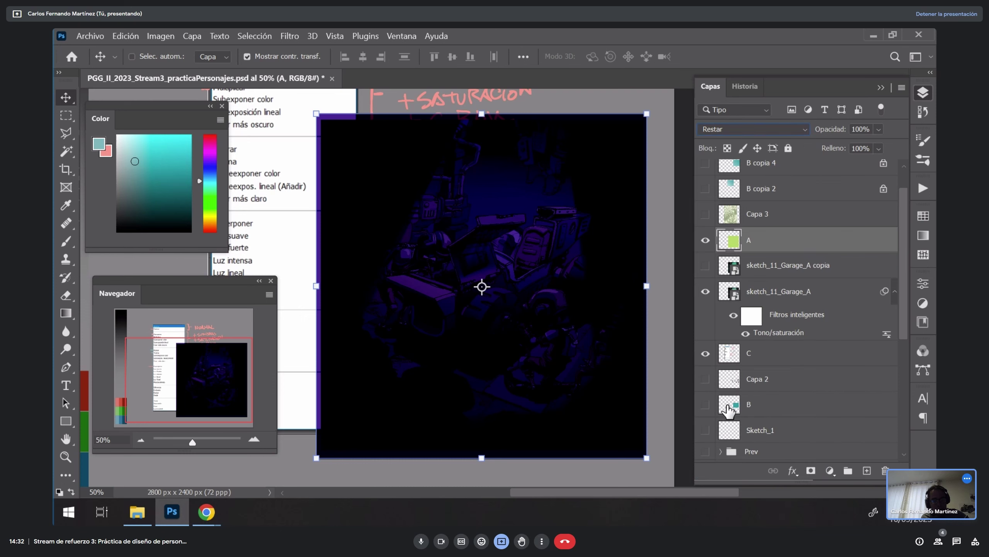
{"action": "left_click", "coordinate": [705, 240]}
{"action": "left_click", "coordinate": [705, 240]}
Step: Set layer A's blend mode to Dividir and toggle its visibility repeatedly to compare the effect
{"action": "left_click", "coordinate": [775, 127]}
{"action": "left_click", "coordinate": [730, 418]}
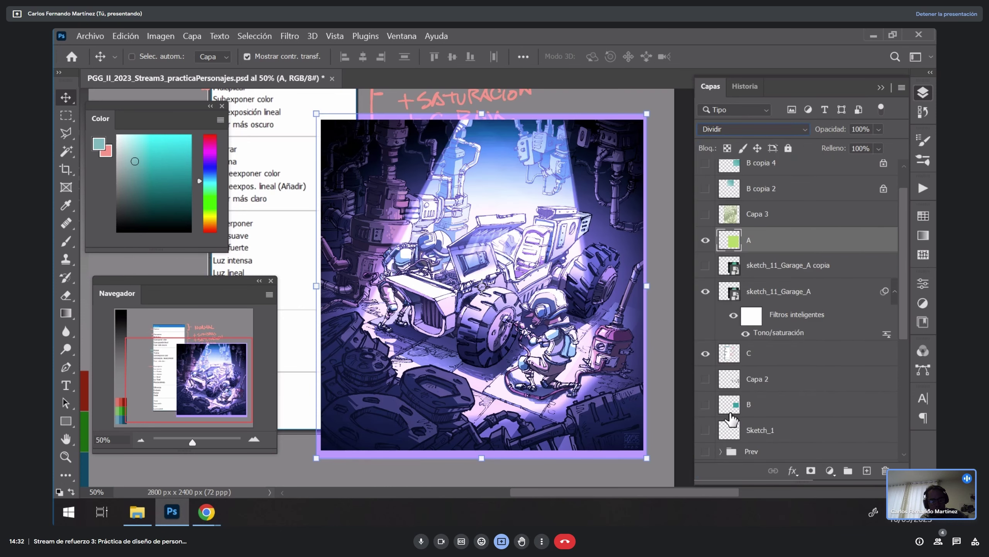
{"action": "left_click", "coordinate": [705, 241]}
{"action": "left_click", "coordinate": [705, 240]}
{"action": "left_click", "coordinate": [706, 240]}
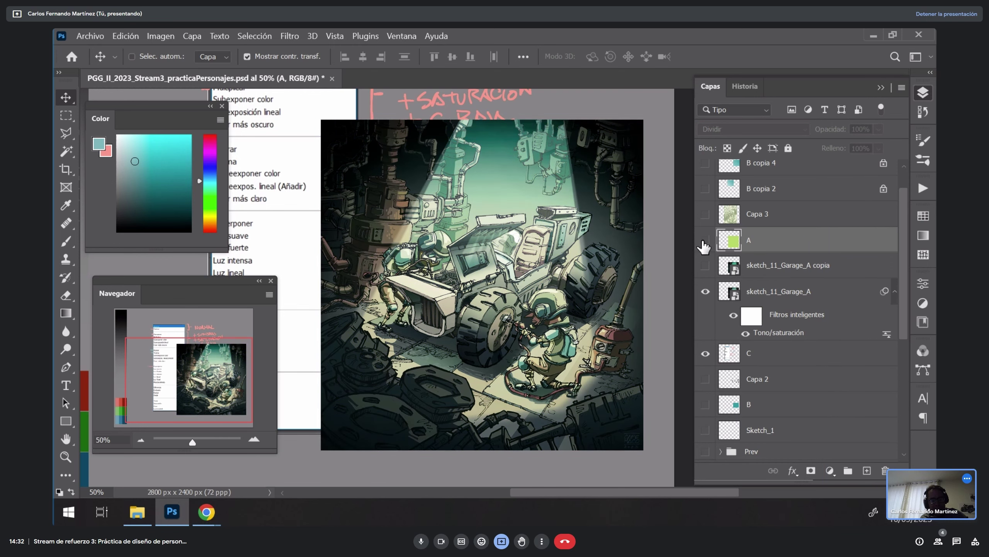
{"action": "left_click", "coordinate": [705, 240]}
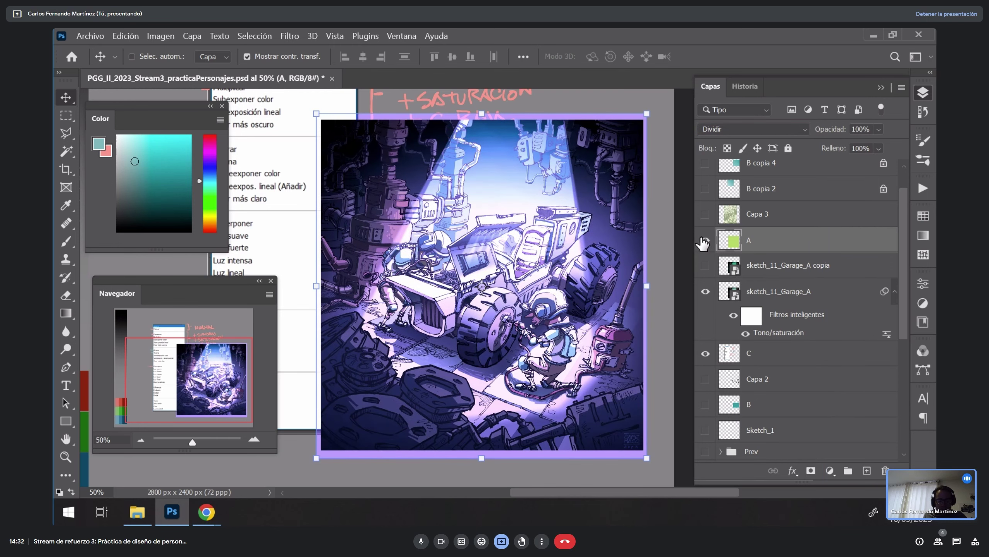
Step: Preview layer A at 71% opacity in Dividir mode and restore its opacity to 100%
{"action": "left_click", "coordinate": [879, 129]}
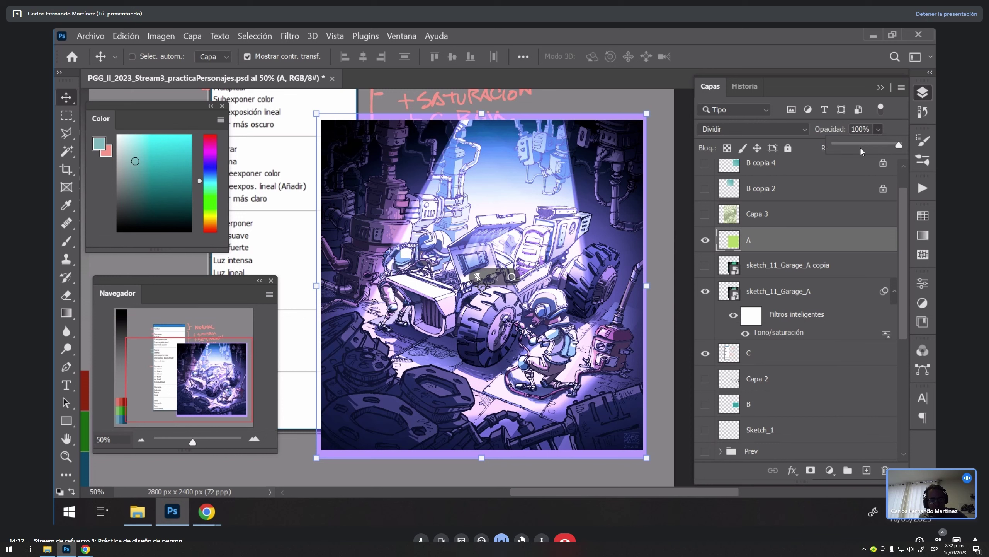
{"action": "left_click", "coordinate": [880, 145]}
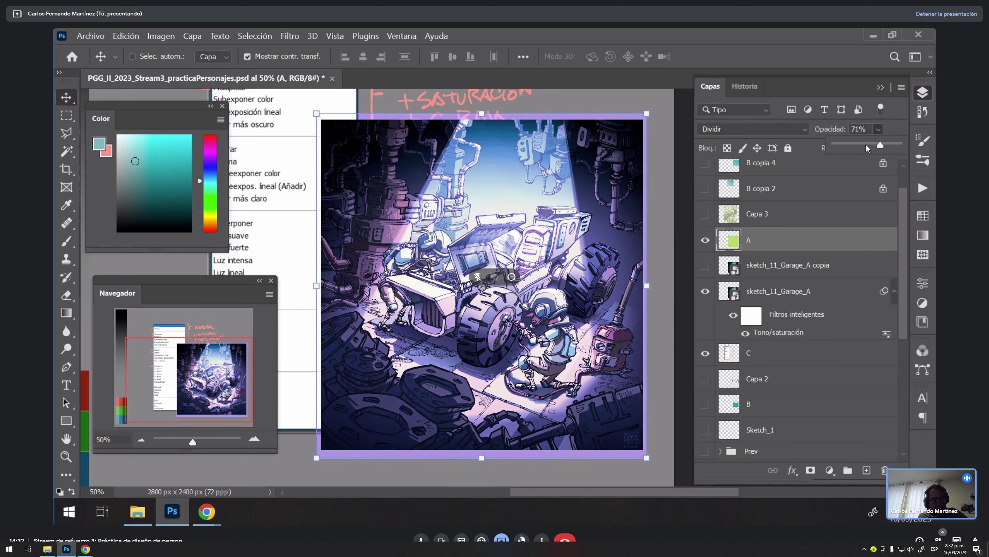
{"action": "left_click_drag", "start_coordinate": [867, 147], "coordinate": [909, 135]}
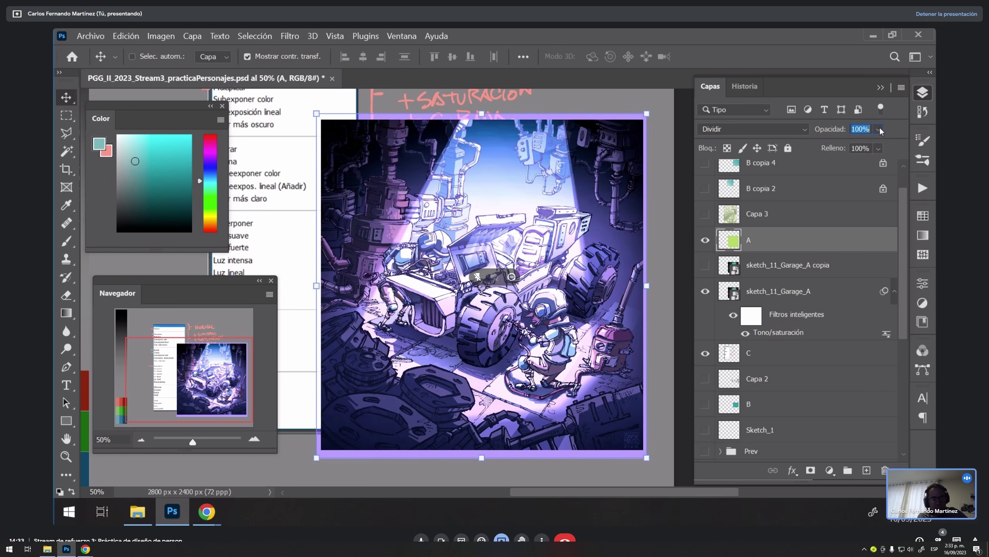
Step: Set layer A's blend mode to Diferencia
{"action": "left_click", "coordinate": [779, 129]}
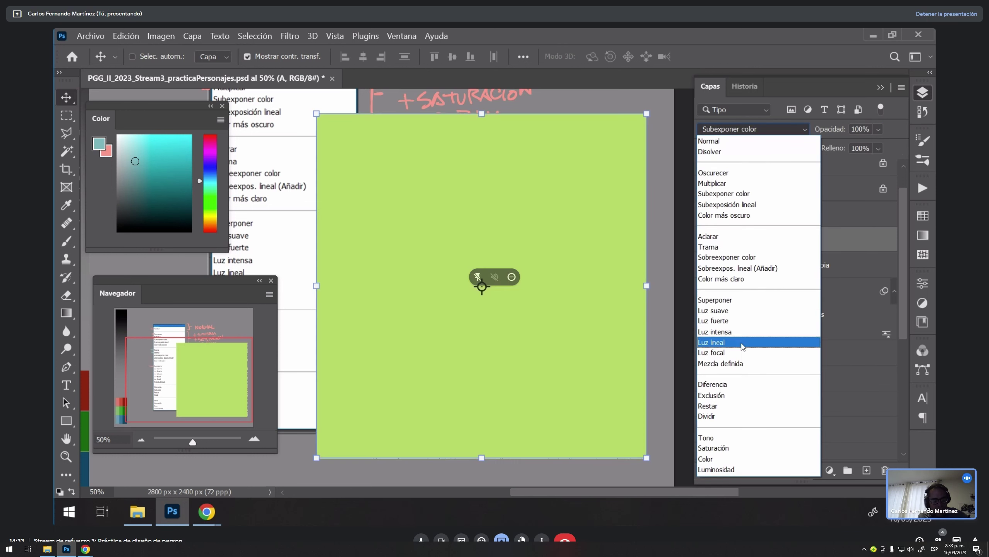
{"action": "left_click", "coordinate": [732, 385]}
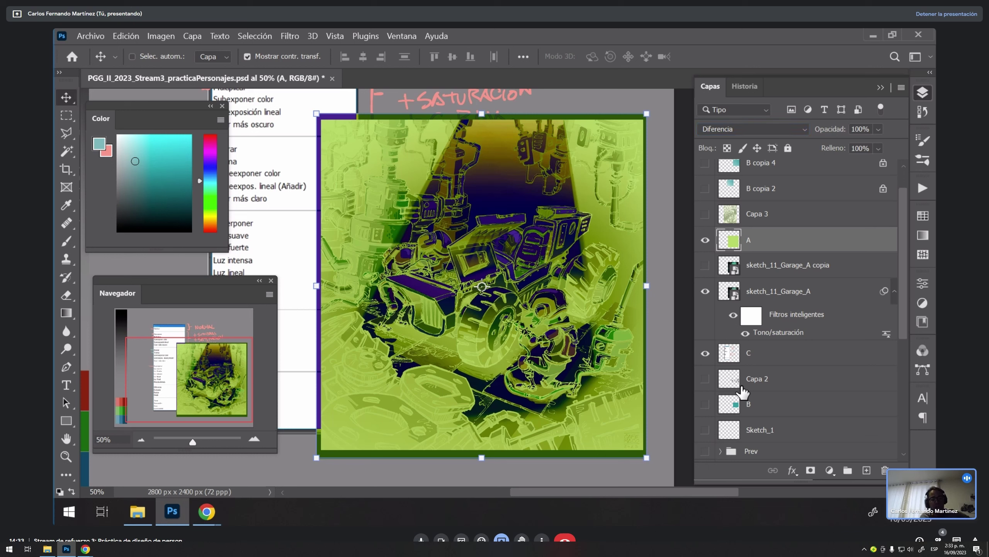
{"action": "double_click", "coordinate": [779, 332]}
{"action": "left_click_drag", "start_coordinate": [695, 191], "coordinate": [667, 181]}
{"action": "key", "text": "Escape"}
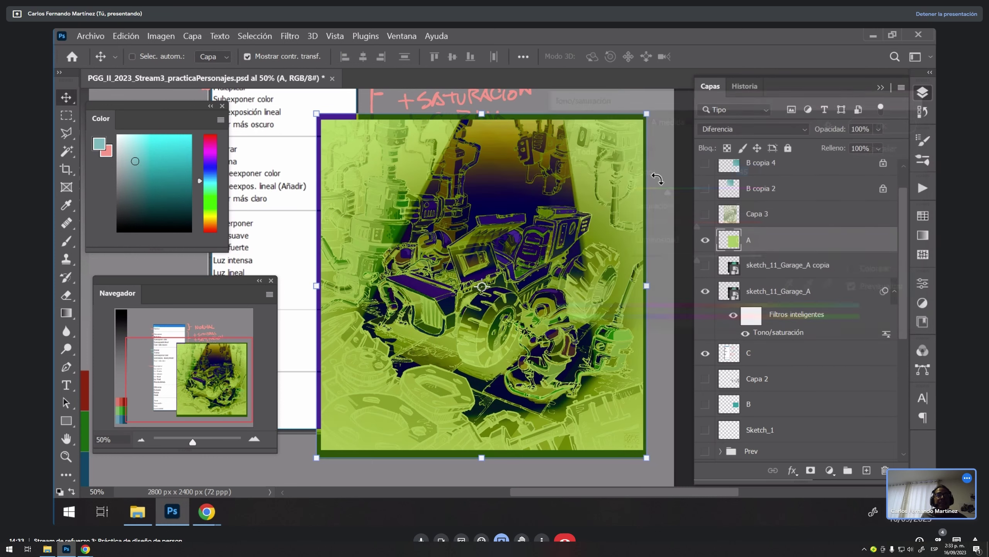
Step: Toggle layer A's visibility to compare the garage artwork with and without the Diferencia effect
{"action": "left_click", "coordinate": [705, 239]}
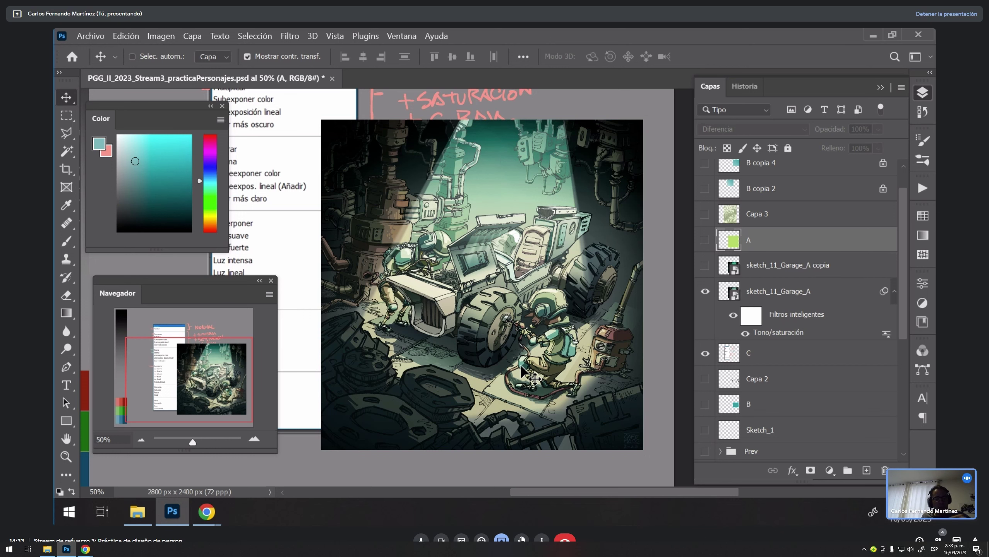
{"action": "left_click", "coordinate": [705, 240]}
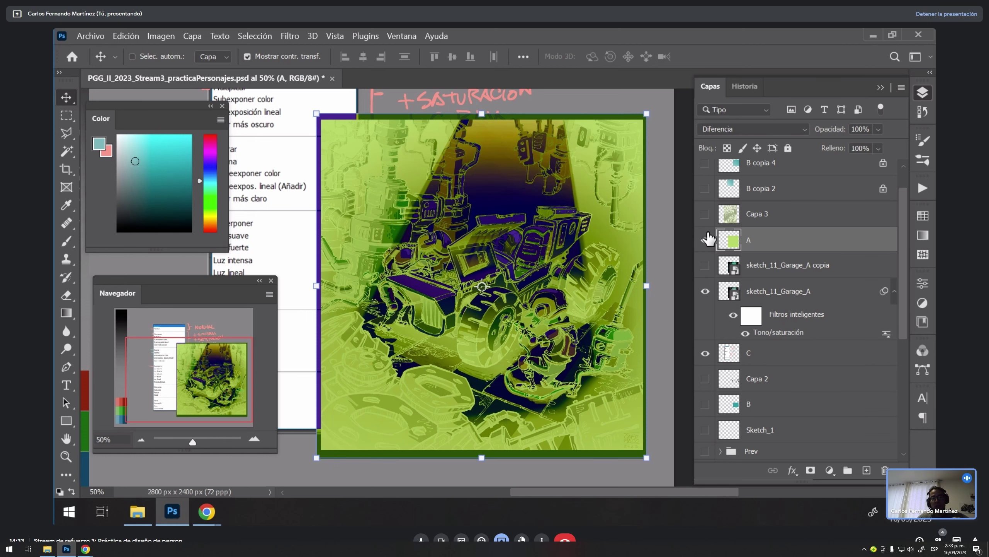
{"action": "left_click", "coordinate": [705, 239]}
{"action": "left_click", "coordinate": [705, 240]}
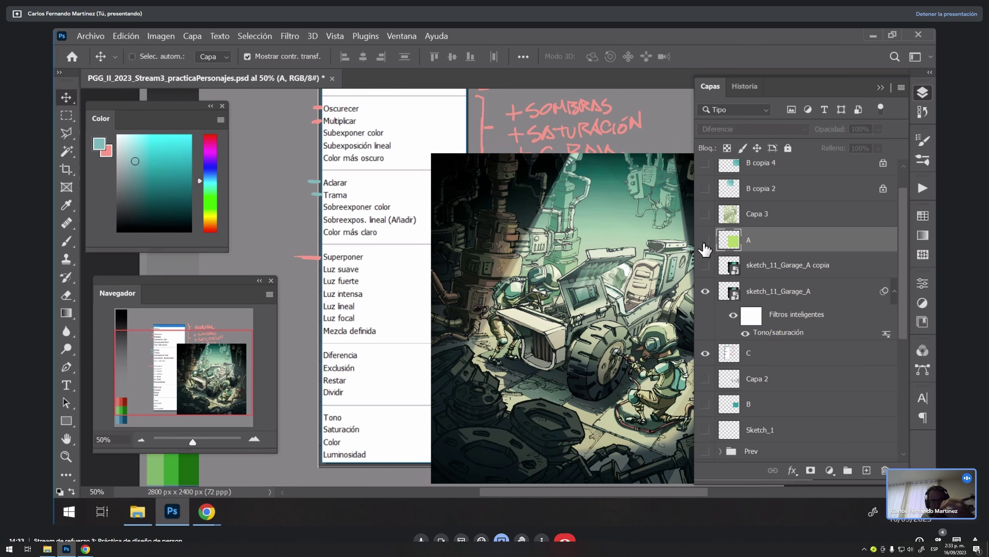
Step: Hide the sketch_11_Garage_A artwork and make layer C active for annotating with the Brush tool
{"action": "left_click", "coordinate": [706, 291]}
{"action": "left_click_drag", "start_coordinate": [517, 327], "coordinate": [588, 259]}
{"action": "left_click", "coordinate": [755, 347]}
{"action": "key", "text": "b"}
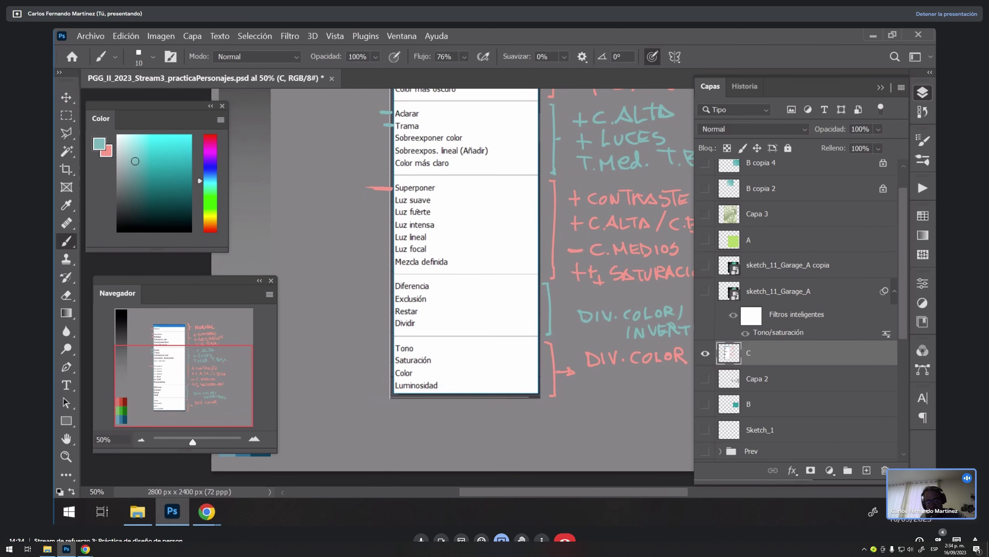
Step: Mark Color and Saturación in the blend-mode chart with short pink brush strokes beside their names
{"action": "left_click", "coordinate": [393, 311], "text": "ctrl"}
{"action": "left_click_drag", "start_coordinate": [424, 153], "coordinate": [505, 150]}
{"action": "left_click_drag", "start_coordinate": [508, 256], "coordinate": [446, 259]}
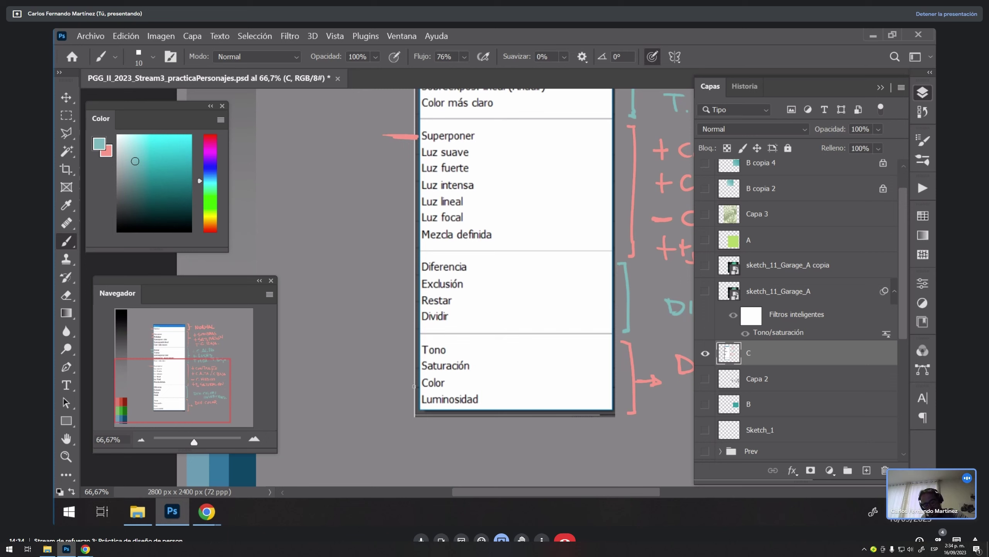
{"action": "key", "text": "x"}
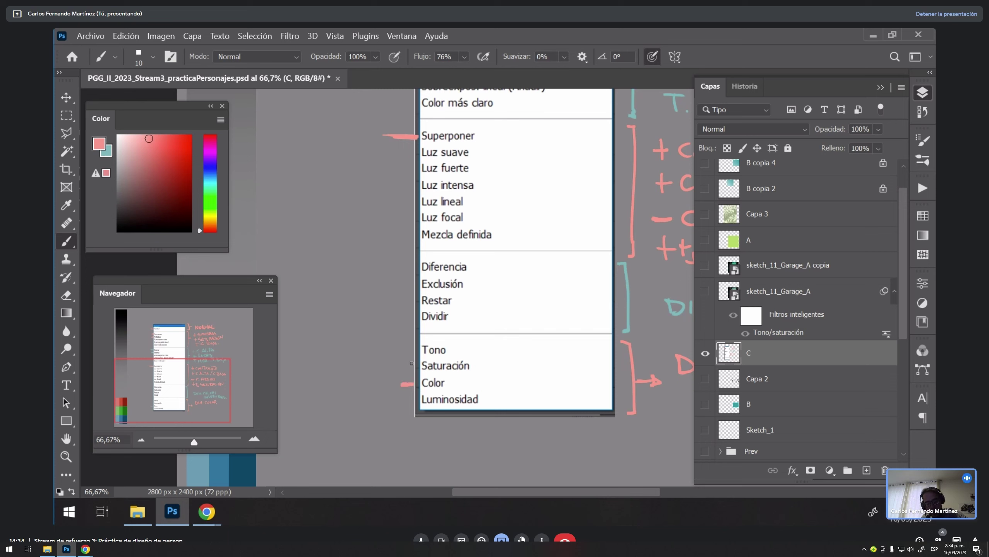
{"action": "left_click_drag", "start_coordinate": [408, 363], "coordinate": [401, 364]}
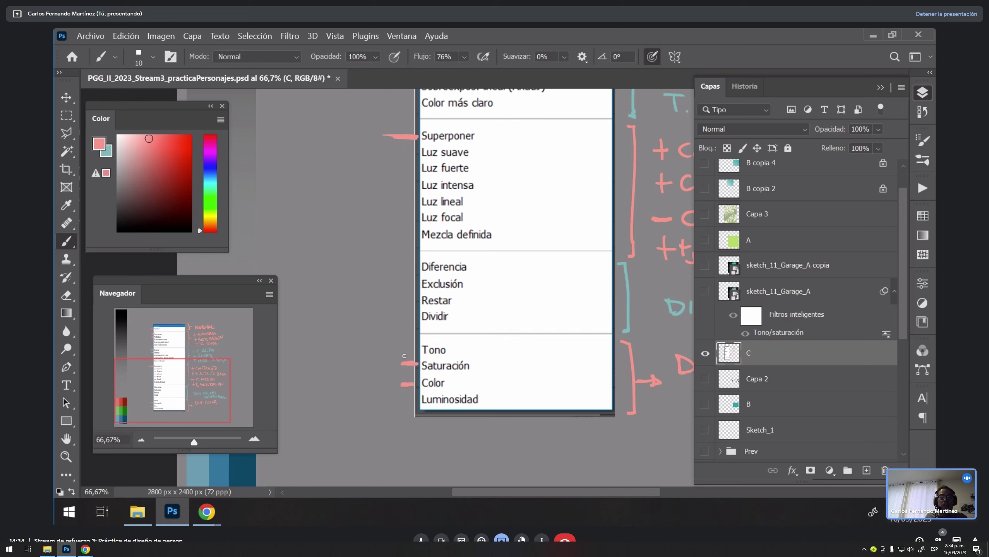
Step: Try to bracket the DIV. COLOR/INVERTIDAS and DIV. COLOR notes together with one pink brush stroke
{"action": "key", "text": "ctrl+space"}
{"action": "left_click", "coordinate": [622, 246], "text": "alt"}
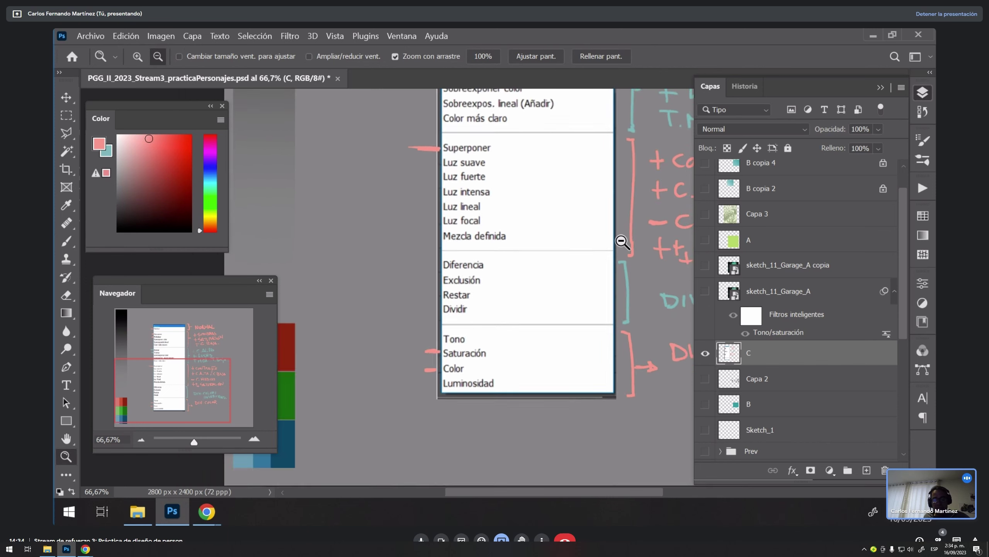
{"action": "left_click", "coordinate": [622, 246], "text": "alt"}
{"action": "mouse_move", "coordinate": [614, 263]}
{"action": "left_mouse_down"}
{"action": "mouse_move", "coordinate": [563, 296]}
{"action": "mouse_move", "coordinate": [507, 404]}
{"action": "left_mouse_up"}
{"action": "left_click_drag", "start_coordinate": [570, 334], "coordinate": [612, 254]}
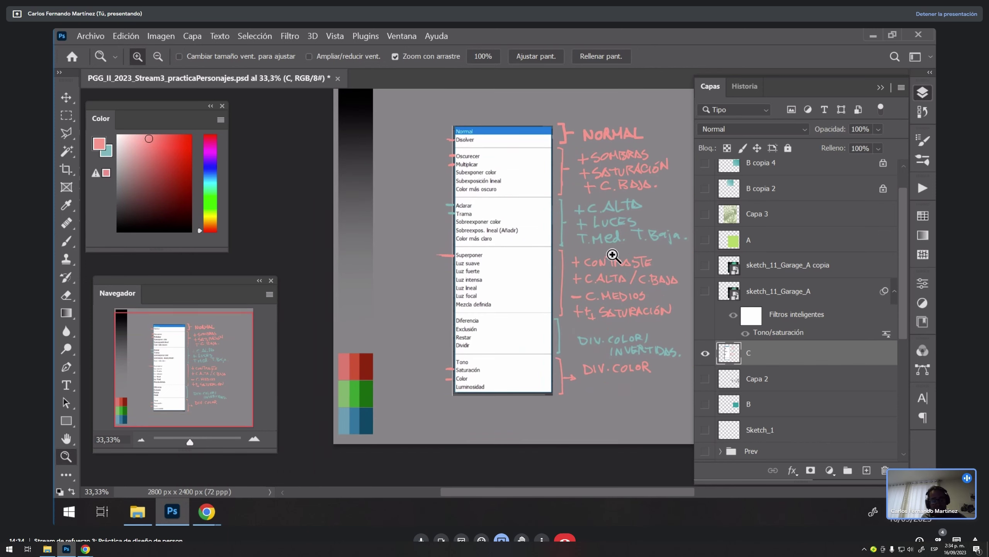
{"action": "left_click_drag", "start_coordinate": [653, 283], "coordinate": [578, 267]}
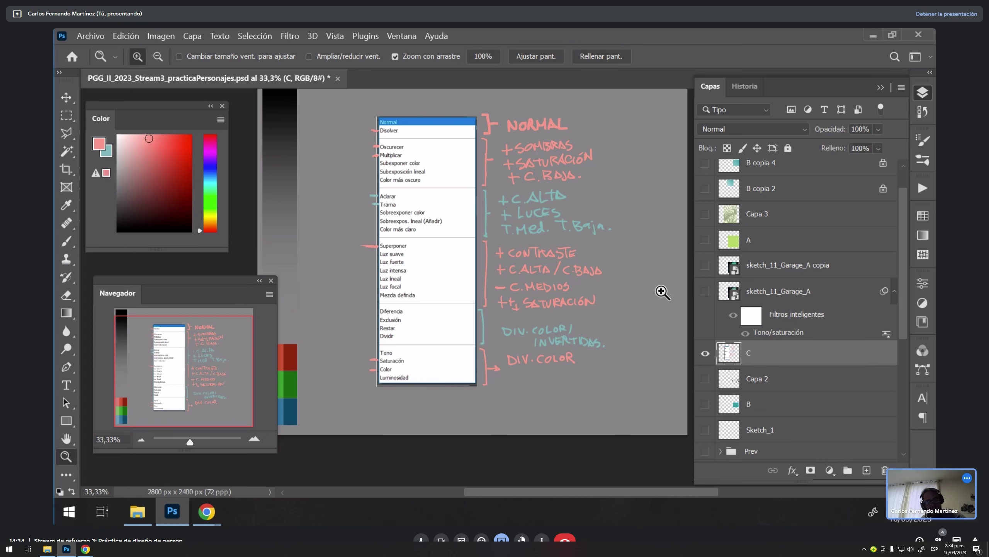
{"action": "left_click", "coordinate": [612, 345]}
{"action": "key", "text": "b"}
{"action": "mouse_move", "coordinate": [589, 303]}
{"action": "left_mouse_down"}
{"action": "mouse_move", "coordinate": [625, 332]}
{"action": "mouse_move", "coordinate": [610, 394]}
{"action": "left_mouse_up"}
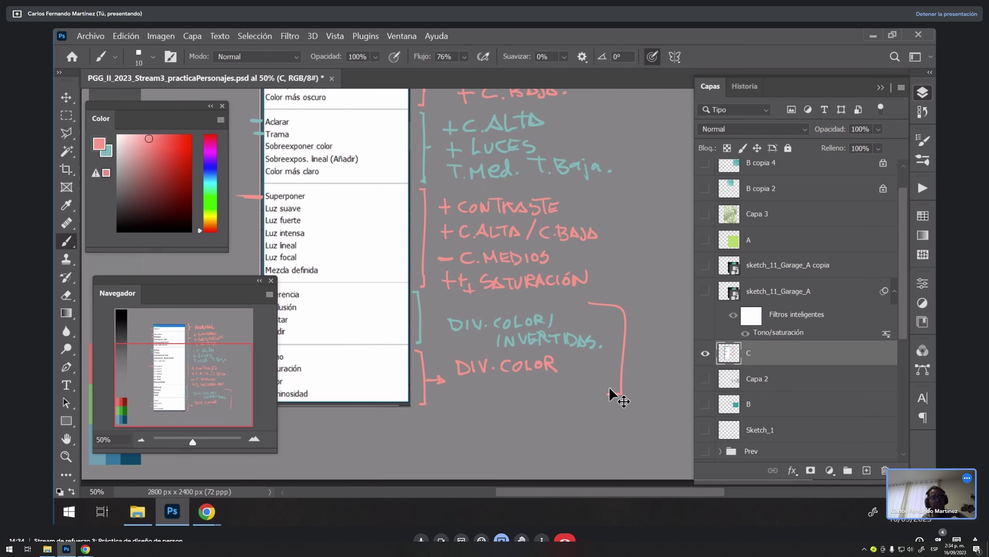
{"action": "key", "text": "ctrl+z"}
Step: Review the whole annotated blend-mode chart and hide layer C
{"action": "left_click_drag", "start_coordinate": [522, 323], "coordinate": [666, 291]}
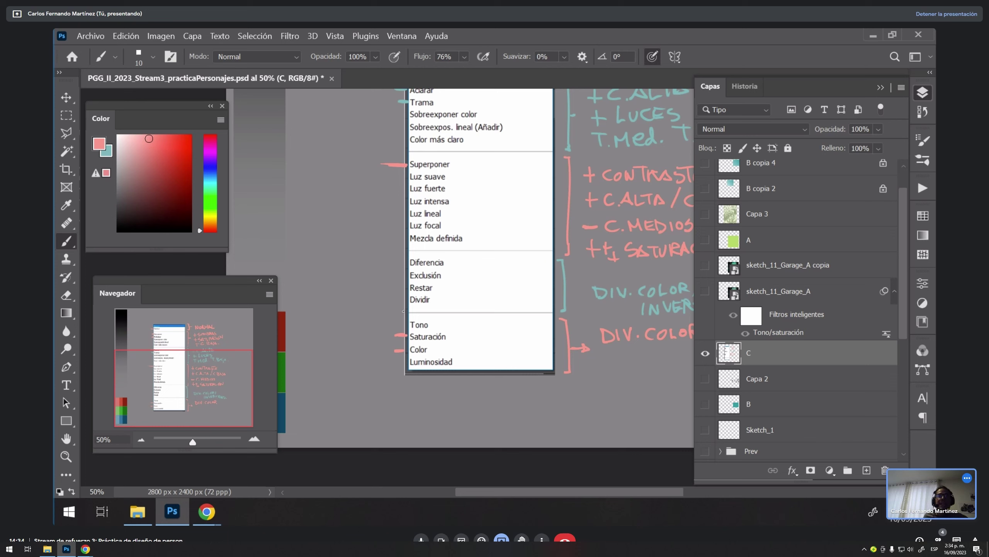
{"action": "key", "text": "h"}
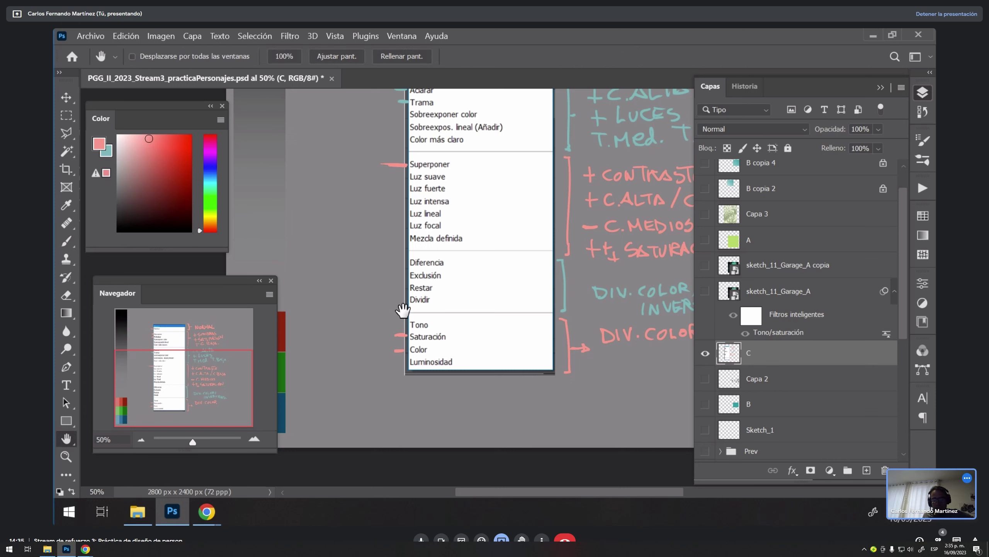
{"action": "double_click", "coordinate": [66, 438]}
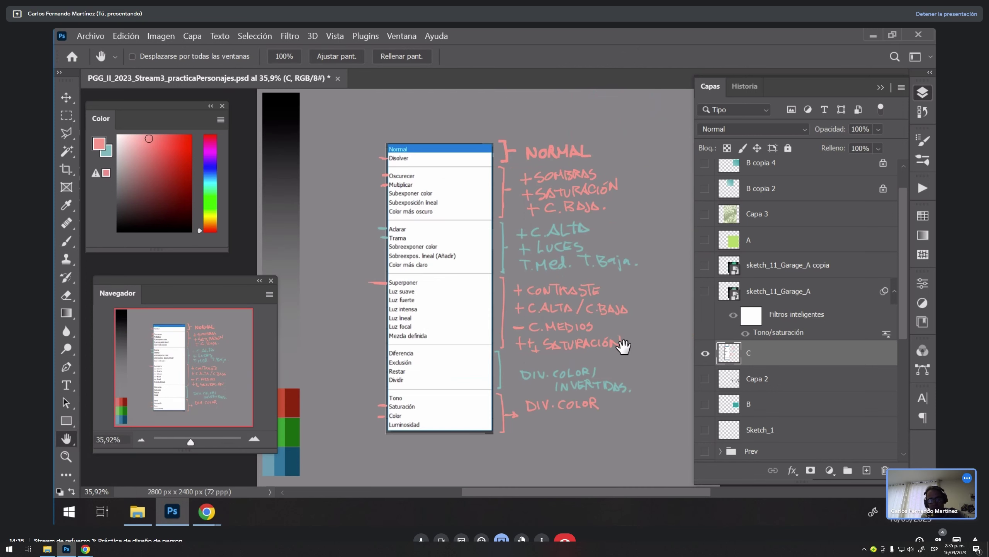
{"action": "left_click_drag", "start_coordinate": [623, 346], "coordinate": [582, 346]}
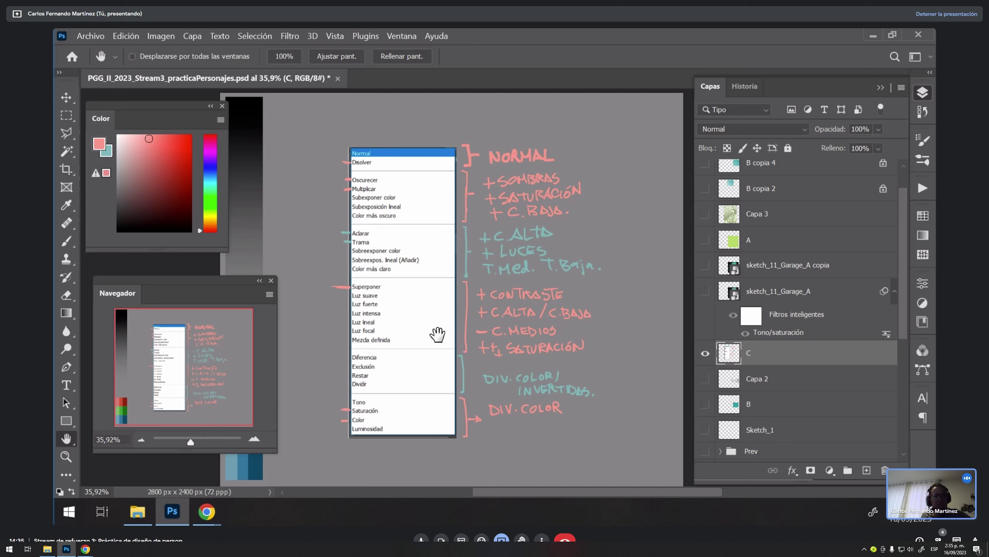
{"action": "left_click", "coordinate": [706, 353]}
Step: Delete the unneeded layers B copia 4, B copia 2, Capa 3 and Capa 1
{"action": "left_click_drag", "start_coordinate": [901, 209], "coordinate": [902, 149]}
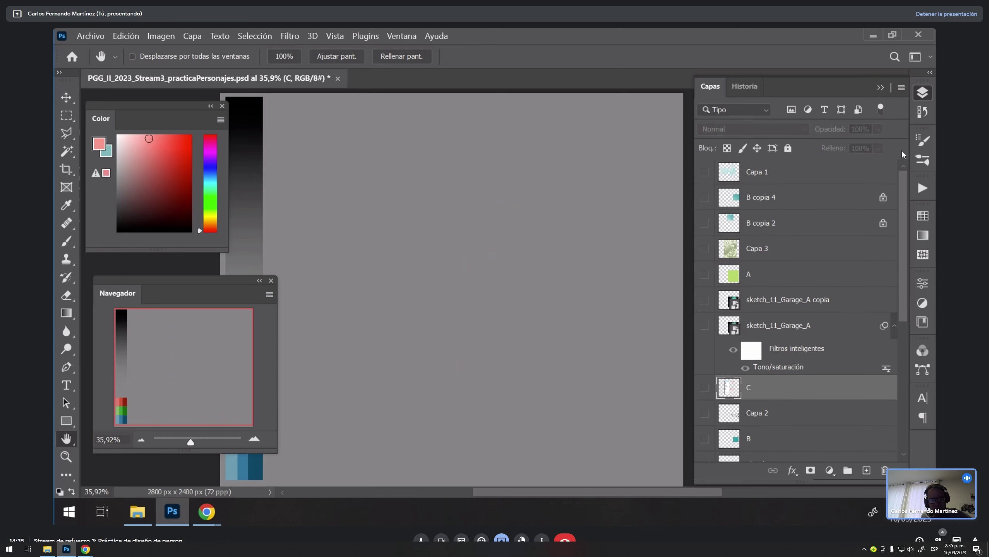
{"action": "left_click", "coordinate": [796, 207]}
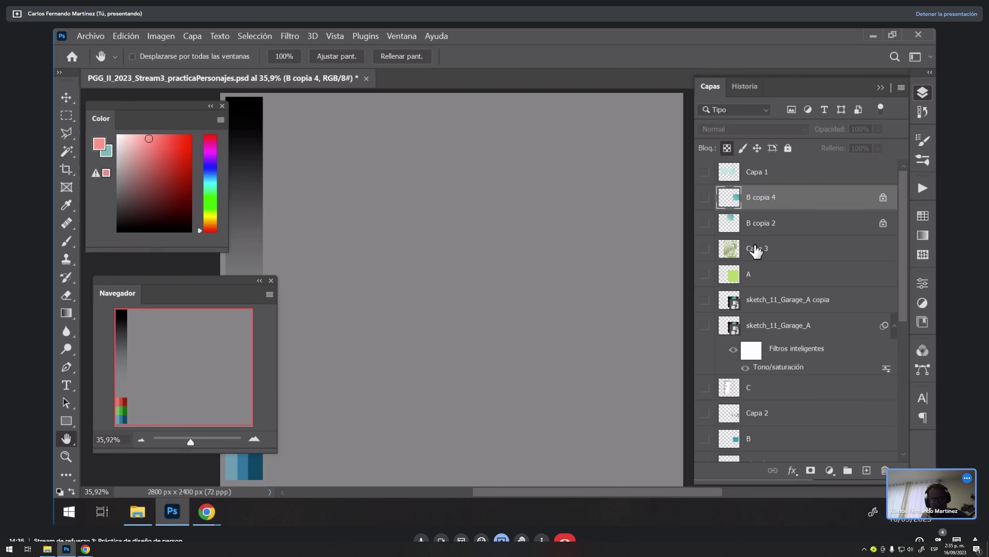
{"action": "left_click", "coordinate": [773, 227]}
{"action": "left_click", "coordinate": [781, 204], "text": "shift"}
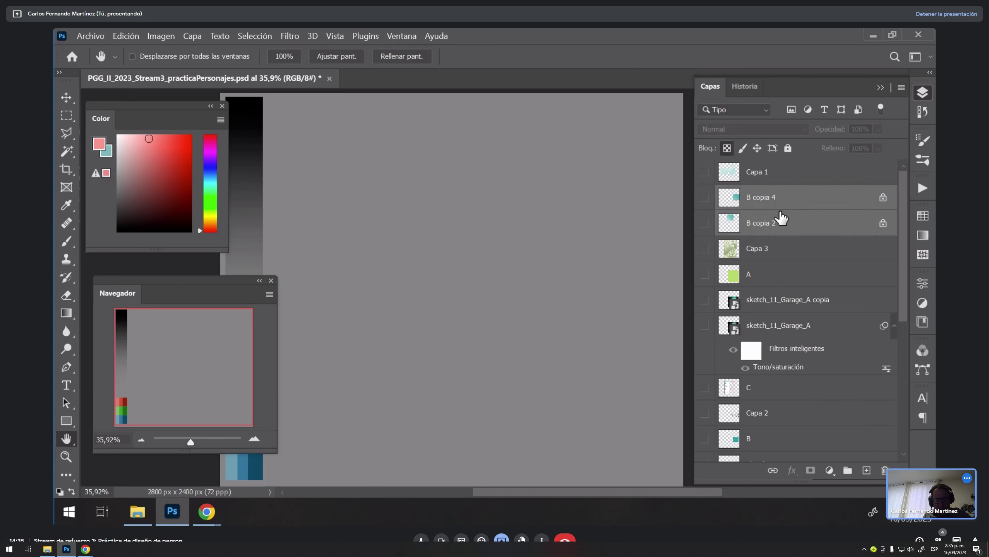
{"action": "key", "text": "Delete"}
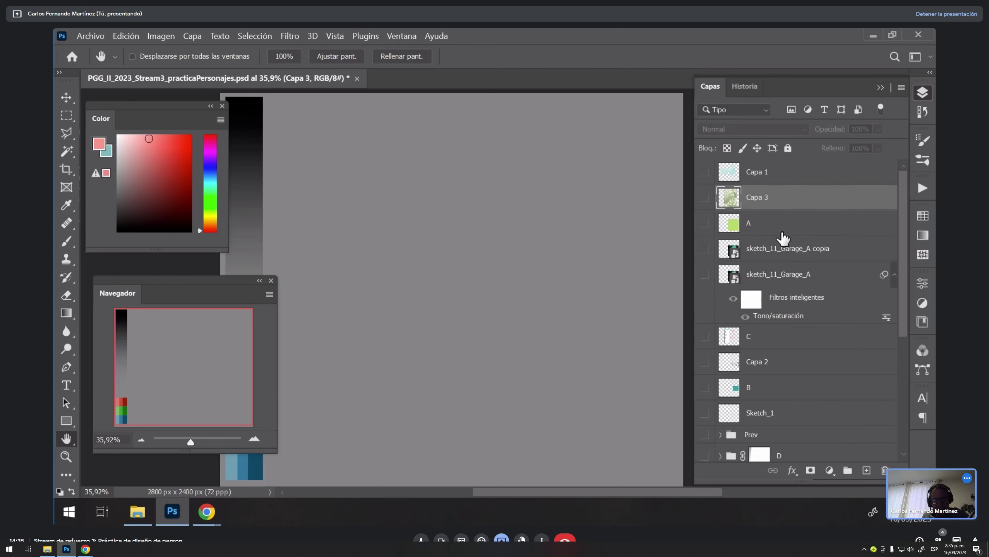
{"action": "key", "text": "Delete"}
{"action": "left_click", "coordinate": [760, 172]}
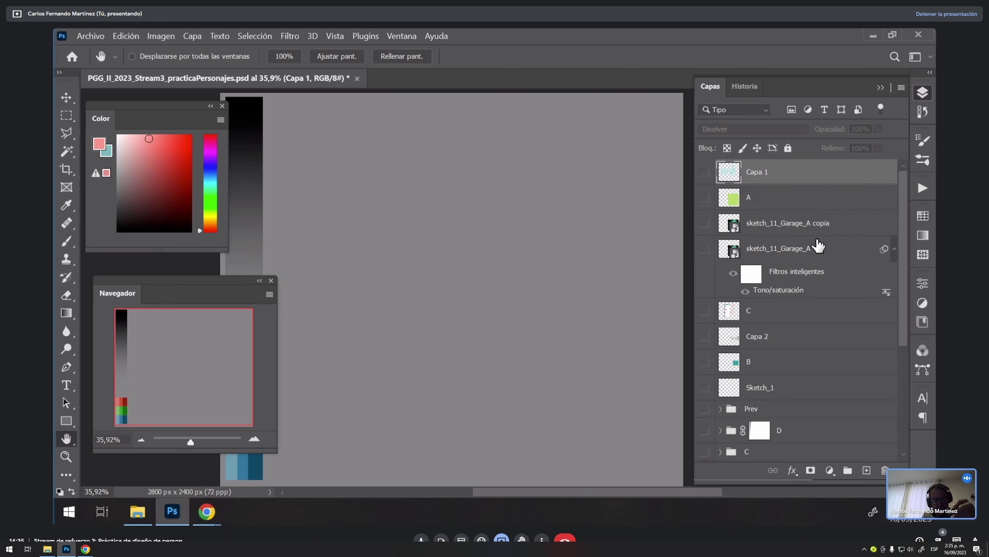
{"action": "key", "text": "Delete"}
Step: Add a new empty layer directly above Capa 2
{"action": "mouse_move", "coordinate": [899, 186]}
{"action": "left_mouse_down"}
{"action": "mouse_move", "coordinate": [904, 215]}
{"action": "mouse_move", "coordinate": [894, 185]}
{"action": "left_mouse_up"}
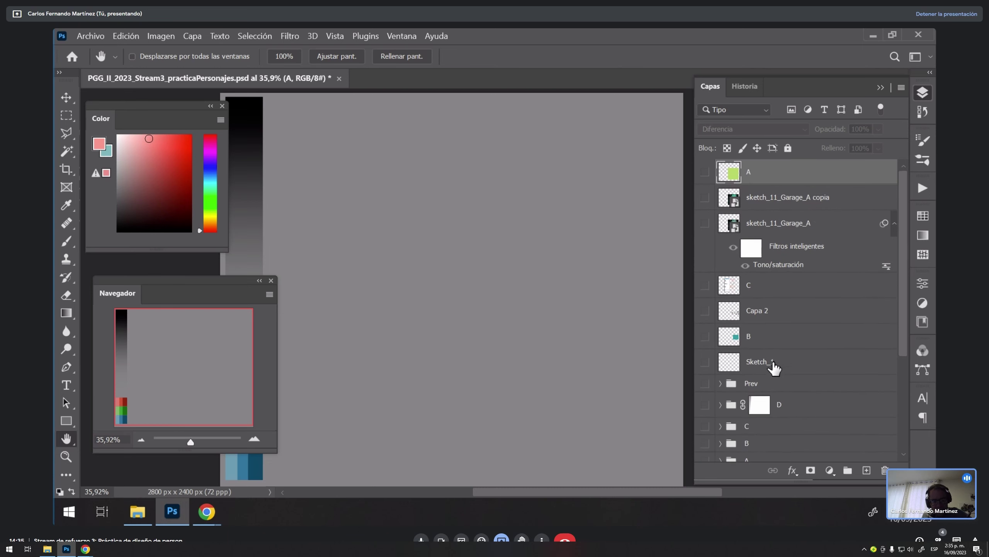
{"action": "left_click", "coordinate": [771, 314]}
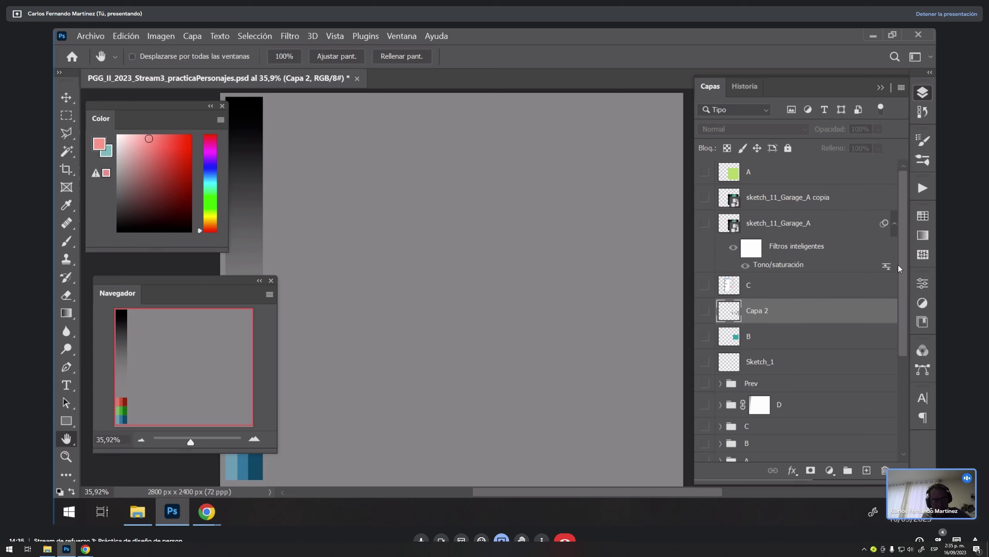
{"action": "left_click", "coordinate": [869, 469]}
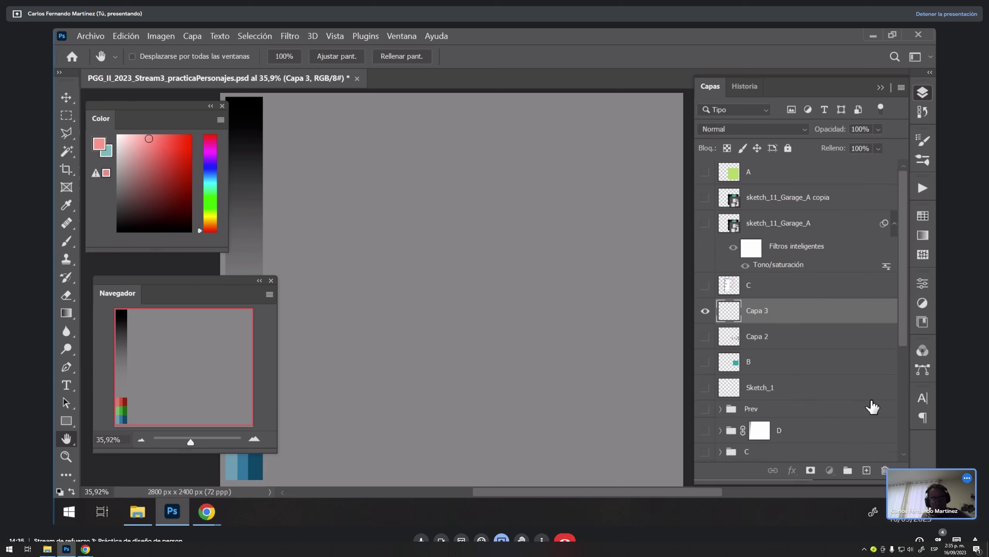
Step: Turn the Fondo layer white with a Tono/saturación adjustment, setting Luminosidad to +100
{"action": "scroll", "coordinate": [896, 400], "scroll_direction": "down", "scroll_amount": 5}
{"action": "left_click", "coordinate": [773, 449]}
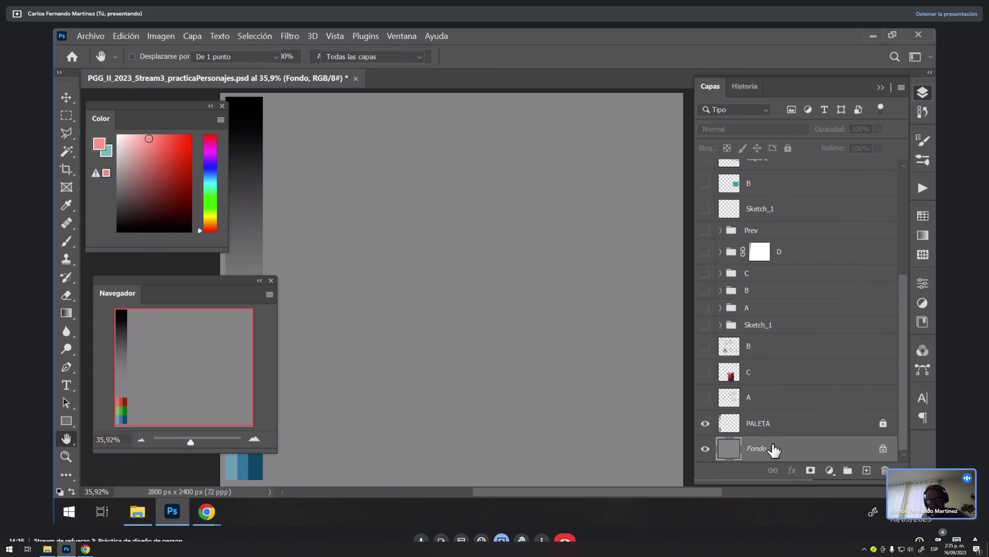
{"action": "key", "text": "ctrl+u"}
{"action": "left_click_drag", "start_coordinate": [696, 261], "coordinate": [764, 260]}
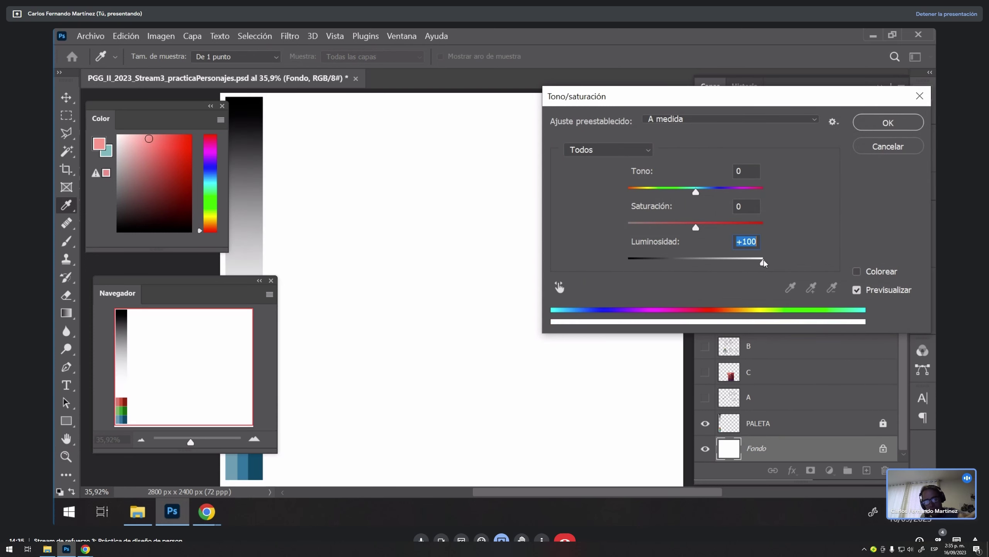
{"action": "left_click", "coordinate": [875, 122]}
Step: Move the empty Capa 3 layer directly above layer C, naming it D and finally D1
{"action": "scroll", "coordinate": [908, 246], "scroll_direction": "up", "scroll_amount": 1}
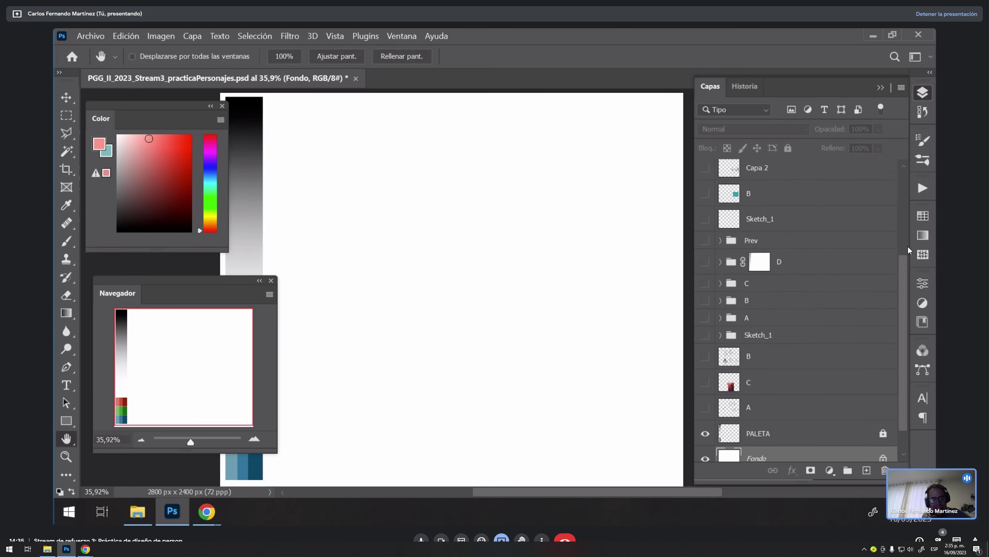
{"action": "scroll", "coordinate": [907, 245], "scroll_direction": "up", "scroll_amount": 4}
{"action": "left_click", "coordinate": [758, 311]}
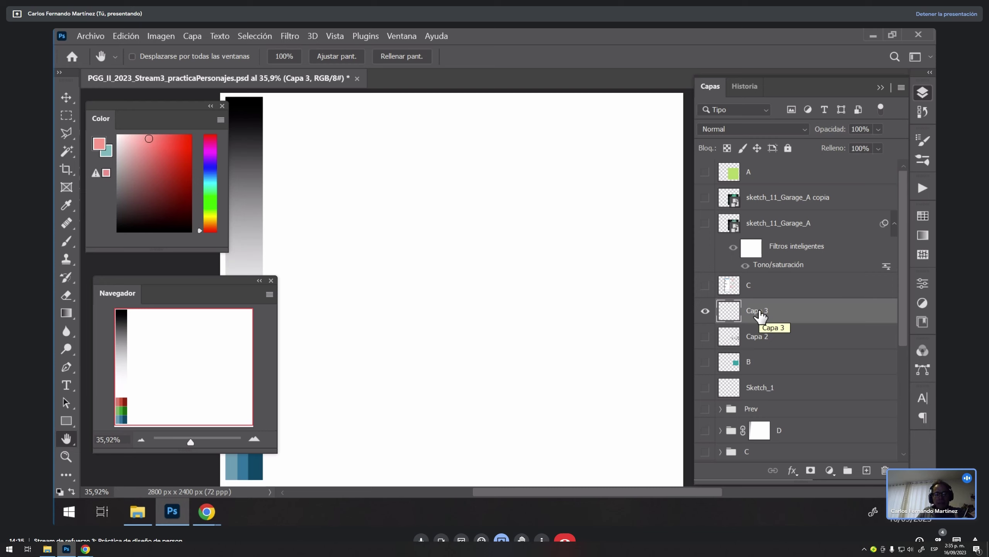
{"action": "double_click", "coordinate": [757, 311]}
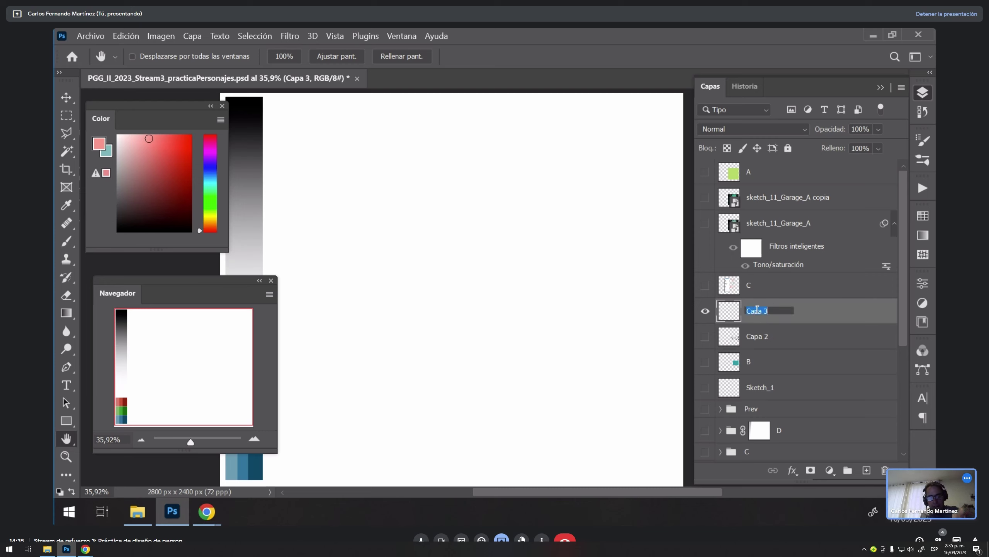
{"action": "type", "text": "D"}
{"action": "key", "text": "Return"}
{"action": "left_click_drag", "start_coordinate": [755, 313], "coordinate": [750, 290]}
{"action": "double_click", "coordinate": [749, 286]}
{"action": "type", "text": "D1"}
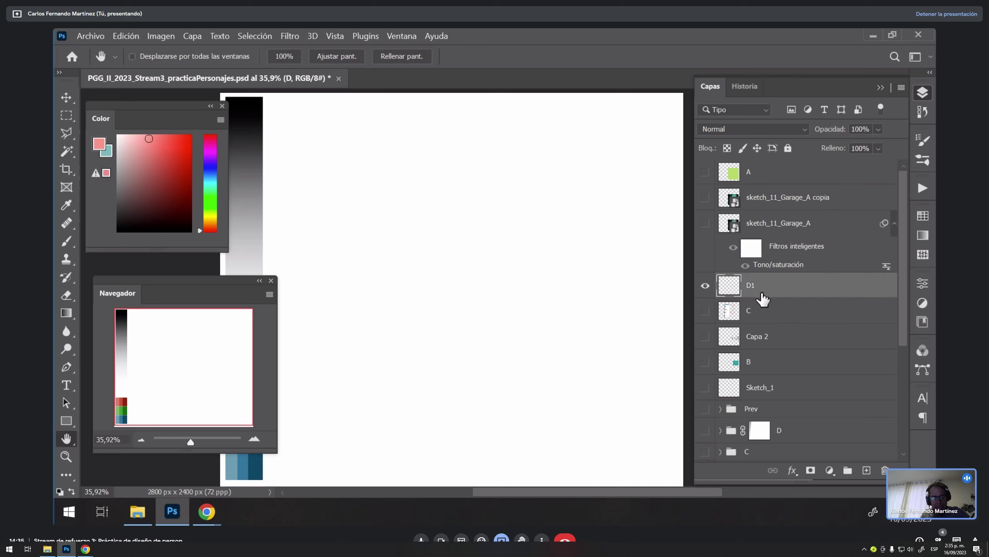
Step: Draw a stiff figure's rounded box torso and straight legs with feet on layer D1, using the Brush in default black
{"action": "key", "text": "Return"}
{"action": "key", "text": "b"}
{"action": "key", "text": "d"}
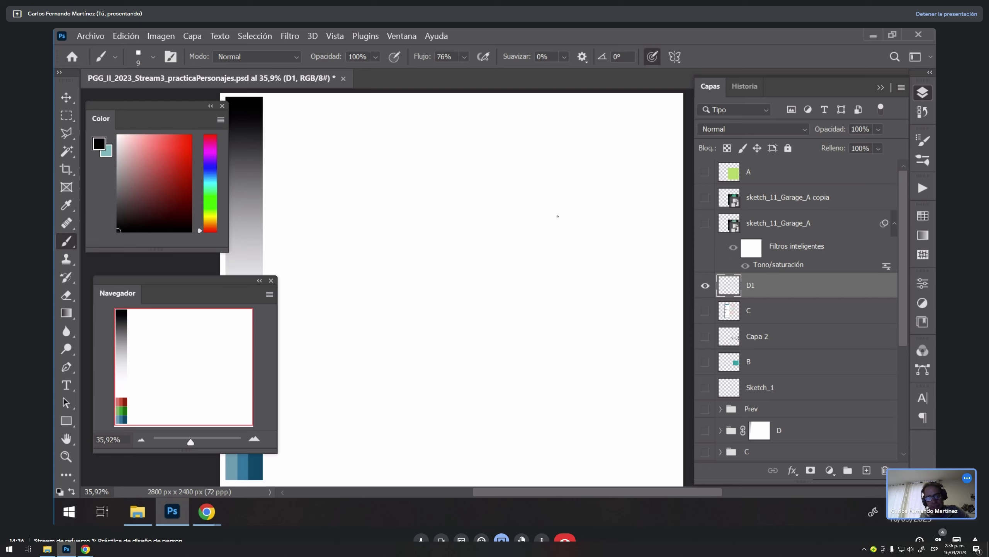
{"action": "mouse_move", "coordinate": [553, 280]}
{"action": "left_mouse_down"}
{"action": "mouse_move", "coordinate": [553, 199]}
{"action": "mouse_move", "coordinate": [573, 181]}
{"action": "mouse_move", "coordinate": [602, 196]}
{"action": "mouse_move", "coordinate": [591, 187]}
{"action": "mouse_move", "coordinate": [603, 246]}
{"action": "mouse_move", "coordinate": [604, 214]}
{"action": "mouse_move", "coordinate": [603, 291]}
{"action": "mouse_move", "coordinate": [558, 296]}
{"action": "mouse_move", "coordinate": [585, 293]}
{"action": "left_mouse_up"}
{"action": "mouse_move", "coordinate": [555, 257]}
{"action": "left_mouse_down"}
{"action": "mouse_move", "coordinate": [559, 297]}
{"action": "mouse_move", "coordinate": [602, 292]}
{"action": "mouse_move", "coordinate": [565, 329]}
{"action": "mouse_move", "coordinate": [568, 355]}
{"action": "left_mouse_up"}
{"action": "mouse_move", "coordinate": [564, 288]}
{"action": "left_mouse_down"}
{"action": "mouse_move", "coordinate": [569, 350]}
{"action": "mouse_move", "coordinate": [546, 353]}
{"action": "left_mouse_up"}
{"action": "left_click_drag", "start_coordinate": [595, 294], "coordinate": [596, 355]}
{"action": "mouse_move", "coordinate": [598, 316]}
{"action": "left_mouse_down"}
{"action": "mouse_move", "coordinate": [598, 357]}
{"action": "mouse_move", "coordinate": [610, 348]}
{"action": "left_mouse_up"}
{"action": "left_click_drag", "start_coordinate": [594, 351], "coordinate": [612, 351]}
Step: Draw the stiff figure's neck and a tapered box head above its torso
{"action": "mouse_move", "coordinate": [576, 189]}
{"action": "left_mouse_down"}
{"action": "mouse_move", "coordinate": [584, 143]}
{"action": "mouse_move", "coordinate": [584, 187]}
{"action": "left_mouse_up"}
{"action": "left_click_drag", "start_coordinate": [560, 146], "coordinate": [589, 142]}
{"action": "left_click_drag", "start_coordinate": [561, 148], "coordinate": [579, 188]}
{"action": "left_click_drag", "start_coordinate": [591, 142], "coordinate": [588, 164]}
{"action": "left_click_drag", "start_coordinate": [587, 167], "coordinate": [579, 188]}
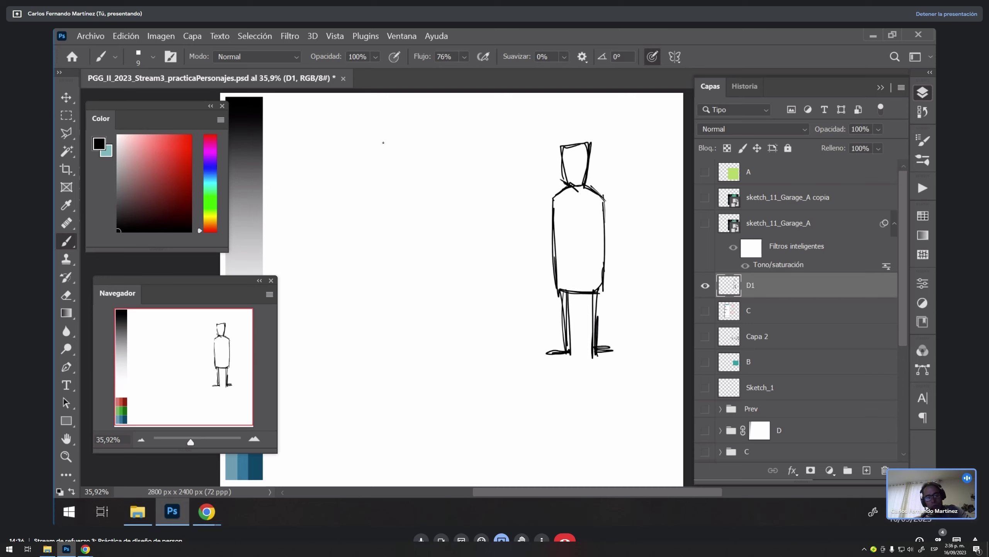
Step: Draw crossed horizontal and vertical double-headed arrows beside the figure, labelled 0° and 90°
{"action": "left_click_drag", "start_coordinate": [383, 143], "coordinate": [477, 144]}
{"action": "key", "text": "ctrl+z"}
{"action": "mouse_move", "coordinate": [374, 142]}
{"action": "left_mouse_down"}
{"action": "mouse_move", "coordinate": [480, 137]}
{"action": "mouse_move", "coordinate": [479, 148]}
{"action": "mouse_move", "coordinate": [487, 145]}
{"action": "mouse_move", "coordinate": [376, 144]}
{"action": "mouse_move", "coordinate": [499, 126]}
{"action": "left_mouse_up"}
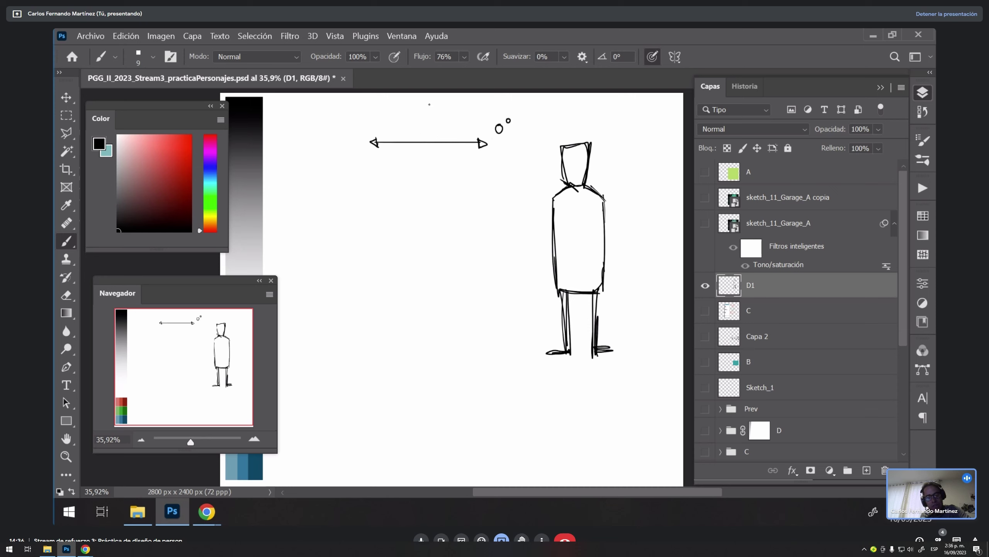
{"action": "mouse_move", "coordinate": [426, 116]}
{"action": "left_mouse_down"}
{"action": "mouse_move", "coordinate": [426, 208]}
{"action": "mouse_move", "coordinate": [429, 112]}
{"action": "left_mouse_up"}
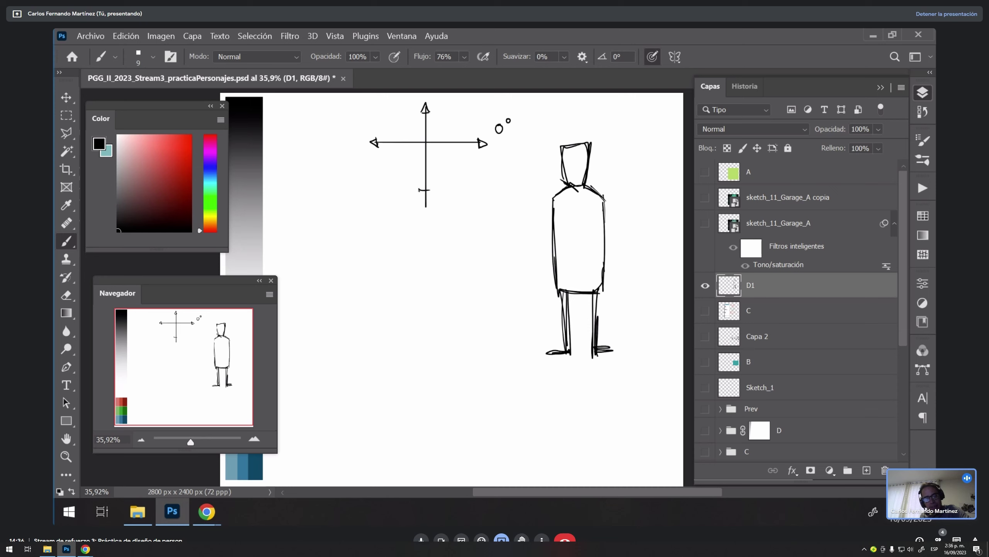
{"action": "left_click_drag", "start_coordinate": [419, 190], "coordinate": [430, 190]}
{"action": "left_click_drag", "start_coordinate": [446, 105], "coordinate": [446, 120]}
{"action": "left_click_drag", "start_coordinate": [454, 106], "coordinate": [454, 106]}
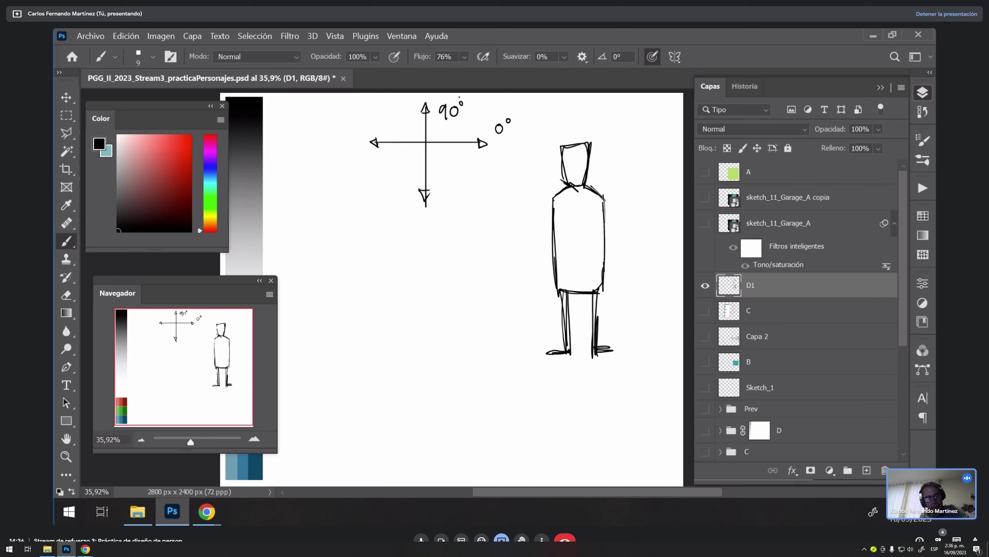
Step: Mark the crossed axes with a light red X in their lower-right quadrant, using a 25 px brush
{"action": "key", "text": "x"}
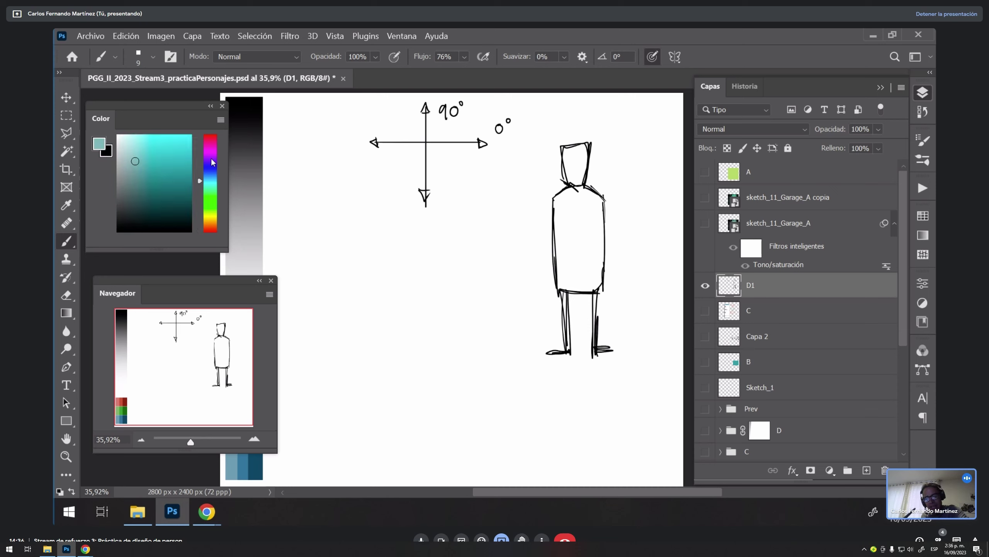
{"action": "left_click", "coordinate": [206, 231]}
{"action": "left_click", "coordinate": [160, 143]}
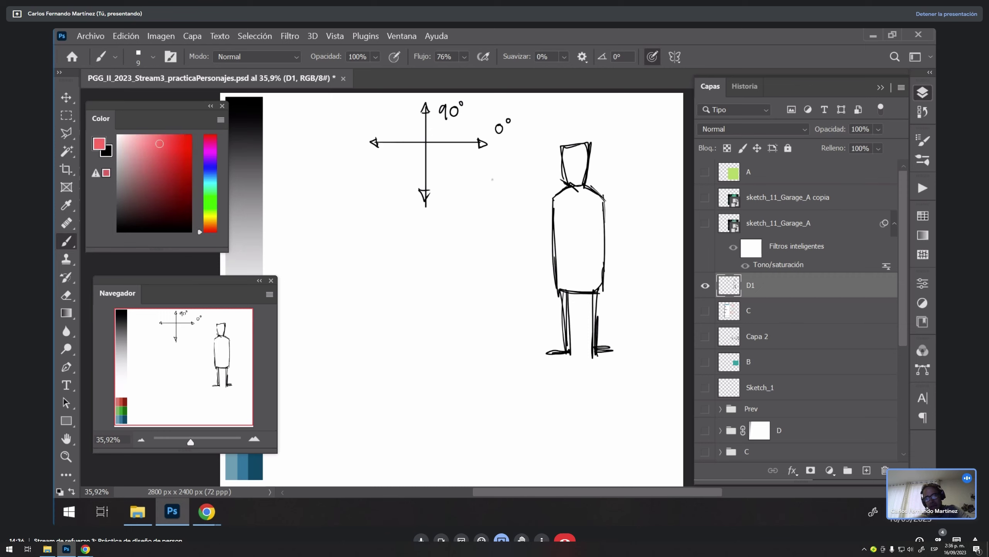
{"action": "key", "text": "bracketright"}
{"action": "key", "text": "bracketright"}
{"action": "key", "text": "bracketright"}
{"action": "key", "text": "bracketright"}
{"action": "left_click_drag", "start_coordinate": [440, 151], "coordinate": [466, 186]}
{"action": "mouse_move", "coordinate": [445, 180]}
{"action": "left_mouse_down"}
{"action": "mouse_move", "coordinate": [453, 172]}
{"action": "mouse_move", "coordinate": [444, 181]}
{"action": "left_mouse_up"}
Step: Draw three black line-of-action examples below the axes: a curve, a diagonal and a bent line
{"action": "key", "text": "x"}
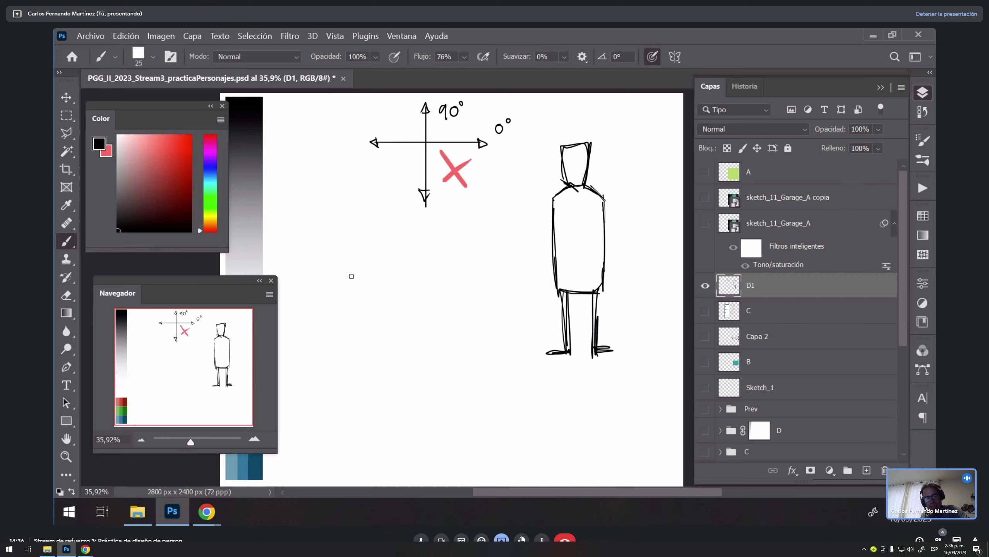
{"action": "mouse_move", "coordinate": [308, 332]}
{"action": "left_mouse_down"}
{"action": "mouse_move", "coordinate": [307, 278]}
{"action": "mouse_move", "coordinate": [325, 248]}
{"action": "mouse_move", "coordinate": [320, 301]}
{"action": "mouse_move", "coordinate": [344, 258]}
{"action": "mouse_move", "coordinate": [365, 325]}
{"action": "left_mouse_up"}
{"action": "key", "text": "ctrl+z"}
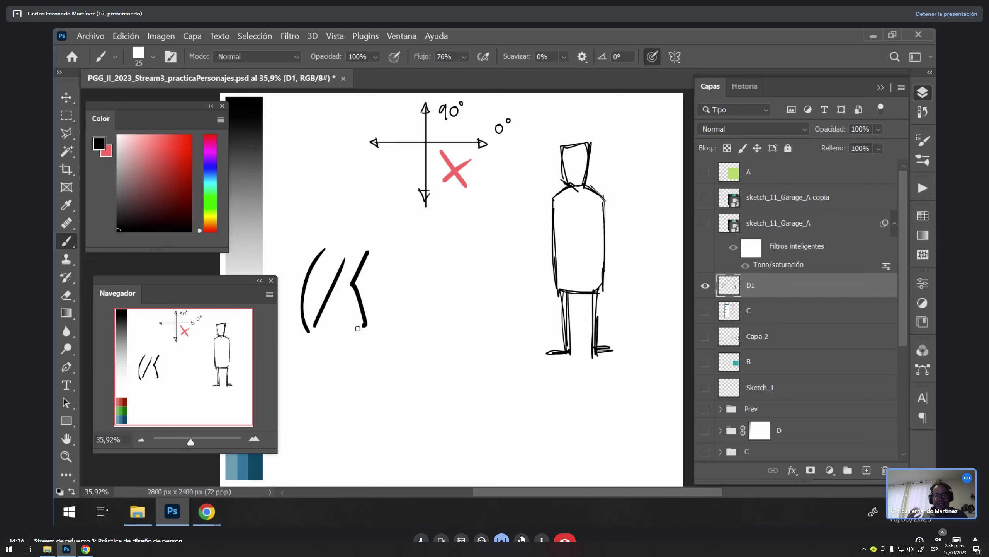
{"action": "left_click_drag", "start_coordinate": [629, 289], "coordinate": [616, 260]}
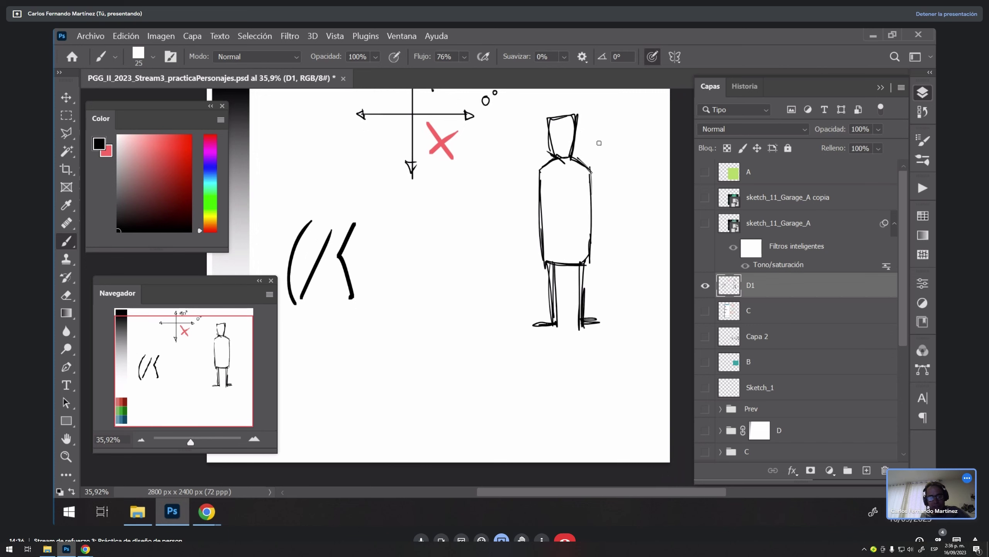
{"action": "left_click_drag", "start_coordinate": [535, 173], "coordinate": [530, 258]}
{"action": "left_click_drag", "start_coordinate": [530, 175], "coordinate": [534, 255]}
{"action": "left_click_drag", "start_coordinate": [540, 250], "coordinate": [557, 266]}
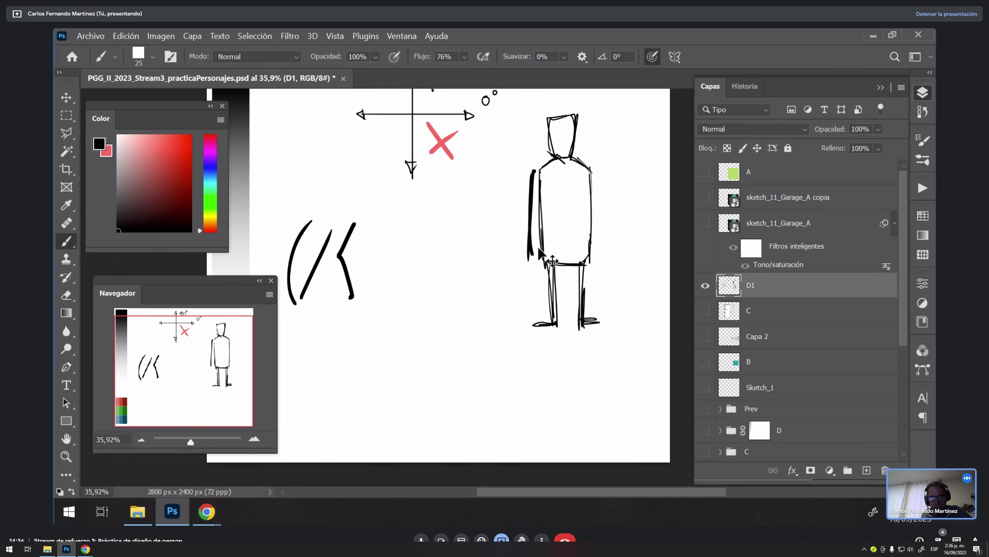
{"action": "key", "text": "ctrl+z"}
{"action": "key", "text": "ctrl+z"}
{"action": "key", "text": "ctrl+z"}
Step: Draw straight arms hanging on both sides of the stiff figure with a 20 px brush and reinforce its shoulder
{"action": "key", "text": "["}
{"action": "left_click_drag", "start_coordinate": [537, 172], "coordinate": [536, 259]}
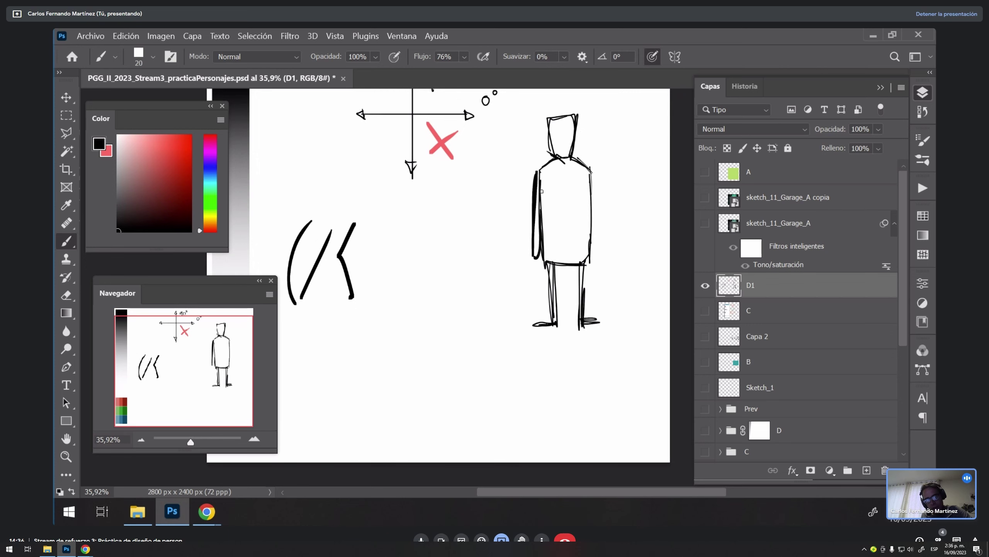
{"action": "left_click_drag", "start_coordinate": [542, 202], "coordinate": [540, 253]}
{"action": "left_click_drag", "start_coordinate": [590, 172], "coordinate": [594, 247]}
{"action": "left_click_drag", "start_coordinate": [591, 202], "coordinate": [595, 255]}
{"action": "left_click_drag", "start_coordinate": [599, 171], "coordinate": [598, 251]}
{"action": "left_click_drag", "start_coordinate": [594, 171], "coordinate": [577, 158]}
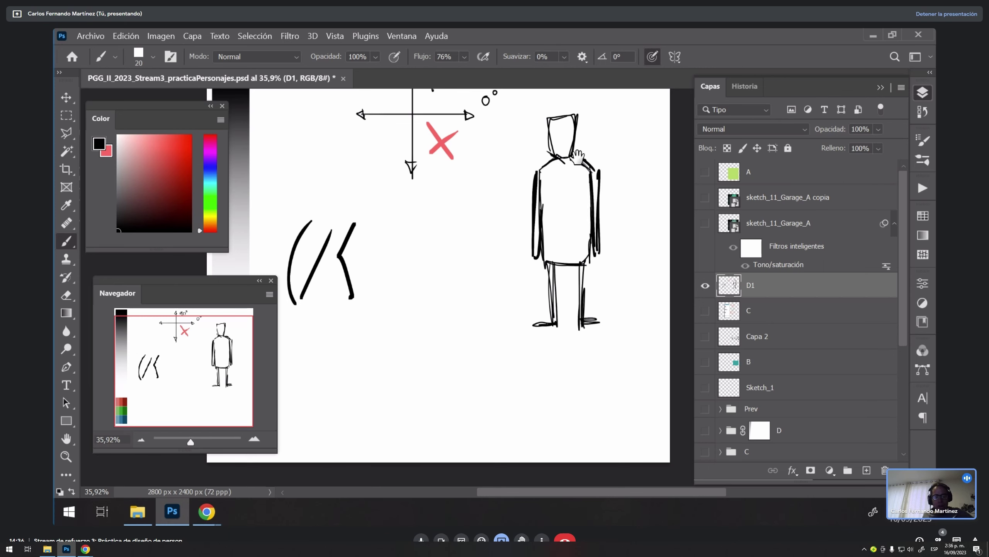
Step: Draw a second black figure with a rounded head, narrow torso and thin legs between the line examples and the stiff figure
{"action": "left_click_drag", "start_coordinate": [606, 288], "coordinate": [570, 325]}
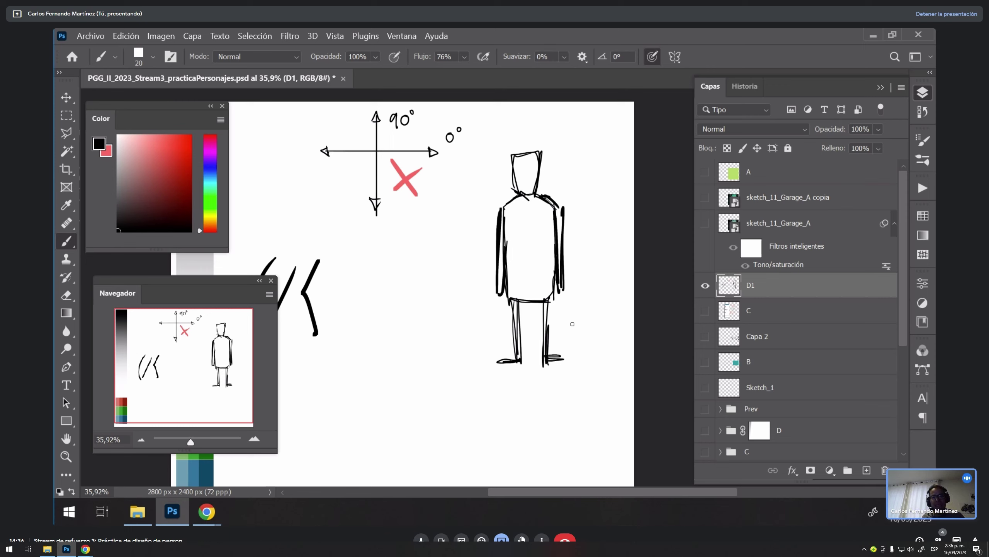
{"action": "left_click_drag", "start_coordinate": [546, 272], "coordinate": [651, 233]}
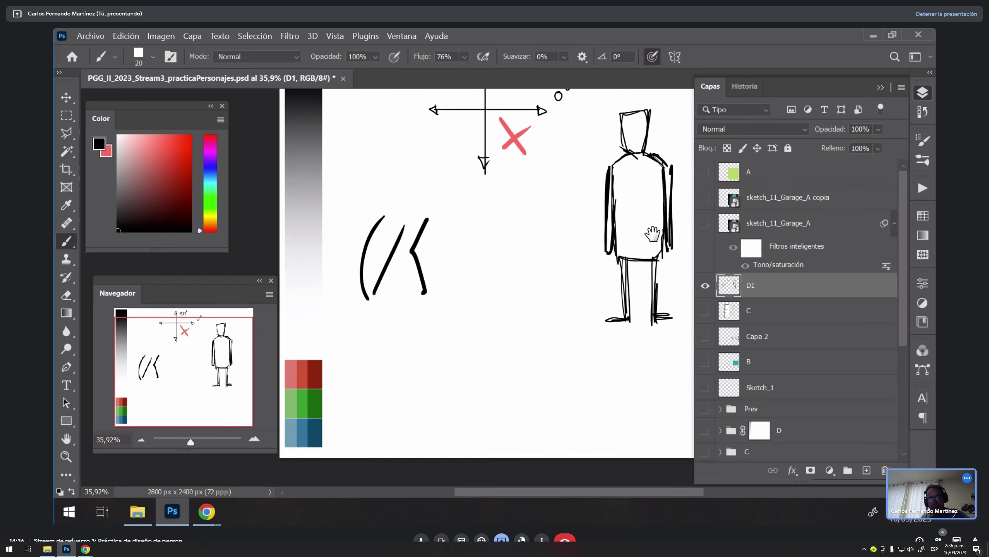
{"action": "mouse_move", "coordinate": [514, 268]}
{"action": "left_mouse_down"}
{"action": "mouse_move", "coordinate": [497, 254]}
{"action": "mouse_move", "coordinate": [523, 218]}
{"action": "mouse_move", "coordinate": [533, 278]}
{"action": "mouse_move", "coordinate": [500, 294]}
{"action": "mouse_move", "coordinate": [502, 336]}
{"action": "mouse_move", "coordinate": [508, 355]}
{"action": "mouse_move", "coordinate": [541, 347]}
{"action": "mouse_move", "coordinate": [500, 342]}
{"action": "mouse_move", "coordinate": [518, 409]}
{"action": "left_mouse_up"}
{"action": "left_click_drag", "start_coordinate": [531, 358], "coordinate": [542, 408]}
{"action": "left_click", "coordinate": [509, 412]}
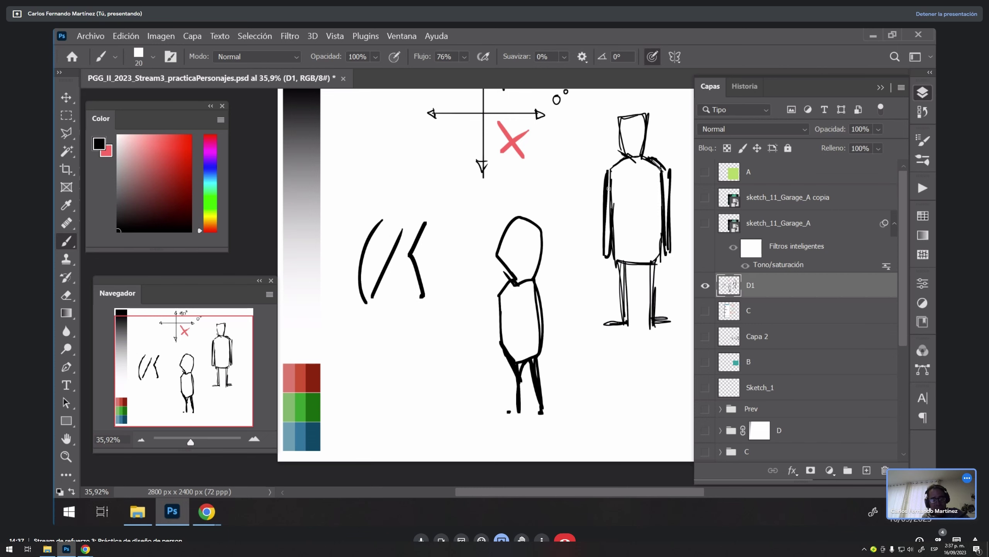
Step: Scale the D1 drawings down with Free Transform and place them in the canvas's upper-left area beside the grey gradient strip
{"action": "key", "text": "space"}
{"action": "left_click_drag", "start_coordinate": [628, 260], "coordinate": [545, 360]}
{"action": "key", "text": "z"}
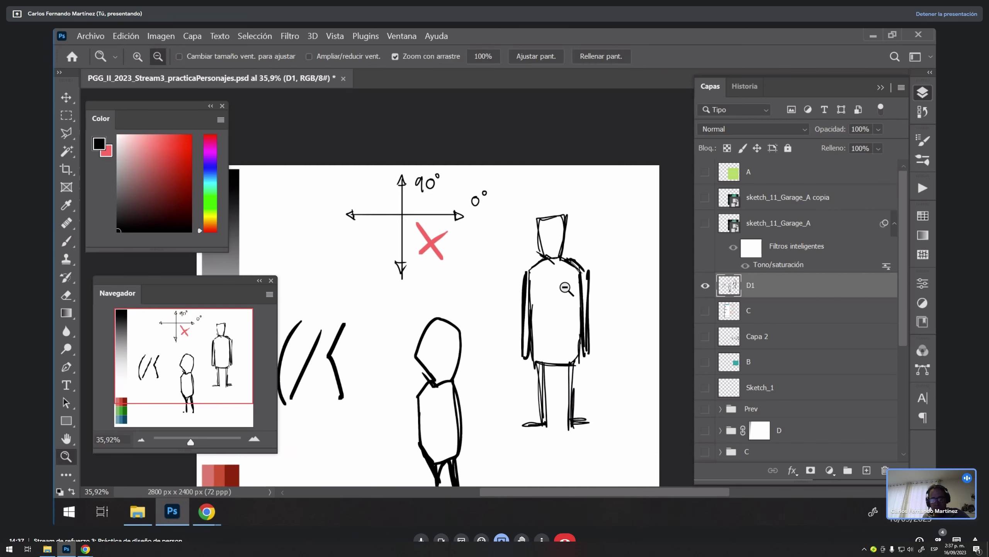
{"action": "left_click", "coordinate": [565, 289], "text": "alt"}
{"action": "key", "text": "ctrl+t"}
{"action": "key", "text": "ctrl+t"}
{"action": "left_click_drag", "start_coordinate": [570, 444], "coordinate": [581, 346]}
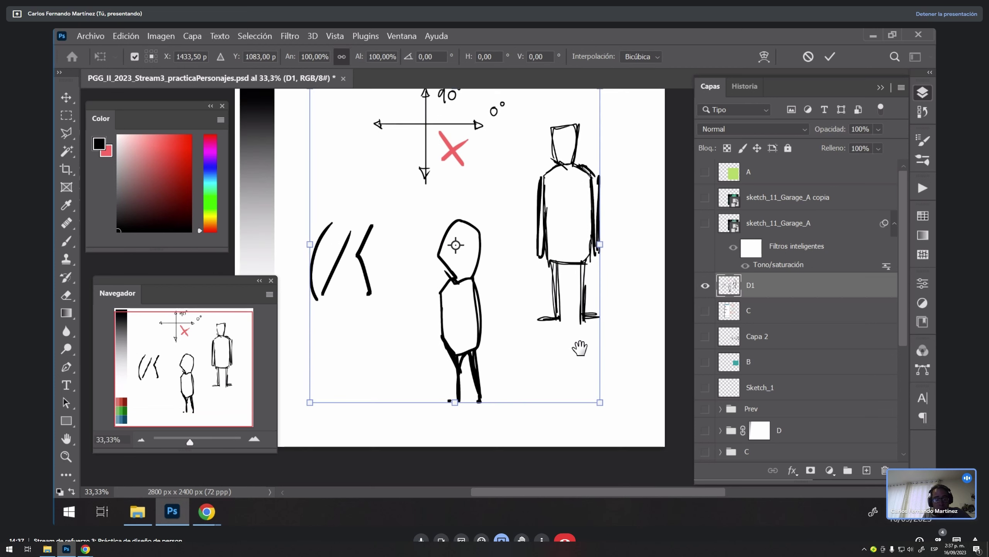
{"action": "left_click_drag", "start_coordinate": [600, 402], "coordinate": [474, 247]}
{"action": "key", "text": "Return"}
{"action": "key", "text": "v"}
{"action": "left_click_drag", "start_coordinate": [432, 187], "coordinate": [407, 192]}
{"action": "key", "text": "space"}
{"action": "left_click_drag", "start_coordinate": [488, 175], "coordinate": [511, 249]}
Step: Set the brush colour to light grey and try a stroke on the empty canvas
{"action": "key", "text": "b"}
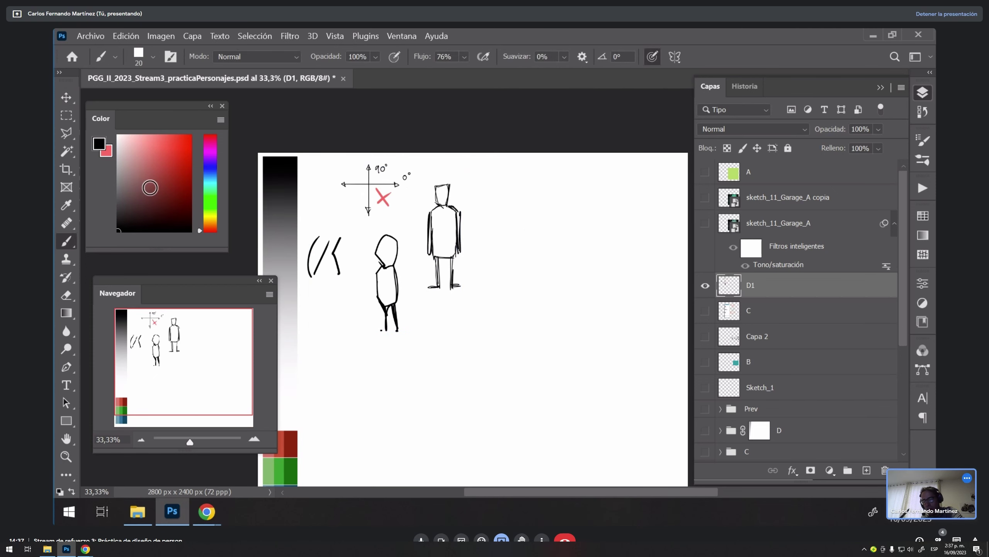
{"action": "key", "text": "x"}
{"action": "left_click_drag", "start_coordinate": [113, 157], "coordinate": [118, 162]}
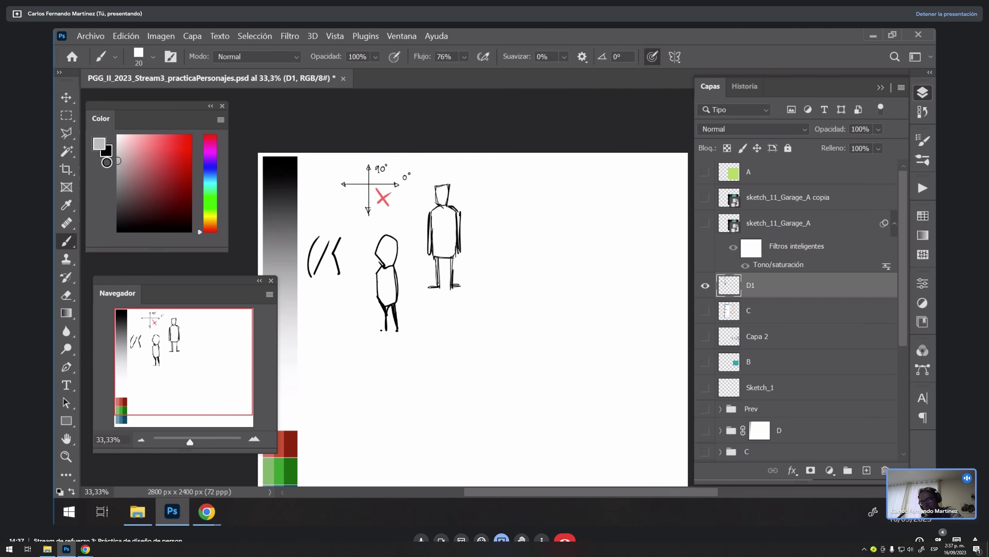
{"action": "mouse_move", "coordinate": [539, 266]}
{"action": "left_mouse_down"}
{"action": "mouse_move", "coordinate": [553, 339]}
{"action": "mouse_move", "coordinate": [609, 308]}
{"action": "left_mouse_up"}
{"action": "key", "text": "ctrl+z"}
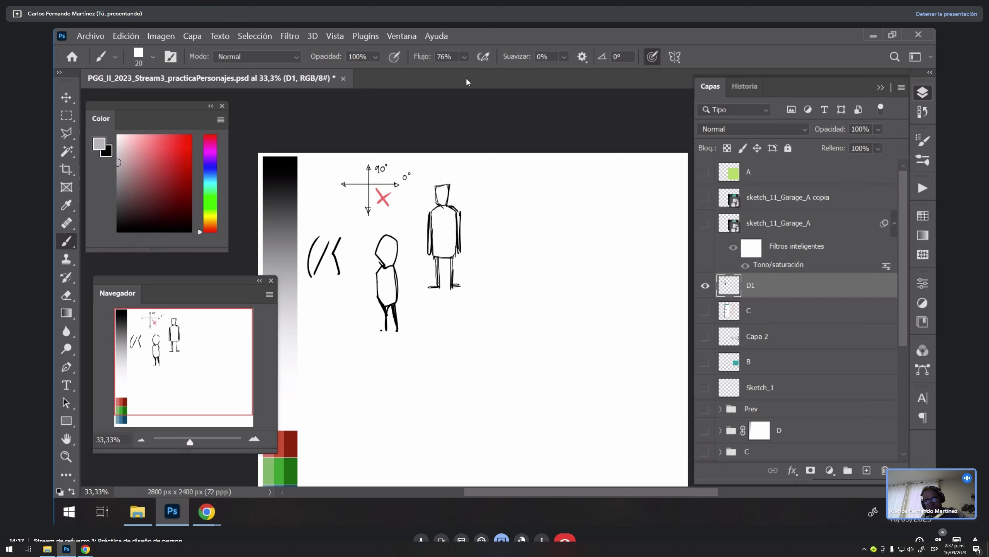
Step: Set the brush Flujo to 89% with pressure-controlled opacity and test it with grey strokes
{"action": "left_click", "coordinate": [464, 57]}
{"action": "left_click_drag", "start_coordinate": [485, 72], "coordinate": [492, 71]}
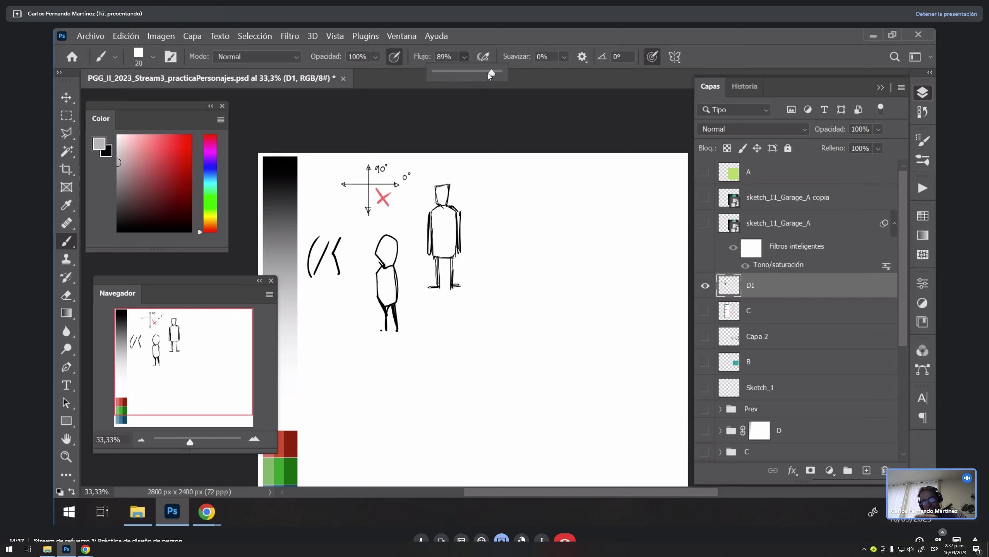
{"action": "left_click_drag", "start_coordinate": [577, 217], "coordinate": [554, 314]}
{"action": "left_click_drag", "start_coordinate": [567, 263], "coordinate": [608, 419]}
{"action": "key", "text": "ctrl+z"}
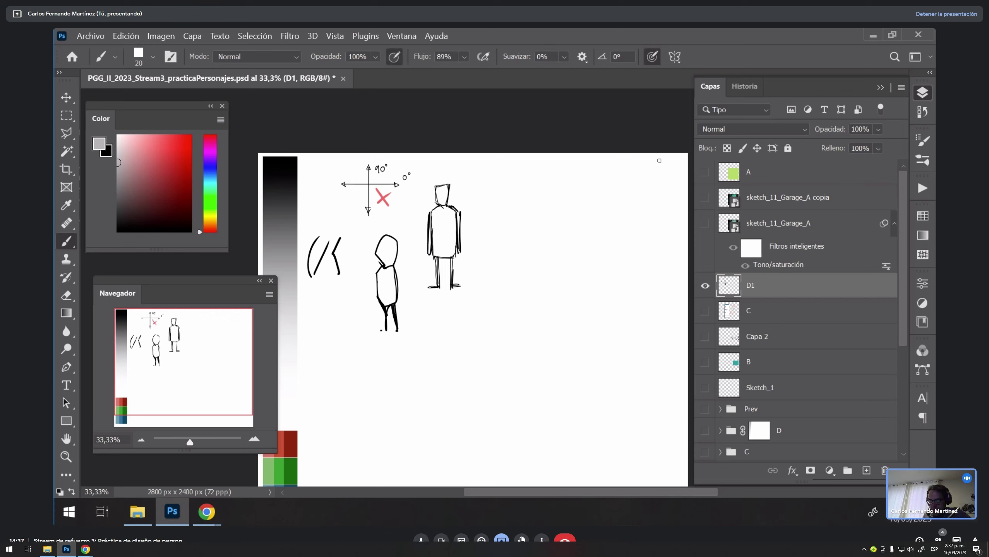
Step: Change the black swatch to dark grey and reduce the brush size to 10 px
{"action": "key", "text": "x"}
{"action": "left_click", "coordinate": [119, 214]}
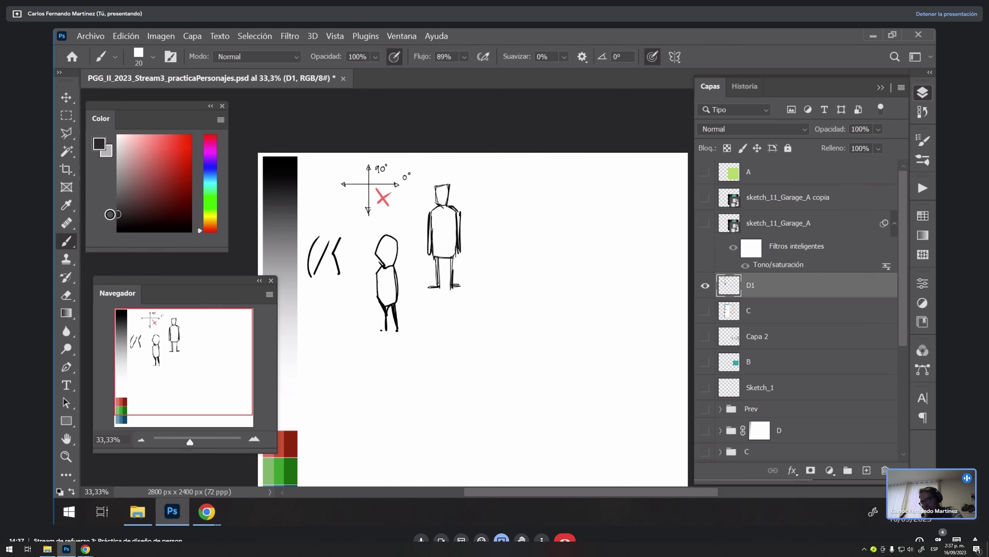
{"action": "key", "text": "bracketleft"}
{"action": "key", "text": "bracketleft"}
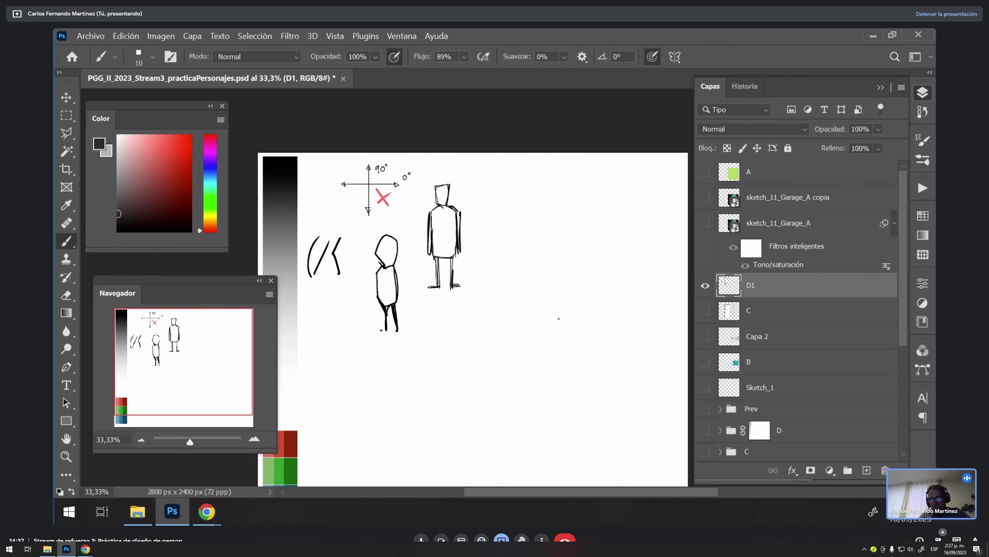
Step: Sketch a long curved line of action in light grey on the empty area, with sloping shoulder lines near its upper end
{"action": "key", "text": "ctrl+space"}
{"action": "left_click", "coordinate": [597, 272], "text": "ctrl"}
{"action": "left_click_drag", "start_coordinate": [594, 337], "coordinate": [527, 307]}
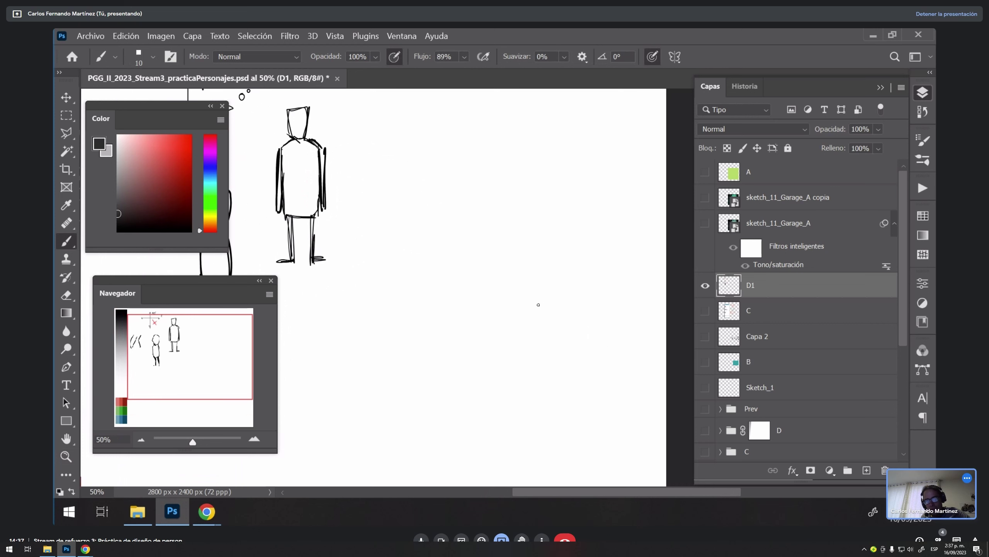
{"action": "key", "text": "x"}
{"action": "left_click_drag", "start_coordinate": [523, 161], "coordinate": [533, 434]}
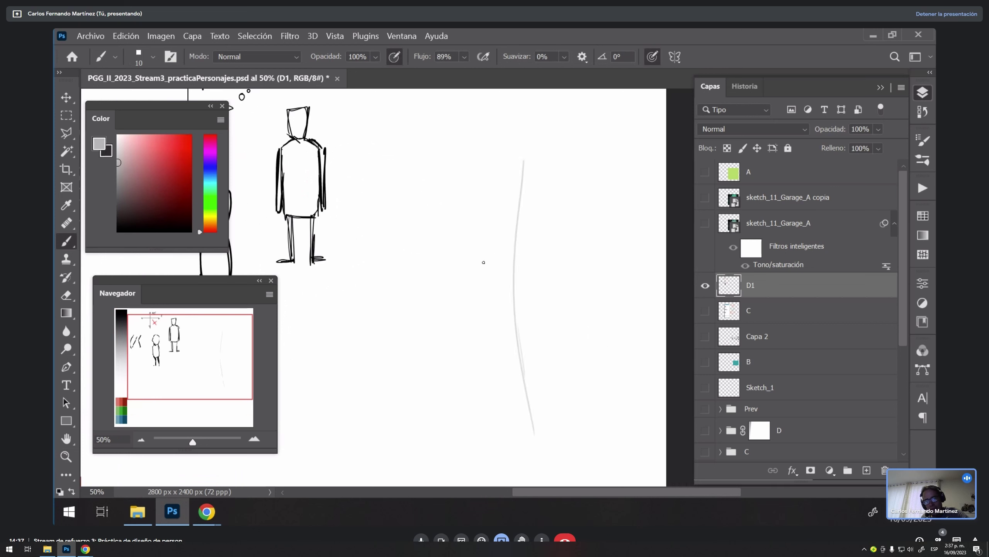
{"action": "left_click_drag", "start_coordinate": [516, 224], "coordinate": [520, 162]}
{"action": "mouse_move", "coordinate": [483, 223]}
{"action": "left_mouse_down"}
{"action": "mouse_move", "coordinate": [512, 203]}
{"action": "mouse_move", "coordinate": [550, 232]}
{"action": "left_mouse_up"}
{"action": "left_click_drag", "start_coordinate": [520, 204], "coordinate": [490, 220]}
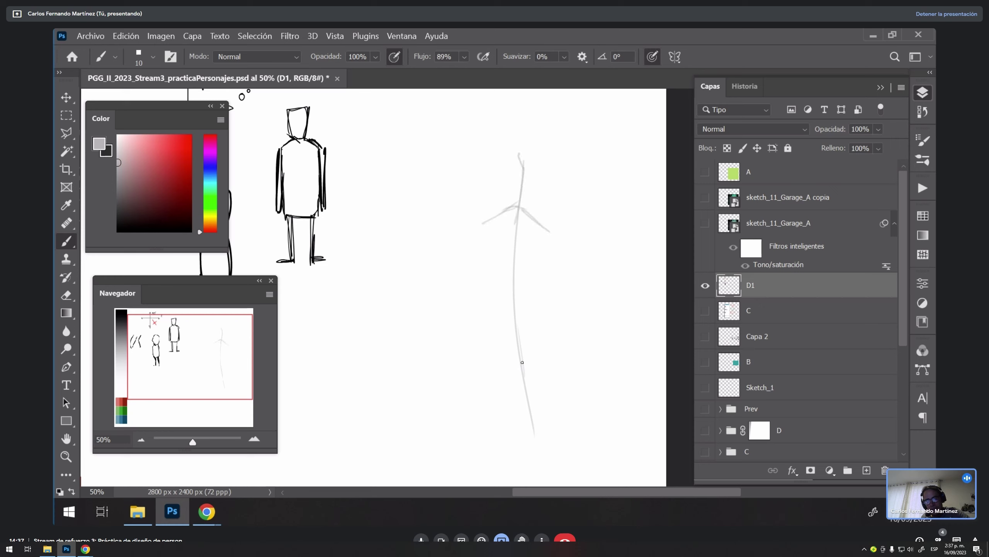
{"action": "left_click_drag", "start_coordinate": [523, 362], "coordinate": [536, 437]}
Step: Block in a box head over the line of action and both sides of the torso below the shoulders
{"action": "mouse_move", "coordinate": [501, 144]}
{"action": "left_mouse_down"}
{"action": "mouse_move", "coordinate": [508, 191]}
{"action": "mouse_move", "coordinate": [540, 191]}
{"action": "mouse_move", "coordinate": [484, 225]}
{"action": "mouse_move", "coordinate": [483, 316]}
{"action": "left_mouse_up"}
{"action": "left_click_drag", "start_coordinate": [483, 227], "coordinate": [483, 322]}
{"action": "mouse_move", "coordinate": [523, 207]}
{"action": "left_mouse_down"}
{"action": "mouse_move", "coordinate": [546, 234]}
{"action": "mouse_move", "coordinate": [541, 313]}
{"action": "left_mouse_up"}
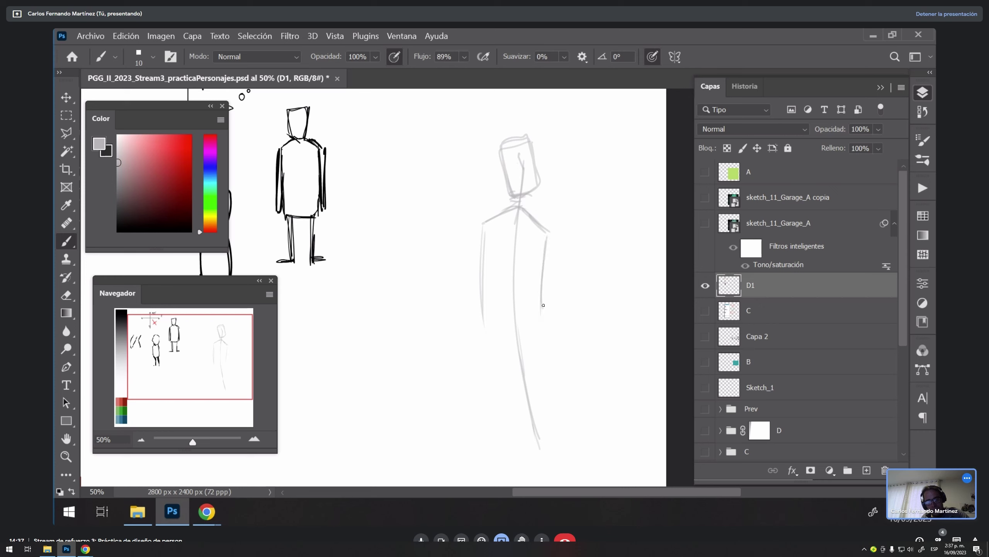
{"action": "left_click_drag", "start_coordinate": [475, 234], "coordinate": [488, 312]}
{"action": "left_click_drag", "start_coordinate": [480, 238], "coordinate": [491, 308]}
Step: Sketch the rib cage arch and tilted guidelines across the new figure's shoulders
{"action": "mouse_move", "coordinate": [482, 247]}
{"action": "left_mouse_down"}
{"action": "mouse_move", "coordinate": [480, 279]}
{"action": "mouse_move", "coordinate": [510, 268]}
{"action": "mouse_move", "coordinate": [530, 275]}
{"action": "left_mouse_up"}
{"action": "left_click_drag", "start_coordinate": [483, 283], "coordinate": [523, 261]}
{"action": "left_click_drag", "start_coordinate": [437, 242], "coordinate": [592, 221]}
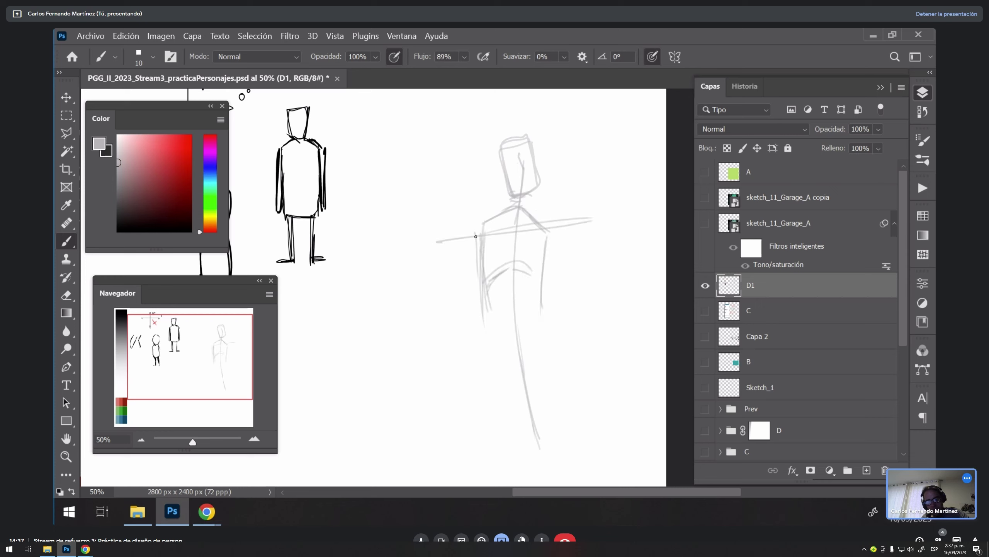
{"action": "left_click_drag", "start_coordinate": [484, 234], "coordinate": [606, 206]}
{"action": "left_click_drag", "start_coordinate": [518, 211], "coordinate": [473, 234]}
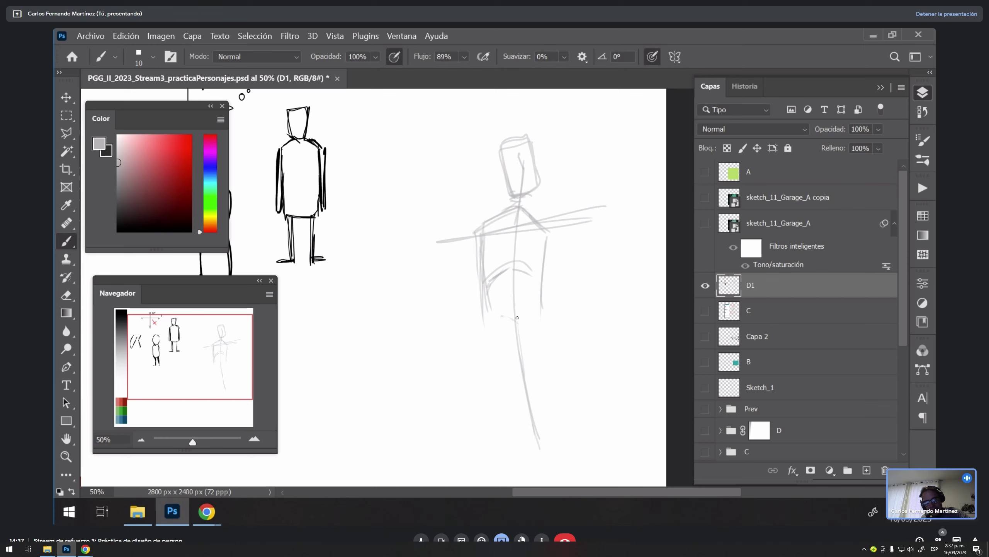
Step: Block in the pelvis and add crossed axis lines on the head and an oppositely tilted guideline across the hips
{"action": "mouse_move", "coordinate": [501, 310]}
{"action": "left_mouse_down"}
{"action": "mouse_move", "coordinate": [534, 315]}
{"action": "mouse_move", "coordinate": [543, 330]}
{"action": "left_mouse_up"}
{"action": "mouse_move", "coordinate": [504, 109]}
{"action": "left_mouse_down"}
{"action": "mouse_move", "coordinate": [522, 187]}
{"action": "mouse_move", "coordinate": [549, 143]}
{"action": "left_mouse_up"}
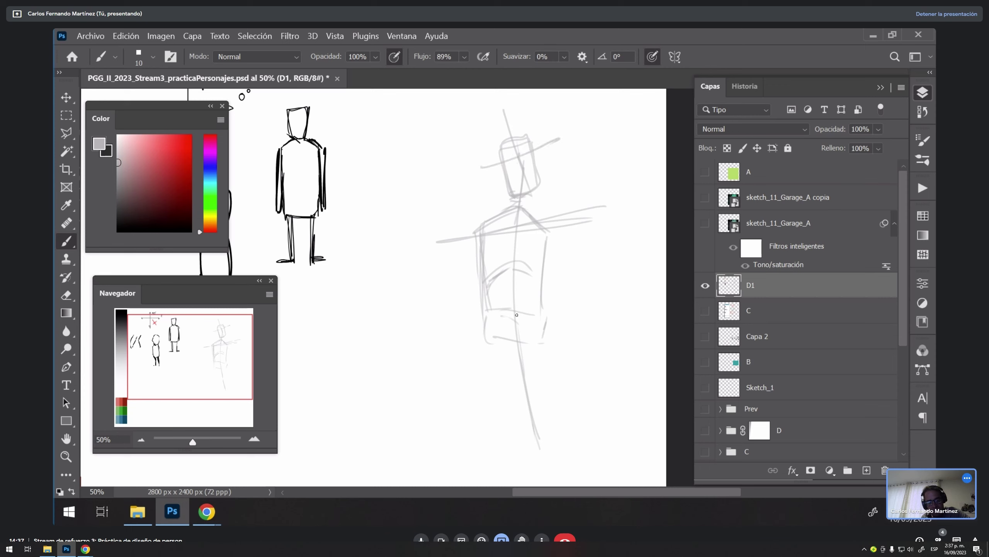
{"action": "left_click_drag", "start_coordinate": [468, 312], "coordinate": [574, 341]}
Step: Sketch the side contours of the torso narrowing at the waist and continuing over the hips
{"action": "mouse_move", "coordinate": [478, 248]}
{"action": "left_mouse_down"}
{"action": "mouse_move", "coordinate": [490, 323]}
{"action": "mouse_move", "coordinate": [478, 344]}
{"action": "left_mouse_up"}
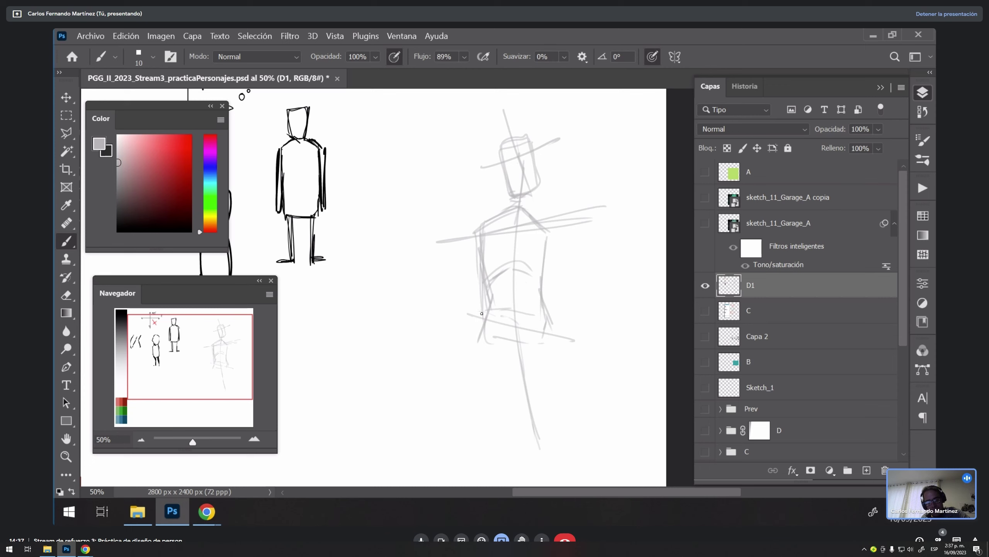
{"action": "left_click_drag", "start_coordinate": [482, 313], "coordinate": [477, 363]}
{"action": "left_click_drag", "start_coordinate": [483, 247], "coordinate": [498, 296]}
Step: Add the neck lines and reinforce the outline of the head and jaw
{"action": "mouse_move", "coordinate": [509, 184]}
{"action": "left_mouse_down"}
{"action": "mouse_move", "coordinate": [508, 205]}
{"action": "mouse_move", "coordinate": [536, 221]}
{"action": "left_mouse_up"}
{"action": "mouse_move", "coordinate": [506, 192]}
{"action": "left_mouse_down"}
{"action": "mouse_move", "coordinate": [499, 172]}
{"action": "mouse_move", "coordinate": [511, 138]}
{"action": "left_mouse_up"}
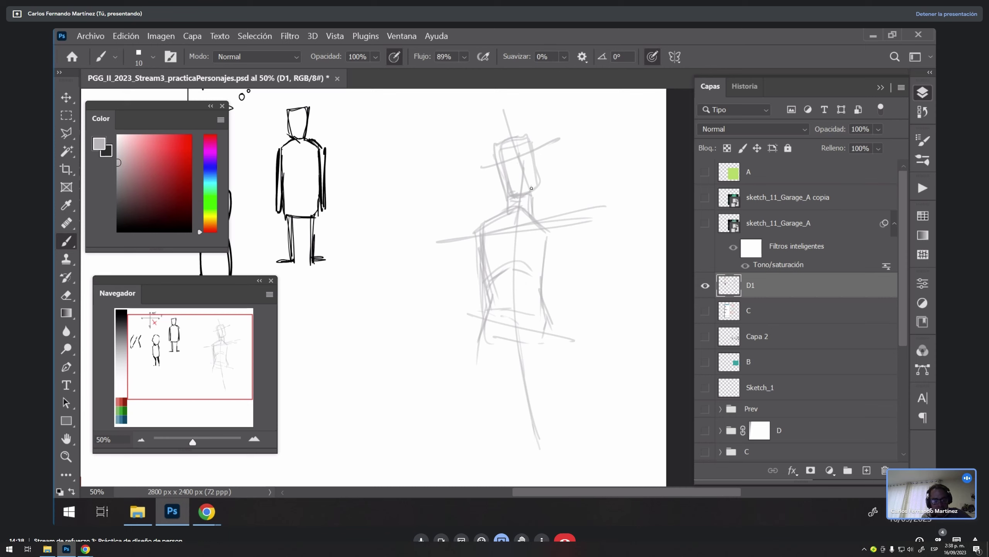
{"action": "left_click_drag", "start_coordinate": [498, 184], "coordinate": [508, 195]}
{"action": "mouse_move", "coordinate": [493, 161]}
{"action": "left_mouse_down"}
{"action": "mouse_move", "coordinate": [500, 191]}
{"action": "mouse_move", "coordinate": [492, 148]}
{"action": "left_mouse_up"}
{"action": "mouse_move", "coordinate": [519, 188]}
{"action": "left_mouse_down"}
{"action": "mouse_move", "coordinate": [535, 179]}
{"action": "mouse_move", "coordinate": [523, 137]}
{"action": "mouse_move", "coordinate": [492, 154]}
{"action": "left_mouse_up"}
Step: Sketch the V-shaped base of the pelvis and strengthen the inner leg line running down from it
{"action": "mouse_move", "coordinate": [514, 310]}
{"action": "left_mouse_down"}
{"action": "mouse_move", "coordinate": [585, 248]}
{"action": "mouse_move", "coordinate": [549, 280]}
{"action": "mouse_move", "coordinate": [523, 257]}
{"action": "left_mouse_up"}
{"action": "left_click_drag", "start_coordinate": [522, 262], "coordinate": [549, 294]}
{"action": "left_click_drag", "start_coordinate": [577, 262], "coordinate": [552, 292]}
{"action": "mouse_move", "coordinate": [590, 269]}
{"action": "left_mouse_down"}
{"action": "mouse_move", "coordinate": [542, 286]}
{"action": "mouse_move", "coordinate": [553, 343]}
{"action": "left_mouse_up"}
{"action": "left_click_drag", "start_coordinate": [552, 292], "coordinate": [572, 375]}
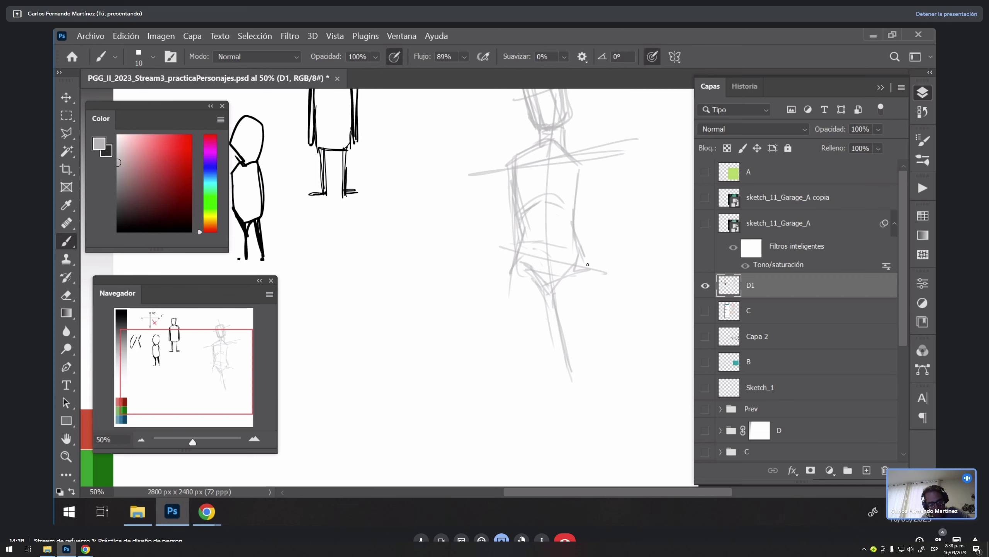
Step: Sketch the outer and inner contours of the thigh beneath the raised hip corner, narrowing towards the knee
{"action": "mouse_move", "coordinate": [588, 264]}
{"action": "left_mouse_down"}
{"action": "mouse_move", "coordinate": [607, 296]}
{"action": "mouse_move", "coordinate": [602, 377]}
{"action": "left_mouse_up"}
{"action": "left_click_drag", "start_coordinate": [549, 285], "coordinate": [579, 409]}
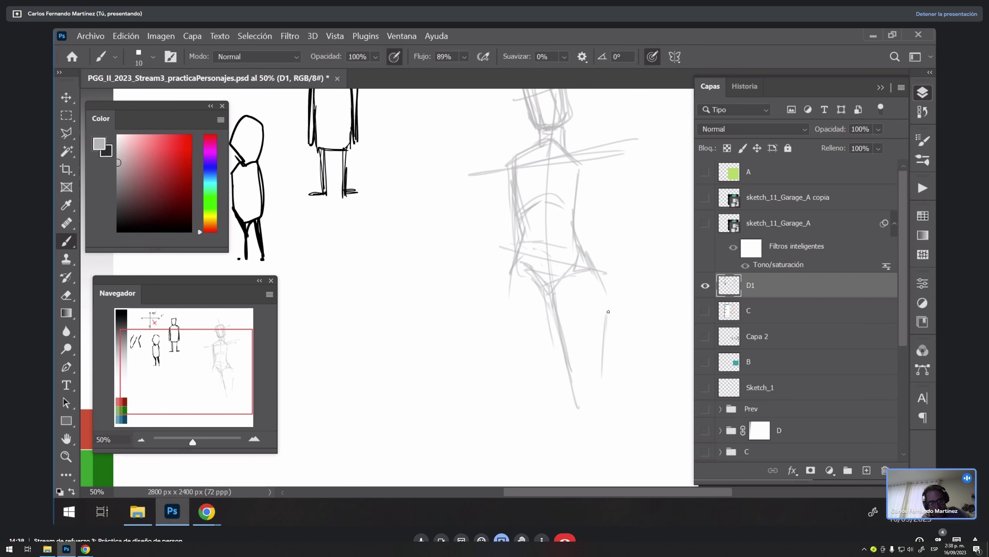
{"action": "left_click_drag", "start_coordinate": [606, 296], "coordinate": [597, 387]}
{"action": "mouse_move", "coordinate": [598, 338]}
{"action": "left_mouse_down"}
{"action": "mouse_move", "coordinate": [594, 358]}
{"action": "mouse_move", "coordinate": [647, 342]}
{"action": "left_mouse_up"}
{"action": "key", "text": "ctrl+minus"}
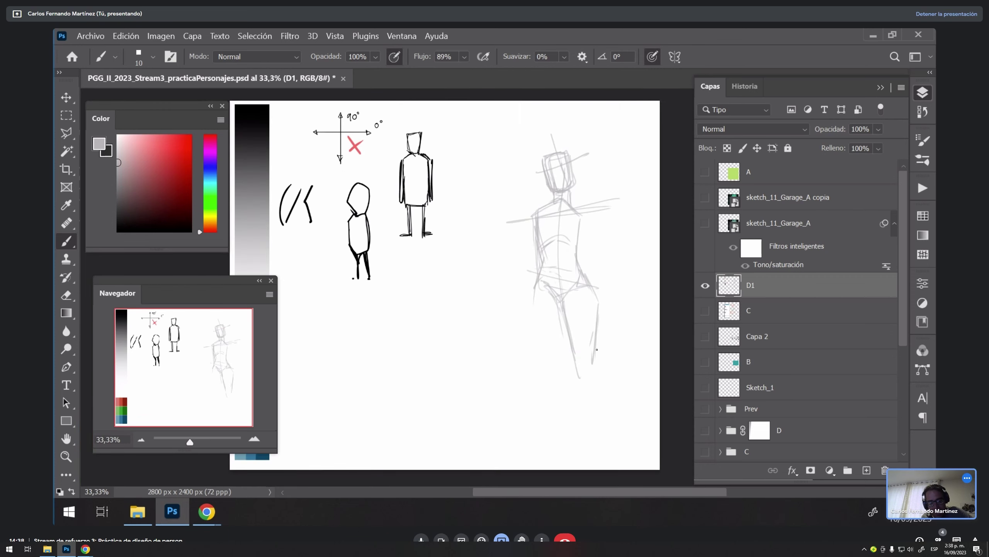
{"action": "left_click_drag", "start_coordinate": [597, 320], "coordinate": [575, 390]}
Step: Sketch the opposite thigh of the dynamic figure with curved outer and inner contours ending at the knee
{"action": "left_click_drag", "start_coordinate": [562, 310], "coordinate": [557, 354]}
{"action": "left_click_drag", "start_coordinate": [534, 277], "coordinate": [541, 371]}
{"action": "mouse_move", "coordinate": [538, 277]}
{"action": "left_mouse_down"}
{"action": "mouse_move", "coordinate": [526, 316]}
{"action": "mouse_move", "coordinate": [532, 355]}
{"action": "left_mouse_up"}
{"action": "left_click_drag", "start_coordinate": [529, 314], "coordinate": [539, 376]}
{"action": "mouse_move", "coordinate": [532, 334]}
{"action": "left_mouse_down"}
{"action": "mouse_move", "coordinate": [540, 375]}
{"action": "mouse_move", "coordinate": [548, 372]}
{"action": "left_mouse_up"}
{"action": "left_click_drag", "start_coordinate": [539, 372], "coordinate": [552, 376]}
{"action": "left_click_drag", "start_coordinate": [561, 324], "coordinate": [558, 377]}
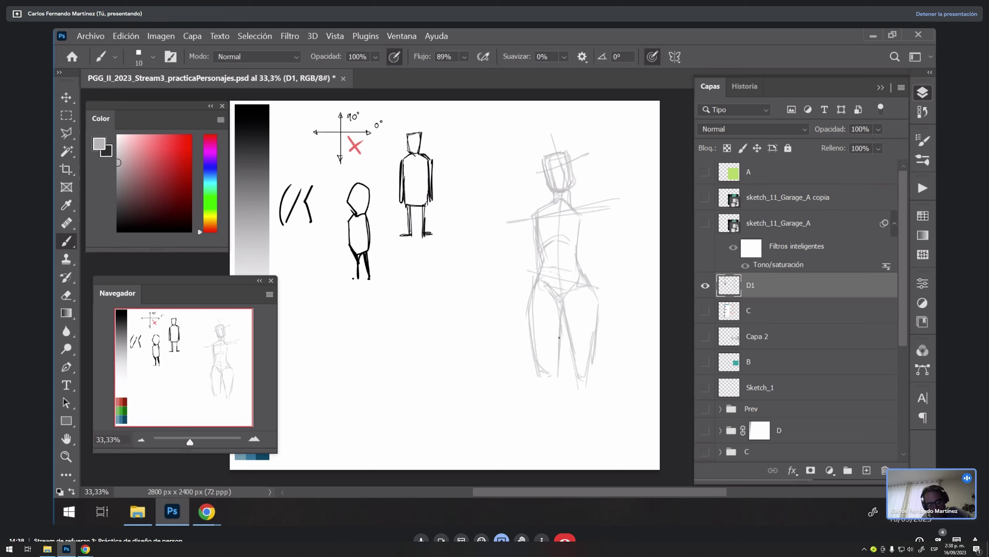
Step: Extend the leg nearer the stiff figures into a calf and foot, and sketch a tall box around the head down to the shoulders
{"action": "left_click_drag", "start_coordinate": [531, 338], "coordinate": [545, 389]}
{"action": "mouse_move", "coordinate": [530, 326]}
{"action": "left_mouse_down"}
{"action": "mouse_move", "coordinate": [561, 425]}
{"action": "mouse_move", "coordinate": [554, 432]}
{"action": "left_mouse_up"}
{"action": "left_click_drag", "start_coordinate": [546, 388], "coordinate": [553, 448]}
{"action": "left_click_drag", "start_coordinate": [560, 447], "coordinate": [554, 453]}
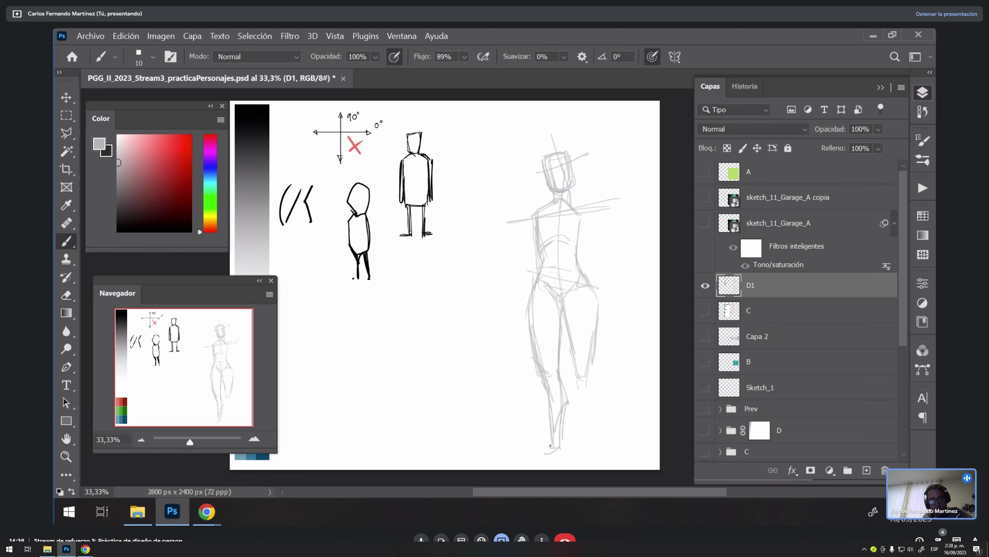
{"action": "mouse_move", "coordinate": [545, 215]}
{"action": "left_mouse_down"}
{"action": "mouse_move", "coordinate": [541, 123]}
{"action": "mouse_move", "coordinate": [586, 202]}
{"action": "left_mouse_up"}
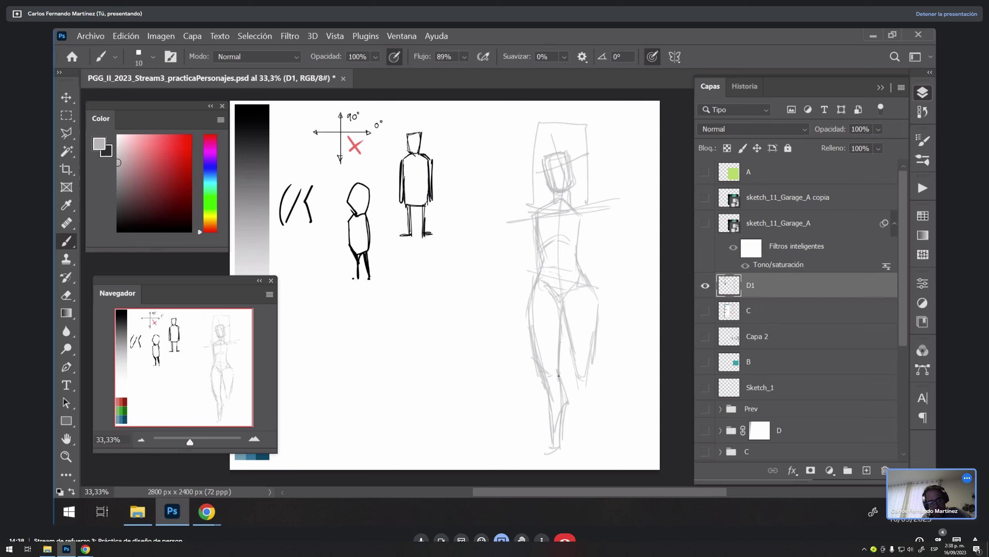
Step: Sketch the remaining calf and foot, and reinforce the ankles and feet of both legs
{"action": "mouse_move", "coordinate": [592, 372]}
{"action": "left_mouse_down"}
{"action": "mouse_move", "coordinate": [584, 410]}
{"action": "mouse_move", "coordinate": [599, 406]}
{"action": "mouse_move", "coordinate": [597, 448]}
{"action": "left_mouse_up"}
{"action": "left_click_drag", "start_coordinate": [582, 390], "coordinate": [588, 455]}
{"action": "left_click_drag", "start_coordinate": [587, 452], "coordinate": [600, 452]}
{"action": "left_click_drag", "start_coordinate": [601, 452], "coordinate": [598, 415]}
{"action": "left_click_drag", "start_coordinate": [603, 413], "coordinate": [599, 394]}
{"action": "left_click_drag", "start_coordinate": [558, 426], "coordinate": [551, 455]}
{"action": "left_click_drag", "start_coordinate": [555, 436], "coordinate": [530, 456]}
{"action": "mouse_move", "coordinate": [597, 447]}
{"action": "left_mouse_down"}
{"action": "mouse_move", "coordinate": [589, 456]}
{"action": "mouse_move", "coordinate": [600, 456]}
{"action": "left_mouse_up"}
Step: Enclose the whole dynamic figure, including its head box and feet, in a Polygonal Lasso selection
{"action": "key", "text": "ctrl+t"}
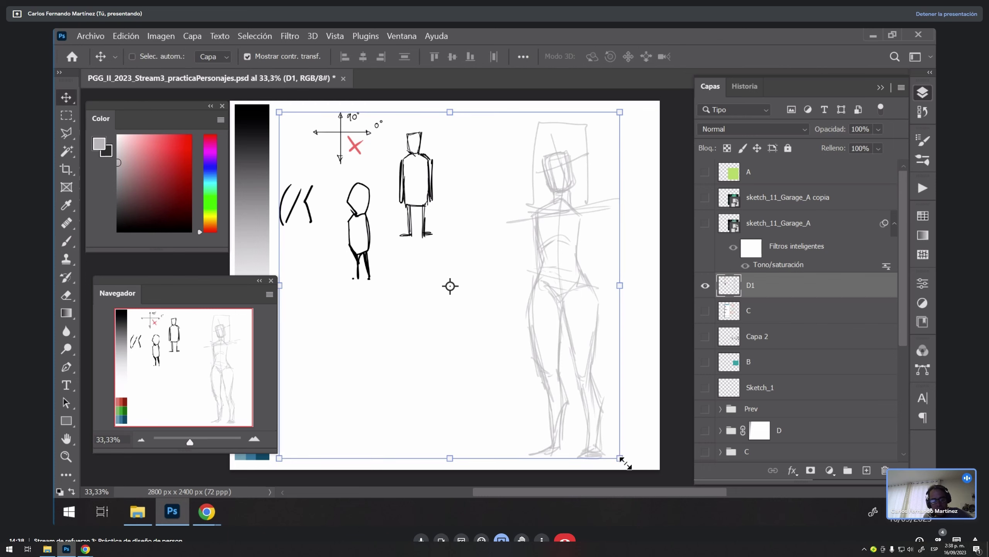
{"action": "key", "text": "Escape"}
{"action": "key", "text": "l"}
{"action": "left_click", "coordinate": [485, 214]}
{"action": "left_click", "coordinate": [457, 357]}
{"action": "left_click", "coordinate": [464, 472]}
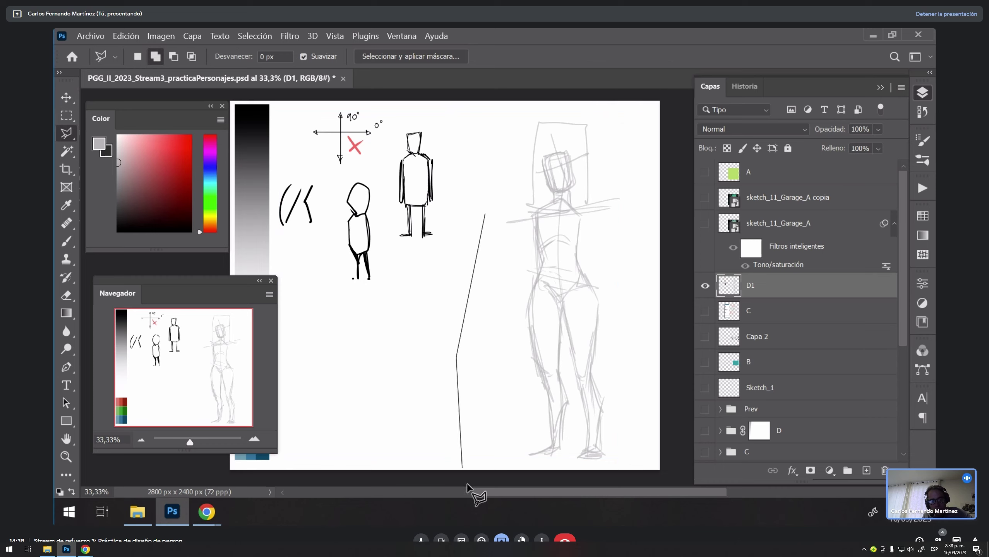
{"action": "left_click", "coordinate": [539, 481]}
{"action": "left_click", "coordinate": [628, 479]}
{"action": "left_click", "coordinate": [673, 380]}
{"action": "left_click", "coordinate": [684, 188]}
{"action": "left_click_drag", "start_coordinate": [662, 90], "coordinate": [671, 299]}
{"action": "left_click", "coordinate": [652, 145]}
{"action": "left_click", "coordinate": [565, 129]}
{"action": "left_click", "coordinate": [501, 179]}
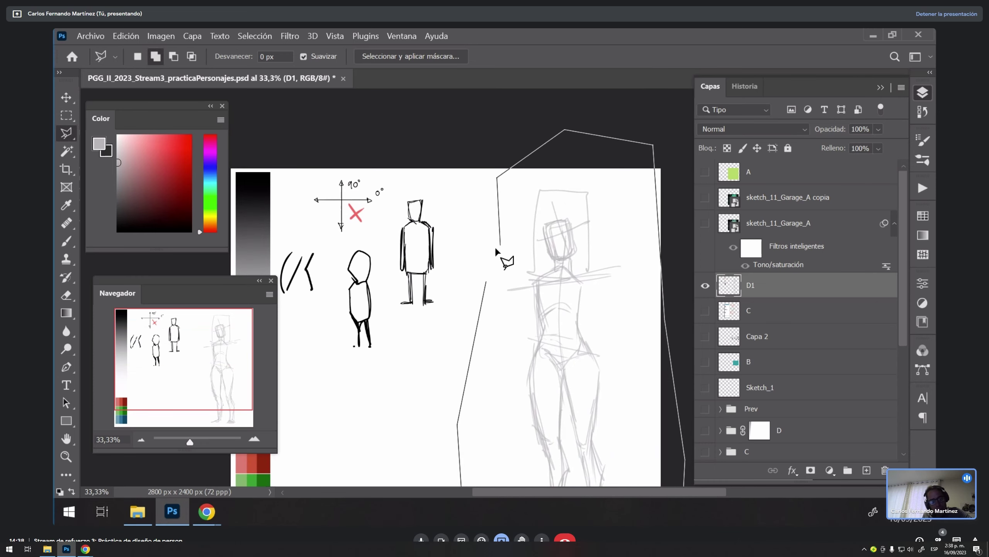
{"action": "double_click", "coordinate": [495, 248]}
Step: Show the rulers and scale the selected figure down slightly with Free Transform
{"action": "key", "text": "ctrl+r"}
{"action": "key", "text": "ctrl+t"}
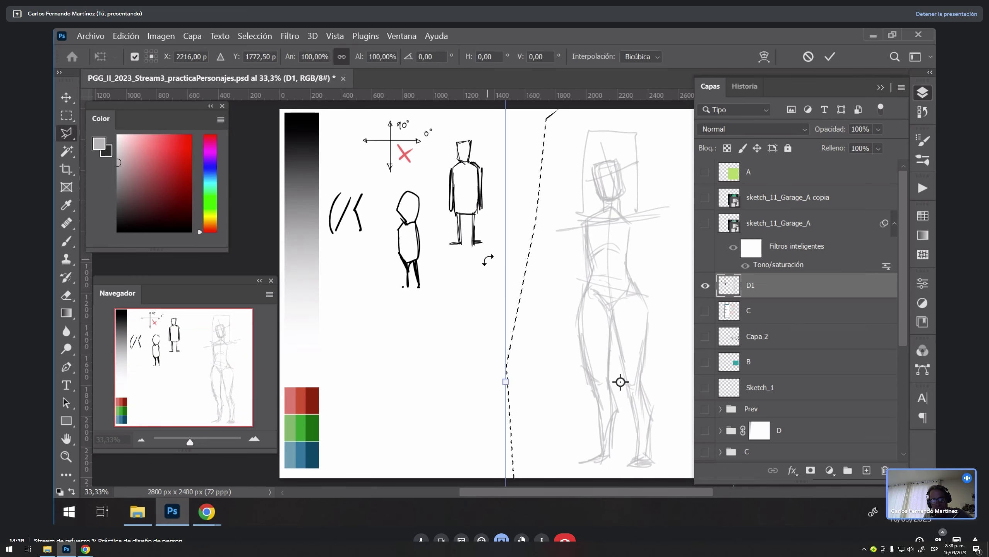
{"action": "left_click_drag", "start_coordinate": [589, 253], "coordinate": [568, 303]}
{"action": "left_click_drag", "start_coordinate": [486, 118], "coordinate": [502, 160]}
{"action": "key", "text": "Return"}
{"action": "key", "text": "v"}
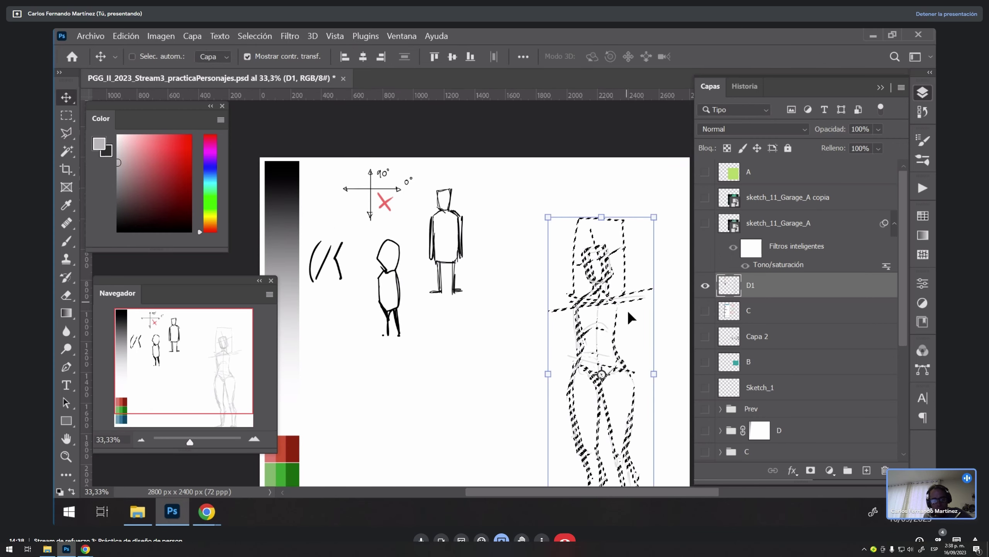
Step: Clear the selection around the scaled figure and return to the Brush tool
{"action": "left_click_drag", "start_coordinate": [614, 352], "coordinate": [581, 322]}
{"action": "key", "text": "b"}
{"action": "key", "text": "v"}
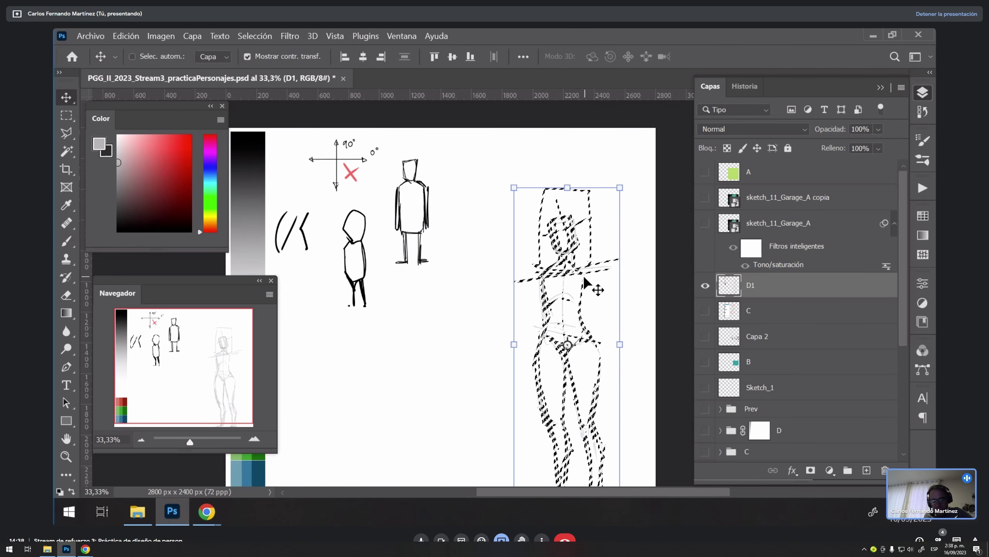
{"action": "mouse_move", "coordinate": [582, 278]}
{"action": "left_mouse_down"}
{"action": "mouse_move", "coordinate": [573, 239]}
{"action": "mouse_move", "coordinate": [588, 233]}
{"action": "mouse_move", "coordinate": [581, 206]}
{"action": "mouse_move", "coordinate": [576, 225]}
{"action": "left_mouse_up"}
{"action": "key", "text": "ctrl+z"}
{"action": "key", "text": "ctrl+z"}
{"action": "key", "text": "ctrl+z"}
{"action": "key", "text": "ctrl+z"}
{"action": "mouse_move", "coordinate": [650, 326]}
{"action": "left_mouse_down"}
{"action": "mouse_move", "coordinate": [604, 290]}
{"action": "mouse_move", "coordinate": [627, 269]}
{"action": "left_mouse_up"}
{"action": "key", "text": "b"}
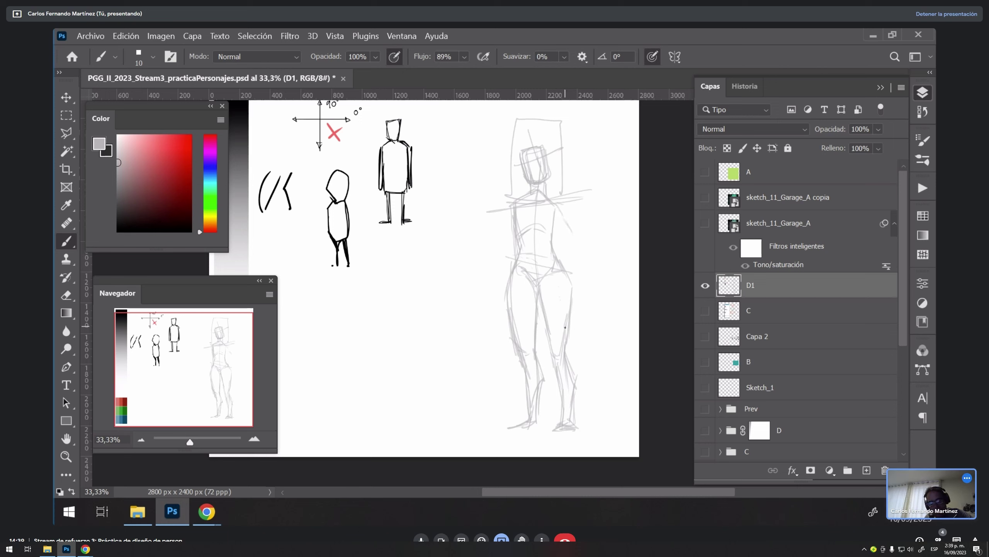
Step: Select the leg nearer the stiff figures with the Lasso, delete it and deselect
{"action": "key", "text": "l"}
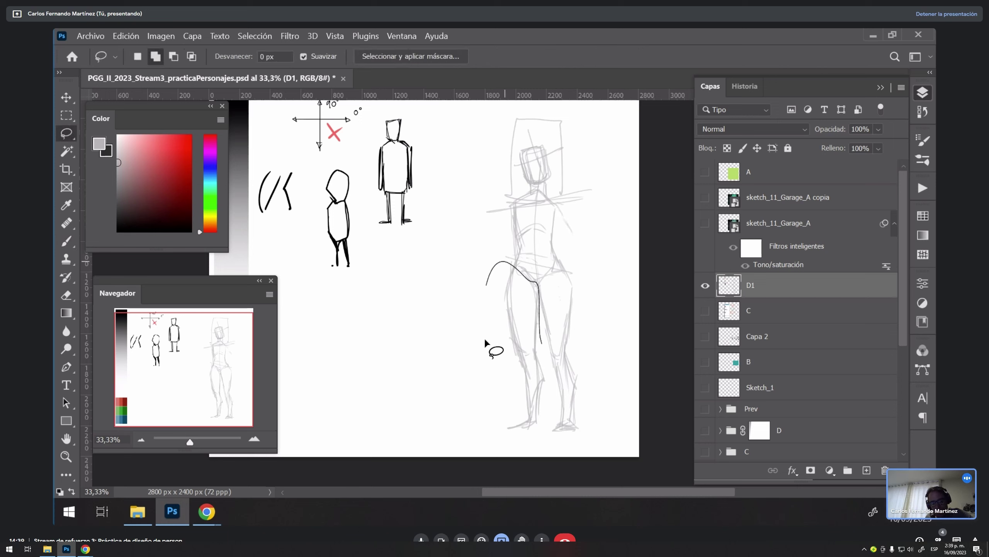
{"action": "left_click_drag", "start_coordinate": [539, 416], "coordinate": [545, 413]}
{"action": "key", "text": "Delete"}
{"action": "key", "text": "ctrl+d"}
Step: Redraw the deleted leg slanting inward from the hip so its calf and foot meet the supporting leg
{"action": "key", "text": "b"}
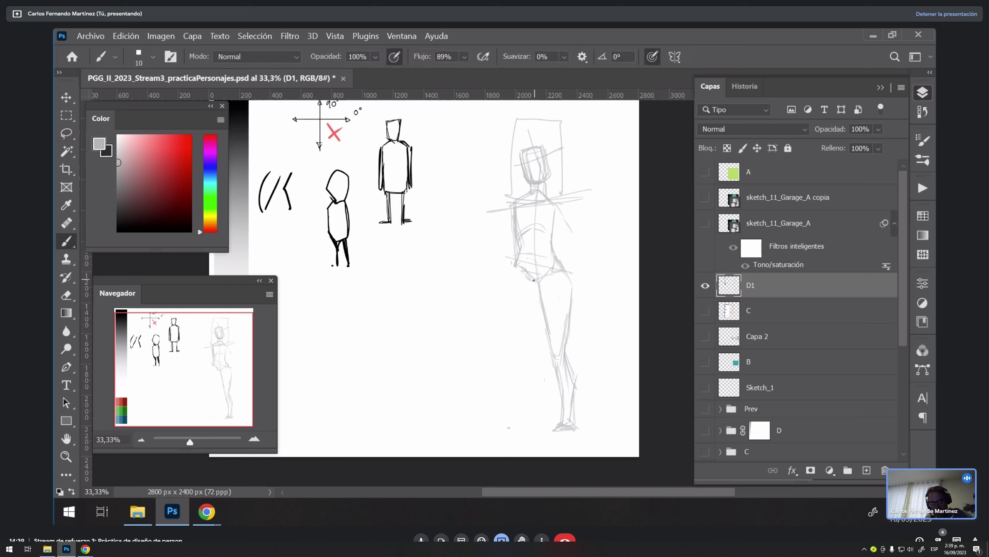
{"action": "left_click_drag", "start_coordinate": [516, 262], "coordinate": [510, 327]}
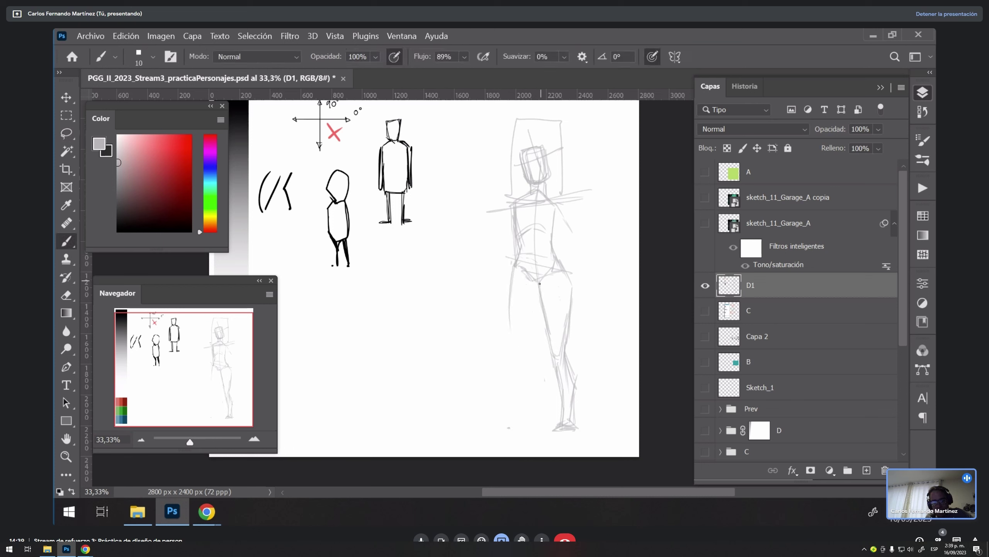
{"action": "left_click_drag", "start_coordinate": [540, 284], "coordinate": [536, 311]}
{"action": "left_click_drag", "start_coordinate": [515, 267], "coordinate": [528, 357]}
{"action": "mouse_move", "coordinate": [510, 296]}
{"action": "left_mouse_down"}
{"action": "mouse_move", "coordinate": [535, 368]}
{"action": "mouse_move", "coordinate": [542, 356]}
{"action": "mouse_move", "coordinate": [543, 400]}
{"action": "left_mouse_up"}
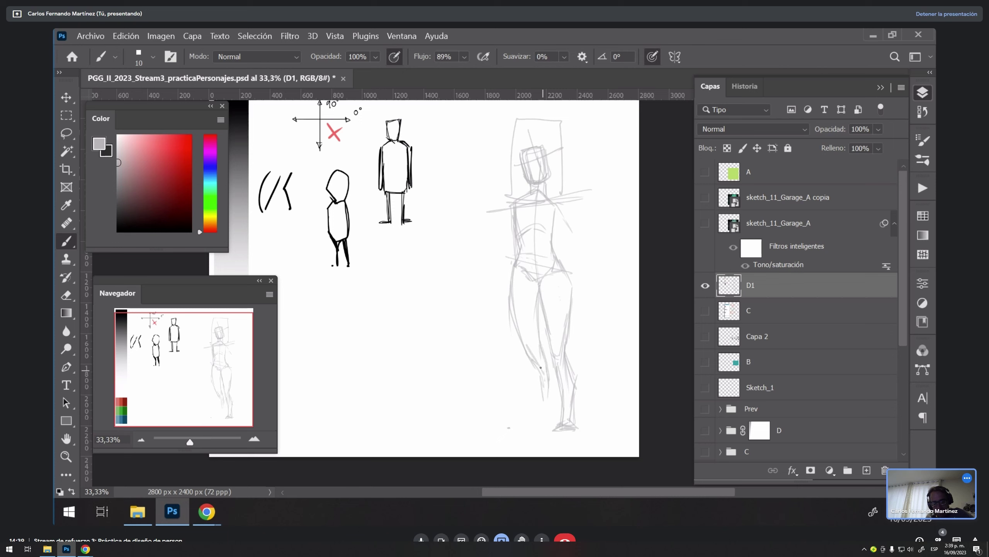
{"action": "left_click_drag", "start_coordinate": [545, 352], "coordinate": [553, 409]}
{"action": "mouse_move", "coordinate": [539, 370]}
{"action": "left_mouse_down"}
{"action": "mouse_move", "coordinate": [549, 412]}
{"action": "mouse_move", "coordinate": [558, 412]}
{"action": "mouse_move", "coordinate": [546, 423]}
{"action": "left_mouse_up"}
{"action": "left_click_drag", "start_coordinate": [558, 407], "coordinate": [547, 424]}
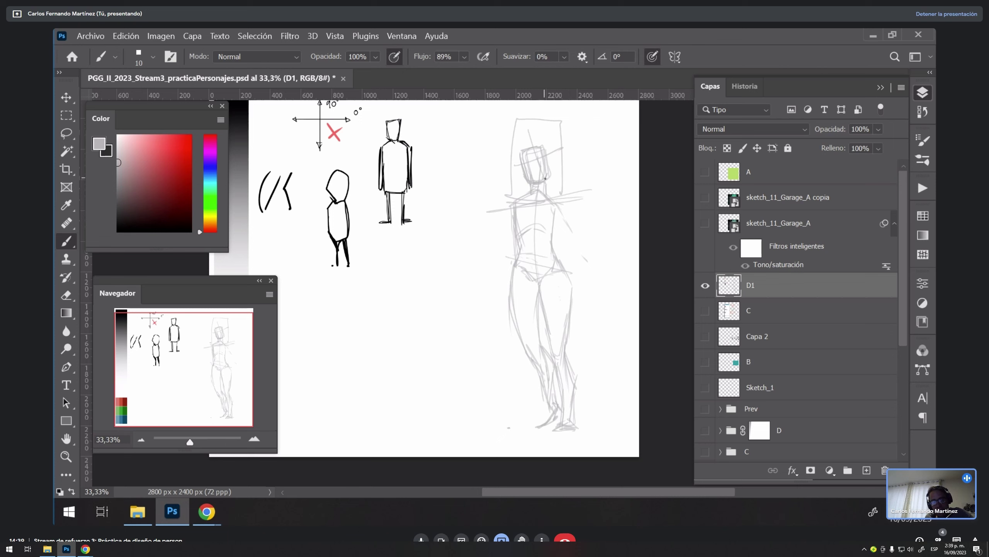
Step: Sketch both arms from the shoulders, bending the one nearer the stiff figures at the elbow with its hand by the hip
{"action": "mouse_move", "coordinate": [555, 218]}
{"action": "left_mouse_down"}
{"action": "mouse_move", "coordinate": [567, 240]}
{"action": "mouse_move", "coordinate": [575, 234]}
{"action": "mouse_move", "coordinate": [580, 269]}
{"action": "left_mouse_up"}
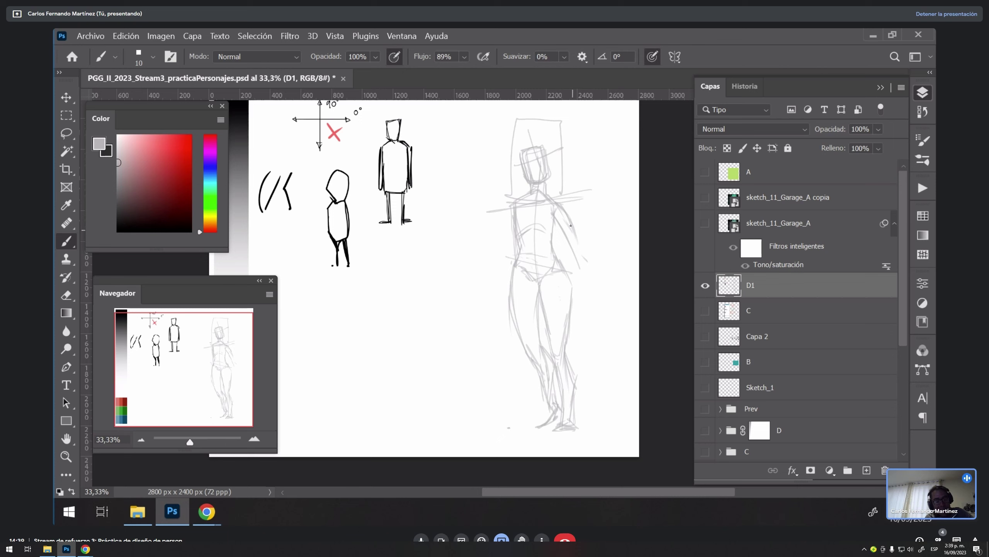
{"action": "mouse_move", "coordinate": [560, 209]}
{"action": "left_mouse_down"}
{"action": "mouse_move", "coordinate": [580, 269]}
{"action": "mouse_move", "coordinate": [570, 311]}
{"action": "left_mouse_up"}
{"action": "mouse_move", "coordinate": [511, 208]}
{"action": "left_mouse_down"}
{"action": "mouse_move", "coordinate": [499, 251]}
{"action": "mouse_move", "coordinate": [514, 295]}
{"action": "left_mouse_up"}
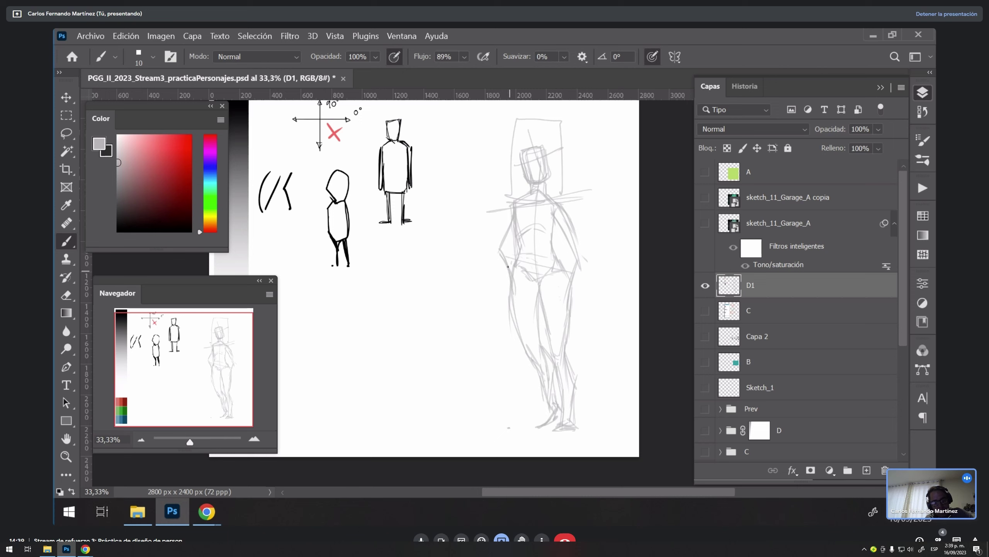
{"action": "left_click_drag", "start_coordinate": [575, 275], "coordinate": [570, 321]}
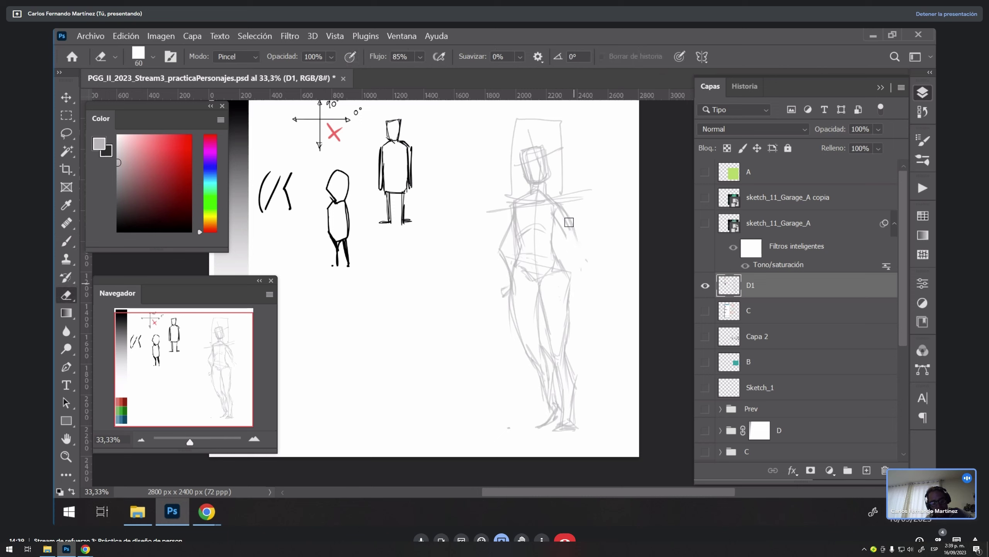
Step: Redraw the farther arm bent outward with its hand on the hip, and add short direction lines at both elbows
{"action": "mouse_move", "coordinate": [554, 205]}
{"action": "left_mouse_down"}
{"action": "mouse_move", "coordinate": [586, 238]}
{"action": "mouse_move", "coordinate": [573, 224]}
{"action": "mouse_move", "coordinate": [571, 290]}
{"action": "left_mouse_up"}
{"action": "left_click_drag", "start_coordinate": [577, 288], "coordinate": [571, 285]}
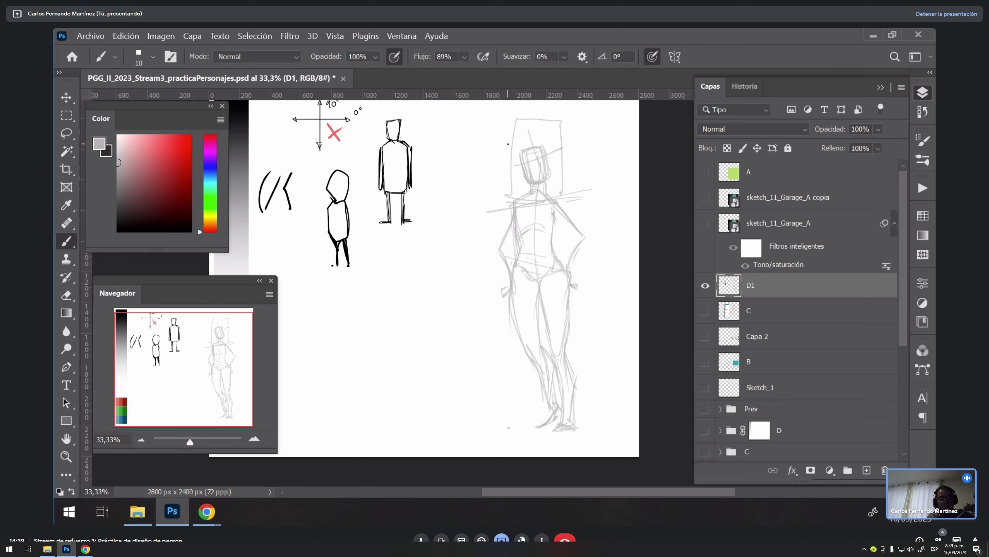
{"action": "left_click_drag", "start_coordinate": [573, 273], "coordinate": [591, 242]}
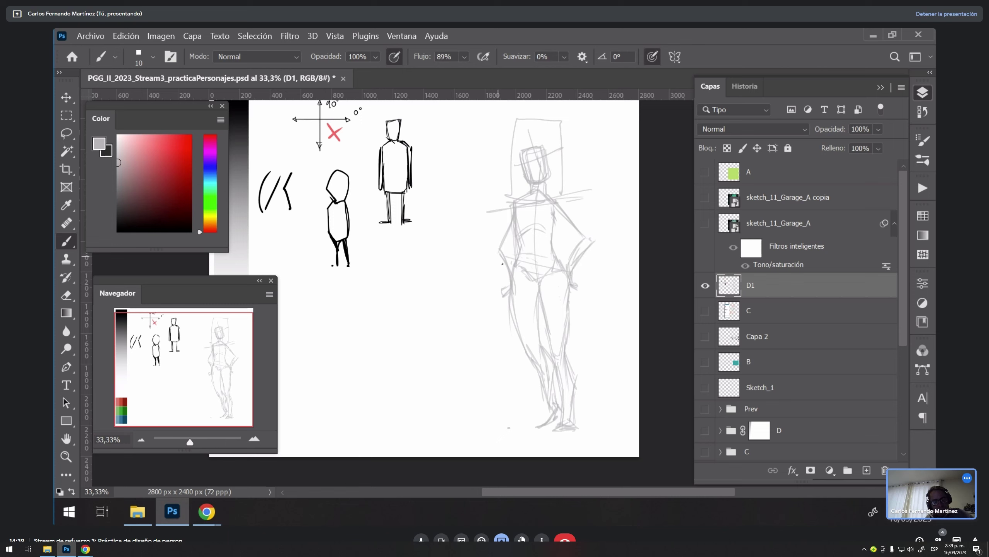
{"action": "mouse_move", "coordinate": [502, 264]}
{"action": "left_mouse_down"}
{"action": "mouse_move", "coordinate": [513, 279]}
{"action": "mouse_move", "coordinate": [495, 253]}
{"action": "left_mouse_up"}
Step: Pick a light red, set the brush size to 7, and draw crossing axis lines along the farther upper arm and forearm
{"action": "key", "text": "x"}
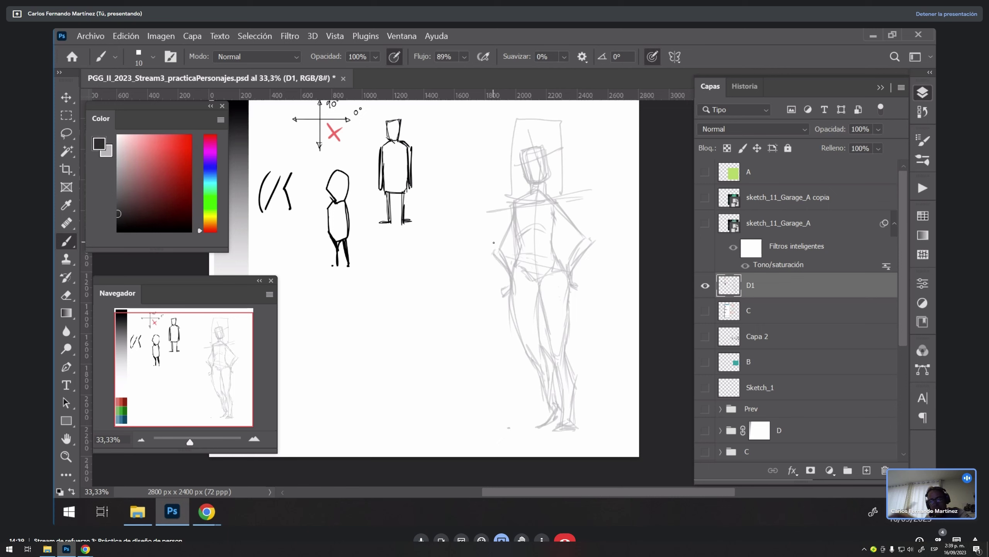
{"action": "key", "text": "x"}
{"action": "left_click", "coordinate": [155, 141]}
{"action": "key", "text": "bracketleft"}
{"action": "key", "text": "bracketleft"}
{"action": "key", "text": "bracketleft"}
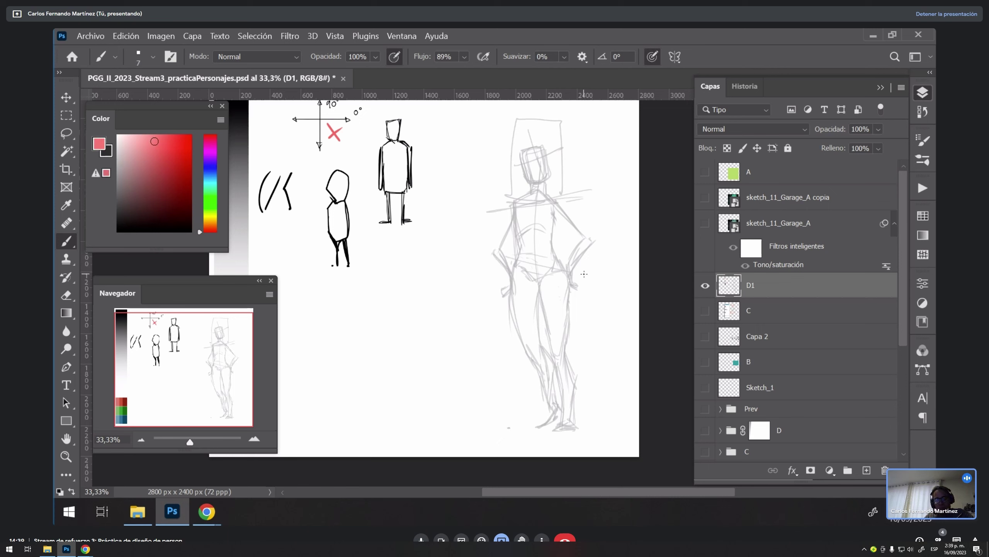
{"action": "left_click_drag", "start_coordinate": [572, 222], "coordinate": [607, 264]}
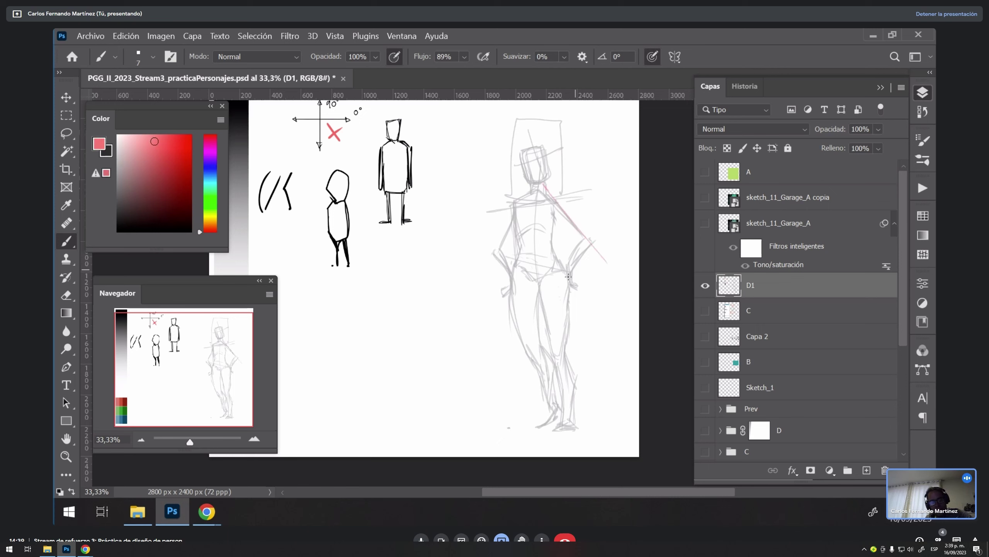
{"action": "left_click_drag", "start_coordinate": [557, 289], "coordinate": [609, 214]}
Step: Trace the figure's shoulder tilt, curved spine, both legs and remaining arm with red axis lines
{"action": "left_click_drag", "start_coordinate": [487, 211], "coordinate": [596, 186]}
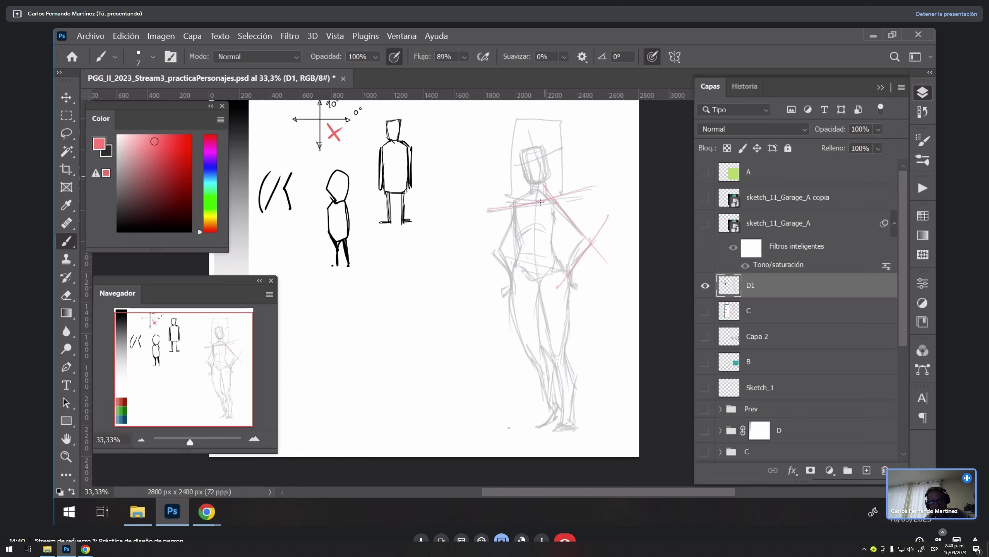
{"action": "left_click_drag", "start_coordinate": [545, 146], "coordinate": [540, 303]}
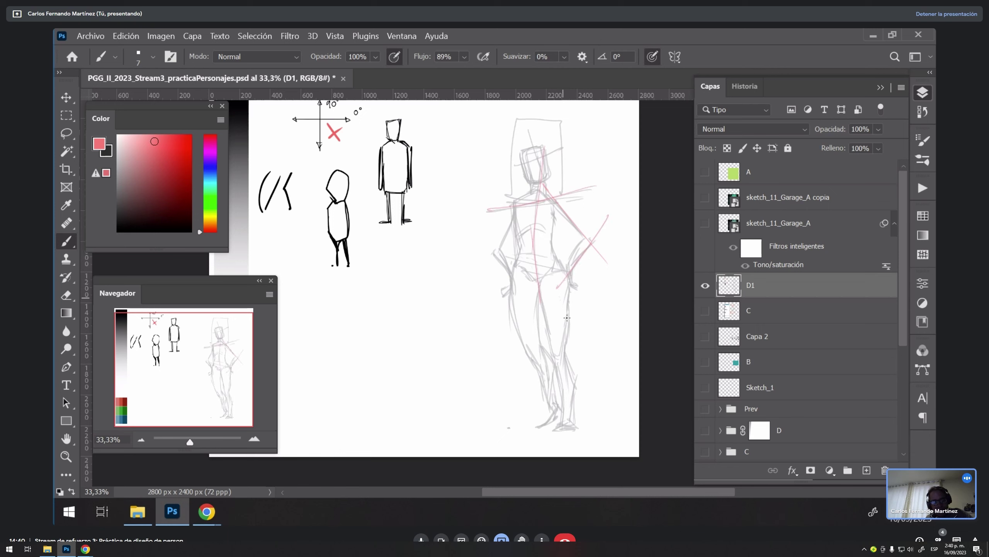
{"action": "left_click_drag", "start_coordinate": [558, 260], "coordinate": [557, 365]}
{"action": "mouse_move", "coordinate": [516, 266]}
{"action": "left_mouse_down"}
{"action": "mouse_move", "coordinate": [539, 369]}
{"action": "mouse_move", "coordinate": [569, 425]}
{"action": "left_mouse_up"}
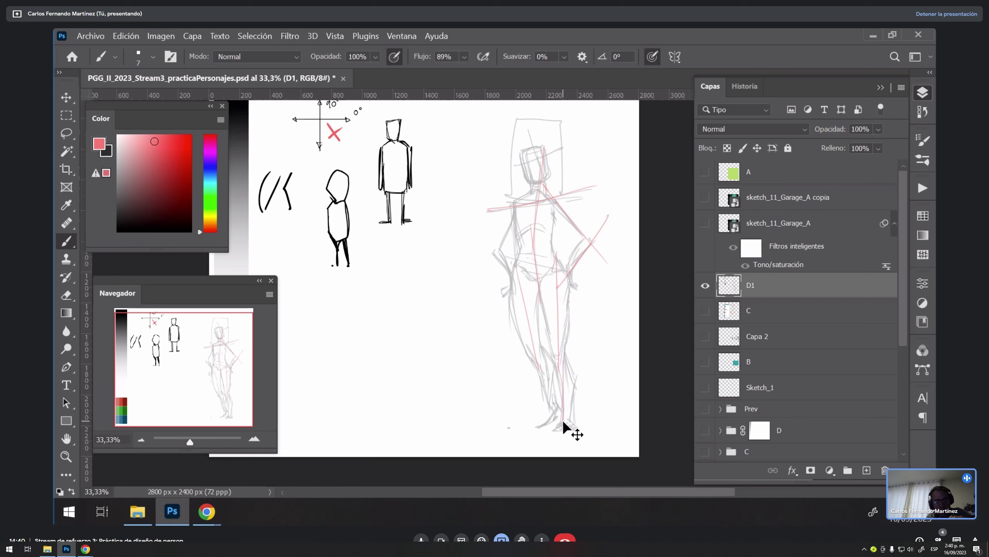
{"action": "key", "text": "ctrl+z"}
{"action": "left_click_drag", "start_coordinate": [563, 363], "coordinate": [569, 424]}
{"action": "mouse_move", "coordinate": [508, 231]}
{"action": "left_mouse_down"}
{"action": "mouse_move", "coordinate": [500, 255]}
{"action": "mouse_move", "coordinate": [512, 279]}
{"action": "left_mouse_up"}
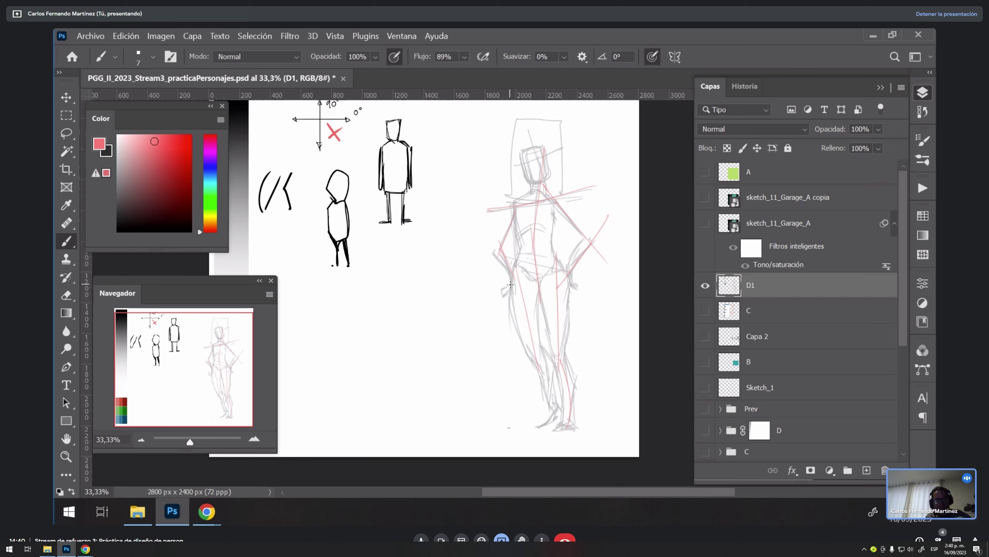
Step: Switch to light gray and sketch a curved line of action for a new figure in the blank area beside the posed one
{"action": "left_click_drag", "start_coordinate": [510, 284], "coordinate": [608, 291]}
{"action": "key", "text": "z"}
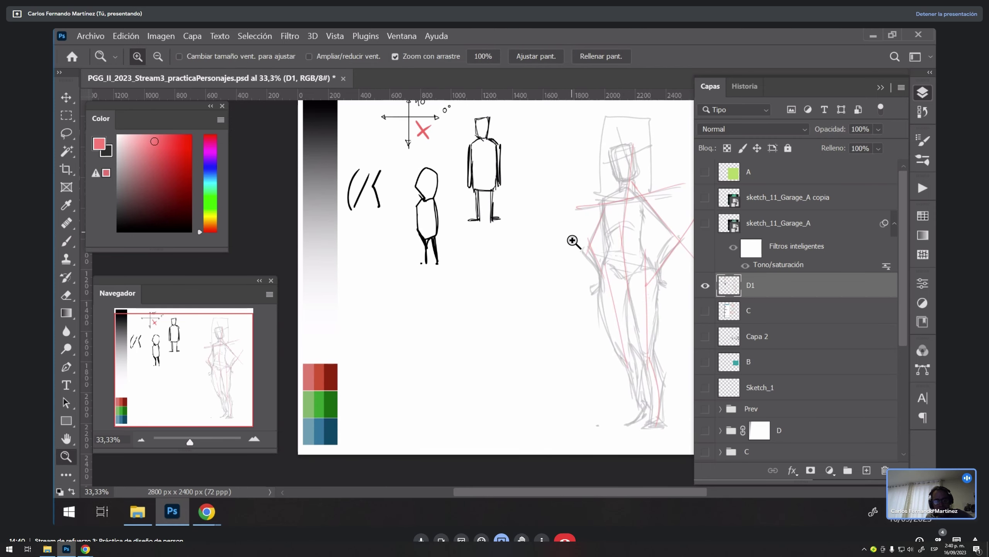
{"action": "mouse_move", "coordinate": [573, 240]}
{"action": "left_mouse_down"}
{"action": "mouse_move", "coordinate": [642, 254]}
{"action": "mouse_move", "coordinate": [623, 265]}
{"action": "left_mouse_up"}
{"action": "key", "text": "b"}
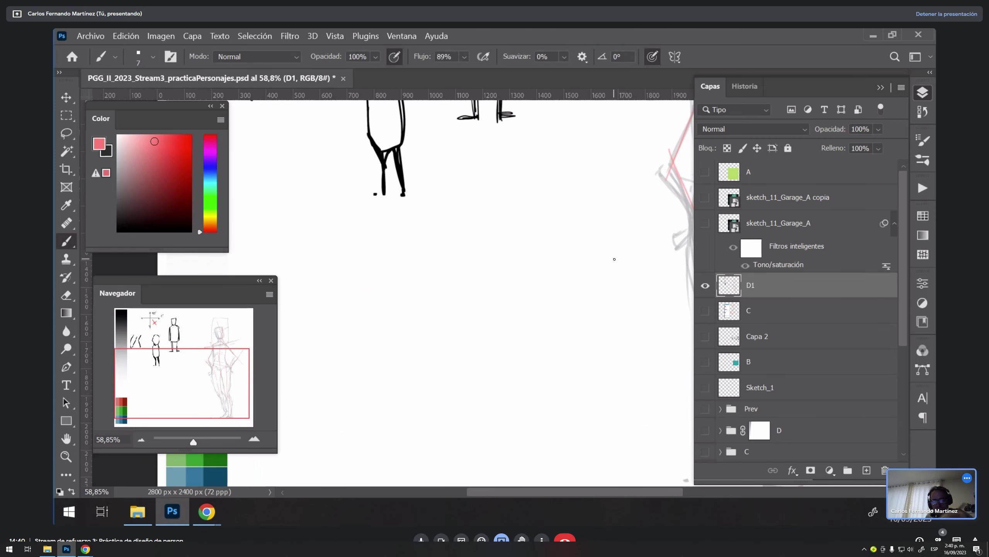
{"action": "key", "text": "x"}
{"action": "key", "text": "x"}
{"action": "left_click_drag", "start_coordinate": [156, 166], "coordinate": [117, 156]}
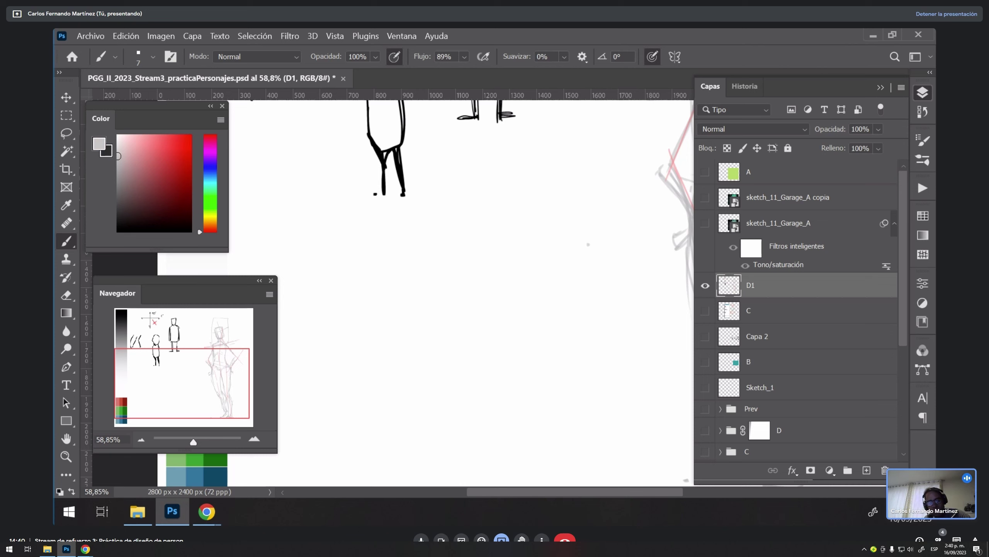
{"action": "left_click_drag", "start_coordinate": [545, 224], "coordinate": [558, 335]}
{"action": "left_click_drag", "start_coordinate": [548, 248], "coordinate": [551, 306]}
{"action": "left_click_drag", "start_coordinate": [556, 184], "coordinate": [568, 386]}
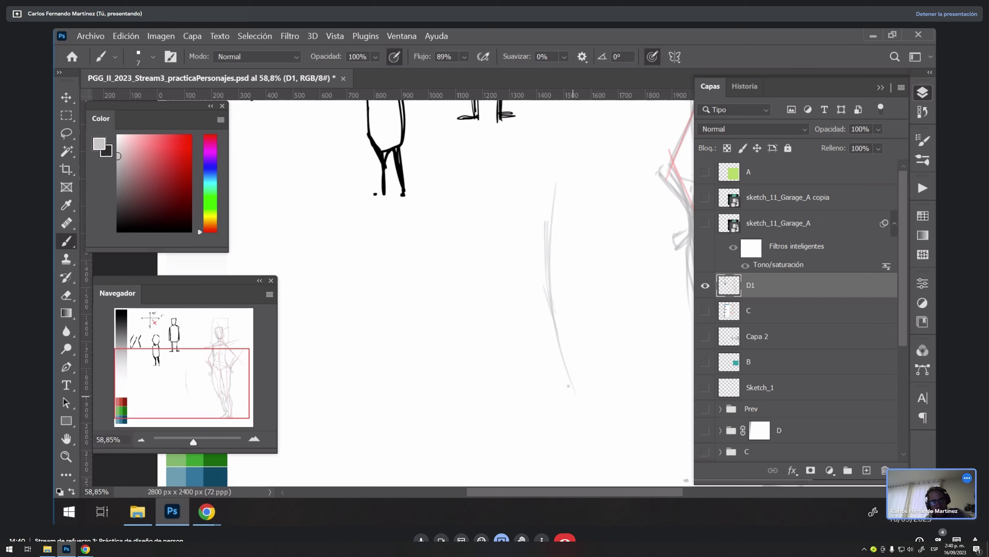
{"action": "left_click_drag", "start_coordinate": [552, 268], "coordinate": [576, 413]}
Step: Block in an arched torso with side contours over the new line of action, and add two crosswise guidelines
{"action": "mouse_move", "coordinate": [523, 262]}
{"action": "left_mouse_down"}
{"action": "mouse_move", "coordinate": [525, 243]}
{"action": "mouse_move", "coordinate": [544, 234]}
{"action": "mouse_move", "coordinate": [579, 252]}
{"action": "mouse_move", "coordinate": [528, 325]}
{"action": "left_mouse_up"}
{"action": "left_click_drag", "start_coordinate": [529, 256], "coordinate": [531, 291]}
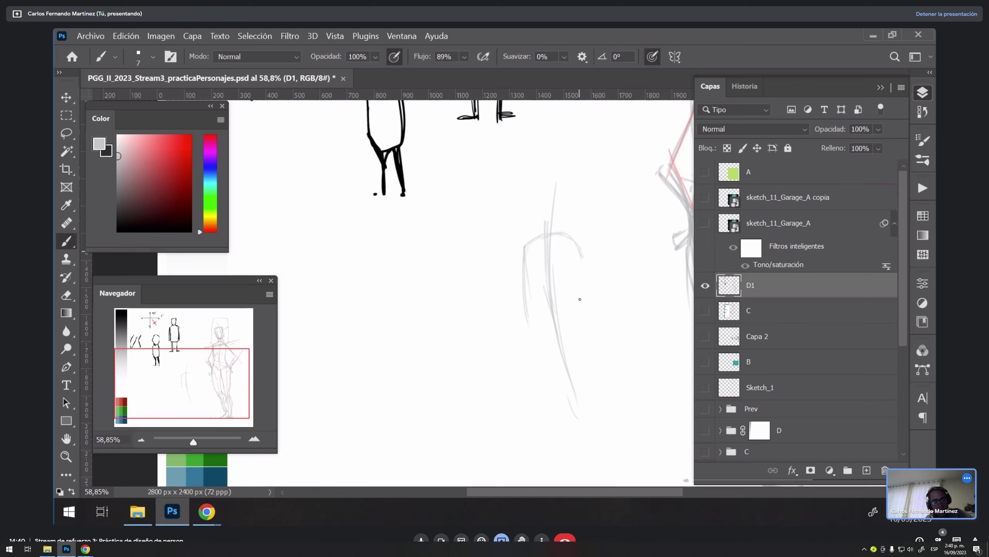
{"action": "left_click_drag", "start_coordinate": [580, 254], "coordinate": [579, 290]}
{"action": "left_click_drag", "start_coordinate": [499, 267], "coordinate": [622, 252]}
{"action": "left_click_drag", "start_coordinate": [517, 208], "coordinate": [613, 206]}
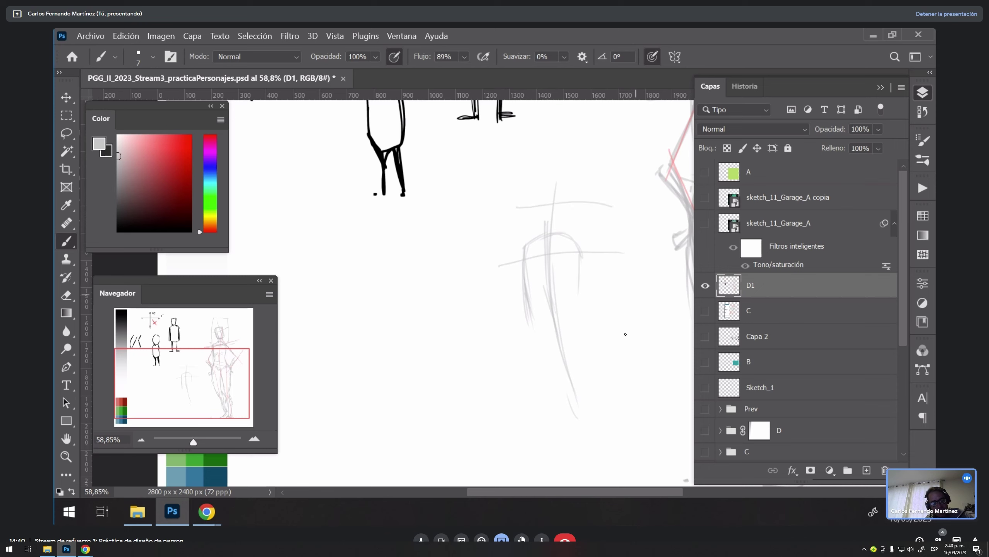
Step: Add a hip guideline, an oval head, torso side lines, a ribcage arch and a pelvis to the new gray figure
{"action": "left_click_drag", "start_coordinate": [529, 352], "coordinate": [577, 358]}
{"action": "mouse_move", "coordinate": [555, 229]}
{"action": "left_mouse_down"}
{"action": "mouse_move", "coordinate": [557, 178]}
{"action": "mouse_move", "coordinate": [542, 219]}
{"action": "mouse_move", "coordinate": [567, 183]}
{"action": "mouse_move", "coordinate": [559, 213]}
{"action": "left_mouse_up"}
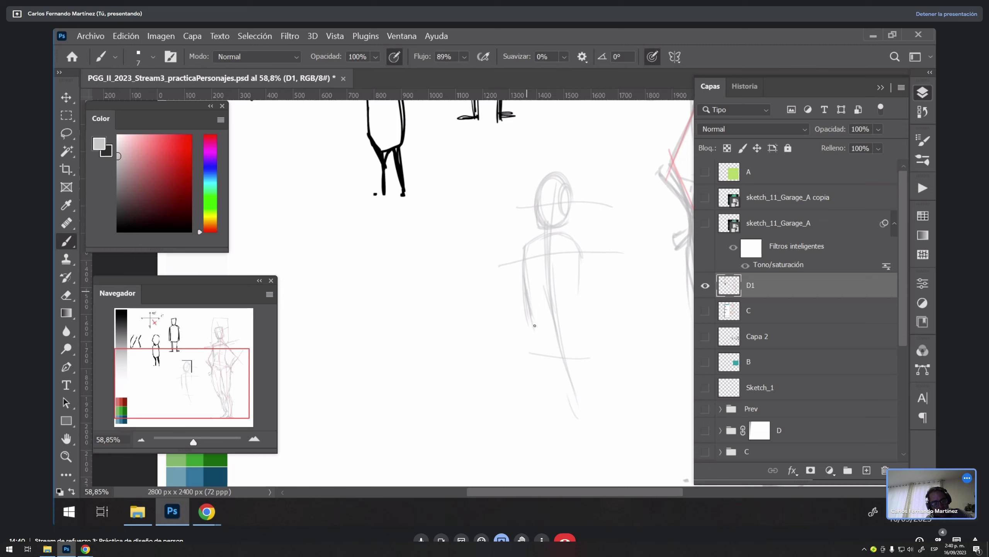
{"action": "left_click_drag", "start_coordinate": [582, 264], "coordinate": [575, 316]}
{"action": "mouse_move", "coordinate": [530, 291]}
{"action": "left_mouse_down"}
{"action": "mouse_move", "coordinate": [547, 273]}
{"action": "mouse_move", "coordinate": [567, 282]}
{"action": "left_mouse_up"}
{"action": "mouse_move", "coordinate": [549, 276]}
{"action": "left_mouse_down"}
{"action": "mouse_move", "coordinate": [566, 292]}
{"action": "mouse_move", "coordinate": [530, 349]}
{"action": "mouse_move", "coordinate": [565, 346]}
{"action": "mouse_move", "coordinate": [580, 286]}
{"action": "left_mouse_up"}
{"action": "mouse_move", "coordinate": [545, 361]}
{"action": "left_mouse_down"}
{"action": "mouse_move", "coordinate": [535, 346]}
{"action": "mouse_move", "coordinate": [576, 300]}
{"action": "mouse_move", "coordinate": [561, 345]}
{"action": "left_mouse_up"}
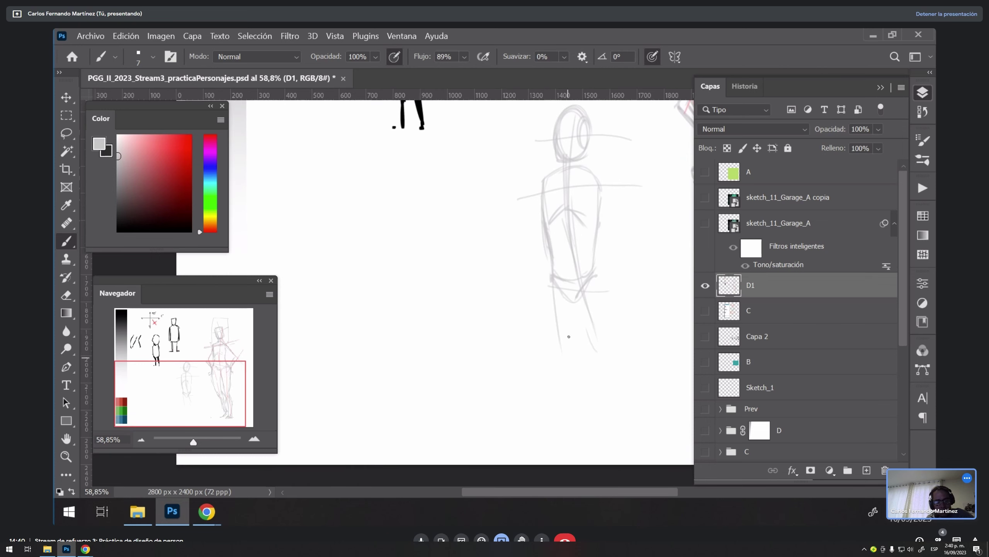
Step: Sketch the figure's first leg from the pelvis down with curved thigh and calf lines and a small flat foot
{"action": "left_click_drag", "start_coordinate": [573, 304], "coordinate": [580, 375]}
{"action": "left_click_drag", "start_coordinate": [553, 284], "coordinate": [579, 396]}
{"action": "left_click_drag", "start_coordinate": [573, 305], "coordinate": [585, 395]}
{"action": "left_click_drag", "start_coordinate": [555, 343], "coordinate": [580, 404]}
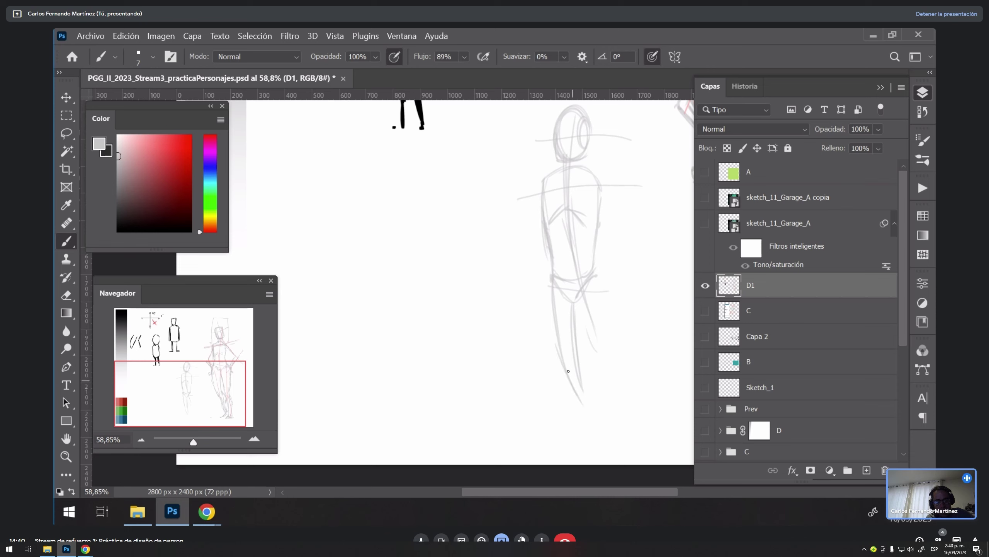
{"action": "mouse_move", "coordinate": [575, 370]}
{"action": "left_mouse_down"}
{"action": "mouse_move", "coordinate": [588, 398]}
{"action": "mouse_move", "coordinate": [584, 434]}
{"action": "left_mouse_up"}
{"action": "left_click_drag", "start_coordinate": [590, 393], "coordinate": [589, 450]}
{"action": "left_click_drag", "start_coordinate": [591, 444], "coordinate": [568, 455]}
Step: Sketch the figure's other leg, extending diagonally from the hip to its foot
{"action": "left_click_drag", "start_coordinate": [573, 300], "coordinate": [609, 412]}
{"action": "mouse_move", "coordinate": [595, 279]}
{"action": "left_mouse_down"}
{"action": "mouse_move", "coordinate": [619, 388]}
{"action": "mouse_move", "coordinate": [614, 439]}
{"action": "left_mouse_up"}
{"action": "mouse_move", "coordinate": [601, 384]}
{"action": "left_mouse_down"}
{"action": "mouse_move", "coordinate": [618, 452]}
{"action": "mouse_move", "coordinate": [599, 455]}
{"action": "mouse_move", "coordinate": [611, 456]}
{"action": "left_mouse_up"}
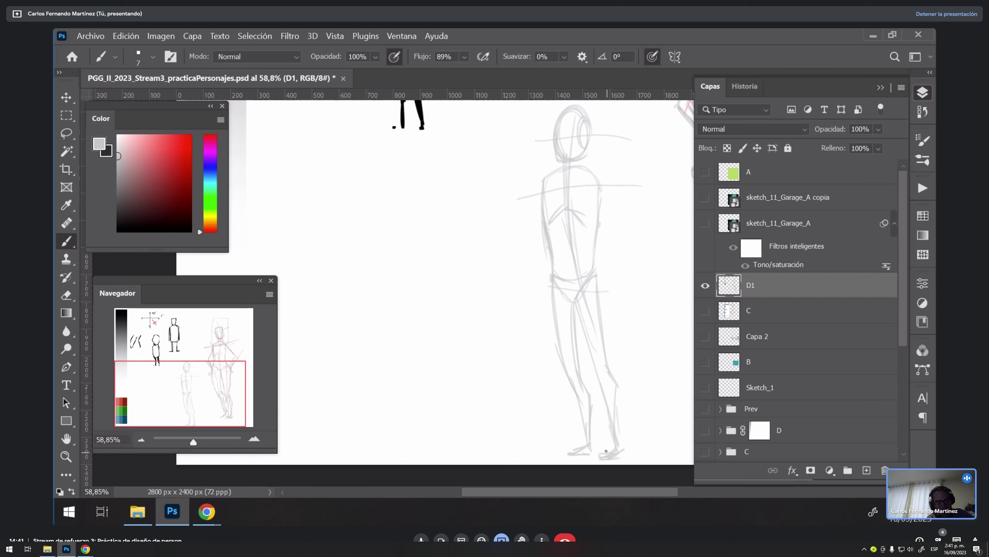
{"action": "key", "text": "e"}
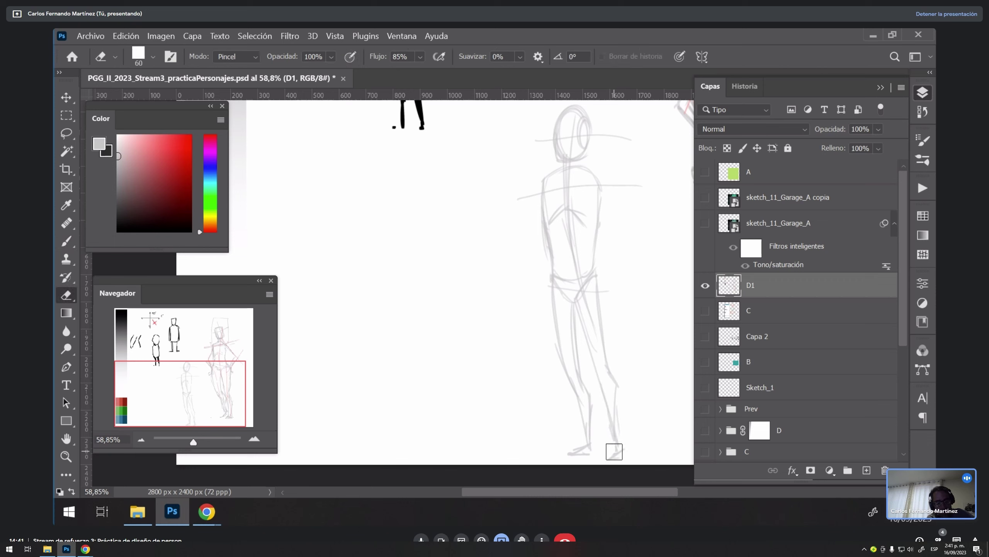
{"action": "key", "text": "b"}
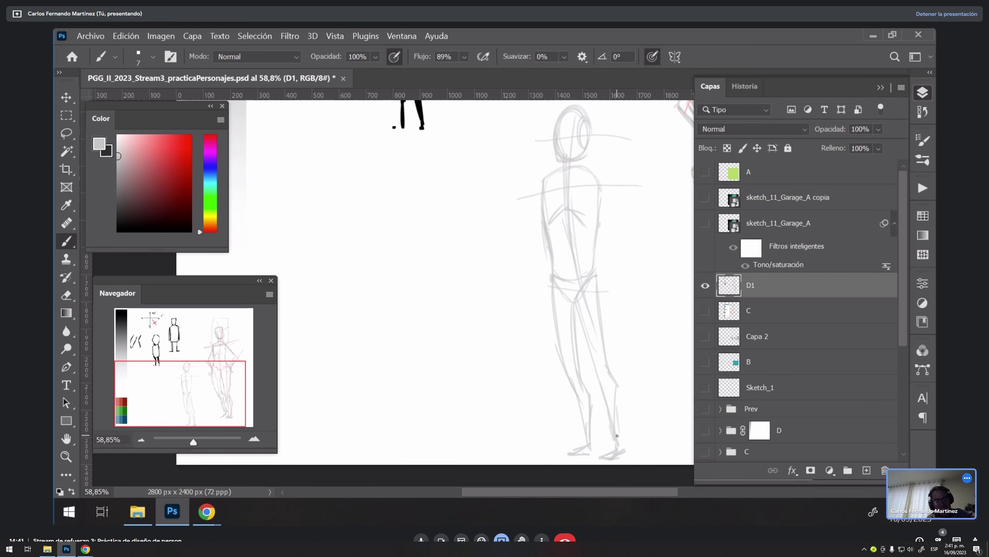
{"action": "mouse_move", "coordinate": [639, 245]}
{"action": "left_mouse_down"}
{"action": "mouse_move", "coordinate": [634, 276]}
{"action": "mouse_move", "coordinate": [598, 231]}
{"action": "left_mouse_up"}
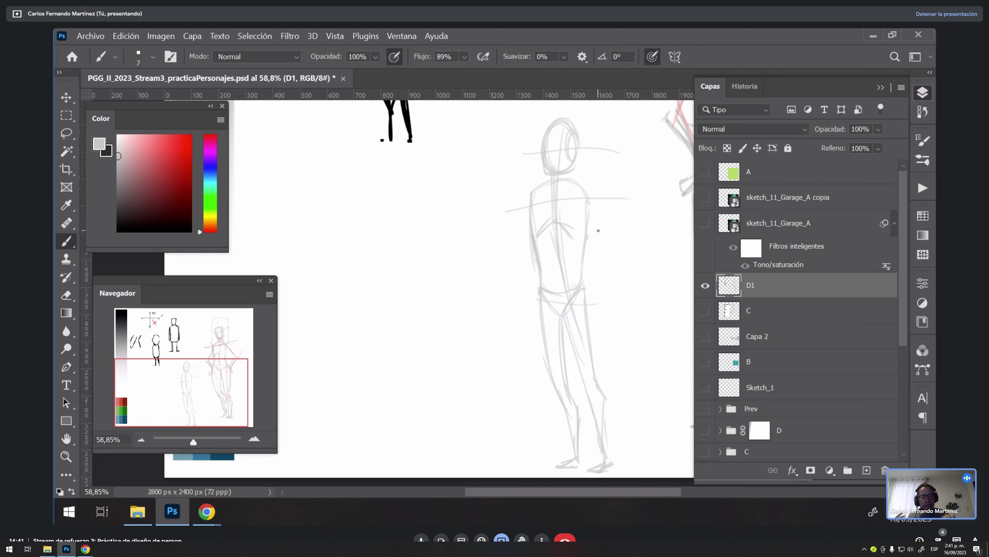
Step: Lasso the figure's first leg, swing its lower end outward with Free Transform, and deselect
{"action": "key", "text": "l"}
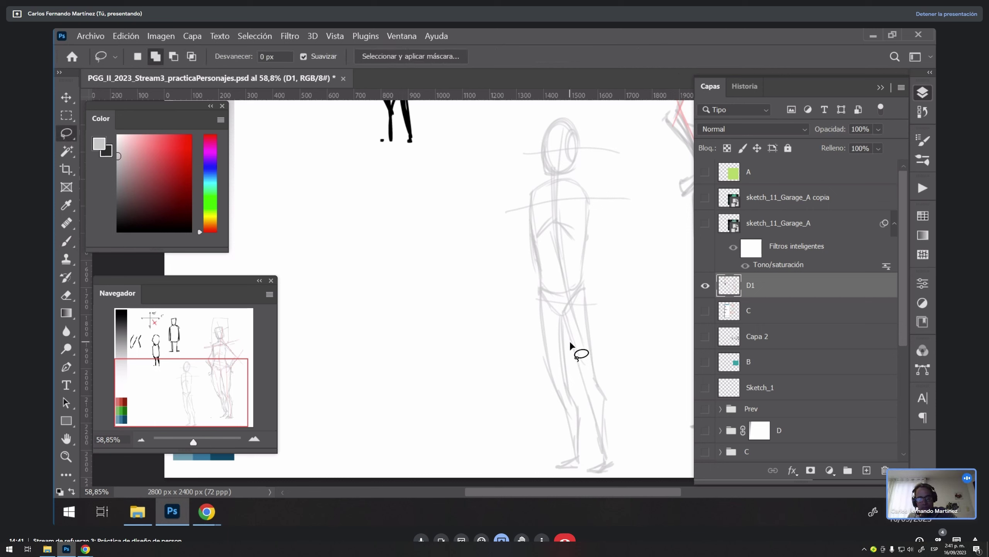
{"action": "mouse_move", "coordinate": [570, 354]}
{"action": "left_mouse_down"}
{"action": "mouse_move", "coordinate": [558, 318]}
{"action": "mouse_move", "coordinate": [524, 291]}
{"action": "mouse_move", "coordinate": [525, 471]}
{"action": "mouse_move", "coordinate": [575, 481]}
{"action": "mouse_move", "coordinate": [591, 448]}
{"action": "mouse_move", "coordinate": [570, 356]}
{"action": "left_mouse_up"}
{"action": "key", "text": "ctrl+t"}
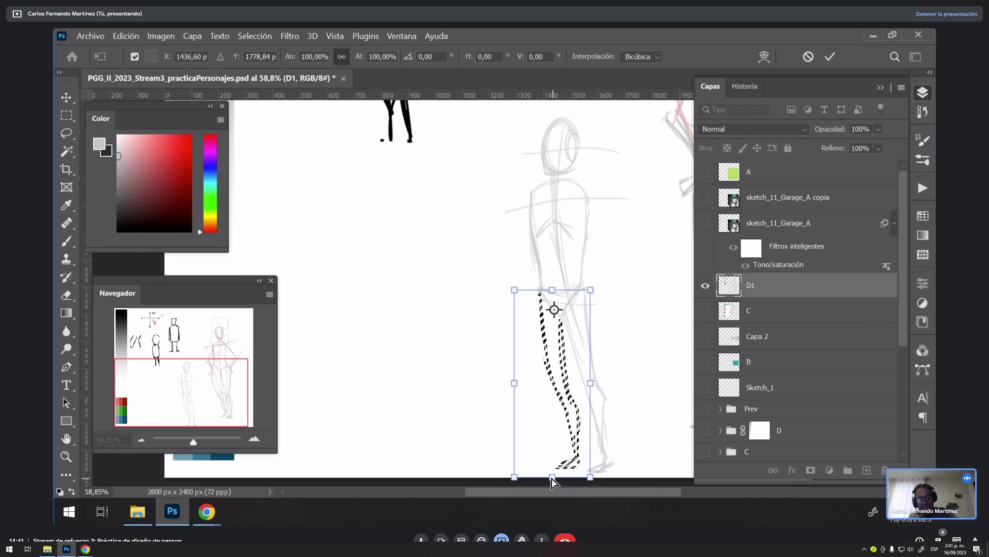
{"action": "left_click_drag", "start_coordinate": [553, 478], "coordinate": [535, 470]}
{"action": "key", "text": "Return"}
{"action": "key", "text": "ctrl+d"}
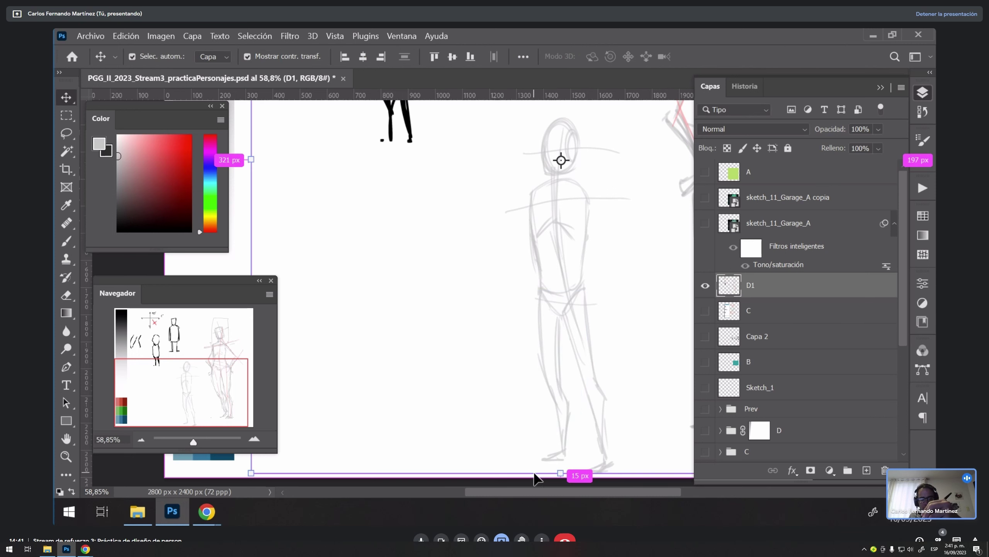
Step: Sketch both arms hanging loosely along the sides of the new figure's torso
{"action": "key", "text": "b"}
{"action": "left_click_drag", "start_coordinate": [647, 360], "coordinate": [635, 371]}
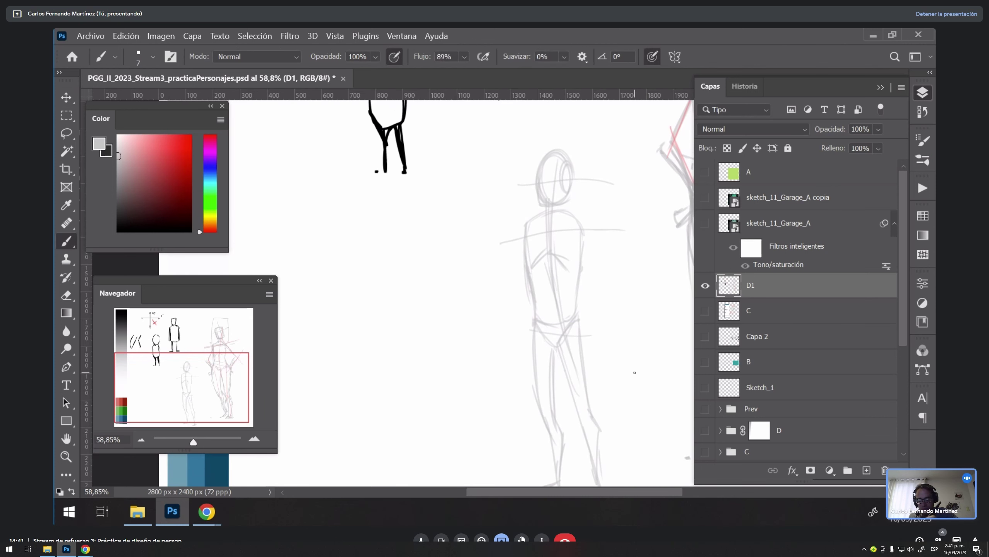
{"action": "left_click_drag", "start_coordinate": [594, 294], "coordinate": [593, 279], "text": "ctrl"}
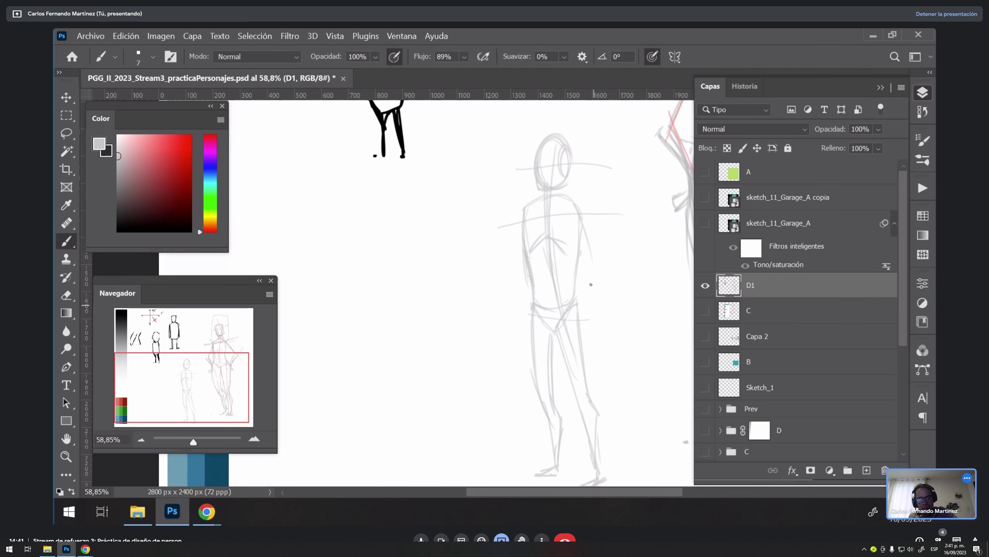
{"action": "left_click_drag", "start_coordinate": [581, 224], "coordinate": [596, 305]}
{"action": "left_click_drag", "start_coordinate": [524, 277], "coordinate": [517, 331]}
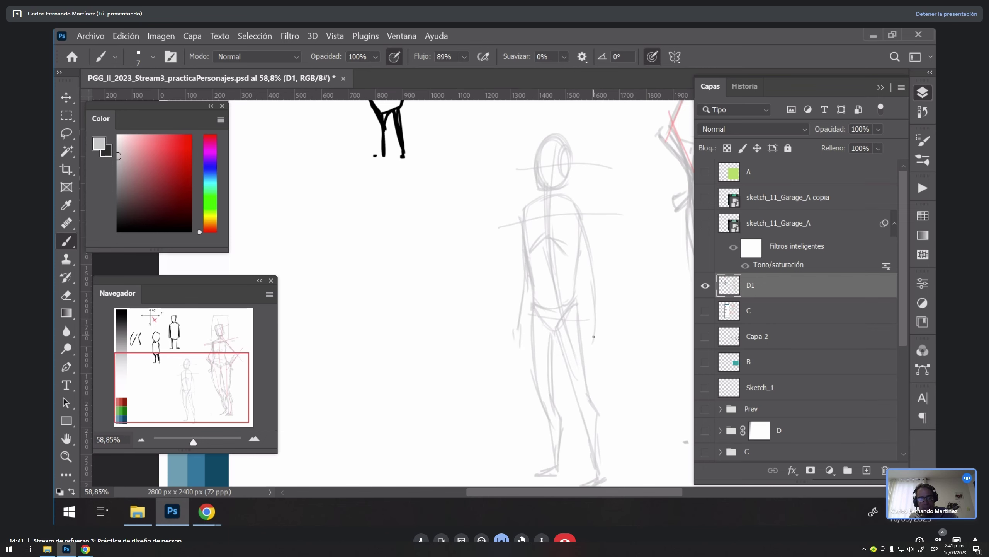
Step: Switch to dark gray and draw a triangular front-view foot with a thick base and a downward arrow beside the figure's feet
{"action": "key", "text": "space"}
{"action": "mouse_move", "coordinate": [640, 356]}
{"action": "left_mouse_down"}
{"action": "mouse_move", "coordinate": [650, 267]}
{"action": "mouse_move", "coordinate": [663, 294]}
{"action": "mouse_move", "coordinate": [482, 272]}
{"action": "left_mouse_up"}
{"action": "key", "text": "r"}
{"action": "key", "text": "z"}
{"action": "left_click", "coordinate": [639, 330]}
{"action": "left_click", "coordinate": [640, 332]}
{"action": "key", "text": "b"}
{"action": "key", "text": "x"}
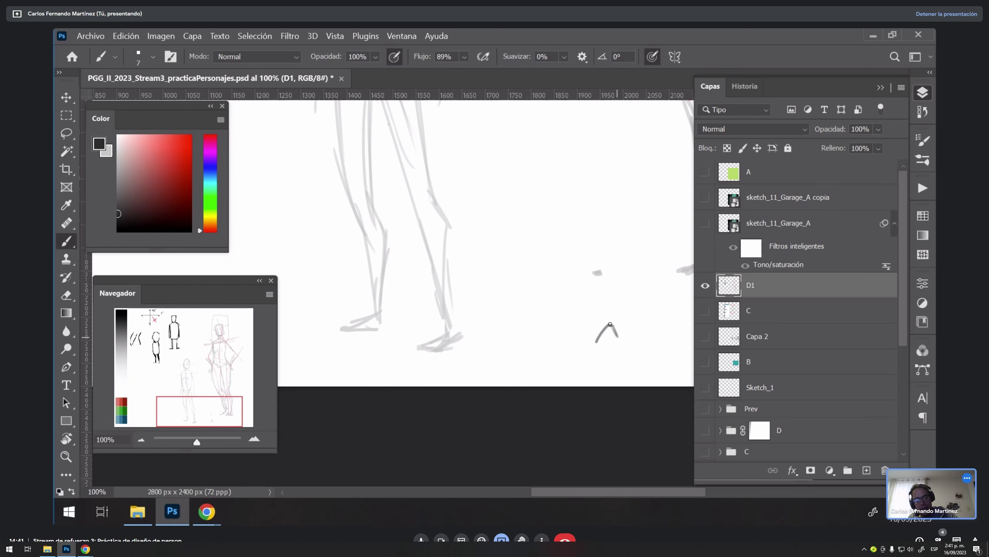
{"action": "mouse_move", "coordinate": [608, 335]}
{"action": "left_mouse_down"}
{"action": "mouse_move", "coordinate": [612, 327]}
{"action": "mouse_move", "coordinate": [593, 352]}
{"action": "left_mouse_up"}
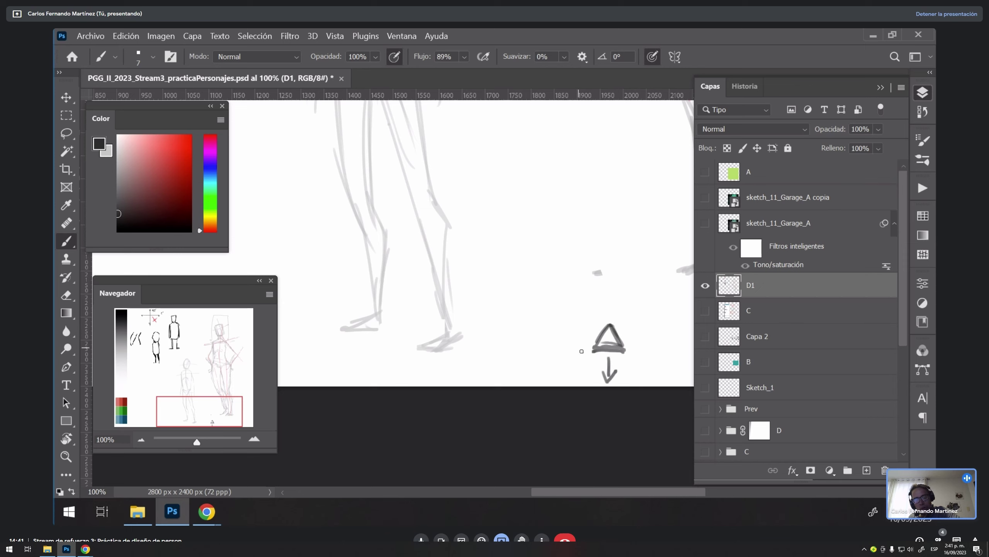
Step: Draw a side-view foot wedge next to the triangle and run a ground line beneath both shapes
{"action": "mouse_move", "coordinate": [528, 338]}
{"action": "left_mouse_down"}
{"action": "mouse_move", "coordinate": [564, 327]}
{"action": "mouse_move", "coordinate": [572, 302]}
{"action": "mouse_move", "coordinate": [519, 358]}
{"action": "mouse_move", "coordinate": [589, 340]}
{"action": "mouse_move", "coordinate": [570, 327]}
{"action": "mouse_move", "coordinate": [593, 339]}
{"action": "mouse_move", "coordinate": [552, 336]}
{"action": "mouse_move", "coordinate": [531, 351]}
{"action": "mouse_move", "coordinate": [720, 349]}
{"action": "left_mouse_up"}
{"action": "key", "text": "l"}
{"action": "key", "text": "v"}
{"action": "key", "text": "ctrl+t"}
{"action": "key", "text": "Return"}
{"action": "key", "text": "b"}
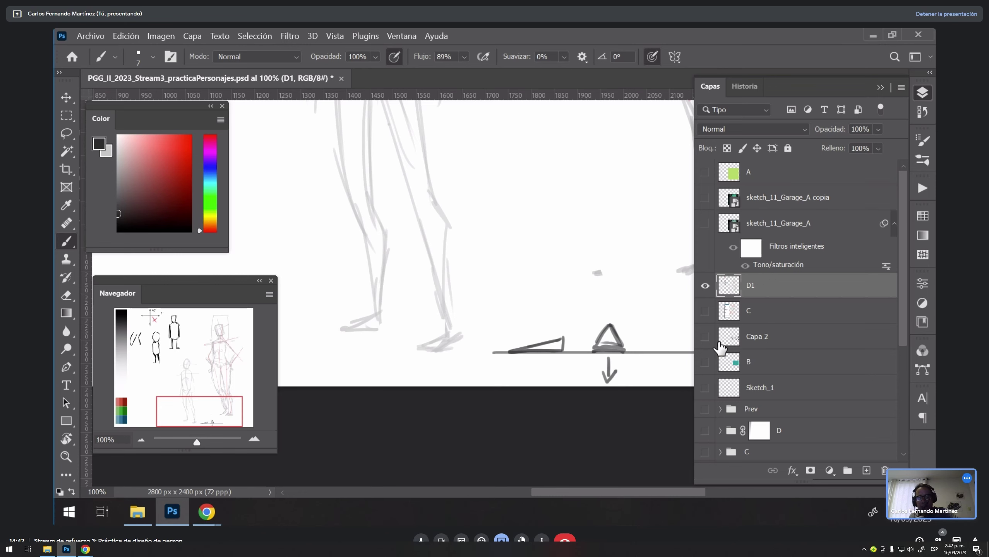
Step: Rotate the canvas, draw a light red direction arrow from each of the figure's feet, and restore the canvas rotation
{"action": "mouse_move", "coordinate": [515, 316]}
{"action": "left_mouse_down"}
{"action": "mouse_move", "coordinate": [639, 301]}
{"action": "mouse_move", "coordinate": [651, 265]}
{"action": "mouse_move", "coordinate": [596, 243]}
{"action": "left_mouse_up"}
{"action": "key", "text": "r"}
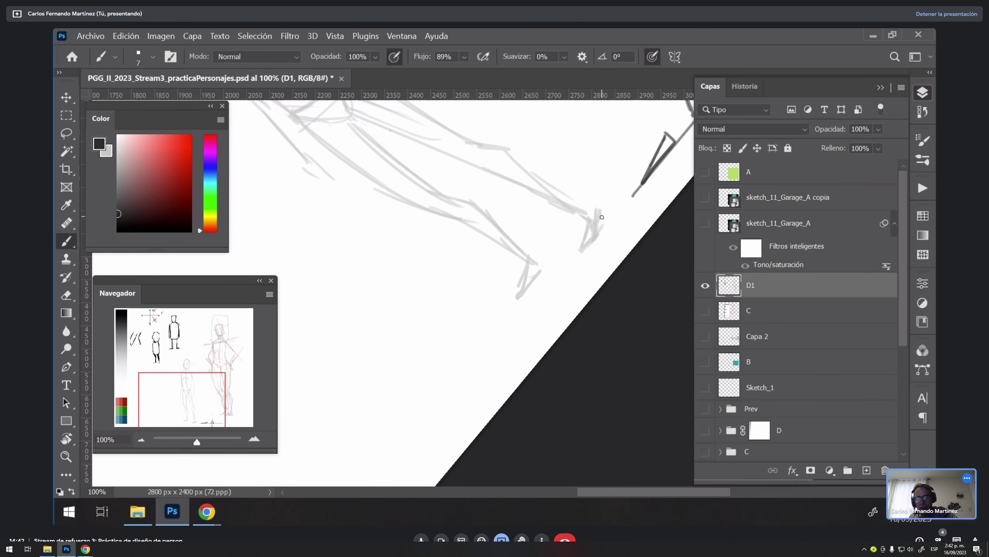
{"action": "left_click", "coordinate": [155, 145]}
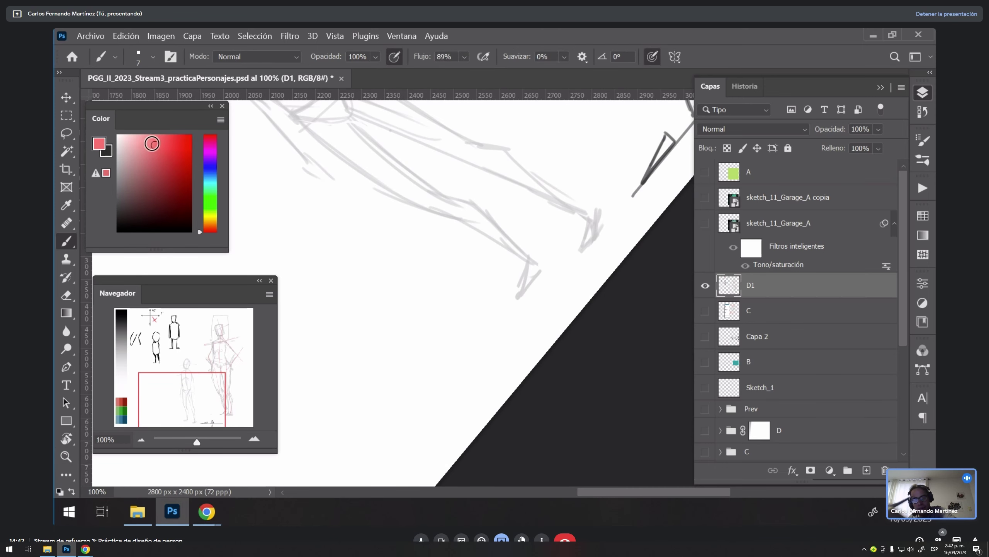
{"action": "left_click_drag", "start_coordinate": [590, 248], "coordinate": [581, 289]}
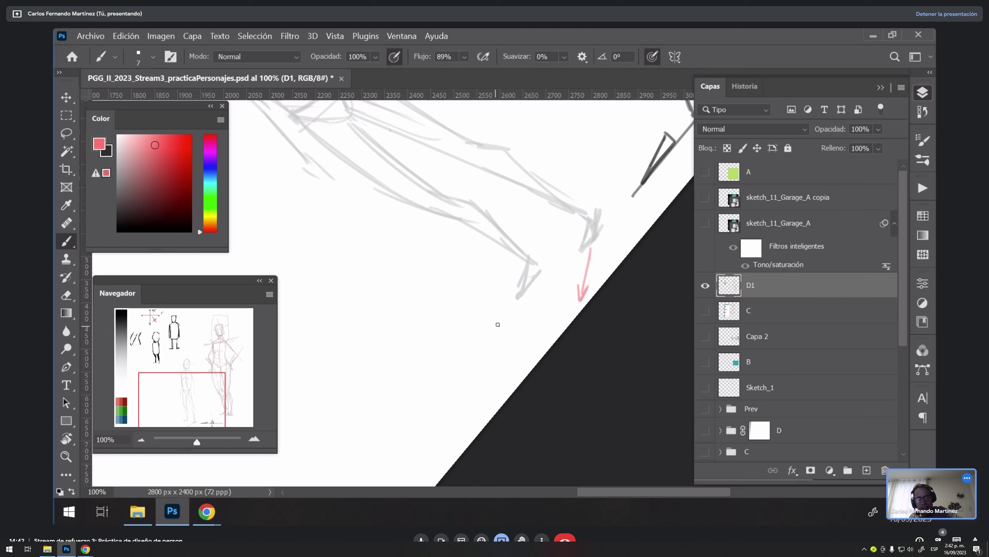
{"action": "mouse_move", "coordinate": [519, 306]}
{"action": "left_mouse_down"}
{"action": "mouse_move", "coordinate": [479, 368]}
{"action": "mouse_move", "coordinate": [488, 367]}
{"action": "left_mouse_up"}
{"action": "key", "text": "Escape"}
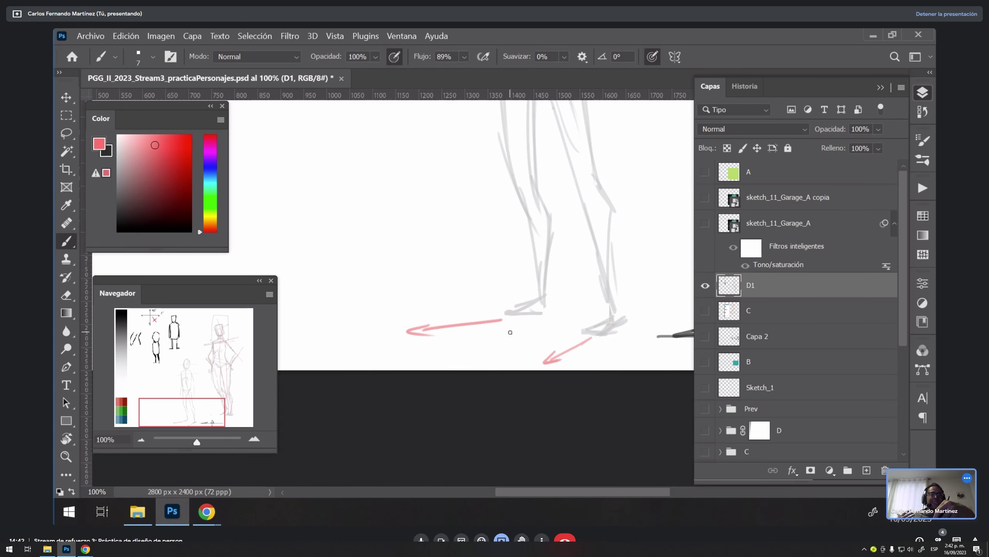
Step: Switch to dark gray at brush size 6, rotate the view, and outline both feet as ankle blocks with tapered toe wedges
{"action": "key", "text": "z"}
{"action": "left_click", "coordinate": [596, 309]}
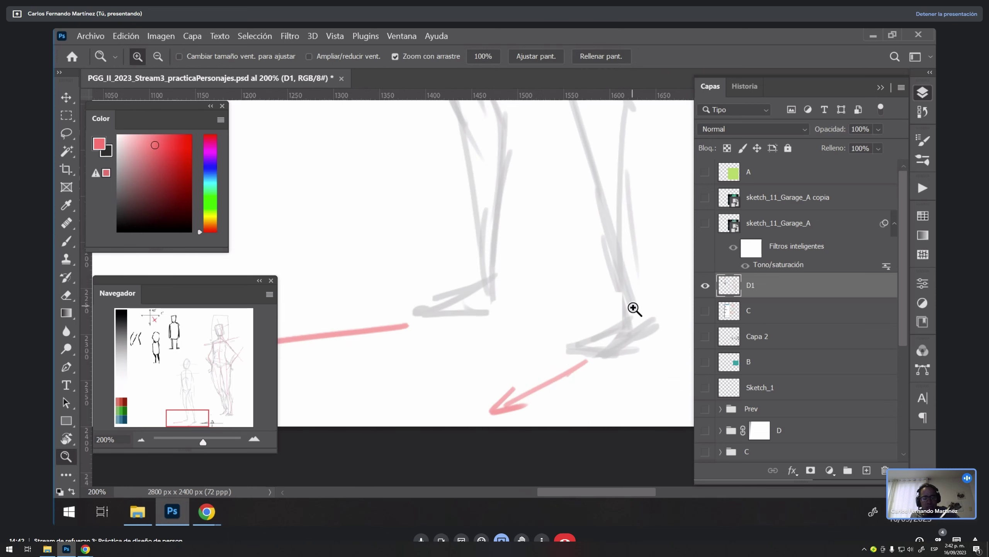
{"action": "key", "text": "x"}
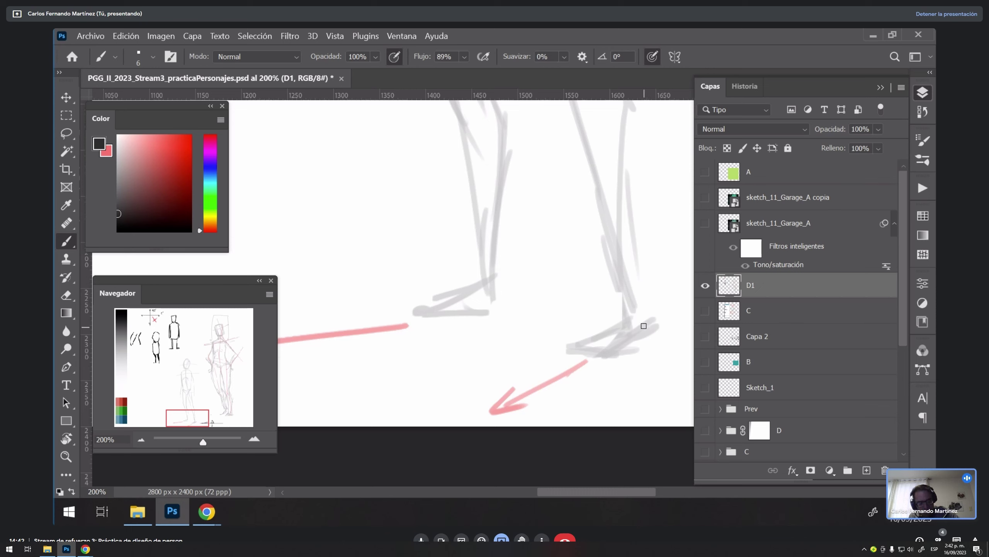
{"action": "mouse_move", "coordinate": [640, 305]}
{"action": "left_mouse_down"}
{"action": "mouse_move", "coordinate": [646, 341]}
{"action": "mouse_move", "coordinate": [620, 303]}
{"action": "mouse_move", "coordinate": [618, 336]}
{"action": "mouse_move", "coordinate": [657, 330]}
{"action": "mouse_move", "coordinate": [605, 218]}
{"action": "mouse_move", "coordinate": [584, 237]}
{"action": "mouse_move", "coordinate": [585, 255]}
{"action": "left_mouse_up"}
{"action": "key", "text": "r"}
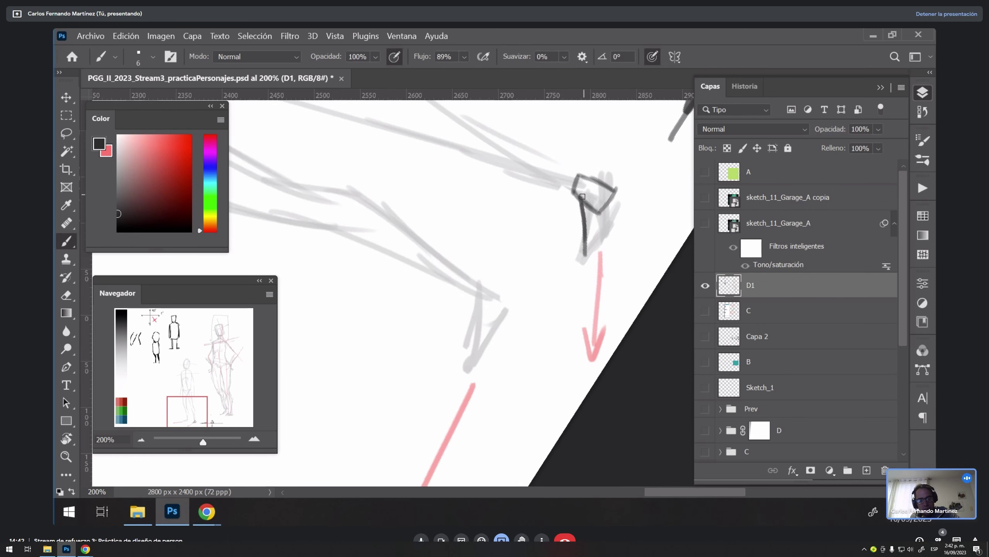
{"action": "mouse_move", "coordinate": [606, 206]}
{"action": "left_mouse_down"}
{"action": "mouse_move", "coordinate": [603, 239]}
{"action": "mouse_move", "coordinate": [586, 250]}
{"action": "mouse_move", "coordinate": [612, 228]}
{"action": "mouse_move", "coordinate": [604, 243]}
{"action": "mouse_move", "coordinate": [603, 201]}
{"action": "mouse_move", "coordinate": [599, 247]}
{"action": "left_mouse_up"}
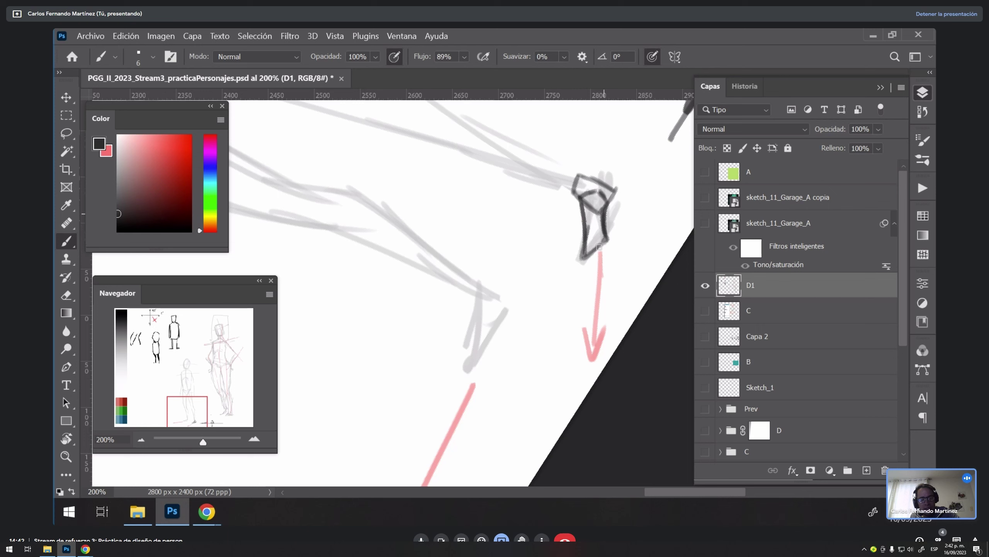
{"action": "mouse_move", "coordinate": [474, 308]}
{"action": "left_mouse_down"}
{"action": "mouse_move", "coordinate": [483, 286]}
{"action": "mouse_move", "coordinate": [503, 302]}
{"action": "mouse_move", "coordinate": [480, 316]}
{"action": "mouse_move", "coordinate": [506, 310]}
{"action": "left_mouse_up"}
{"action": "mouse_move", "coordinate": [480, 315]}
{"action": "left_mouse_down"}
{"action": "mouse_move", "coordinate": [476, 365]}
{"action": "mouse_move", "coordinate": [499, 349]}
{"action": "mouse_move", "coordinate": [508, 312]}
{"action": "mouse_move", "coordinate": [502, 298]}
{"action": "mouse_move", "coordinate": [476, 355]}
{"action": "left_mouse_up"}
Step: Erase the toe wedge of the foot on the diagonal leg and redraw it with a rounder outline
{"action": "key", "text": "e"}
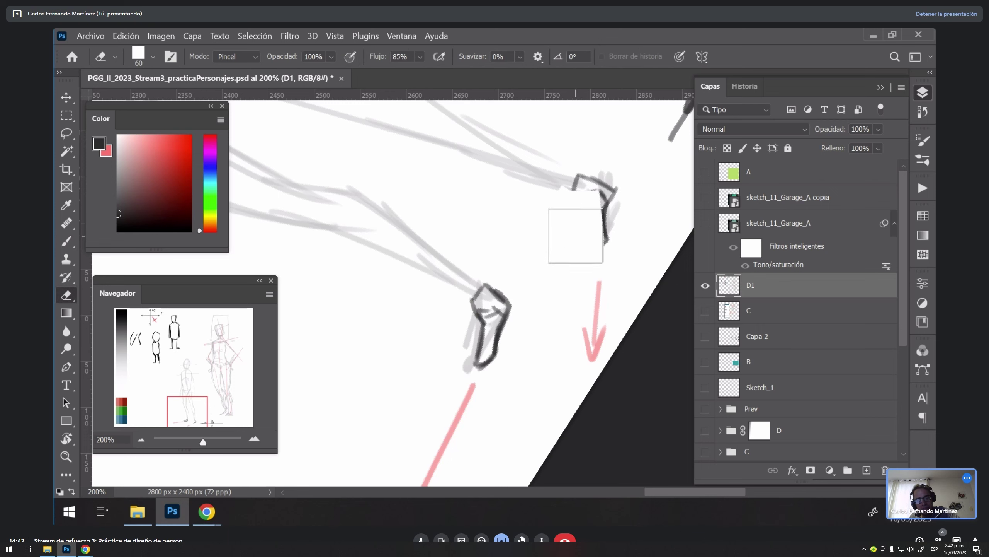
{"action": "mouse_move", "coordinate": [590, 240]}
{"action": "left_mouse_down"}
{"action": "mouse_move", "coordinate": [625, 219]}
{"action": "mouse_move", "coordinate": [593, 249]}
{"action": "mouse_move", "coordinate": [606, 209]}
{"action": "mouse_move", "coordinate": [612, 240]}
{"action": "left_mouse_up"}
{"action": "key", "text": "b"}
{"action": "mouse_move", "coordinate": [580, 199]}
{"action": "left_mouse_down"}
{"action": "mouse_move", "coordinate": [589, 257]}
{"action": "mouse_move", "coordinate": [619, 233]}
{"action": "mouse_move", "coordinate": [605, 248]}
{"action": "mouse_move", "coordinate": [602, 207]}
{"action": "left_mouse_up"}
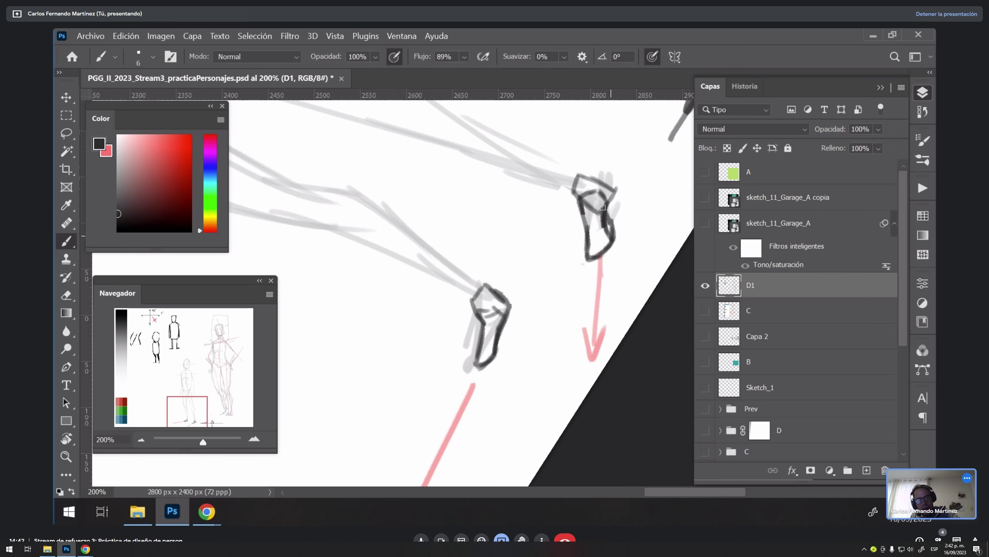
Step: Restore the canvas rotation and retouch the ankle and heel lines of the foot on the diagonal leg
{"action": "key", "text": "e"}
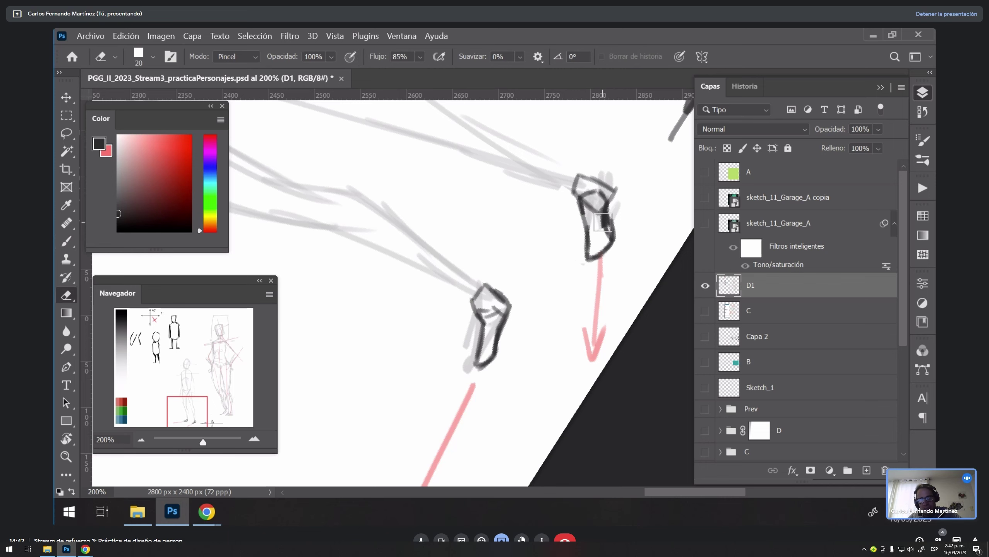
{"action": "key", "text": "Escape"}
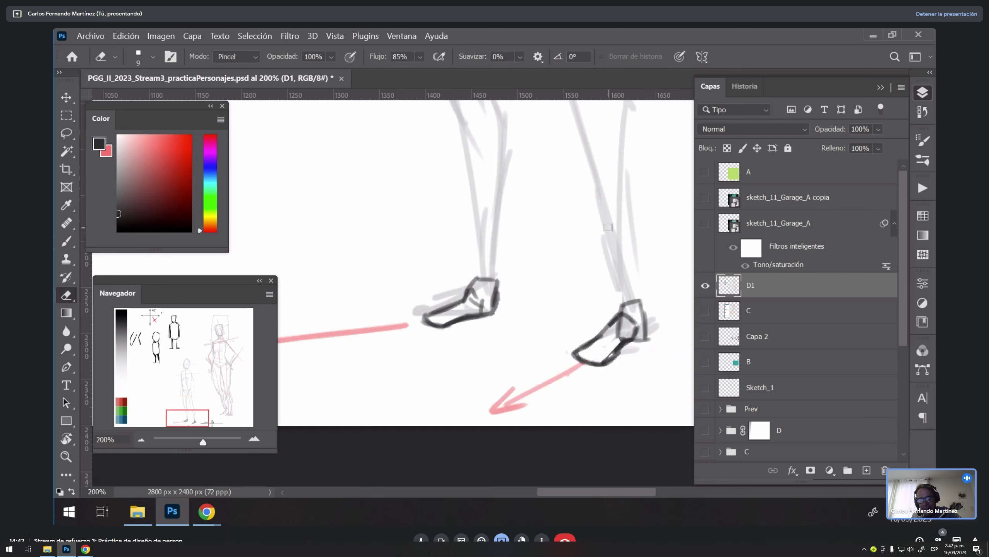
{"action": "key", "text": "b"}
{"action": "mouse_move", "coordinate": [612, 319]}
{"action": "left_mouse_down"}
{"action": "mouse_move", "coordinate": [621, 288]}
{"action": "mouse_move", "coordinate": [635, 338]}
{"action": "left_mouse_up"}
{"action": "left_click_drag", "start_coordinate": [636, 303], "coordinate": [639, 289]}
{"action": "left_click_drag", "start_coordinate": [622, 292], "coordinate": [604, 397]}
Step: Above the ground line, draw a tapered front-view foot block, a side-view wedge and a downward-pointing wedge
{"action": "key", "text": "z"}
{"action": "left_click", "coordinate": [636, 274], "text": "alt"}
{"action": "left_click", "coordinate": [631, 277]}
{"action": "mouse_move", "coordinate": [634, 289]}
{"action": "left_mouse_down"}
{"action": "mouse_move", "coordinate": [557, 283]}
{"action": "mouse_move", "coordinate": [545, 244]}
{"action": "mouse_move", "coordinate": [585, 306]}
{"action": "mouse_move", "coordinate": [615, 257]}
{"action": "mouse_move", "coordinate": [592, 260]}
{"action": "left_mouse_up"}
{"action": "key", "text": "b"}
{"action": "mouse_move", "coordinate": [590, 302]}
{"action": "left_mouse_down"}
{"action": "mouse_move", "coordinate": [638, 283]}
{"action": "mouse_move", "coordinate": [626, 281]}
{"action": "mouse_move", "coordinate": [619, 254]}
{"action": "mouse_move", "coordinate": [592, 253]}
{"action": "mouse_move", "coordinate": [601, 280]}
{"action": "mouse_move", "coordinate": [580, 311]}
{"action": "mouse_move", "coordinate": [639, 316]}
{"action": "mouse_move", "coordinate": [578, 317]}
{"action": "mouse_move", "coordinate": [585, 308]}
{"action": "mouse_move", "coordinate": [626, 306]}
{"action": "mouse_move", "coordinate": [506, 329]}
{"action": "left_mouse_up"}
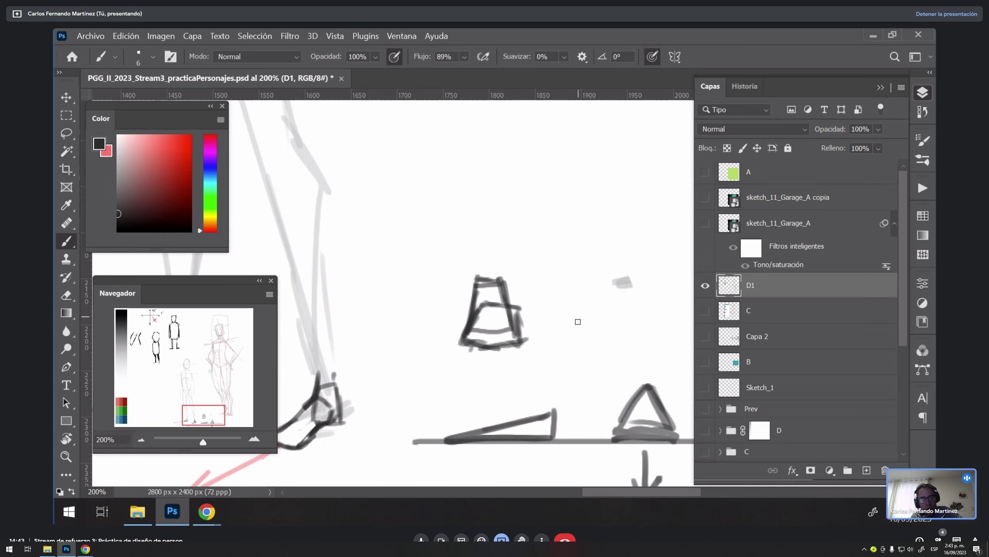
{"action": "mouse_move", "coordinate": [628, 228]}
{"action": "left_mouse_down"}
{"action": "mouse_move", "coordinate": [623, 259]}
{"action": "mouse_move", "coordinate": [645, 258]}
{"action": "mouse_move", "coordinate": [642, 268]}
{"action": "mouse_move", "coordinate": [595, 275]}
{"action": "mouse_move", "coordinate": [592, 357]}
{"action": "mouse_move", "coordinate": [588, 256]}
{"action": "mouse_move", "coordinate": [569, 252]}
{"action": "left_mouse_up"}
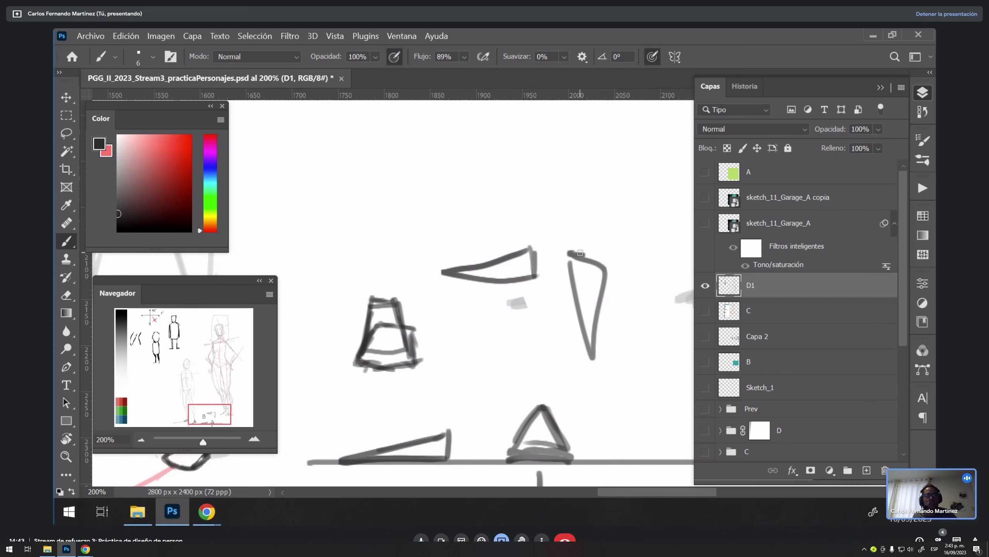
Step: Set the brush size to 4, hide the interface panels, and draw a larger tapered block outline above the foot wedges
{"action": "left_click_drag", "start_coordinate": [559, 259], "coordinate": [676, 397]}
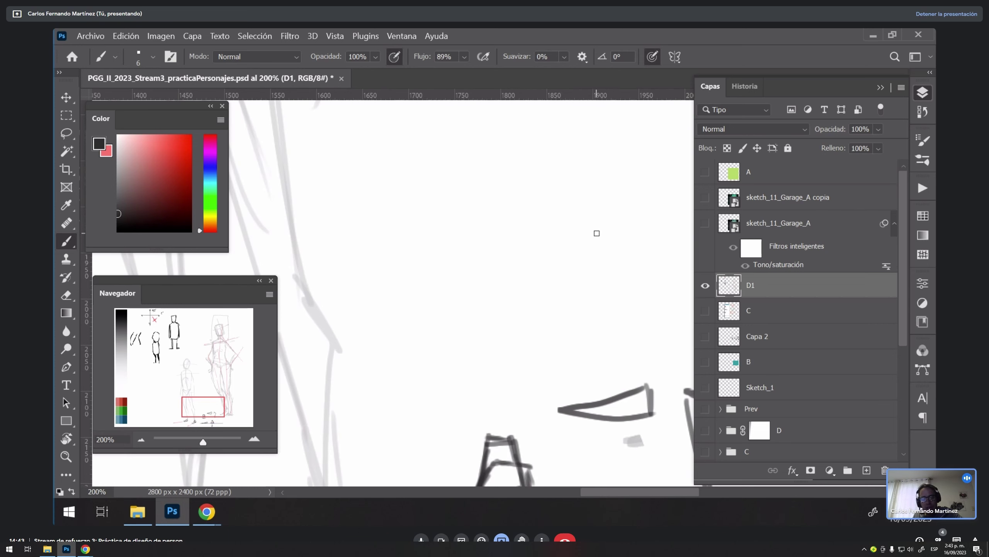
{"action": "left_click_drag", "start_coordinate": [610, 270], "coordinate": [550, 308]}
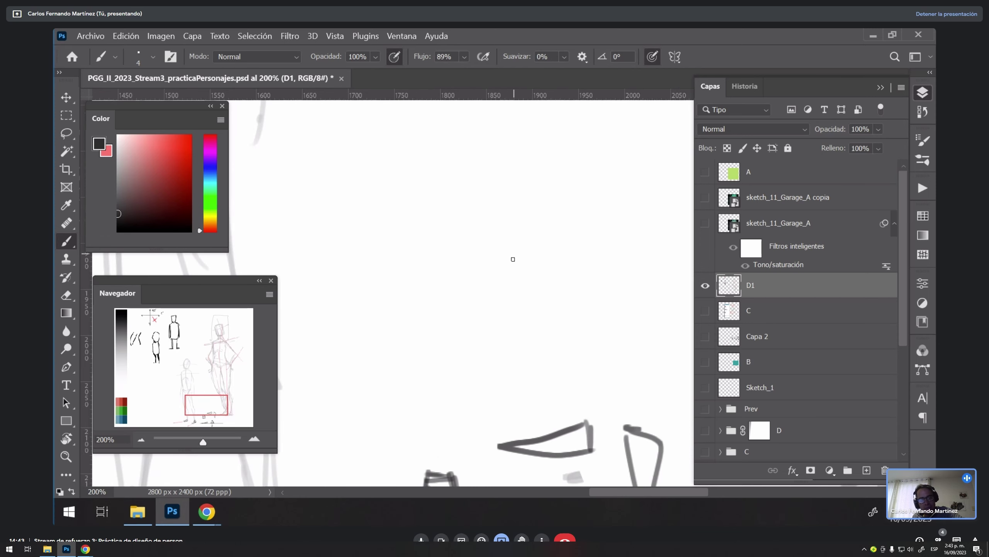
{"action": "mouse_move", "coordinate": [489, 349]}
{"action": "left_mouse_down"}
{"action": "mouse_move", "coordinate": [491, 269]}
{"action": "mouse_move", "coordinate": [506, 221]}
{"action": "mouse_move", "coordinate": [585, 214]}
{"action": "mouse_move", "coordinate": [616, 341]}
{"action": "left_mouse_up"}
{"action": "key", "text": "Tab"}
{"action": "left_click_drag", "start_coordinate": [469, 327], "coordinate": [590, 327]}
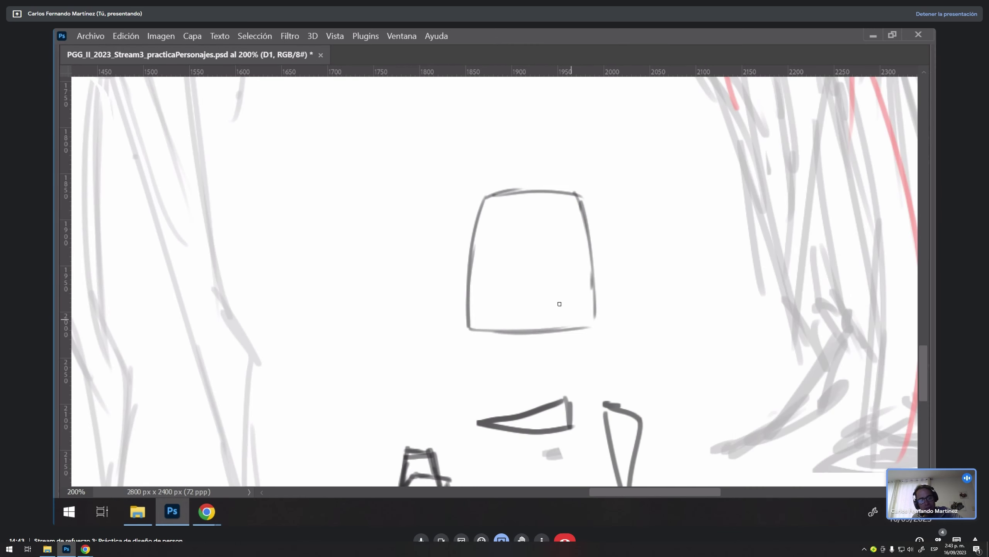
Step: Draw a second tapered block inside the outline, attach a low toe box beside it, and join them with a curved slope
{"action": "mouse_move", "coordinate": [517, 267]}
{"action": "left_mouse_down"}
{"action": "mouse_move", "coordinate": [510, 335]}
{"action": "mouse_move", "coordinate": [550, 229]}
{"action": "mouse_move", "coordinate": [621, 231]}
{"action": "left_mouse_up"}
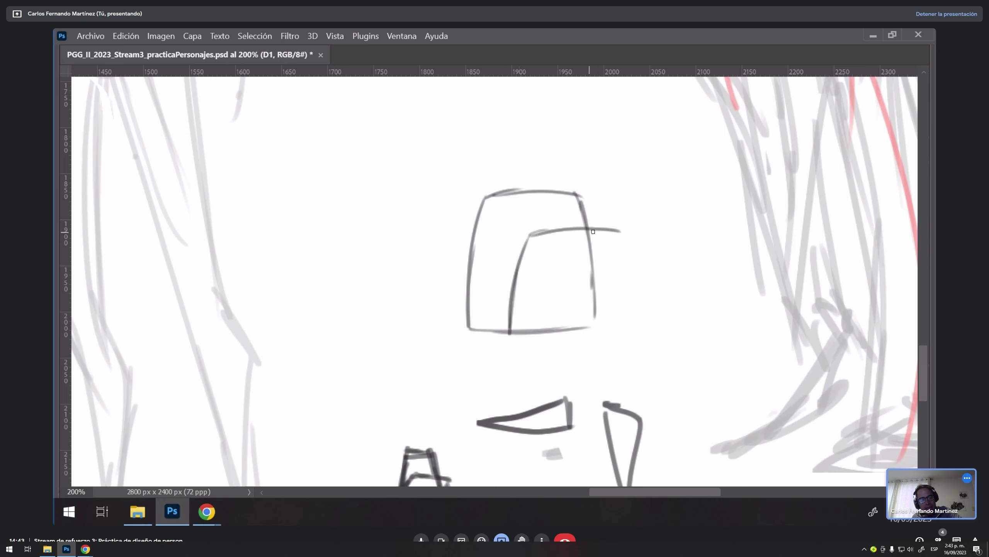
{"action": "left_click_drag", "start_coordinate": [522, 242], "coordinate": [523, 335]}
{"action": "mouse_move", "coordinate": [590, 225]}
{"action": "left_mouse_down"}
{"action": "mouse_move", "coordinate": [600, 300]}
{"action": "mouse_move", "coordinate": [602, 323]}
{"action": "left_mouse_up"}
{"action": "mouse_move", "coordinate": [599, 286]}
{"action": "left_mouse_down"}
{"action": "mouse_move", "coordinate": [606, 345]}
{"action": "mouse_move", "coordinate": [633, 276]}
{"action": "mouse_move", "coordinate": [691, 285]}
{"action": "mouse_move", "coordinate": [690, 331]}
{"action": "left_mouse_up"}
{"action": "mouse_move", "coordinate": [685, 325]}
{"action": "left_mouse_down"}
{"action": "mouse_move", "coordinate": [631, 325]}
{"action": "mouse_move", "coordinate": [686, 329]}
{"action": "left_mouse_up"}
{"action": "left_click_drag", "start_coordinate": [602, 332], "coordinate": [654, 335]}
{"action": "left_click_drag", "start_coordinate": [601, 288], "coordinate": [527, 233]}
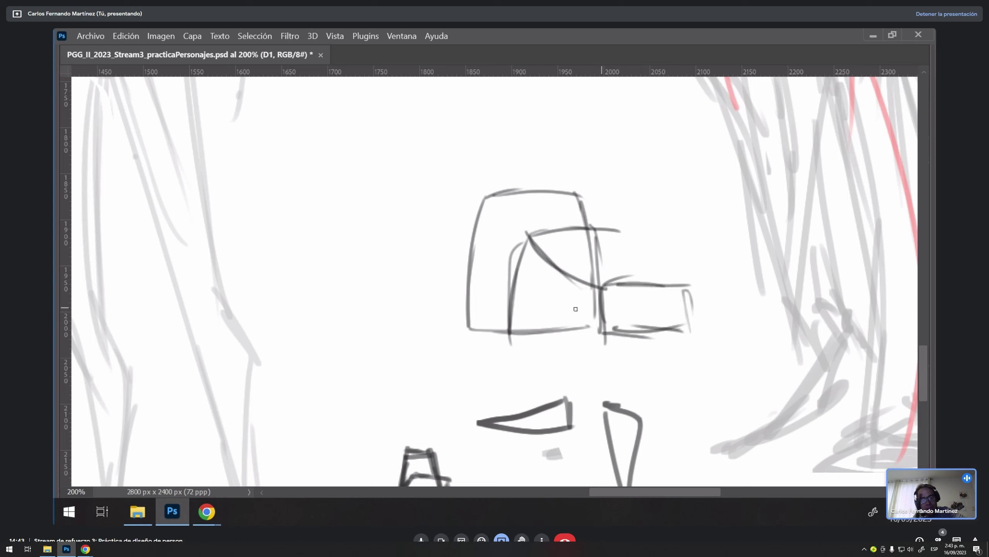
Step: Complete the boxed foot with a second front slope, a reinforced heel side, a tapered toe wedge and an arched sole line
{"action": "left_click_drag", "start_coordinate": [533, 331], "coordinate": [596, 338]}
{"action": "left_click_drag", "start_coordinate": [591, 222], "coordinate": [689, 290]}
{"action": "mouse_move", "coordinate": [506, 327]}
{"action": "left_mouse_down"}
{"action": "mouse_move", "coordinate": [470, 332]}
{"action": "mouse_move", "coordinate": [471, 226]}
{"action": "mouse_move", "coordinate": [462, 306]}
{"action": "mouse_move", "coordinate": [522, 192]}
{"action": "mouse_move", "coordinate": [491, 199]}
{"action": "mouse_move", "coordinate": [529, 240]}
{"action": "left_mouse_up"}
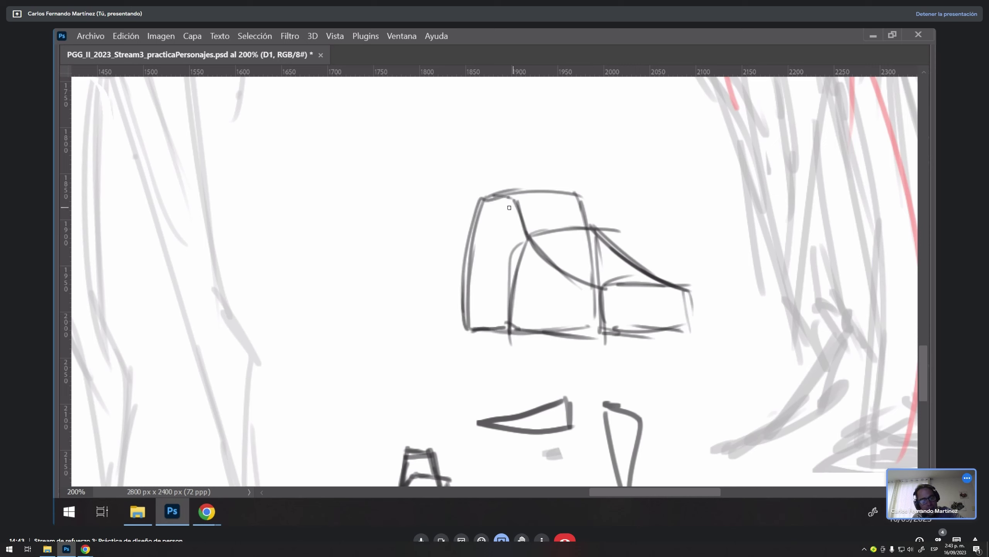
{"action": "left_click_drag", "start_coordinate": [509, 207], "coordinate": [589, 228]}
{"action": "mouse_move", "coordinate": [603, 289]}
{"action": "left_mouse_down"}
{"action": "mouse_move", "coordinate": [628, 335]}
{"action": "mouse_move", "coordinate": [647, 337]}
{"action": "mouse_move", "coordinate": [712, 305]}
{"action": "mouse_move", "coordinate": [648, 327]}
{"action": "mouse_move", "coordinate": [697, 327]}
{"action": "left_mouse_up"}
{"action": "left_click_drag", "start_coordinate": [642, 327], "coordinate": [705, 324]}
{"action": "mouse_move", "coordinate": [682, 289]}
{"action": "left_mouse_down"}
{"action": "mouse_move", "coordinate": [715, 321]}
{"action": "mouse_move", "coordinate": [465, 325]}
{"action": "left_mouse_up"}
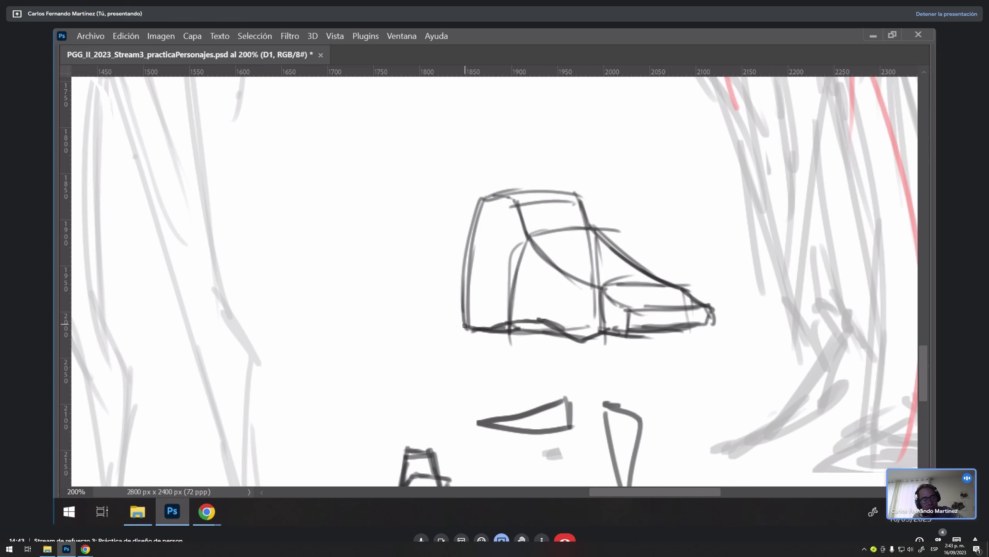
{"action": "left_click_drag", "start_coordinate": [539, 320], "coordinate": [579, 343]}
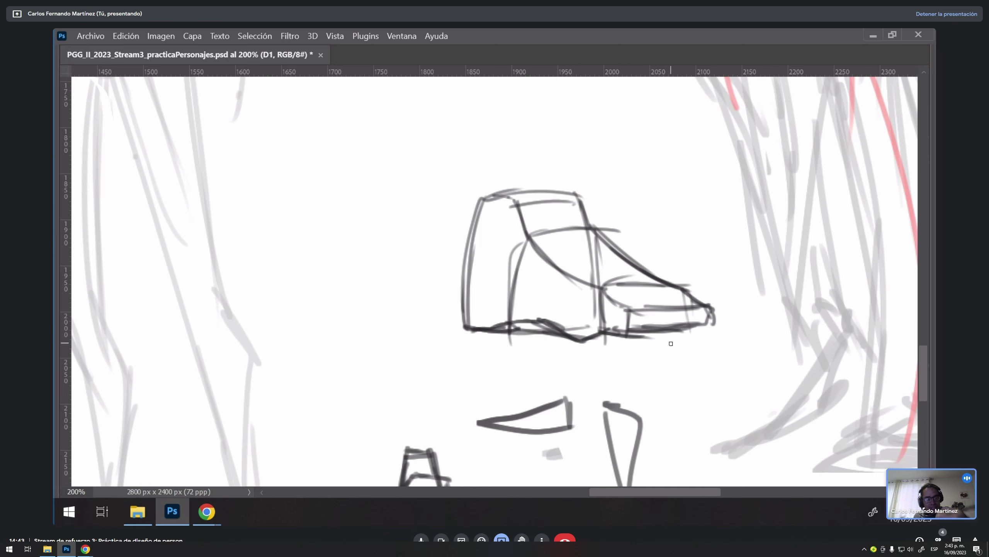
Step: Above the foot, draw a palm block with a rounded upper edge and curved thumb mound, and attach an outstretched thumb
{"action": "left_click_drag", "start_coordinate": [578, 202], "coordinate": [665, 407]}
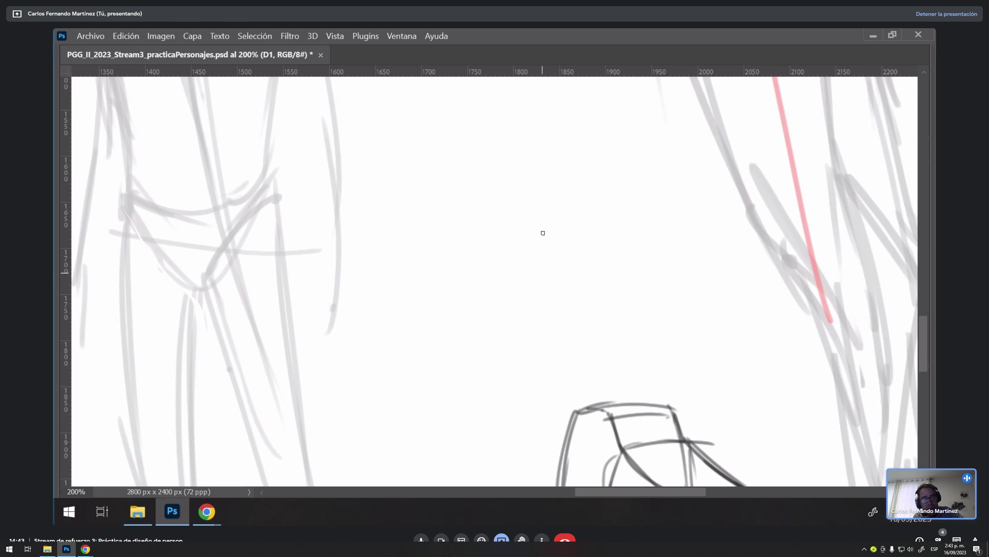
{"action": "mouse_move", "coordinate": [535, 377]}
{"action": "left_mouse_down"}
{"action": "mouse_move", "coordinate": [515, 197]}
{"action": "mouse_move", "coordinate": [639, 234]}
{"action": "left_mouse_up"}
{"action": "left_click_drag", "start_coordinate": [643, 235], "coordinate": [619, 358]}
{"action": "mouse_move", "coordinate": [605, 354]}
{"action": "left_mouse_down"}
{"action": "mouse_move", "coordinate": [573, 358]}
{"action": "mouse_move", "coordinate": [620, 345]}
{"action": "left_mouse_up"}
{"action": "mouse_move", "coordinate": [560, 332]}
{"action": "left_mouse_down"}
{"action": "mouse_move", "coordinate": [589, 269]}
{"action": "mouse_move", "coordinate": [632, 265]}
{"action": "mouse_move", "coordinate": [556, 356]}
{"action": "left_mouse_up"}
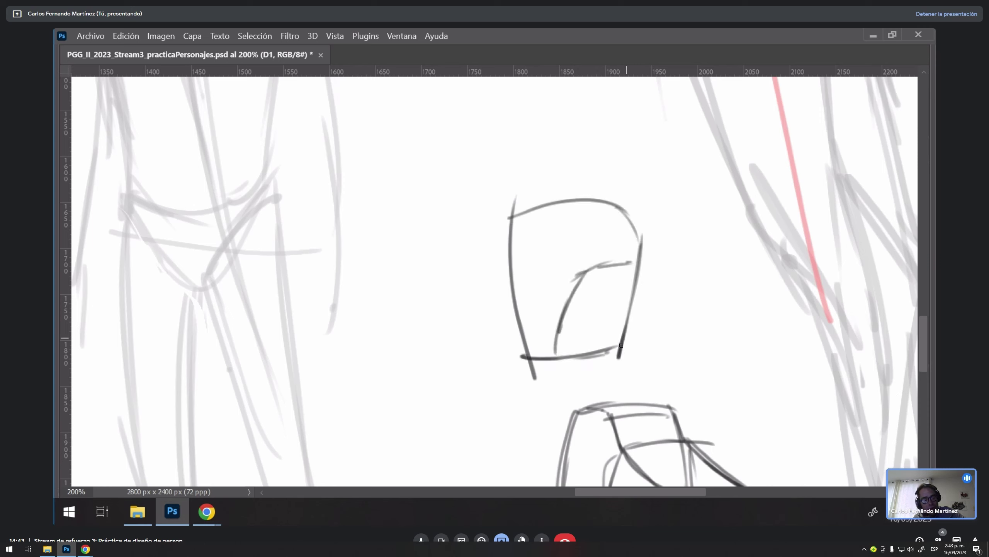
{"action": "left_click_drag", "start_coordinate": [622, 345], "coordinate": [658, 300]}
{"action": "mouse_move", "coordinate": [634, 256]}
{"action": "left_mouse_down"}
{"action": "mouse_move", "coordinate": [659, 294]}
{"action": "mouse_move", "coordinate": [679, 230]}
{"action": "left_mouse_up"}
{"action": "mouse_move", "coordinate": [664, 291]}
{"action": "left_mouse_down"}
{"action": "mouse_move", "coordinate": [696, 239]}
{"action": "mouse_move", "coordinate": [682, 217]}
{"action": "mouse_move", "coordinate": [707, 219]}
{"action": "mouse_move", "coordinate": [670, 259]}
{"action": "mouse_move", "coordinate": [695, 214]}
{"action": "left_mouse_up"}
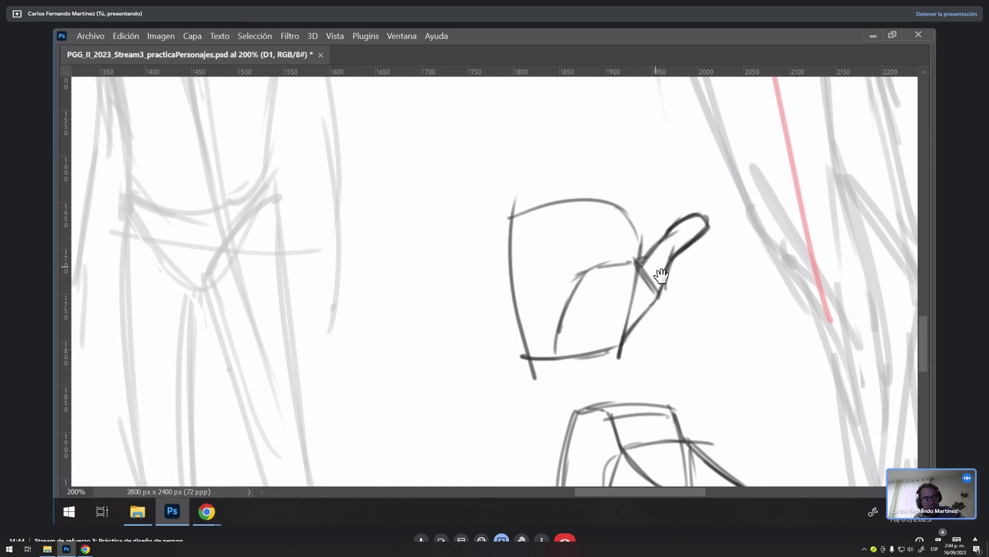
Step: Add a raised index finger and a folded-finger block to the palm, dividing the block into separate fingers
{"action": "left_click_drag", "start_coordinate": [602, 181], "coordinate": [658, 259]}
{"action": "mouse_move", "coordinate": [696, 316]}
{"action": "left_mouse_down"}
{"action": "mouse_move", "coordinate": [700, 253]}
{"action": "mouse_move", "coordinate": [686, 213]}
{"action": "mouse_move", "coordinate": [672, 284]}
{"action": "mouse_move", "coordinate": [703, 210]}
{"action": "mouse_move", "coordinate": [695, 305]}
{"action": "left_mouse_up"}
{"action": "mouse_move", "coordinate": [698, 226]}
{"action": "left_mouse_down"}
{"action": "mouse_move", "coordinate": [688, 198]}
{"action": "mouse_move", "coordinate": [668, 287]}
{"action": "mouse_move", "coordinate": [639, 232]}
{"action": "mouse_move", "coordinate": [641, 310]}
{"action": "mouse_move", "coordinate": [567, 311]}
{"action": "mouse_move", "coordinate": [575, 251]}
{"action": "mouse_move", "coordinate": [623, 232]}
{"action": "mouse_move", "coordinate": [650, 230]}
{"action": "mouse_move", "coordinate": [659, 289]}
{"action": "mouse_move", "coordinate": [680, 286]}
{"action": "left_mouse_up"}
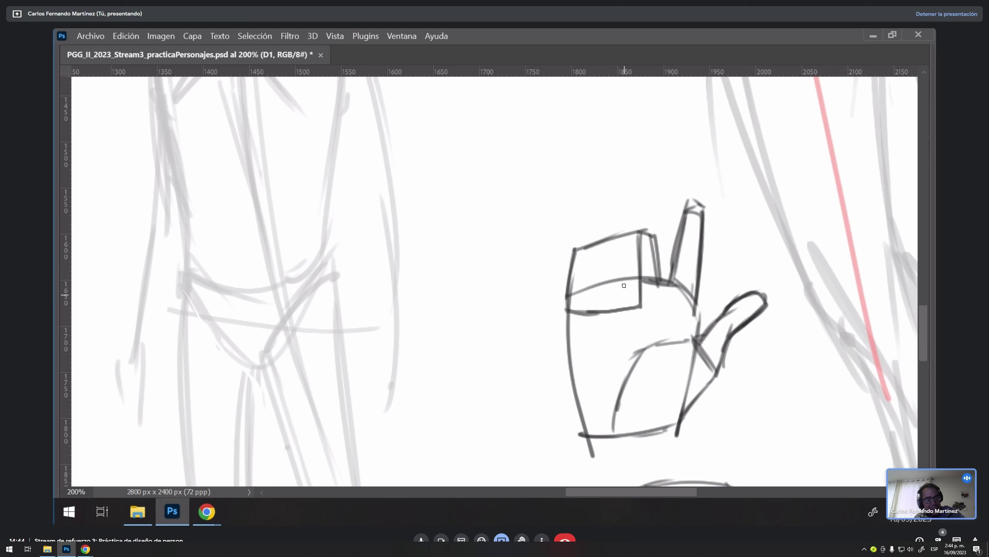
{"action": "left_click_drag", "start_coordinate": [622, 234], "coordinate": [614, 309]}
{"action": "left_click_drag", "start_coordinate": [593, 242], "coordinate": [589, 413]}
{"action": "left_click_drag", "start_coordinate": [580, 312], "coordinate": [596, 432]}
Step: Erase the stray outer edge of the palm beneath the folded fingers and return to the brush
{"action": "key", "text": "e"}
{"action": "mouse_move", "coordinate": [568, 320]}
{"action": "left_mouse_down"}
{"action": "mouse_move", "coordinate": [585, 435]}
{"action": "mouse_move", "coordinate": [572, 326]}
{"action": "mouse_move", "coordinate": [610, 433]}
{"action": "left_mouse_up"}
{"action": "key", "text": "b"}
Step: Draw the standing figure's upper arm over the grey sketch as a tapered form from shoulder to elbow, closed with an elbow curve
{"action": "key", "text": "z"}
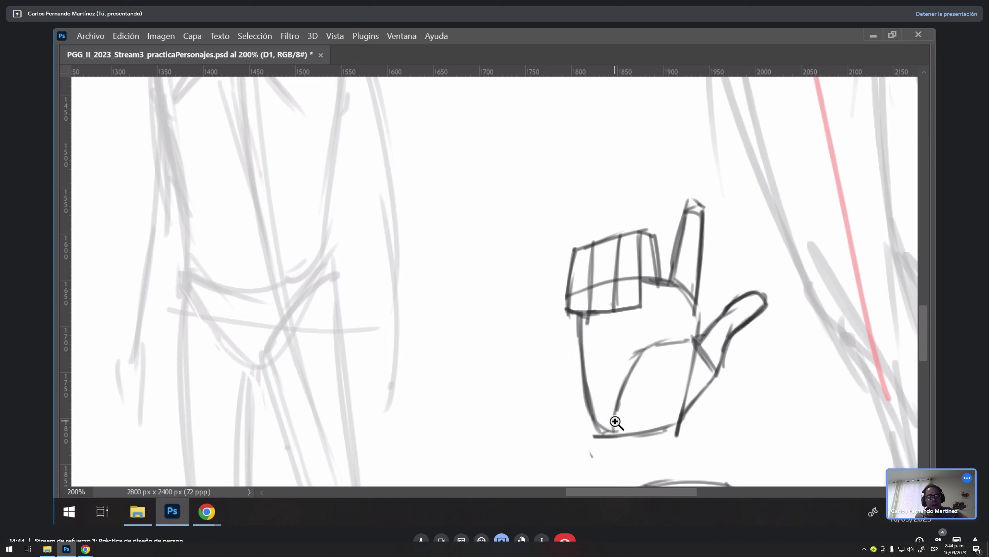
{"action": "left_click", "coordinate": [696, 328], "text": "alt"}
{"action": "left_click", "coordinate": [696, 328], "text": "alt"}
{"action": "left_click_drag", "start_coordinate": [722, 357], "coordinate": [665, 292]}
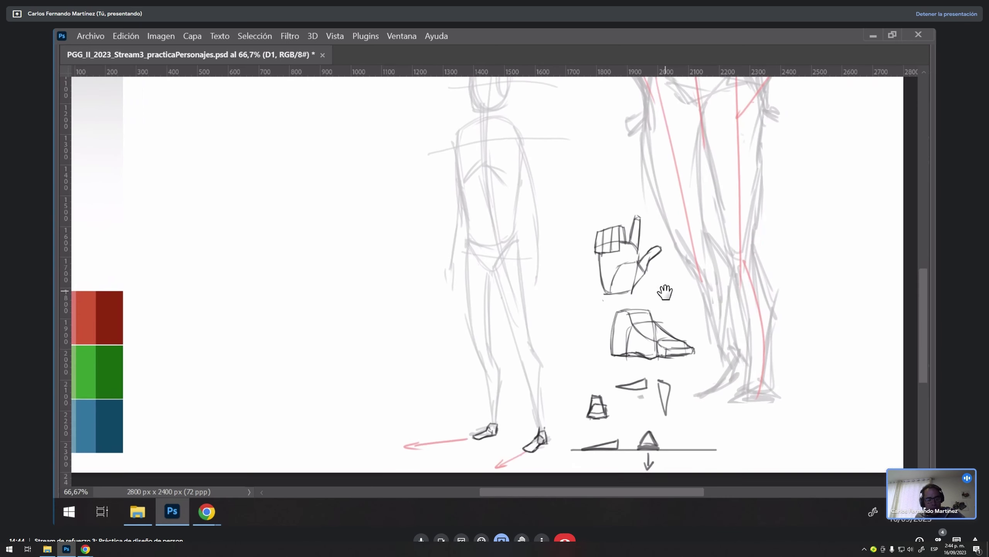
{"action": "left_click", "coordinate": [665, 292]}
{"action": "key", "text": "b"}
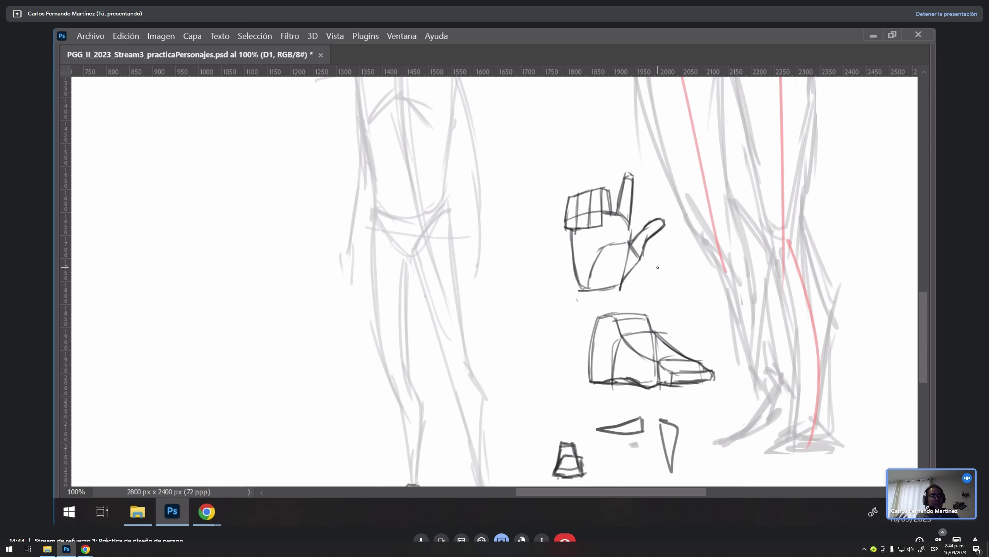
{"action": "scroll", "coordinate": [658, 267], "scroll_direction": "down", "scroll_amount": 4}
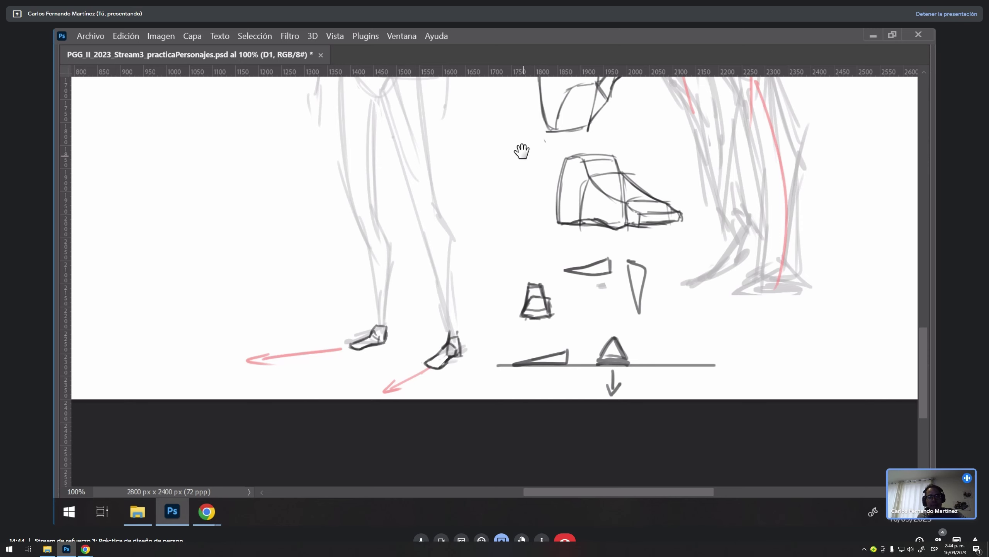
{"action": "mouse_move", "coordinate": [523, 150]}
{"action": "left_mouse_down"}
{"action": "mouse_move", "coordinate": [718, 331]}
{"action": "mouse_move", "coordinate": [723, 347]}
{"action": "mouse_move", "coordinate": [691, 287]}
{"action": "left_mouse_up"}
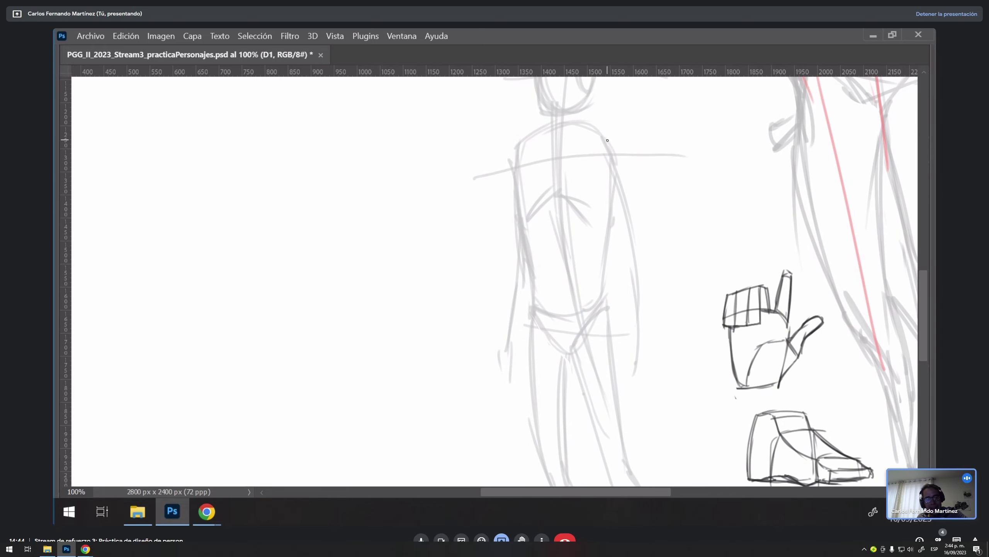
{"action": "mouse_move", "coordinate": [611, 138]}
{"action": "left_mouse_down"}
{"action": "mouse_move", "coordinate": [592, 146]}
{"action": "mouse_move", "coordinate": [601, 207]}
{"action": "left_mouse_up"}
{"action": "left_click_drag", "start_coordinate": [594, 154], "coordinate": [600, 207]}
{"action": "mouse_move", "coordinate": [731, 209]}
{"action": "left_mouse_down"}
{"action": "mouse_move", "coordinate": [618, 245]}
{"action": "mouse_move", "coordinate": [707, 425]}
{"action": "mouse_move", "coordinate": [731, 172]}
{"action": "mouse_move", "coordinate": [667, 303]}
{"action": "mouse_move", "coordinate": [594, 347]}
{"action": "left_mouse_up"}
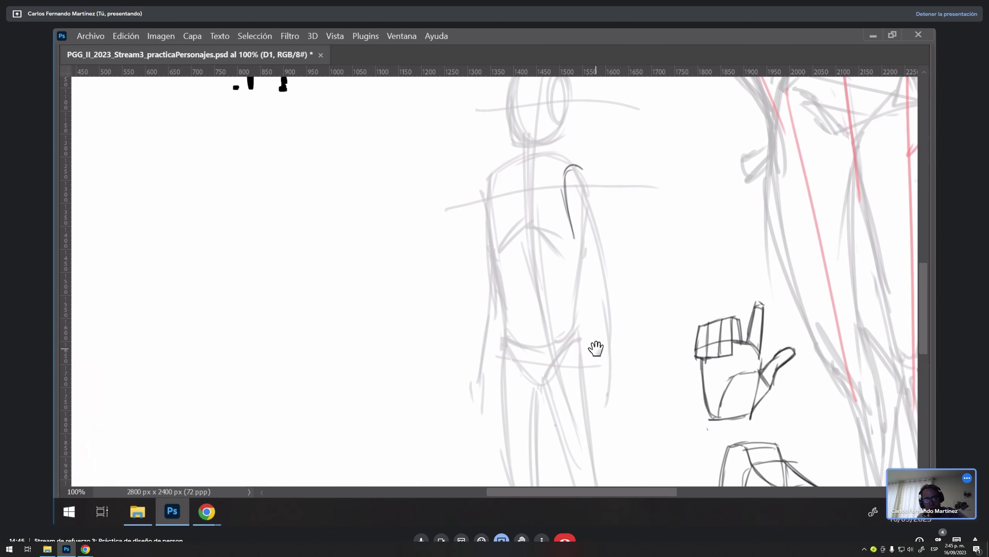
{"action": "mouse_move", "coordinate": [580, 165]}
{"action": "left_mouse_down"}
{"action": "mouse_move", "coordinate": [614, 286]}
{"action": "mouse_move", "coordinate": [572, 224]}
{"action": "mouse_move", "coordinate": [603, 305]}
{"action": "left_mouse_up"}
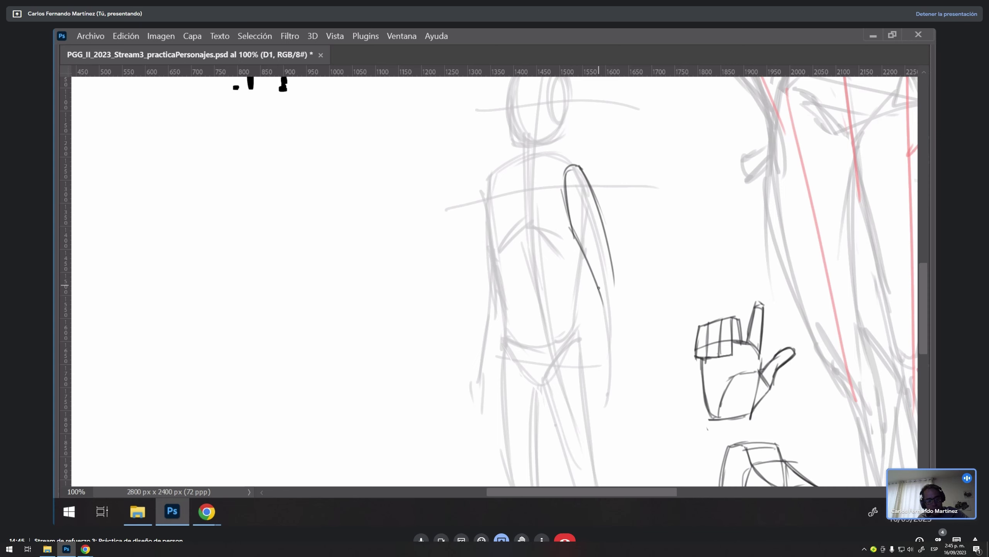
{"action": "left_click_drag", "start_coordinate": [599, 298], "coordinate": [711, 245]}
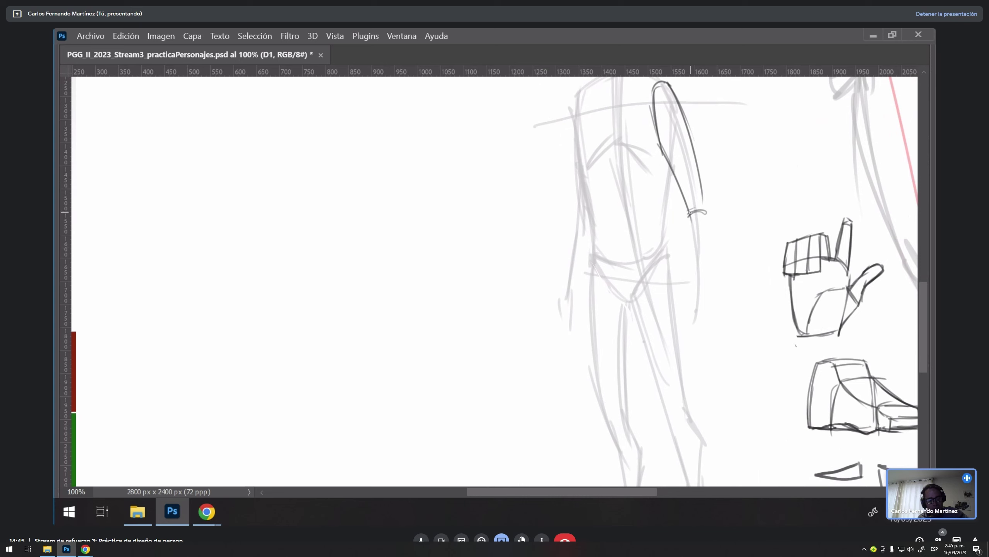
Step: Extend the standing figure's arm with a forearm tapering to the wrist and a small blocked-in hand
{"action": "mouse_move", "coordinate": [690, 212]}
{"action": "left_mouse_down"}
{"action": "mouse_move", "coordinate": [682, 239]}
{"action": "mouse_move", "coordinate": [692, 313]}
{"action": "left_mouse_up"}
{"action": "mouse_move", "coordinate": [706, 220]}
{"action": "left_mouse_down"}
{"action": "mouse_move", "coordinate": [698, 297]}
{"action": "mouse_move", "coordinate": [707, 225]}
{"action": "mouse_move", "coordinate": [699, 312]}
{"action": "mouse_move", "coordinate": [692, 289]}
{"action": "mouse_move", "coordinate": [700, 311]}
{"action": "mouse_move", "coordinate": [702, 337]}
{"action": "left_mouse_up"}
{"action": "mouse_move", "coordinate": [685, 333]}
{"action": "left_mouse_down"}
{"action": "mouse_move", "coordinate": [698, 332]}
{"action": "mouse_move", "coordinate": [694, 354]}
{"action": "left_mouse_up"}
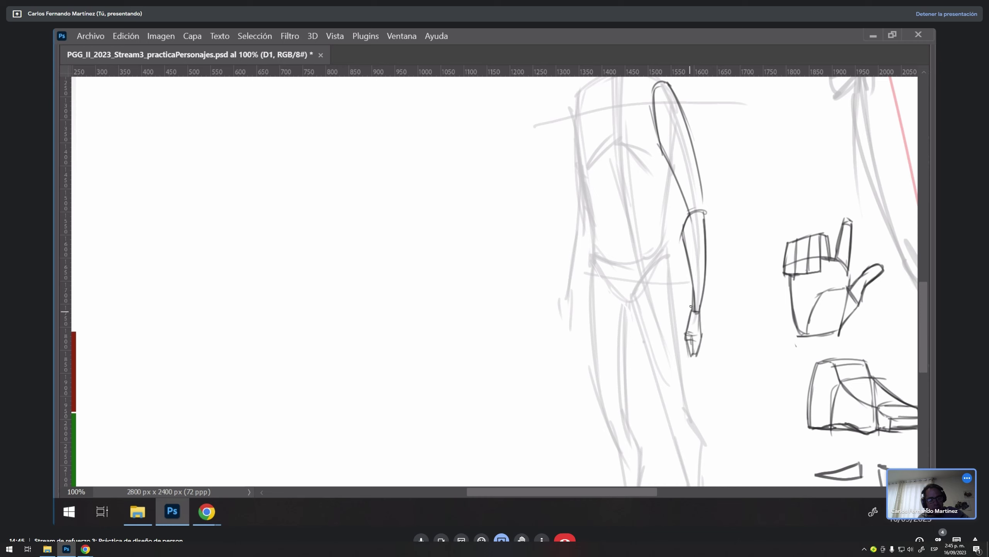
{"action": "left_click_drag", "start_coordinate": [691, 307], "coordinate": [680, 338]}
{"action": "left_click_drag", "start_coordinate": [746, 289], "coordinate": [726, 340]}
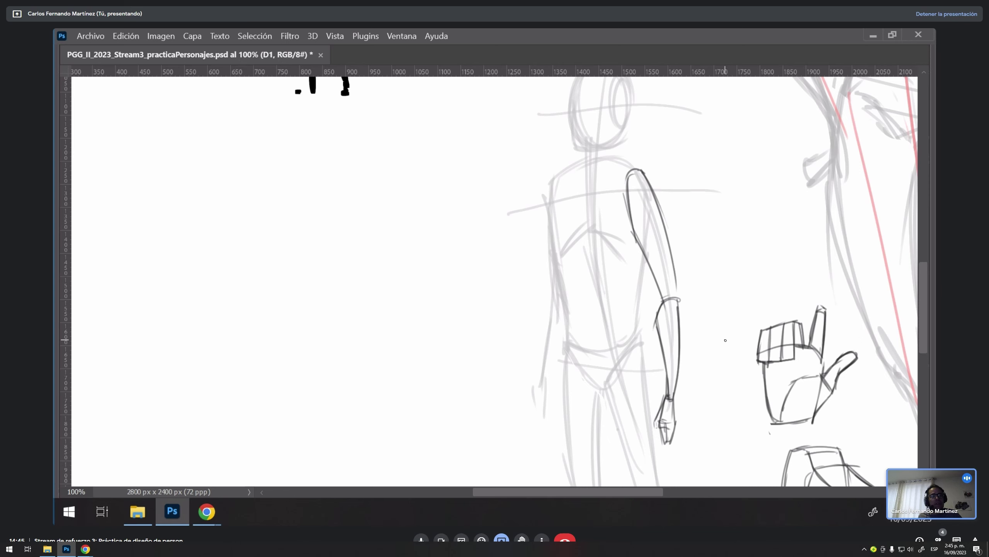
Step: In the empty area beside the standing figure, draw a schematic figure with jointed line arms, box torso, spine, pelvis block, neck and oval head
{"action": "left_click_drag", "start_coordinate": [482, 293], "coordinate": [620, 305]}
{"action": "mouse_move", "coordinate": [467, 181]}
{"action": "left_mouse_down"}
{"action": "mouse_move", "coordinate": [430, 273]}
{"action": "mouse_move", "coordinate": [420, 268]}
{"action": "mouse_move", "coordinate": [417, 339]}
{"action": "left_mouse_up"}
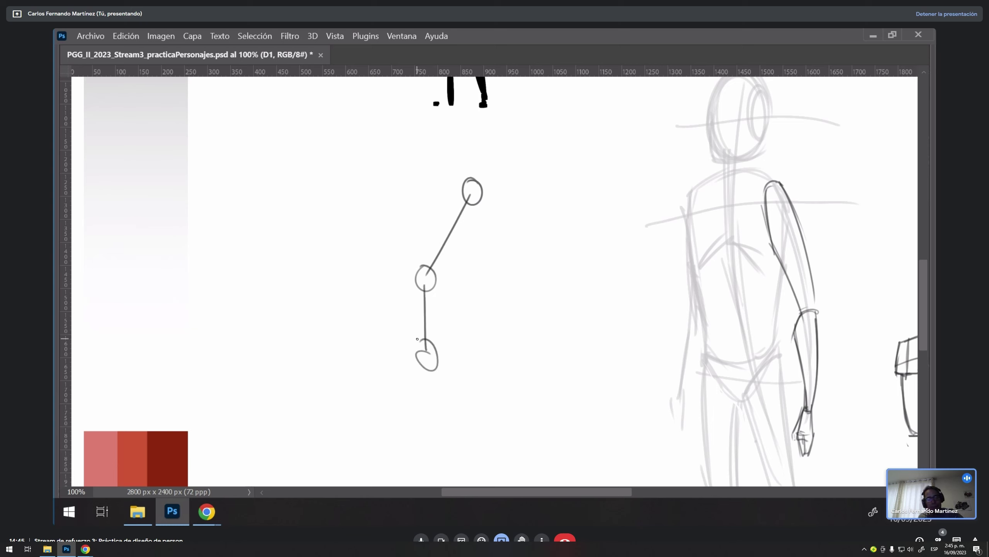
{"action": "mouse_move", "coordinate": [475, 190]}
{"action": "left_mouse_down"}
{"action": "mouse_move", "coordinate": [511, 194]}
{"action": "mouse_move", "coordinate": [521, 184]}
{"action": "mouse_move", "coordinate": [545, 332]}
{"action": "mouse_move", "coordinate": [478, 254]}
{"action": "left_mouse_up"}
{"action": "mouse_move", "coordinate": [479, 256]}
{"action": "left_mouse_down"}
{"action": "mouse_move", "coordinate": [514, 238]}
{"action": "mouse_move", "coordinate": [511, 267]}
{"action": "left_mouse_up"}
{"action": "mouse_move", "coordinate": [476, 253]}
{"action": "left_mouse_down"}
{"action": "mouse_move", "coordinate": [508, 266]}
{"action": "mouse_move", "coordinate": [494, 323]}
{"action": "left_mouse_up"}
{"action": "mouse_move", "coordinate": [488, 289]}
{"action": "left_mouse_down"}
{"action": "mouse_move", "coordinate": [502, 294]}
{"action": "mouse_move", "coordinate": [478, 308]}
{"action": "left_mouse_up"}
{"action": "left_click_drag", "start_coordinate": [479, 304], "coordinate": [505, 321]}
{"action": "left_click_drag", "start_coordinate": [487, 184], "coordinate": [499, 185]}
{"action": "mouse_move", "coordinate": [491, 190]}
{"action": "left_mouse_down"}
{"action": "mouse_move", "coordinate": [493, 152]}
{"action": "mouse_move", "coordinate": [500, 135]}
{"action": "mouse_move", "coordinate": [511, 135]}
{"action": "left_mouse_up"}
{"action": "left_click_drag", "start_coordinate": [506, 141], "coordinate": [486, 173]}
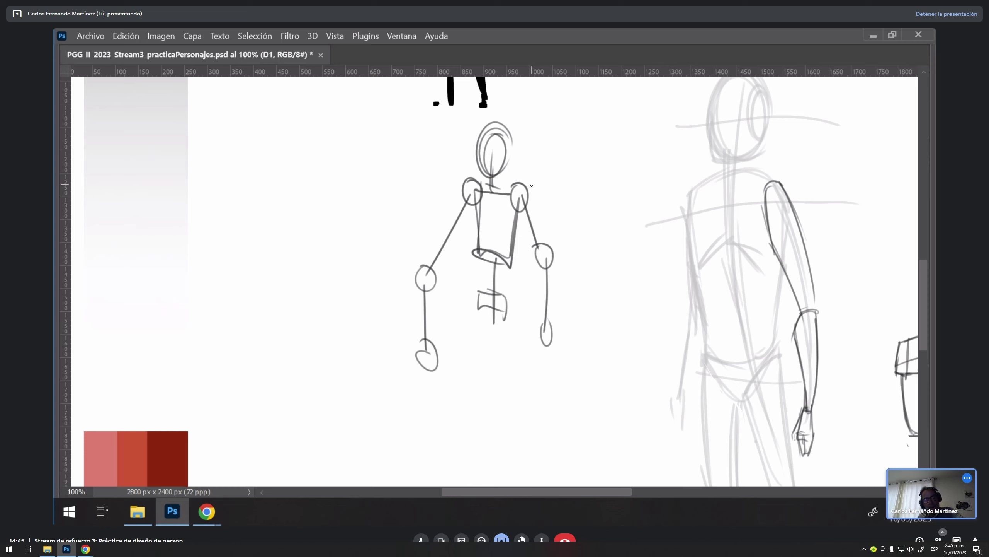
Step: Mark the schematic figure's shoulders, elbows and hands with short dashes outside the joints
{"action": "left_click_drag", "start_coordinate": [559, 250], "coordinate": [572, 246]}
{"action": "left_click_drag", "start_coordinate": [561, 351], "coordinate": [573, 356]}
{"action": "left_click_drag", "start_coordinate": [396, 264], "coordinate": [406, 269]}
{"action": "left_click_drag", "start_coordinate": [411, 355], "coordinate": [398, 363]}
{"action": "left_click_drag", "start_coordinate": [425, 190], "coordinate": [434, 200]}
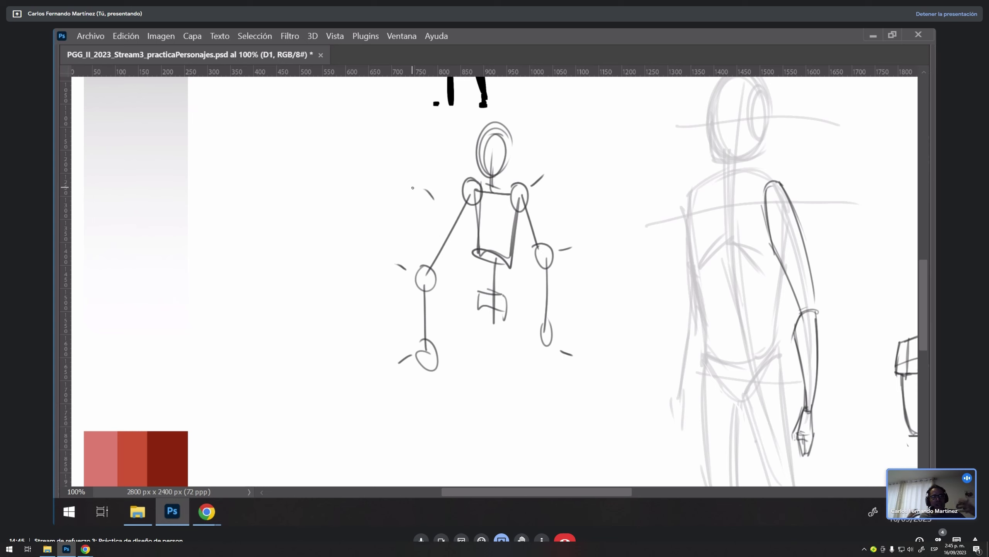
Step: Beside the schematic figure, draw a sharply bent arm with upper arm, forearm and a raised fist
{"action": "scroll", "coordinate": [413, 188], "scroll_direction": "left", "scroll_amount": 3}
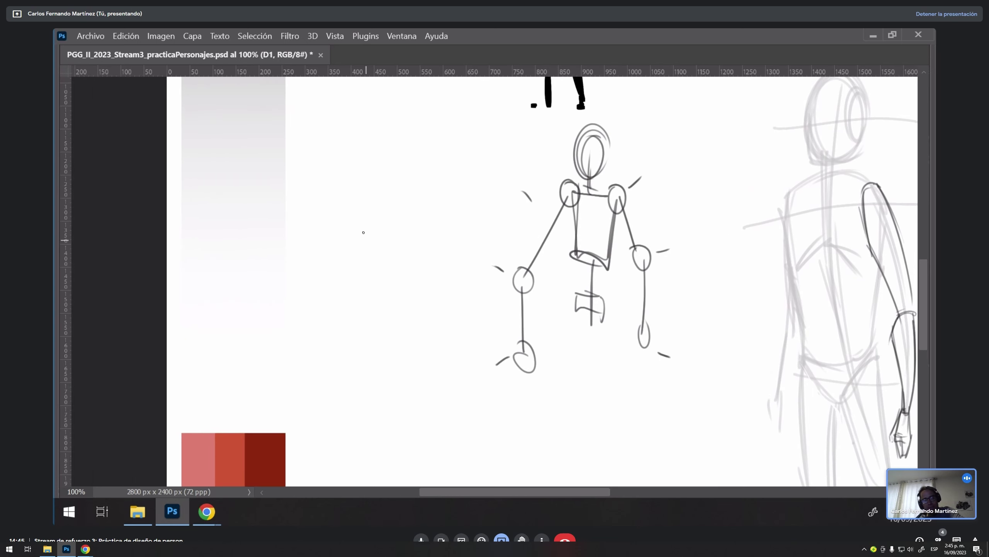
{"action": "mouse_move", "coordinate": [366, 148]}
{"action": "left_mouse_down"}
{"action": "mouse_move", "coordinate": [378, 275]}
{"action": "mouse_move", "coordinate": [414, 183]}
{"action": "left_mouse_up"}
{"action": "mouse_move", "coordinate": [380, 247]}
{"action": "left_mouse_down"}
{"action": "mouse_move", "coordinate": [386, 280]}
{"action": "mouse_move", "coordinate": [418, 189]}
{"action": "left_mouse_up"}
{"action": "mouse_move", "coordinate": [378, 251]}
{"action": "left_mouse_down"}
{"action": "mouse_move", "coordinate": [403, 231]}
{"action": "mouse_move", "coordinate": [412, 194]}
{"action": "left_mouse_up"}
{"action": "mouse_move", "coordinate": [393, 235]}
{"action": "left_mouse_down"}
{"action": "mouse_move", "coordinate": [413, 180]}
{"action": "mouse_move", "coordinate": [407, 205]}
{"action": "mouse_move", "coordinate": [424, 179]}
{"action": "mouse_move", "coordinate": [419, 203]}
{"action": "left_mouse_up"}
{"action": "left_click_drag", "start_coordinate": [408, 169], "coordinate": [412, 176]}
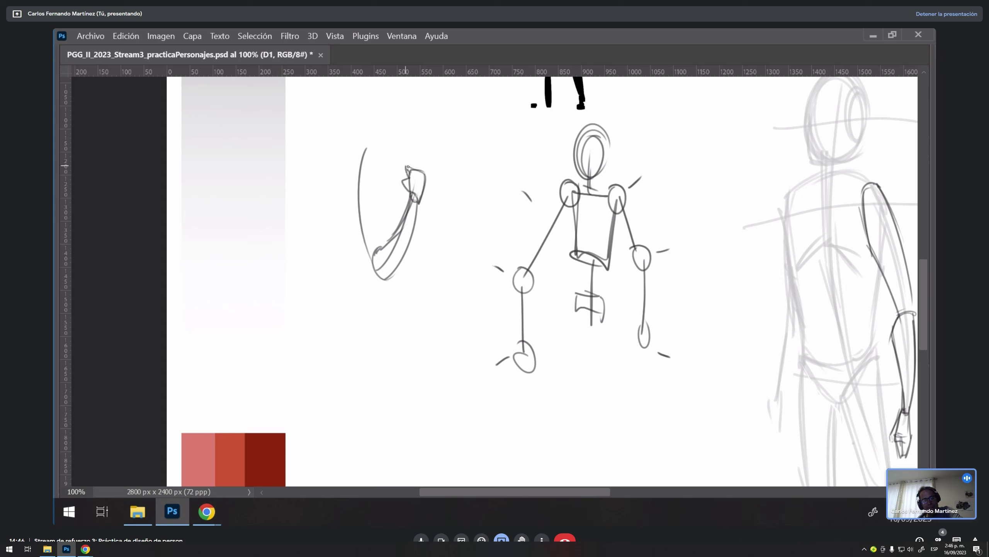
{"action": "left_click_drag", "start_coordinate": [393, 255], "coordinate": [381, 183]}
{"action": "mouse_move", "coordinate": [377, 230]}
{"action": "left_mouse_down"}
{"action": "mouse_move", "coordinate": [395, 159]}
{"action": "mouse_move", "coordinate": [388, 141]}
{"action": "mouse_move", "coordinate": [360, 149]}
{"action": "left_mouse_up"}
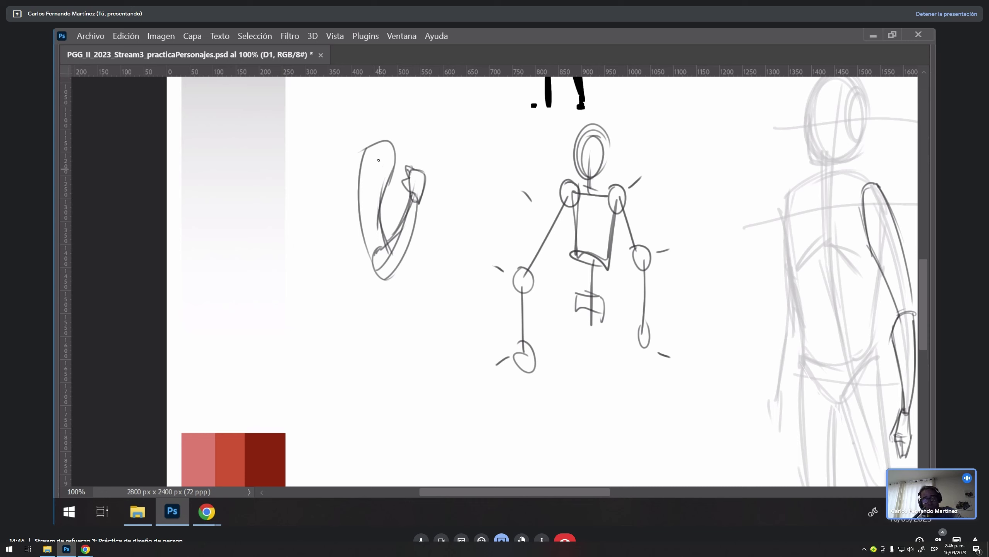
Step: Add cross-contour curves and a lengthwise centre line along the bent arm to describe its volume
{"action": "left_click_drag", "start_coordinate": [360, 195], "coordinate": [374, 225]}
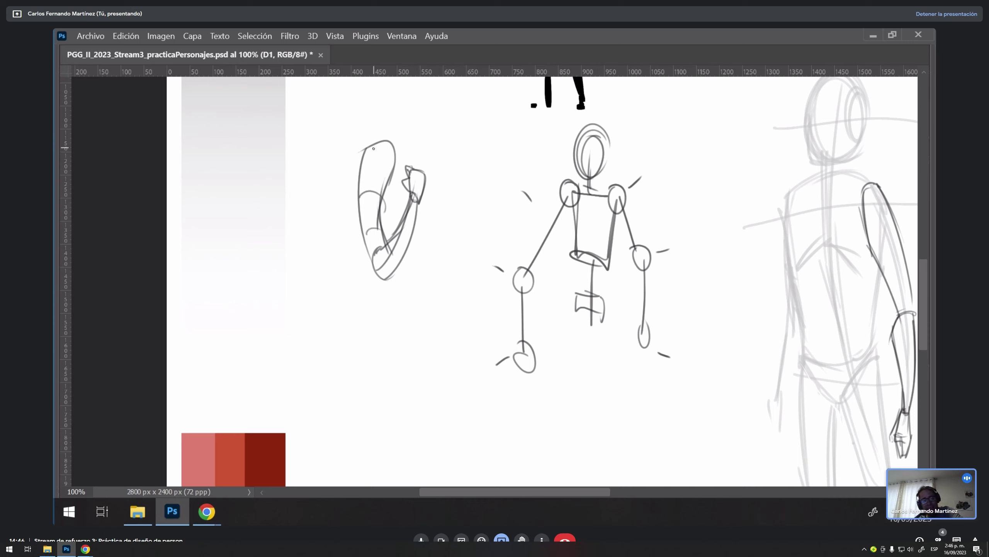
{"action": "left_click_drag", "start_coordinate": [382, 152], "coordinate": [374, 233]}
{"action": "left_click_drag", "start_coordinate": [381, 198], "coordinate": [377, 245]}
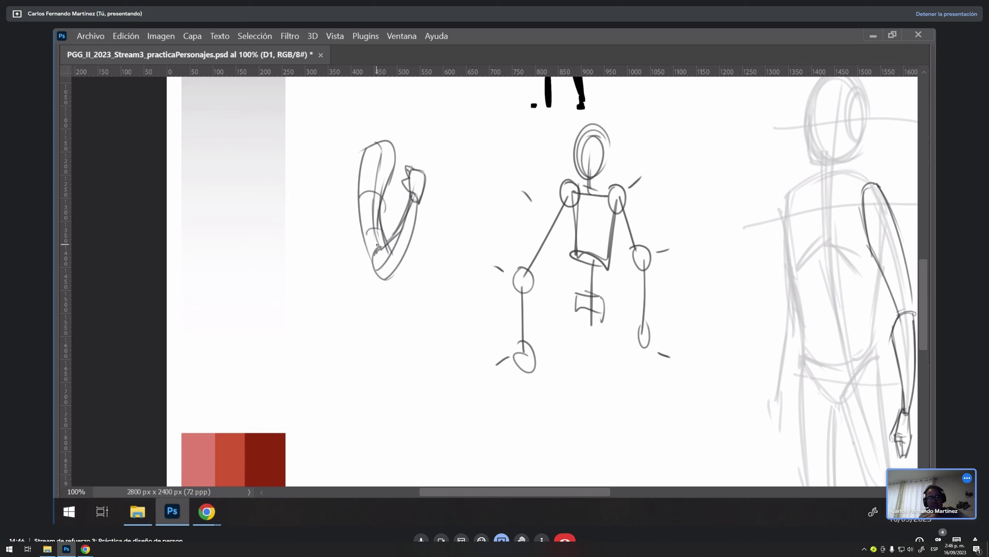
{"action": "left_click_drag", "start_coordinate": [388, 260], "coordinate": [405, 239]}
Step: Below the bent arm, draw a tapered cylinder with elliptical ends, plus a strongly foreshortened cylinder beside it
{"action": "left_click_drag", "start_coordinate": [389, 345], "coordinate": [397, 353]}
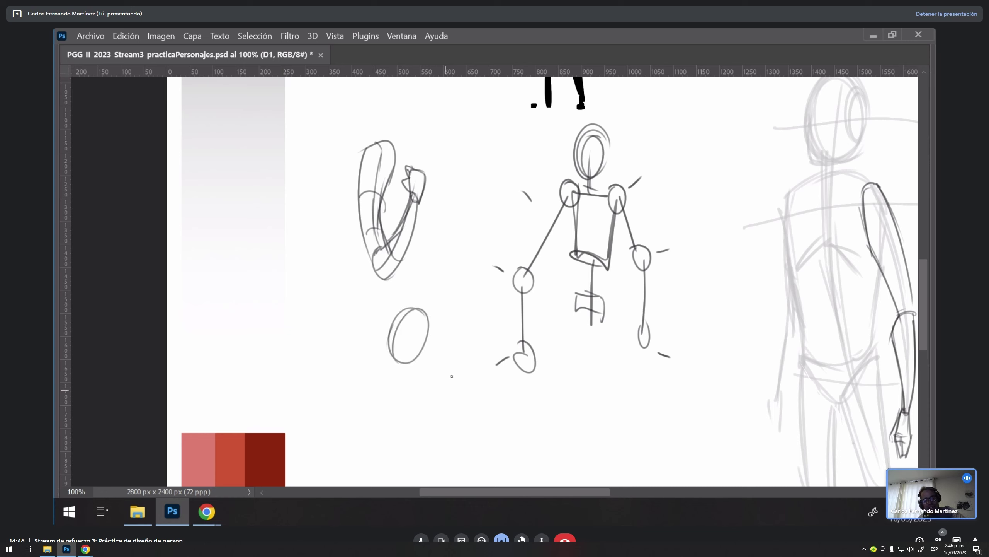
{"action": "mouse_move", "coordinate": [452, 373]}
{"action": "left_mouse_down"}
{"action": "mouse_move", "coordinate": [432, 397]}
{"action": "mouse_move", "coordinate": [395, 340]}
{"action": "mouse_move", "coordinate": [425, 391]}
{"action": "left_mouse_up"}
{"action": "mouse_move", "coordinate": [431, 317]}
{"action": "left_mouse_down"}
{"action": "mouse_move", "coordinate": [454, 371]}
{"action": "mouse_move", "coordinate": [428, 342]}
{"action": "mouse_move", "coordinate": [438, 346]}
{"action": "left_mouse_up"}
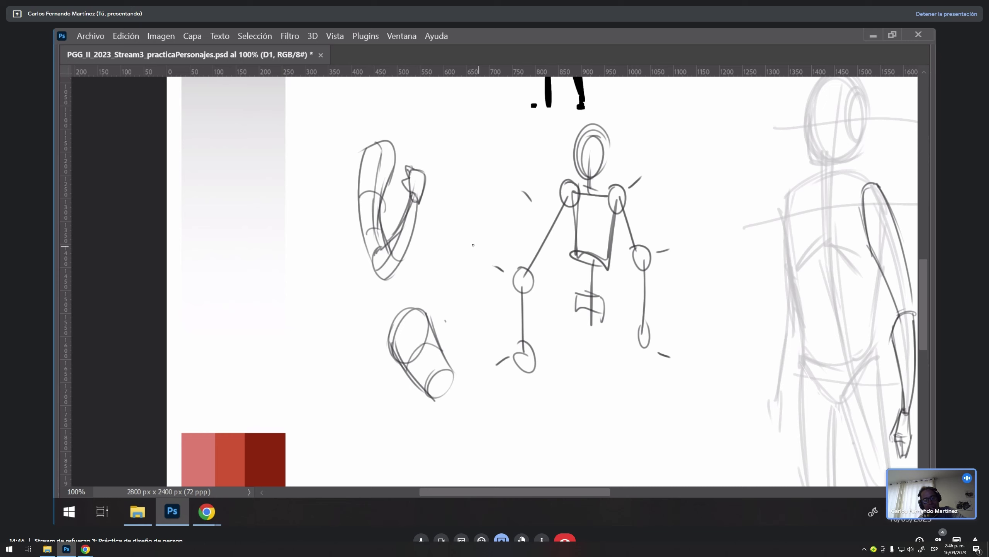
{"action": "mouse_move", "coordinate": [474, 258]}
{"action": "left_mouse_down"}
{"action": "mouse_move", "coordinate": [459, 290]}
{"action": "mouse_move", "coordinate": [473, 303]}
{"action": "mouse_move", "coordinate": [458, 240]}
{"action": "mouse_move", "coordinate": [489, 253]}
{"action": "left_mouse_up"}
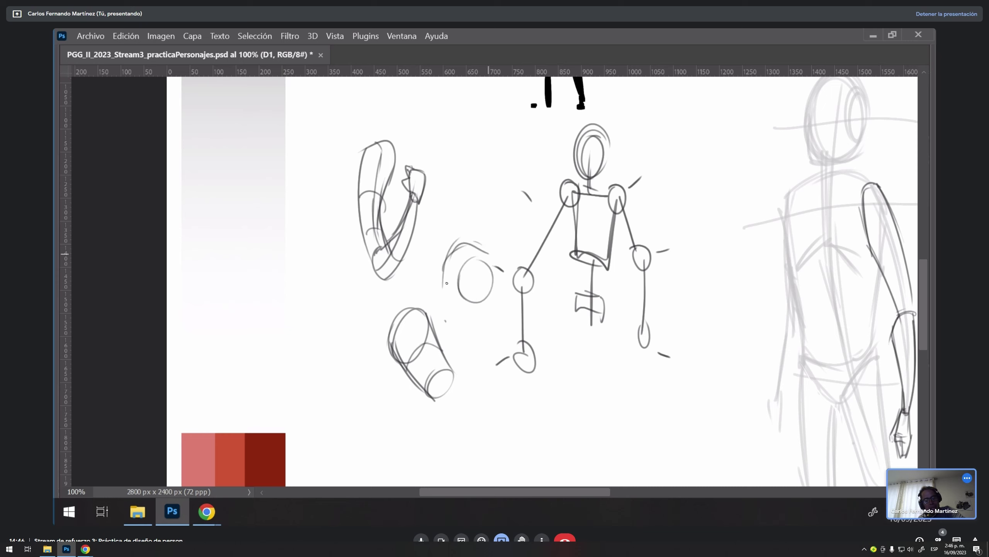
{"action": "mouse_move", "coordinate": [446, 282]}
{"action": "left_mouse_down"}
{"action": "mouse_move", "coordinate": [449, 253]}
{"action": "mouse_move", "coordinate": [452, 282]}
{"action": "left_mouse_up"}
{"action": "left_click_drag", "start_coordinate": [447, 264], "coordinate": [466, 302]}
{"action": "mouse_move", "coordinate": [487, 258]}
{"action": "left_mouse_down"}
{"action": "mouse_move", "coordinate": [492, 274]}
{"action": "mouse_move", "coordinate": [451, 265]}
{"action": "mouse_move", "coordinate": [446, 285]}
{"action": "left_mouse_up"}
{"action": "left_click_drag", "start_coordinate": [454, 266], "coordinate": [469, 254]}
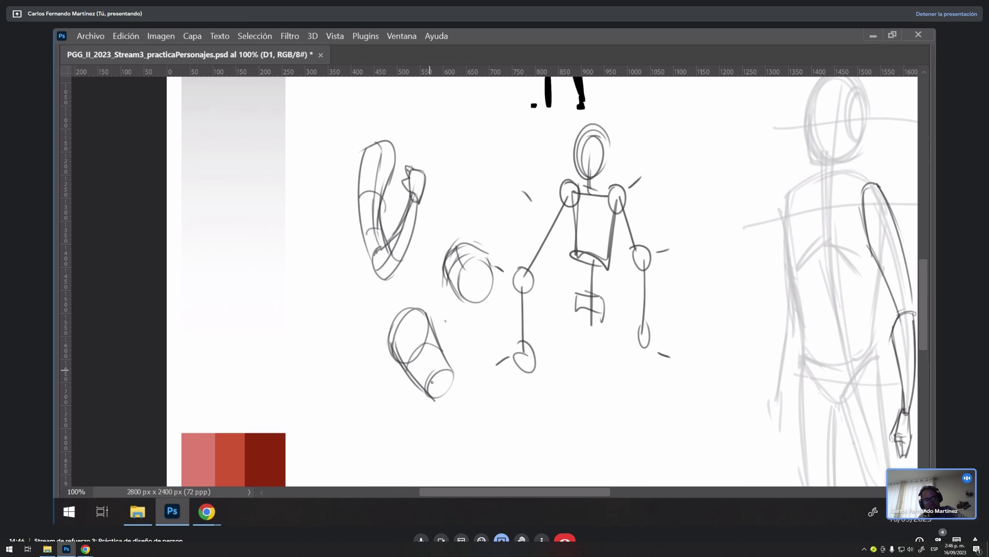
Step: Below the other cylinders, draw a tapered side-view cylinder with an elliptical end and lengthwise and crosswise contour lines
{"action": "left_click_drag", "start_coordinate": [432, 382], "coordinate": [471, 268]}
{"action": "left_click_drag", "start_coordinate": [407, 343], "coordinate": [436, 289]}
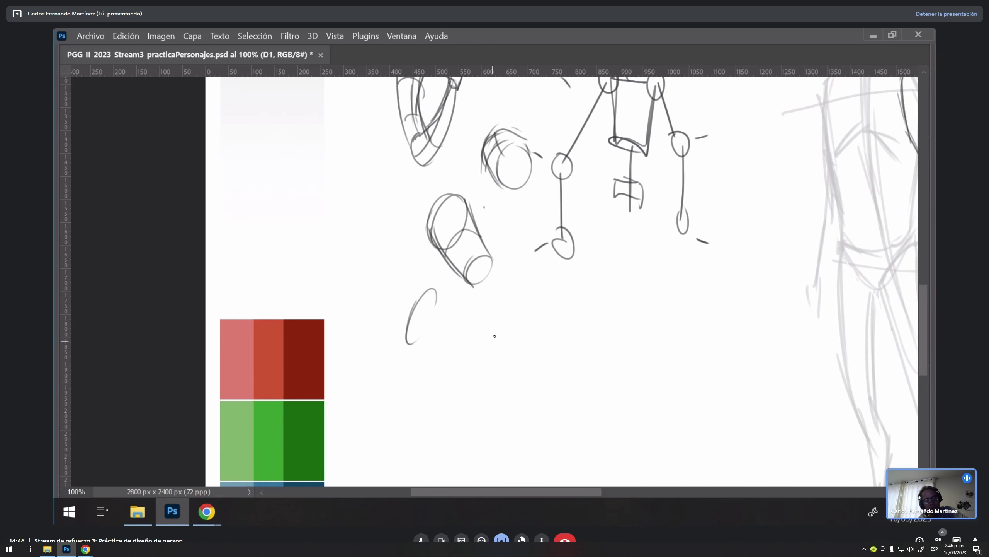
{"action": "left_click_drag", "start_coordinate": [495, 336], "coordinate": [491, 354]}
{"action": "left_click_drag", "start_coordinate": [404, 341], "coordinate": [490, 363]}
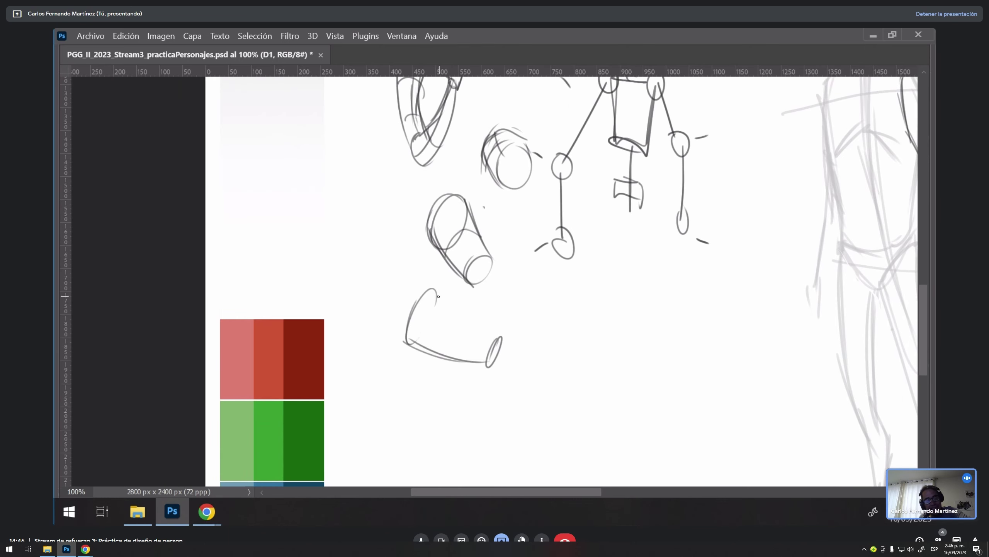
{"action": "left_click_drag", "start_coordinate": [434, 284], "coordinate": [506, 336]}
{"action": "left_click_drag", "start_coordinate": [414, 311], "coordinate": [489, 351]}
{"action": "left_click_drag", "start_coordinate": [429, 356], "coordinate": [454, 314]}
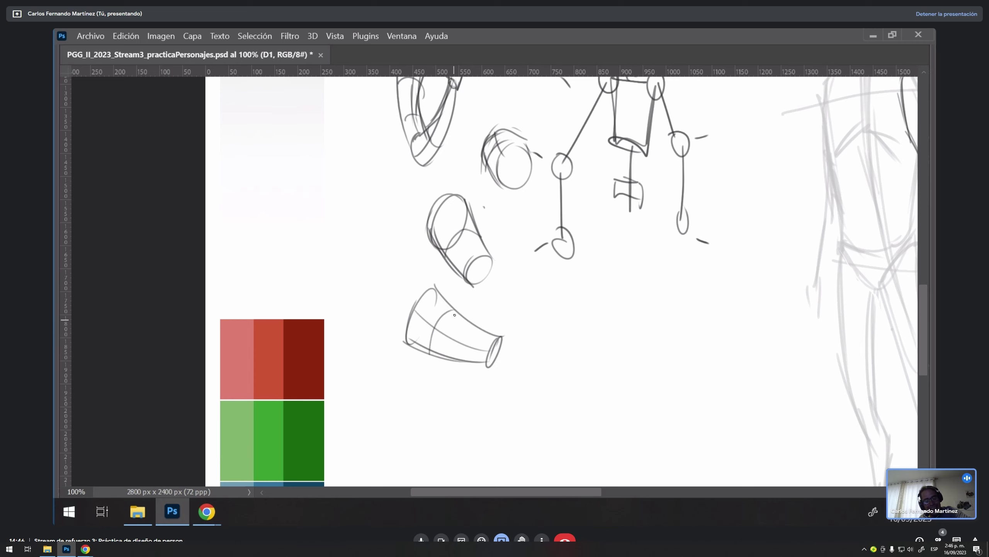
{"action": "left_click_drag", "start_coordinate": [467, 362], "coordinate": [473, 332]}
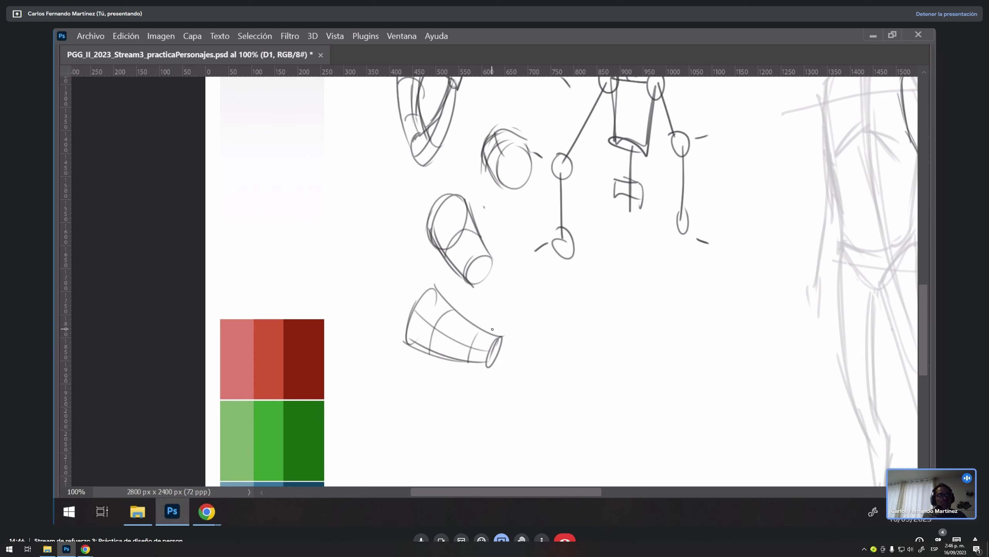
Step: Enclose the schematic figure's arms and torso in a tall U-shaped frame with rounded corners
{"action": "left_click_drag", "start_coordinate": [613, 96], "coordinate": [601, 185]}
{"action": "mouse_move", "coordinate": [542, 132]}
{"action": "left_mouse_down"}
{"action": "mouse_move", "coordinate": [548, 218]}
{"action": "mouse_move", "coordinate": [686, 147]}
{"action": "left_mouse_up"}
{"action": "left_click_drag", "start_coordinate": [684, 191], "coordinate": [682, 103]}
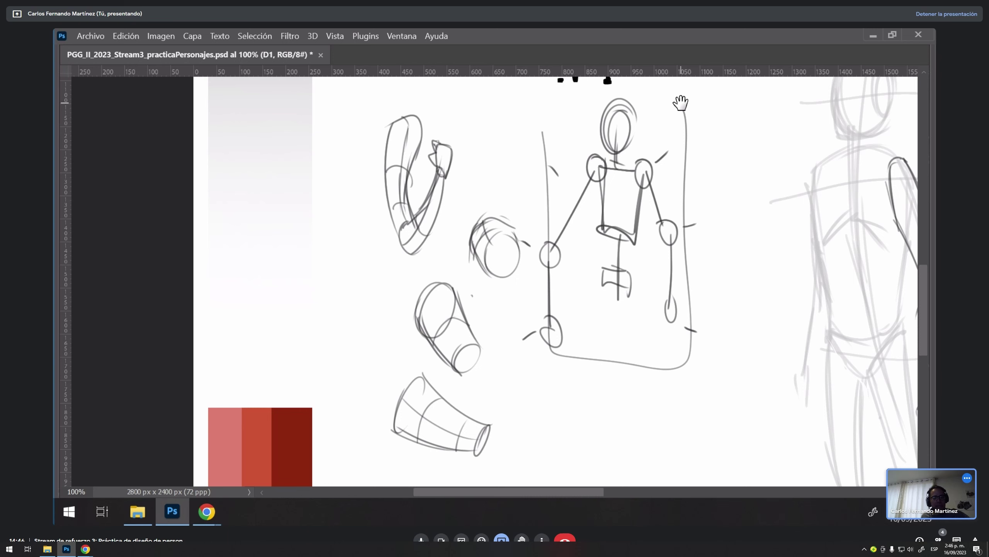
{"action": "scroll", "coordinate": [584, 195], "scroll_direction": "right", "scroll_amount": 5}
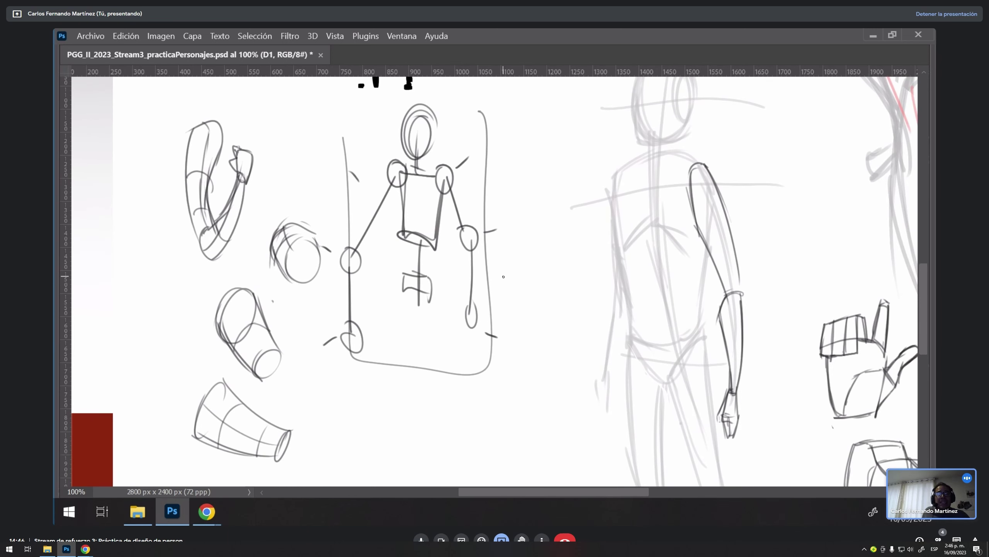
Step: Beside the U-shaped frame, draw a side-view arm with curved upper arm, elbow, tapered forearm and a small hand
{"action": "left_click_drag", "start_coordinate": [503, 126], "coordinate": [530, 346]}
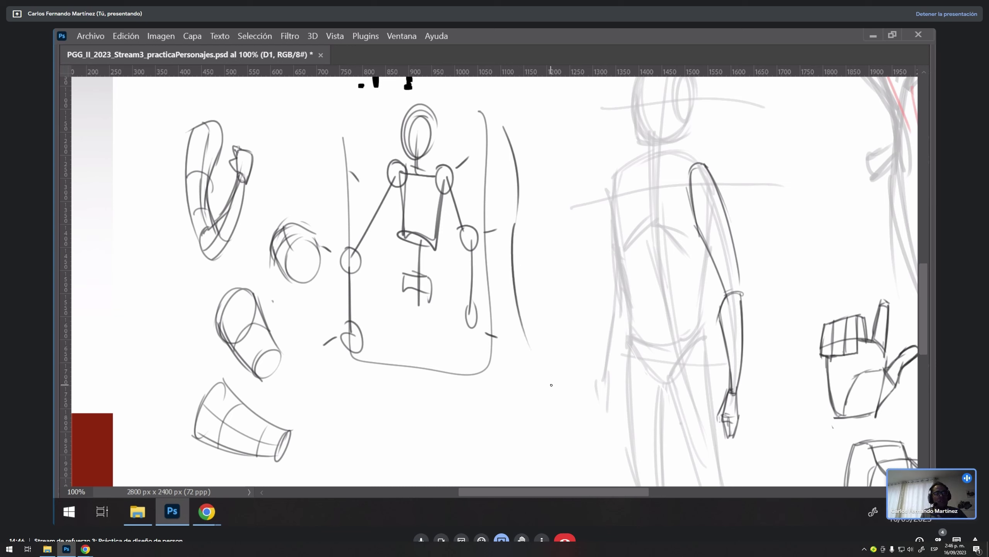
{"action": "left_click_drag", "start_coordinate": [490, 154], "coordinate": [507, 224]}
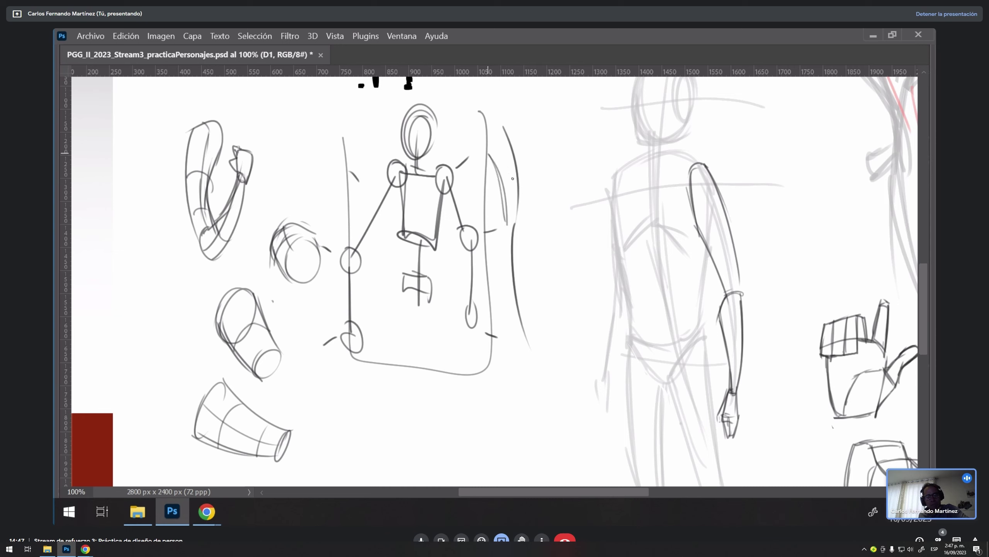
{"action": "mouse_move", "coordinate": [515, 117]}
{"action": "left_mouse_down"}
{"action": "mouse_move", "coordinate": [529, 218]}
{"action": "mouse_move", "coordinate": [501, 271]}
{"action": "mouse_move", "coordinate": [523, 326]}
{"action": "left_mouse_up"}
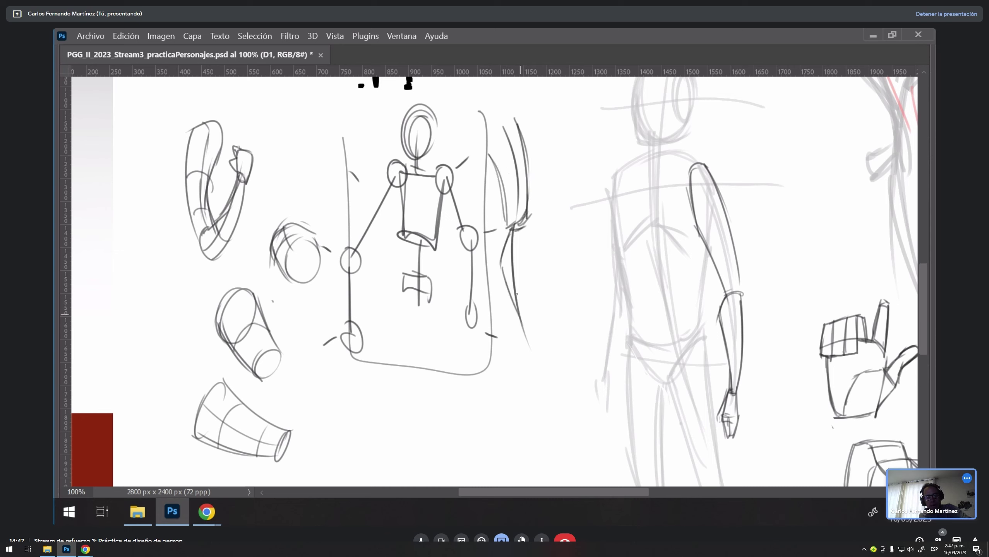
{"action": "mouse_move", "coordinate": [527, 225]}
{"action": "left_mouse_down"}
{"action": "mouse_move", "coordinate": [523, 326]}
{"action": "mouse_move", "coordinate": [539, 333]}
{"action": "left_mouse_up"}
{"action": "left_click_drag", "start_coordinate": [525, 335], "coordinate": [545, 336]}
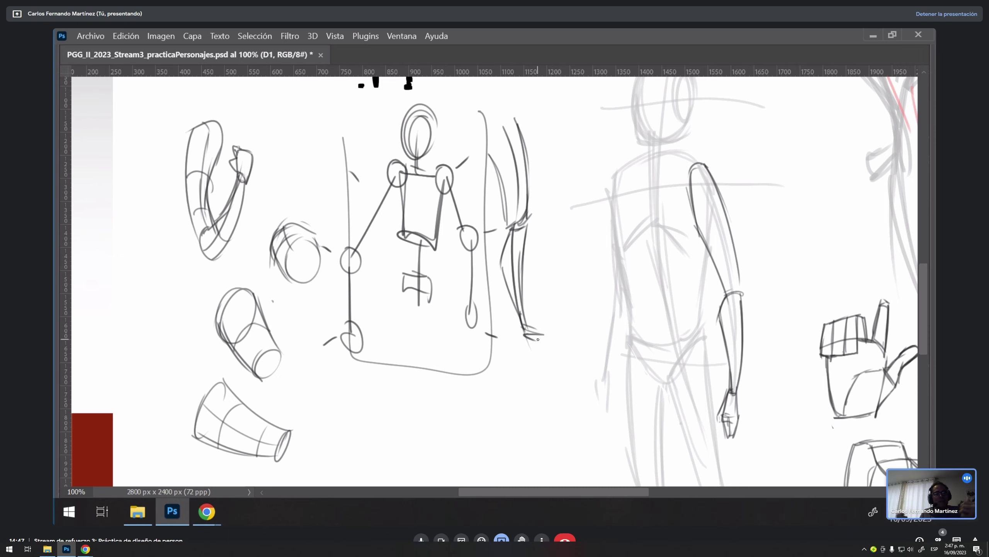
Step: Below the frame, draw a zigzag guide curve and build its first segment as a curved cylinder with joints at both ends
{"action": "left_click_drag", "start_coordinate": [573, 286], "coordinate": [656, 188]}
{"action": "mouse_move", "coordinate": [426, 411]}
{"action": "left_mouse_down"}
{"action": "mouse_move", "coordinate": [488, 323]}
{"action": "mouse_move", "coordinate": [510, 420]}
{"action": "mouse_move", "coordinate": [582, 336]}
{"action": "left_mouse_up"}
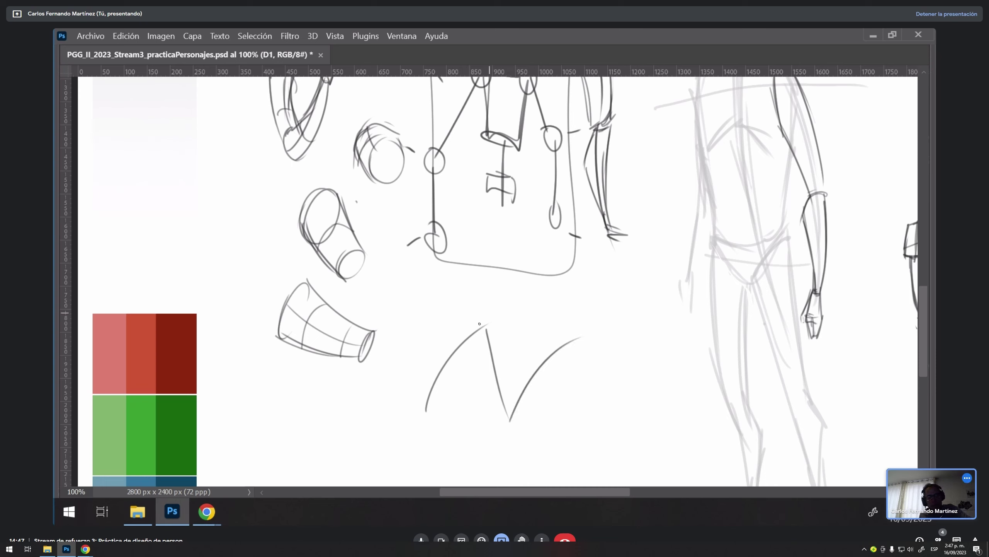
{"action": "mouse_move", "coordinate": [485, 317]}
{"action": "left_mouse_down"}
{"action": "mouse_move", "coordinate": [487, 347]}
{"action": "mouse_move", "coordinate": [502, 332]}
{"action": "mouse_move", "coordinate": [476, 324]}
{"action": "mouse_move", "coordinate": [487, 346]}
{"action": "mouse_move", "coordinate": [455, 344]}
{"action": "mouse_move", "coordinate": [445, 407]}
{"action": "mouse_move", "coordinate": [425, 385]}
{"action": "mouse_move", "coordinate": [426, 411]}
{"action": "mouse_move", "coordinate": [456, 405]}
{"action": "left_mouse_up"}
{"action": "left_click_drag", "start_coordinate": [420, 376], "coordinate": [433, 387]}
{"action": "mouse_move", "coordinate": [421, 378]}
{"action": "left_mouse_down"}
{"action": "mouse_move", "coordinate": [406, 389]}
{"action": "mouse_move", "coordinate": [425, 428]}
{"action": "left_mouse_up"}
{"action": "mouse_move", "coordinate": [409, 405]}
{"action": "left_mouse_down"}
{"action": "mouse_move", "coordinate": [452, 420]}
{"action": "mouse_move", "coordinate": [428, 380]}
{"action": "left_mouse_up"}
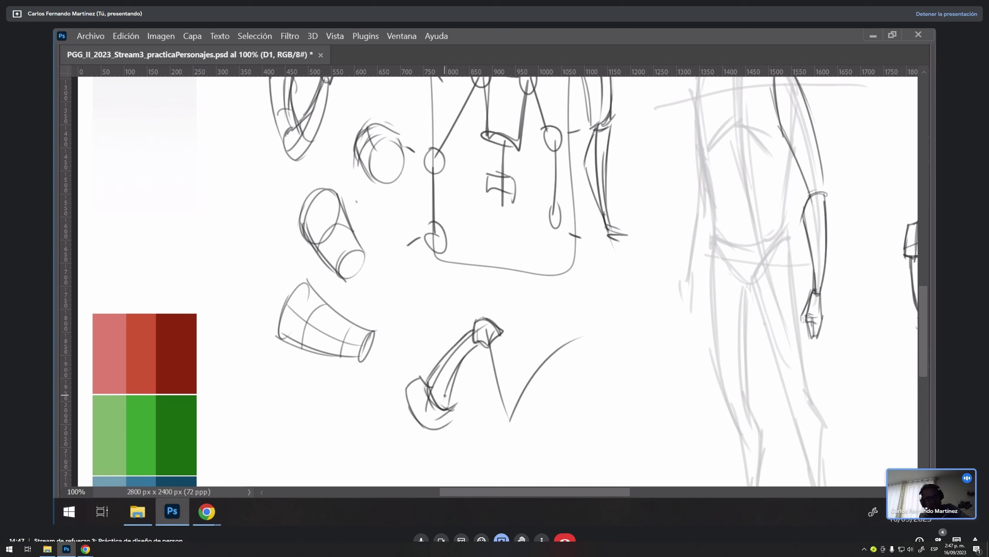
Step: Build the zigzag's second and third segments as cylinders, with a rounded lower joint and a ringed joint at the far end
{"action": "left_click_drag", "start_coordinate": [483, 345], "coordinate": [497, 395]}
{"action": "left_click_drag", "start_coordinate": [499, 336], "coordinate": [509, 384]}
{"action": "left_click_drag", "start_coordinate": [486, 348], "coordinate": [509, 431]}
{"action": "mouse_move", "coordinate": [514, 395]}
{"action": "left_mouse_down"}
{"action": "mouse_move", "coordinate": [505, 435]}
{"action": "mouse_move", "coordinate": [535, 424]}
{"action": "mouse_move", "coordinate": [525, 371]}
{"action": "mouse_move", "coordinate": [540, 353]}
{"action": "left_mouse_up"}
{"action": "mouse_move", "coordinate": [534, 425]}
{"action": "left_mouse_down"}
{"action": "mouse_move", "coordinate": [555, 365]}
{"action": "mouse_move", "coordinate": [574, 351]}
{"action": "mouse_move", "coordinate": [567, 329]}
{"action": "left_mouse_up"}
{"action": "mouse_move", "coordinate": [545, 387]}
{"action": "left_mouse_down"}
{"action": "mouse_move", "coordinate": [558, 372]}
{"action": "mouse_move", "coordinate": [596, 363]}
{"action": "left_mouse_up"}
{"action": "left_click_drag", "start_coordinate": [577, 328], "coordinate": [573, 363]}
{"action": "left_click_drag", "start_coordinate": [575, 331], "coordinate": [598, 322]}
{"action": "left_click_drag", "start_coordinate": [574, 368], "coordinate": [600, 324]}
{"action": "left_click_drag", "start_coordinate": [596, 336], "coordinate": [606, 332]}
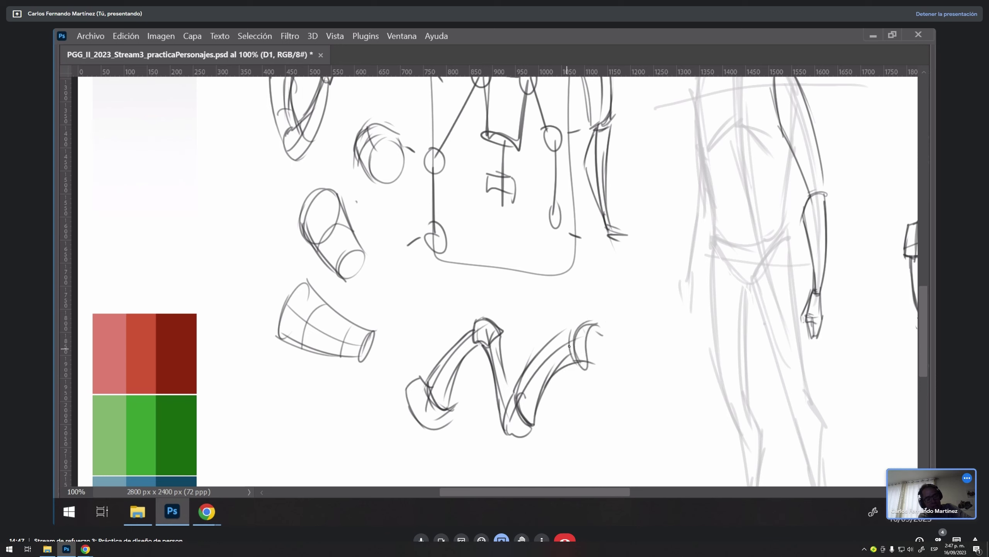
Step: Extend the zigzag limb from its last joint with a curved, tapering tail that hooks downward to a point
{"action": "mouse_move", "coordinate": [587, 368]}
{"action": "left_mouse_down"}
{"action": "mouse_move", "coordinate": [608, 325]}
{"action": "mouse_move", "coordinate": [610, 334]}
{"action": "left_mouse_up"}
{"action": "mouse_move", "coordinate": [608, 345]}
{"action": "left_mouse_down"}
{"action": "mouse_move", "coordinate": [615, 332]}
{"action": "mouse_move", "coordinate": [592, 370]}
{"action": "left_mouse_up"}
{"action": "left_click_drag", "start_coordinate": [587, 362], "coordinate": [625, 388]}
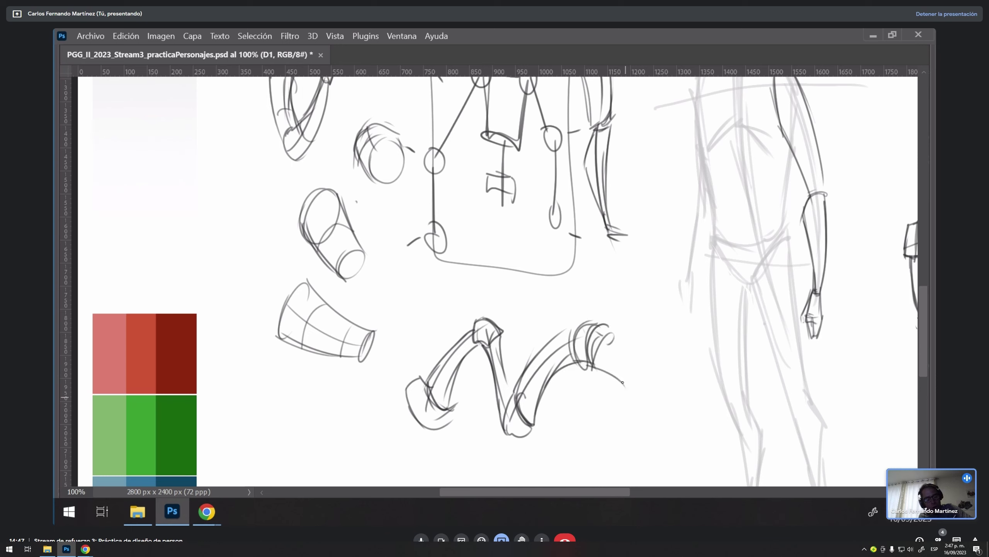
{"action": "left_click_drag", "start_coordinate": [611, 333], "coordinate": [639, 428]}
{"action": "left_click_drag", "start_coordinate": [591, 367], "coordinate": [623, 395]}
{"action": "left_click_drag", "start_coordinate": [621, 393], "coordinate": [636, 450]}
Step: Add small spikes along the inner and outer edges of the tapering tail and around its ringed joint
{"action": "left_click_drag", "start_coordinate": [639, 390], "coordinate": [635, 417]}
{"action": "left_click_drag", "start_coordinate": [605, 373], "coordinate": [631, 433]}
{"action": "left_click_drag", "start_coordinate": [619, 342], "coordinate": [625, 353]}
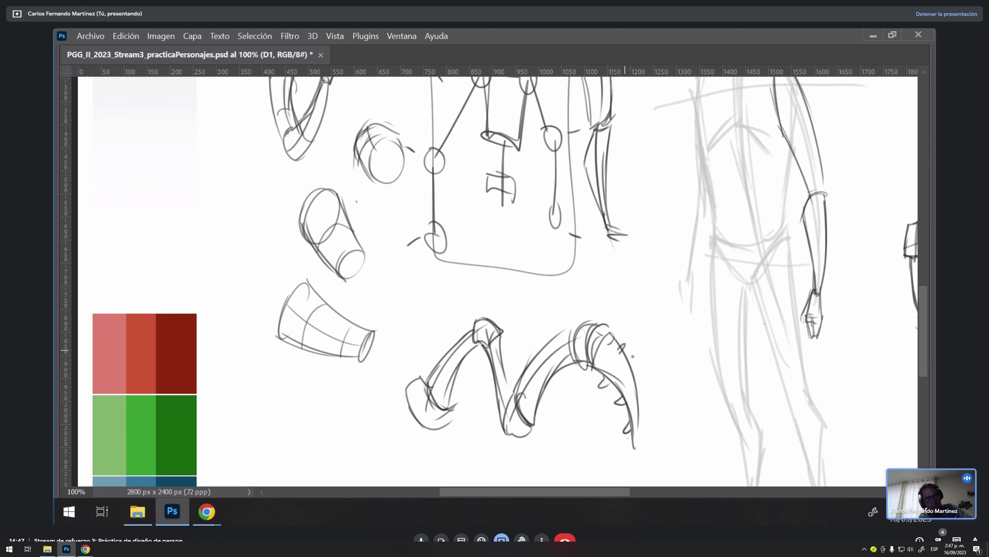
{"action": "left_click_drag", "start_coordinate": [571, 299], "coordinate": [575, 301]}
{"action": "mouse_move", "coordinate": [577, 335]}
{"action": "left_mouse_down"}
{"action": "mouse_move", "coordinate": [579, 321]}
{"action": "mouse_move", "coordinate": [584, 334]}
{"action": "left_mouse_up"}
{"action": "mouse_move", "coordinate": [588, 326]}
{"action": "left_mouse_down"}
{"action": "mouse_move", "coordinate": [591, 318]}
{"action": "mouse_move", "coordinate": [594, 332]}
{"action": "left_mouse_up"}
{"action": "left_click_drag", "start_coordinate": [570, 351], "coordinate": [582, 347]}
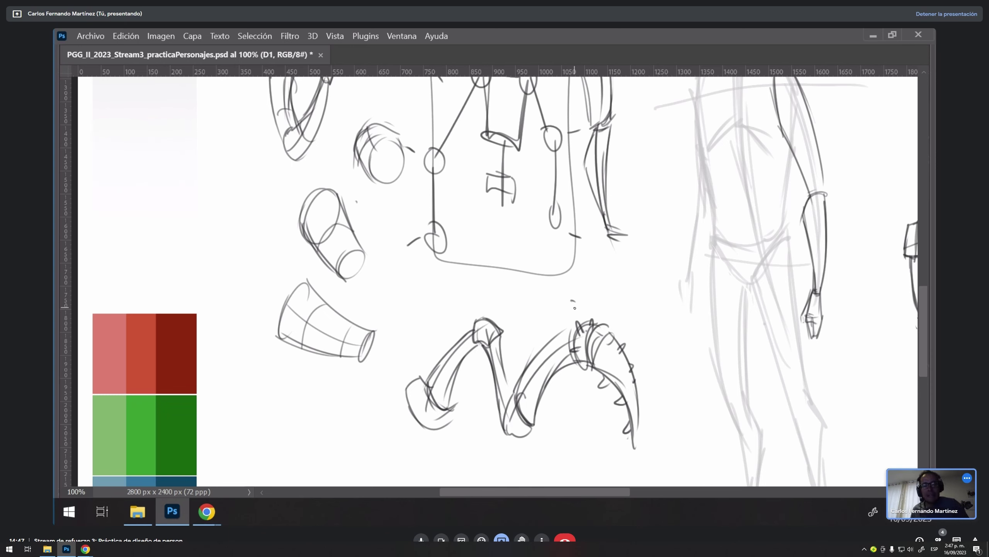
Step: Examine the standing figure from its finished arm down to its feet, along with the neighbouring hand and foot studies
{"action": "key", "text": "space"}
{"action": "mouse_move", "coordinate": [732, 240]}
{"action": "left_mouse_down"}
{"action": "mouse_move", "coordinate": [725, 232]}
{"action": "mouse_move", "coordinate": [789, 250]}
{"action": "mouse_move", "coordinate": [501, 359]}
{"action": "left_mouse_up"}
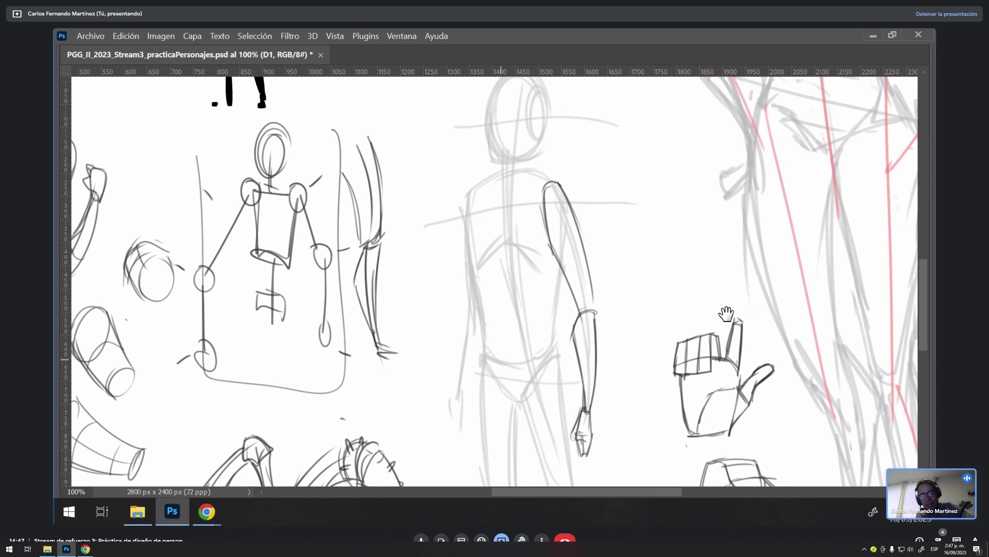
{"action": "left_click_drag", "start_coordinate": [727, 313], "coordinate": [783, 282]}
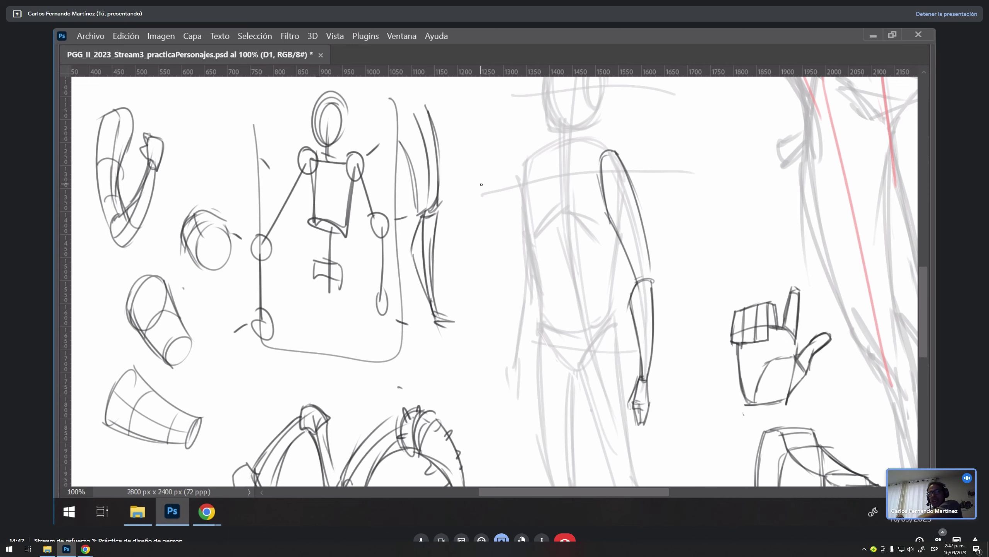
{"action": "left_click", "coordinate": [630, 223]}
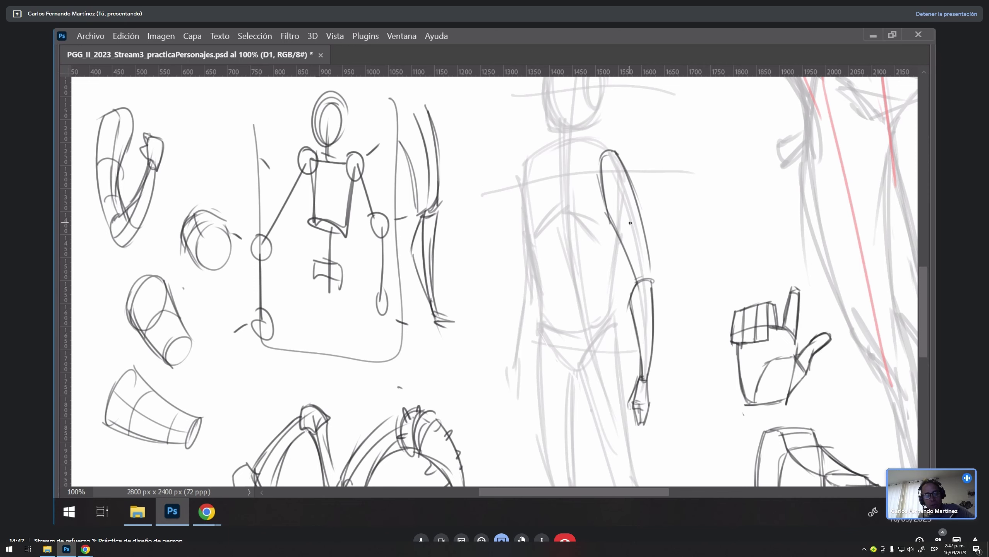
{"action": "mouse_move", "coordinate": [637, 218]}
{"action": "left_mouse_down"}
{"action": "mouse_move", "coordinate": [709, 195]}
{"action": "mouse_move", "coordinate": [701, 213]}
{"action": "left_mouse_up"}
{"action": "mouse_move", "coordinate": [675, 381]}
{"action": "left_mouse_down"}
{"action": "mouse_move", "coordinate": [678, 390]}
{"action": "mouse_move", "coordinate": [612, 239]}
{"action": "mouse_move", "coordinate": [626, 213]}
{"action": "left_mouse_up"}
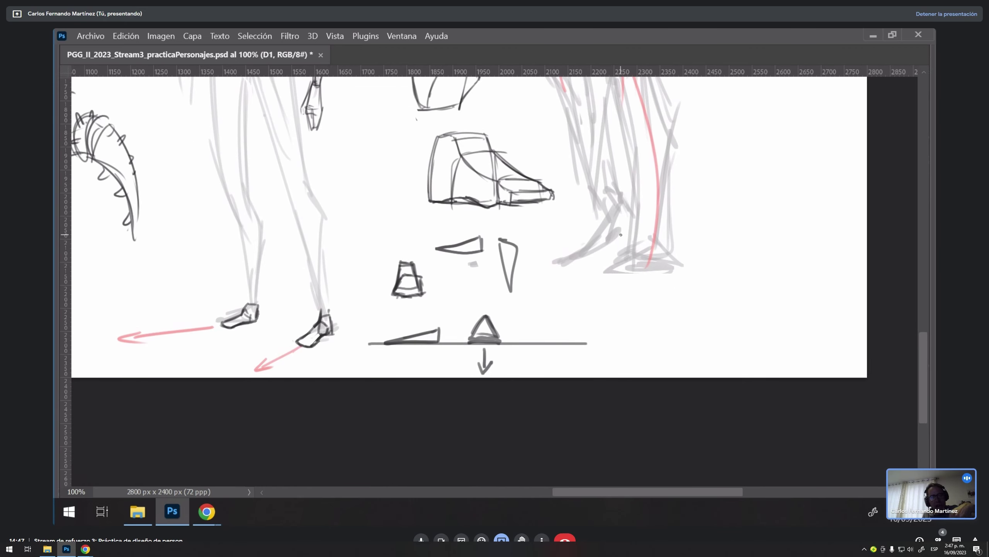
{"action": "mouse_move", "coordinate": [528, 253]}
{"action": "left_mouse_down"}
{"action": "mouse_move", "coordinate": [630, 409]}
{"action": "mouse_move", "coordinate": [759, 479]}
{"action": "left_mouse_up"}
{"action": "mouse_move", "coordinate": [663, 389]}
{"action": "left_mouse_down"}
{"action": "mouse_move", "coordinate": [666, 270]}
{"action": "mouse_move", "coordinate": [656, 271]}
{"action": "left_mouse_up"}
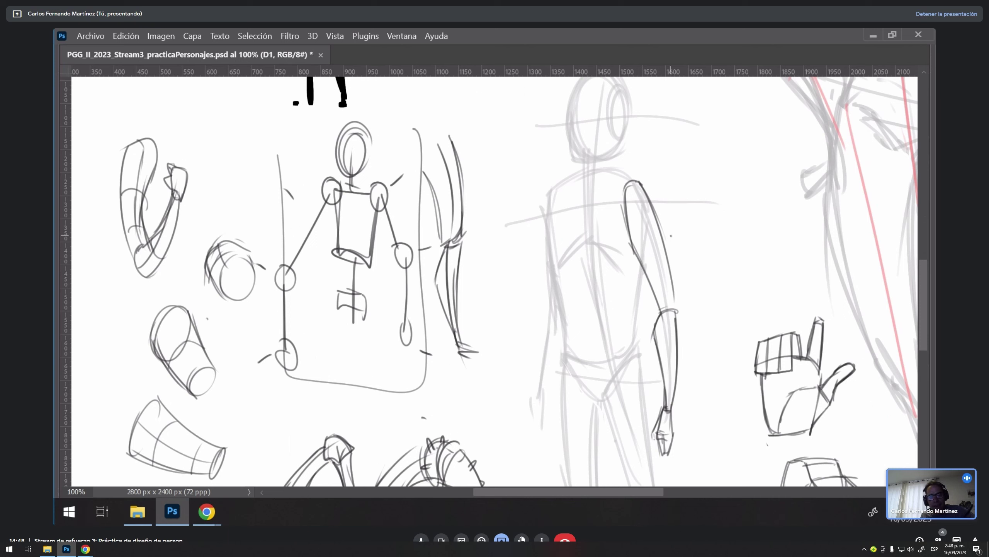
Step: Draw the standing figure's other arm held out from the torso, with curved upper arm, elbow joint, forearm and hand
{"action": "left_click_drag", "start_coordinate": [549, 190], "coordinate": [517, 285]}
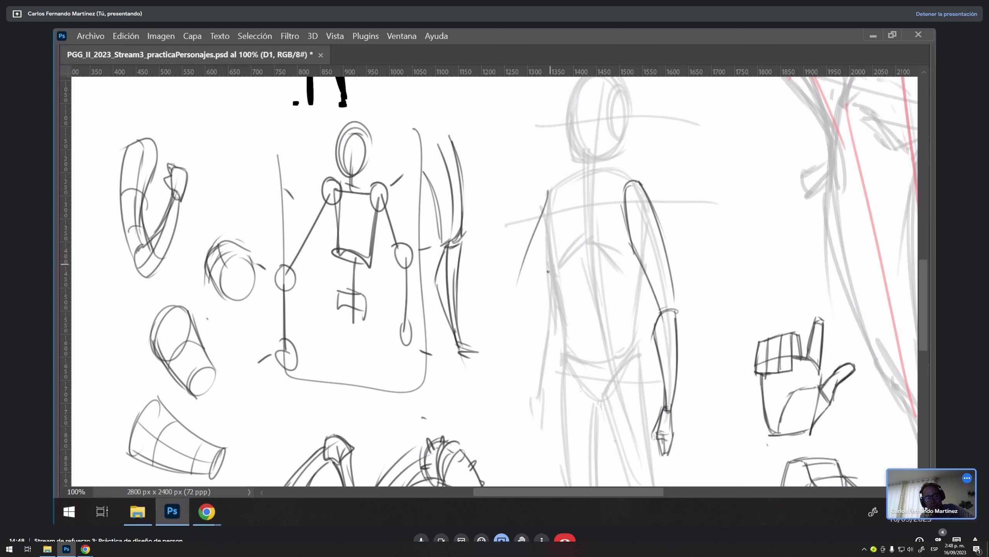
{"action": "left_click_drag", "start_coordinate": [552, 257], "coordinate": [530, 342]}
{"action": "mouse_move", "coordinate": [535, 229]}
{"action": "left_mouse_down"}
{"action": "mouse_move", "coordinate": [514, 336]}
{"action": "mouse_move", "coordinate": [526, 345]}
{"action": "mouse_move", "coordinate": [516, 333]}
{"action": "mouse_move", "coordinate": [536, 334]}
{"action": "mouse_move", "coordinate": [530, 395]}
{"action": "left_mouse_up"}
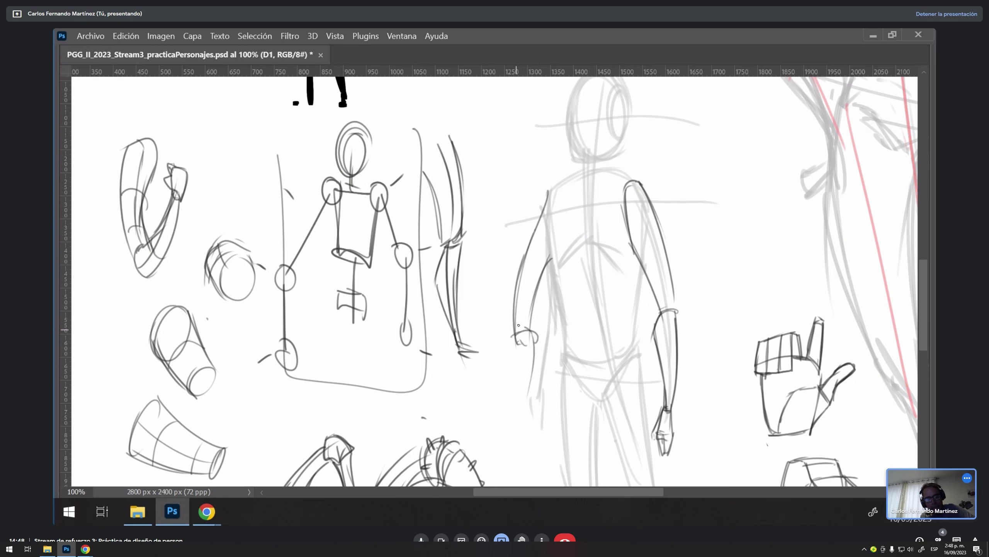
{"action": "mouse_move", "coordinate": [534, 332]}
{"action": "left_mouse_down"}
{"action": "mouse_move", "coordinate": [530, 416]}
{"action": "mouse_move", "coordinate": [524, 407]}
{"action": "left_mouse_up"}
{"action": "mouse_move", "coordinate": [534, 362]}
{"action": "left_mouse_down"}
{"action": "mouse_move", "coordinate": [524, 426]}
{"action": "mouse_move", "coordinate": [533, 416]}
{"action": "left_mouse_up"}
{"action": "mouse_move", "coordinate": [534, 405]}
{"action": "left_mouse_down"}
{"action": "mouse_move", "coordinate": [544, 436]}
{"action": "mouse_move", "coordinate": [536, 436]}
{"action": "left_mouse_up"}
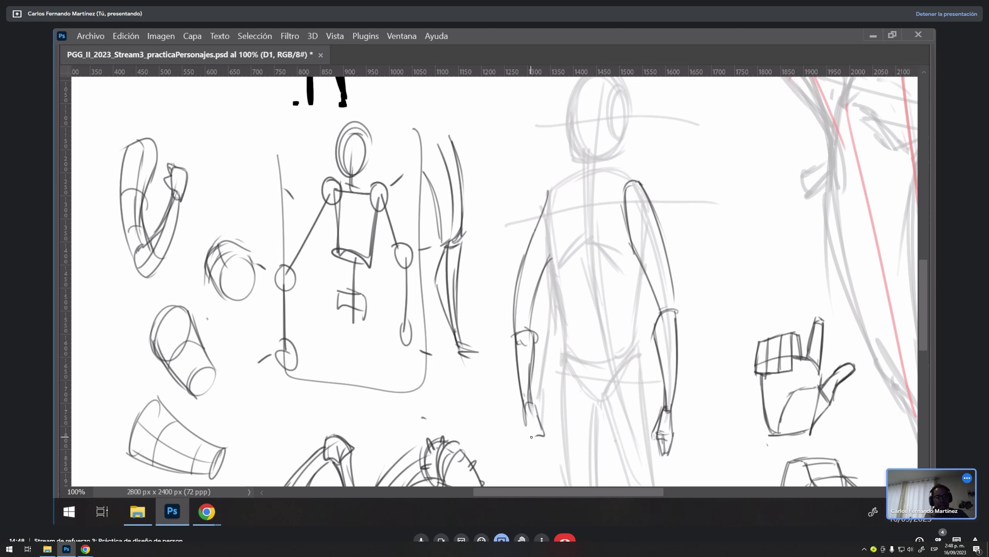
Step: Draw a short outward-pointing arrow beside each elbow of the standing figure
{"action": "left_click_drag", "start_coordinate": [690, 327], "coordinate": [687, 292]}
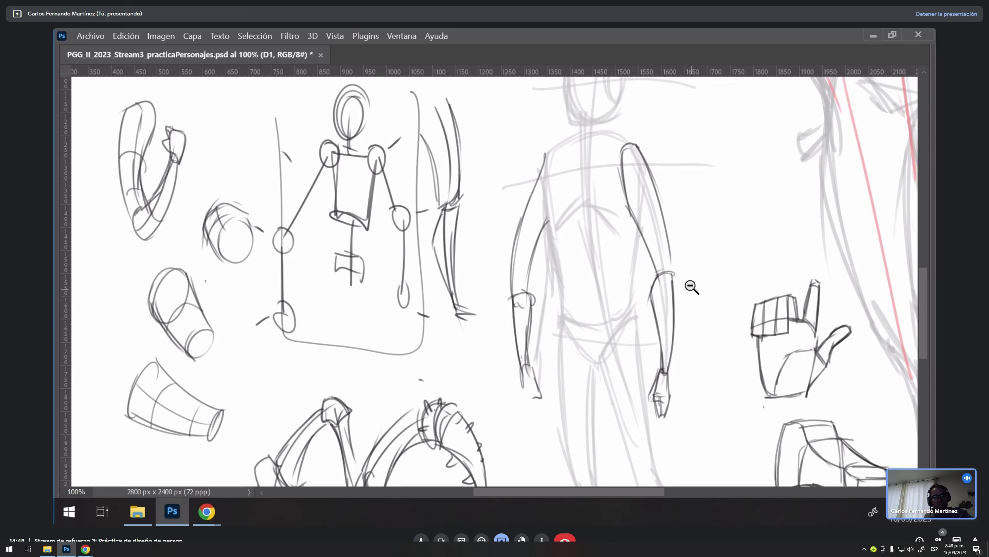
{"action": "left_click", "coordinate": [690, 286], "text": "alt"}
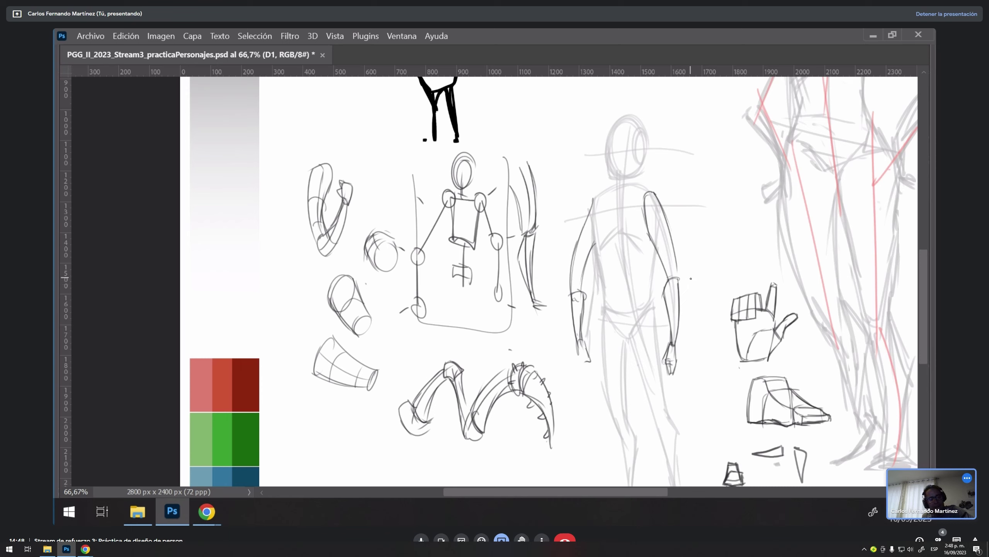
{"action": "mouse_move", "coordinate": [685, 276]}
{"action": "left_mouse_down"}
{"action": "mouse_move", "coordinate": [707, 276]}
{"action": "mouse_move", "coordinate": [698, 277]}
{"action": "left_mouse_up"}
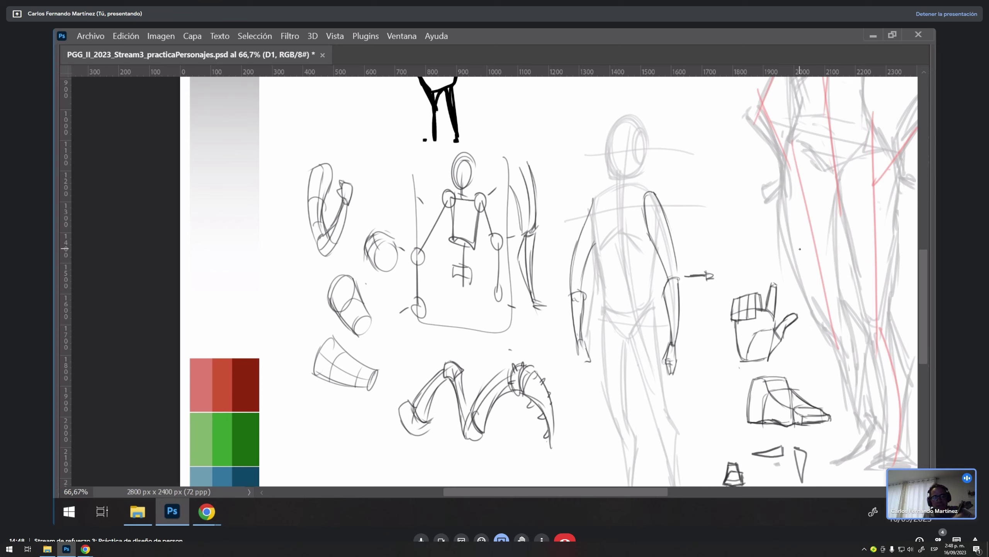
{"action": "left_click_drag", "start_coordinate": [566, 290], "coordinate": [547, 288]}
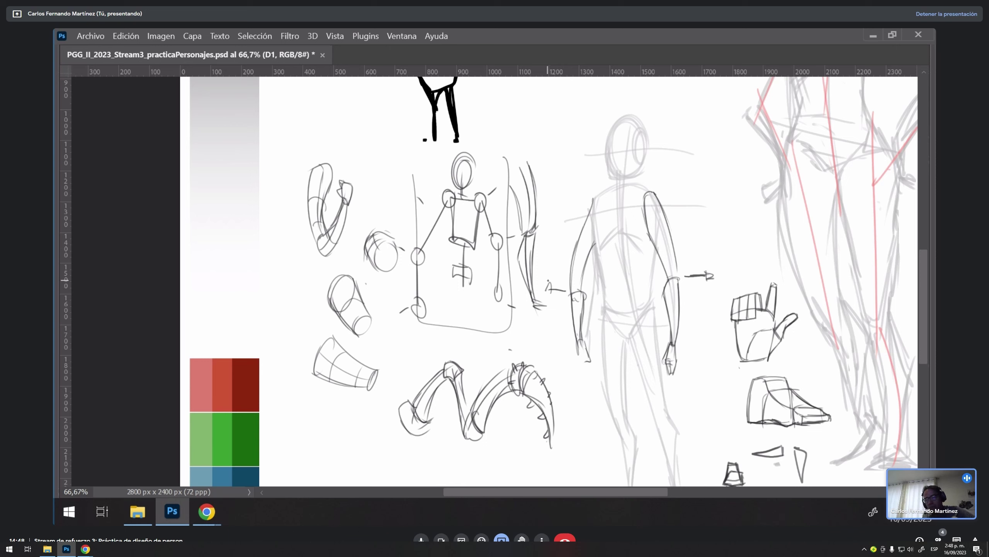
Step: Lasso the standing figure's held-out arm together with its arrow, delete them and clear the selection
{"action": "key", "text": "l"}
{"action": "mouse_move", "coordinate": [592, 384]}
{"action": "left_mouse_down"}
{"action": "mouse_move", "coordinate": [590, 186]}
{"action": "mouse_move", "coordinate": [546, 275]}
{"action": "mouse_move", "coordinate": [575, 377]}
{"action": "mouse_move", "coordinate": [592, 384]}
{"action": "left_mouse_up"}
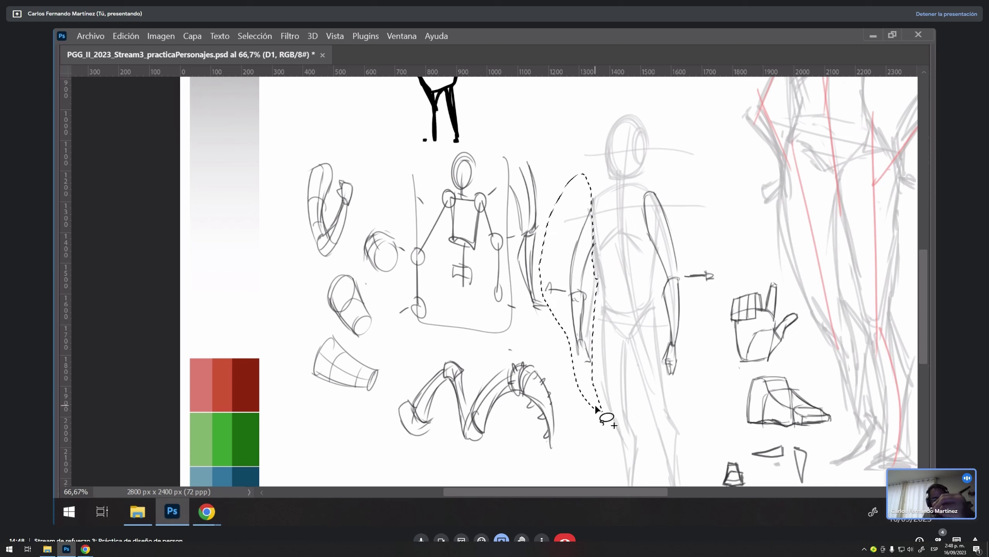
{"action": "key", "text": "Delete"}
{"action": "key", "text": "ctrl+d"}
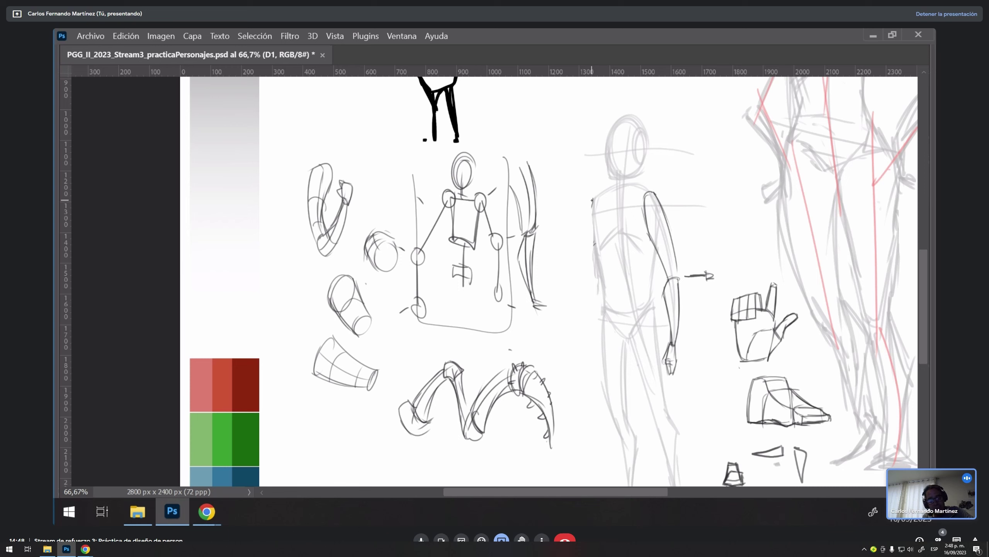
Step: Redraw the deleted arm hanging close to the figure's torso, with upper arm, forearm and hand
{"action": "left_click_drag", "start_coordinate": [592, 200], "coordinate": [589, 286]}
{"action": "left_click_drag", "start_coordinate": [587, 223], "coordinate": [591, 288]}
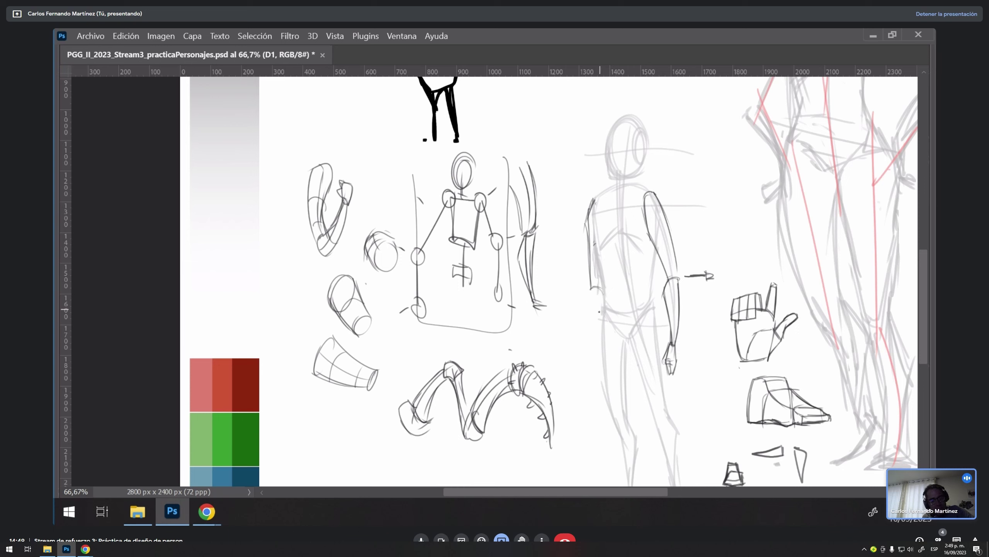
{"action": "mouse_move", "coordinate": [589, 291]}
{"action": "left_mouse_down"}
{"action": "mouse_move", "coordinate": [603, 293]}
{"action": "mouse_move", "coordinate": [583, 330]}
{"action": "mouse_move", "coordinate": [604, 301]}
{"action": "mouse_move", "coordinate": [592, 354]}
{"action": "mouse_move", "coordinate": [584, 346]}
{"action": "left_mouse_up"}
{"action": "mouse_move", "coordinate": [590, 291]}
{"action": "left_mouse_down"}
{"action": "mouse_move", "coordinate": [590, 377]}
{"action": "mouse_move", "coordinate": [597, 363]}
{"action": "left_mouse_up"}
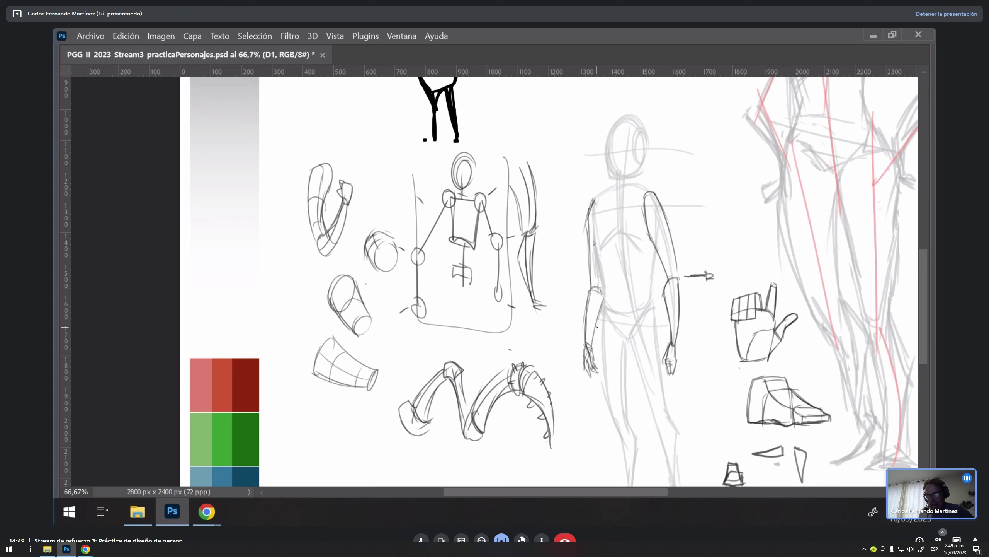
Step: Bring back the hidden panels, hide layer D1 and add a new empty layer above it
{"action": "key", "text": "Tab"}
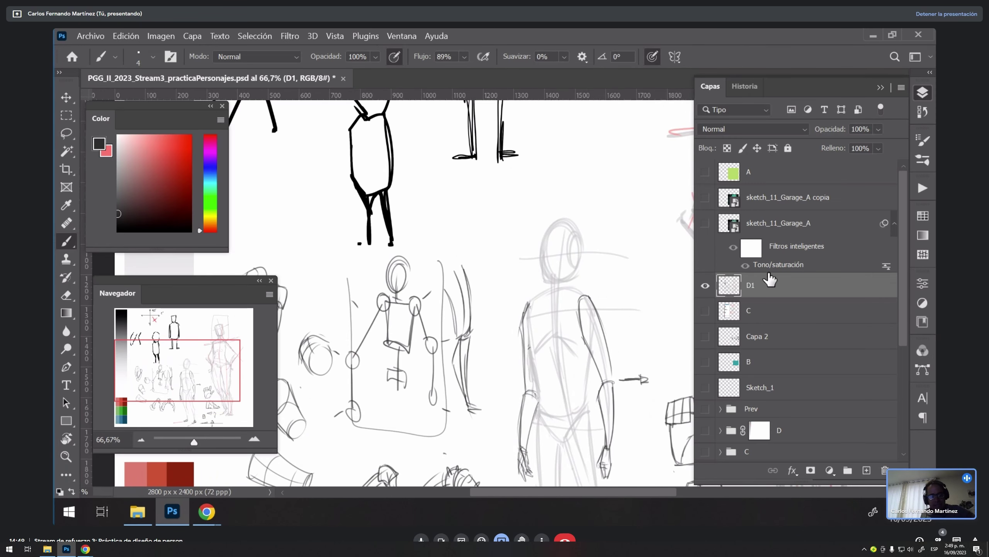
{"action": "left_click", "coordinate": [705, 285]}
{"action": "left_click", "coordinate": [860, 467]}
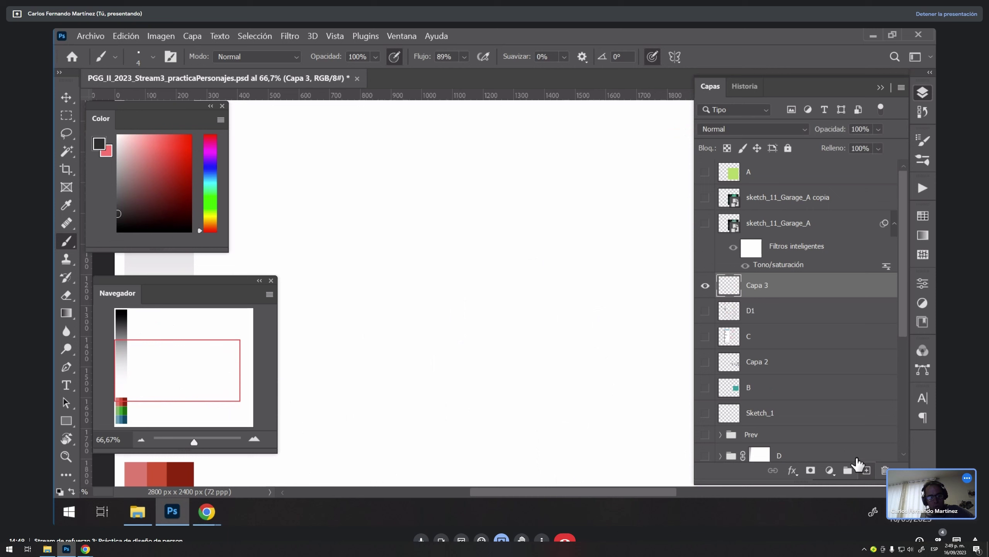
Step: Show layer D1 with the new layer hidden and review the whole page of sketches
{"action": "left_click", "coordinate": [706, 311]}
{"action": "left_click", "coordinate": [705, 291]}
{"action": "key", "text": "z"}
{"action": "left_click", "coordinate": [608, 305], "text": "alt"}
{"action": "left_click", "coordinate": [608, 304], "text": "alt"}
{"action": "left_click_drag", "start_coordinate": [614, 244], "coordinate": [496, 250]}
{"action": "key", "text": "a"}
{"action": "left_click_drag", "start_coordinate": [476, 370], "coordinate": [545, 343]}
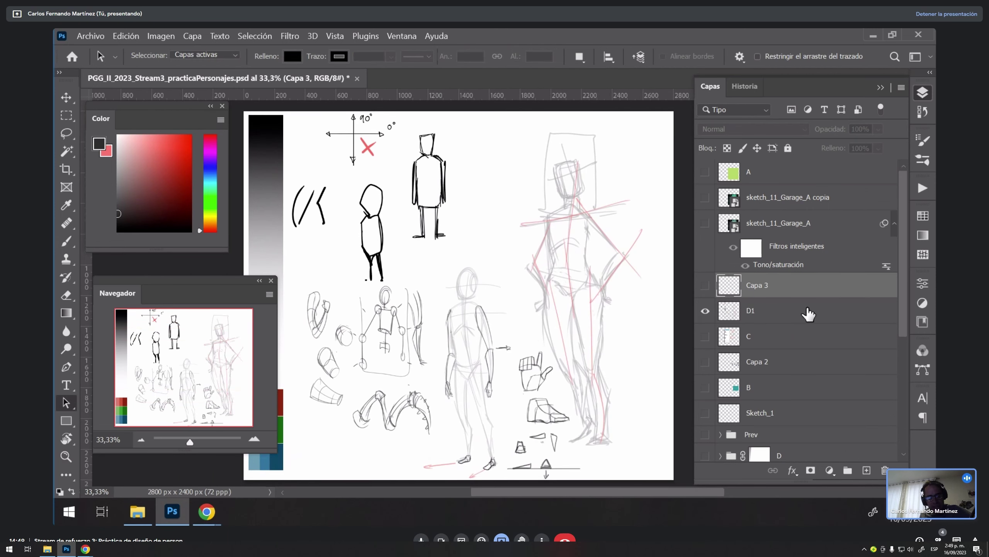
Step: Hide layer D1, show the new empty layer and rename it D2
{"action": "left_click", "coordinate": [705, 311]}
{"action": "left_click", "coordinate": [705, 286]}
{"action": "double_click", "coordinate": [757, 285]}
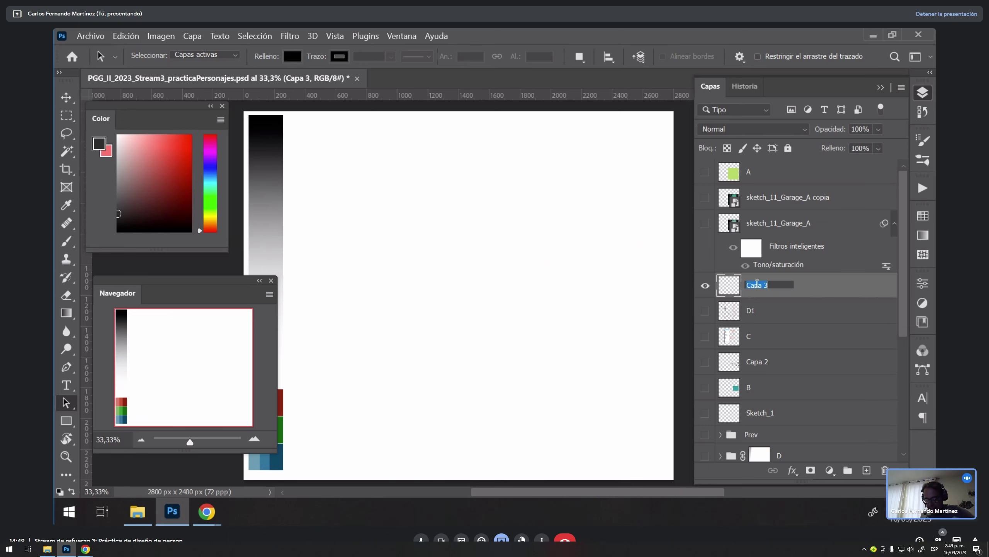
{"action": "type", "text": "D2"}
{"action": "key", "text": "Return"}
Step: With a mid-grey brush at size 6, sketch a bean-shaped outline on layer D2 beside the grey gradient bar
{"action": "left_click_drag", "start_coordinate": [486, 229], "coordinate": [584, 300]}
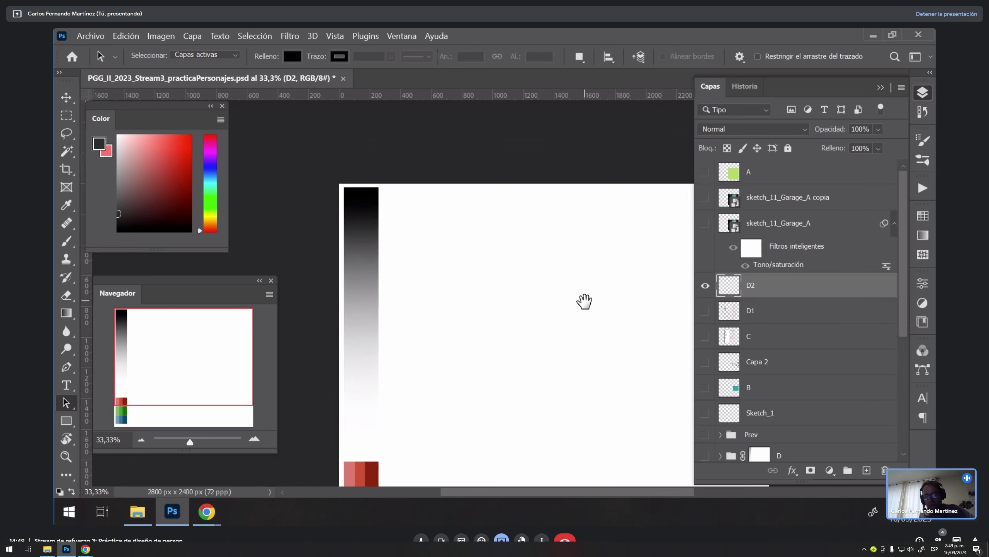
{"action": "key", "text": "z"}
{"action": "left_click", "coordinate": [454, 258]}
{"action": "left_click_drag", "start_coordinate": [549, 268], "coordinate": [603, 296]}
{"action": "key", "text": "b"}
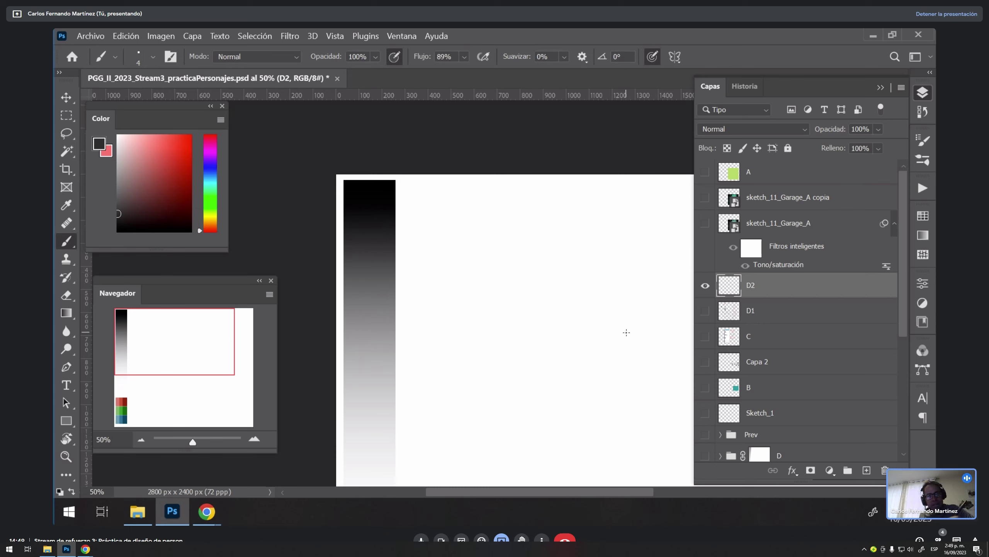
{"action": "key", "text": "x"}
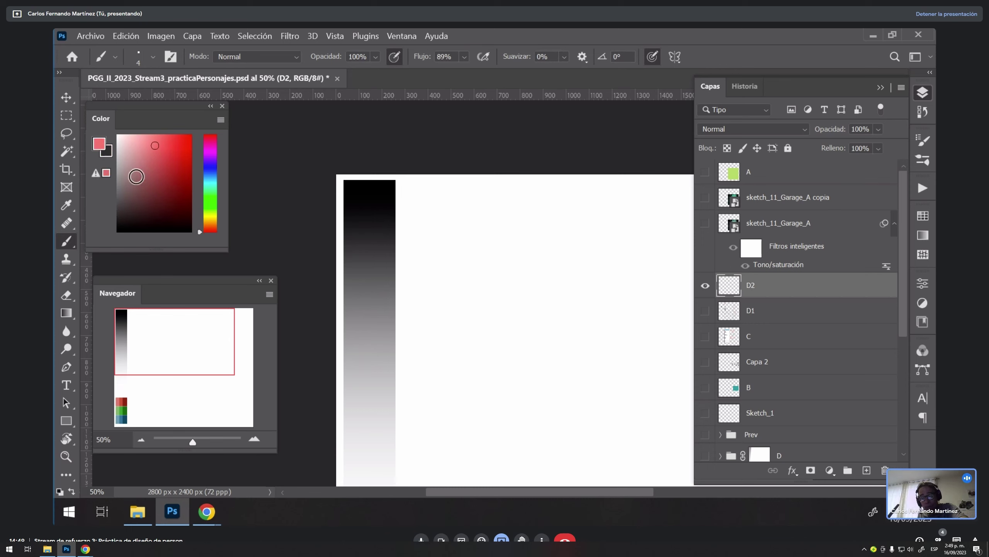
{"action": "left_click", "coordinate": [118, 172]}
{"action": "key", "text": "bracketright"}
{"action": "key", "text": "bracketright"}
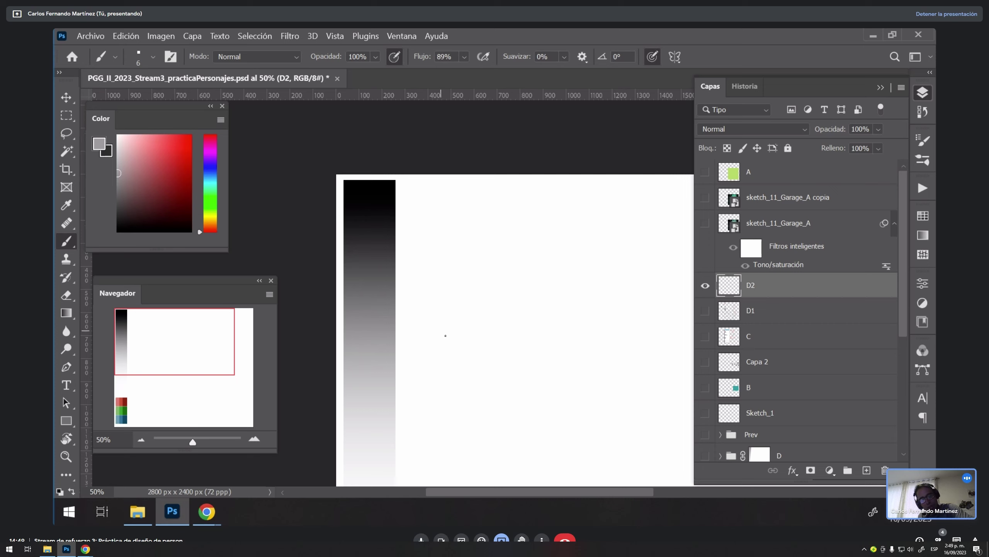
{"action": "mouse_move", "coordinate": [432, 314]}
{"action": "left_mouse_down"}
{"action": "mouse_move", "coordinate": [456, 346]}
{"action": "mouse_move", "coordinate": [444, 340]}
{"action": "mouse_move", "coordinate": [438, 270]}
{"action": "mouse_move", "coordinate": [468, 219]}
{"action": "mouse_move", "coordinate": [491, 213]}
{"action": "mouse_move", "coordinate": [511, 245]}
{"action": "mouse_move", "coordinate": [508, 305]}
{"action": "left_mouse_up"}
{"action": "mouse_move", "coordinate": [446, 338]}
{"action": "left_mouse_down"}
{"action": "mouse_move", "coordinate": [488, 346]}
{"action": "mouse_move", "coordinate": [514, 291]}
{"action": "left_mouse_up"}
{"action": "mouse_move", "coordinate": [492, 335]}
{"action": "left_mouse_down"}
{"action": "mouse_move", "coordinate": [508, 295]}
{"action": "mouse_move", "coordinate": [505, 327]}
{"action": "left_mouse_up"}
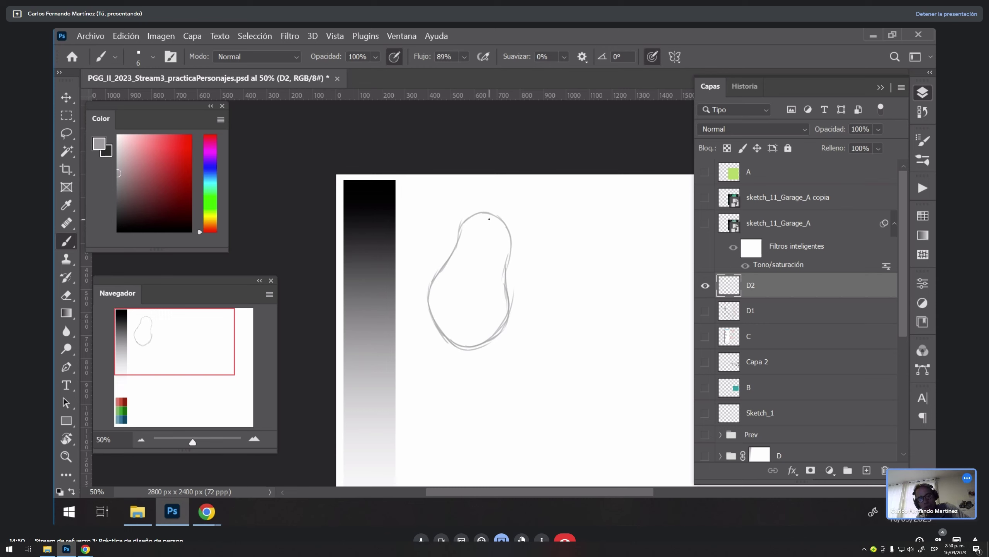
Step: Draw a curved lengthwise centre line and two cross-contour lines across the bean shape to show its volume
{"action": "mouse_move", "coordinate": [487, 214]}
{"action": "left_mouse_down"}
{"action": "mouse_move", "coordinate": [446, 315]}
{"action": "mouse_move", "coordinate": [450, 331]}
{"action": "left_mouse_up"}
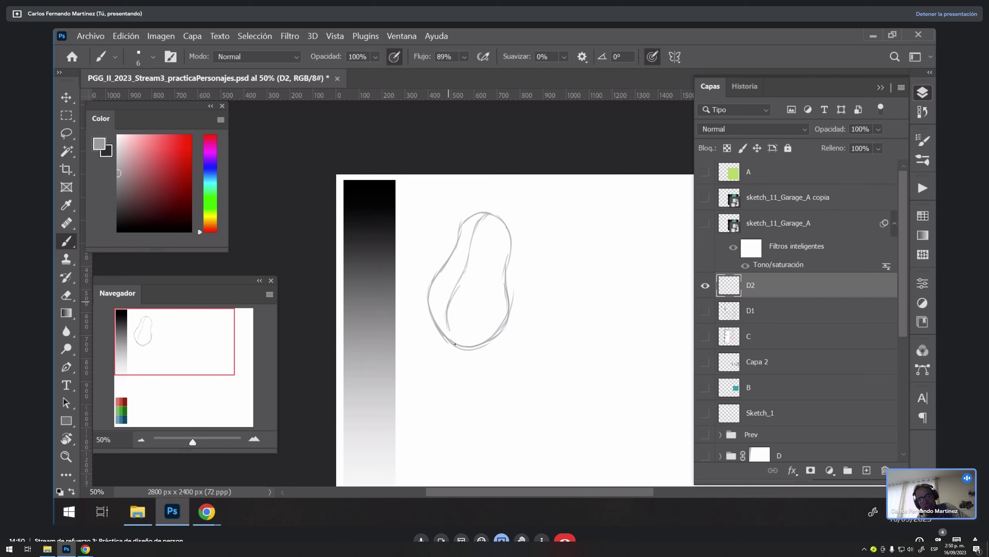
{"action": "mouse_move", "coordinate": [458, 242]}
{"action": "left_mouse_down"}
{"action": "mouse_move", "coordinate": [486, 234]}
{"action": "mouse_move", "coordinate": [508, 247]}
{"action": "left_mouse_up"}
{"action": "mouse_move", "coordinate": [434, 280]}
{"action": "left_mouse_down"}
{"action": "mouse_move", "coordinate": [464, 312]}
{"action": "mouse_move", "coordinate": [508, 304]}
{"action": "left_mouse_up"}
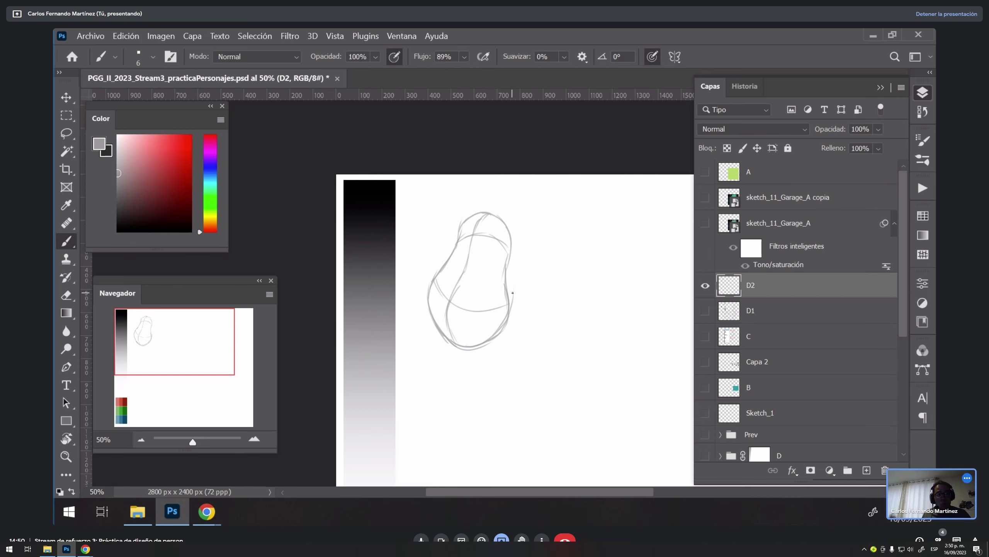
Step: Sketch a bent, box-like torso form with a slanted upper band and rounded base on the blank area beside the bean
{"action": "key", "text": "space"}
{"action": "left_click_drag", "start_coordinate": [629, 232], "coordinate": [593, 235]}
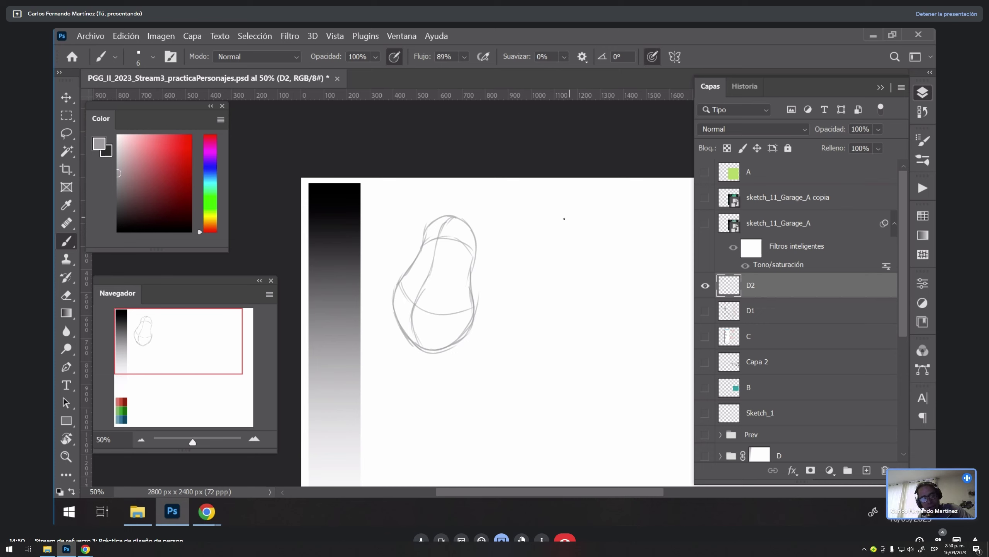
{"action": "mouse_move", "coordinate": [565, 219]}
{"action": "left_mouse_down"}
{"action": "mouse_move", "coordinate": [536, 237]}
{"action": "mouse_move", "coordinate": [533, 260]}
{"action": "mouse_move", "coordinate": [553, 281]}
{"action": "mouse_move", "coordinate": [565, 334]}
{"action": "left_mouse_up"}
{"action": "mouse_move", "coordinate": [537, 233]}
{"action": "left_mouse_down"}
{"action": "mouse_move", "coordinate": [614, 202]}
{"action": "mouse_move", "coordinate": [603, 243]}
{"action": "left_mouse_up"}
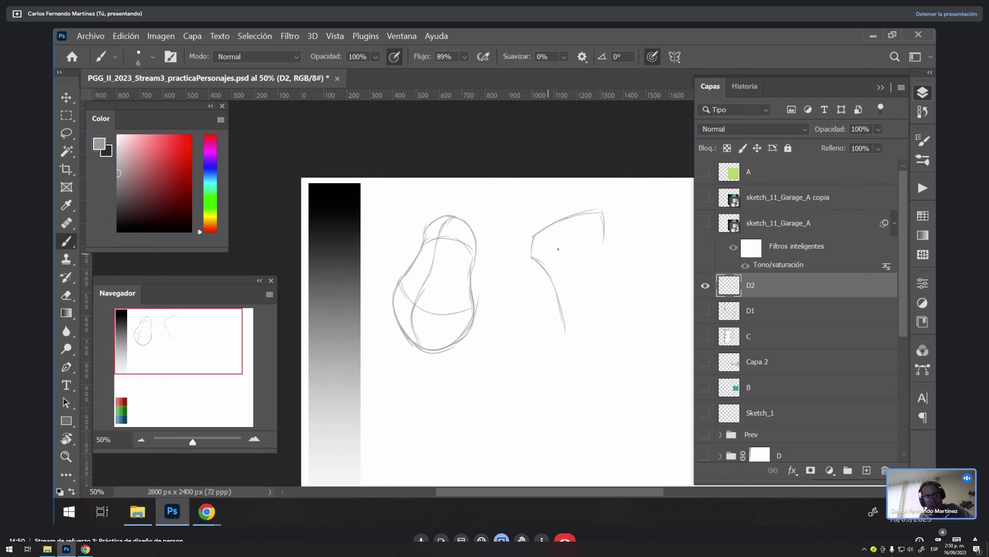
{"action": "mouse_move", "coordinate": [541, 253]}
{"action": "left_mouse_down"}
{"action": "mouse_move", "coordinate": [607, 238]}
{"action": "mouse_move", "coordinate": [572, 241]}
{"action": "mouse_move", "coordinate": [610, 249]}
{"action": "mouse_move", "coordinate": [605, 212]}
{"action": "mouse_move", "coordinate": [616, 272]}
{"action": "left_mouse_up"}
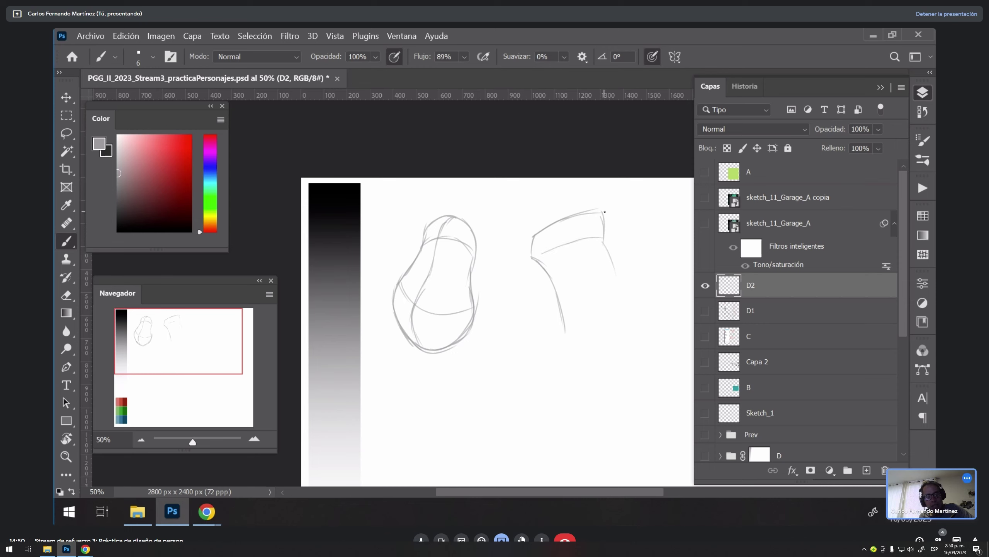
{"action": "mouse_move", "coordinate": [604, 212]}
{"action": "left_mouse_down"}
{"action": "mouse_move", "coordinate": [617, 240]}
{"action": "mouse_move", "coordinate": [618, 283]}
{"action": "left_mouse_up"}
{"action": "mouse_move", "coordinate": [602, 241]}
{"action": "left_mouse_down"}
{"action": "mouse_move", "coordinate": [614, 335]}
{"action": "mouse_move", "coordinate": [603, 247]}
{"action": "mouse_move", "coordinate": [617, 334]}
{"action": "left_mouse_up"}
{"action": "mouse_move", "coordinate": [559, 305]}
{"action": "left_mouse_down"}
{"action": "mouse_move", "coordinate": [578, 347]}
{"action": "mouse_move", "coordinate": [562, 341]}
{"action": "mouse_move", "coordinate": [577, 351]}
{"action": "mouse_move", "coordinate": [567, 343]}
{"action": "mouse_move", "coordinate": [628, 343]}
{"action": "mouse_move", "coordinate": [573, 347]}
{"action": "mouse_move", "coordinate": [616, 342]}
{"action": "left_mouse_up"}
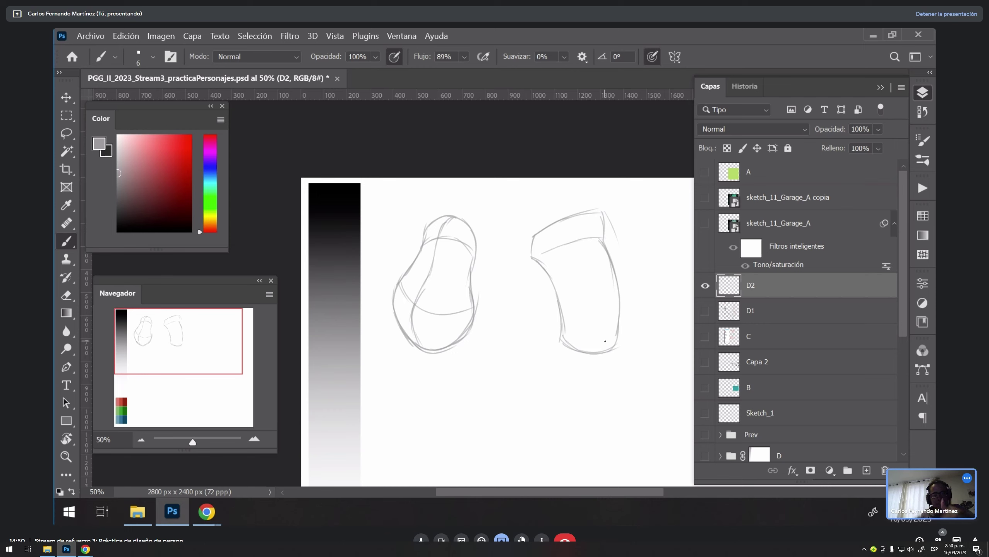
Step: Add a curved outer edge along the torso form's right flank to give it a narrow side plane
{"action": "left_click_drag", "start_coordinate": [604, 213], "coordinate": [635, 297]}
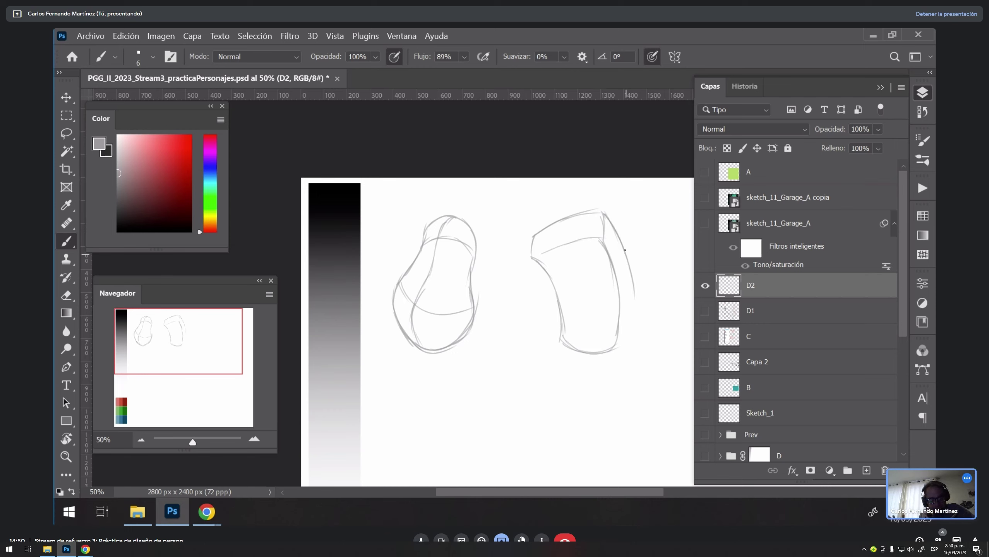
{"action": "key", "text": "ctrl+z"}
{"action": "left_click_drag", "start_coordinate": [613, 228], "coordinate": [629, 306]}
{"action": "left_click_drag", "start_coordinate": [623, 251], "coordinate": [625, 320]}
{"action": "left_click_drag", "start_coordinate": [628, 286], "coordinate": [613, 345]}
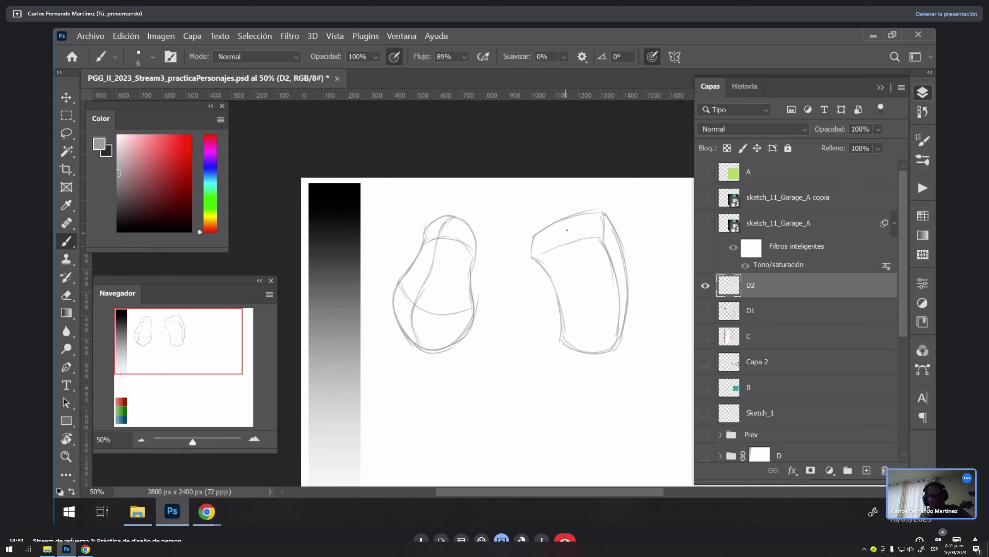
Step: Draw a curved centre line and a mid-height cross contour over the boxy torso form, with a small oval on its side plane
{"action": "mouse_move", "coordinate": [563, 219]}
{"action": "left_mouse_down"}
{"action": "mouse_move", "coordinate": [560, 247]}
{"action": "mouse_move", "coordinate": [584, 308]}
{"action": "left_mouse_up"}
{"action": "mouse_move", "coordinate": [572, 267]}
{"action": "left_mouse_down"}
{"action": "mouse_move", "coordinate": [586, 298]}
{"action": "mouse_move", "coordinate": [591, 328]}
{"action": "left_mouse_up"}
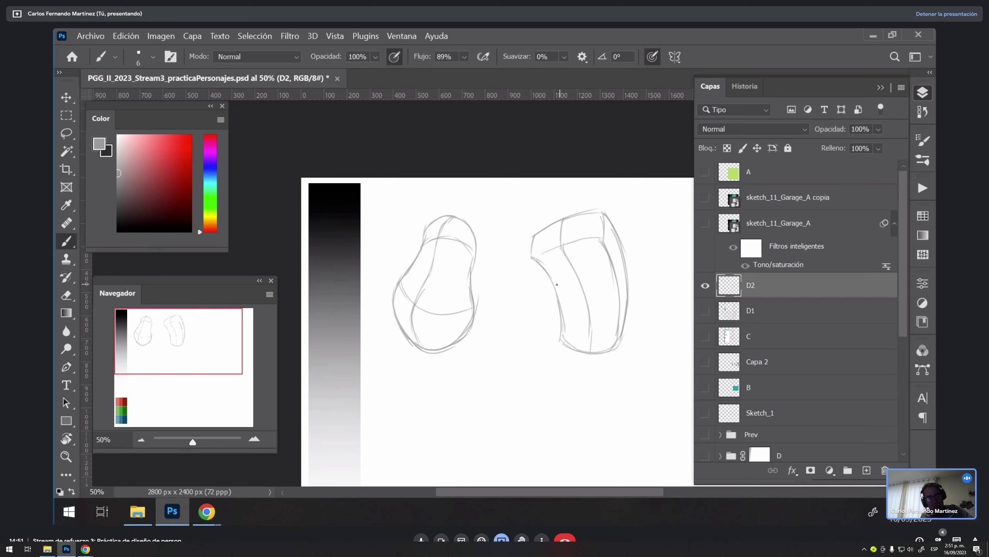
{"action": "mouse_move", "coordinate": [557, 288]}
{"action": "left_mouse_down"}
{"action": "mouse_move", "coordinate": [618, 280]}
{"action": "mouse_move", "coordinate": [618, 258]}
{"action": "left_mouse_up"}
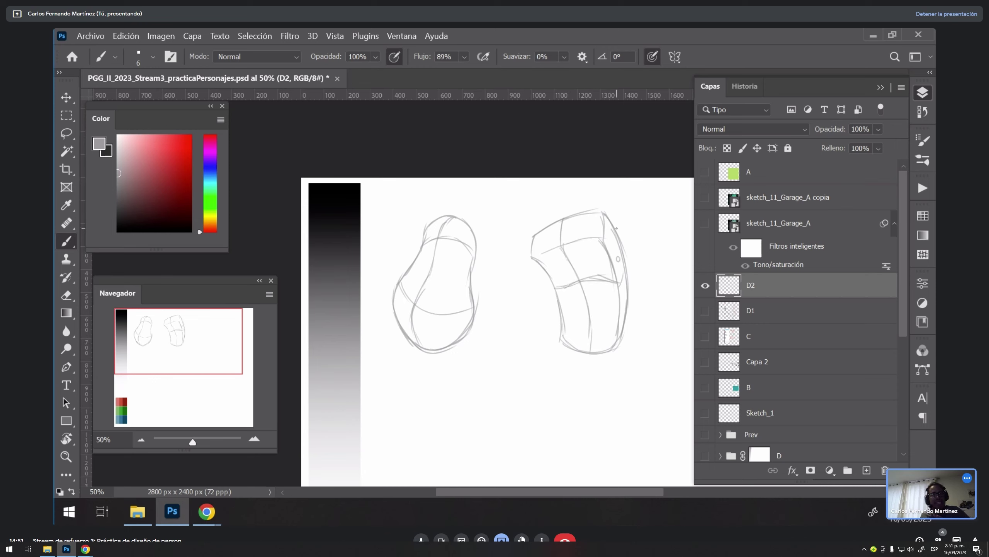
Step: Start a third torso study on blank canvas with a long curved action line and the form's left and lower edges
{"action": "left_click_drag", "start_coordinate": [636, 327], "coordinate": [512, 306]}
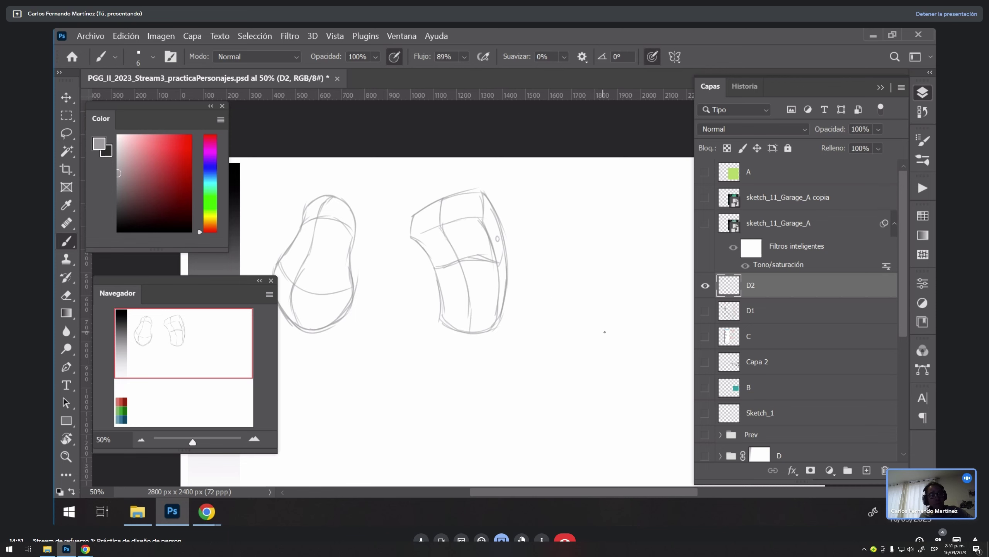
{"action": "mouse_move", "coordinate": [620, 353]}
{"action": "left_mouse_down"}
{"action": "mouse_move", "coordinate": [561, 316]}
{"action": "mouse_move", "coordinate": [567, 325]}
{"action": "mouse_move", "coordinate": [592, 286]}
{"action": "mouse_move", "coordinate": [609, 283]}
{"action": "mouse_move", "coordinate": [610, 294]}
{"action": "left_mouse_up"}
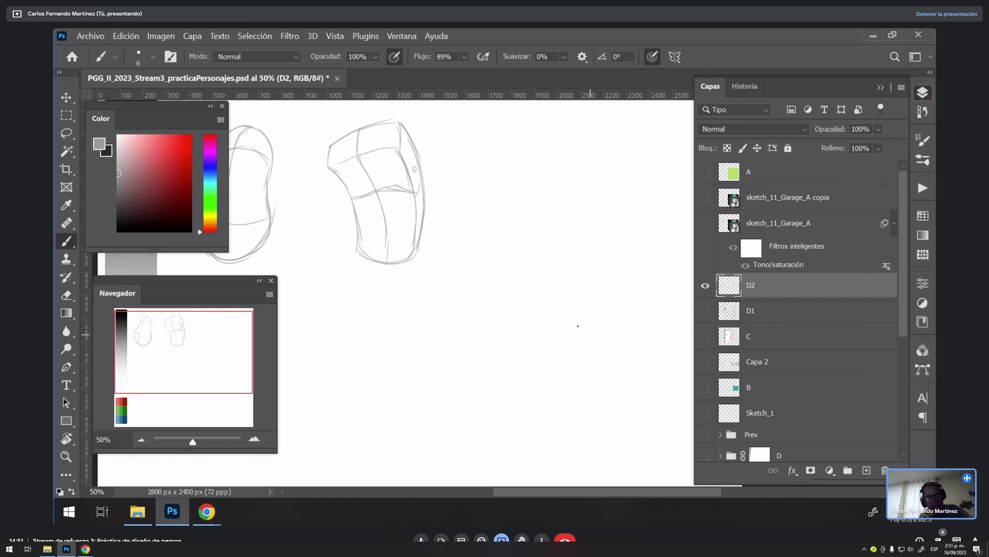
{"action": "left_click_drag", "start_coordinate": [558, 349], "coordinate": [537, 291]}
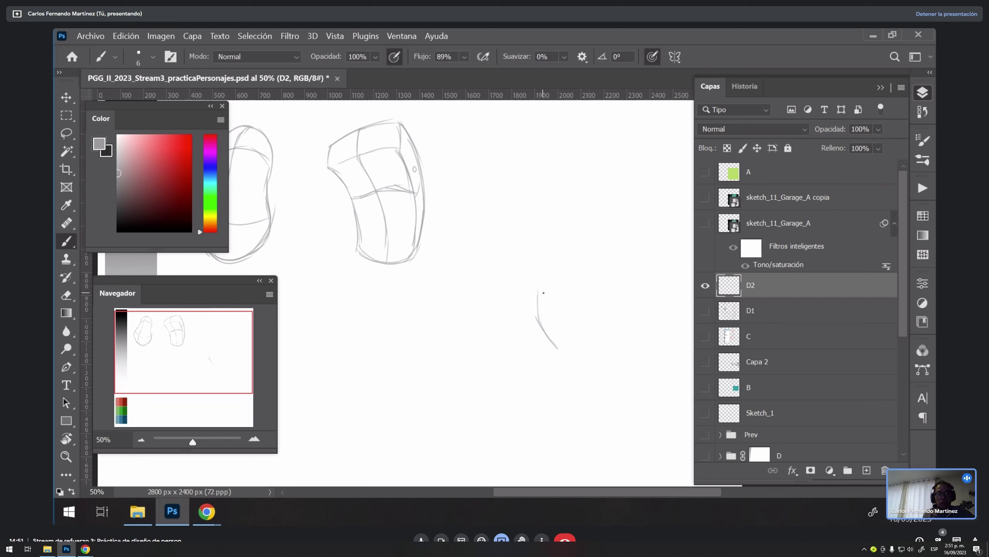
{"action": "left_click_drag", "start_coordinate": [590, 316], "coordinate": [519, 268]}
{"action": "left_click_drag", "start_coordinate": [537, 140], "coordinate": [533, 446]}
{"action": "left_click_drag", "start_coordinate": [561, 275], "coordinate": [607, 357]}
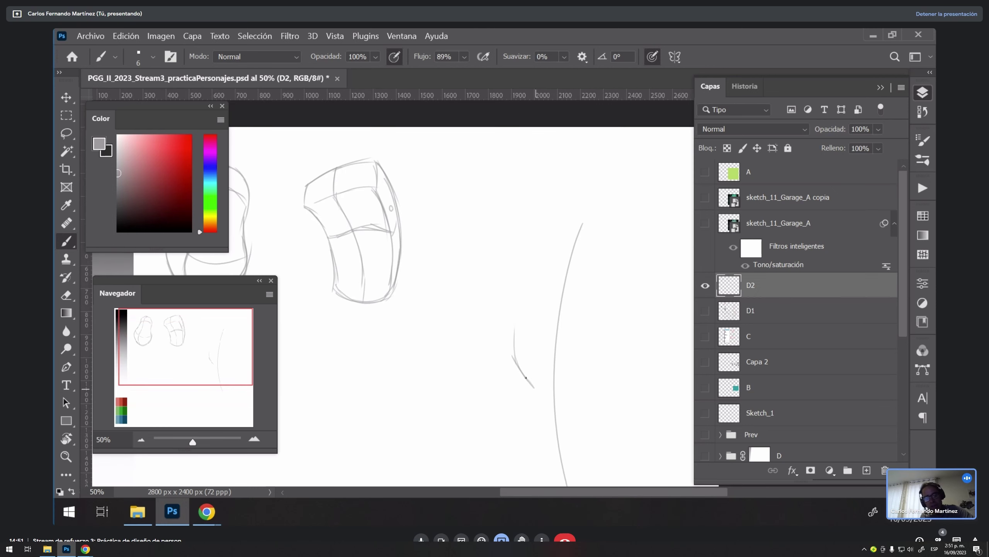
{"action": "mouse_move", "coordinate": [518, 369]}
{"action": "left_mouse_down"}
{"action": "mouse_move", "coordinate": [561, 392]}
{"action": "mouse_move", "coordinate": [609, 368]}
{"action": "mouse_move", "coordinate": [597, 379]}
{"action": "mouse_move", "coordinate": [514, 334]}
{"action": "mouse_move", "coordinate": [530, 250]}
{"action": "mouse_move", "coordinate": [543, 238]}
{"action": "left_mouse_up"}
{"action": "left_click_drag", "start_coordinate": [487, 187], "coordinate": [622, 187]}
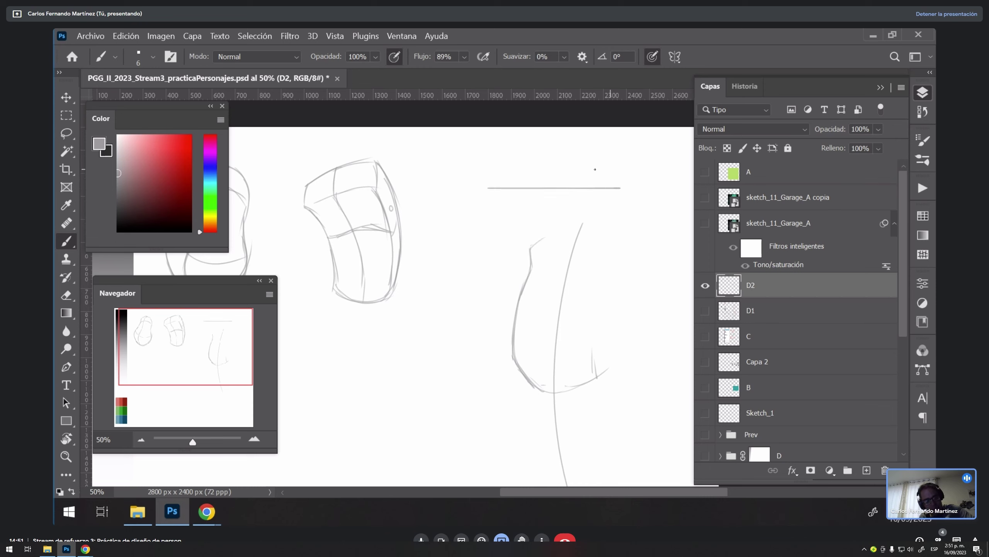
{"action": "left_click_drag", "start_coordinate": [487, 178], "coordinate": [619, 189]}
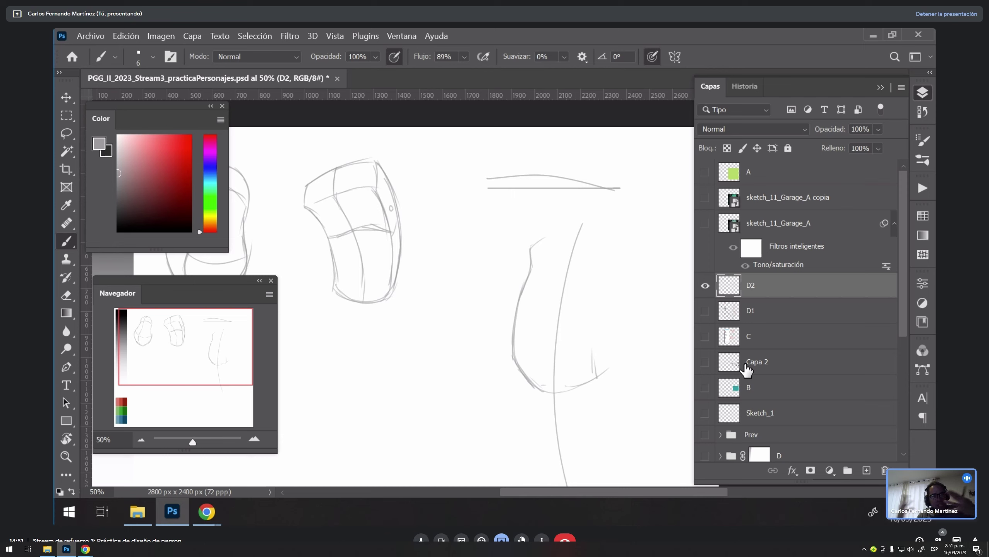
{"action": "key", "text": "ctrl+z"}
{"action": "key", "text": "ctrl+z"}
Step: Close the third torso form with a rounded top and curved right edge, adding an inner line for its side plane
{"action": "mouse_move", "coordinate": [532, 247]}
{"action": "left_mouse_down"}
{"action": "mouse_move", "coordinate": [605, 242]}
{"action": "mouse_move", "coordinate": [596, 240]}
{"action": "mouse_move", "coordinate": [618, 268]}
{"action": "mouse_move", "coordinate": [599, 377]}
{"action": "left_mouse_up"}
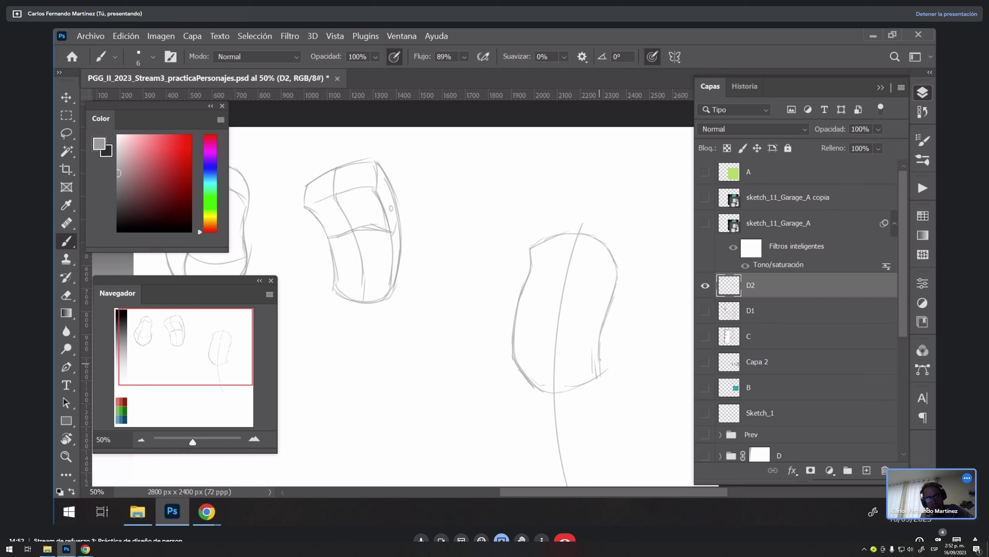
{"action": "left_click_drag", "start_coordinate": [608, 251], "coordinate": [592, 378]}
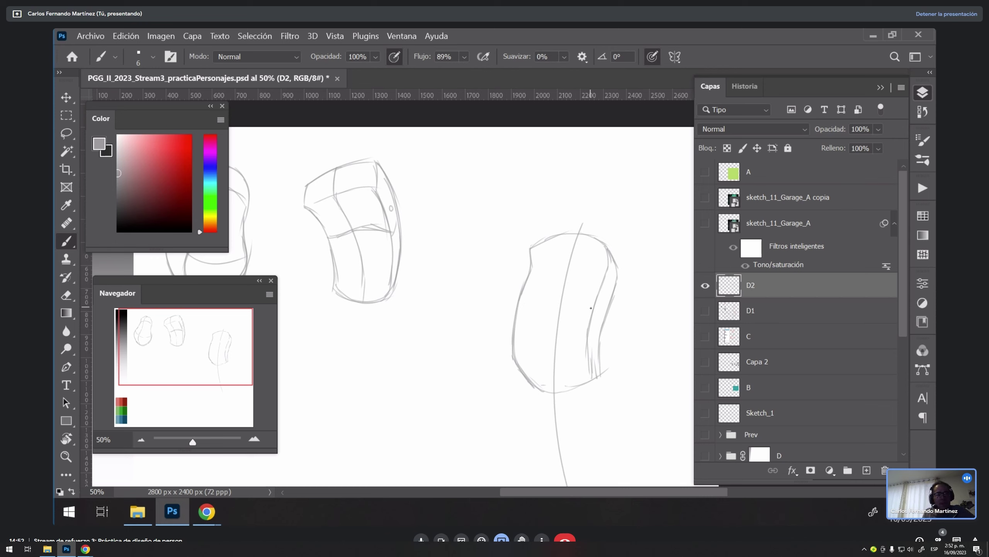
{"action": "mouse_move", "coordinate": [580, 215]}
{"action": "left_mouse_down"}
{"action": "mouse_move", "coordinate": [556, 324]}
{"action": "mouse_move", "coordinate": [558, 449]}
{"action": "left_mouse_up"}
{"action": "key", "text": "ctrl+z"}
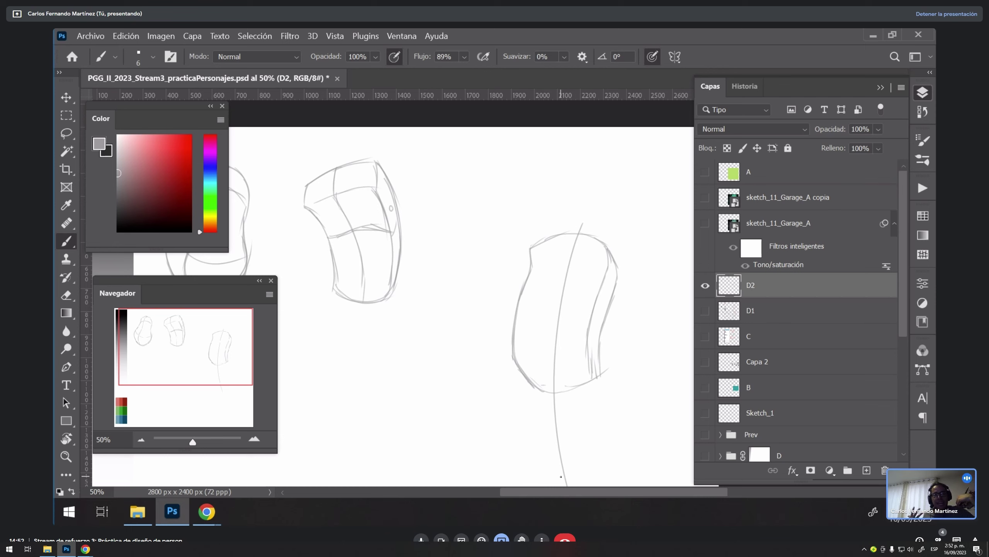
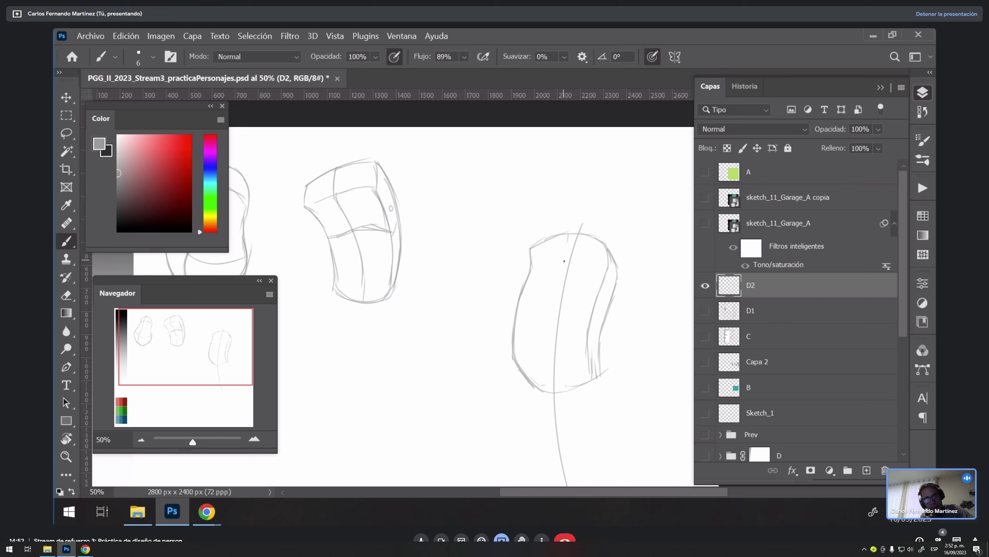
Step: Draw a curved centre line down the third torso form and start a chest cross contour from its left edge
{"action": "left_click_drag", "start_coordinate": [568, 235], "coordinate": [546, 348]}
{"action": "mouse_move", "coordinate": [561, 269]}
{"action": "left_mouse_down"}
{"action": "mouse_move", "coordinate": [548, 363]}
{"action": "mouse_move", "coordinate": [549, 334]}
{"action": "mouse_move", "coordinate": [548, 368]}
{"action": "left_mouse_up"}
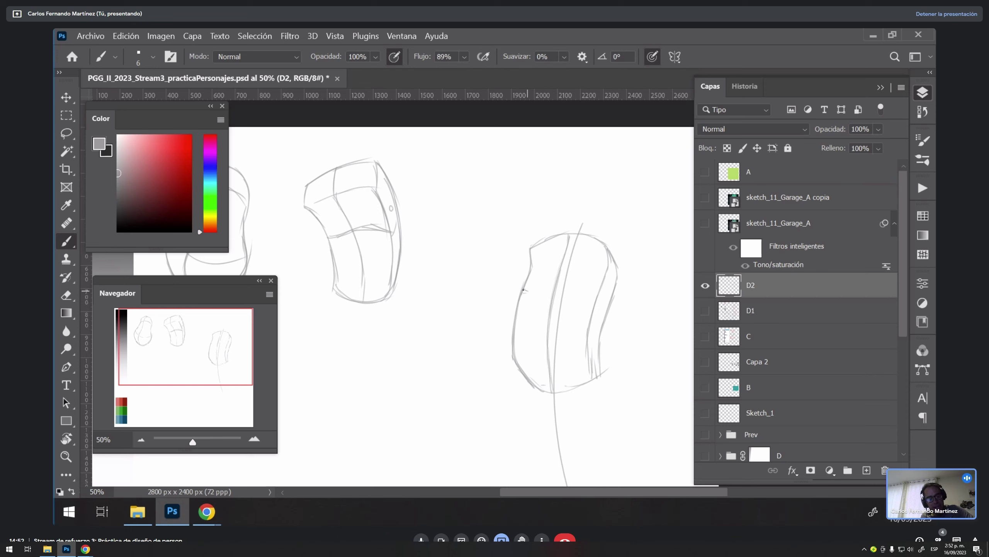
{"action": "left_click_drag", "start_coordinate": [529, 290], "coordinate": [569, 277]}
Step: Recolour the third torso's long action line light pink by selecting it freehand, locking D2's transparent pixels and filling it, leaving nothing selected
{"action": "key", "text": "l"}
{"action": "left_click_drag", "start_coordinate": [562, 388], "coordinate": [553, 326]}
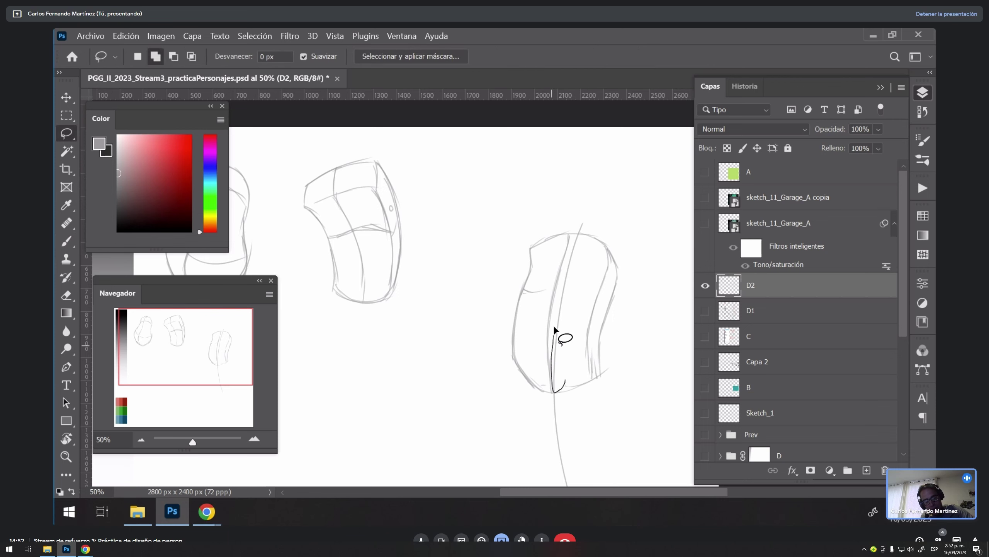
{"action": "left_click_drag", "start_coordinate": [570, 250], "coordinate": [592, 230]}
{"action": "mouse_move", "coordinate": [599, 426]}
{"action": "left_mouse_down"}
{"action": "mouse_move", "coordinate": [610, 332]}
{"action": "mouse_move", "coordinate": [552, 305]}
{"action": "mouse_move", "coordinate": [620, 364]}
{"action": "left_mouse_up"}
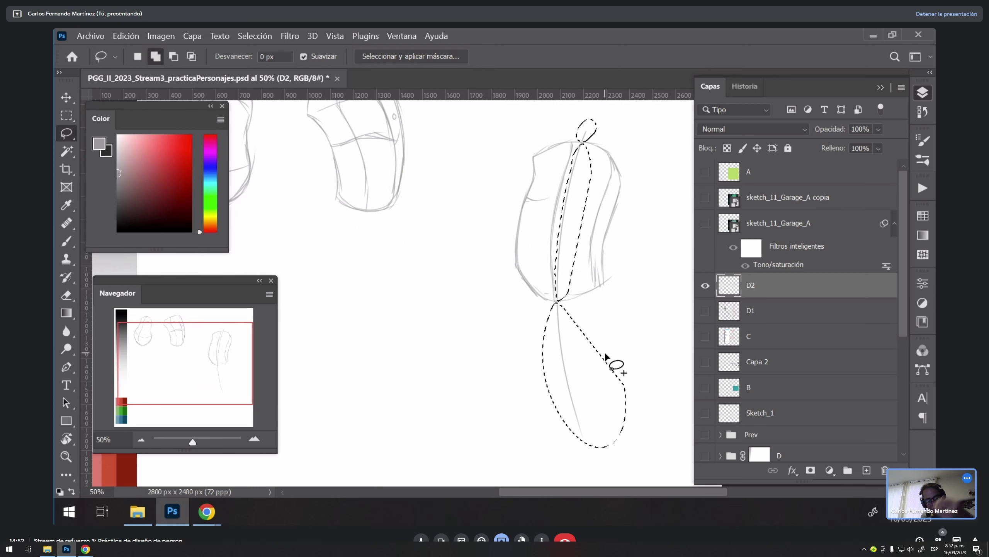
{"action": "key", "text": "g"}
{"action": "key", "text": "x"}
{"action": "left_click_drag", "start_coordinate": [166, 150], "coordinate": [145, 143]}
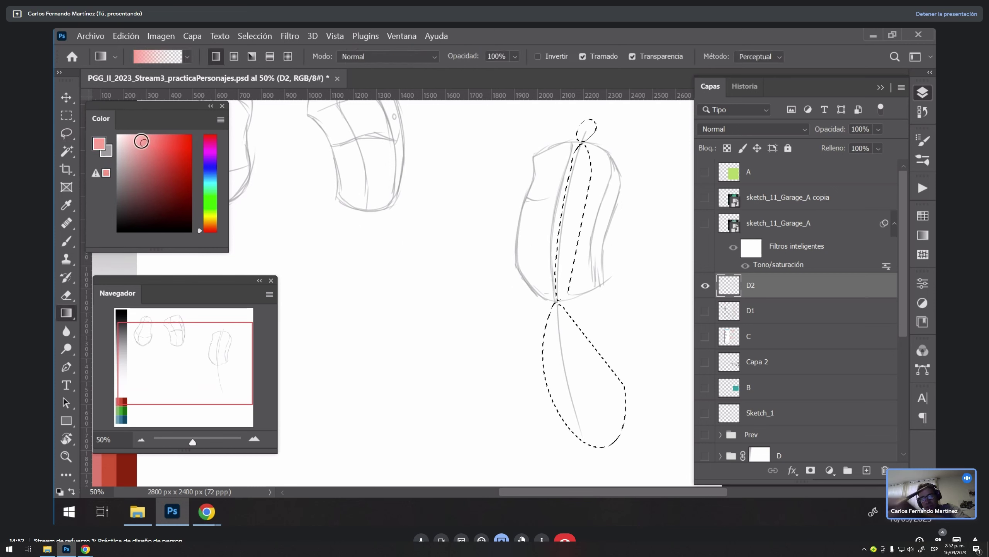
{"action": "left_click", "coordinate": [727, 148]}
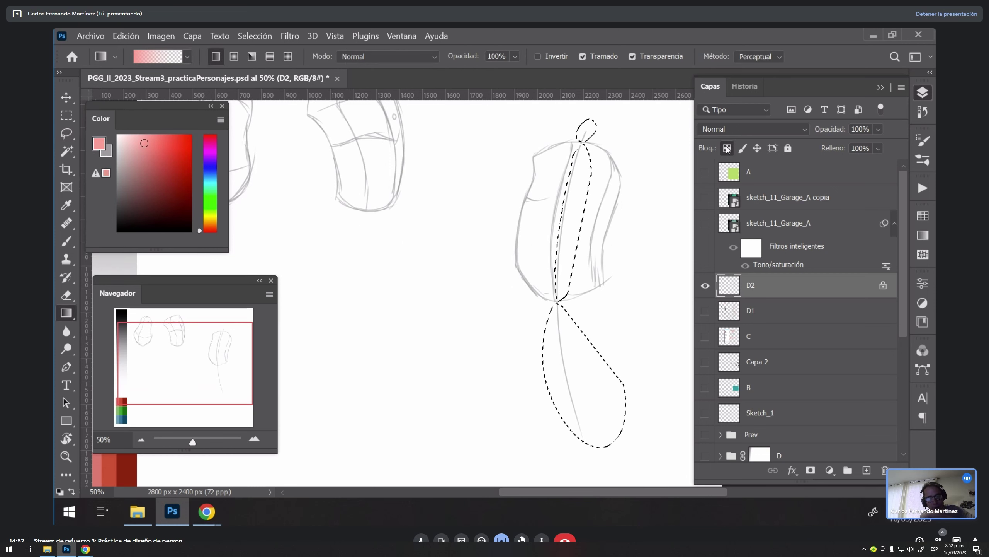
{"action": "key", "text": "alt+BackSpace"}
{"action": "key", "text": "ctrl+d"}
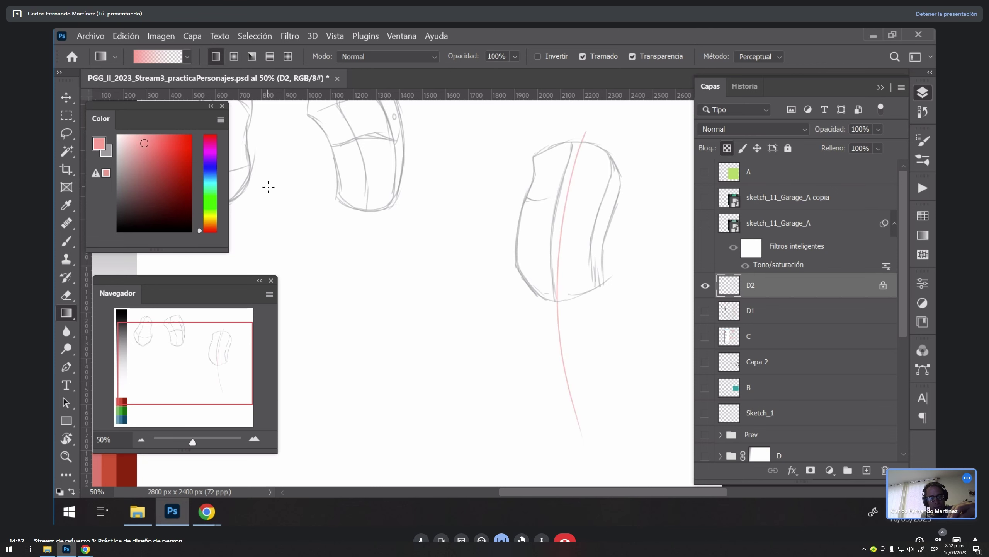
{"action": "left_click_drag", "start_coordinate": [598, 245], "coordinate": [575, 280]}
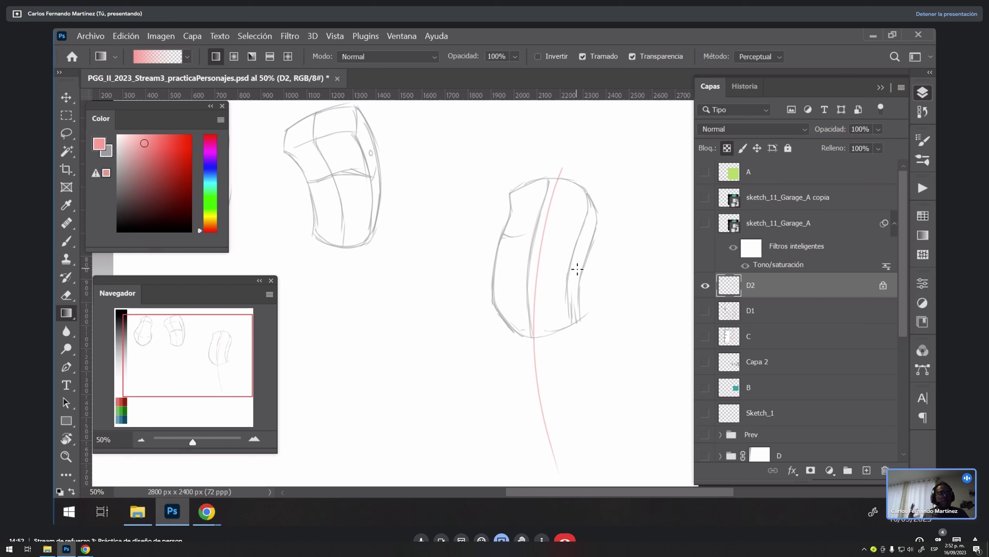
Step: Unlock D2's transparent pixels and brush the grey chest cross contour across the torso to its side plane
{"action": "key", "text": "b"}
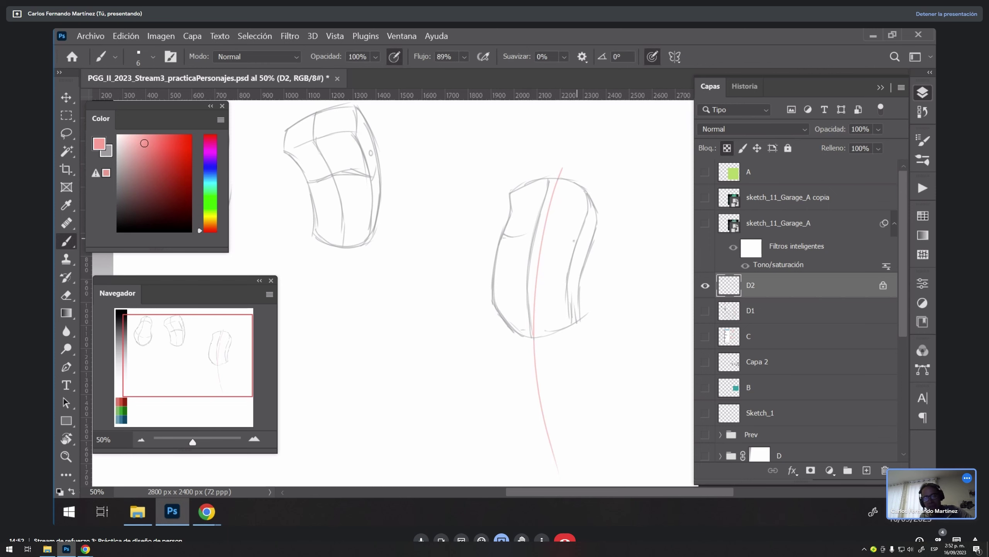
{"action": "key", "text": "x"}
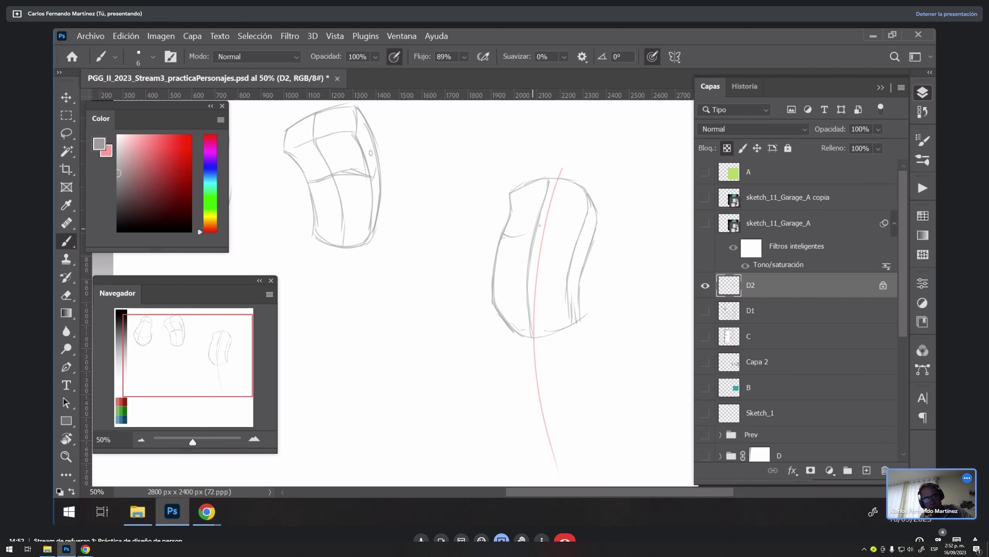
{"action": "left_click", "coordinate": [727, 148]}
{"action": "mouse_move", "coordinate": [517, 235]}
{"action": "left_mouse_down"}
{"action": "mouse_move", "coordinate": [558, 235]}
{"action": "mouse_move", "coordinate": [575, 249]}
{"action": "left_mouse_up"}
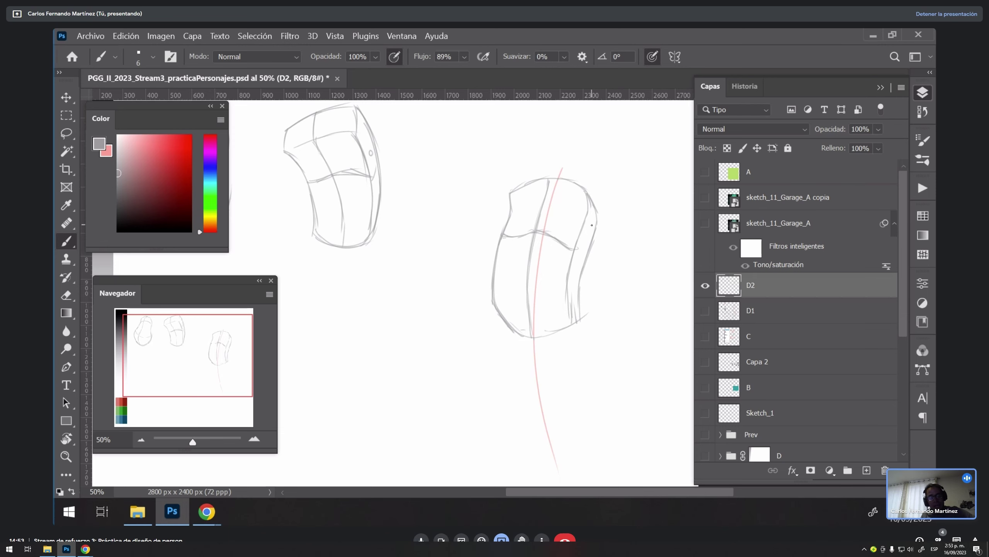
Step: Sketch a boxy, tilted head with nose, brow and side plane above the torso, joined by a short neck
{"action": "key", "text": "space"}
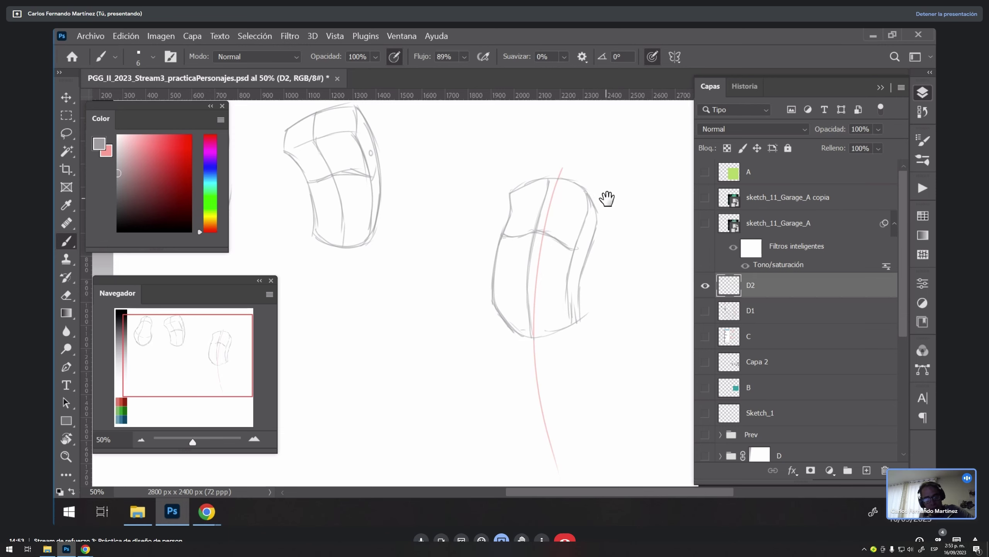
{"action": "left_click_drag", "start_coordinate": [554, 180], "coordinate": [579, 214]}
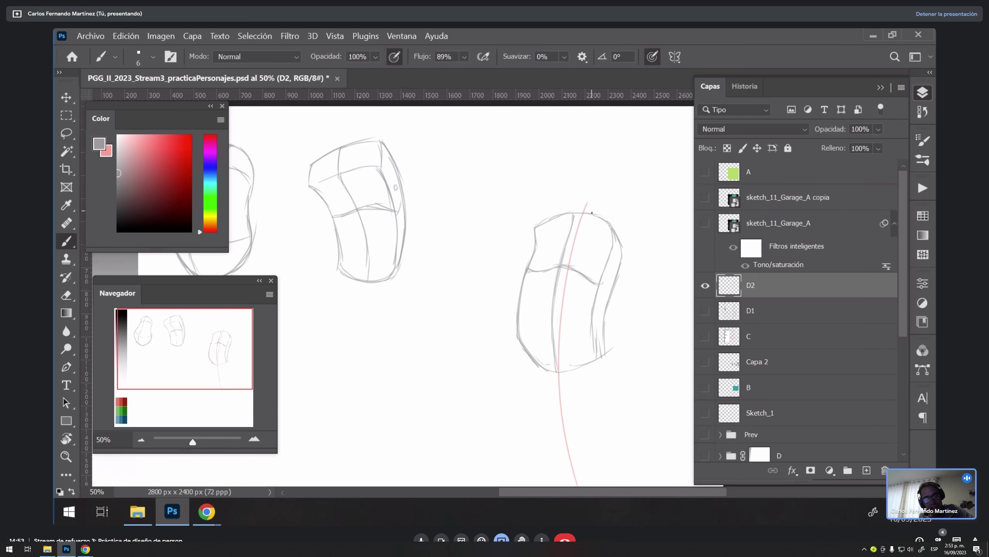
{"action": "mouse_move", "coordinate": [567, 212]}
{"action": "left_mouse_down"}
{"action": "mouse_move", "coordinate": [578, 211]}
{"action": "mouse_move", "coordinate": [563, 206]}
{"action": "mouse_move", "coordinate": [586, 159]}
{"action": "mouse_move", "coordinate": [618, 187]}
{"action": "mouse_move", "coordinate": [609, 217]}
{"action": "left_mouse_up"}
{"action": "mouse_move", "coordinate": [618, 174]}
{"action": "left_mouse_down"}
{"action": "mouse_move", "coordinate": [611, 205]}
{"action": "mouse_move", "coordinate": [614, 169]}
{"action": "mouse_move", "coordinate": [589, 163]}
{"action": "mouse_move", "coordinate": [589, 184]}
{"action": "mouse_move", "coordinate": [593, 162]}
{"action": "mouse_move", "coordinate": [599, 168]}
{"action": "mouse_move", "coordinate": [576, 172]}
{"action": "mouse_move", "coordinate": [594, 173]}
{"action": "left_mouse_up"}
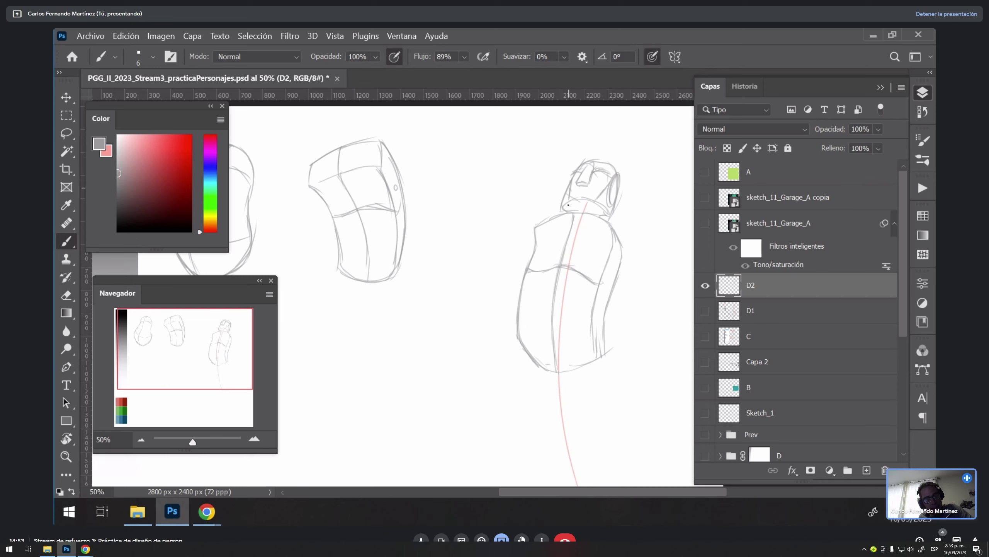
{"action": "mouse_move", "coordinate": [570, 210]}
{"action": "left_mouse_down"}
{"action": "mouse_move", "coordinate": [595, 211]}
{"action": "mouse_move", "coordinate": [566, 210]}
{"action": "mouse_move", "coordinate": [610, 220]}
{"action": "left_mouse_up"}
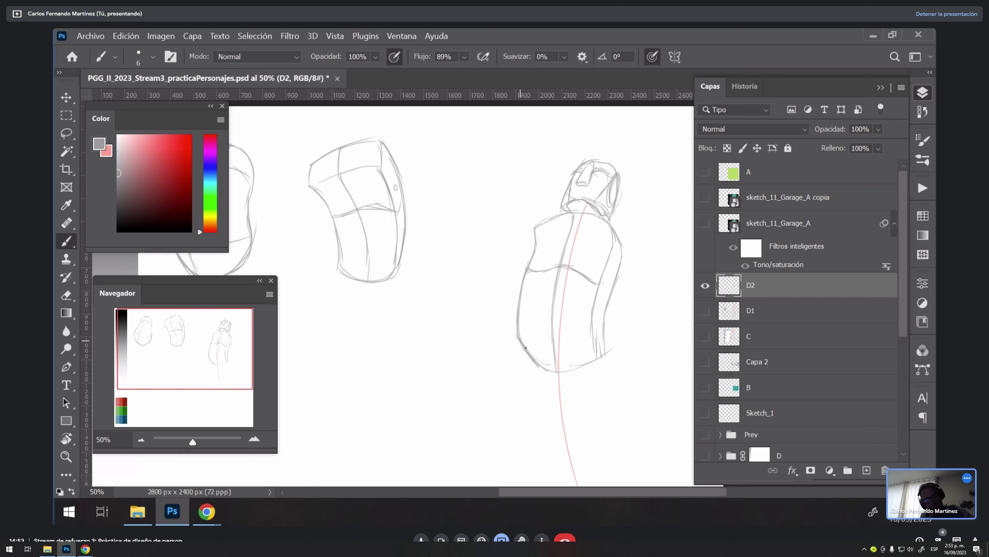
Step: Draw a curved hip line across the torso's base and shape the pelvis below it into a downward-pointing wedge
{"action": "left_click_drag", "start_coordinate": [530, 349], "coordinate": [588, 352]}
{"action": "left_click_drag", "start_coordinate": [518, 340], "coordinate": [541, 369]}
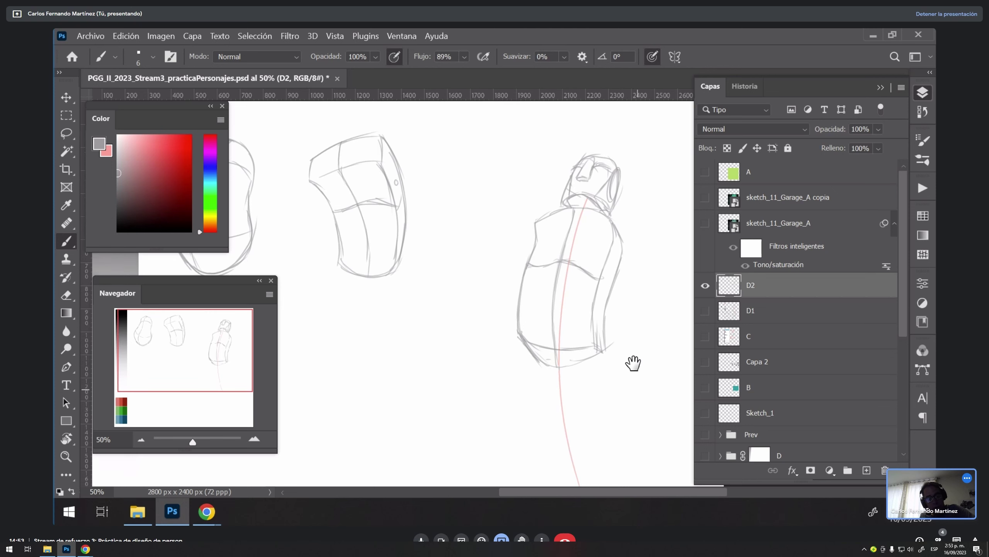
{"action": "mouse_move", "coordinate": [632, 360]}
{"action": "left_mouse_down"}
{"action": "mouse_move", "coordinate": [583, 292]}
{"action": "mouse_move", "coordinate": [549, 314]}
{"action": "left_mouse_up"}
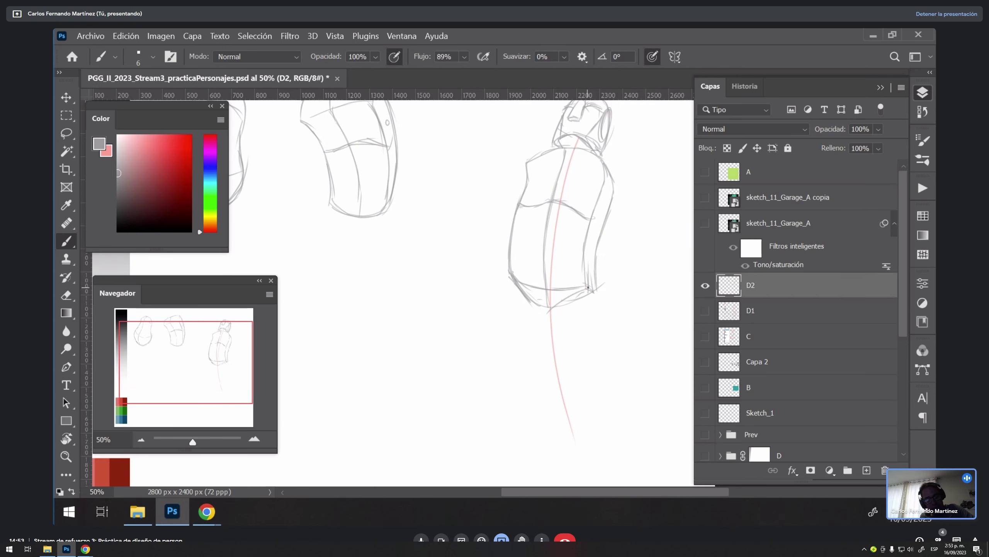
{"action": "mouse_move", "coordinate": [588, 286]}
{"action": "left_mouse_down"}
{"action": "mouse_move", "coordinate": [550, 317]}
{"action": "mouse_move", "coordinate": [523, 281]}
{"action": "mouse_move", "coordinate": [546, 319]}
{"action": "mouse_move", "coordinate": [540, 314]}
{"action": "mouse_move", "coordinate": [597, 277]}
{"action": "mouse_move", "coordinate": [563, 305]}
{"action": "mouse_move", "coordinate": [587, 290]}
{"action": "left_mouse_up"}
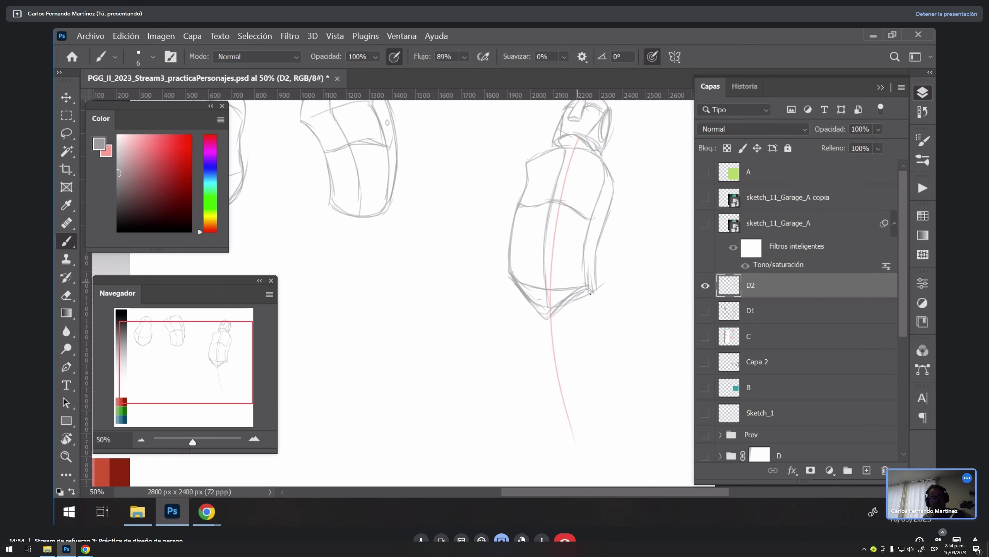
{"action": "left_click_drag", "start_coordinate": [570, 304], "coordinate": [575, 304]}
Step: Try straight single-line legs with flat feet beneath the middle torso form
{"action": "mouse_move", "coordinate": [340, 212]}
{"action": "left_mouse_down"}
{"action": "mouse_move", "coordinate": [480, 215]}
{"action": "mouse_move", "coordinate": [466, 293]}
{"action": "left_mouse_up"}
{"action": "left_click_drag", "start_coordinate": [526, 214], "coordinate": [533, 299]}
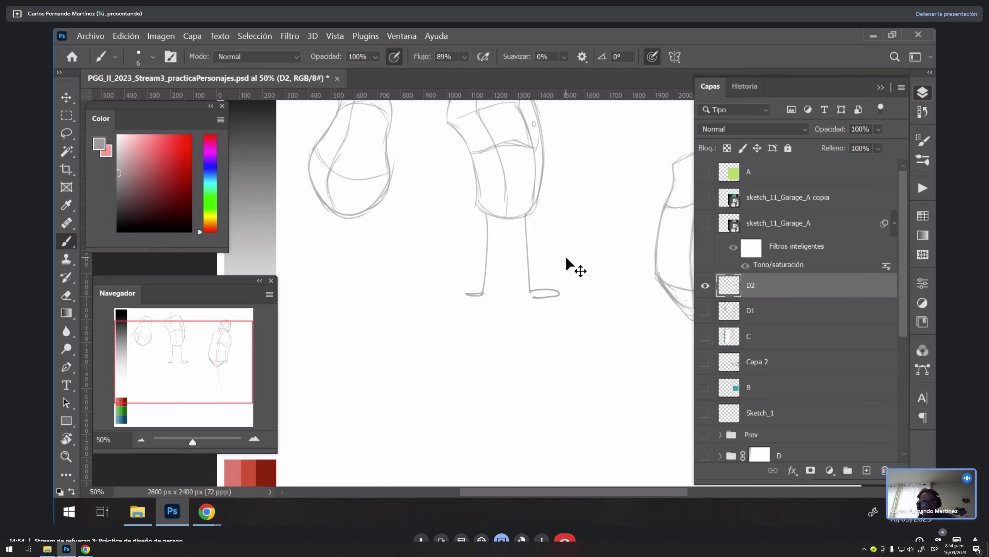
{"action": "key", "text": "ctrl+z"}
Step: Draw the inner and outer outlines of both thighs descending from the third figure's pelvis
{"action": "left_click_drag", "start_coordinate": [561, 236], "coordinate": [439, 234]}
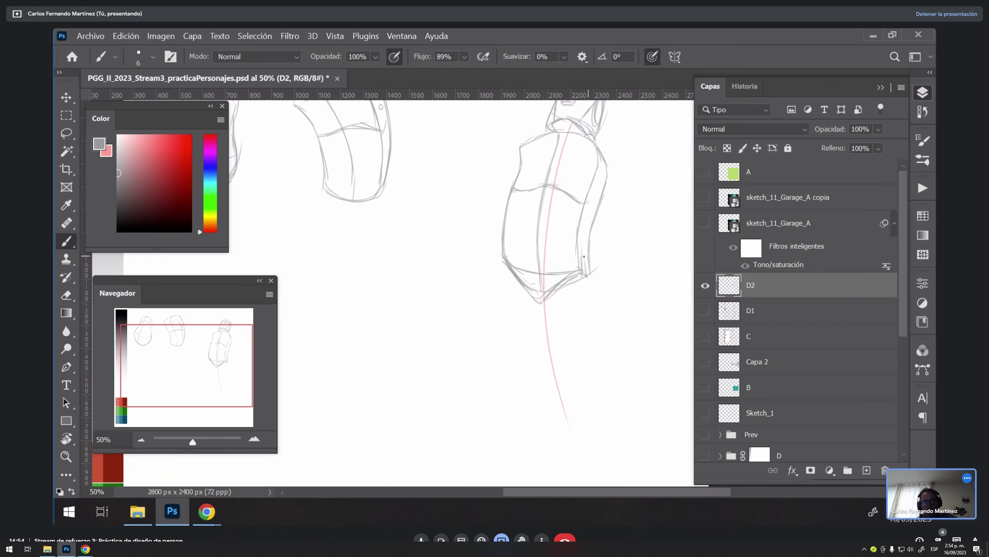
{"action": "left_click_drag", "start_coordinate": [544, 300], "coordinate": [561, 375]}
{"action": "left_click_drag", "start_coordinate": [587, 278], "coordinate": [588, 367]}
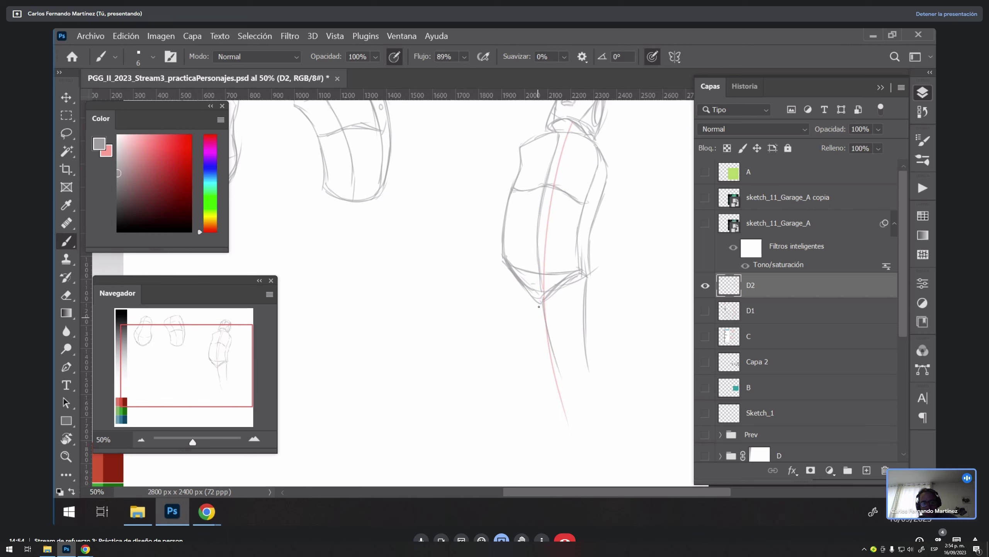
{"action": "left_click_drag", "start_coordinate": [540, 298], "coordinate": [534, 353]}
{"action": "left_click_drag", "start_coordinate": [503, 258], "coordinate": [495, 365]}
Step: Mark the direction of each thigh with a light pink arrow pointing down to the knee
{"action": "key", "text": "x"}
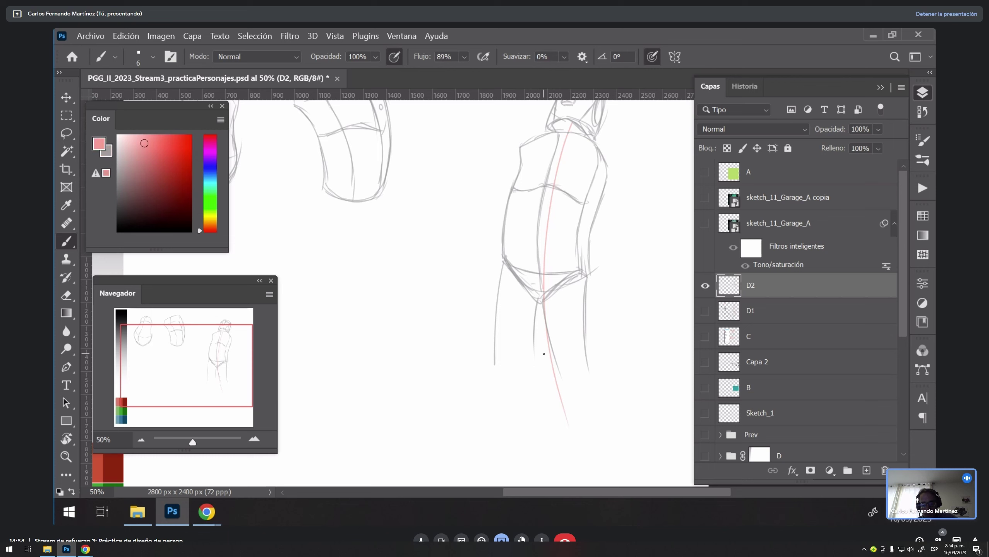
{"action": "mouse_move", "coordinate": [517, 298]}
{"action": "left_mouse_down"}
{"action": "mouse_move", "coordinate": [508, 385]}
{"action": "mouse_move", "coordinate": [505, 370]}
{"action": "left_mouse_up"}
{"action": "mouse_move", "coordinate": [565, 306]}
{"action": "left_mouse_down"}
{"action": "mouse_move", "coordinate": [576, 383]}
{"action": "mouse_move", "coordinate": [574, 369]}
{"action": "left_mouse_up"}
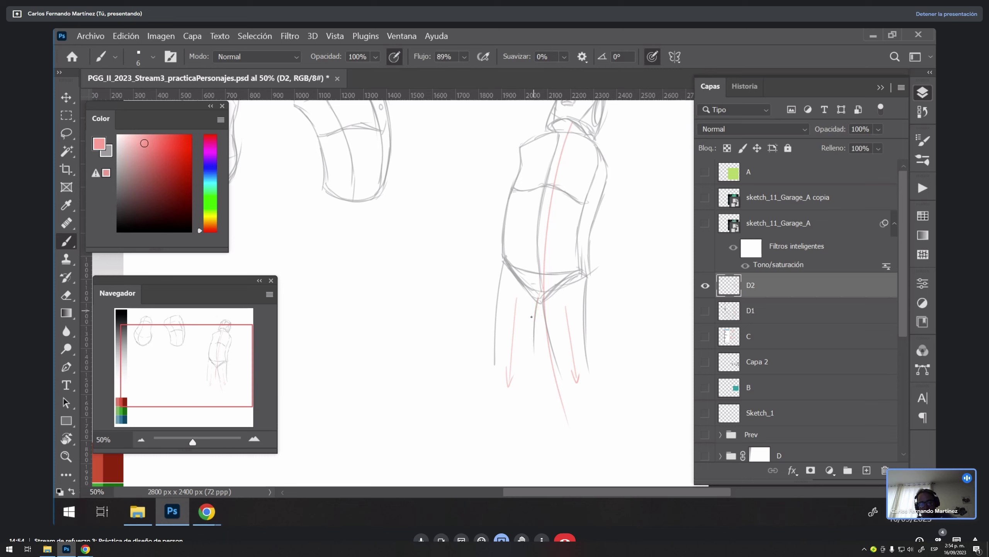
Step: Reinforce the inner thigh and the angled hip edges of the pelvis with grey strokes
{"action": "key", "text": "x"}
{"action": "mouse_move", "coordinate": [535, 339]}
{"action": "left_mouse_down"}
{"action": "mouse_move", "coordinate": [536, 367]}
{"action": "mouse_move", "coordinate": [507, 367]}
{"action": "mouse_move", "coordinate": [526, 363]}
{"action": "mouse_move", "coordinate": [540, 339]}
{"action": "left_mouse_up"}
{"action": "left_click_drag", "start_coordinate": [541, 292], "coordinate": [534, 350]}
{"action": "mouse_move", "coordinate": [554, 300]}
{"action": "left_mouse_down"}
{"action": "mouse_move", "coordinate": [562, 359]}
{"action": "mouse_move", "coordinate": [598, 337]}
{"action": "mouse_move", "coordinate": [590, 348]}
{"action": "mouse_move", "coordinate": [586, 265]}
{"action": "left_mouse_up"}
Step: Sketch the left-hand leg's knee and tapering shin with curved grey strokes
{"action": "mouse_move", "coordinate": [491, 346]}
{"action": "left_mouse_down"}
{"action": "mouse_move", "coordinate": [505, 368]}
{"action": "mouse_move", "coordinate": [524, 370]}
{"action": "mouse_move", "coordinate": [506, 376]}
{"action": "left_mouse_up"}
{"action": "mouse_move", "coordinate": [497, 360]}
{"action": "left_mouse_down"}
{"action": "mouse_move", "coordinate": [515, 397]}
{"action": "mouse_move", "coordinate": [528, 393]}
{"action": "mouse_move", "coordinate": [519, 430]}
{"action": "left_mouse_up"}
{"action": "left_click_drag", "start_coordinate": [531, 360], "coordinate": [530, 388]}
{"action": "left_click_drag", "start_coordinate": [530, 387], "coordinate": [523, 429]}
{"action": "left_click_drag", "start_coordinate": [527, 406], "coordinate": [516, 440]}
Step: Sketch the right-hand leg's curved knee contour and build up its tapering lower leg with overlapping grey strokes
{"action": "left_click_drag", "start_coordinate": [558, 355], "coordinate": [583, 406]}
{"action": "left_click_drag", "start_coordinate": [589, 351], "coordinate": [584, 392]}
{"action": "left_click_drag", "start_coordinate": [582, 359], "coordinate": [598, 423]}
{"action": "left_click_drag", "start_coordinate": [579, 378], "coordinate": [591, 419]}
{"action": "left_click_drag", "start_coordinate": [580, 394], "coordinate": [593, 431]}
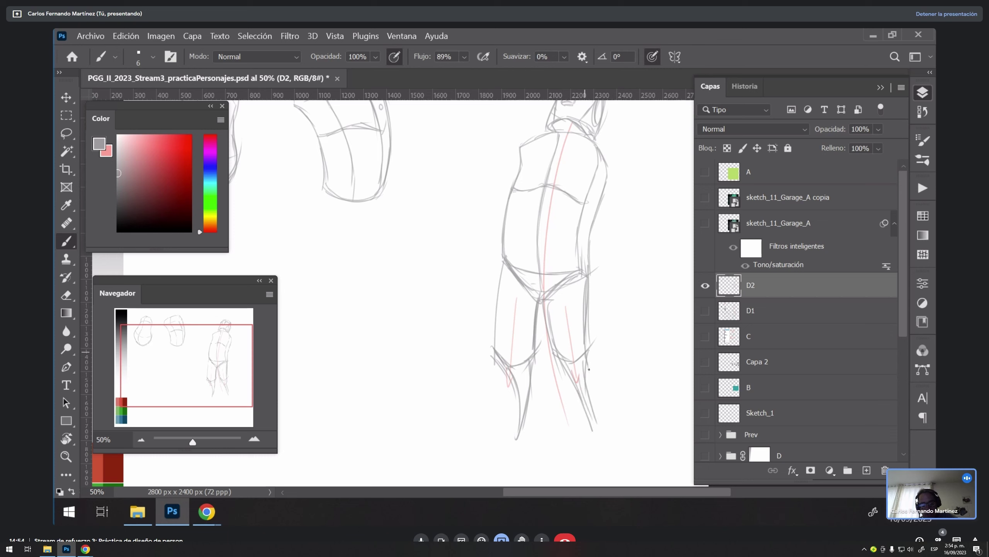
{"action": "left_click_drag", "start_coordinate": [587, 362], "coordinate": [592, 428]}
{"action": "mouse_move", "coordinate": [564, 360]}
{"action": "left_mouse_down"}
{"action": "mouse_move", "coordinate": [590, 413]}
{"action": "mouse_move", "coordinate": [590, 443]}
{"action": "left_mouse_up"}
{"action": "left_click_drag", "start_coordinate": [593, 406], "coordinate": [596, 440]}
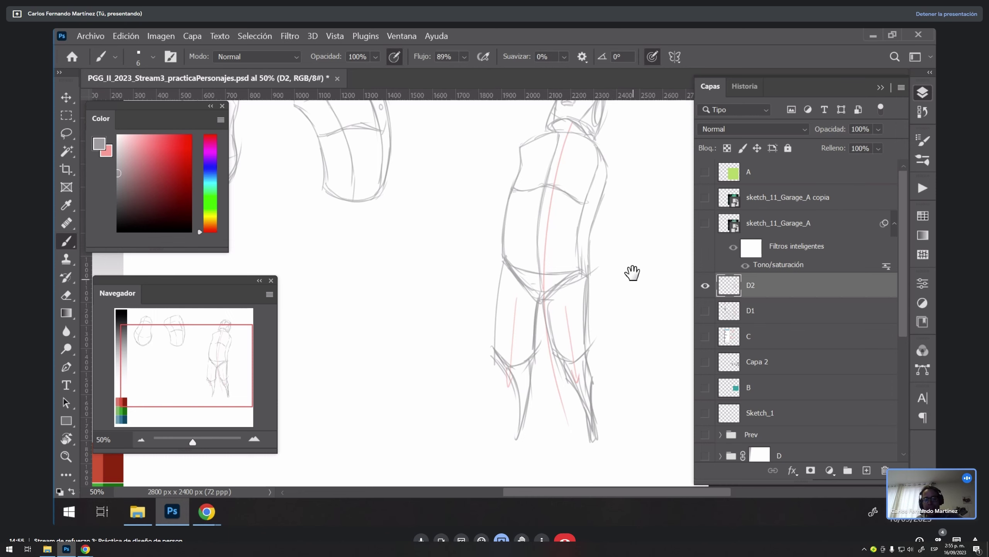
Step: Try a straight horizontal guide line across the figure's upper chest
{"action": "mouse_move", "coordinate": [632, 274]}
{"action": "left_mouse_down"}
{"action": "mouse_move", "coordinate": [614, 272]}
{"action": "mouse_move", "coordinate": [607, 309]}
{"action": "mouse_move", "coordinate": [609, 293]}
{"action": "left_mouse_up"}
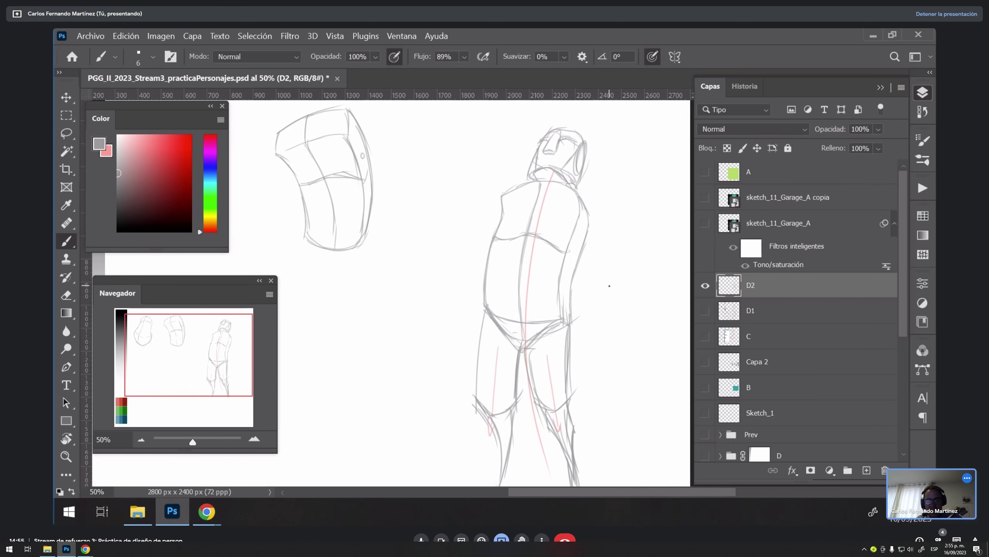
{"action": "key", "text": "e"}
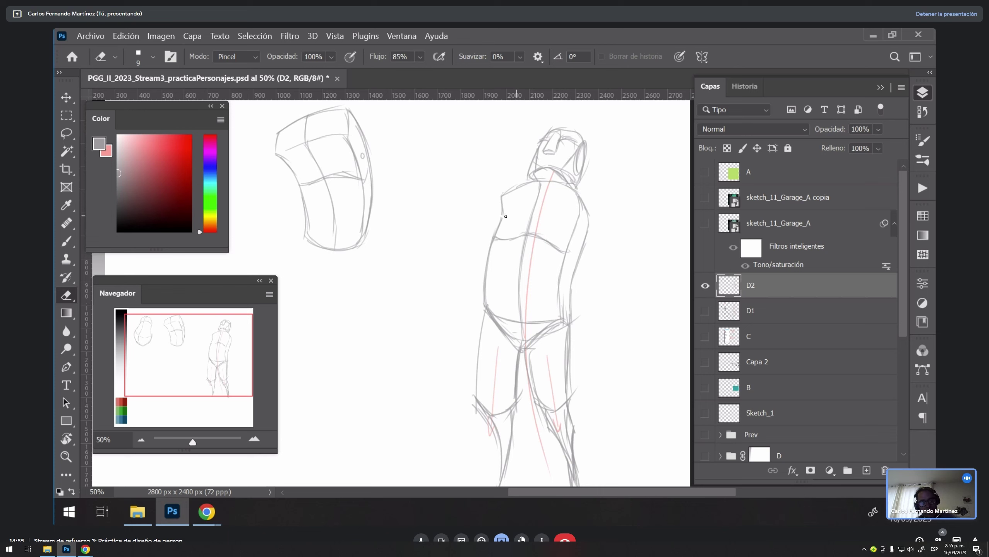
{"action": "key", "text": "b"}
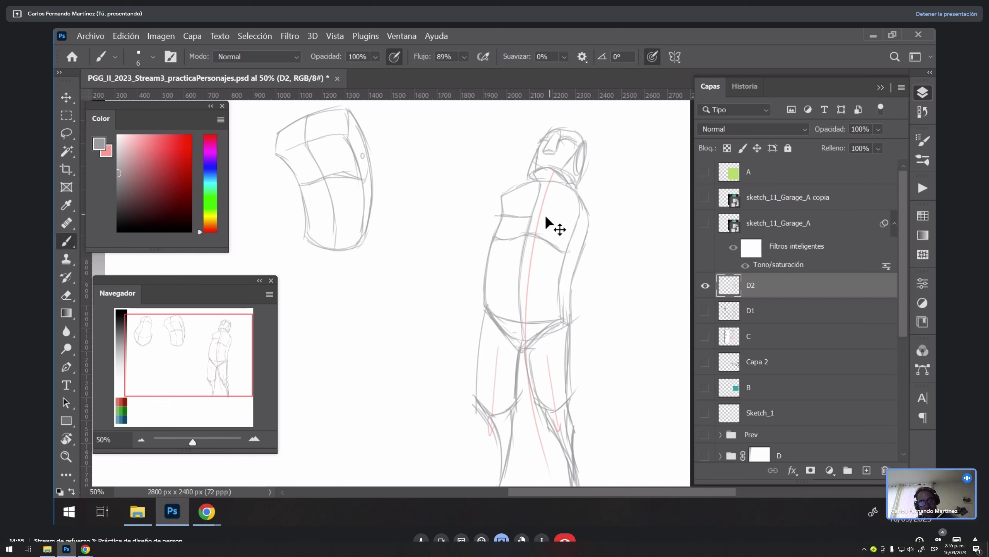
{"action": "mouse_move", "coordinate": [511, 217]}
{"action": "left_mouse_down"}
{"action": "mouse_move", "coordinate": [584, 218]}
{"action": "mouse_move", "coordinate": [544, 217]}
{"action": "left_mouse_up"}
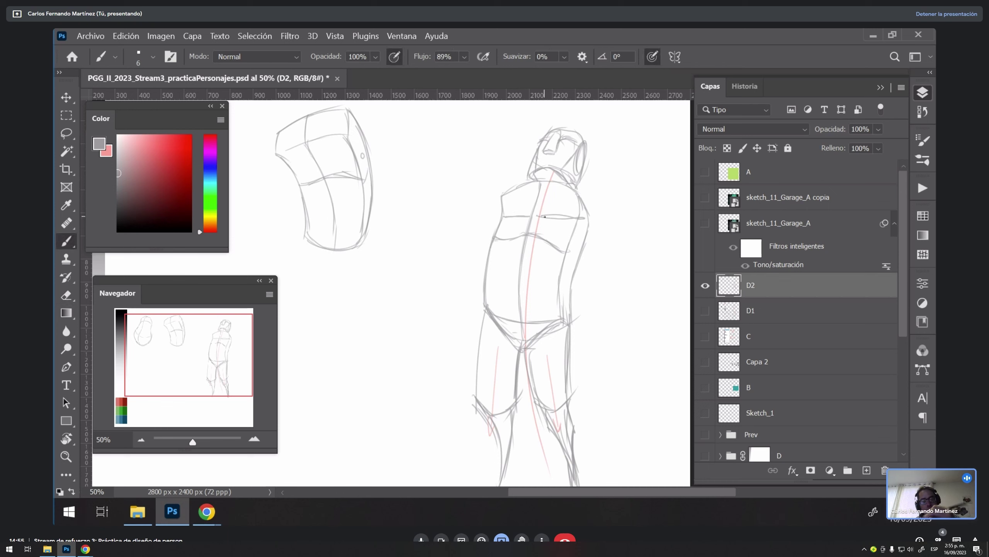
{"action": "key", "text": "ctrl+z"}
{"action": "key", "text": "ctrl+z"}
{"action": "key", "text": "ctrl+z"}
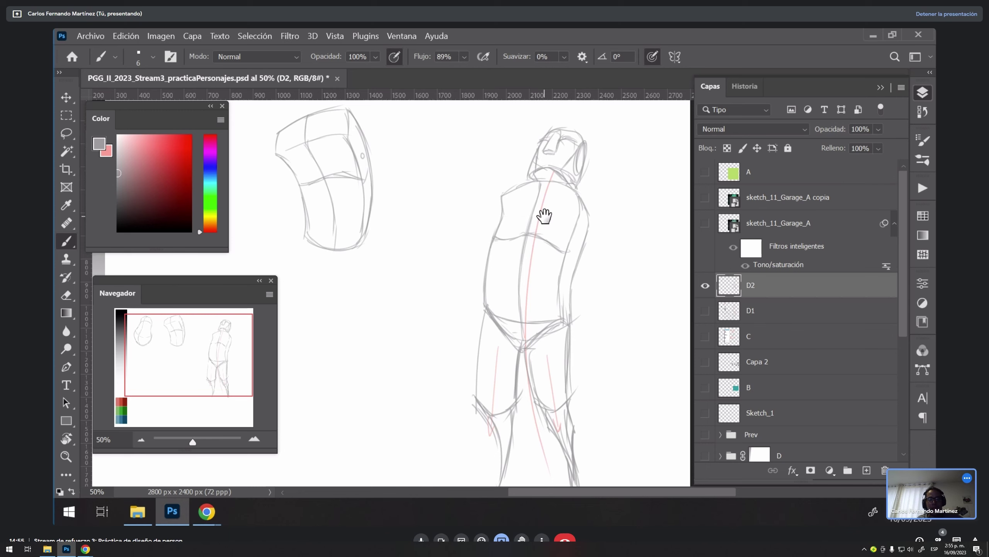
Step: Draw a horizontal light pink ground line just below the figure's lower legs
{"action": "left_click_drag", "start_coordinate": [612, 346], "coordinate": [631, 232]}
{"action": "left_click_drag", "start_coordinate": [649, 292], "coordinate": [631, 366]}
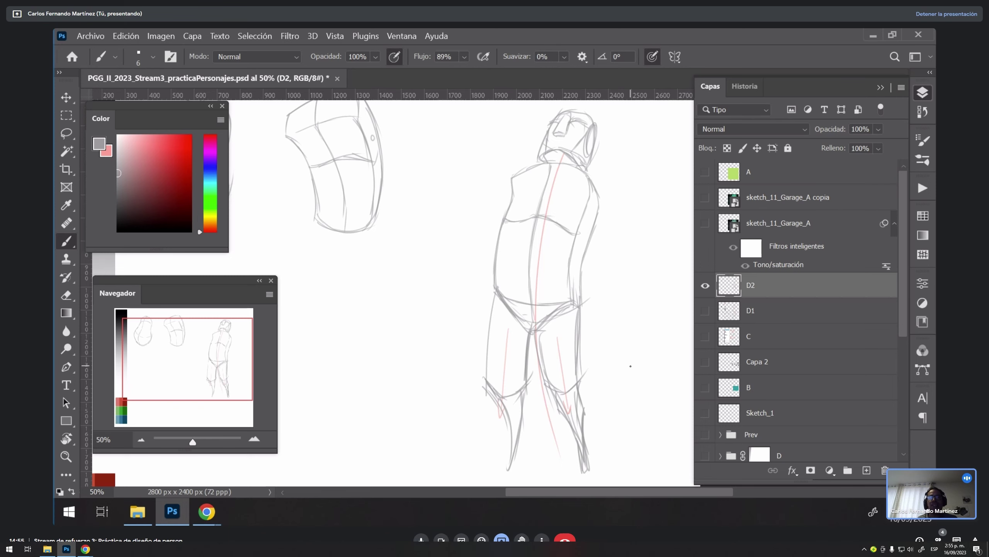
{"action": "left_click_drag", "start_coordinate": [592, 363], "coordinate": [579, 274]}
{"action": "key", "text": "x"}
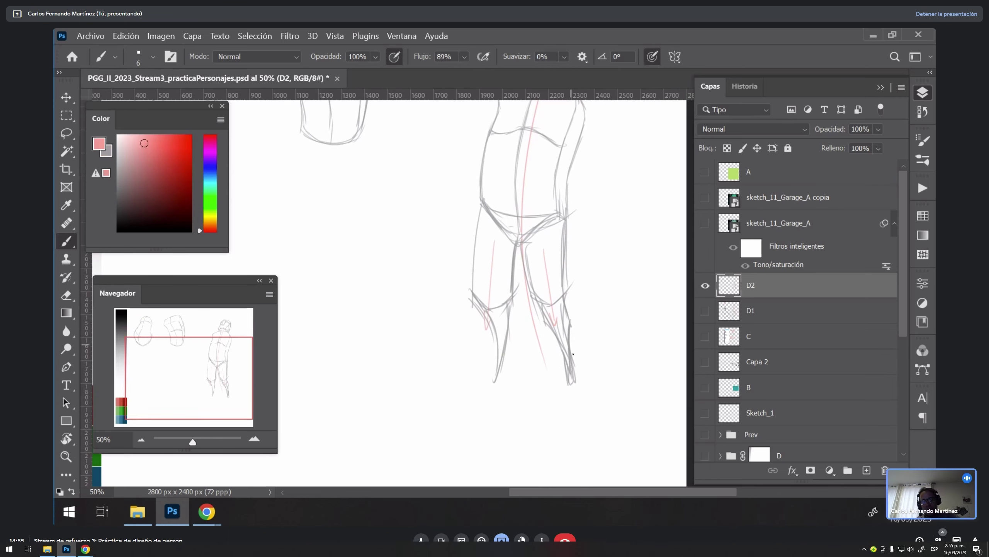
{"action": "left_click_drag", "start_coordinate": [452, 395], "coordinate": [640, 396]}
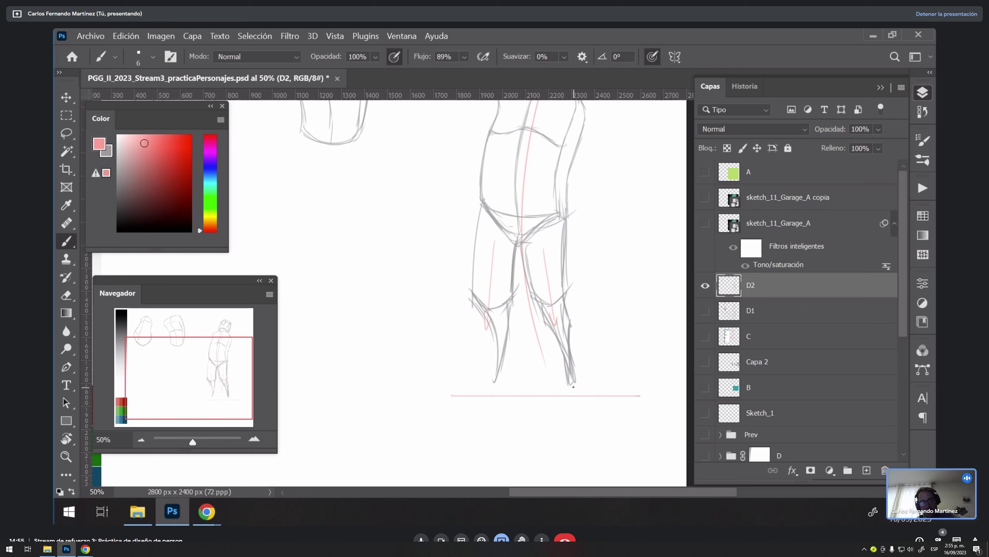
Step: Sketch a grey wedge-shaped foot joining the right-hand leg to the ground line
{"action": "key", "text": "x"}
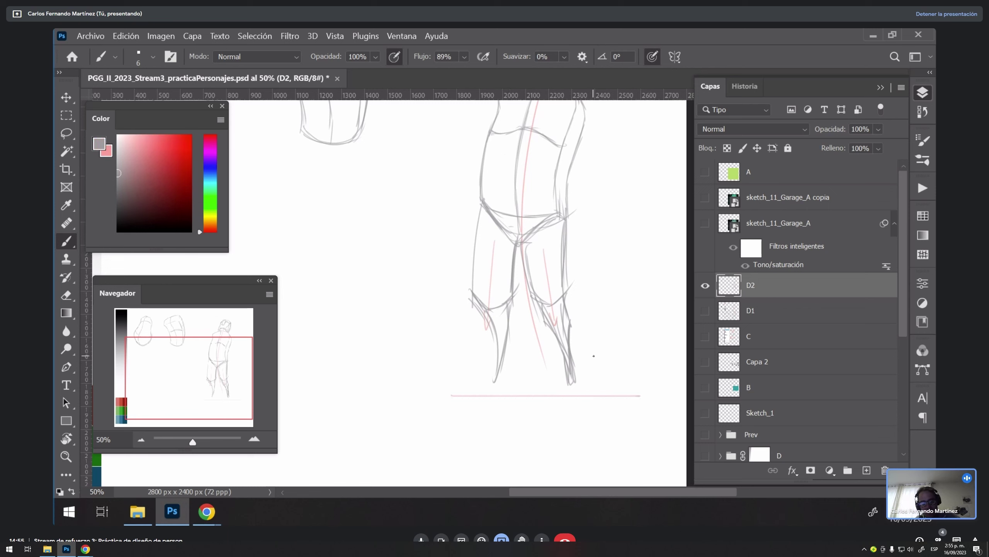
{"action": "mouse_move", "coordinate": [568, 380]}
{"action": "left_mouse_down"}
{"action": "mouse_move", "coordinate": [564, 394]}
{"action": "mouse_move", "coordinate": [584, 393]}
{"action": "left_mouse_up"}
{"action": "mouse_move", "coordinate": [501, 368]}
{"action": "left_mouse_down"}
{"action": "mouse_move", "coordinate": [483, 397]}
{"action": "mouse_move", "coordinate": [505, 396]}
{"action": "mouse_move", "coordinate": [487, 395]}
{"action": "left_mouse_up"}
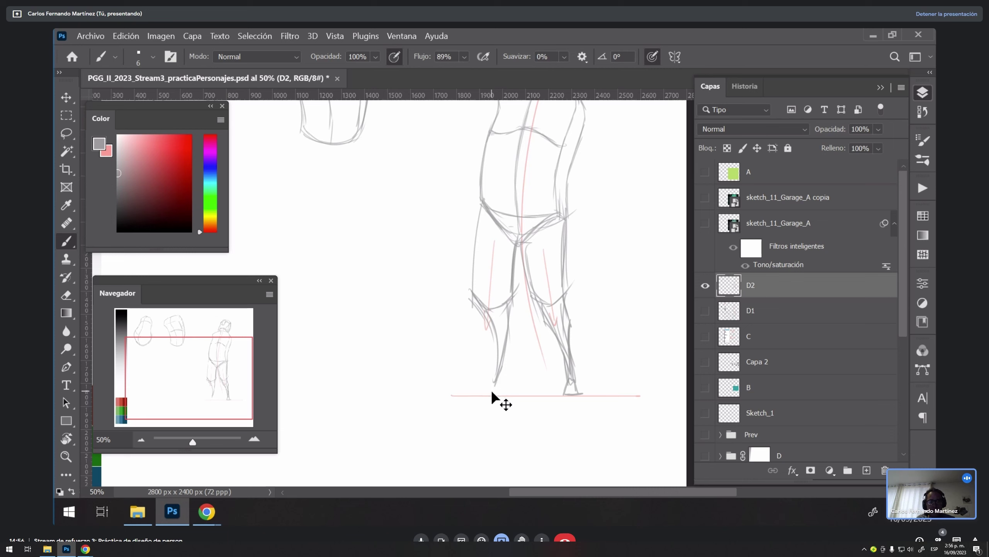
Step: Erase the wedge-shaped foot and the pink ground line below the legs with an enlarged Eraser
{"action": "key", "text": "e"}
{"action": "key", "text": "bracketright"}
{"action": "key", "text": "bracketright"}
{"action": "key", "text": "bracketright"}
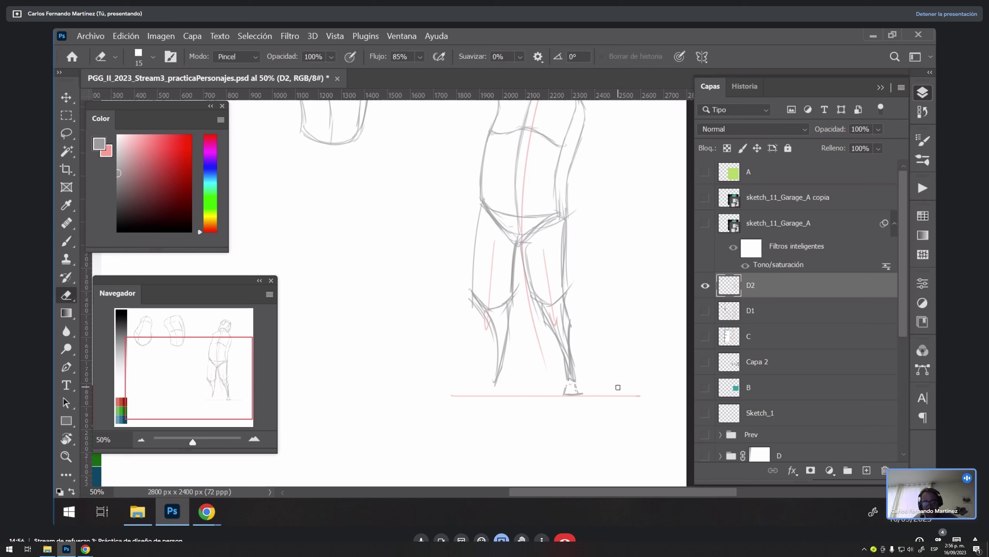
{"action": "mouse_move", "coordinate": [599, 386]}
{"action": "left_mouse_down"}
{"action": "mouse_move", "coordinate": [645, 400]}
{"action": "mouse_move", "coordinate": [592, 393]}
{"action": "left_mouse_up"}
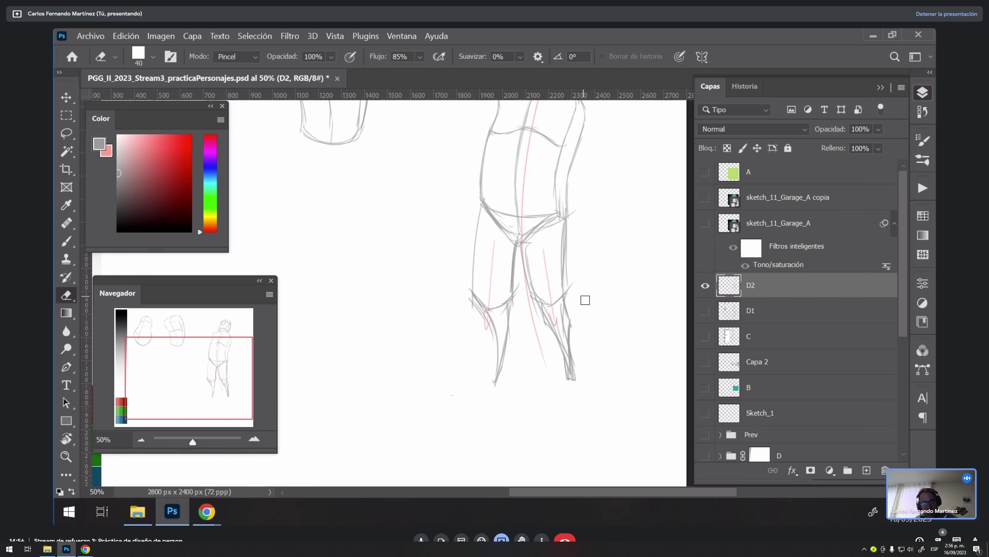
Step: Draw light pink cross guides through the figure's shoulders, waist, hips, knees and ankles
{"action": "key", "text": "b"}
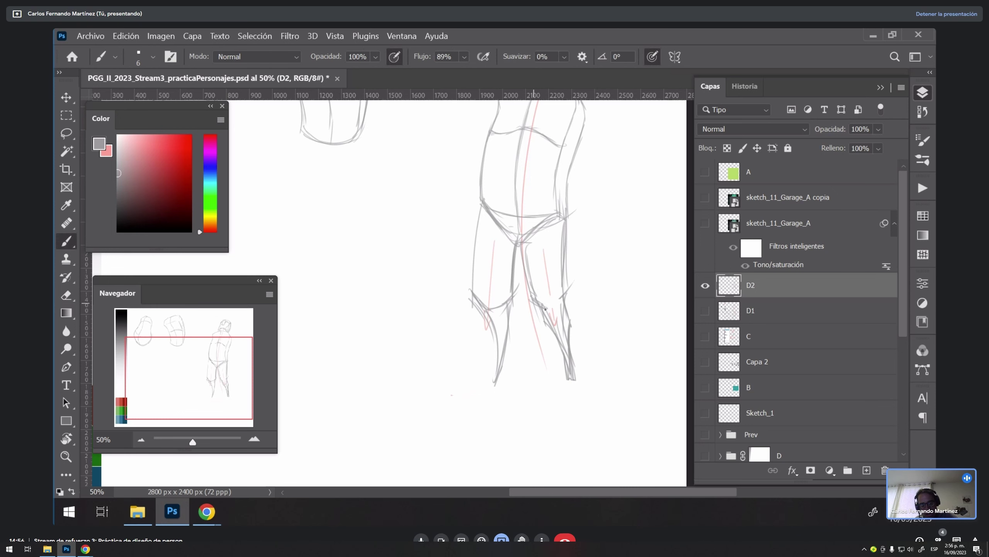
{"action": "mouse_move", "coordinate": [567, 273]}
{"action": "left_mouse_down"}
{"action": "mouse_move", "coordinate": [609, 371]}
{"action": "mouse_move", "coordinate": [604, 364]}
{"action": "left_mouse_up"}
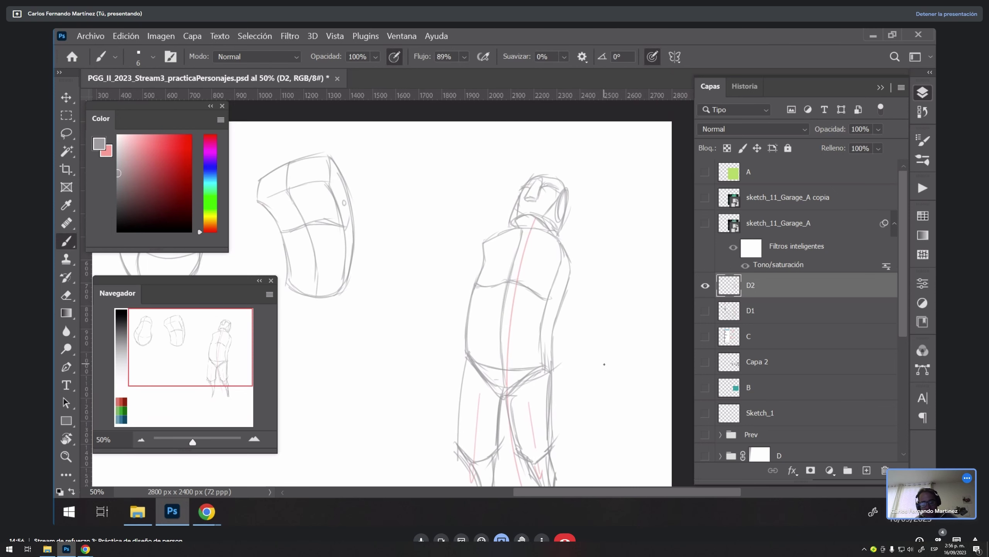
{"action": "key", "text": "x"}
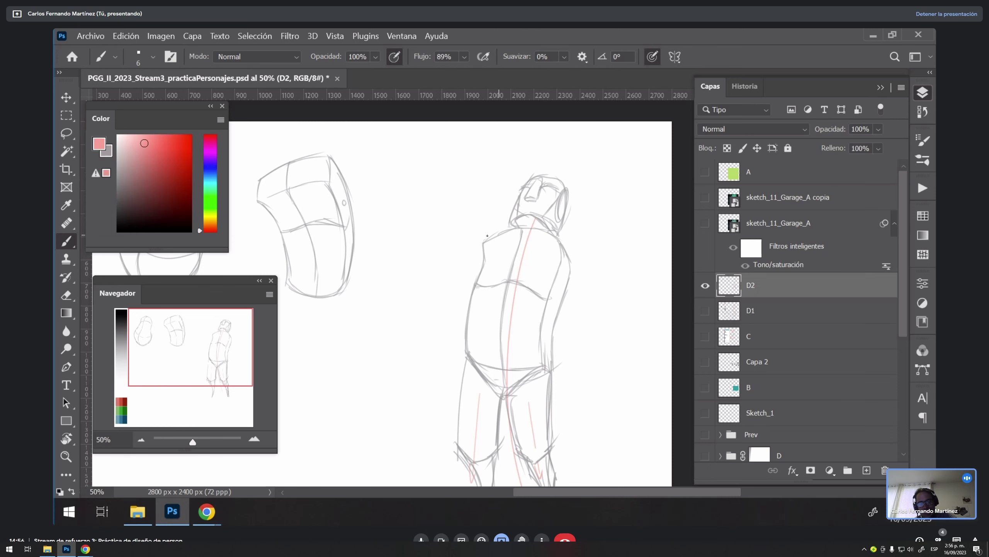
{"action": "left_click_drag", "start_coordinate": [445, 230], "coordinate": [631, 266]}
{"action": "left_click_drag", "start_coordinate": [598, 338], "coordinate": [596, 235]}
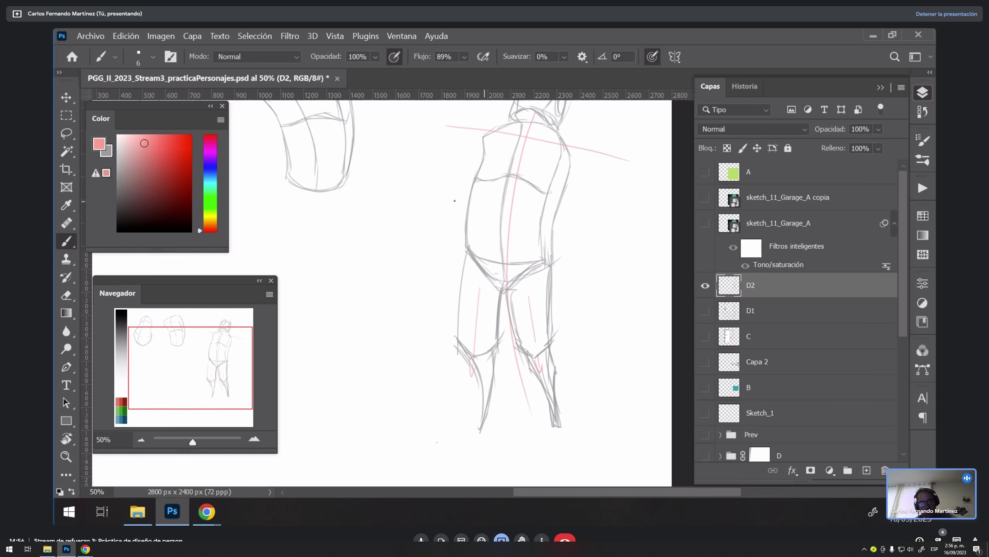
{"action": "left_click_drag", "start_coordinate": [416, 196], "coordinate": [633, 228]}
{"action": "left_click_drag", "start_coordinate": [416, 279], "coordinate": [639, 294]}
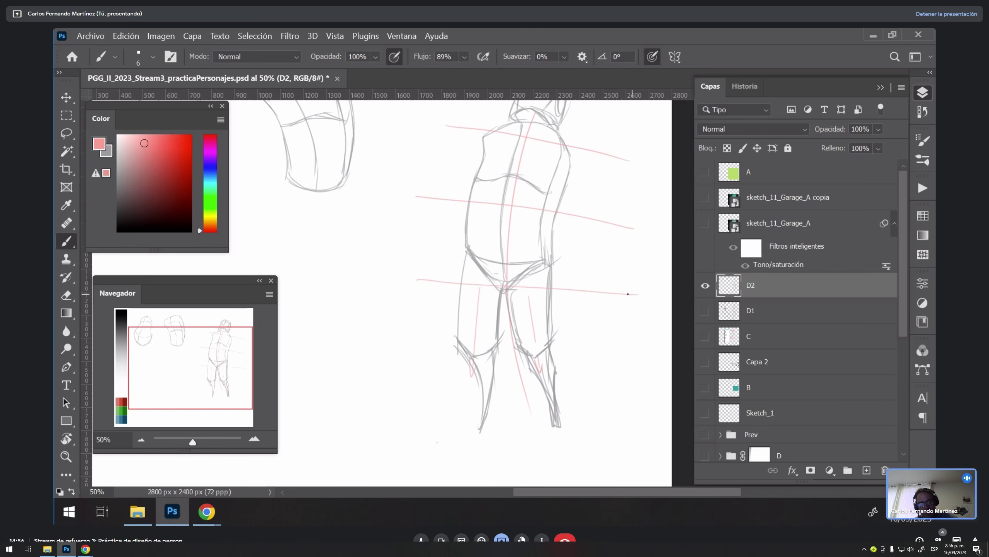
{"action": "left_click_drag", "start_coordinate": [419, 345], "coordinate": [615, 354]}
{"action": "left_click_drag", "start_coordinate": [453, 431], "coordinate": [596, 429]}
Step: Replace the ankle guide with a slightly sloping pink line and add a second sloping ground guide below it
{"action": "left_click_drag", "start_coordinate": [577, 384], "coordinate": [596, 292]}
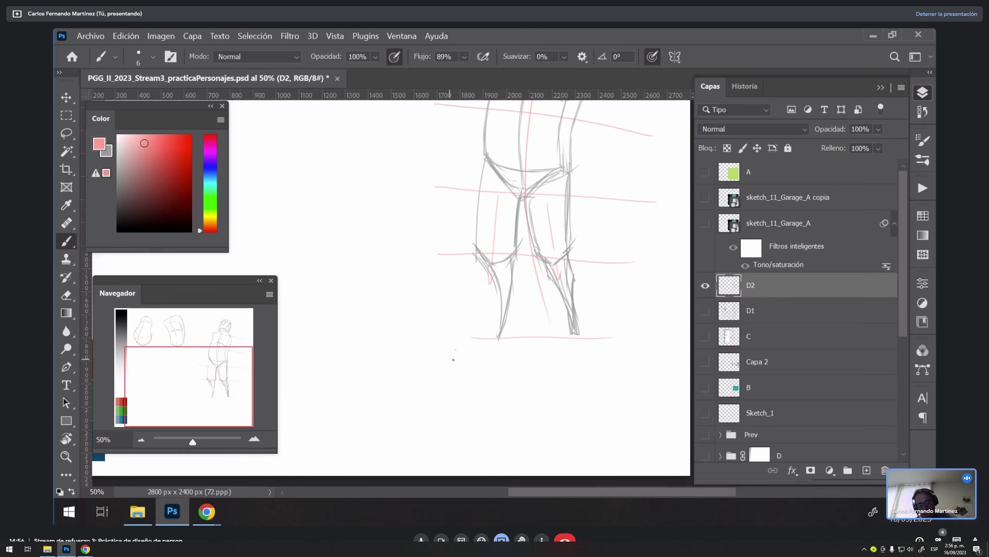
{"action": "left_click_drag", "start_coordinate": [453, 360], "coordinate": [630, 365]}
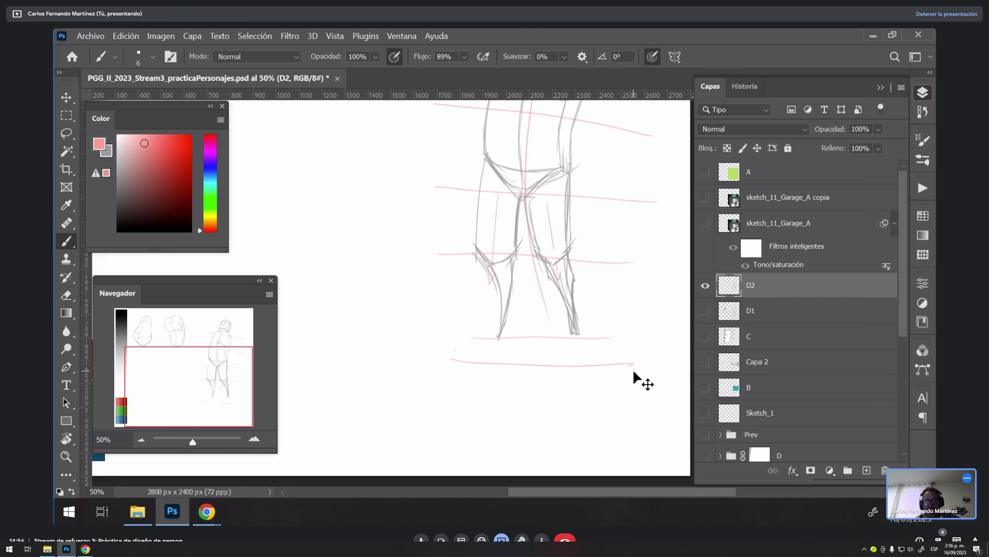
{"action": "key", "text": "r"}
{"action": "left_click_drag", "start_coordinate": [633, 369], "coordinate": [658, 218]}
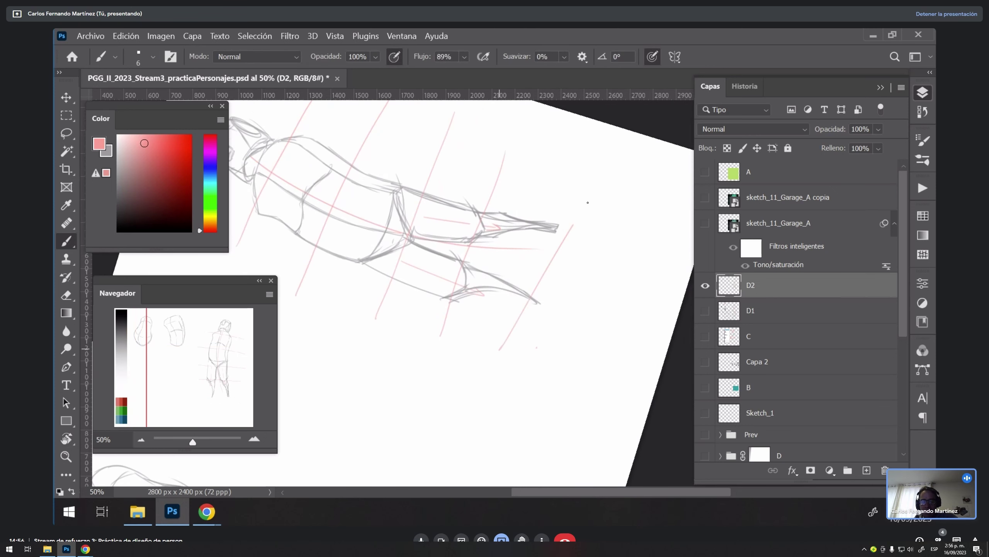
{"action": "left_click_drag", "start_coordinate": [588, 202], "coordinate": [593, 197]}
{"action": "key", "text": "ctrl+z"}
{"action": "left_click_drag", "start_coordinate": [513, 348], "coordinate": [580, 198]}
{"action": "key", "text": "ctrl+z"}
{"action": "left_click_drag", "start_coordinate": [518, 339], "coordinate": [578, 179]}
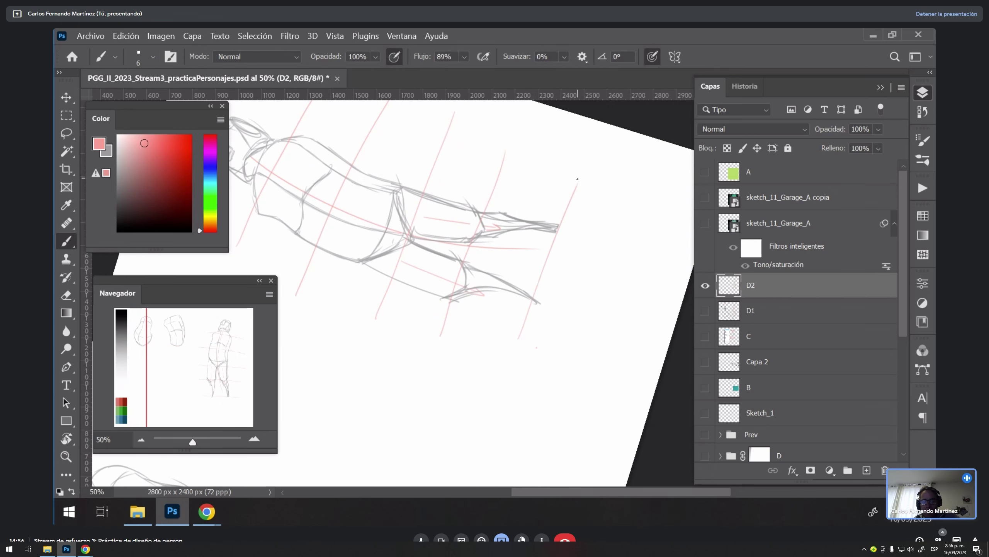
{"action": "left_click_drag", "start_coordinate": [546, 360], "coordinate": [619, 193]}
{"action": "key", "text": "ctrl+z"}
{"action": "left_click_drag", "start_coordinate": [545, 363], "coordinate": [611, 216]}
{"action": "key", "text": "Escape"}
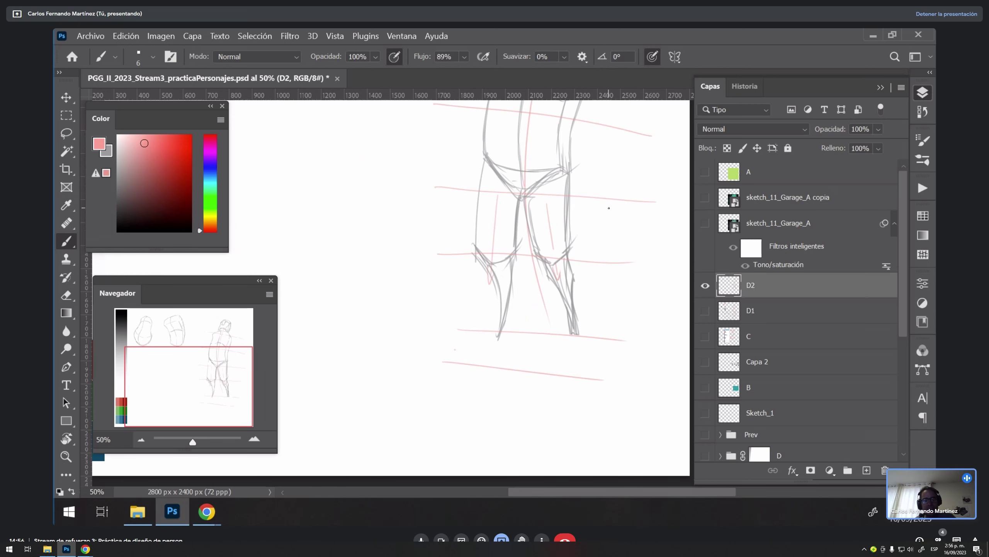
Step: Sketch grey ankles and wedge-shaped feet on both legs between the ankle and ground guides
{"action": "left_click_drag", "start_coordinate": [607, 205], "coordinate": [629, 289]}
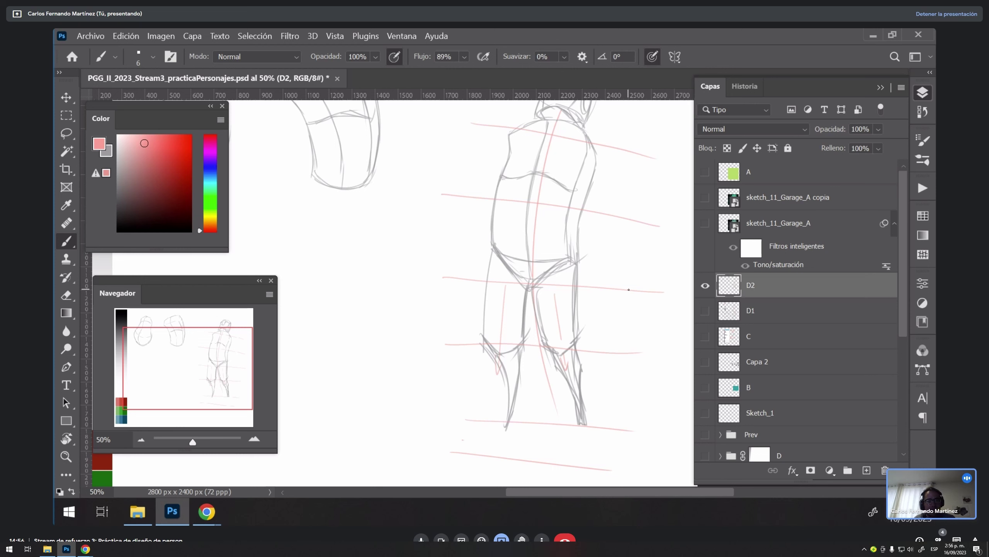
{"action": "key", "text": "r"}
{"action": "left_click_drag", "start_coordinate": [632, 402], "coordinate": [630, 227]}
{"action": "key", "text": "z"}
{"action": "left_click", "coordinate": [631, 340]}
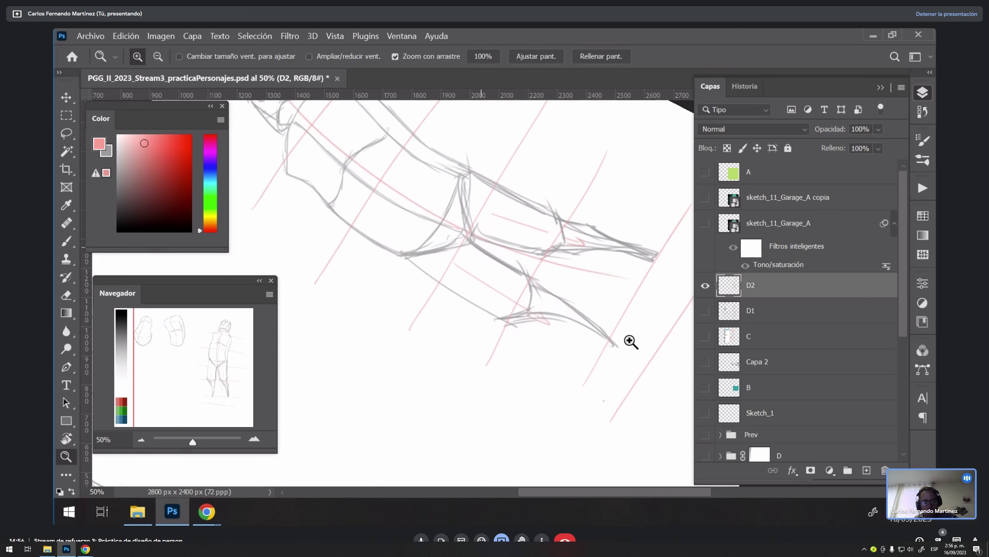
{"action": "key", "text": "e"}
{"action": "key", "text": "space"}
{"action": "mouse_move", "coordinate": [622, 323]}
{"action": "left_mouse_down"}
{"action": "mouse_move", "coordinate": [601, 297]}
{"action": "mouse_move", "coordinate": [592, 323]}
{"action": "left_mouse_up"}
{"action": "key", "text": "b"}
{"action": "key", "text": "x"}
{"action": "mouse_move", "coordinate": [631, 233]}
{"action": "left_mouse_down"}
{"action": "mouse_move", "coordinate": [644, 243]}
{"action": "mouse_move", "coordinate": [655, 225]}
{"action": "mouse_move", "coordinate": [644, 247]}
{"action": "left_mouse_up"}
{"action": "left_click_drag", "start_coordinate": [585, 312], "coordinate": [605, 313]}
{"action": "mouse_move", "coordinate": [603, 317]}
{"action": "left_mouse_down"}
{"action": "mouse_move", "coordinate": [586, 331]}
{"action": "mouse_move", "coordinate": [586, 361]}
{"action": "mouse_move", "coordinate": [601, 345]}
{"action": "mouse_move", "coordinate": [599, 358]}
{"action": "left_mouse_up"}
{"action": "mouse_move", "coordinate": [600, 353]}
{"action": "left_mouse_down"}
{"action": "mouse_move", "coordinate": [584, 368]}
{"action": "mouse_move", "coordinate": [600, 353]}
{"action": "left_mouse_up"}
{"action": "mouse_move", "coordinate": [646, 236]}
{"action": "left_mouse_down"}
{"action": "mouse_move", "coordinate": [641, 254]}
{"action": "mouse_move", "coordinate": [659, 227]}
{"action": "mouse_move", "coordinate": [666, 244]}
{"action": "left_mouse_up"}
{"action": "mouse_move", "coordinate": [645, 241]}
{"action": "left_mouse_down"}
{"action": "mouse_move", "coordinate": [653, 271]}
{"action": "mouse_move", "coordinate": [666, 269]}
{"action": "mouse_move", "coordinate": [671, 238]}
{"action": "mouse_move", "coordinate": [673, 258]}
{"action": "mouse_move", "coordinate": [655, 233]}
{"action": "left_mouse_up"}
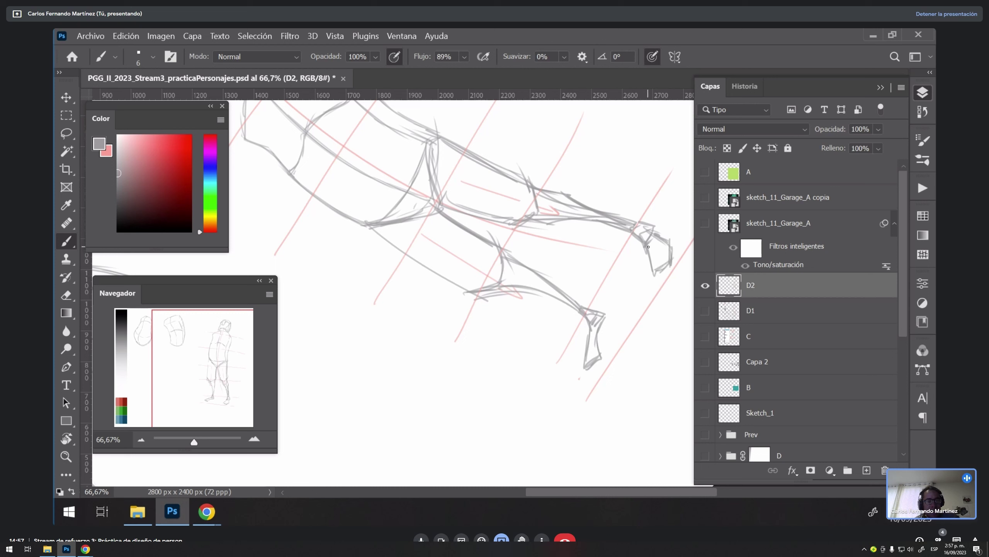
{"action": "key", "text": "Escape"}
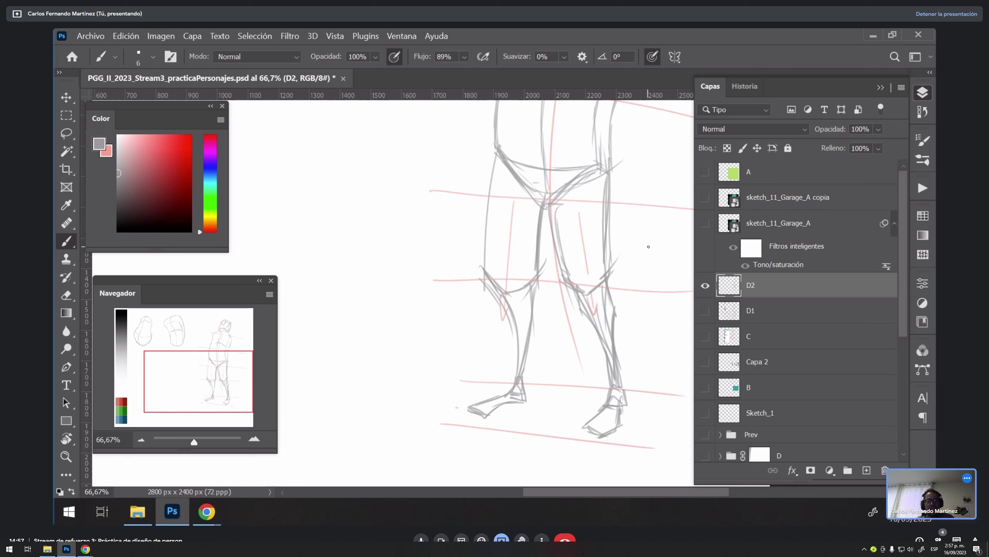
Step: Start the right-hand arm with short grey strokes at the shoulder beside the torso
{"action": "left_click_drag", "start_coordinate": [629, 238], "coordinate": [614, 371]}
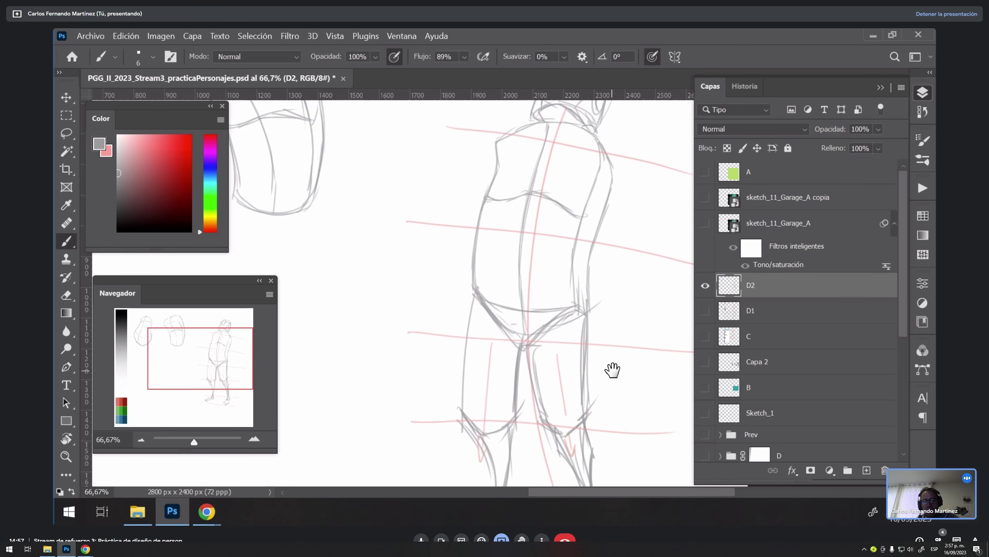
{"action": "left_click_drag", "start_coordinate": [606, 160], "coordinate": [589, 226]}
{"action": "mouse_move", "coordinate": [634, 195]}
{"action": "left_mouse_down"}
{"action": "mouse_move", "coordinate": [609, 322]}
{"action": "mouse_move", "coordinate": [619, 241]}
{"action": "left_mouse_up"}
{"action": "key", "text": "z"}
{"action": "left_click", "coordinate": [615, 308], "text": "alt"}
{"action": "left_click", "coordinate": [615, 308], "text": "alt"}
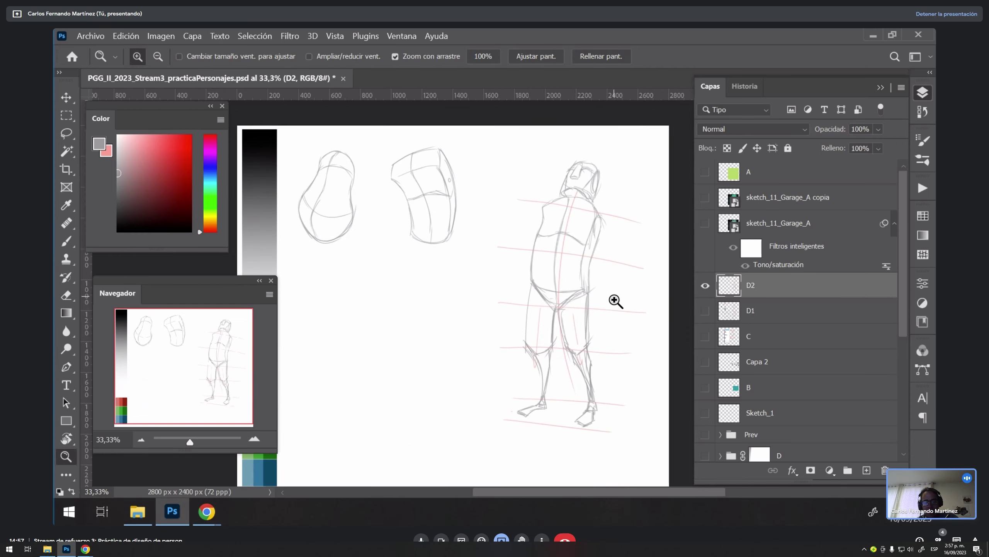
{"action": "left_click", "coordinate": [616, 300]}
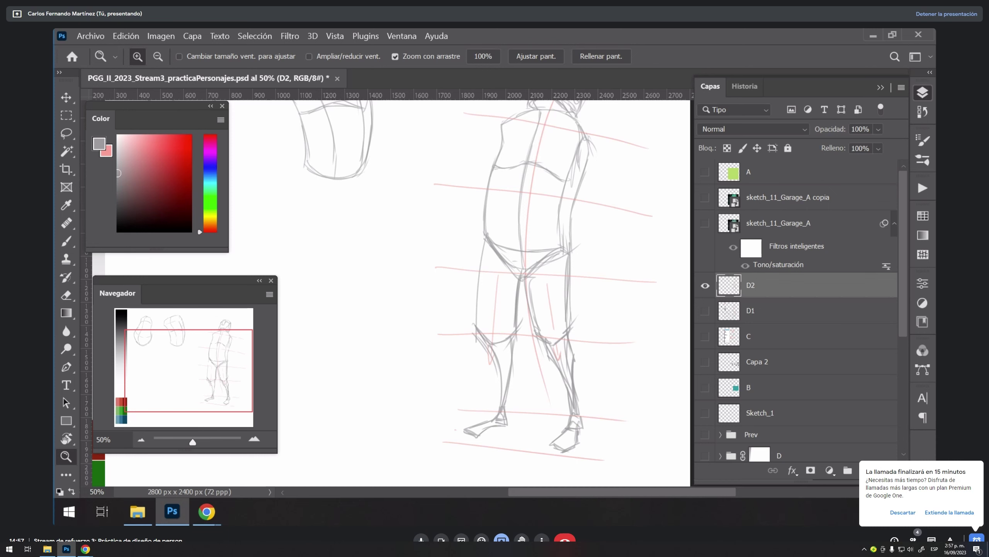
Step: Block in both hanging arms with long, loose grey strokes running down from the shoulders past the hips
{"action": "key", "text": "F11"}
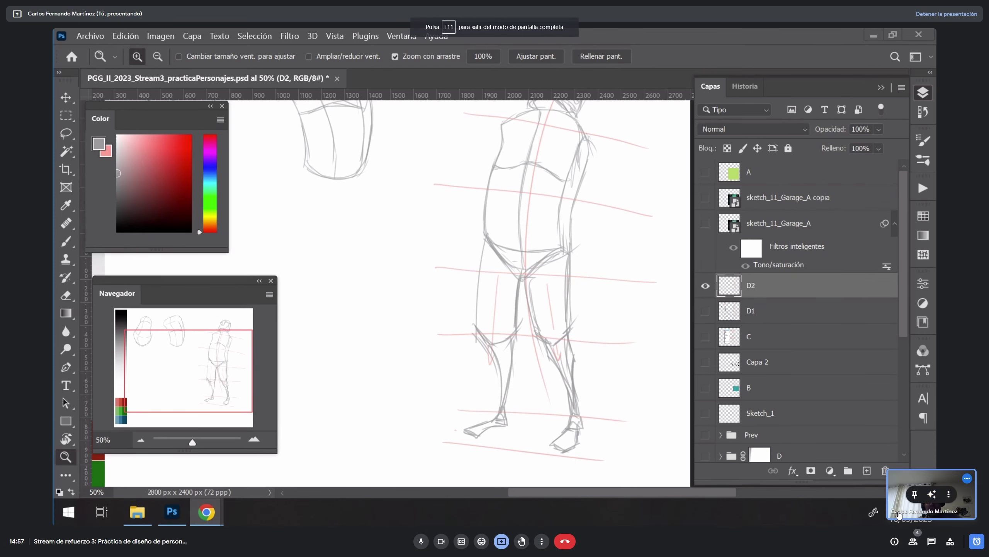
{"action": "left_click", "coordinate": [787, 290]}
{"action": "key", "text": "space"}
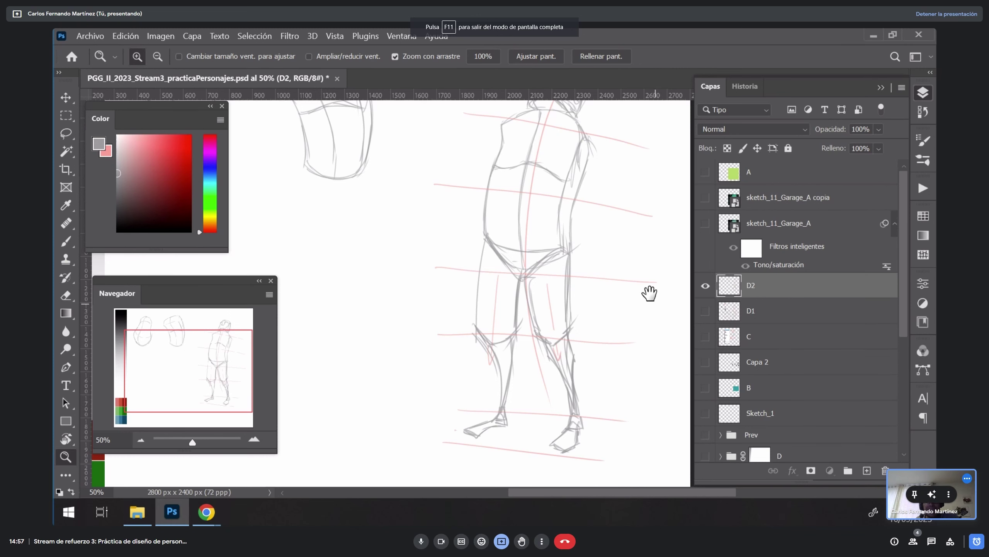
{"action": "left_click_drag", "start_coordinate": [649, 293], "coordinate": [648, 358]}
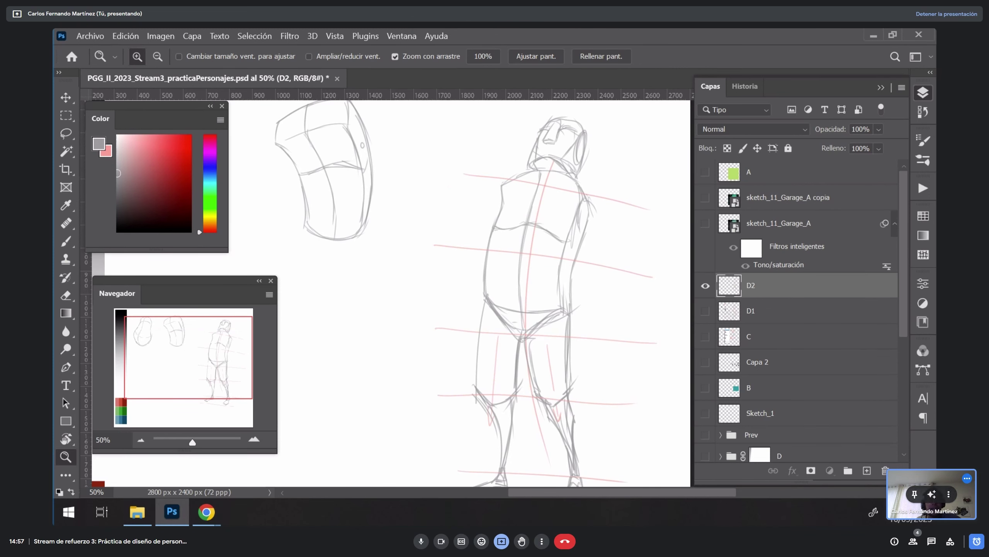
{"action": "key", "text": "b"}
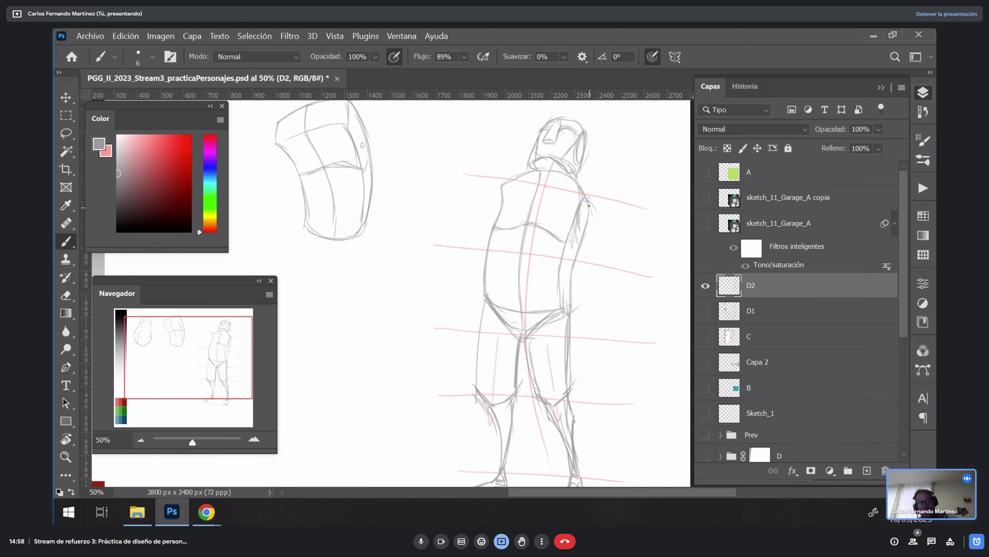
{"action": "mouse_move", "coordinate": [589, 204]}
{"action": "left_mouse_down"}
{"action": "mouse_move", "coordinate": [596, 286]}
{"action": "mouse_move", "coordinate": [620, 245]}
{"action": "mouse_move", "coordinate": [606, 212]}
{"action": "left_mouse_up"}
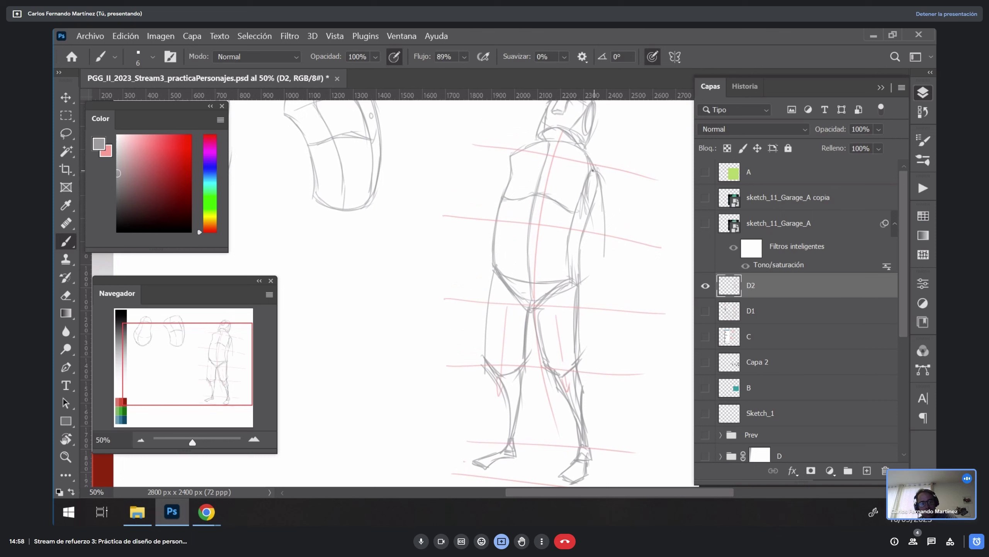
{"action": "mouse_move", "coordinate": [592, 170]}
{"action": "left_mouse_down"}
{"action": "mouse_move", "coordinate": [603, 272]}
{"action": "mouse_move", "coordinate": [592, 299]}
{"action": "mouse_move", "coordinate": [604, 347]}
{"action": "left_mouse_up"}
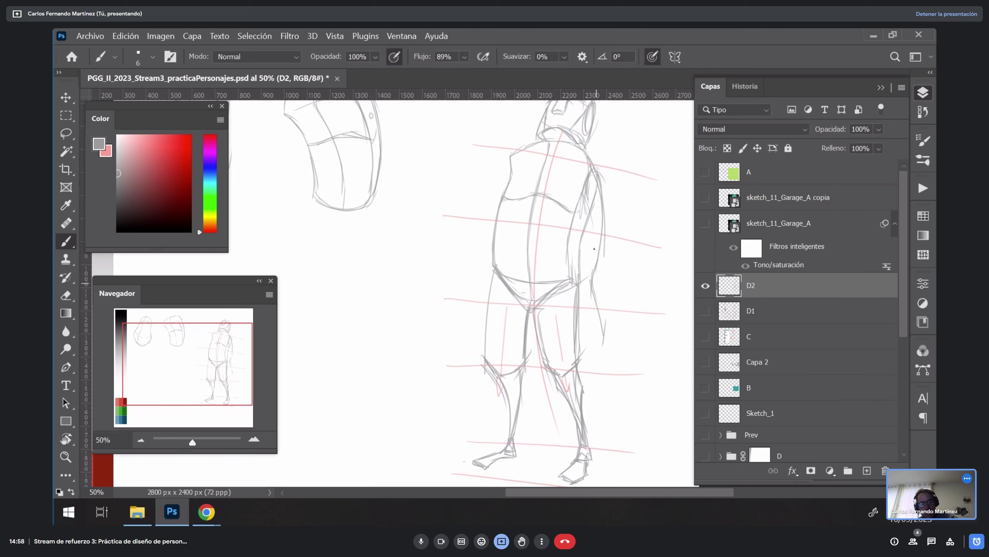
{"action": "left_click_drag", "start_coordinate": [507, 164], "coordinate": [471, 295]}
{"action": "left_click_drag", "start_coordinate": [487, 245], "coordinate": [469, 308]}
{"action": "left_click_drag", "start_coordinate": [473, 274], "coordinate": [467, 324]}
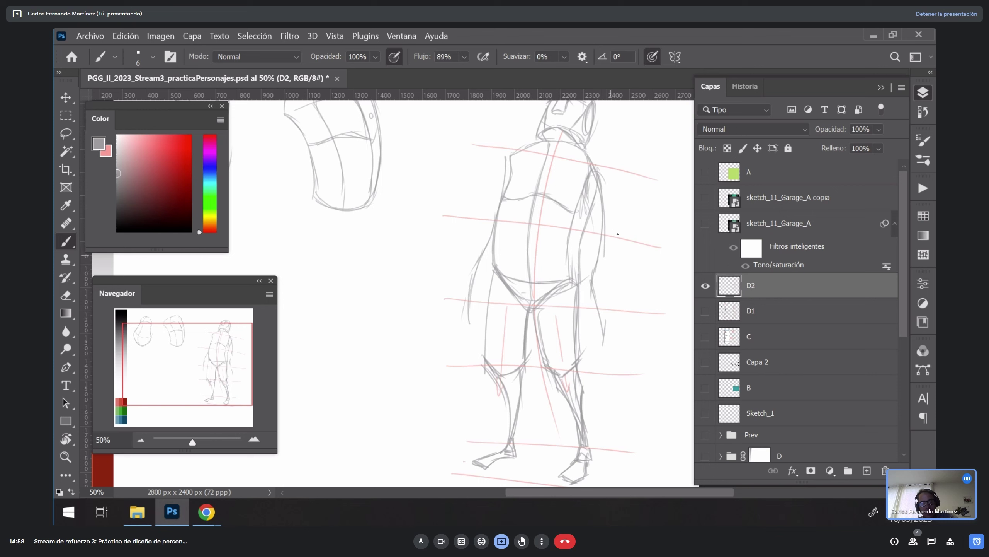
Step: Build up the right-hand upper arm with an elbow ellipse, and sketch a small diagram of two linked ellipses beside the figure
{"action": "left_click_drag", "start_coordinate": [605, 184], "coordinate": [596, 292]}
{"action": "left_click_drag", "start_coordinate": [606, 256], "coordinate": [595, 313]}
{"action": "left_click_drag", "start_coordinate": [602, 272], "coordinate": [596, 316]}
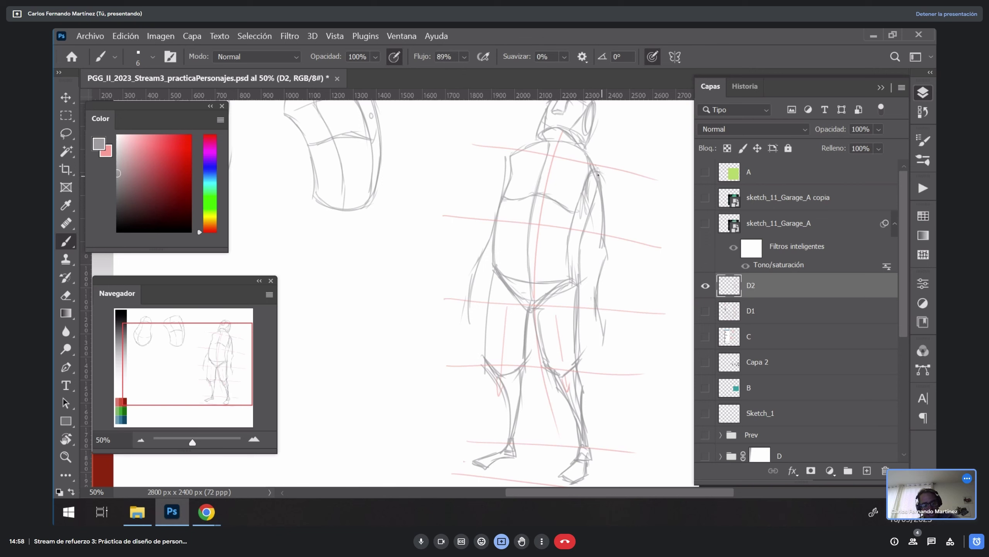
{"action": "left_click_drag", "start_coordinate": [584, 145], "coordinate": [598, 166]}
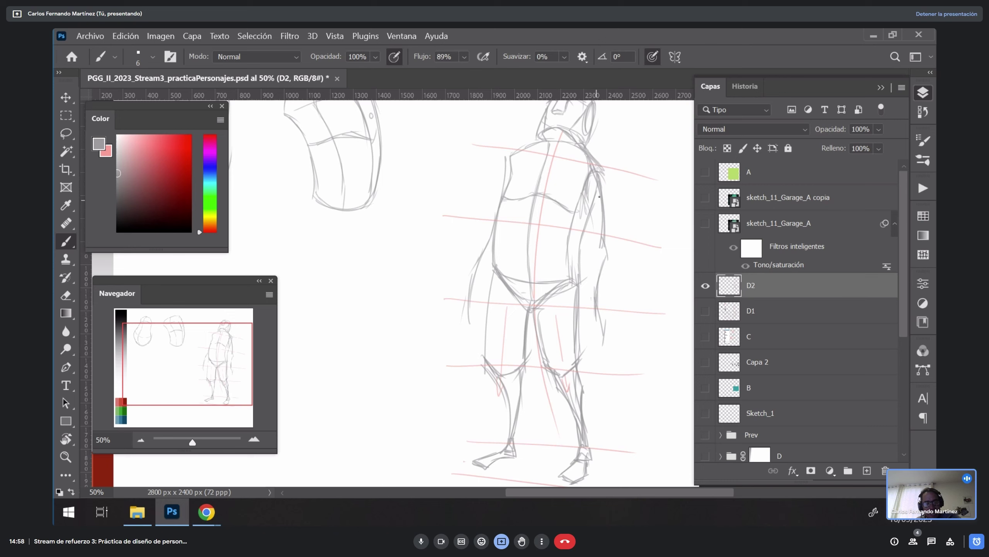
{"action": "mouse_move", "coordinate": [597, 243]}
{"action": "left_mouse_down"}
{"action": "mouse_move", "coordinate": [613, 245]}
{"action": "mouse_move", "coordinate": [596, 242]}
{"action": "mouse_move", "coordinate": [581, 188]}
{"action": "left_mouse_up"}
{"action": "left_click_drag", "start_coordinate": [588, 228], "coordinate": [587, 244]}
{"action": "left_click_drag", "start_coordinate": [365, 244], "coordinate": [387, 233]}
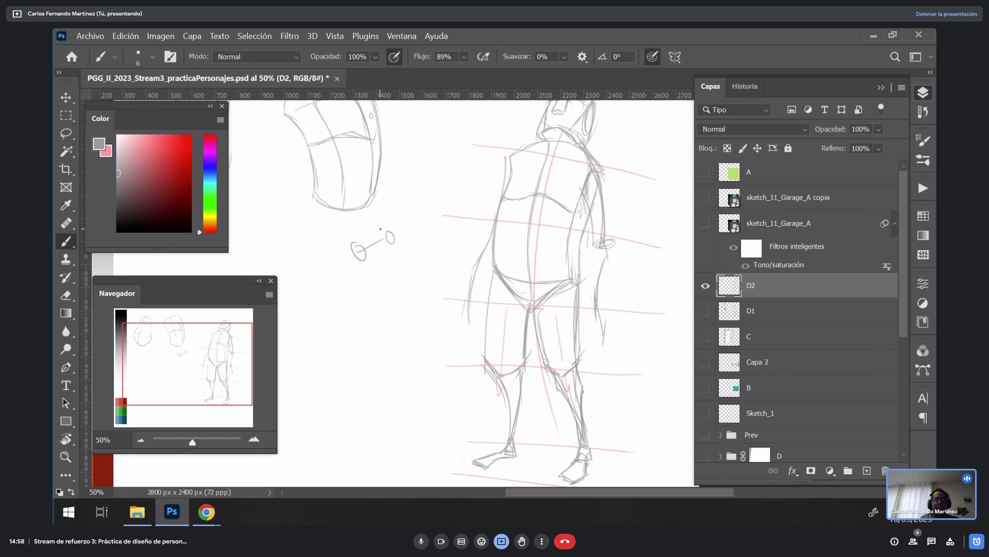
Step: Contour the right-hand forearm from the elbow ellipse to the wrist and block in the base of its hand
{"action": "mouse_move", "coordinate": [604, 181]}
{"action": "left_mouse_down"}
{"action": "mouse_move", "coordinate": [614, 266]}
{"action": "mouse_move", "coordinate": [602, 331]}
{"action": "left_mouse_up"}
{"action": "left_click_drag", "start_coordinate": [597, 246], "coordinate": [593, 320]}
{"action": "mouse_move", "coordinate": [595, 285]}
{"action": "left_mouse_down"}
{"action": "mouse_move", "coordinate": [597, 326]}
{"action": "mouse_move", "coordinate": [605, 284]}
{"action": "left_mouse_up"}
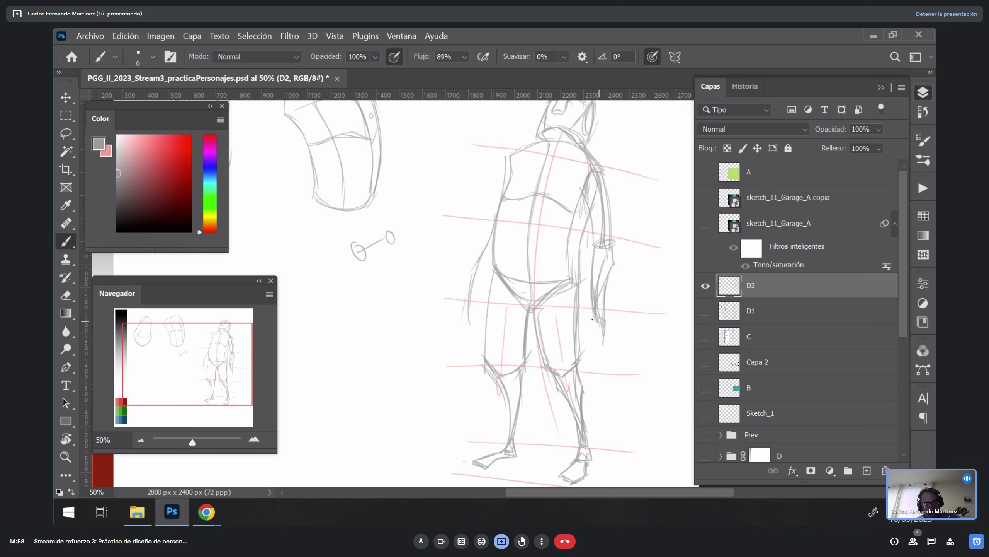
{"action": "mouse_move", "coordinate": [603, 318]}
{"action": "left_mouse_down"}
{"action": "mouse_move", "coordinate": [605, 344]}
{"action": "mouse_move", "coordinate": [604, 332]}
{"action": "left_mouse_up"}
Step: Define the left-hand arm with overlapping grey strokes from the shoulder along the torso to the tapering forearm
{"action": "left_click_drag", "start_coordinate": [505, 164], "coordinate": [502, 196]}
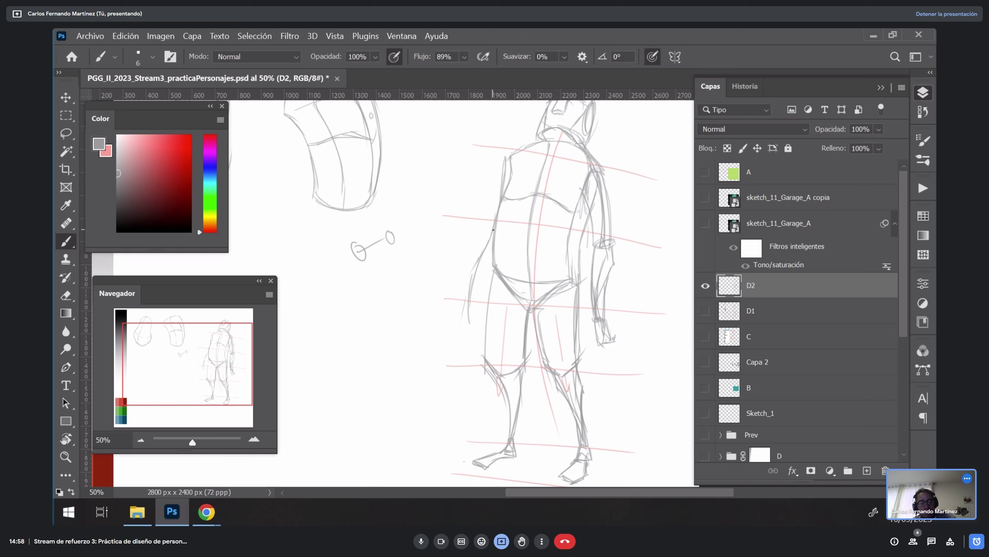
{"action": "left_click_drag", "start_coordinate": [494, 256], "coordinate": [474, 314]}
{"action": "left_click_drag", "start_coordinate": [491, 268], "coordinate": [471, 307]}
{"action": "mouse_move", "coordinate": [490, 234]}
{"action": "left_mouse_down"}
{"action": "mouse_move", "coordinate": [468, 298]}
{"action": "mouse_move", "coordinate": [473, 307]}
{"action": "left_mouse_up"}
{"action": "left_click_drag", "start_coordinate": [492, 262], "coordinate": [486, 280]}
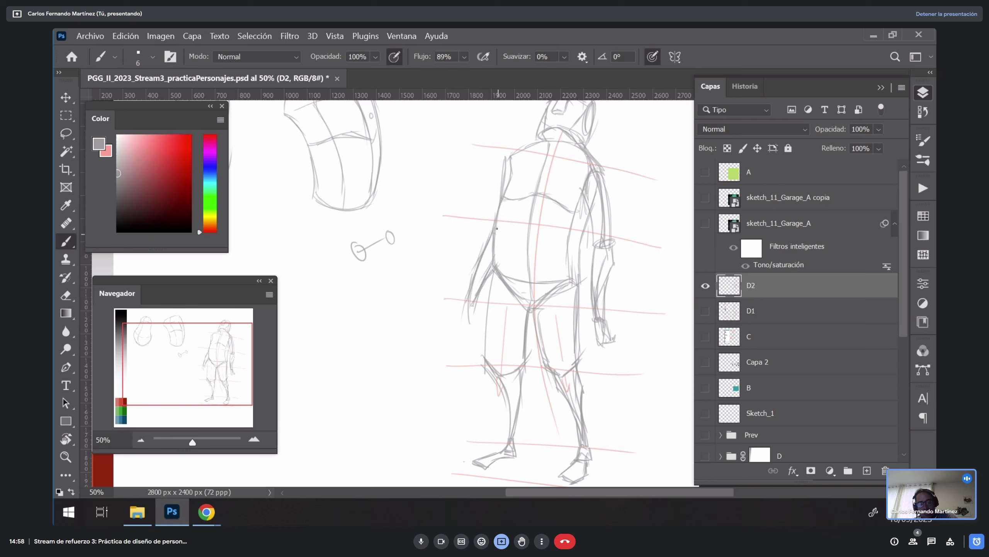
{"action": "left_click_drag", "start_coordinate": [496, 229], "coordinate": [498, 260]}
Step: Sketch the hand on the left-hand arm and add fingers to the right-hand arm's hand
{"action": "left_click_drag", "start_coordinate": [469, 310], "coordinate": [463, 333]}
{"action": "mouse_move", "coordinate": [480, 295]}
{"action": "left_mouse_down"}
{"action": "mouse_move", "coordinate": [462, 317]}
{"action": "mouse_move", "coordinate": [473, 334]}
{"action": "mouse_move", "coordinate": [464, 343]}
{"action": "left_mouse_up"}
{"action": "mouse_move", "coordinate": [473, 321]}
{"action": "left_mouse_down"}
{"action": "mouse_move", "coordinate": [465, 341]}
{"action": "mouse_move", "coordinate": [475, 360]}
{"action": "mouse_move", "coordinate": [472, 352]}
{"action": "left_mouse_up"}
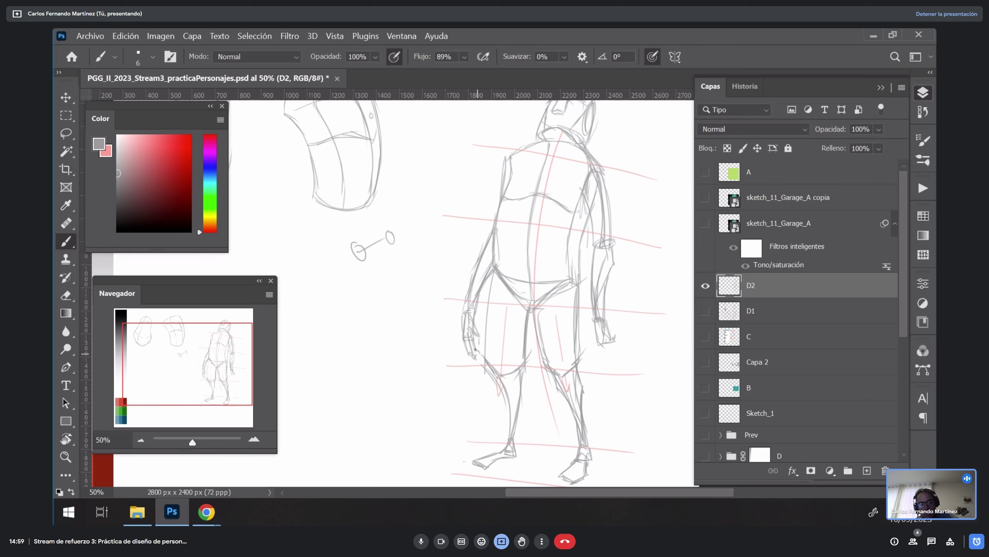
{"action": "mouse_move", "coordinate": [598, 334]}
{"action": "left_mouse_down"}
{"action": "mouse_move", "coordinate": [599, 355]}
{"action": "mouse_move", "coordinate": [610, 350]}
{"action": "left_mouse_up"}
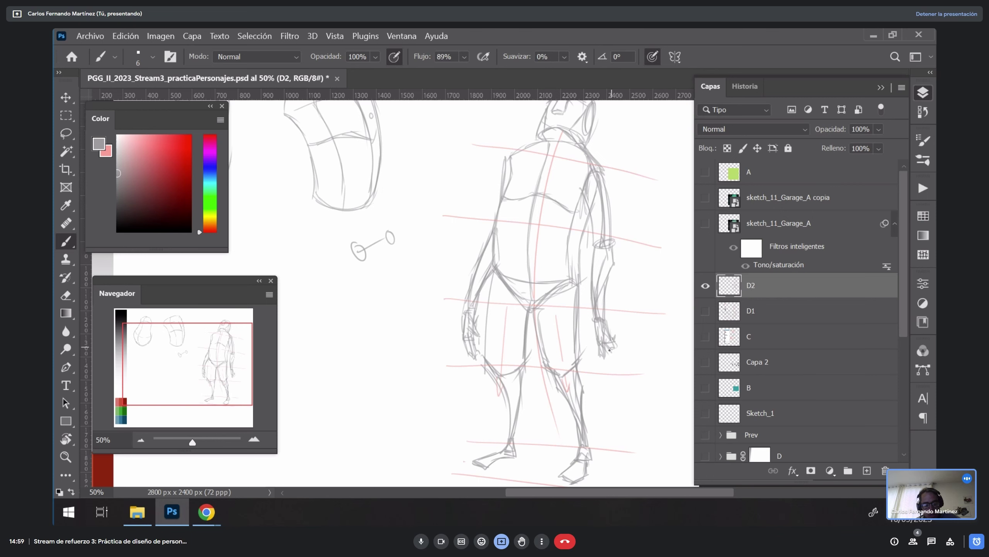
{"action": "left_click_drag", "start_coordinate": [625, 216], "coordinate": [636, 312]}
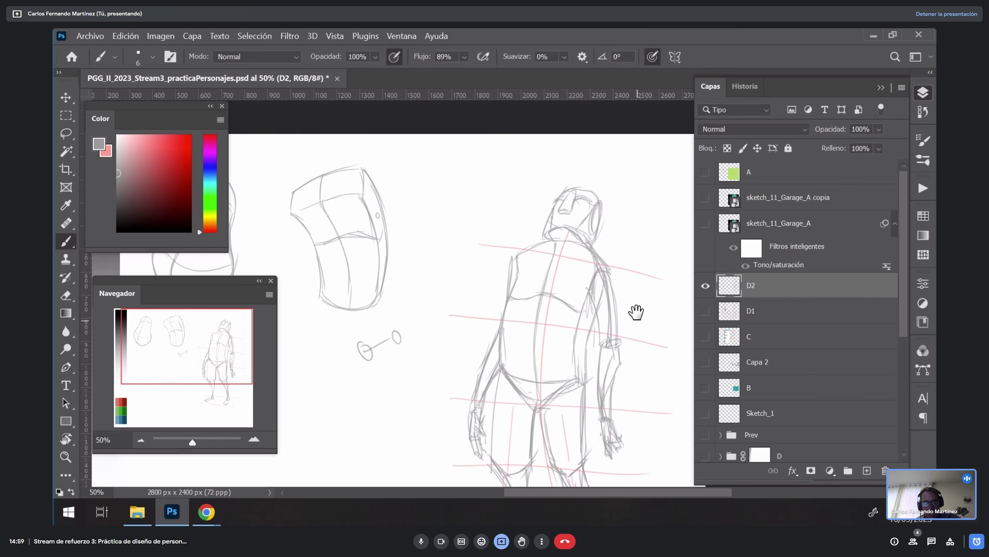
{"action": "key", "text": "z"}
{"action": "left_click", "coordinate": [632, 291], "text": "alt"}
{"action": "left_click", "coordinate": [632, 293], "text": "alt"}
{"action": "left_click", "coordinate": [612, 326]}
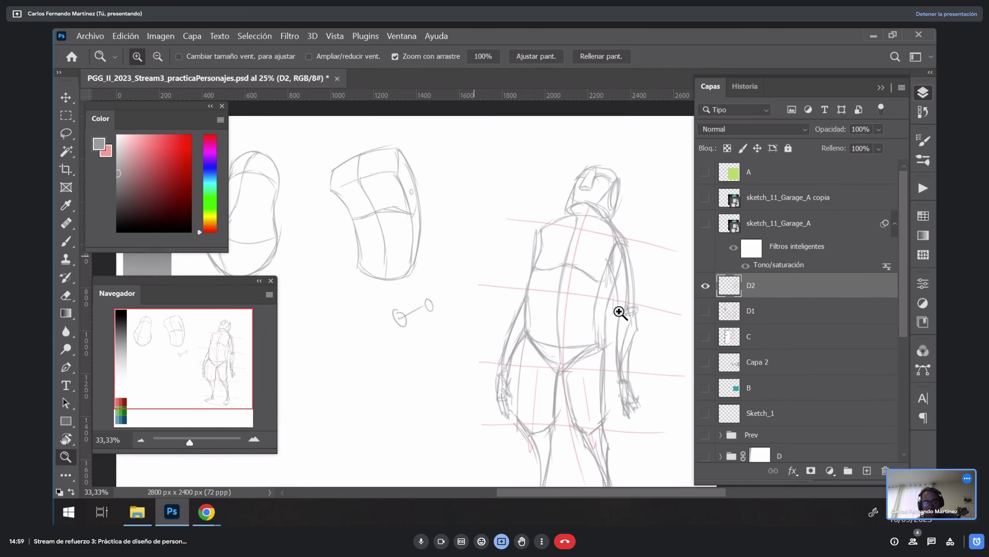
{"action": "left_click", "coordinate": [620, 312]}
{"action": "mouse_move", "coordinate": [655, 240]}
{"action": "left_mouse_down"}
{"action": "mouse_move", "coordinate": [628, 344]}
{"action": "mouse_move", "coordinate": [570, 327]}
{"action": "mouse_move", "coordinate": [643, 370]}
{"action": "mouse_move", "coordinate": [605, 397]}
{"action": "mouse_move", "coordinate": [619, 278]}
{"action": "mouse_move", "coordinate": [534, 400]}
{"action": "mouse_move", "coordinate": [585, 297]}
{"action": "left_mouse_up"}
{"action": "left_click", "coordinate": [584, 296]}
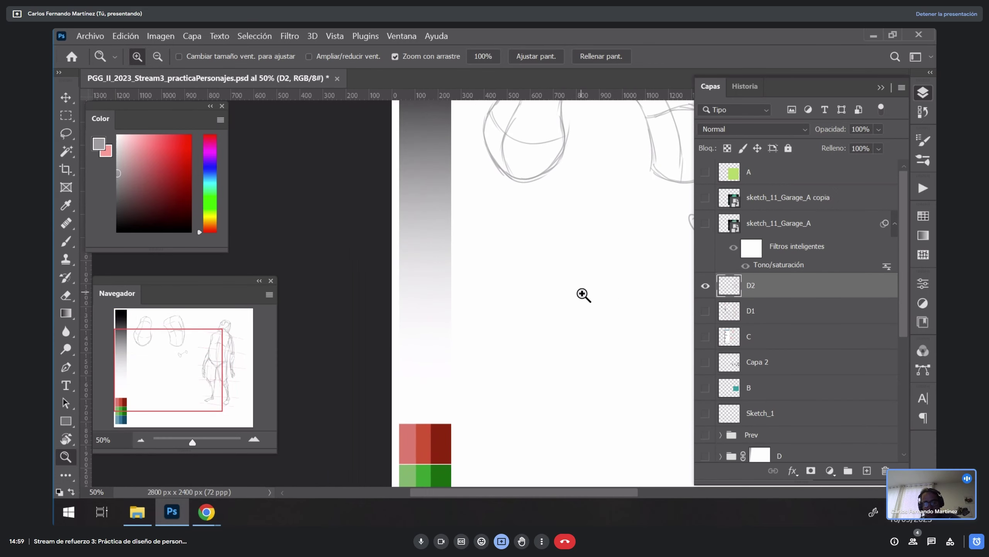
{"action": "key", "text": "b"}
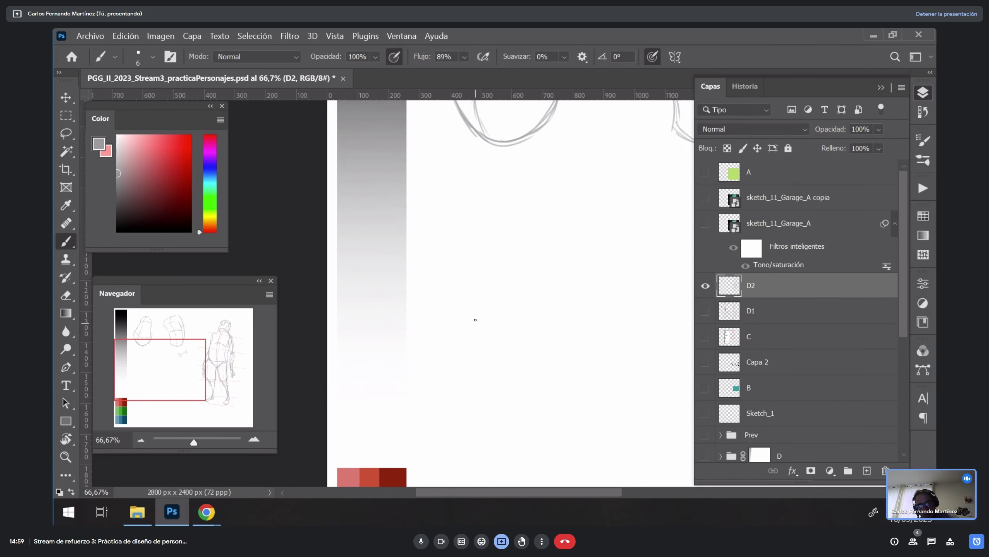
{"action": "mouse_move", "coordinate": [485, 357]}
{"action": "left_mouse_down"}
{"action": "mouse_move", "coordinate": [458, 287]}
{"action": "mouse_move", "coordinate": [501, 386]}
{"action": "mouse_move", "coordinate": [462, 294]}
{"action": "mouse_move", "coordinate": [485, 264]}
{"action": "mouse_move", "coordinate": [538, 233]}
{"action": "mouse_move", "coordinate": [558, 271]}
{"action": "left_mouse_up"}
{"action": "key", "text": "ctrl+z"}
{"action": "key", "text": "ctrl+z"}
Step: Pick a lighter grey and sketch a polygonal front-view palm and a narrow side-view palm wedge in the blank area below the torso studies
{"action": "left_click", "coordinate": [118, 160]}
{"action": "mouse_move", "coordinate": [464, 272]}
{"action": "left_mouse_down"}
{"action": "mouse_move", "coordinate": [555, 261]}
{"action": "mouse_move", "coordinate": [516, 371]}
{"action": "mouse_move", "coordinate": [568, 329]}
{"action": "mouse_move", "coordinate": [577, 273]}
{"action": "mouse_move", "coordinate": [557, 273]}
{"action": "mouse_move", "coordinate": [516, 333]}
{"action": "mouse_move", "coordinate": [431, 310]}
{"action": "left_mouse_up"}
{"action": "mouse_move", "coordinate": [580, 312]}
{"action": "left_mouse_down"}
{"action": "mouse_move", "coordinate": [550, 271]}
{"action": "mouse_move", "coordinate": [593, 217]}
{"action": "mouse_move", "coordinate": [586, 317]}
{"action": "mouse_move", "coordinate": [554, 266]}
{"action": "left_mouse_up"}
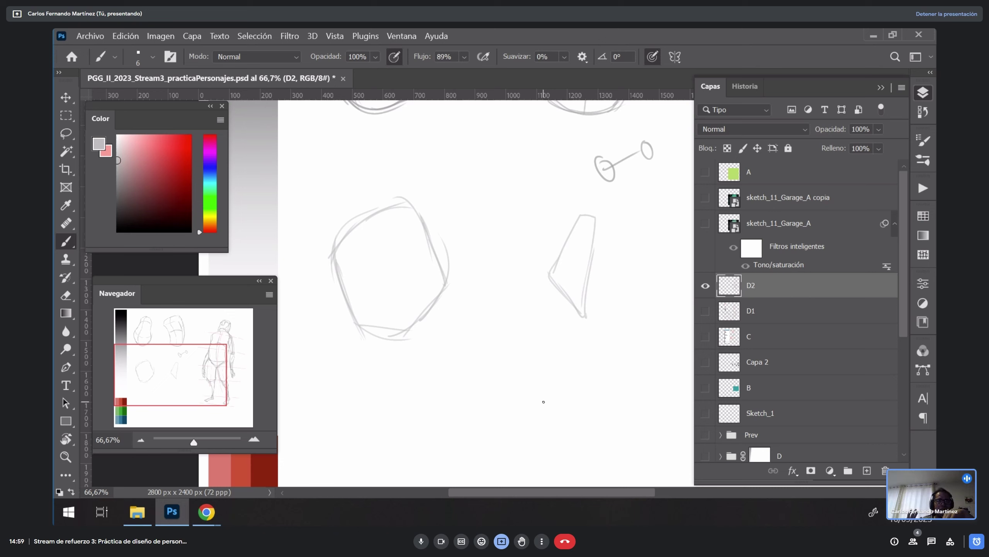
Step: Sketch a wide, low foreshortened palm block with a curved upper edge and arched lower edge beneath the narrow palm wedge
{"action": "left_click_drag", "start_coordinate": [473, 387], "coordinate": [482, 431]}
{"action": "mouse_move", "coordinate": [478, 387]}
{"action": "left_mouse_down"}
{"action": "mouse_move", "coordinate": [530, 375]}
{"action": "mouse_move", "coordinate": [573, 378]}
{"action": "left_mouse_up"}
{"action": "mouse_move", "coordinate": [580, 381]}
{"action": "left_mouse_down"}
{"action": "mouse_move", "coordinate": [584, 423]}
{"action": "mouse_move", "coordinate": [477, 433]}
{"action": "left_mouse_up"}
{"action": "left_click_drag", "start_coordinate": [487, 427], "coordinate": [597, 410]}
{"action": "left_click_drag", "start_coordinate": [529, 418], "coordinate": [584, 424]}
{"action": "left_click_drag", "start_coordinate": [583, 387], "coordinate": [586, 429]}
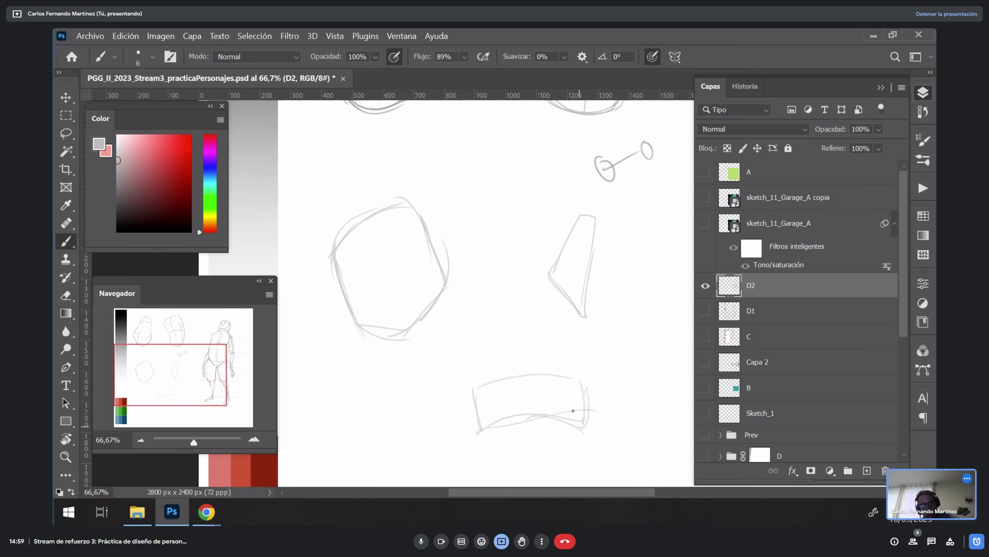
{"action": "left_click_drag", "start_coordinate": [530, 412], "coordinate": [486, 429]}
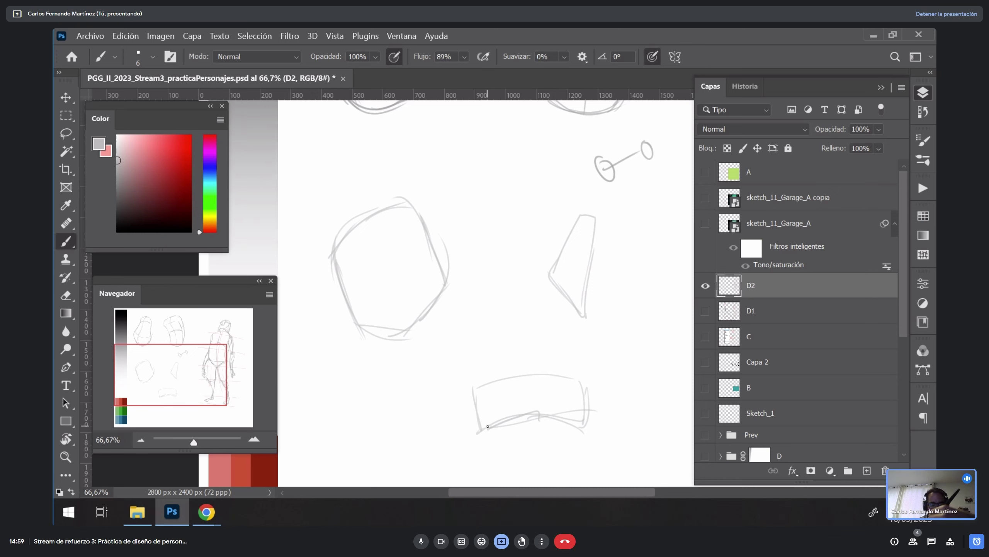
Step: Divide off the thumb base inside the large front-view palm and extend the thumb upward from it
{"action": "left_click_drag", "start_coordinate": [544, 307], "coordinate": [684, 350]}
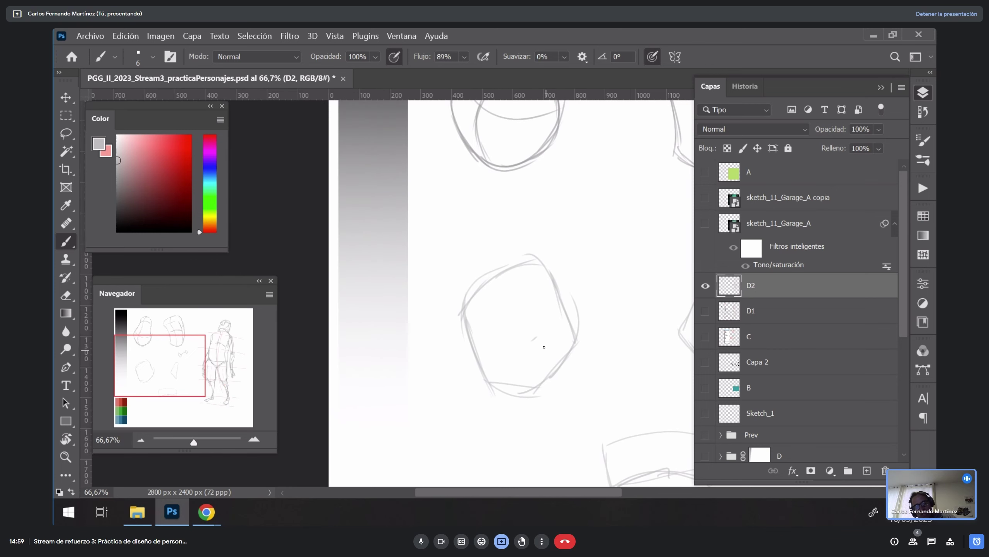
{"action": "left_click_drag", "start_coordinate": [534, 337], "coordinate": [549, 369]}
{"action": "left_click_drag", "start_coordinate": [566, 290], "coordinate": [537, 336]}
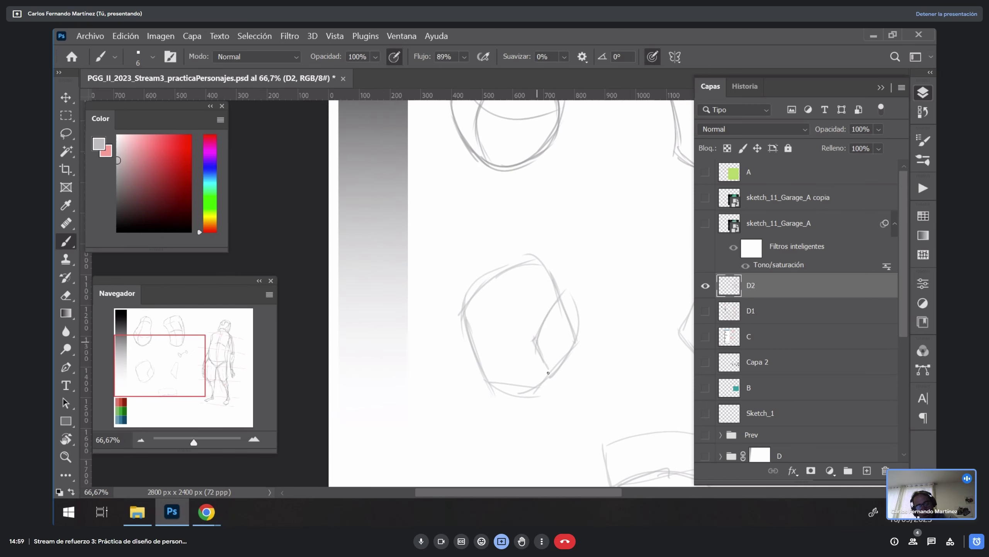
{"action": "mouse_move", "coordinate": [563, 297]}
{"action": "left_mouse_down"}
{"action": "mouse_move", "coordinate": [574, 282]}
{"action": "mouse_move", "coordinate": [581, 341]}
{"action": "mouse_move", "coordinate": [560, 297]}
{"action": "mouse_move", "coordinate": [565, 258]}
{"action": "mouse_move", "coordinate": [580, 303]}
{"action": "mouse_move", "coordinate": [568, 293]}
{"action": "mouse_move", "coordinate": [570, 246]}
{"action": "mouse_move", "coordinate": [587, 232]}
{"action": "mouse_move", "coordinate": [580, 285]}
{"action": "mouse_move", "coordinate": [574, 277]}
{"action": "mouse_move", "coordinate": [581, 256]}
{"action": "mouse_move", "coordinate": [579, 332]}
{"action": "left_mouse_up"}
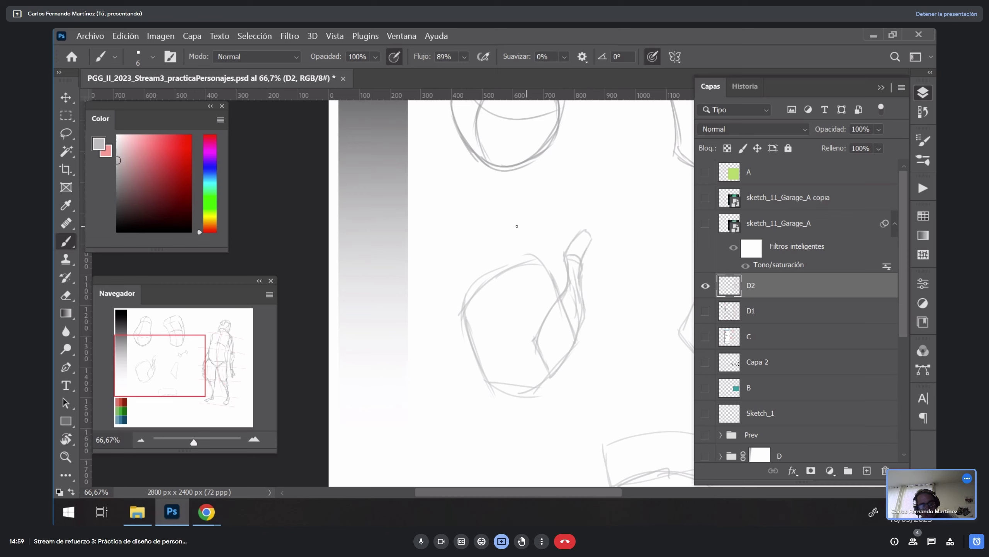
Step: Sketch the four fingers of the large front-view hand, fanning up from the curved upper edge of the palm
{"action": "left_click_drag", "start_coordinate": [521, 265], "coordinate": [521, 223]}
{"action": "mouse_move", "coordinate": [522, 224]}
{"action": "left_mouse_down"}
{"action": "mouse_move", "coordinate": [544, 265]}
{"action": "mouse_move", "coordinate": [508, 179]}
{"action": "left_mouse_up"}
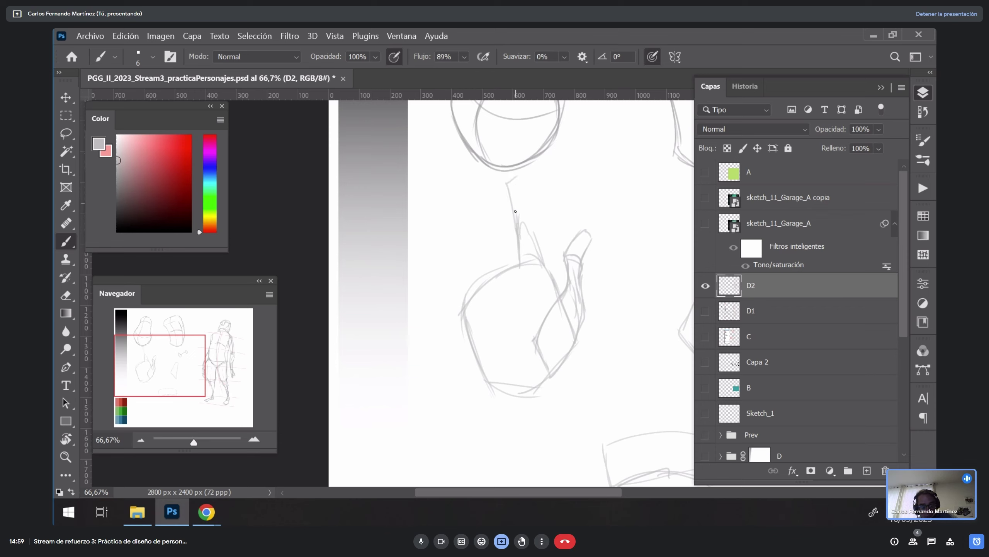
{"action": "mouse_move", "coordinate": [517, 229]}
{"action": "left_mouse_down"}
{"action": "mouse_move", "coordinate": [520, 178]}
{"action": "mouse_move", "coordinate": [541, 249]}
{"action": "left_mouse_up"}
{"action": "left_click_drag", "start_coordinate": [516, 192], "coordinate": [509, 220]}
{"action": "mouse_move", "coordinate": [490, 267]}
{"action": "left_mouse_down"}
{"action": "mouse_move", "coordinate": [489, 251]}
{"action": "mouse_move", "coordinate": [494, 273]}
{"action": "left_mouse_up"}
{"action": "mouse_move", "coordinate": [487, 247]}
{"action": "left_mouse_down"}
{"action": "mouse_move", "coordinate": [491, 226]}
{"action": "mouse_move", "coordinate": [519, 274]}
{"action": "left_mouse_up"}
{"action": "mouse_move", "coordinate": [498, 222]}
{"action": "left_mouse_down"}
{"action": "mouse_move", "coordinate": [518, 265]}
{"action": "mouse_move", "coordinate": [481, 188]}
{"action": "mouse_move", "coordinate": [506, 226]}
{"action": "left_mouse_up"}
{"action": "mouse_move", "coordinate": [502, 221]}
{"action": "left_mouse_down"}
{"action": "mouse_move", "coordinate": [490, 184]}
{"action": "mouse_move", "coordinate": [483, 225]}
{"action": "mouse_move", "coordinate": [499, 270]}
{"action": "mouse_move", "coordinate": [472, 295]}
{"action": "mouse_move", "coordinate": [473, 281]}
{"action": "left_mouse_up"}
{"action": "mouse_move", "coordinate": [477, 286]}
{"action": "left_mouse_down"}
{"action": "mouse_move", "coordinate": [471, 242]}
{"action": "mouse_move", "coordinate": [491, 283]}
{"action": "left_mouse_up"}
{"action": "mouse_move", "coordinate": [490, 241]}
{"action": "left_mouse_down"}
{"action": "mouse_move", "coordinate": [484, 252]}
{"action": "mouse_move", "coordinate": [462, 208]}
{"action": "mouse_move", "coordinate": [472, 203]}
{"action": "mouse_move", "coordinate": [483, 233]}
{"action": "left_mouse_up"}
{"action": "mouse_move", "coordinate": [468, 283]}
{"action": "left_mouse_down"}
{"action": "mouse_move", "coordinate": [462, 308]}
{"action": "mouse_move", "coordinate": [472, 256]}
{"action": "mouse_move", "coordinate": [464, 214]}
{"action": "left_mouse_up"}
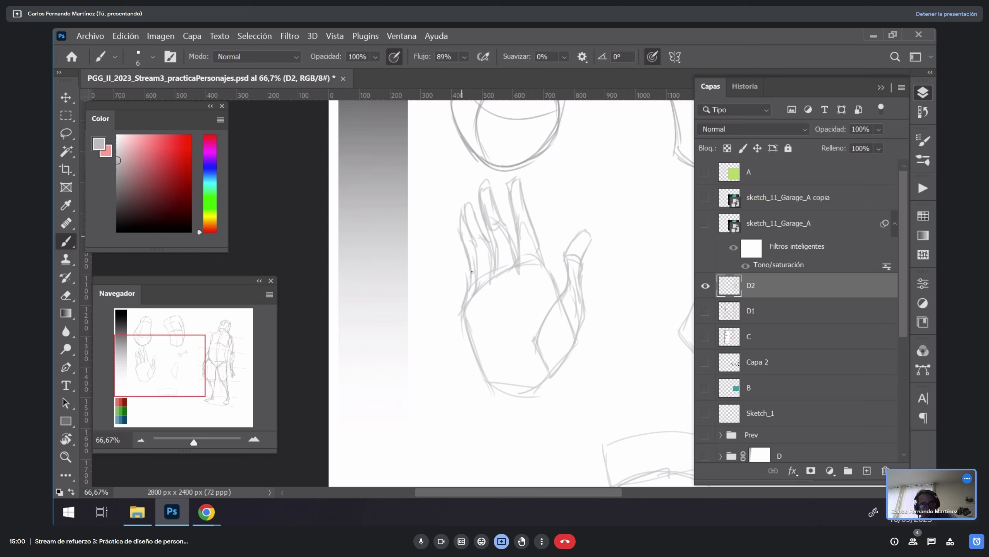
{"action": "left_click_drag", "start_coordinate": [472, 272], "coordinate": [470, 284]}
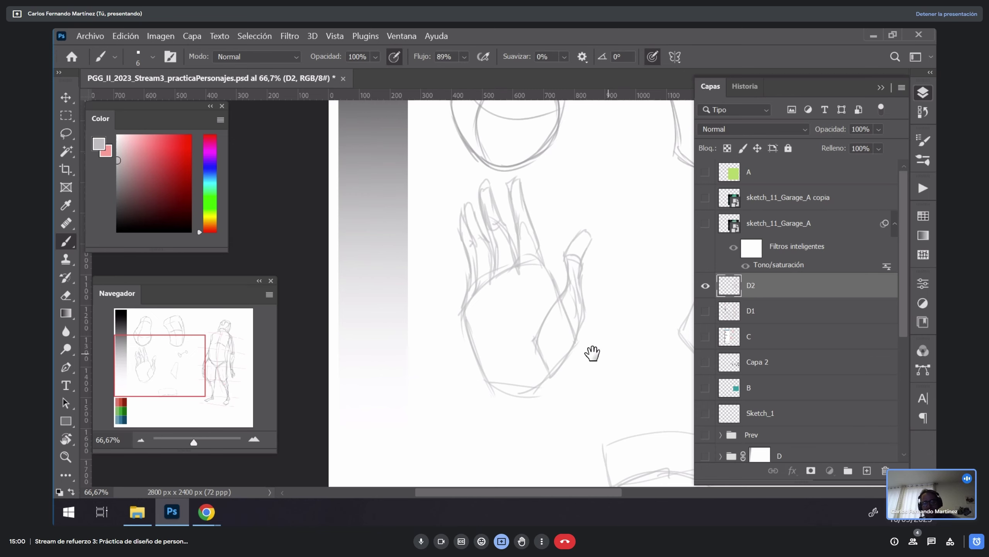
Step: Add the outstretched thumb and the overlapping fingers to the side-view palm wedge
{"action": "left_click_drag", "start_coordinate": [592, 354], "coordinate": [439, 311]}
{"action": "mouse_move", "coordinate": [594, 278]}
{"action": "left_mouse_down"}
{"action": "mouse_move", "coordinate": [638, 237]}
{"action": "mouse_move", "coordinate": [602, 352]}
{"action": "left_mouse_up"}
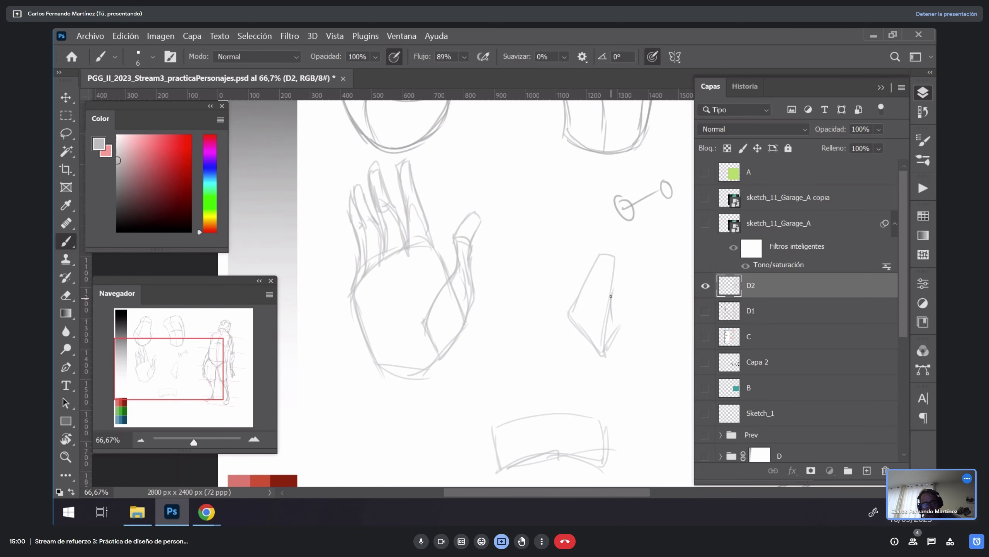
{"action": "mouse_move", "coordinate": [610, 295]}
{"action": "left_mouse_down"}
{"action": "mouse_move", "coordinate": [607, 346]}
{"action": "mouse_move", "coordinate": [641, 311]}
{"action": "mouse_move", "coordinate": [666, 319]}
{"action": "mouse_move", "coordinate": [647, 317]}
{"action": "mouse_move", "coordinate": [618, 272]}
{"action": "mouse_move", "coordinate": [612, 304]}
{"action": "left_mouse_up"}
{"action": "left_click_drag", "start_coordinate": [615, 258], "coordinate": [600, 298]}
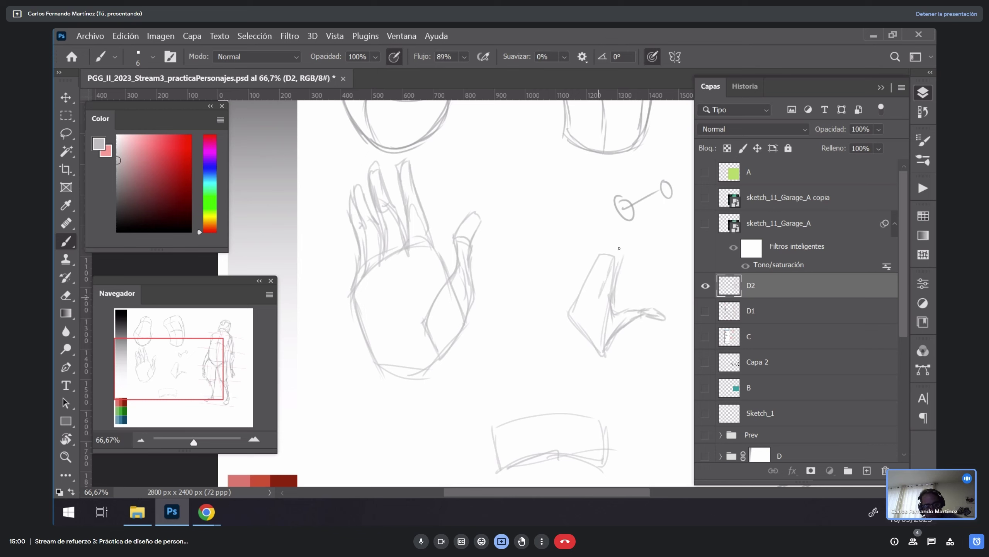
{"action": "left_click_drag", "start_coordinate": [614, 262], "coordinate": [608, 279]}
{"action": "mouse_move", "coordinate": [627, 242]}
{"action": "left_mouse_down"}
{"action": "mouse_move", "coordinate": [614, 288]}
{"action": "mouse_move", "coordinate": [641, 218]}
{"action": "mouse_move", "coordinate": [620, 272]}
{"action": "mouse_move", "coordinate": [628, 257]}
{"action": "mouse_move", "coordinate": [597, 258]}
{"action": "mouse_move", "coordinate": [614, 258]}
{"action": "mouse_move", "coordinate": [602, 256]}
{"action": "mouse_move", "coordinate": [603, 264]}
{"action": "mouse_move", "coordinate": [623, 213]}
{"action": "left_mouse_up"}
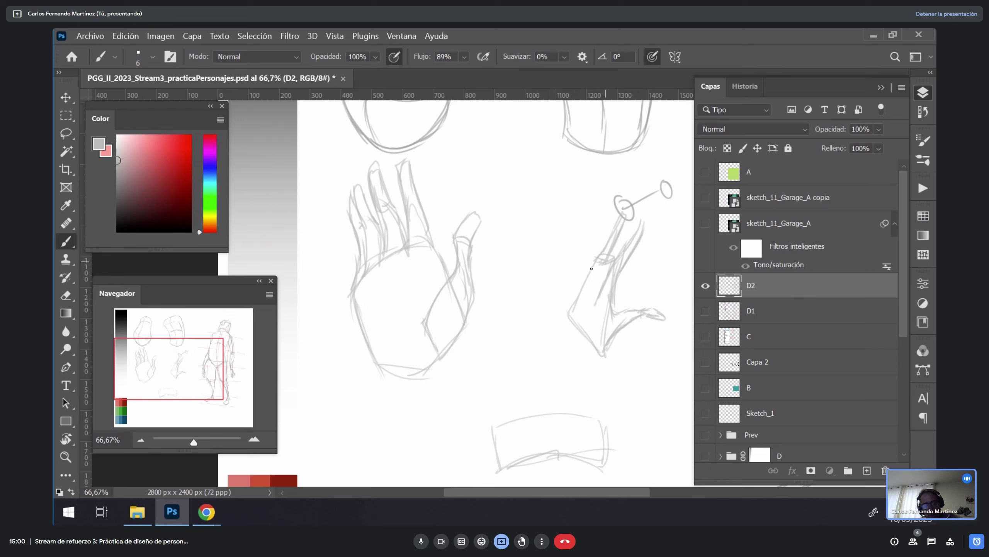
{"action": "mouse_move", "coordinate": [591, 268]}
{"action": "left_mouse_down"}
{"action": "mouse_move", "coordinate": [610, 216]}
{"action": "mouse_move", "coordinate": [564, 327]}
{"action": "mouse_move", "coordinate": [569, 280]}
{"action": "left_mouse_up"}
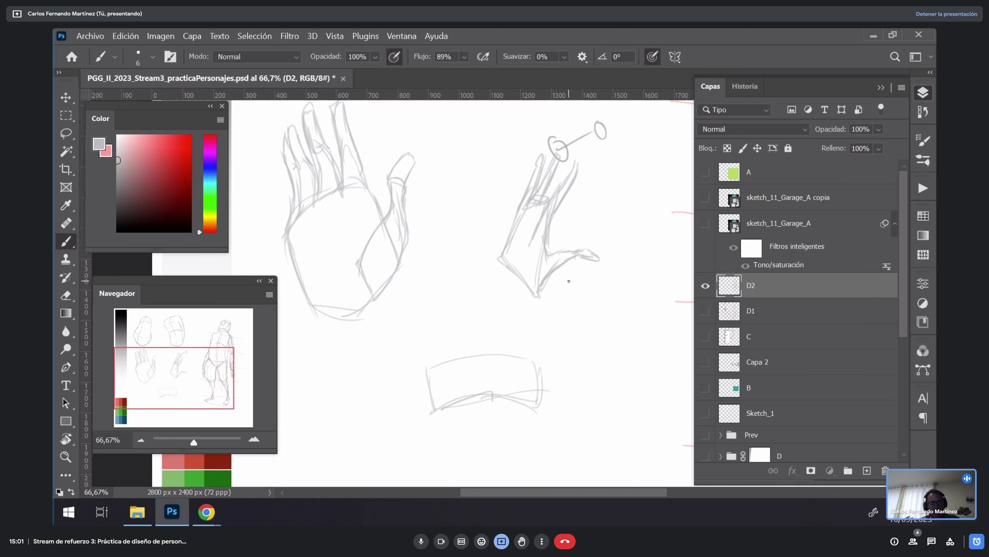
Step: Lasso and delete the diagram of two linked ellipses overlapping the side-view hand, and touch up the hand's fingertips with the Brush
{"action": "key", "text": "l"}
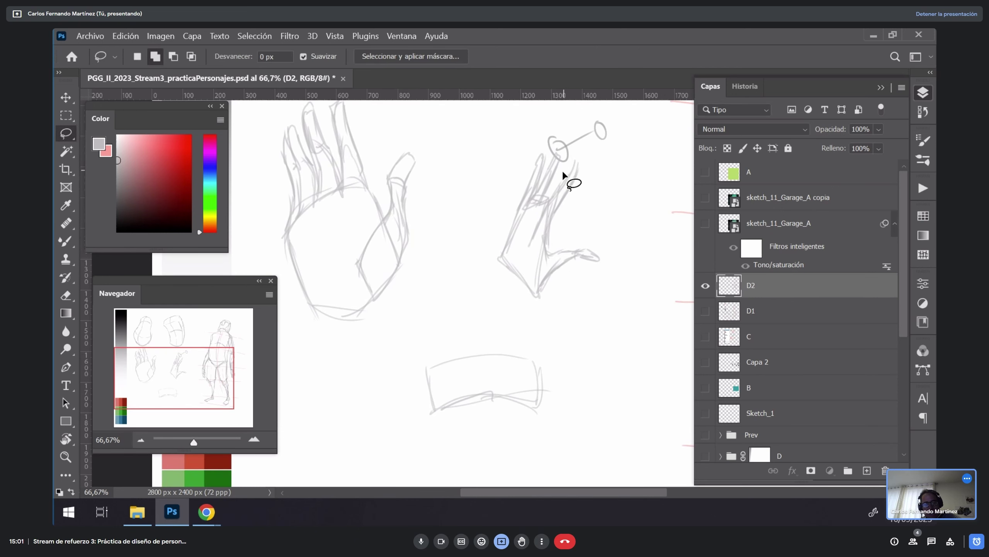
{"action": "mouse_move", "coordinate": [563, 171]}
{"action": "left_mouse_down"}
{"action": "mouse_move", "coordinate": [543, 144]}
{"action": "mouse_move", "coordinate": [635, 141]}
{"action": "mouse_move", "coordinate": [564, 169]}
{"action": "left_mouse_up"}
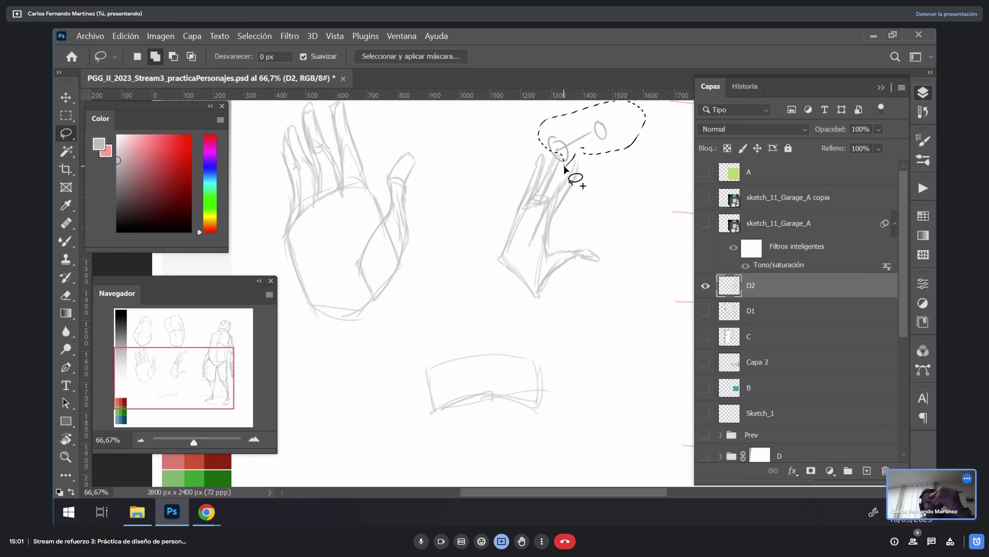
{"action": "key", "text": "Delete"}
{"action": "key", "text": "ctrl+d"}
{"action": "key", "text": "e"}
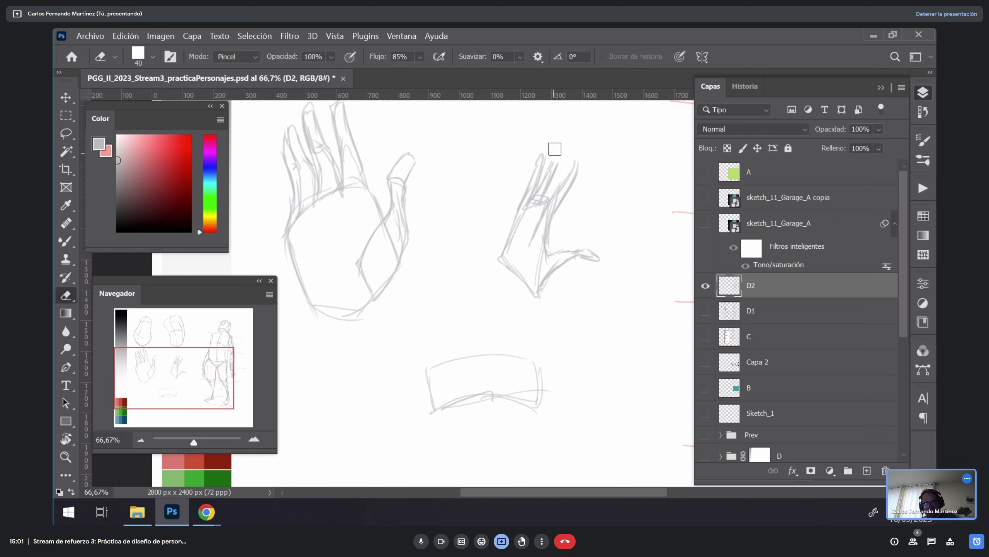
{"action": "key", "text": "b"}
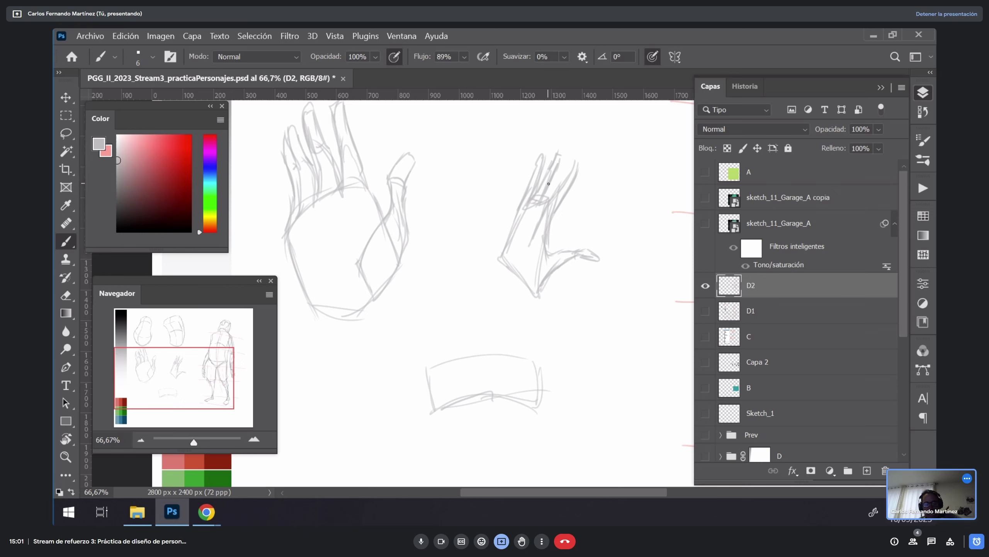
Step: Draw the thumb base, thumb and index finger on the foreshortened palm block
{"action": "left_click_drag", "start_coordinate": [534, 336], "coordinate": [565, 299]}
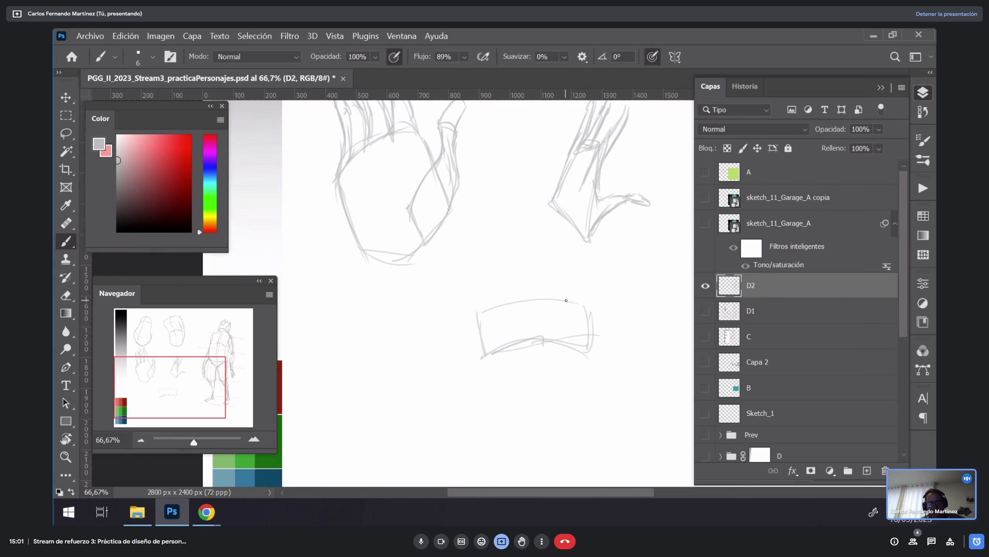
{"action": "left_click_drag", "start_coordinate": [566, 300], "coordinate": [612, 298]}
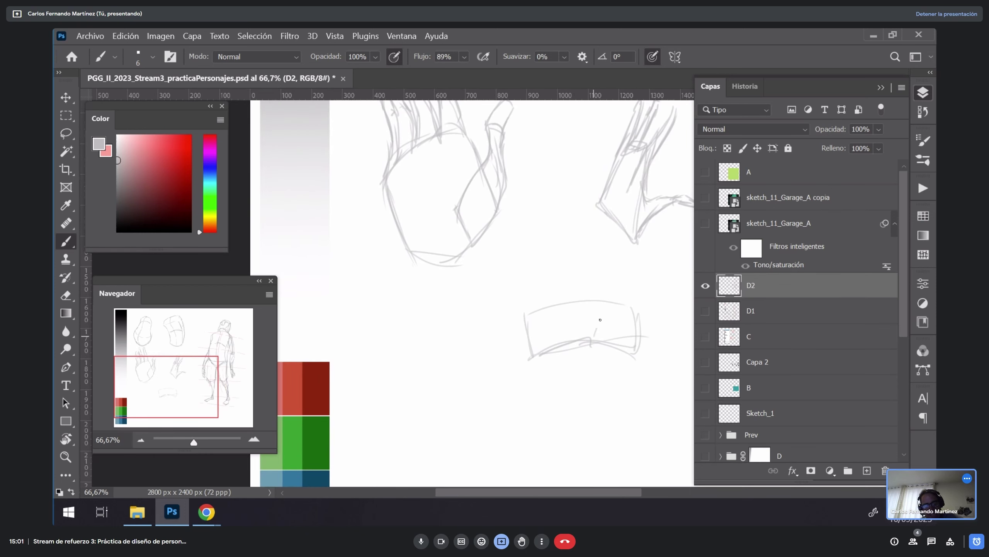
{"action": "mouse_move", "coordinate": [594, 335]}
{"action": "left_mouse_down"}
{"action": "mouse_move", "coordinate": [603, 317]}
{"action": "mouse_move", "coordinate": [635, 310]}
{"action": "left_mouse_up"}
{"action": "mouse_move", "coordinate": [583, 346]}
{"action": "left_mouse_down"}
{"action": "mouse_move", "coordinate": [634, 354]}
{"action": "mouse_move", "coordinate": [655, 281]}
{"action": "left_mouse_up"}
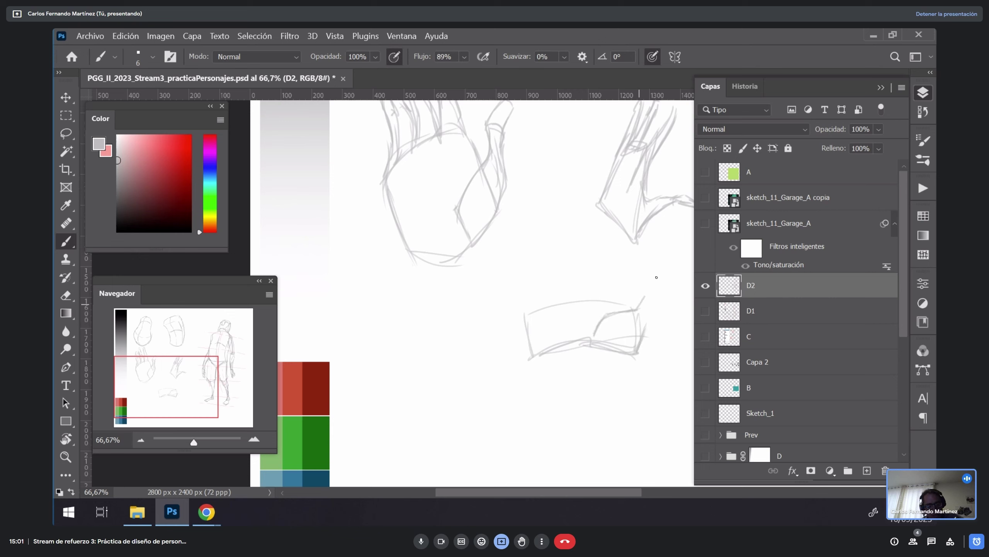
{"action": "mouse_move", "coordinate": [641, 333]}
{"action": "left_mouse_down"}
{"action": "mouse_move", "coordinate": [644, 296]}
{"action": "mouse_move", "coordinate": [670, 280]}
{"action": "mouse_move", "coordinate": [653, 303]}
{"action": "mouse_move", "coordinate": [668, 285]}
{"action": "mouse_move", "coordinate": [623, 282]}
{"action": "mouse_move", "coordinate": [624, 293]}
{"action": "mouse_move", "coordinate": [614, 263]}
{"action": "left_mouse_up"}
{"action": "mouse_move", "coordinate": [620, 269]}
{"action": "left_mouse_down"}
{"action": "mouse_move", "coordinate": [622, 299]}
{"action": "mouse_move", "coordinate": [610, 235]}
{"action": "mouse_move", "coordinate": [620, 249]}
{"action": "mouse_move", "coordinate": [619, 239]}
{"action": "mouse_move", "coordinate": [621, 270]}
{"action": "left_mouse_up"}
{"action": "left_click_drag", "start_coordinate": [610, 251], "coordinate": [615, 265]}
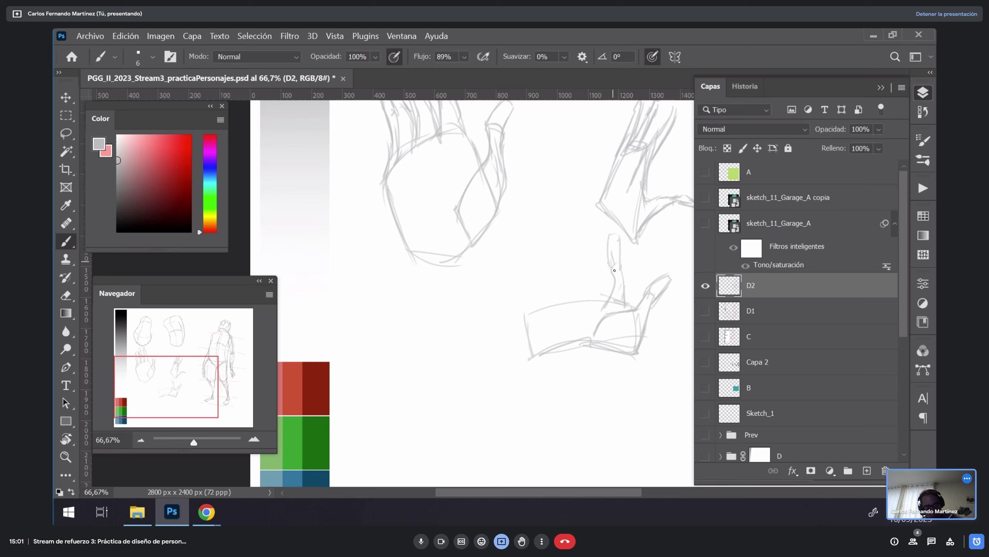
Step: Sketch the remaining three fingers along the upper edge of the foreshortened palm block
{"action": "left_click_drag", "start_coordinate": [571, 302], "coordinate": [585, 277]}
{"action": "mouse_move", "coordinate": [594, 299]}
{"action": "left_mouse_down"}
{"action": "mouse_move", "coordinate": [589, 281]}
{"action": "mouse_move", "coordinate": [583, 260]}
{"action": "mouse_move", "coordinate": [574, 296]}
{"action": "mouse_move", "coordinate": [578, 230]}
{"action": "mouse_move", "coordinate": [589, 284]}
{"action": "left_mouse_up"}
{"action": "left_click_drag", "start_coordinate": [586, 247], "coordinate": [581, 233]}
{"action": "mouse_move", "coordinate": [576, 299]}
{"action": "left_mouse_down"}
{"action": "mouse_move", "coordinate": [550, 283]}
{"action": "mouse_move", "coordinate": [545, 300]}
{"action": "mouse_move", "coordinate": [520, 304]}
{"action": "mouse_move", "coordinate": [536, 253]}
{"action": "mouse_move", "coordinate": [552, 285]}
{"action": "mouse_move", "coordinate": [542, 265]}
{"action": "mouse_move", "coordinate": [545, 288]}
{"action": "mouse_move", "coordinate": [529, 255]}
{"action": "mouse_move", "coordinate": [531, 301]}
{"action": "mouse_move", "coordinate": [518, 306]}
{"action": "mouse_move", "coordinate": [522, 273]}
{"action": "mouse_move", "coordinate": [536, 308]}
{"action": "left_mouse_up"}
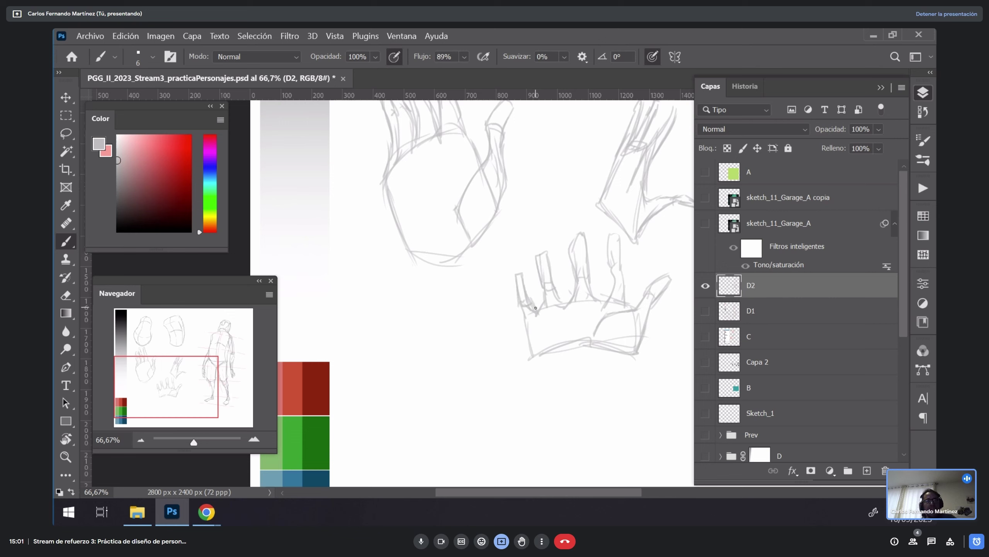
{"action": "scroll", "coordinate": [536, 308], "scroll_direction": "down", "scroll_amount": 1}
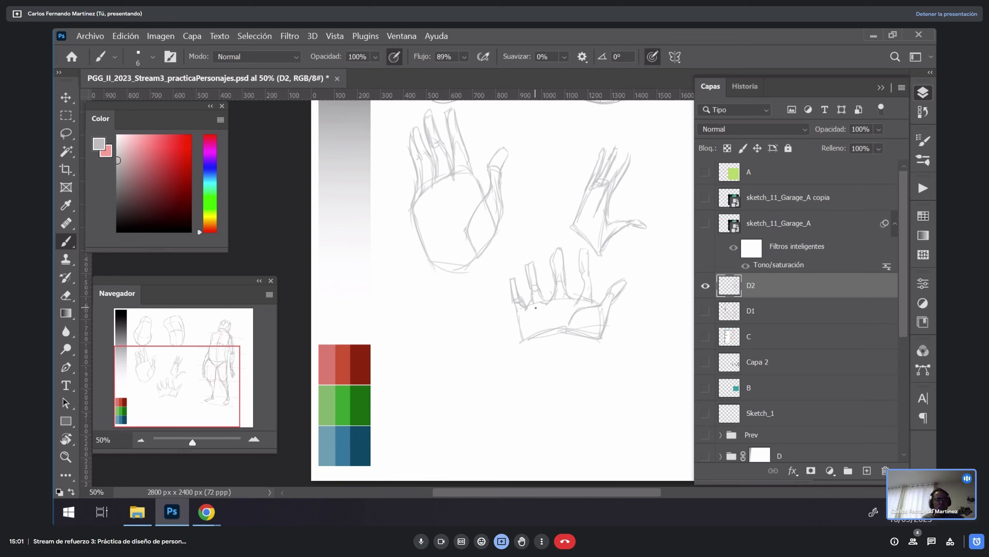
Step: Hide layer D2 and add a new layer named D3 above it
{"action": "left_click", "coordinate": [974, 543]}
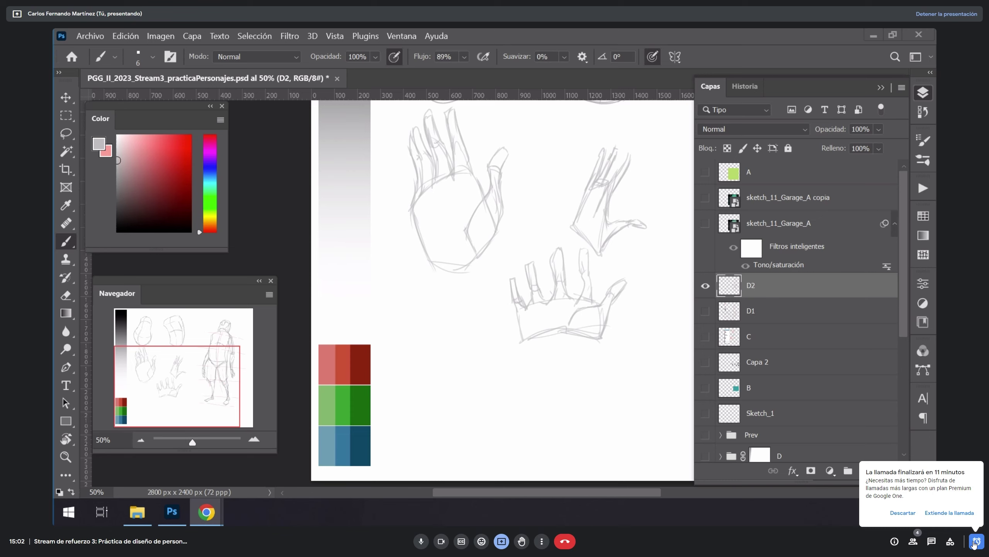
{"action": "left_click_drag", "start_coordinate": [615, 237], "coordinate": [557, 335]}
{"action": "left_click", "coordinate": [706, 286]}
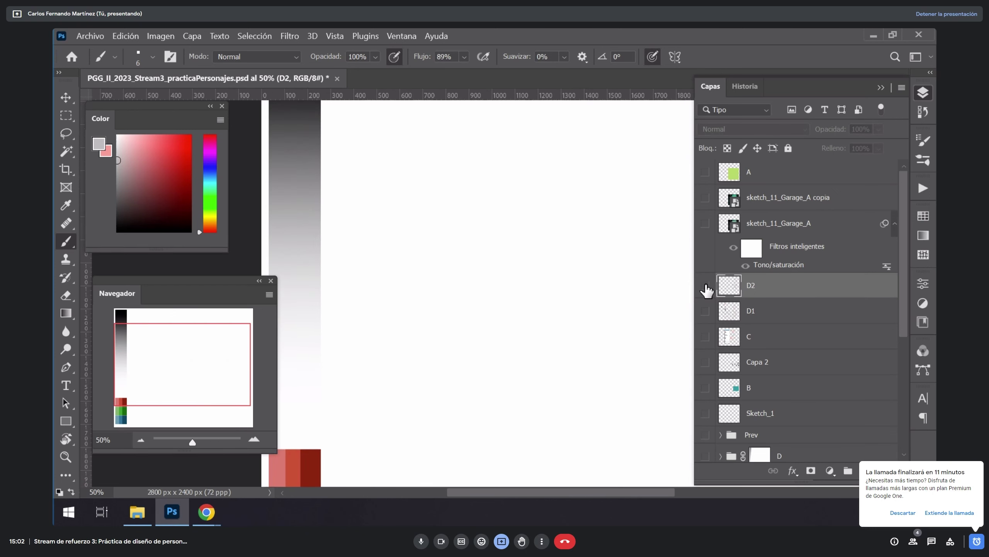
{"action": "left_click", "coordinate": [867, 470]}
{"action": "double_click", "coordinate": [760, 284]}
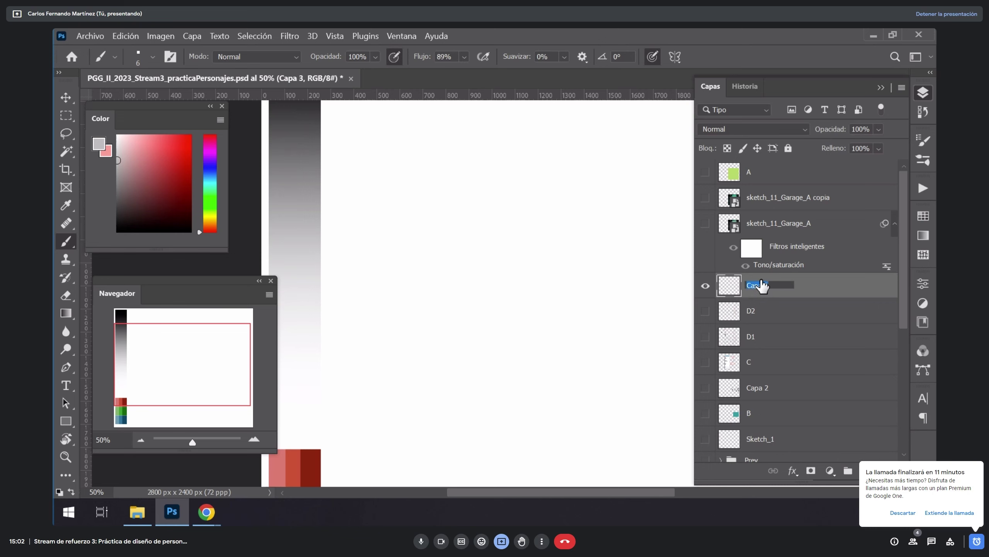
{"action": "type", "text": "D3"}
{"action": "key", "text": "Return"}
Step: Draw a tall rounded oval near the upper left of the canvas on layer D3 with the Brush
{"action": "left_click_drag", "start_coordinate": [514, 238], "coordinate": [601, 327]}
{"action": "key", "text": "z"}
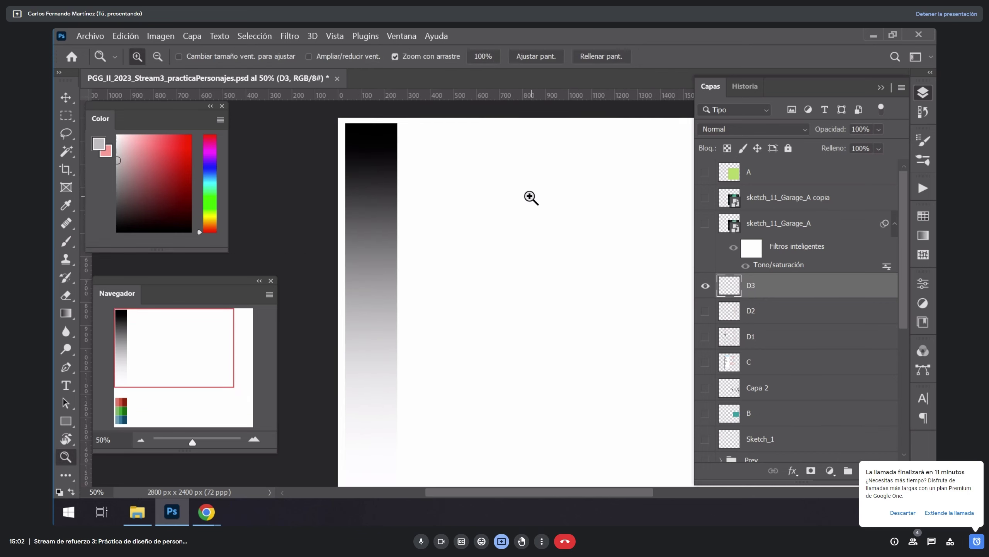
{"action": "left_click", "coordinate": [531, 197]}
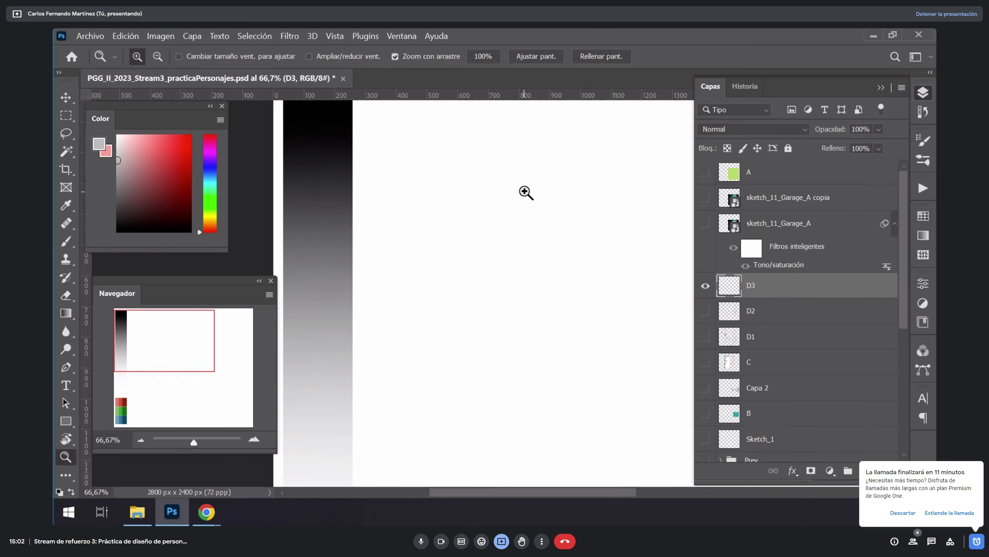
{"action": "left_click", "coordinate": [892, 512]}
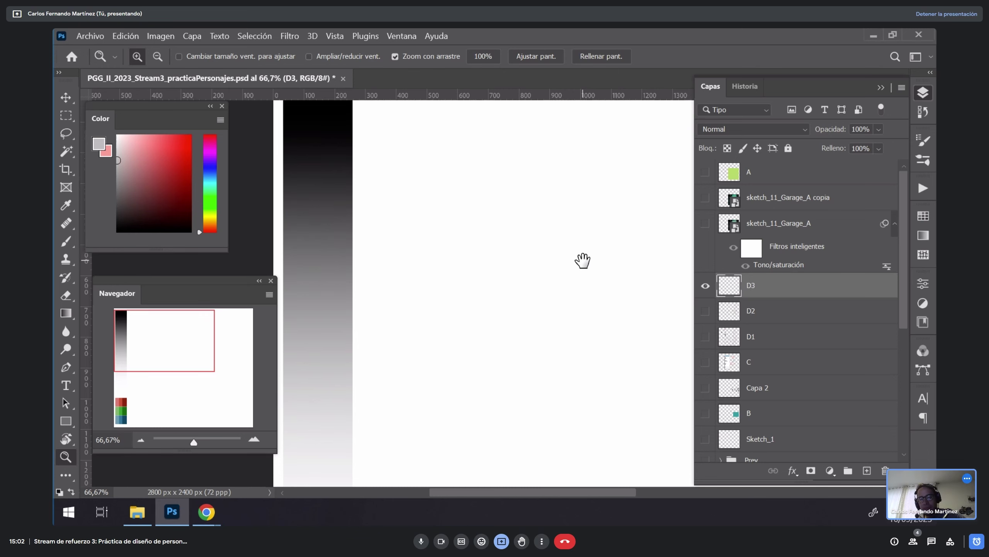
{"action": "left_click_drag", "start_coordinate": [619, 236], "coordinate": [611, 274]}
{"action": "key", "text": "b"}
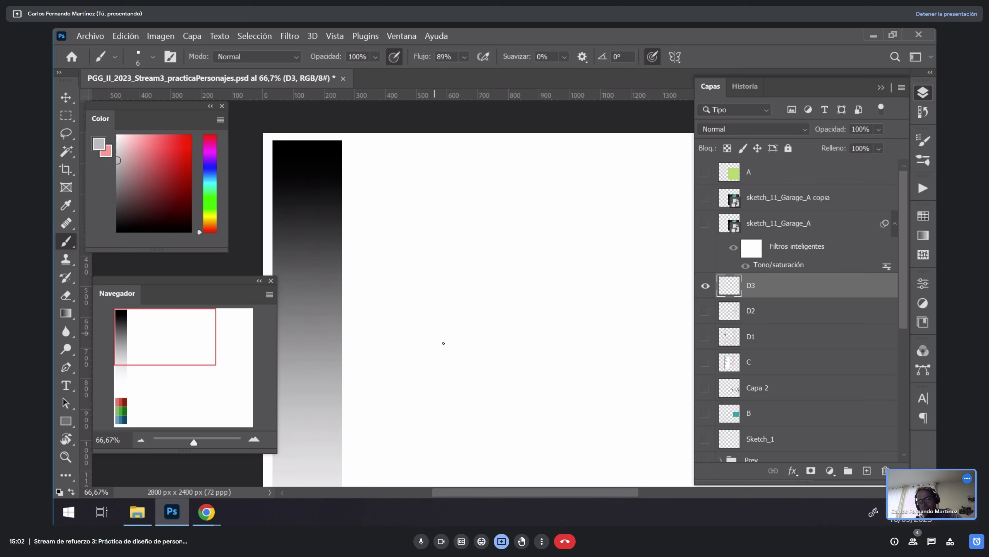
{"action": "mouse_move", "coordinate": [444, 343]}
{"action": "left_mouse_down"}
{"action": "mouse_move", "coordinate": [413, 302]}
{"action": "mouse_move", "coordinate": [413, 232]}
{"action": "mouse_move", "coordinate": [478, 195]}
{"action": "mouse_move", "coordinate": [507, 221]}
{"action": "mouse_move", "coordinate": [514, 245]}
{"action": "mouse_move", "coordinate": [512, 330]}
{"action": "left_mouse_up"}
{"action": "mouse_move", "coordinate": [416, 317]}
{"action": "left_mouse_down"}
{"action": "mouse_move", "coordinate": [454, 353]}
{"action": "mouse_move", "coordinate": [442, 338]}
{"action": "mouse_move", "coordinate": [504, 325]}
{"action": "mouse_move", "coordinate": [492, 341]}
{"action": "mouse_move", "coordinate": [513, 319]}
{"action": "left_mouse_up"}
Step: Draw an oval tapering to a pointed base beside the tall oval, and a wide flattened shape below it
{"action": "left_click_drag", "start_coordinate": [608, 301], "coordinate": [506, 289]}
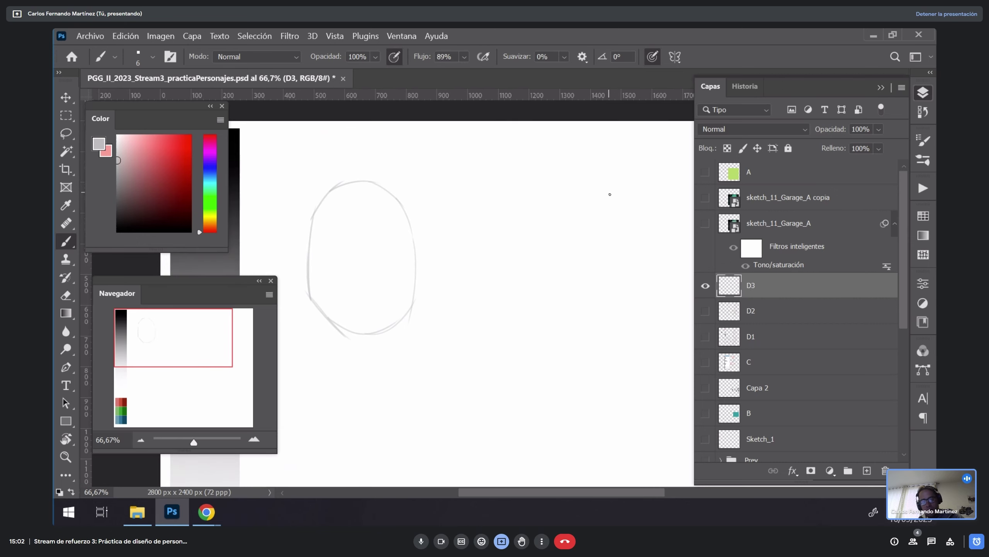
{"action": "mouse_move", "coordinate": [611, 229]}
{"action": "left_mouse_down"}
{"action": "mouse_move", "coordinate": [608, 189]}
{"action": "mouse_move", "coordinate": [544, 186]}
{"action": "mouse_move", "coordinate": [587, 185]}
{"action": "mouse_move", "coordinate": [543, 191]}
{"action": "mouse_move", "coordinate": [533, 255]}
{"action": "mouse_move", "coordinate": [552, 307]}
{"action": "mouse_move", "coordinate": [530, 258]}
{"action": "mouse_move", "coordinate": [587, 310]}
{"action": "mouse_move", "coordinate": [566, 302]}
{"action": "mouse_move", "coordinate": [596, 309]}
{"action": "mouse_move", "coordinate": [624, 241]}
{"action": "mouse_move", "coordinate": [610, 179]}
{"action": "left_mouse_up"}
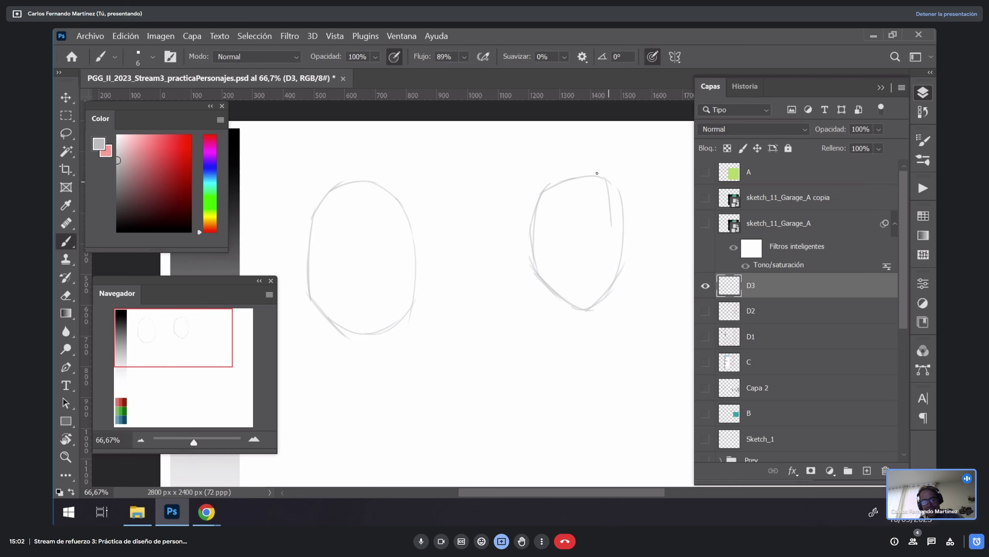
{"action": "left_click_drag", "start_coordinate": [576, 294], "coordinate": [553, 203]}
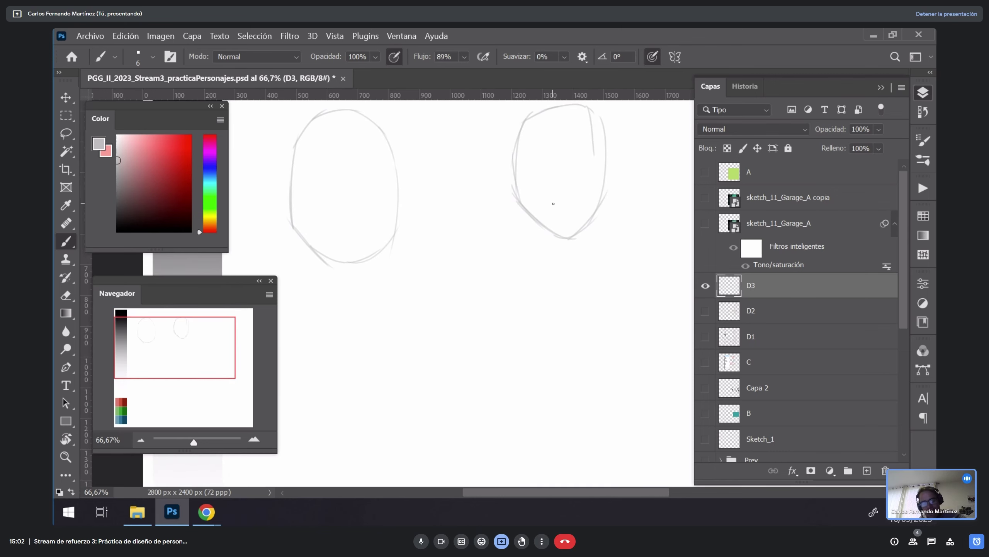
{"action": "mouse_move", "coordinate": [539, 393]}
{"action": "left_mouse_down"}
{"action": "mouse_move", "coordinate": [487, 335]}
{"action": "mouse_move", "coordinate": [497, 318]}
{"action": "mouse_move", "coordinate": [608, 308]}
{"action": "mouse_move", "coordinate": [619, 344]}
{"action": "left_mouse_up"}
{"action": "mouse_move", "coordinate": [486, 369]}
{"action": "left_mouse_down"}
{"action": "mouse_move", "coordinate": [598, 385]}
{"action": "mouse_move", "coordinate": [629, 364]}
{"action": "mouse_move", "coordinate": [622, 373]}
{"action": "mouse_move", "coordinate": [628, 331]}
{"action": "left_mouse_up"}
{"action": "left_click_drag", "start_coordinate": [485, 342], "coordinate": [613, 291]}
Step: Draw a rounded triangular shape with a broad base below the tall oval
{"action": "left_click_drag", "start_coordinate": [565, 380], "coordinate": [448, 392]}
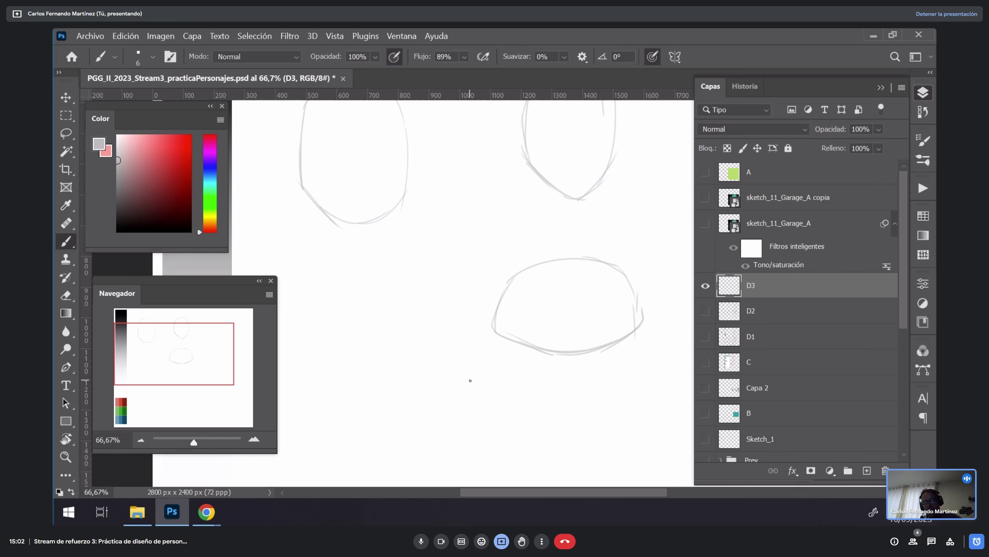
{"action": "left_click_drag", "start_coordinate": [458, 293], "coordinate": [535, 283]}
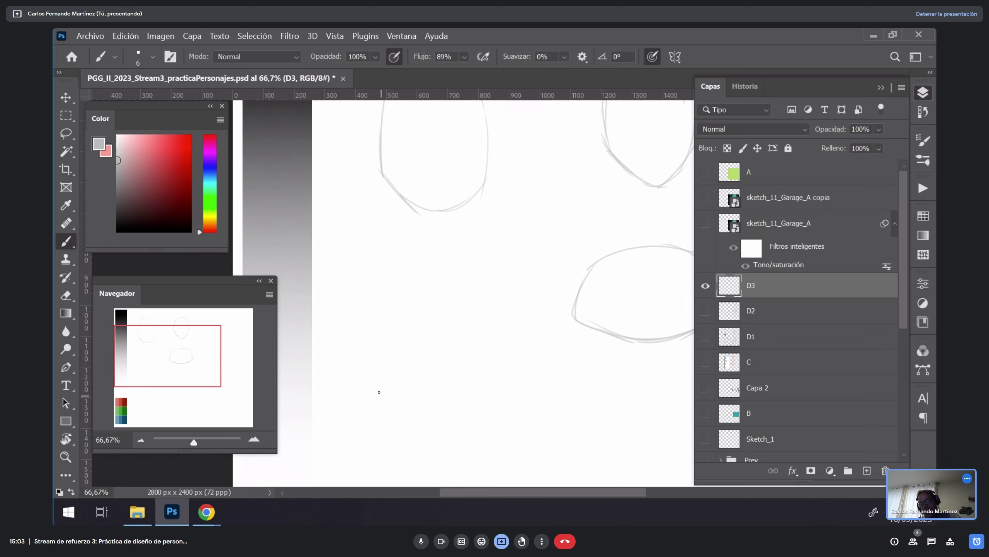
{"action": "mouse_move", "coordinate": [403, 294]}
{"action": "left_mouse_down"}
{"action": "mouse_move", "coordinate": [356, 382]}
{"action": "mouse_move", "coordinate": [400, 417]}
{"action": "mouse_move", "coordinate": [478, 402]}
{"action": "left_mouse_up"}
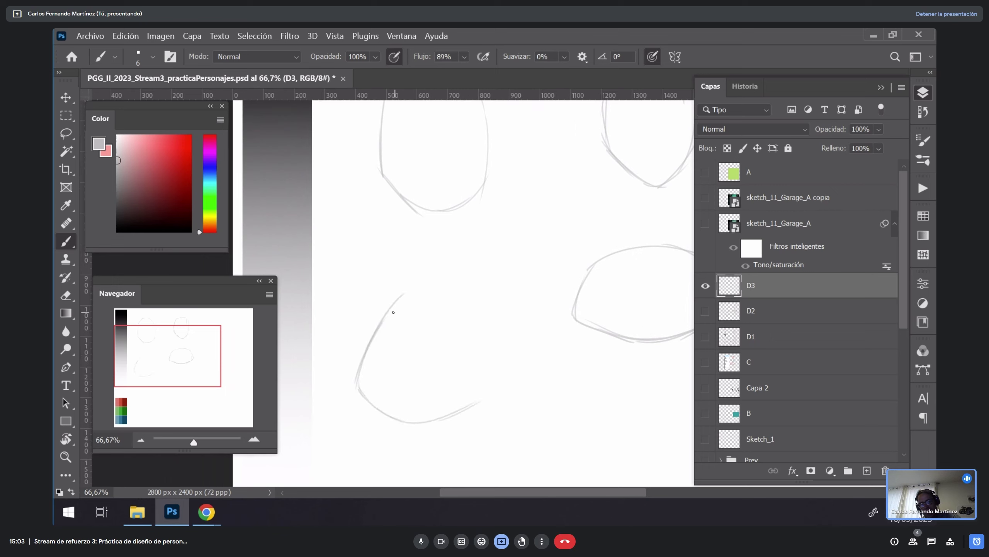
{"action": "mouse_move", "coordinate": [393, 312]}
{"action": "left_mouse_down"}
{"action": "mouse_move", "coordinate": [430, 285]}
{"action": "mouse_move", "coordinate": [465, 297]}
{"action": "mouse_move", "coordinate": [488, 389]}
{"action": "left_mouse_up"}
{"action": "mouse_move", "coordinate": [475, 325]}
{"action": "left_mouse_down"}
{"action": "mouse_move", "coordinate": [487, 382]}
{"action": "mouse_move", "coordinate": [464, 407]}
{"action": "left_mouse_up"}
Step: Handwrite the label ESTRUCTURA(S) below the wide flattened shape in a darker gray
{"action": "key", "text": "space"}
{"action": "mouse_move", "coordinate": [573, 239]}
{"action": "left_mouse_down"}
{"action": "mouse_move", "coordinate": [468, 232]}
{"action": "mouse_move", "coordinate": [464, 224]}
{"action": "left_mouse_up"}
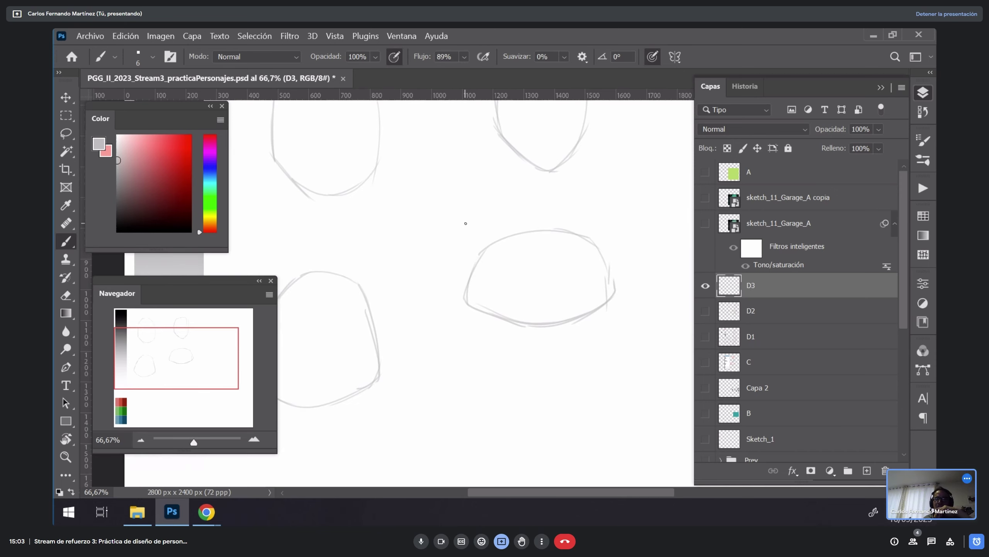
{"action": "key", "text": "space"}
{"action": "mouse_move", "coordinate": [587, 392]}
{"action": "left_mouse_down"}
{"action": "mouse_move", "coordinate": [576, 352]}
{"action": "mouse_move", "coordinate": [586, 336]}
{"action": "mouse_move", "coordinate": [560, 359]}
{"action": "left_mouse_up"}
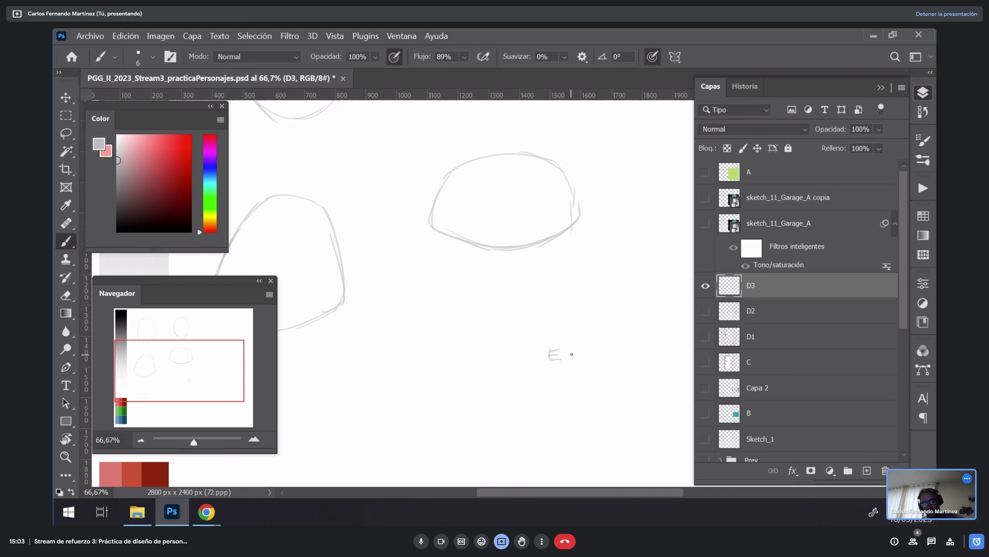
{"action": "left_click", "coordinate": [118, 187]}
{"action": "left_click_drag", "start_coordinate": [550, 353], "coordinate": [561, 364]}
{"action": "mouse_move", "coordinate": [572, 350]}
{"action": "left_mouse_down"}
{"action": "mouse_move", "coordinate": [584, 349]}
{"action": "mouse_move", "coordinate": [579, 362]}
{"action": "left_mouse_up"}
{"action": "left_click_drag", "start_coordinate": [585, 350], "coordinate": [593, 362]}
{"action": "mouse_move", "coordinate": [595, 352]}
{"action": "left_mouse_down"}
{"action": "mouse_move", "coordinate": [606, 361]}
{"action": "mouse_move", "coordinate": [627, 350]}
{"action": "left_mouse_up"}
{"action": "mouse_move", "coordinate": [626, 362]}
{"action": "left_mouse_down"}
{"action": "mouse_move", "coordinate": [627, 352]}
{"action": "mouse_move", "coordinate": [641, 363]}
{"action": "left_mouse_up"}
{"action": "left_click_drag", "start_coordinate": [649, 346], "coordinate": [651, 365]}
{"action": "left_click_drag", "start_coordinate": [657, 348], "coordinate": [658, 368]}
Step: Handwrite the label SUB-ESTRUCTURA(S) directly beneath the first label
{"action": "mouse_move", "coordinate": [555, 380]}
{"action": "left_mouse_down"}
{"action": "mouse_move", "coordinate": [549, 393]}
{"action": "mouse_move", "coordinate": [565, 383]}
{"action": "mouse_move", "coordinate": [567, 392]}
{"action": "left_mouse_up"}
{"action": "left_click_drag", "start_coordinate": [571, 381], "coordinate": [573, 395]}
{"action": "mouse_move", "coordinate": [579, 387]}
{"action": "left_mouse_down"}
{"action": "mouse_move", "coordinate": [595, 395]}
{"action": "mouse_move", "coordinate": [614, 381]}
{"action": "left_mouse_up"}
{"action": "left_click_drag", "start_coordinate": [609, 382], "coordinate": [615, 393]}
{"action": "mouse_move", "coordinate": [615, 382]}
{"action": "left_mouse_down"}
{"action": "mouse_move", "coordinate": [621, 393]}
{"action": "mouse_move", "coordinate": [628, 384]}
{"action": "left_mouse_up"}
{"action": "mouse_move", "coordinate": [632, 386]}
{"action": "left_mouse_down"}
{"action": "mouse_move", "coordinate": [644, 381]}
{"action": "mouse_move", "coordinate": [638, 394]}
{"action": "left_mouse_up"}
{"action": "left_click_drag", "start_coordinate": [645, 383], "coordinate": [652, 393]}
{"action": "mouse_move", "coordinate": [653, 384]}
{"action": "left_mouse_down"}
{"action": "mouse_move", "coordinate": [658, 393]}
{"action": "mouse_move", "coordinate": [662, 382]}
{"action": "left_mouse_up"}
{"action": "left_click_drag", "start_coordinate": [662, 382], "coordinate": [683, 402]}
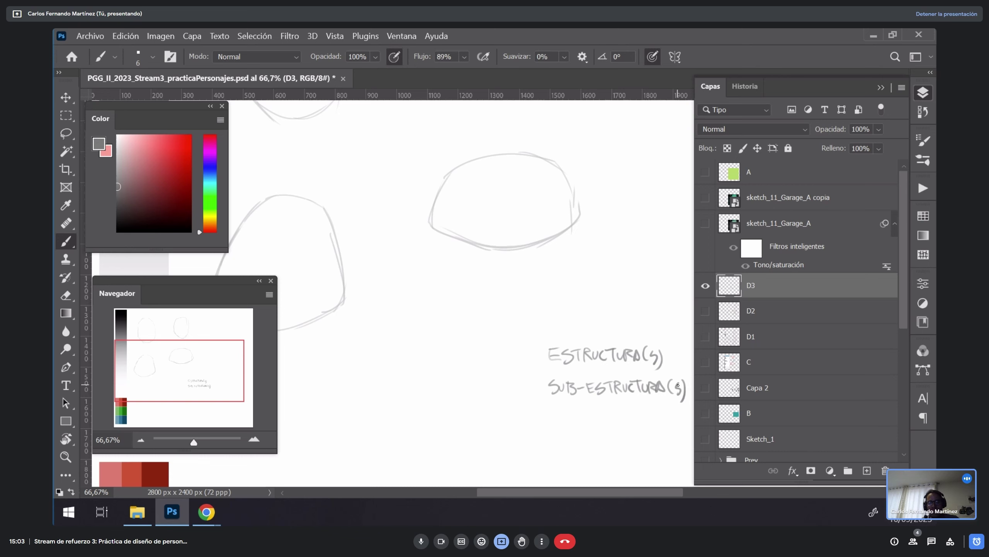
Step: Draw an oval with a vertical axis and two horizontal guidelines beside the labels, and mark its edge with an X
{"action": "key", "text": "space"}
{"action": "left_click_drag", "start_coordinate": [535, 326], "coordinate": [461, 353]}
{"action": "left_click_drag", "start_coordinate": [512, 374], "coordinate": [609, 300]}
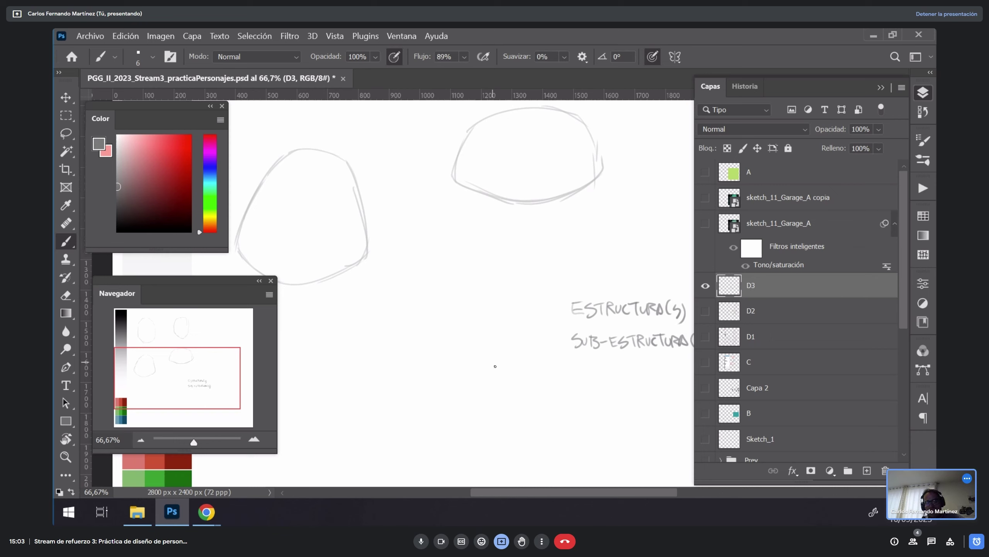
{"action": "mouse_move", "coordinate": [426, 378]}
{"action": "left_mouse_down"}
{"action": "mouse_move", "coordinate": [510, 312]}
{"action": "mouse_move", "coordinate": [426, 374]}
{"action": "left_mouse_up"}
{"action": "left_click_drag", "start_coordinate": [483, 264], "coordinate": [488, 480]}
{"action": "left_click_drag", "start_coordinate": [424, 343], "coordinate": [524, 331]}
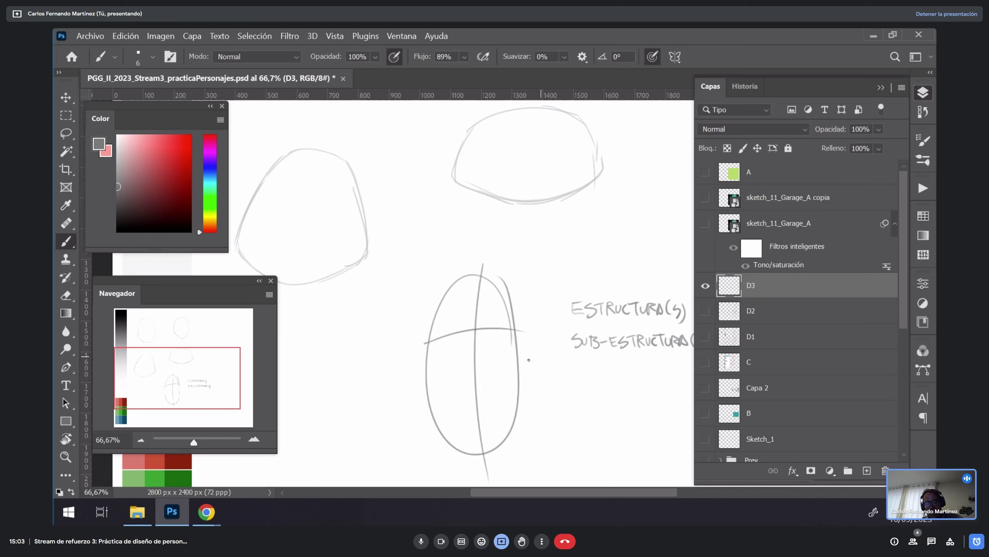
{"action": "left_click_drag", "start_coordinate": [424, 416], "coordinate": [517, 395]}
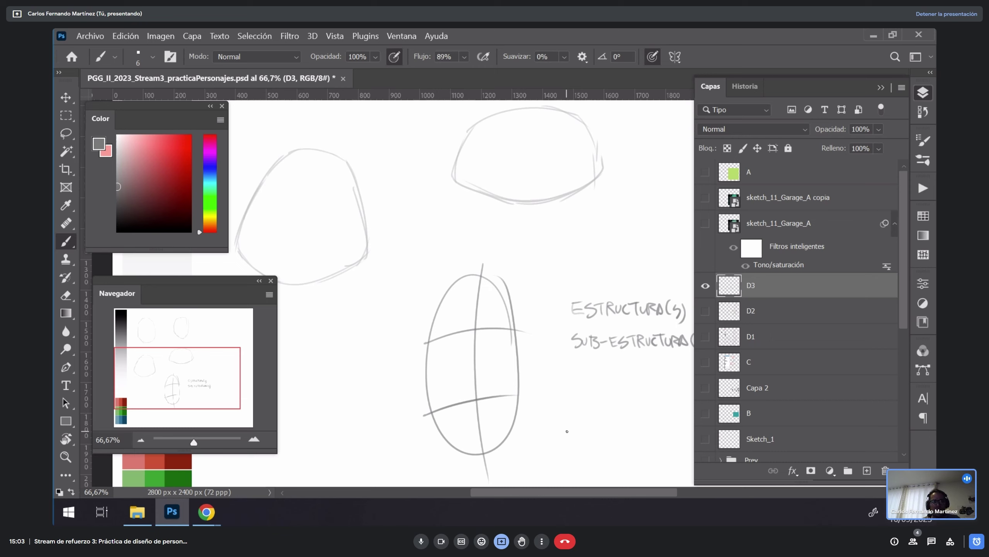
{"action": "left_click_drag", "start_coordinate": [496, 349], "coordinate": [533, 386]}
{"action": "mouse_move", "coordinate": [538, 339]}
{"action": "left_mouse_down"}
{"action": "mouse_move", "coordinate": [505, 386]}
{"action": "mouse_move", "coordinate": [539, 337]}
{"action": "left_mouse_up"}
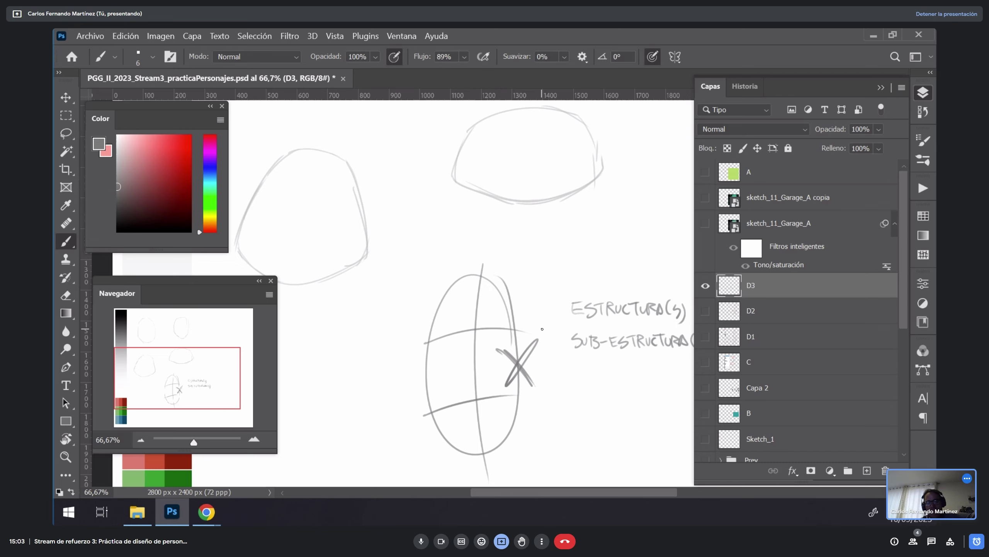
Step: Add a small upright oval inside the right edge of the rounded triangular shape and another inside the tall oval's left edge
{"action": "mouse_move", "coordinate": [551, 144]}
{"action": "left_mouse_down"}
{"action": "mouse_move", "coordinate": [519, 353]}
{"action": "mouse_move", "coordinate": [614, 294]}
{"action": "mouse_move", "coordinate": [649, 210]}
{"action": "mouse_move", "coordinate": [612, 400]}
{"action": "mouse_move", "coordinate": [641, 388]}
{"action": "mouse_move", "coordinate": [585, 225]}
{"action": "mouse_move", "coordinate": [623, 333]}
{"action": "left_mouse_up"}
{"action": "mouse_move", "coordinate": [557, 464]}
{"action": "left_mouse_down"}
{"action": "mouse_move", "coordinate": [614, 353]}
{"action": "mouse_move", "coordinate": [607, 335]}
{"action": "left_mouse_up"}
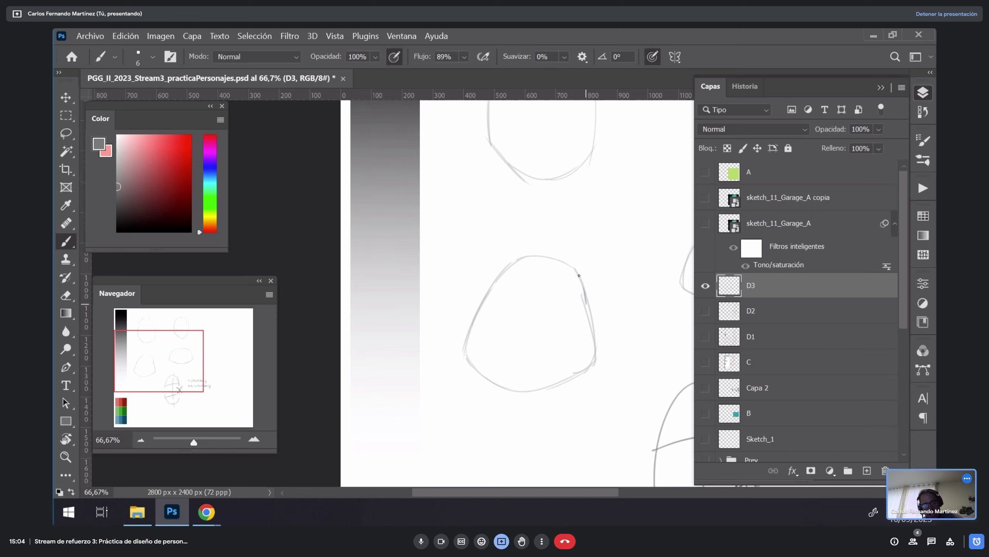
{"action": "mouse_move", "coordinate": [579, 278]}
{"action": "left_mouse_down"}
{"action": "mouse_move", "coordinate": [588, 307]}
{"action": "mouse_move", "coordinate": [564, 337]}
{"action": "mouse_move", "coordinate": [590, 316]}
{"action": "mouse_move", "coordinate": [589, 331]}
{"action": "left_mouse_up"}
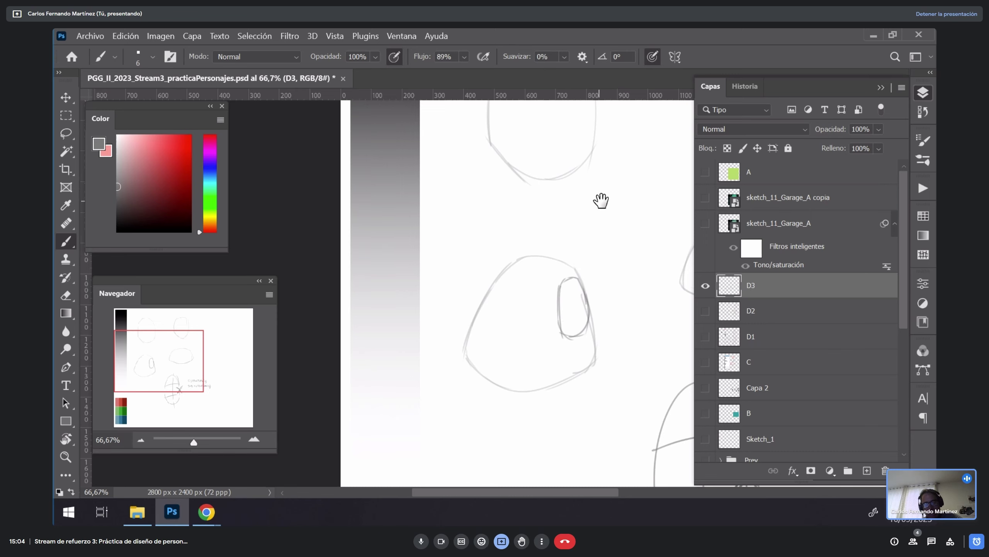
{"action": "left_click_drag", "start_coordinate": [601, 199], "coordinate": [603, 338]}
{"action": "mouse_move", "coordinate": [495, 234]}
{"action": "left_mouse_down"}
{"action": "mouse_move", "coordinate": [493, 210]}
{"action": "mouse_move", "coordinate": [509, 172]}
{"action": "mouse_move", "coordinate": [524, 246]}
{"action": "left_mouse_up"}
{"action": "mouse_move", "coordinate": [491, 208]}
{"action": "left_mouse_down"}
{"action": "mouse_move", "coordinate": [516, 243]}
{"action": "mouse_move", "coordinate": [528, 226]}
{"action": "mouse_move", "coordinate": [515, 251]}
{"action": "left_mouse_up"}
Step: Erase the stray line inside the pointed oval and add a small tilted oval at its upper left edge
{"action": "mouse_move", "coordinate": [501, 180]}
{"action": "left_mouse_down"}
{"action": "mouse_move", "coordinate": [475, 257]}
{"action": "mouse_move", "coordinate": [415, 283]}
{"action": "left_mouse_up"}
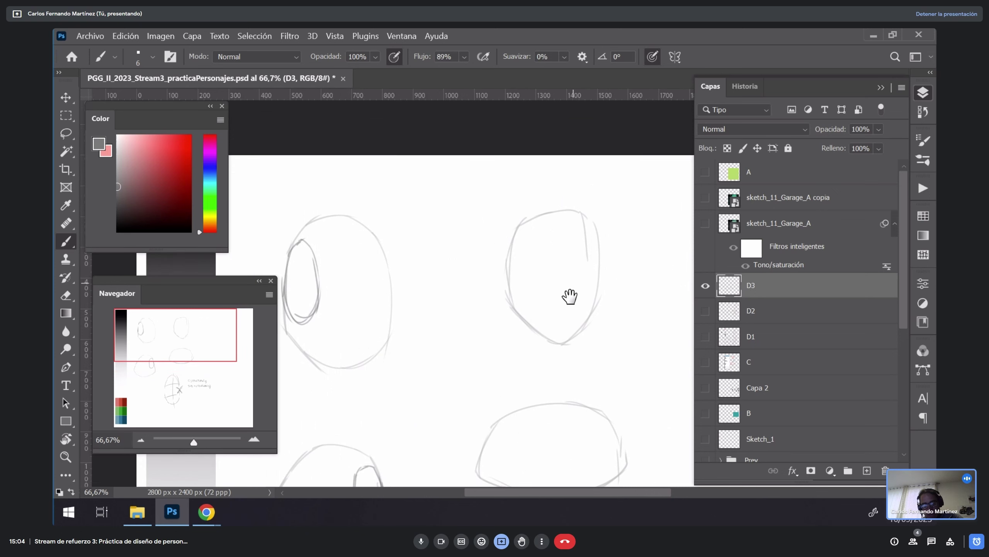
{"action": "mouse_move", "coordinate": [570, 294]}
{"action": "left_mouse_down"}
{"action": "mouse_move", "coordinate": [612, 280]}
{"action": "mouse_move", "coordinate": [616, 259]}
{"action": "left_mouse_up"}
{"action": "key", "text": "e"}
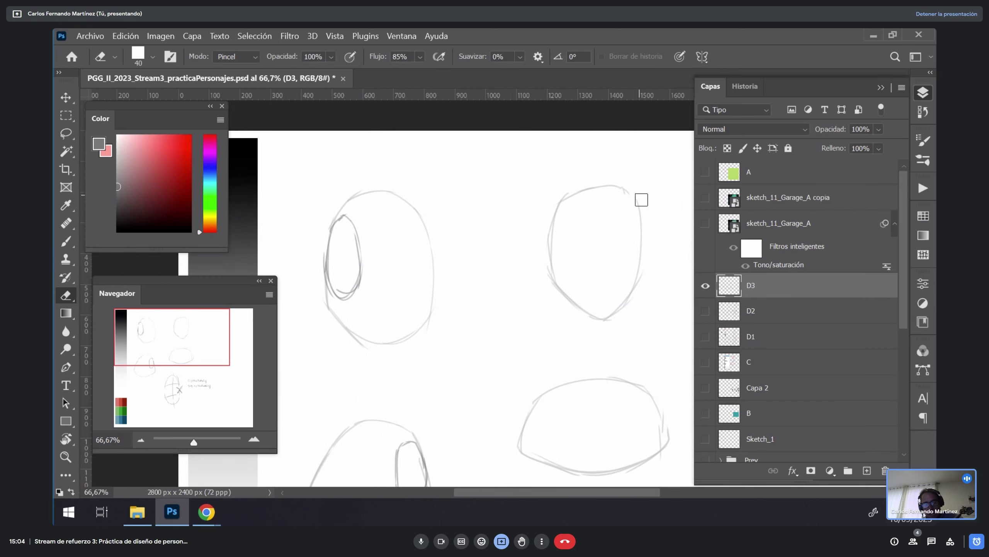
{"action": "key", "text": "b"}
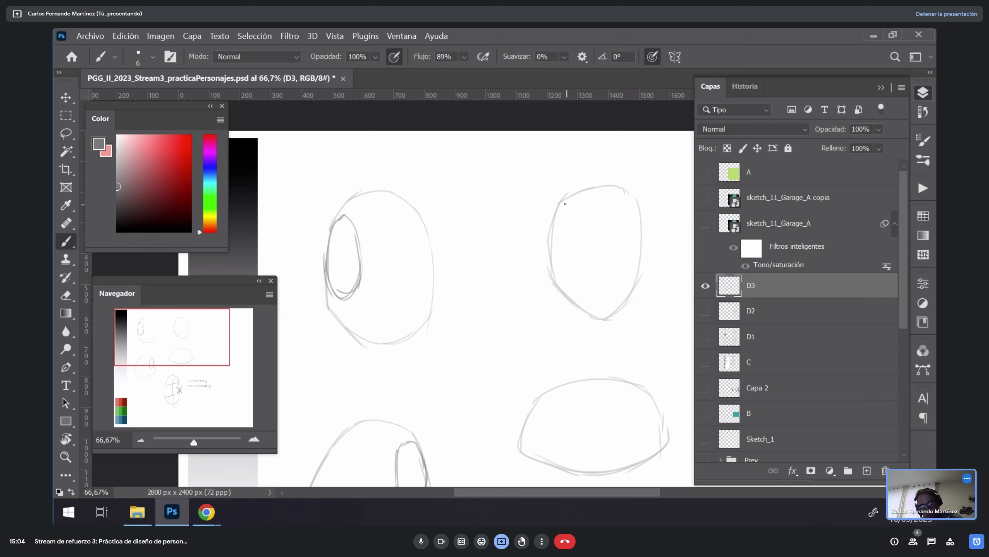
{"action": "mouse_move", "coordinate": [565, 203]}
{"action": "left_mouse_down"}
{"action": "mouse_move", "coordinate": [554, 236]}
{"action": "mouse_move", "coordinate": [583, 220]}
{"action": "mouse_move", "coordinate": [557, 213]}
{"action": "mouse_move", "coordinate": [584, 199]}
{"action": "left_mouse_up"}
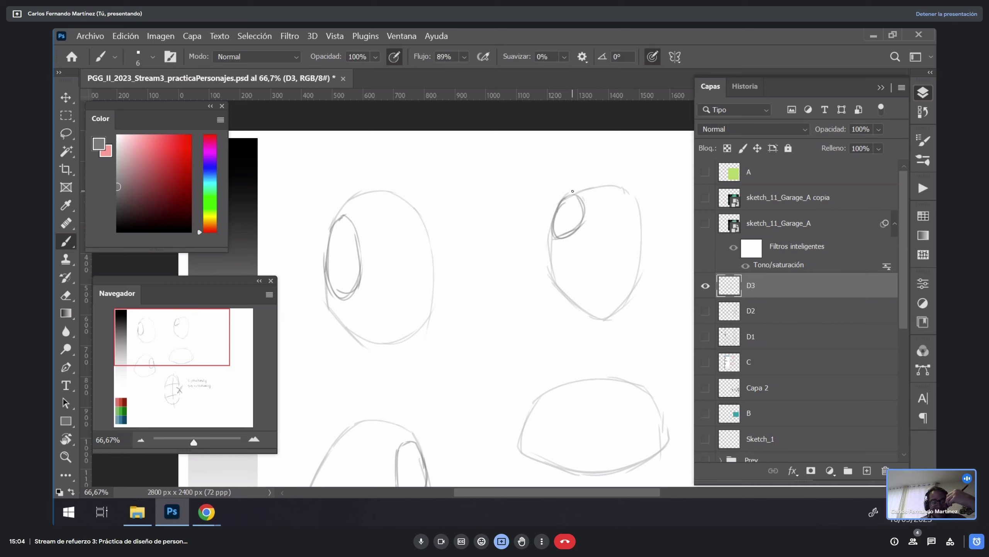
Step: Clear the stray strokes and add a small tilted oval inside the upper right edge of the wide flattened shape
{"action": "mouse_move", "coordinate": [639, 382]}
{"action": "left_mouse_down"}
{"action": "mouse_move", "coordinate": [634, 305]}
{"action": "mouse_move", "coordinate": [653, 326]}
{"action": "mouse_move", "coordinate": [648, 359]}
{"action": "left_mouse_up"}
{"action": "key", "text": "ctrl+z"}
{"action": "key", "text": "ctrl+z"}
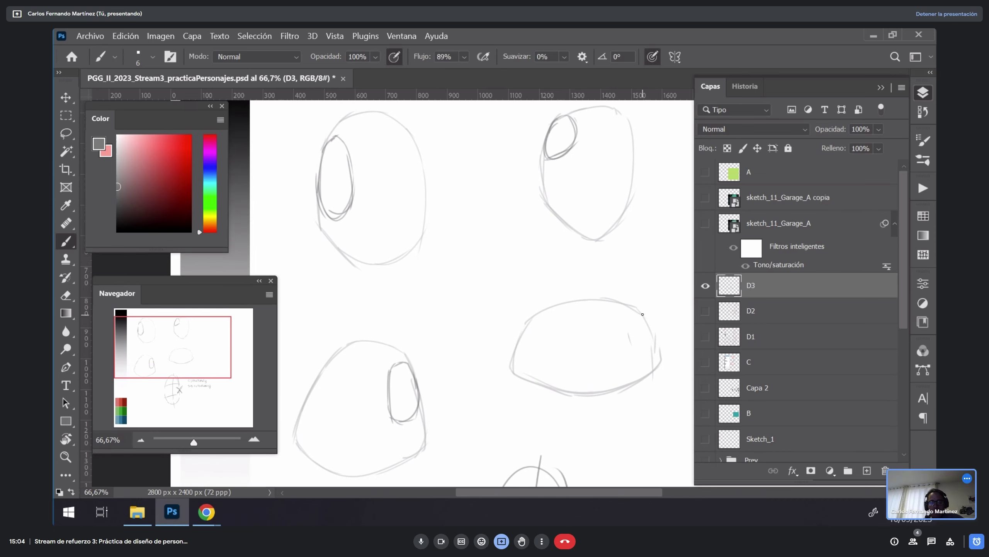
{"action": "left_click_drag", "start_coordinate": [642, 313], "coordinate": [654, 342]}
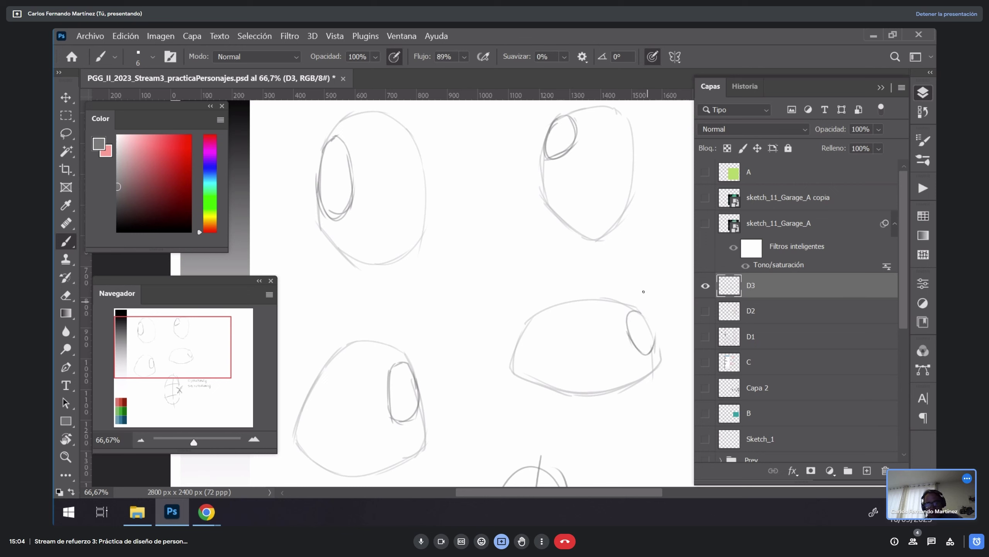
Step: Set the Brush blending mode to Oscurecer (Darken) and choose a lighter gray
{"action": "left_click", "coordinate": [276, 54]}
{"action": "left_click", "coordinate": [242, 122]}
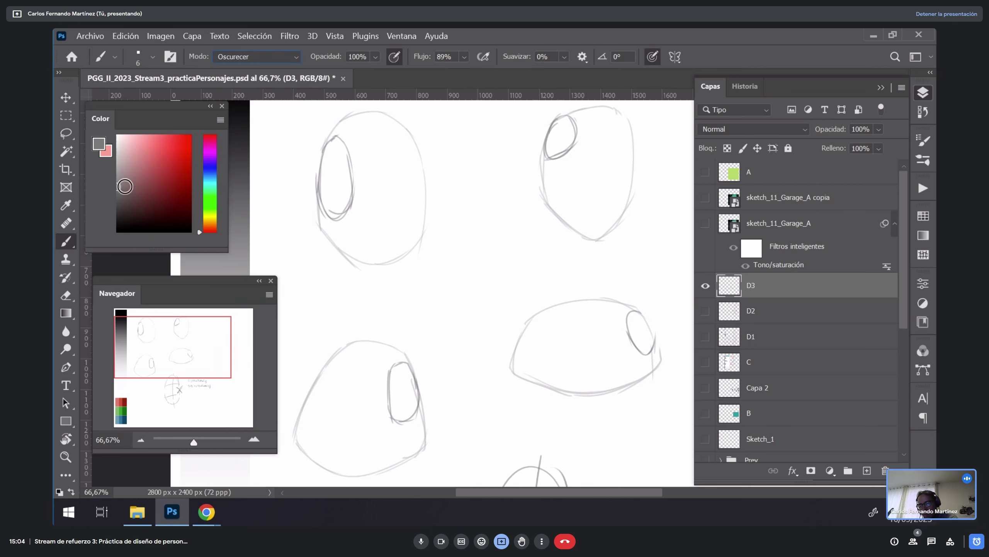
{"action": "left_click_drag", "start_coordinate": [125, 187], "coordinate": [99, 163]}
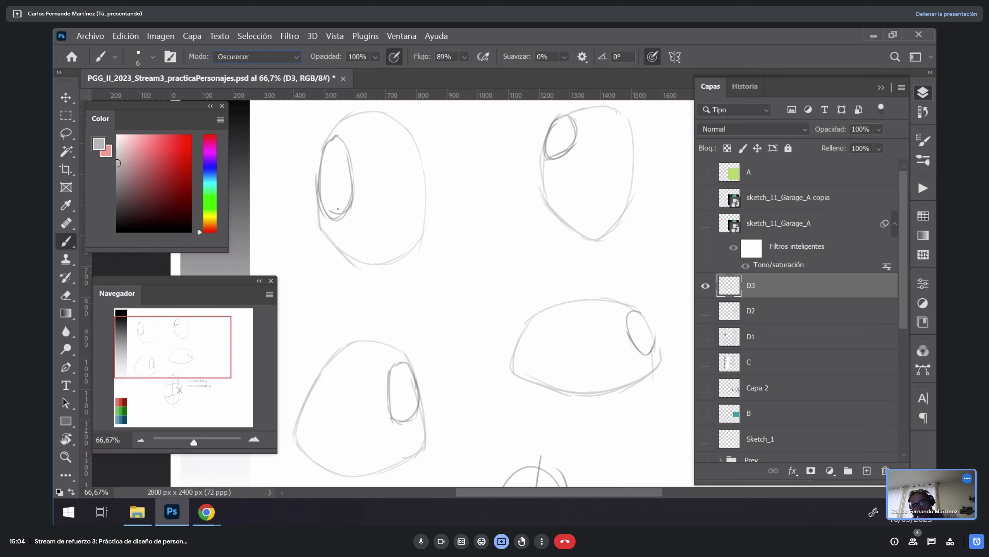
Step: Draw a line through the tall oval's small inner oval, angular corners along its base, and a vertical contour down its front
{"action": "left_click_drag", "start_coordinate": [336, 135], "coordinate": [331, 215]}
{"action": "left_click_drag", "start_coordinate": [334, 161], "coordinate": [329, 224]}
{"action": "mouse_move", "coordinate": [332, 180]}
{"action": "left_mouse_down"}
{"action": "mouse_move", "coordinate": [342, 238]}
{"action": "mouse_move", "coordinate": [371, 264]}
{"action": "mouse_move", "coordinate": [362, 263]}
{"action": "mouse_move", "coordinate": [355, 255]}
{"action": "mouse_move", "coordinate": [400, 263]}
{"action": "mouse_move", "coordinate": [422, 252]}
{"action": "mouse_move", "coordinate": [423, 221]}
{"action": "left_mouse_up"}
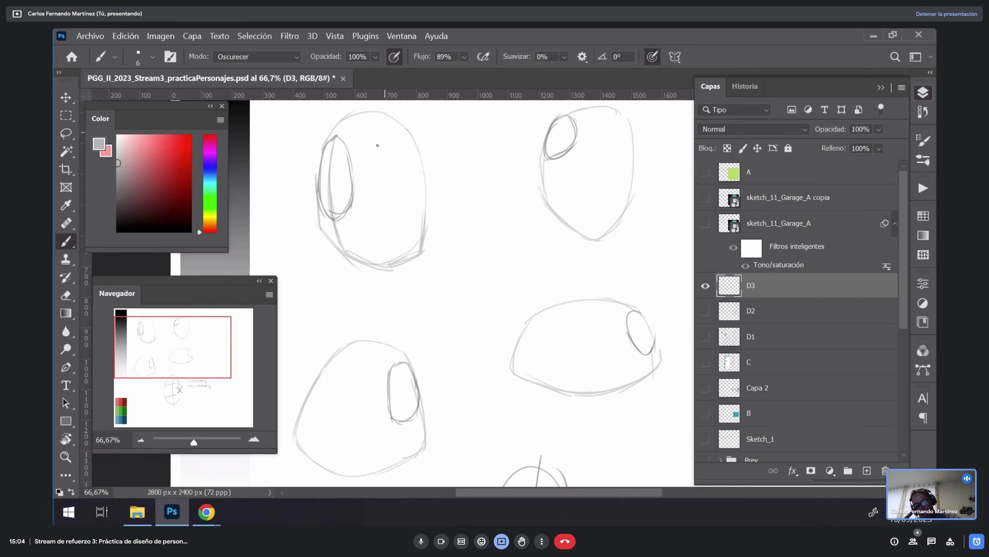
{"action": "key", "text": "space"}
{"action": "left_click_drag", "start_coordinate": [528, 276], "coordinate": [597, 336]}
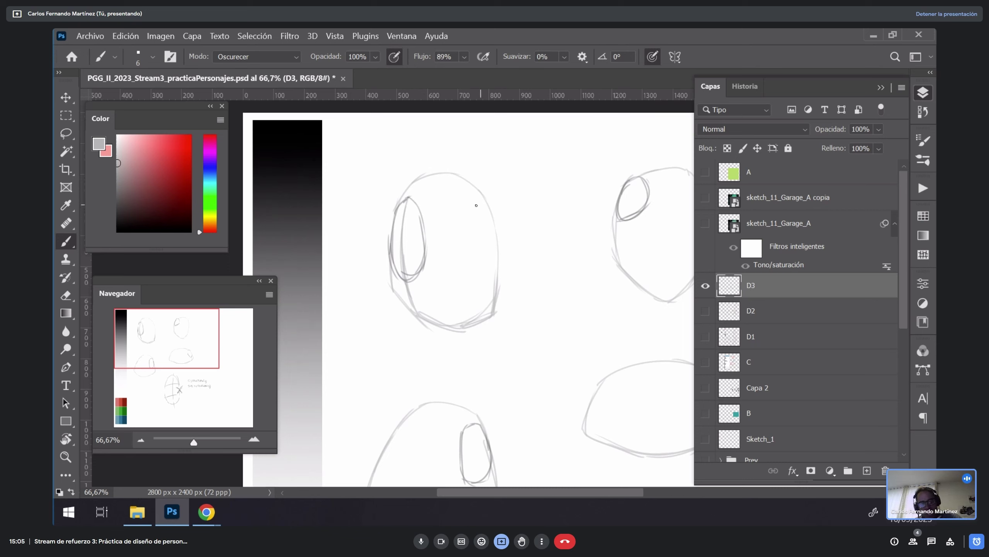
{"action": "mouse_move", "coordinate": [452, 173]}
{"action": "left_mouse_down"}
{"action": "mouse_move", "coordinate": [474, 216]}
{"action": "mouse_move", "coordinate": [477, 323]}
{"action": "left_mouse_up"}
Step: Draw a curved contour across the pointed oval from its small inner oval, and add angular lines along its right side
{"action": "left_click_drag", "start_coordinate": [615, 354], "coordinate": [469, 333]}
{"action": "mouse_move", "coordinate": [478, 165]}
{"action": "left_mouse_down"}
{"action": "mouse_move", "coordinate": [464, 202]}
{"action": "mouse_move", "coordinate": [468, 232]}
{"action": "mouse_move", "coordinate": [537, 223]}
{"action": "mouse_move", "coordinate": [538, 272]}
{"action": "left_mouse_up"}
{"action": "mouse_move", "coordinate": [528, 224]}
{"action": "left_mouse_down"}
{"action": "mouse_move", "coordinate": [547, 244]}
{"action": "mouse_move", "coordinate": [542, 230]}
{"action": "mouse_move", "coordinate": [546, 253]}
{"action": "mouse_move", "coordinate": [556, 225]}
{"action": "mouse_move", "coordinate": [537, 274]}
{"action": "left_mouse_up"}
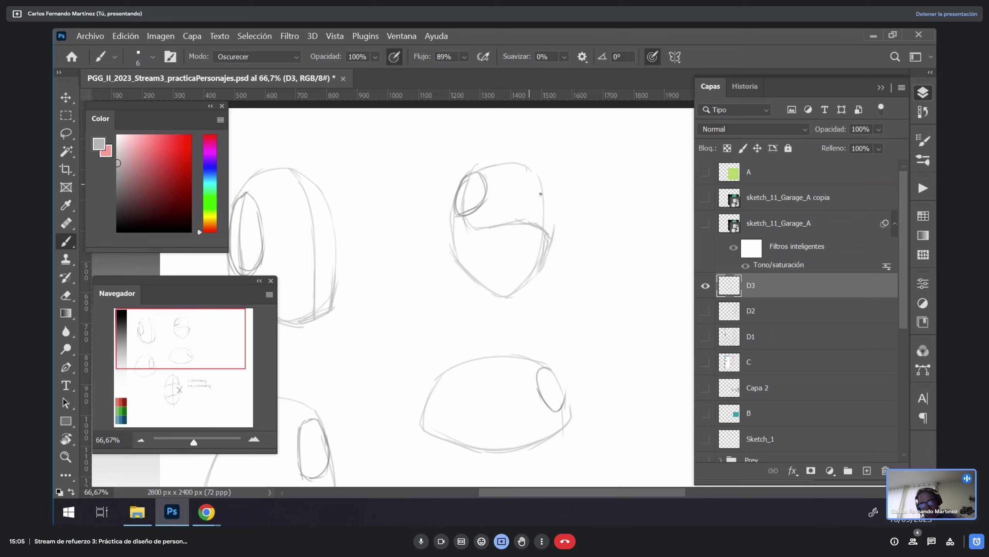
{"action": "left_click_drag", "start_coordinate": [554, 206], "coordinate": [549, 247]}
{"action": "left_click_drag", "start_coordinate": [533, 163], "coordinate": [548, 249]}
{"action": "mouse_move", "coordinate": [541, 191]}
{"action": "left_mouse_down"}
{"action": "mouse_move", "coordinate": [545, 227]}
{"action": "mouse_move", "coordinate": [446, 103]}
{"action": "left_mouse_up"}
Step: Draw angular corners along the base of the wide flattened shape and a vertical contour dividing it
{"action": "key", "text": "r"}
{"action": "key", "text": "Escape"}
{"action": "left_click_drag", "start_coordinate": [571, 351], "coordinate": [626, 194]}
{"action": "key", "text": "b"}
{"action": "mouse_move", "coordinate": [610, 253]}
{"action": "left_mouse_down"}
{"action": "mouse_move", "coordinate": [617, 273]}
{"action": "mouse_move", "coordinate": [607, 289]}
{"action": "left_mouse_up"}
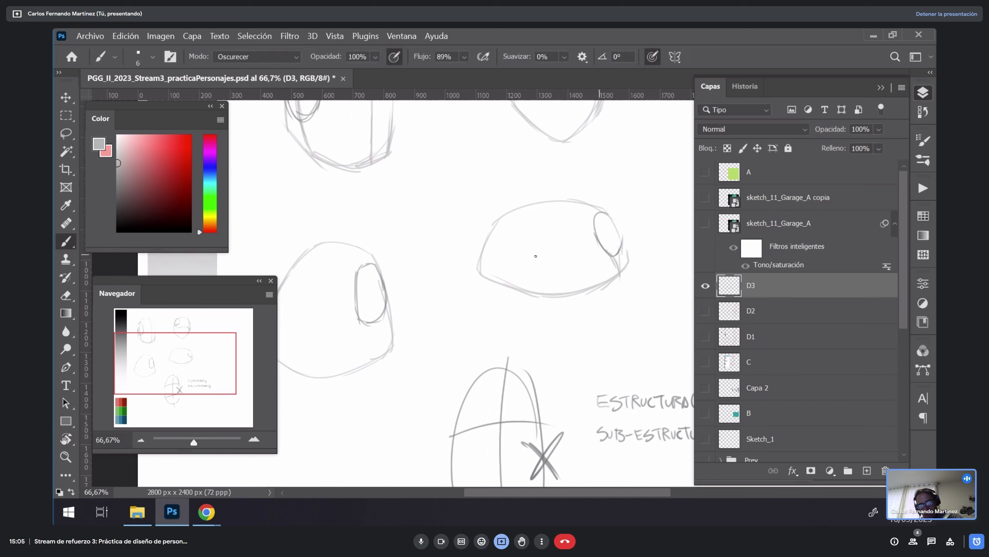
{"action": "mouse_move", "coordinate": [493, 240]}
{"action": "left_mouse_down"}
{"action": "mouse_move", "coordinate": [475, 278]}
{"action": "mouse_move", "coordinate": [529, 298]}
{"action": "left_mouse_up"}
{"action": "mouse_move", "coordinate": [479, 275]}
{"action": "left_mouse_down"}
{"action": "mouse_move", "coordinate": [549, 299]}
{"action": "mouse_move", "coordinate": [595, 295]}
{"action": "mouse_move", "coordinate": [622, 272]}
{"action": "left_mouse_up"}
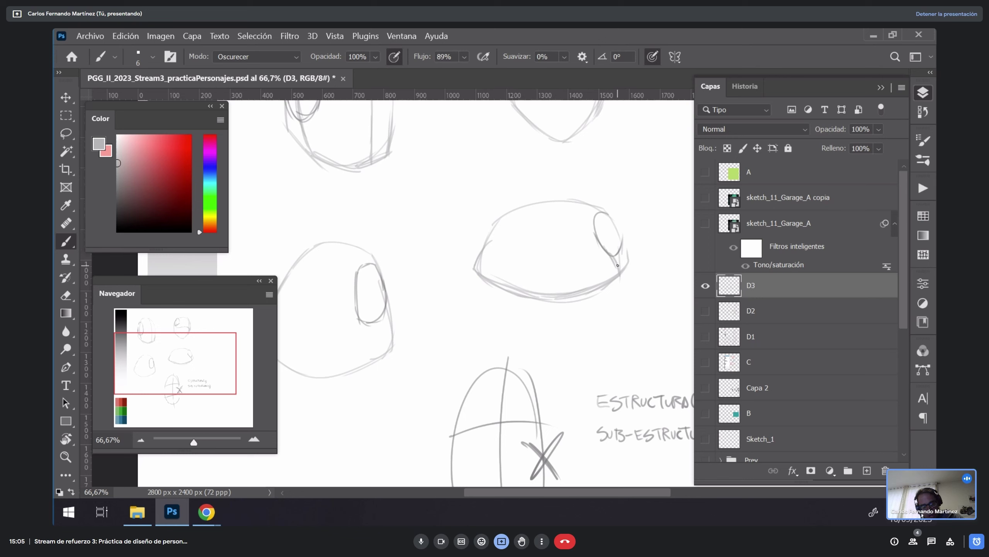
{"action": "left_click_drag", "start_coordinate": [608, 237], "coordinate": [621, 272]}
{"action": "left_click_drag", "start_coordinate": [543, 200], "coordinate": [533, 288]}
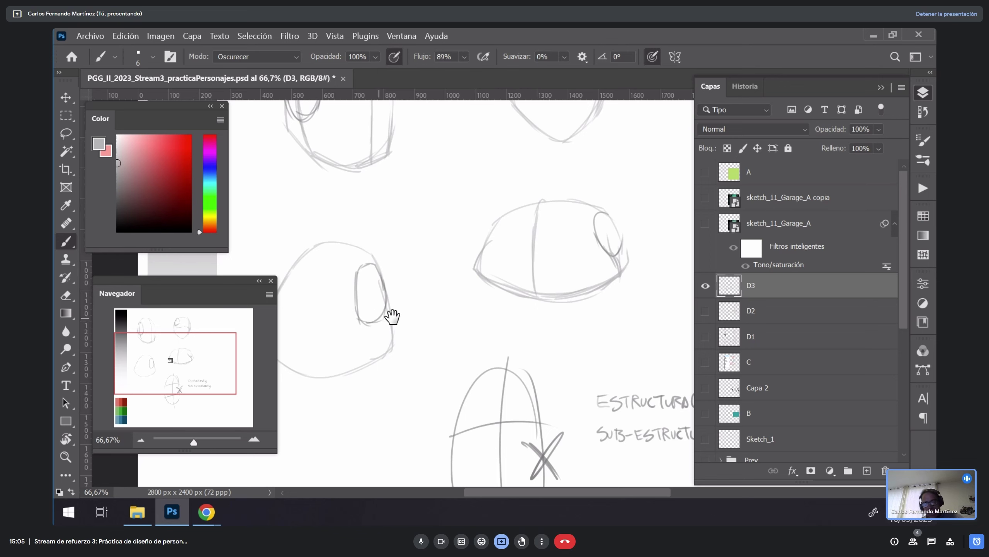
Step: On the tilted oval, draw a contour through its small inner oval, angular corners along the base, and a second contour curving up its front
{"action": "left_click_drag", "start_coordinate": [392, 316], "coordinate": [585, 273]}
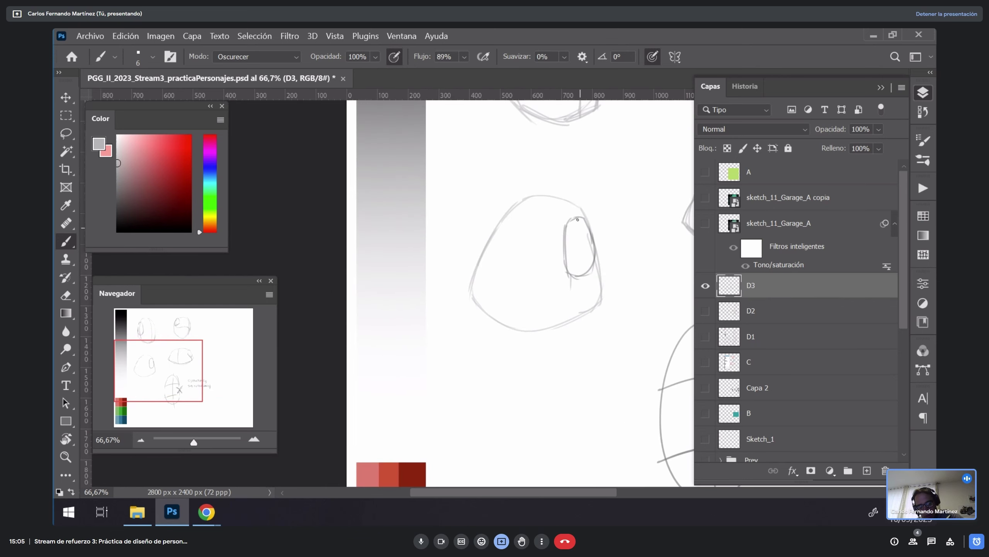
{"action": "mouse_move", "coordinate": [564, 202]}
{"action": "left_mouse_down"}
{"action": "mouse_move", "coordinate": [580, 286]}
{"action": "mouse_move", "coordinate": [544, 330]}
{"action": "left_mouse_up"}
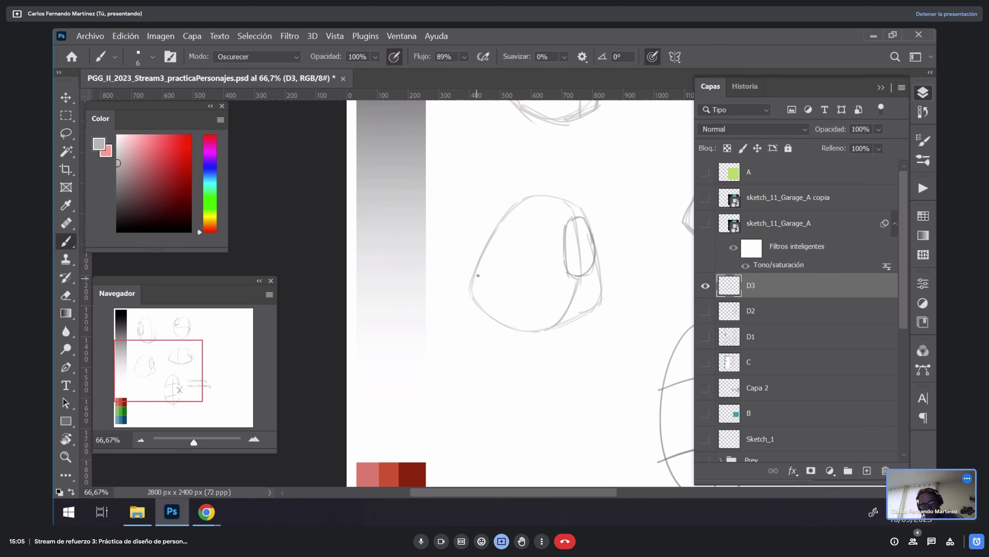
{"action": "mouse_move", "coordinate": [479, 276]}
{"action": "left_mouse_down"}
{"action": "mouse_move", "coordinate": [474, 303]}
{"action": "mouse_move", "coordinate": [513, 334]}
{"action": "mouse_move", "coordinate": [550, 329]}
{"action": "mouse_move", "coordinate": [507, 330]}
{"action": "mouse_move", "coordinate": [550, 321]}
{"action": "mouse_move", "coordinate": [535, 333]}
{"action": "mouse_move", "coordinate": [558, 329]}
{"action": "left_mouse_up"}
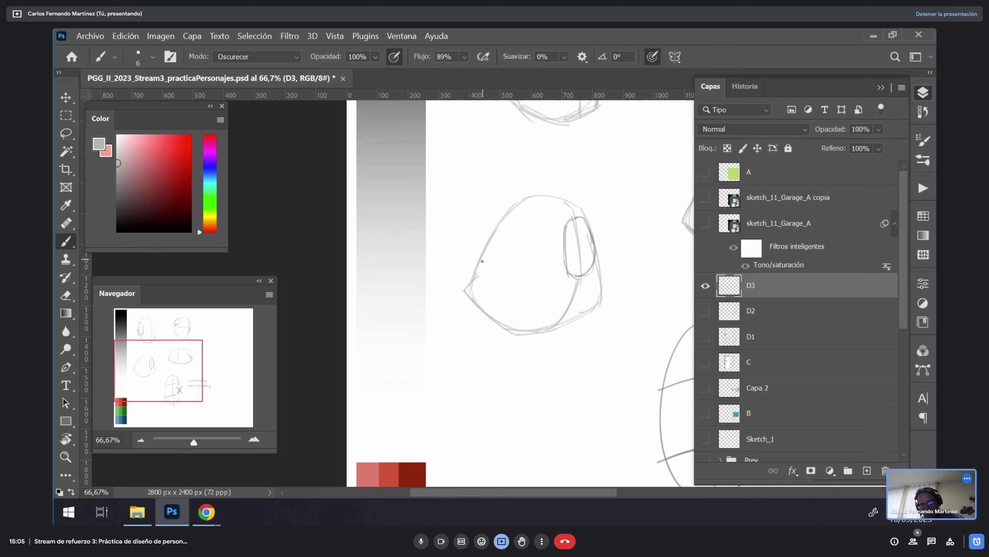
{"action": "mouse_move", "coordinate": [482, 261]}
{"action": "left_mouse_down"}
{"action": "mouse_move", "coordinate": [520, 199]}
{"action": "mouse_move", "coordinate": [590, 204]}
{"action": "left_mouse_up"}
{"action": "key", "text": "ctrl+z"}
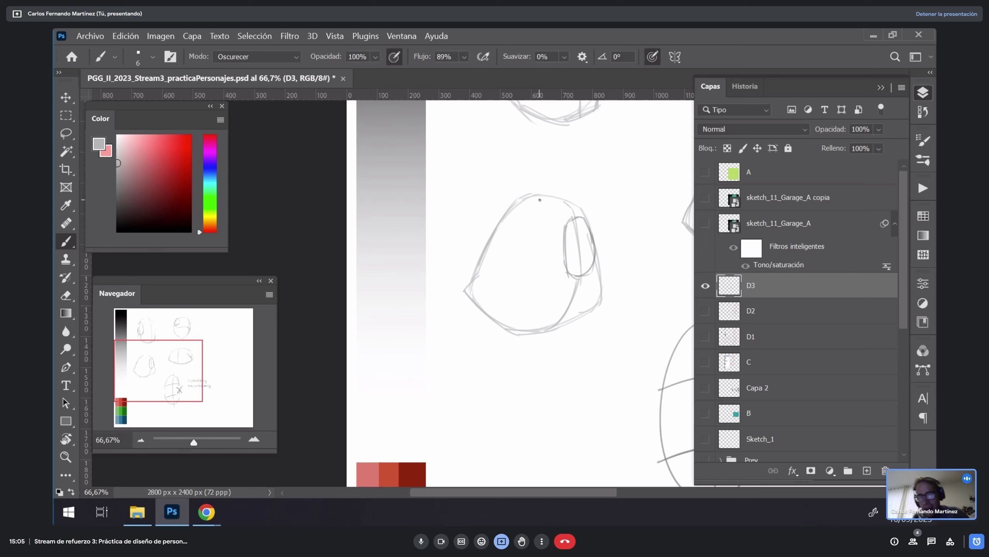
{"action": "mouse_move", "coordinate": [492, 323]}
{"action": "left_mouse_down"}
{"action": "mouse_move", "coordinate": [502, 258]}
{"action": "mouse_move", "coordinate": [504, 269]}
{"action": "mouse_move", "coordinate": [538, 198]}
{"action": "mouse_move", "coordinate": [514, 236]}
{"action": "mouse_move", "coordinate": [534, 205]}
{"action": "mouse_move", "coordinate": [562, 200]}
{"action": "mouse_move", "coordinate": [534, 194]}
{"action": "left_mouse_up"}
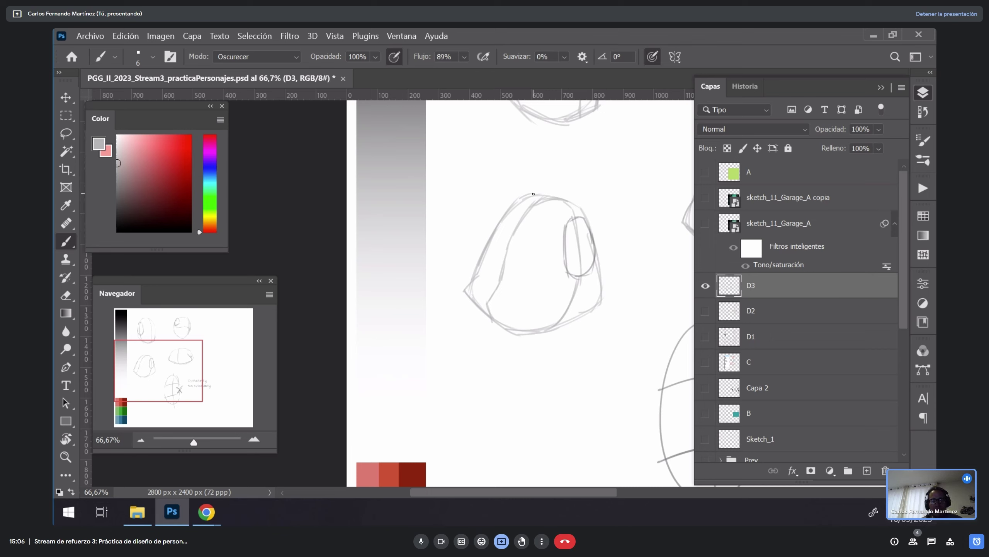
Step: Draw two curved horizontal contours across the tall oval, one crossing its small inner oval and one below it
{"action": "left_click_drag", "start_coordinate": [589, 220], "coordinate": [532, 415]}
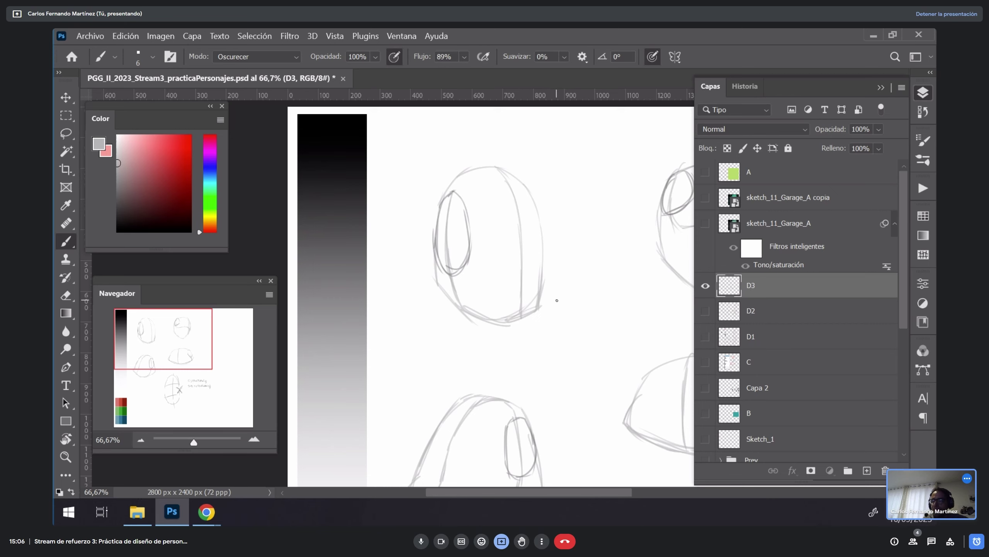
{"action": "key", "text": "r"}
{"action": "mouse_move", "coordinate": [561, 301]}
{"action": "left_mouse_down"}
{"action": "mouse_move", "coordinate": [598, 212]}
{"action": "mouse_move", "coordinate": [459, 229]}
{"action": "left_mouse_up"}
{"action": "left_click_drag", "start_coordinate": [414, 304], "coordinate": [460, 223]}
{"action": "left_click_drag", "start_coordinate": [503, 248], "coordinate": [501, 268]}
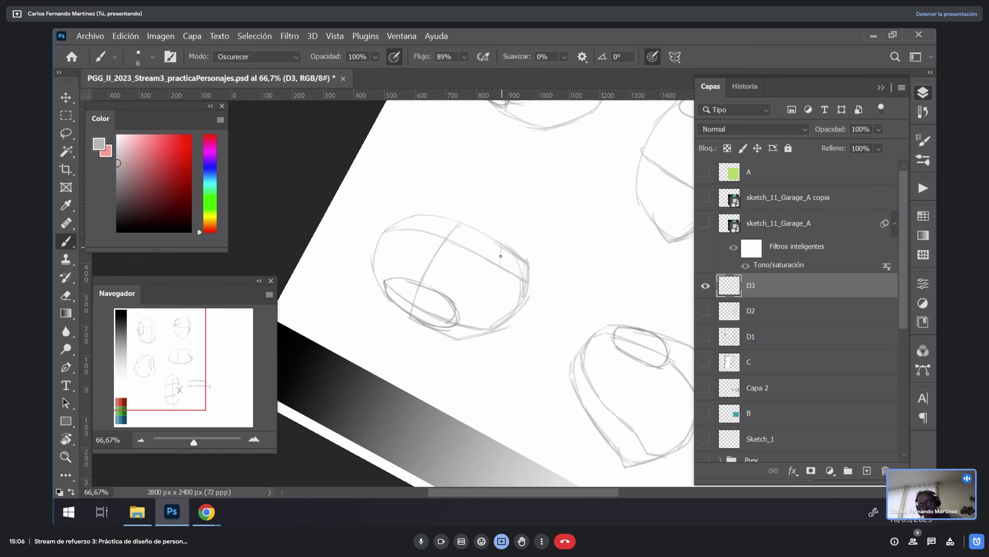
{"action": "left_click_drag", "start_coordinate": [461, 325], "coordinate": [500, 244]}
{"action": "key", "text": "Escape"}
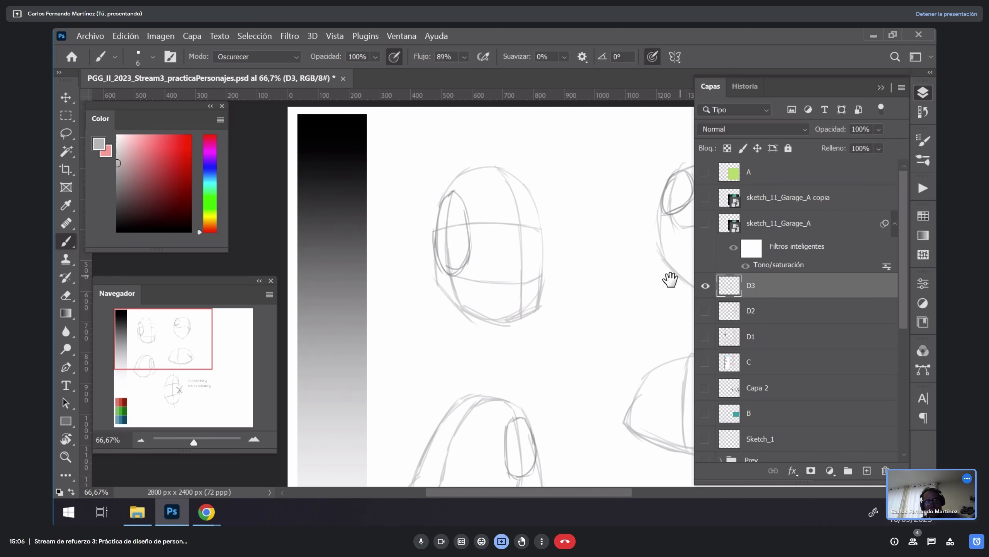
Step: Add parallel curved contours across the upper half of the pointed oval, following its existing curved division
{"action": "mouse_move", "coordinate": [672, 280]}
{"action": "left_mouse_down"}
{"action": "mouse_move", "coordinate": [437, 278]}
{"action": "mouse_move", "coordinate": [543, 135]}
{"action": "left_mouse_up"}
{"action": "key", "text": "r"}
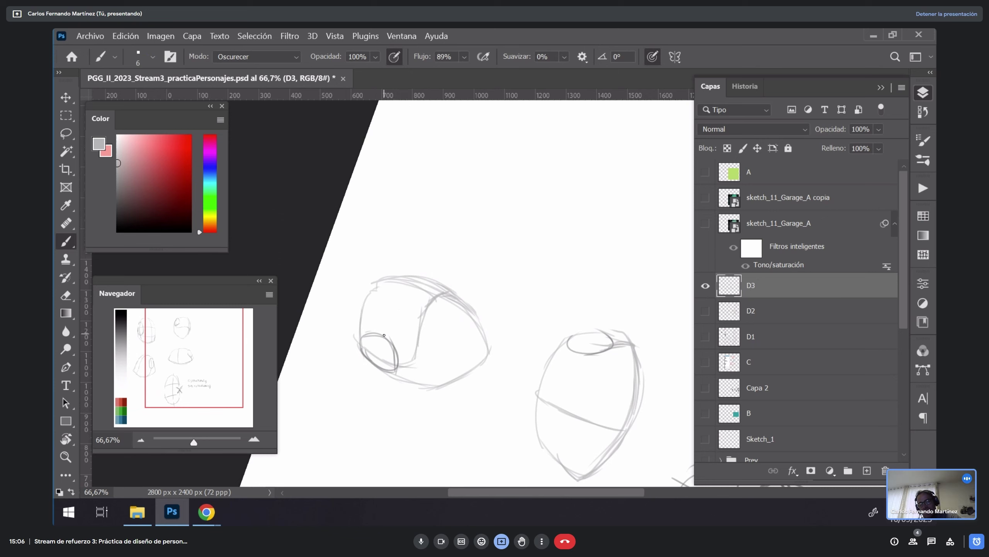
{"action": "left_click_drag", "start_coordinate": [375, 317], "coordinate": [372, 356]}
{"action": "mouse_move", "coordinate": [382, 294]}
{"action": "left_mouse_down"}
{"action": "mouse_move", "coordinate": [392, 273]}
{"action": "mouse_move", "coordinate": [389, 289]}
{"action": "mouse_move", "coordinate": [419, 280]}
{"action": "mouse_move", "coordinate": [398, 303]}
{"action": "mouse_move", "coordinate": [411, 293]}
{"action": "mouse_move", "coordinate": [394, 350]}
{"action": "left_mouse_up"}
{"action": "key", "text": "ctrl+z"}
{"action": "left_click_drag", "start_coordinate": [410, 287], "coordinate": [399, 322]}
{"action": "key", "text": "r"}
{"action": "mouse_move", "coordinate": [424, 281]}
{"action": "left_mouse_down"}
{"action": "mouse_move", "coordinate": [538, 253]}
{"action": "mouse_move", "coordinate": [526, 243]}
{"action": "left_mouse_up"}
{"action": "key", "text": "b"}
{"action": "left_click_drag", "start_coordinate": [479, 322], "coordinate": [483, 386]}
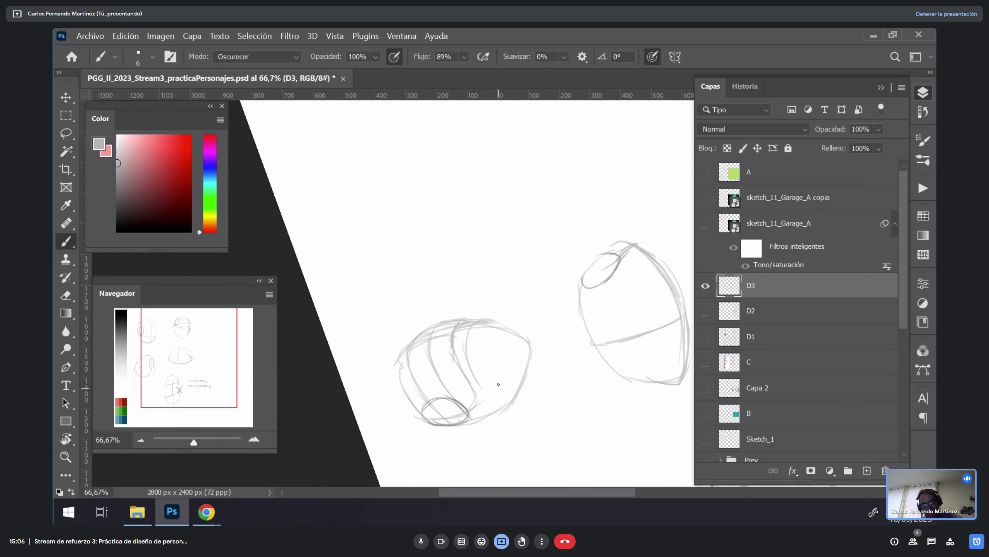
{"action": "key", "text": "Escape"}
Step: Draw side lines running down from both edges of the pointed oval
{"action": "mouse_move", "coordinate": [409, 252]}
{"action": "left_mouse_down"}
{"action": "mouse_move", "coordinate": [389, 237]}
{"action": "mouse_move", "coordinate": [380, 290]}
{"action": "left_mouse_up"}
{"action": "left_click_drag", "start_coordinate": [395, 237], "coordinate": [382, 287]}
{"action": "left_click_drag", "start_coordinate": [471, 275], "coordinate": [463, 312]}
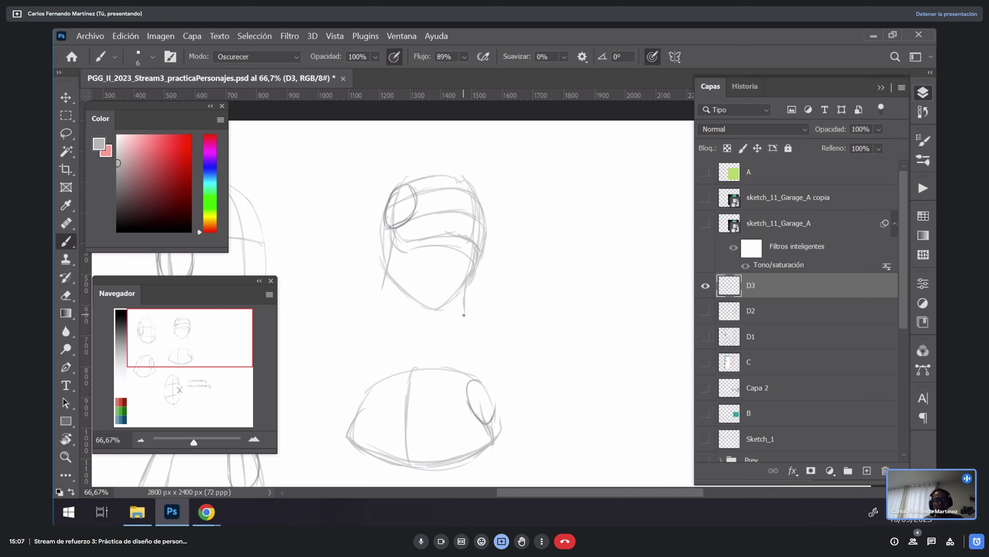
Step: Sketch a small narrow oval beside the studies with a vertical axis and two horizontal division lines
{"action": "left_click_drag", "start_coordinate": [600, 291], "coordinate": [599, 383]}
{"action": "left_click_drag", "start_coordinate": [576, 329], "coordinate": [623, 325]}
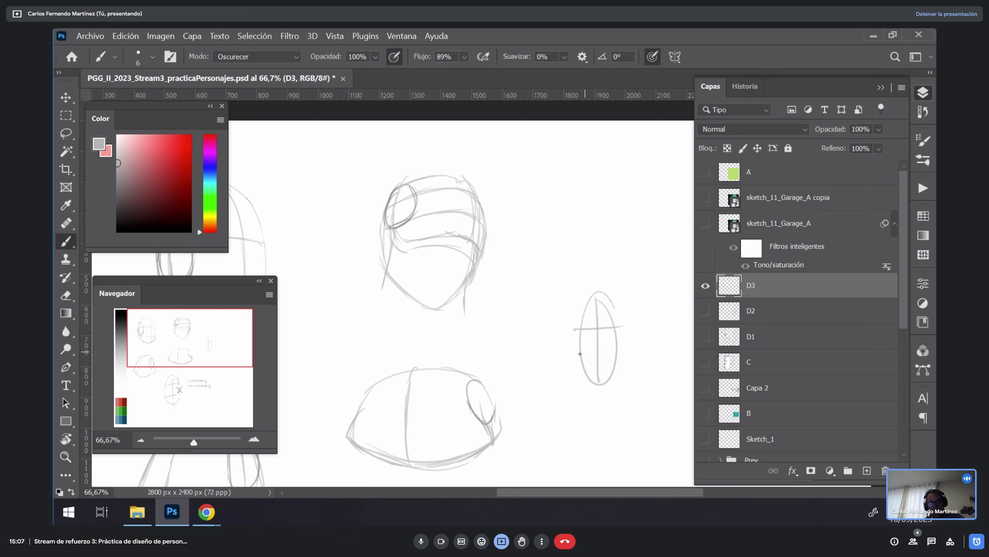
{"action": "left_click_drag", "start_coordinate": [575, 354], "coordinate": [631, 351]}
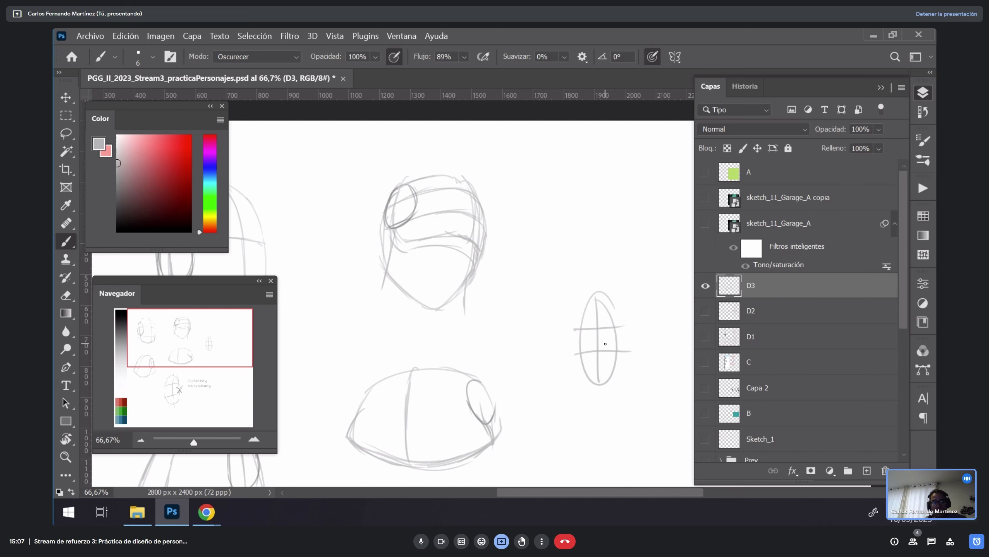
Step: Draw two curved horizontal contours across the wide flattened shape, the upper one meeting its small inner oval
{"action": "key", "text": "space"}
{"action": "left_click_drag", "start_coordinate": [503, 381], "coordinate": [570, 281]}
{"action": "key", "text": "r"}
{"action": "mouse_move", "coordinate": [639, 349]}
{"action": "left_mouse_down"}
{"action": "mouse_move", "coordinate": [633, 220]}
{"action": "mouse_move", "coordinate": [561, 171]}
{"action": "left_mouse_up"}
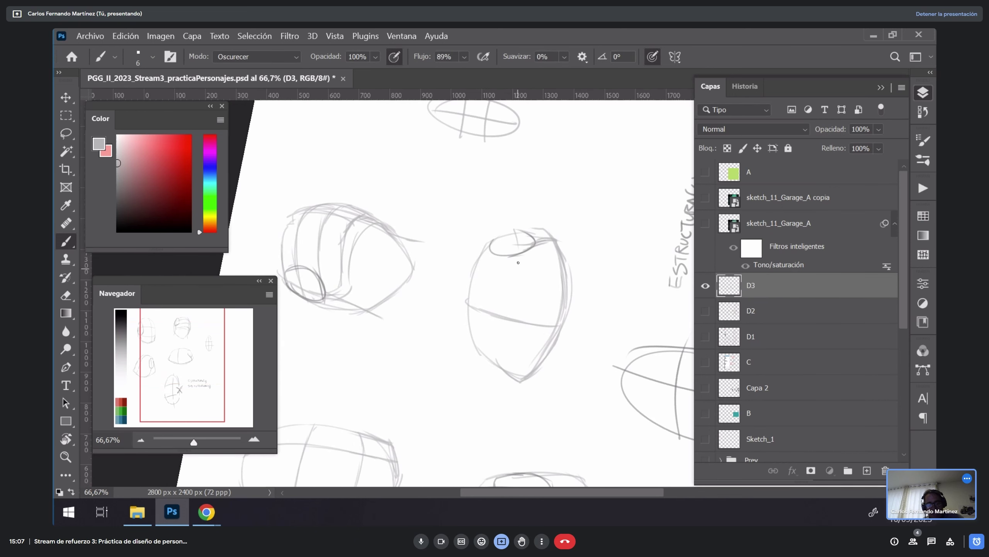
{"action": "left_click_drag", "start_coordinate": [521, 246], "coordinate": [489, 359]}
{"action": "mouse_move", "coordinate": [543, 242]}
{"action": "left_mouse_down"}
{"action": "mouse_move", "coordinate": [540, 304]}
{"action": "mouse_move", "coordinate": [512, 371]}
{"action": "left_mouse_up"}
{"action": "key", "text": "Escape"}
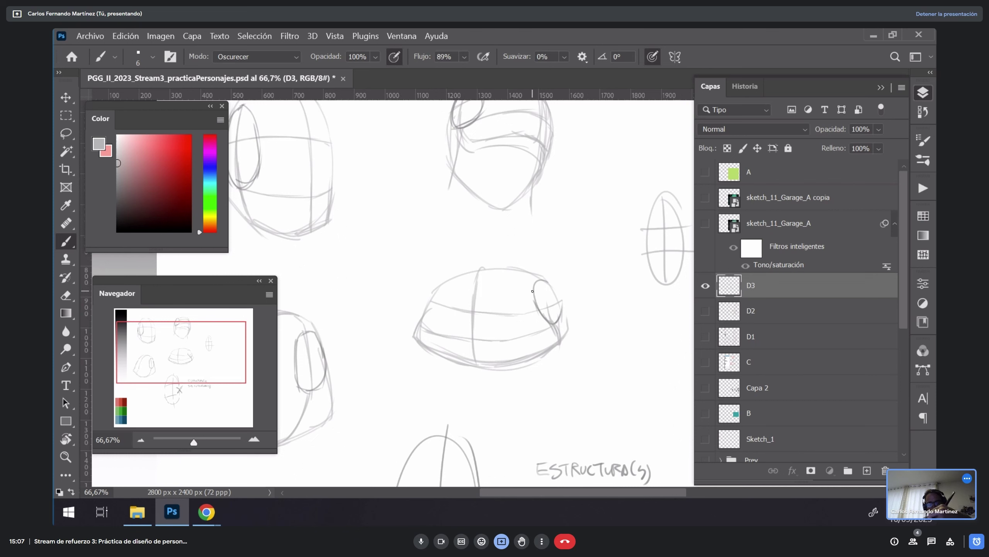
Step: Draw two curved horizontal contours across the tilted oval, the upper one meeting its small inner oval and one near the base
{"action": "left_click_drag", "start_coordinate": [533, 291], "coordinate": [592, 252]}
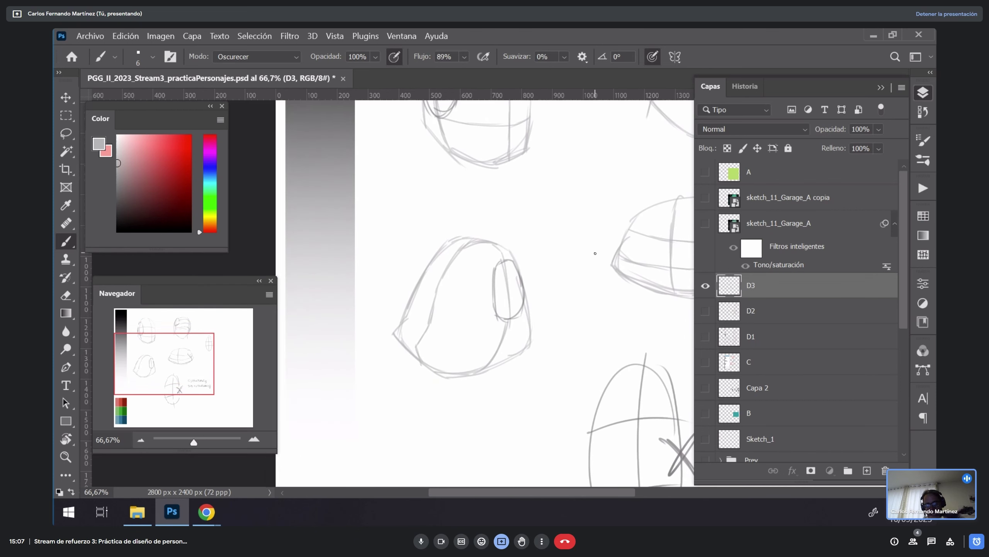
{"action": "key", "text": "r"}
{"action": "left_click_drag", "start_coordinate": [561, 214], "coordinate": [596, 298]}
{"action": "key", "text": "b"}
{"action": "mouse_move", "coordinate": [493, 218]}
{"action": "left_mouse_down"}
{"action": "mouse_move", "coordinate": [513, 287]}
{"action": "mouse_move", "coordinate": [502, 290]}
{"action": "mouse_move", "coordinate": [498, 224]}
{"action": "left_mouse_up"}
{"action": "key", "text": "ctrl+z"}
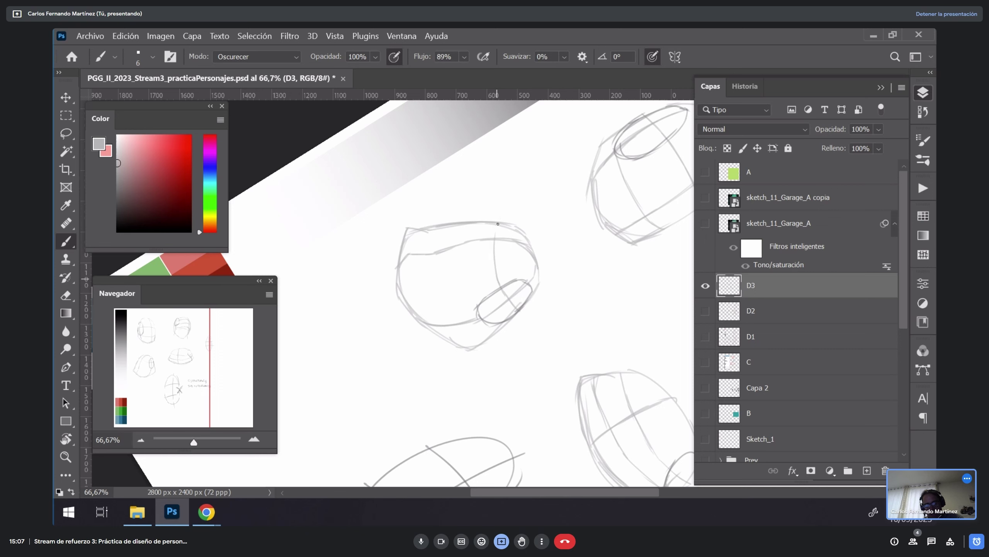
{"action": "mouse_move", "coordinate": [429, 232]}
{"action": "left_mouse_down"}
{"action": "mouse_move", "coordinate": [422, 281]}
{"action": "mouse_move", "coordinate": [455, 322]}
{"action": "left_mouse_up"}
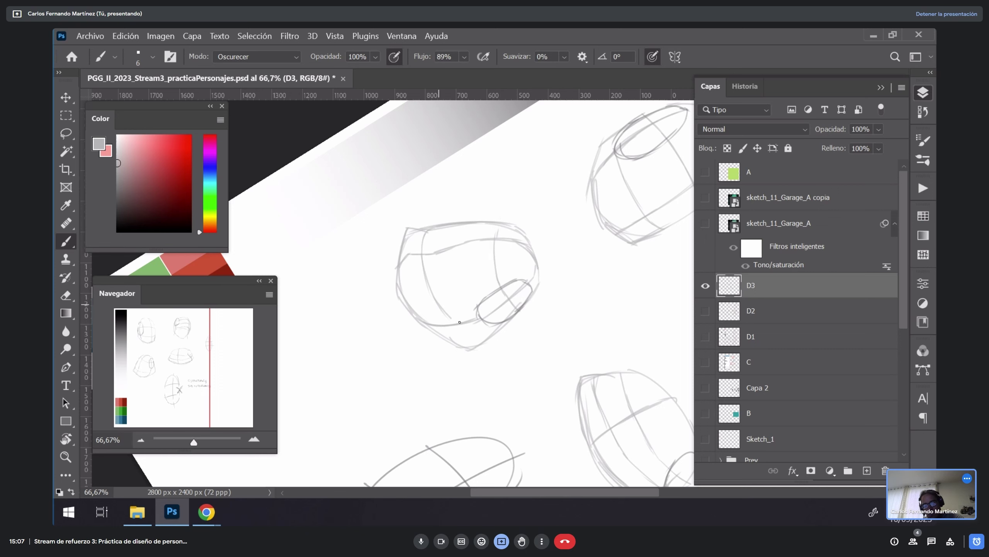
{"action": "key", "text": "Escape"}
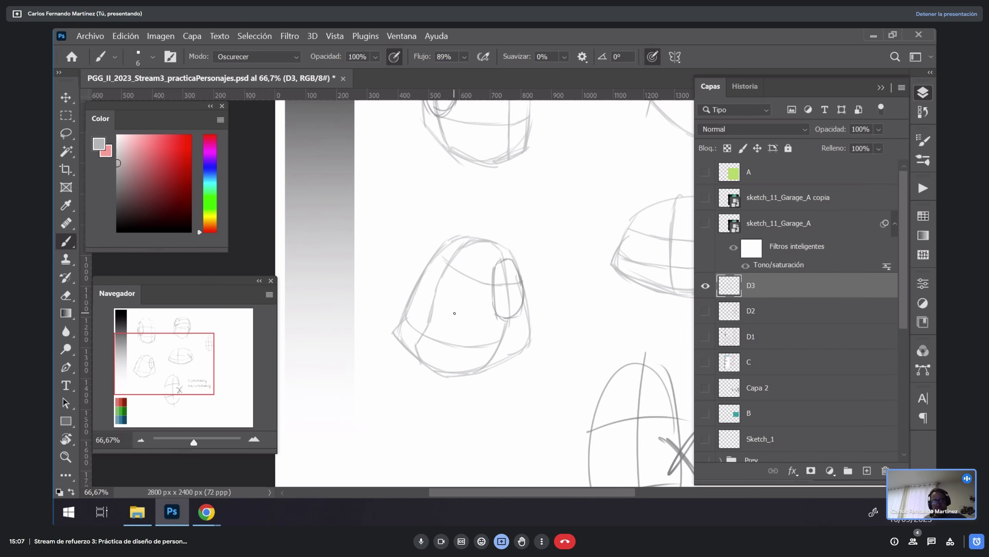
Step: Check the call's remaining-time notice in Google Meet, close it, and return to the Photoshop drawing
{"action": "left_click_drag", "start_coordinate": [597, 164], "coordinate": [462, 301]}
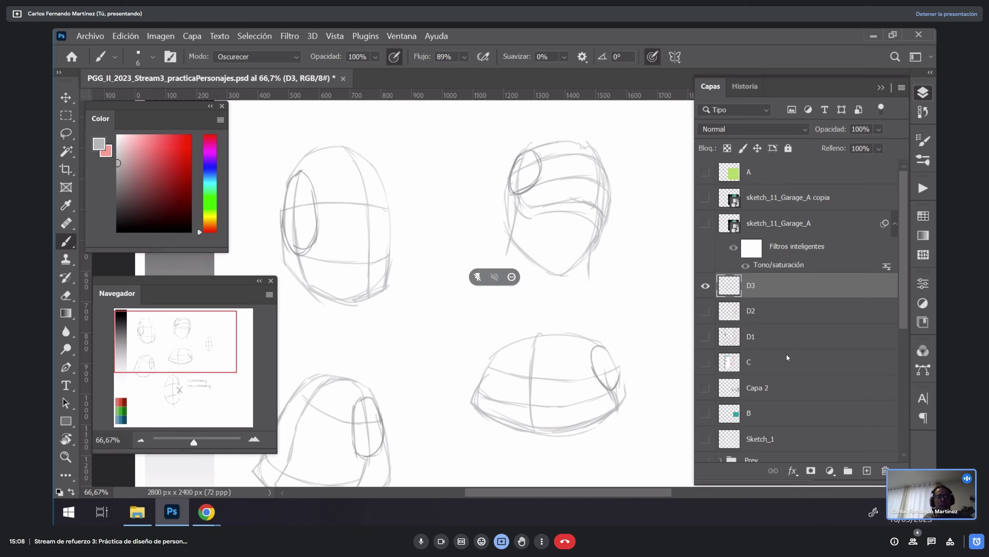
{"action": "left_click", "coordinate": [977, 541]}
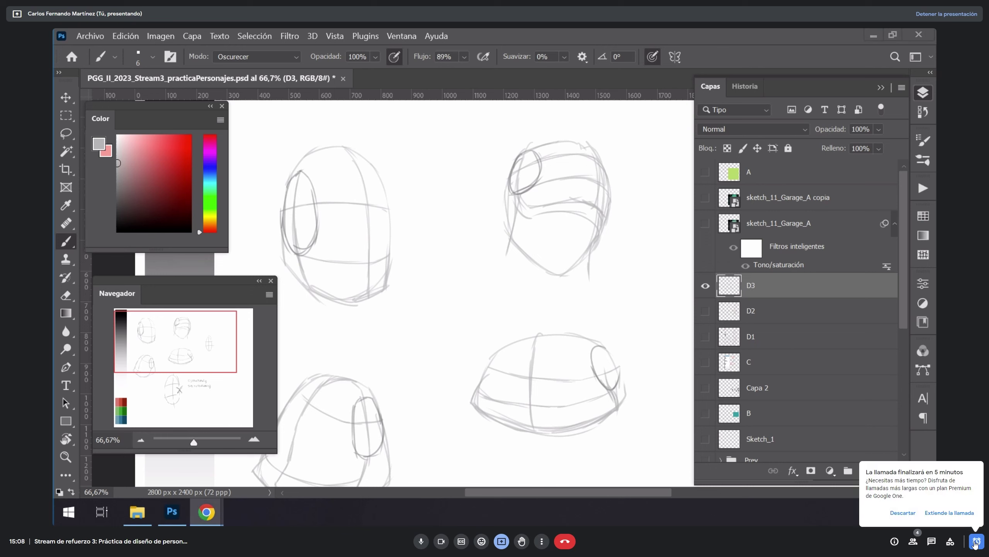
{"action": "left_click", "coordinate": [976, 544]}
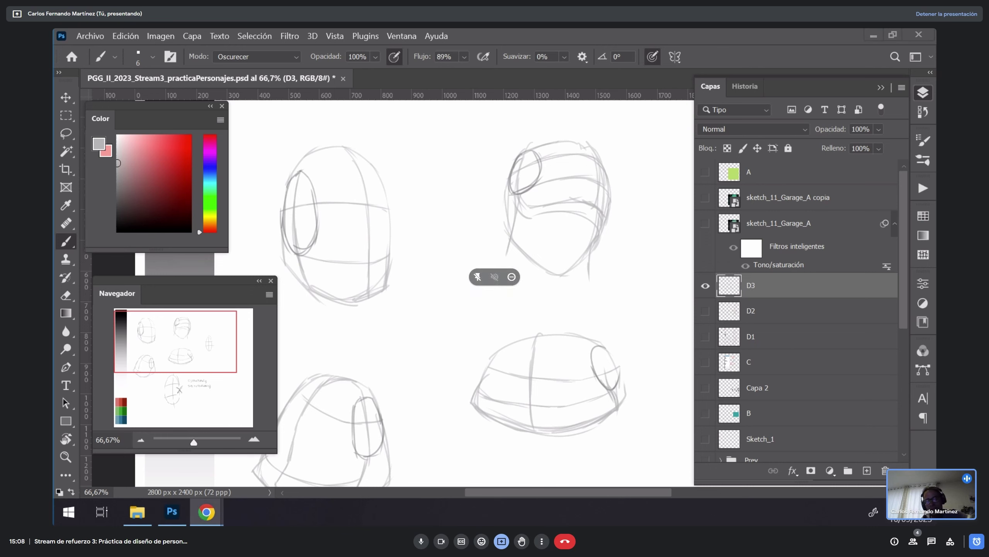
{"action": "left_click", "coordinate": [621, 296]}
Step: On the tall oval head, draw the jaw line from the inner oval to the chin, reinforce the far cheek, and outline an ear
{"action": "left_click_drag", "start_coordinate": [483, 289], "coordinate": [611, 312]}
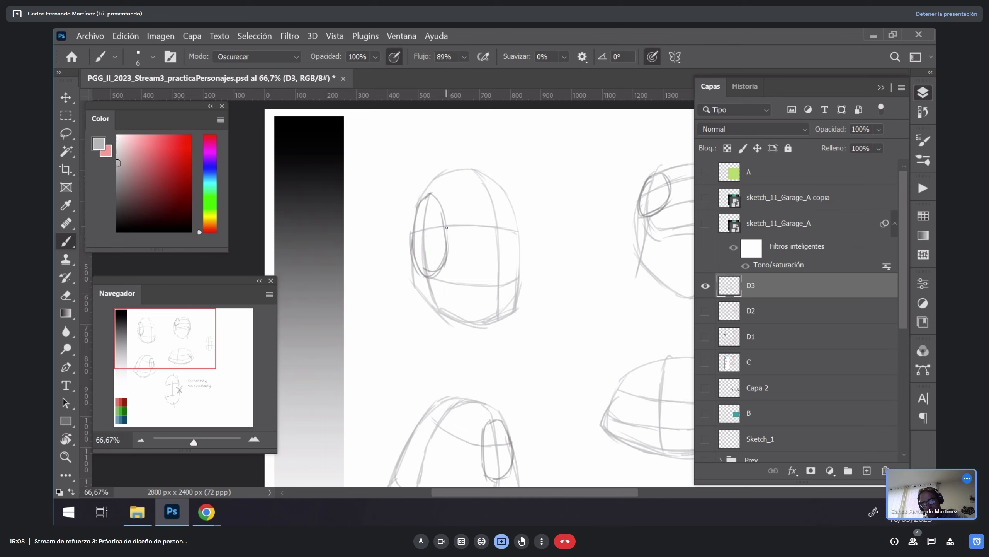
{"action": "left_click_drag", "start_coordinate": [452, 232], "coordinate": [452, 297]}
{"action": "left_click_drag", "start_coordinate": [446, 250], "coordinate": [463, 307]}
{"action": "left_click_drag", "start_coordinate": [444, 273], "coordinate": [479, 326]}
{"action": "left_click_drag", "start_coordinate": [446, 270], "coordinate": [442, 229]}
{"action": "left_click_drag", "start_coordinate": [520, 242], "coordinate": [508, 321]}
{"action": "mouse_move", "coordinate": [446, 250]}
{"action": "left_mouse_down"}
{"action": "mouse_move", "coordinate": [450, 207]}
{"action": "mouse_move", "coordinate": [433, 193]}
{"action": "left_mouse_up"}
{"action": "mouse_move", "coordinate": [427, 229]}
{"action": "left_mouse_down"}
{"action": "mouse_move", "coordinate": [402, 235]}
{"action": "mouse_move", "coordinate": [421, 278]}
{"action": "left_mouse_up"}
{"action": "left_click_drag", "start_coordinate": [402, 232], "coordinate": [424, 252]}
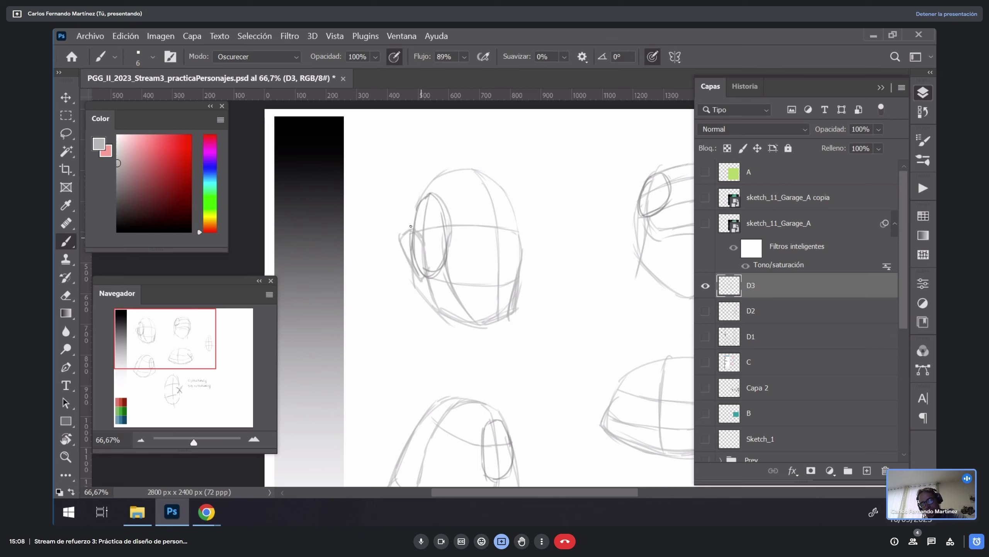
Step: Draw spiky hair around the top of the tall oval head, with a jagged hairline across the forehead
{"action": "mouse_move", "coordinate": [416, 217]}
{"action": "left_mouse_down"}
{"action": "mouse_move", "coordinate": [408, 236]}
{"action": "mouse_move", "coordinate": [378, 220]}
{"action": "mouse_move", "coordinate": [399, 220]}
{"action": "mouse_move", "coordinate": [380, 194]}
{"action": "left_mouse_up"}
{"action": "mouse_move", "coordinate": [413, 230]}
{"action": "left_mouse_down"}
{"action": "mouse_move", "coordinate": [389, 202]}
{"action": "mouse_move", "coordinate": [396, 153]}
{"action": "mouse_move", "coordinate": [412, 178]}
{"action": "mouse_move", "coordinate": [409, 156]}
{"action": "mouse_move", "coordinate": [479, 142]}
{"action": "left_mouse_up"}
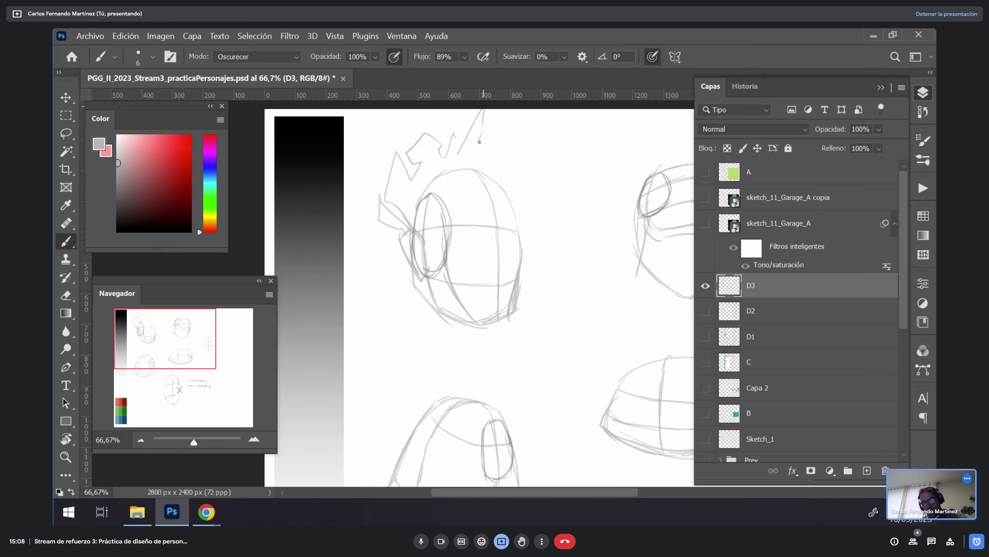
{"action": "mouse_move", "coordinate": [436, 183]}
{"action": "left_mouse_down"}
{"action": "mouse_move", "coordinate": [418, 241]}
{"action": "mouse_move", "coordinate": [441, 188]}
{"action": "mouse_move", "coordinate": [453, 211]}
{"action": "mouse_move", "coordinate": [480, 174]}
{"action": "mouse_move", "coordinate": [465, 200]}
{"action": "mouse_move", "coordinate": [479, 199]}
{"action": "mouse_move", "coordinate": [480, 179]}
{"action": "mouse_move", "coordinate": [486, 199]}
{"action": "left_mouse_up"}
{"action": "mouse_move", "coordinate": [479, 146]}
{"action": "left_mouse_down"}
{"action": "mouse_move", "coordinate": [499, 129]}
{"action": "mouse_move", "coordinate": [493, 151]}
{"action": "mouse_move", "coordinate": [516, 142]}
{"action": "mouse_move", "coordinate": [518, 172]}
{"action": "mouse_move", "coordinate": [534, 158]}
{"action": "mouse_move", "coordinate": [526, 178]}
{"action": "mouse_move", "coordinate": [496, 193]}
{"action": "mouse_move", "coordinate": [511, 178]}
{"action": "mouse_move", "coordinate": [514, 211]}
{"action": "mouse_move", "coordinate": [537, 169]}
{"action": "left_mouse_up"}
{"action": "left_click_drag", "start_coordinate": [518, 209], "coordinate": [537, 189]}
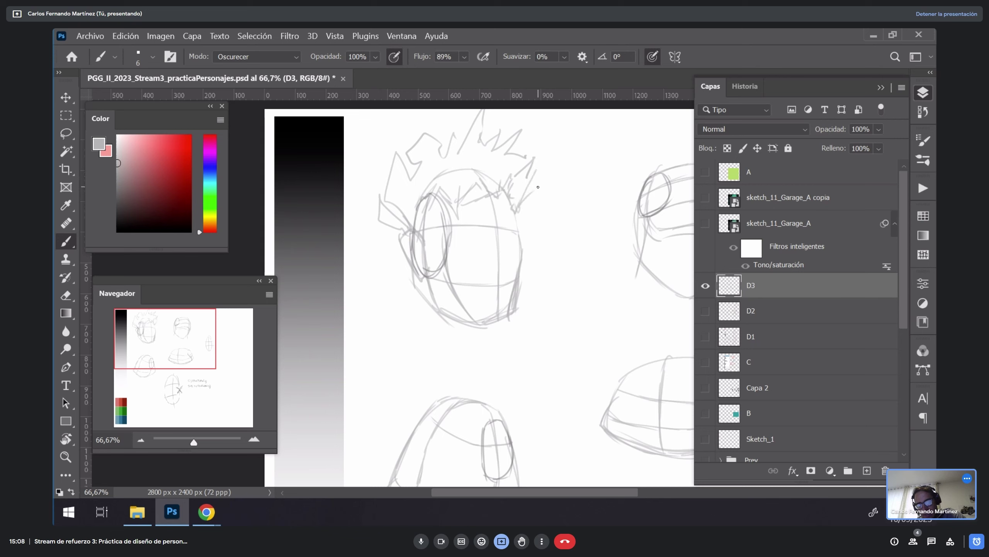
Step: Draw two rounded eye outlines beneath the upper horizontal contour of the spiky-haired head, one on each side of the vertical contour
{"action": "key", "text": "z"}
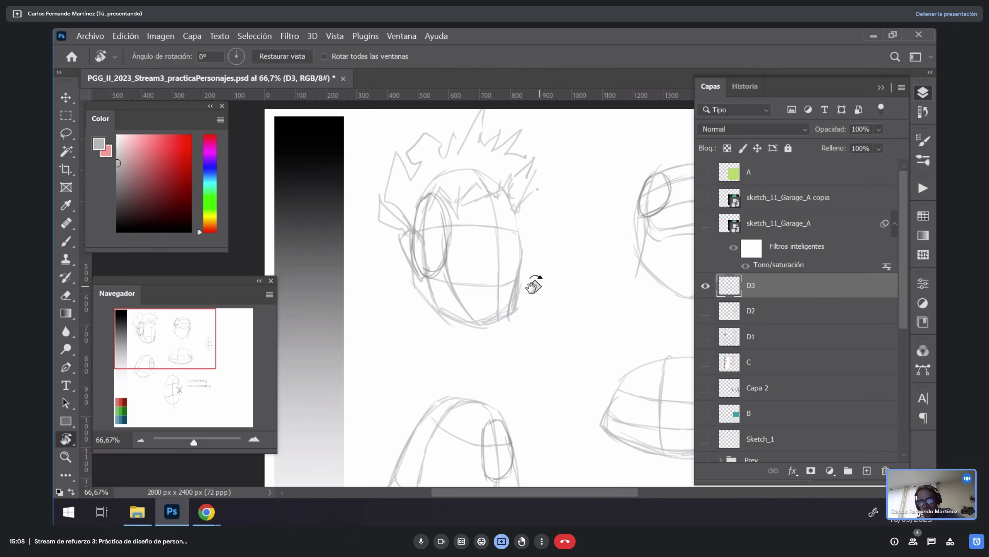
{"action": "left_click", "coordinate": [514, 261]}
{"action": "key", "text": "r"}
{"action": "left_click_drag", "start_coordinate": [608, 202], "coordinate": [517, 144]}
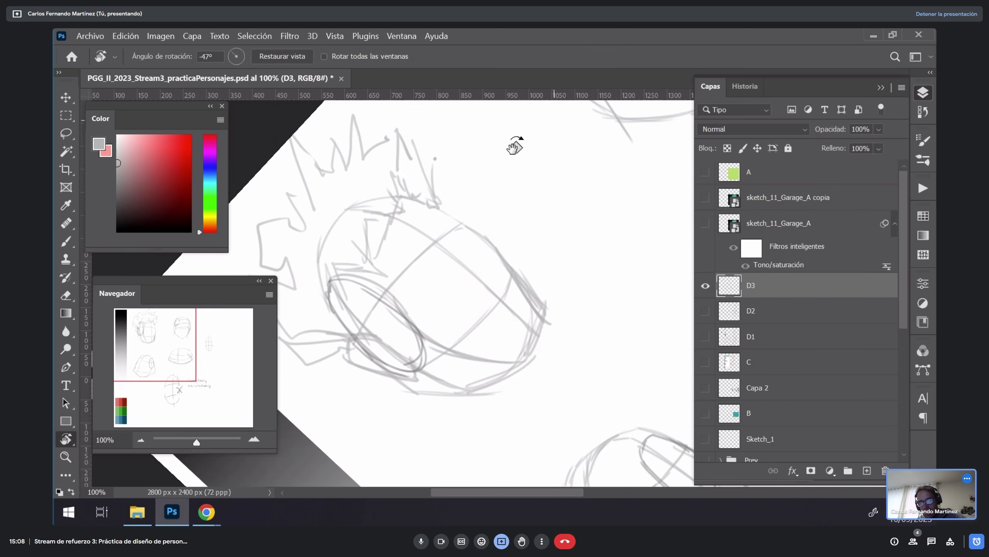
{"action": "key", "text": "b"}
{"action": "mouse_move", "coordinate": [394, 283]}
{"action": "left_mouse_down"}
{"action": "mouse_move", "coordinate": [409, 300]}
{"action": "mouse_move", "coordinate": [423, 258]}
{"action": "mouse_move", "coordinate": [441, 271]}
{"action": "mouse_move", "coordinate": [420, 300]}
{"action": "mouse_move", "coordinate": [440, 287]}
{"action": "mouse_move", "coordinate": [426, 261]}
{"action": "mouse_move", "coordinate": [469, 252]}
{"action": "mouse_move", "coordinate": [457, 230]}
{"action": "mouse_move", "coordinate": [468, 223]}
{"action": "mouse_move", "coordinate": [477, 243]}
{"action": "left_mouse_up"}
{"action": "mouse_move", "coordinate": [451, 241]}
{"action": "left_mouse_down"}
{"action": "mouse_move", "coordinate": [483, 244]}
{"action": "mouse_move", "coordinate": [471, 250]}
{"action": "mouse_move", "coordinate": [476, 230]}
{"action": "left_mouse_up"}
{"action": "key", "text": "Escape"}
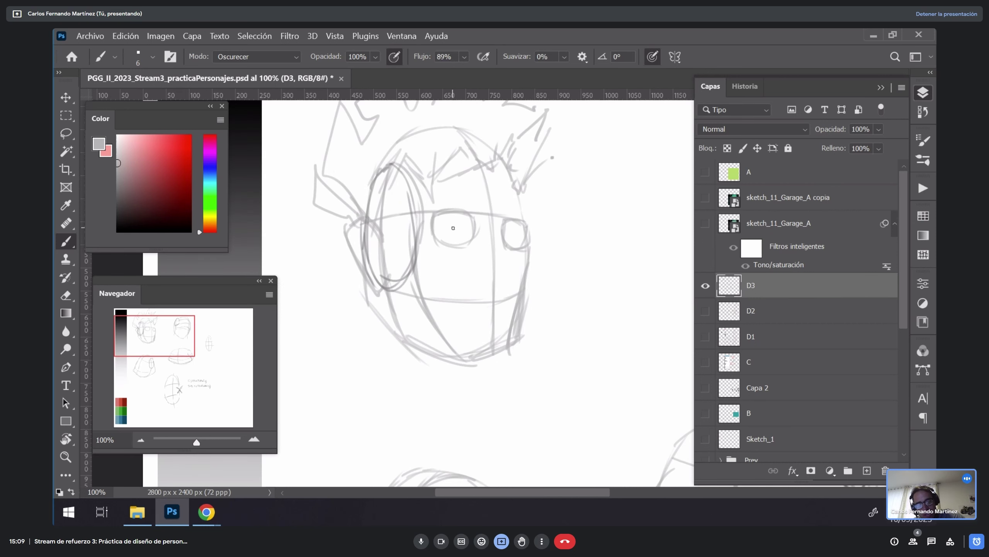
{"action": "left_click", "coordinate": [519, 234]}
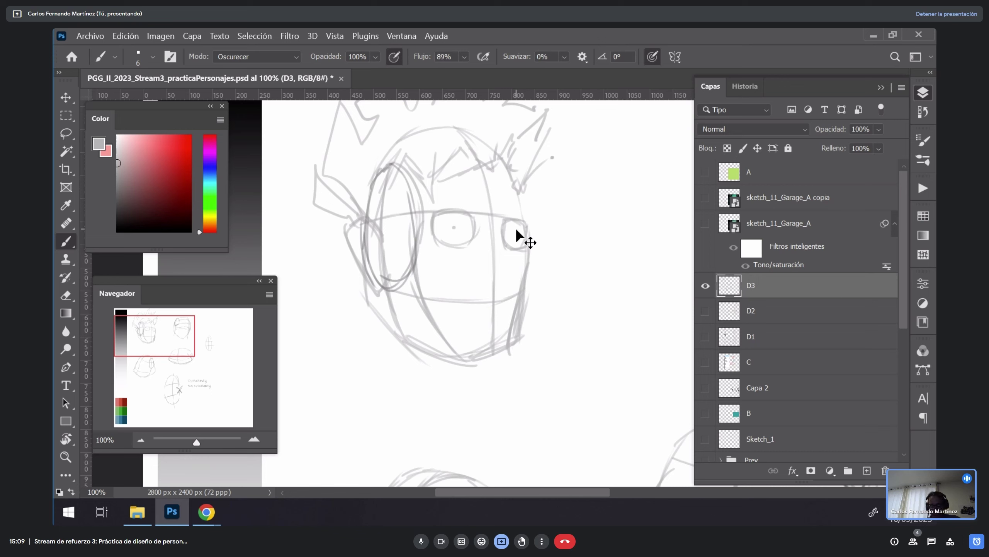
{"action": "key", "text": "ctrl+z"}
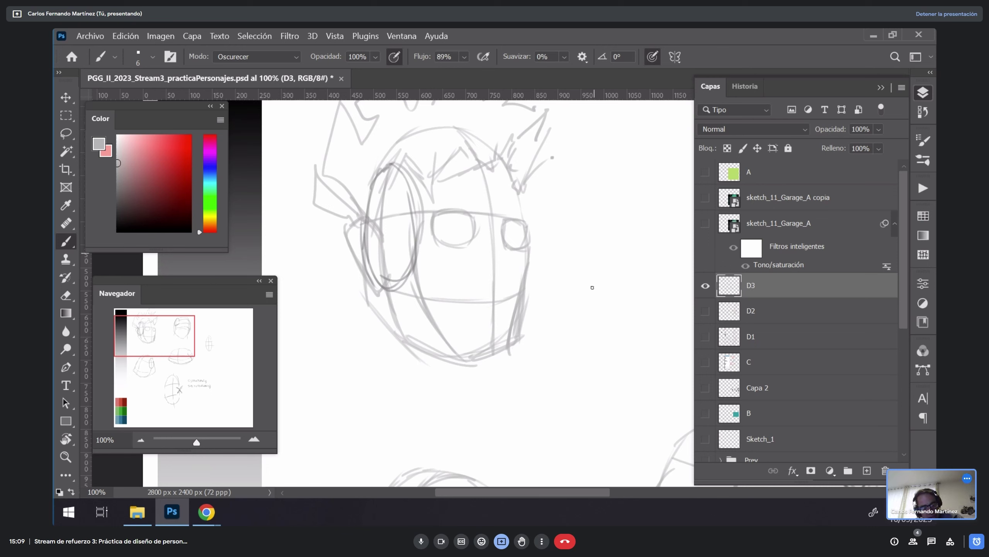
Step: Sketch three simplified nose profiles beside the head, each a steep line with a short base, facing different directions
{"action": "left_click_drag", "start_coordinate": [593, 211], "coordinate": [595, 287]}
{"action": "left_click_drag", "start_coordinate": [622, 217], "coordinate": [635, 285]}
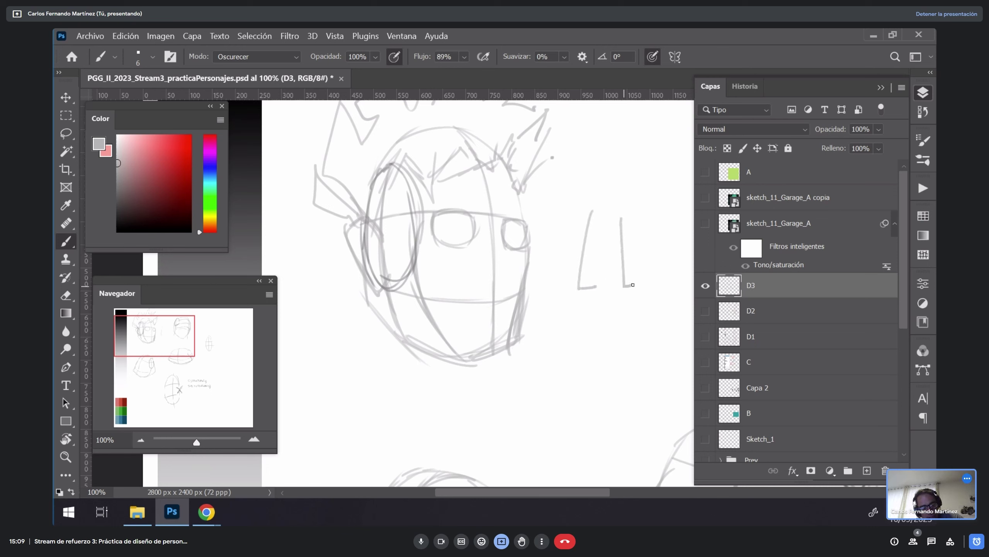
{"action": "mouse_move", "coordinate": [647, 211]}
{"action": "left_mouse_down"}
{"action": "mouse_move", "coordinate": [657, 284]}
{"action": "mouse_move", "coordinate": [649, 281]}
{"action": "left_mouse_up"}
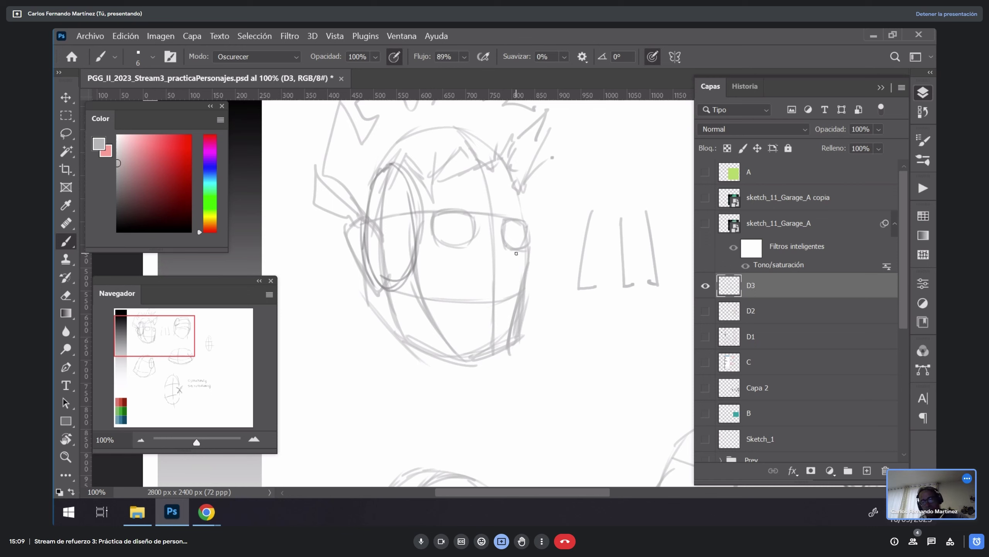
Step: Draw an angular nose between the eyes of the spiky-haired head, with its bridge, base and side plane
{"action": "left_click_drag", "start_coordinate": [487, 217], "coordinate": [487, 267]}
{"action": "left_click_drag", "start_coordinate": [487, 303], "coordinate": [490, 251]}
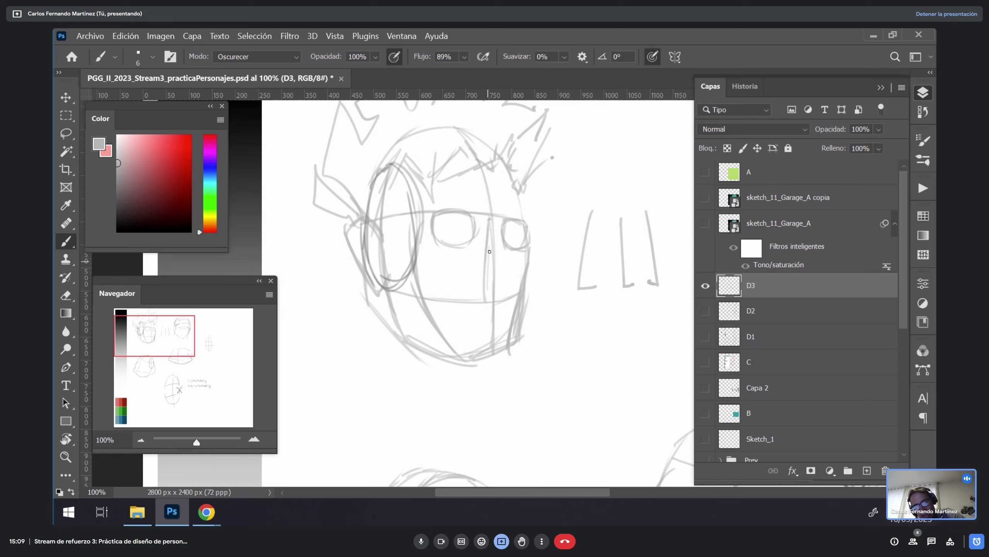
{"action": "left_click_drag", "start_coordinate": [483, 291], "coordinate": [493, 290]}
{"action": "mouse_move", "coordinate": [491, 222]}
{"action": "left_mouse_down"}
{"action": "mouse_move", "coordinate": [500, 288]}
{"action": "mouse_move", "coordinate": [485, 289]}
{"action": "mouse_move", "coordinate": [514, 298]}
{"action": "mouse_move", "coordinate": [492, 218]}
{"action": "left_mouse_up"}
{"action": "left_click_drag", "start_coordinate": [495, 226], "coordinate": [513, 290]}
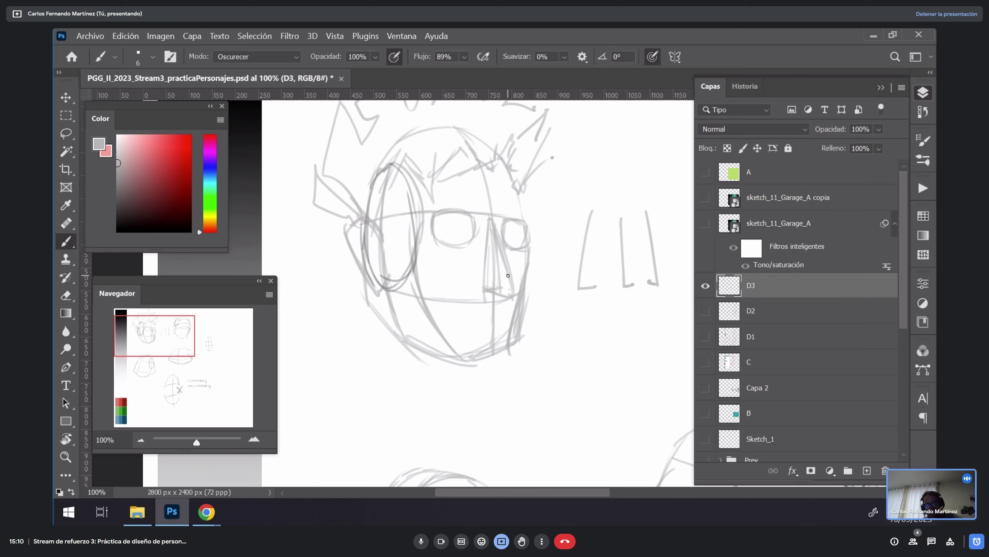
Step: Draw thick angular eyebrows above both eyes of the spiky-haired head
{"action": "mouse_move", "coordinate": [530, 233]}
{"action": "left_mouse_down"}
{"action": "mouse_move", "coordinate": [537, 211]}
{"action": "mouse_move", "coordinate": [500, 159]}
{"action": "left_mouse_up"}
{"action": "mouse_move", "coordinate": [525, 213]}
{"action": "left_mouse_down"}
{"action": "mouse_move", "coordinate": [514, 178]}
{"action": "mouse_move", "coordinate": [523, 129]}
{"action": "mouse_move", "coordinate": [436, 269]}
{"action": "mouse_move", "coordinate": [415, 327]}
{"action": "left_mouse_up"}
{"action": "key", "text": "r"}
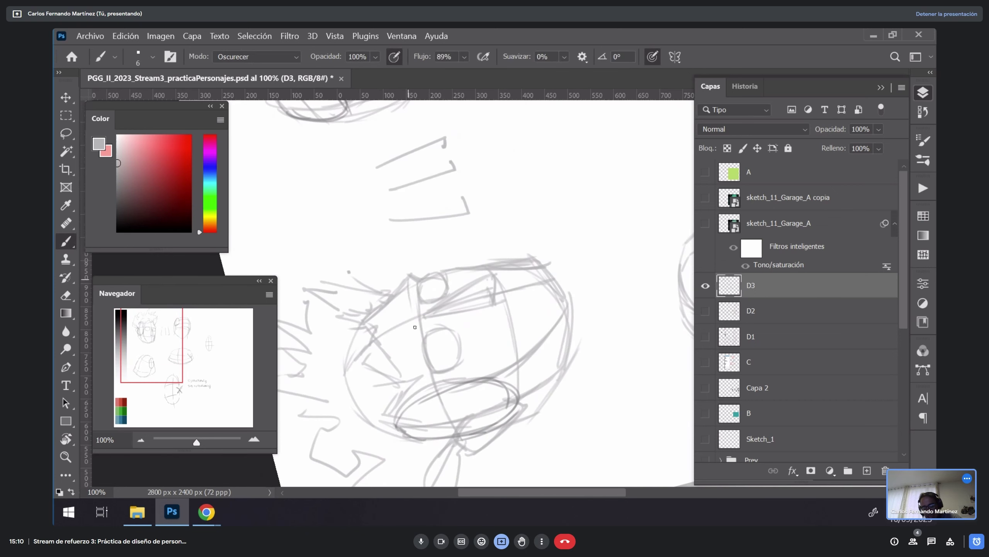
{"action": "mouse_move", "coordinate": [411, 277]}
{"action": "left_mouse_down"}
{"action": "mouse_move", "coordinate": [427, 344]}
{"action": "mouse_move", "coordinate": [403, 288]}
{"action": "mouse_move", "coordinate": [413, 313]}
{"action": "mouse_move", "coordinate": [406, 284]}
{"action": "left_mouse_up"}
{"action": "mouse_move", "coordinate": [420, 332]}
{"action": "left_mouse_down"}
{"action": "mouse_move", "coordinate": [416, 362]}
{"action": "mouse_move", "coordinate": [432, 380]}
{"action": "left_mouse_up"}
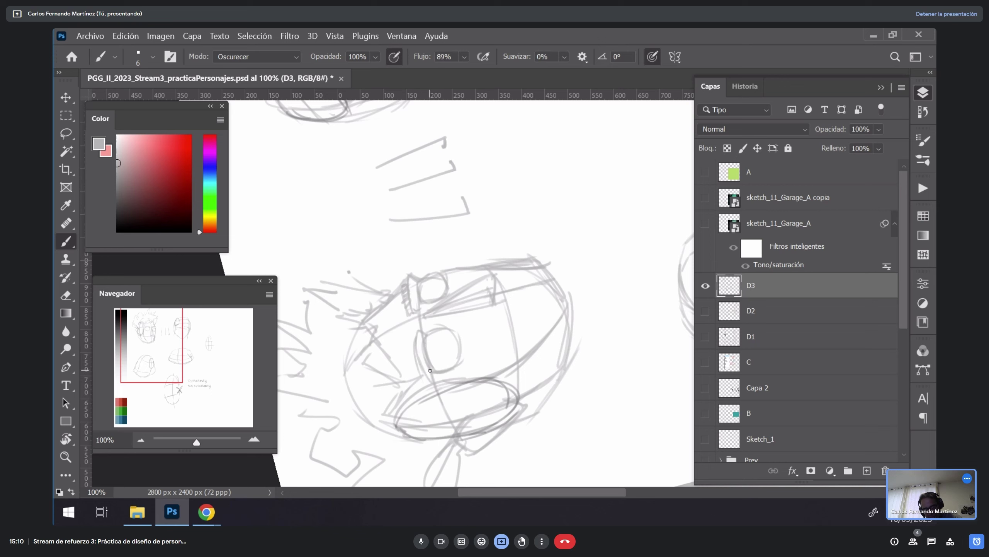
{"action": "left_click_drag", "start_coordinate": [410, 332], "coordinate": [413, 375]}
{"action": "key", "text": "Escape"}
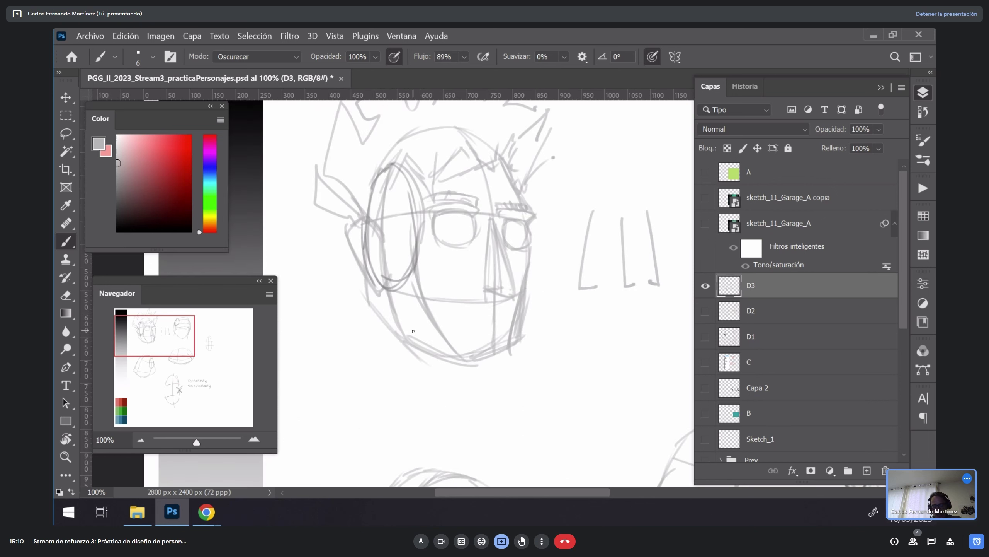
Step: Sketch short mouth and lip lines beneath the nose of the spiky-haired head
{"action": "key", "text": "r"}
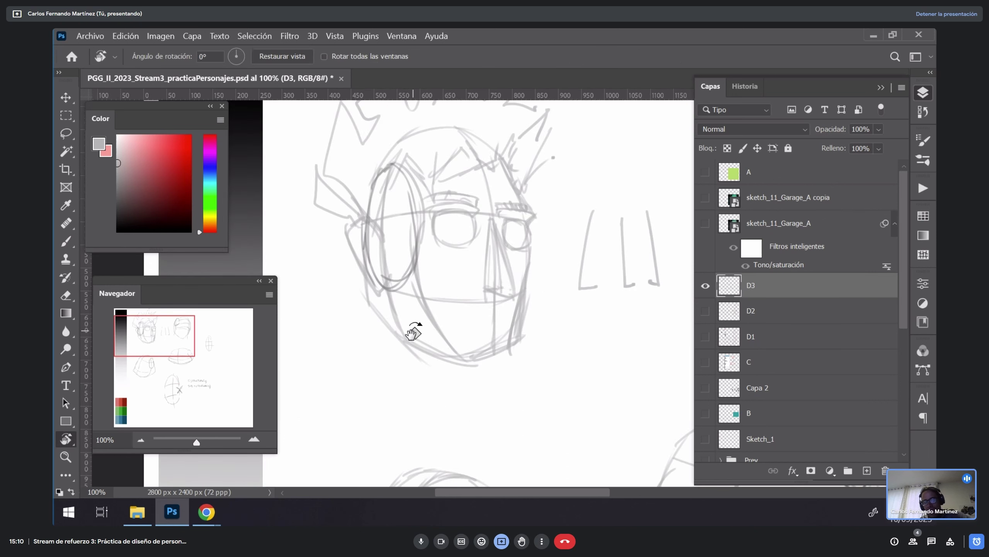
{"action": "left_click_drag", "start_coordinate": [562, 338], "coordinate": [552, 238]}
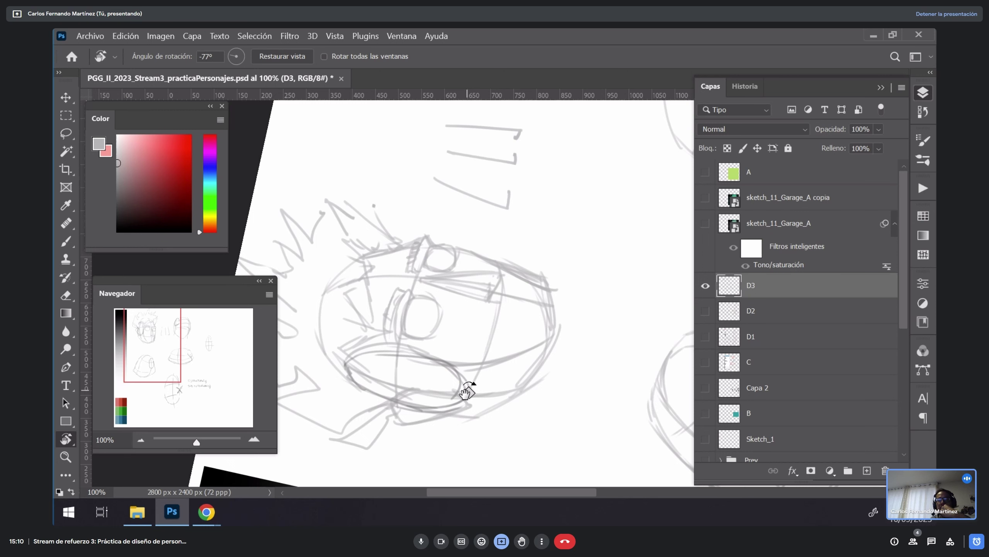
{"action": "left_click_drag", "start_coordinate": [579, 322], "coordinate": [565, 207]}
{"action": "key", "text": "b"}
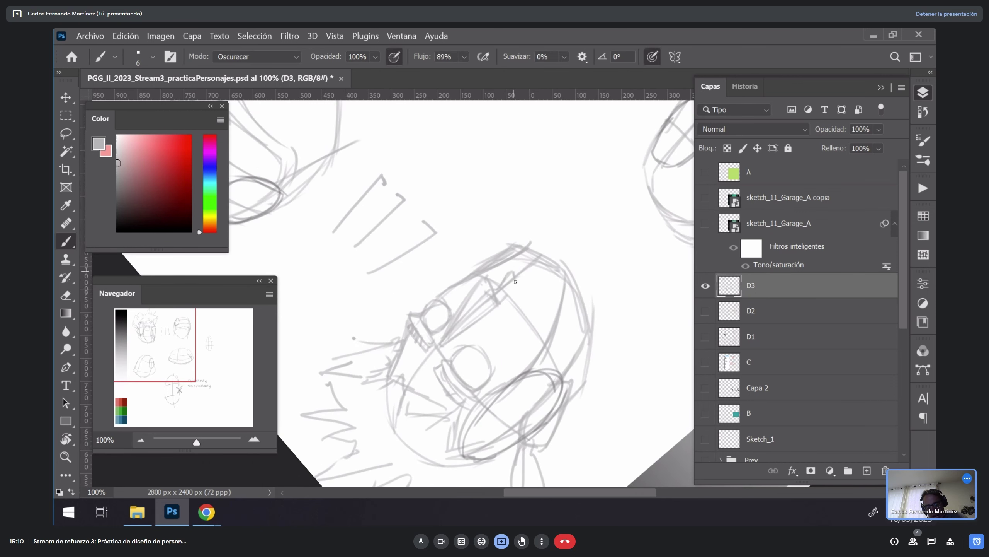
{"action": "mouse_move", "coordinate": [515, 282]}
{"action": "left_mouse_down"}
{"action": "mouse_move", "coordinate": [528, 295]}
{"action": "mouse_move", "coordinate": [525, 284]}
{"action": "left_mouse_up"}
{"action": "key", "text": "Escape"}
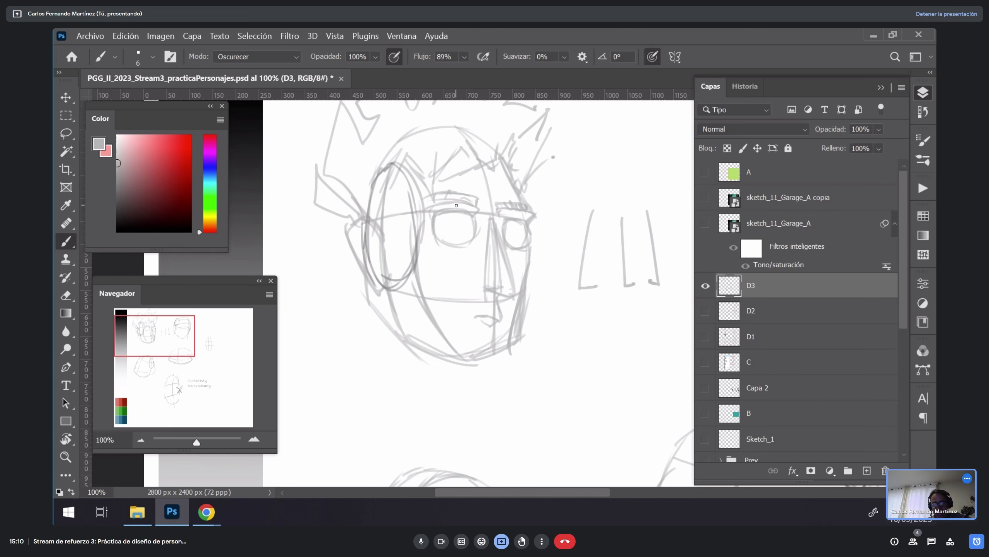
Step: Lasso the spiky-haired head, raise its lightness to +38 with Hue/Saturation, and deselect it
{"action": "key", "text": "l"}
{"action": "scroll", "coordinate": [545, 290], "scroll_direction": "down", "scroll_amount": 1}
{"action": "mouse_move", "coordinate": [561, 226]}
{"action": "left_mouse_down"}
{"action": "mouse_move", "coordinate": [545, 114]}
{"action": "mouse_move", "coordinate": [375, 135]}
{"action": "mouse_move", "coordinate": [460, 365]}
{"action": "mouse_move", "coordinate": [581, 294]}
{"action": "left_mouse_up"}
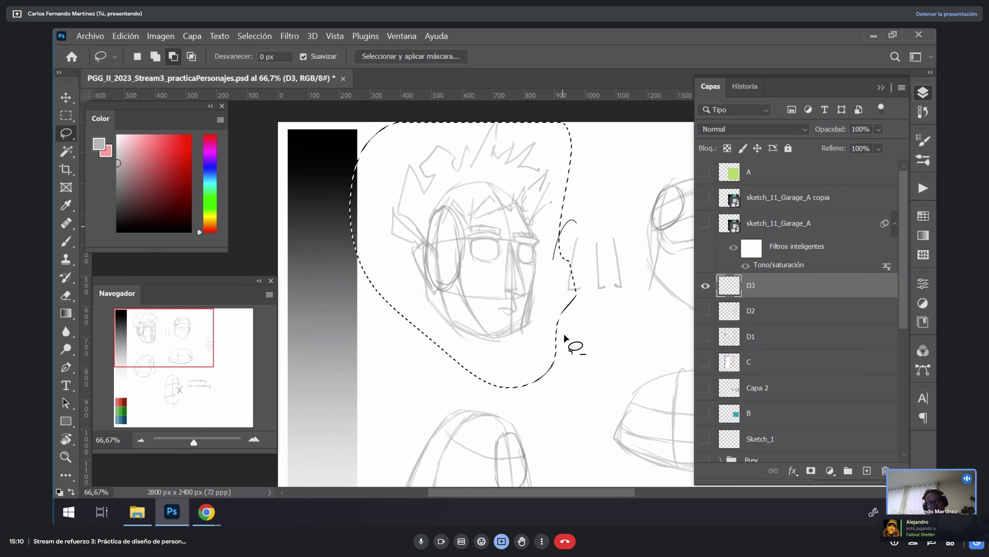
{"action": "key", "text": "ctrl+u"}
{"action": "left_click_drag", "start_coordinate": [696, 262], "coordinate": [722, 259]}
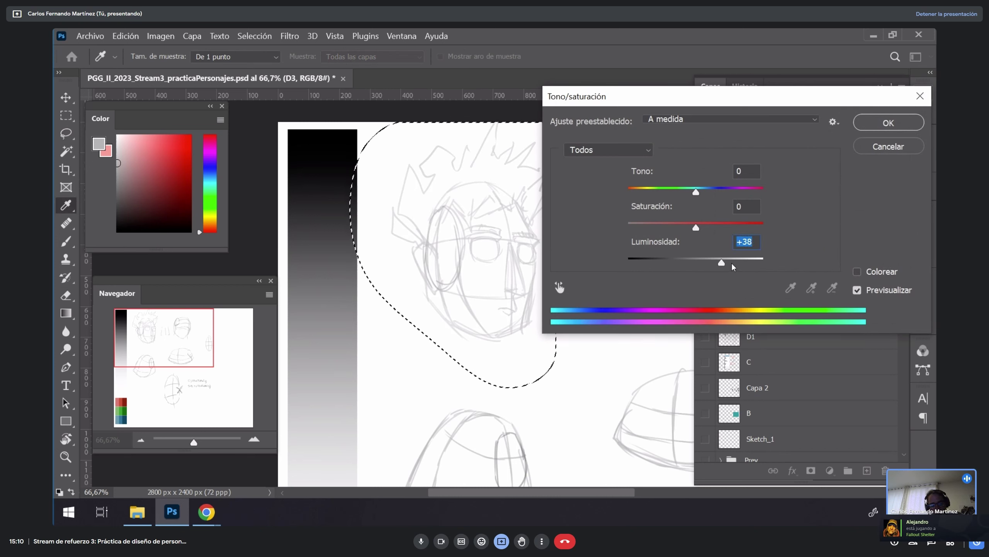
{"action": "left_click", "coordinate": [878, 122]}
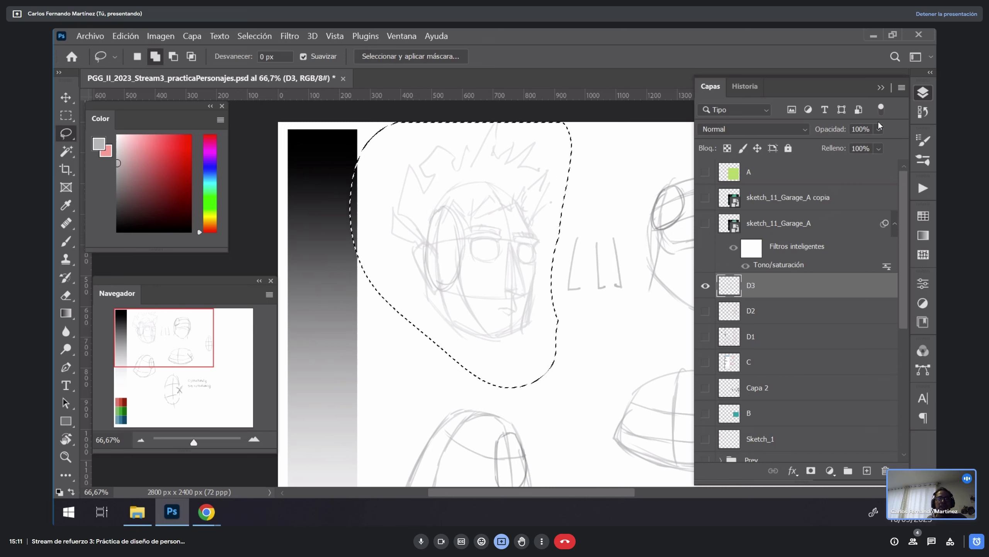
{"action": "key", "text": "ctrl+d"}
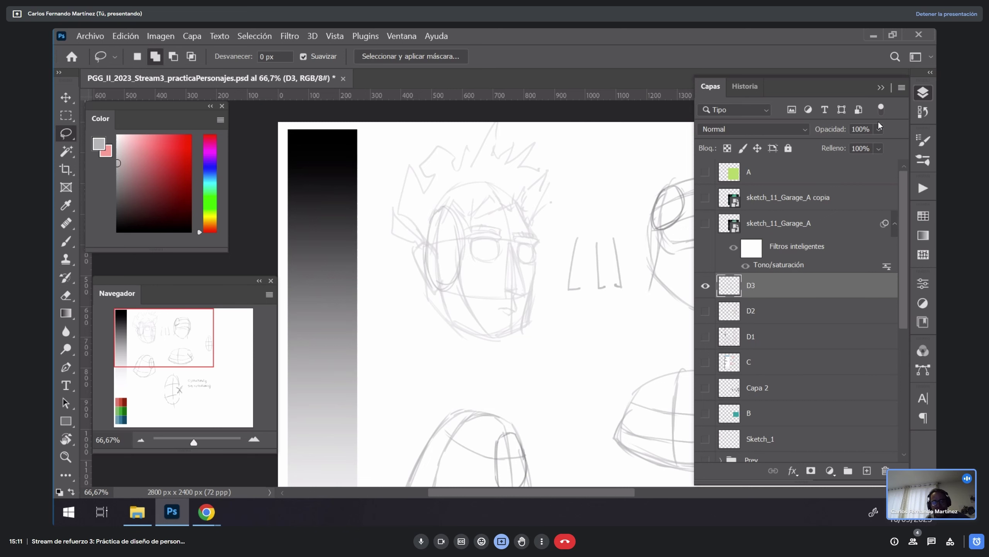
Step: Choose a darker gray brush colour for redrawing over the lightened head
{"action": "key", "text": "z"}
{"action": "double_click", "coordinate": [489, 253]}
{"action": "left_click_drag", "start_coordinate": [556, 354], "coordinate": [579, 380]}
{"action": "left_click", "coordinate": [634, 358], "text": "alt"}
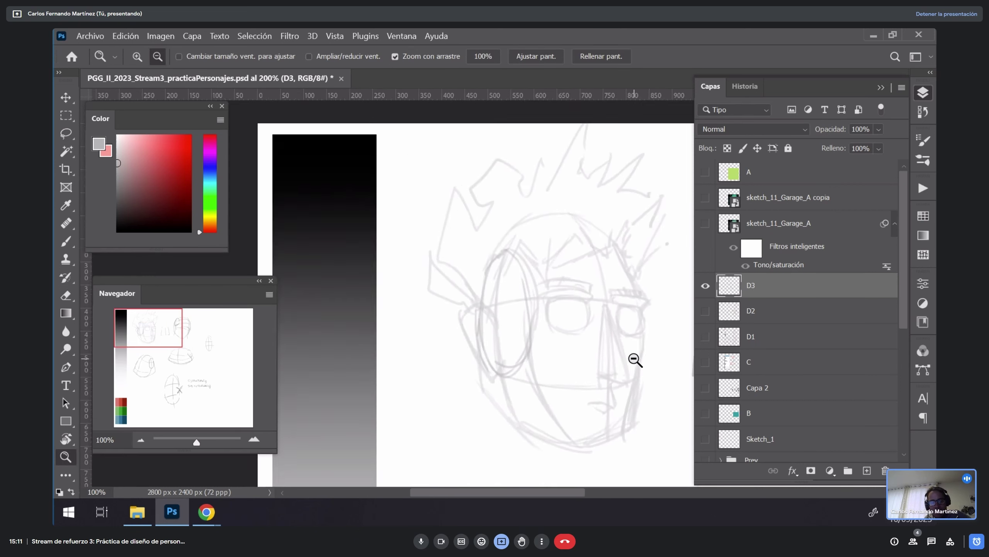
{"action": "left_click", "coordinate": [635, 360], "text": "alt"}
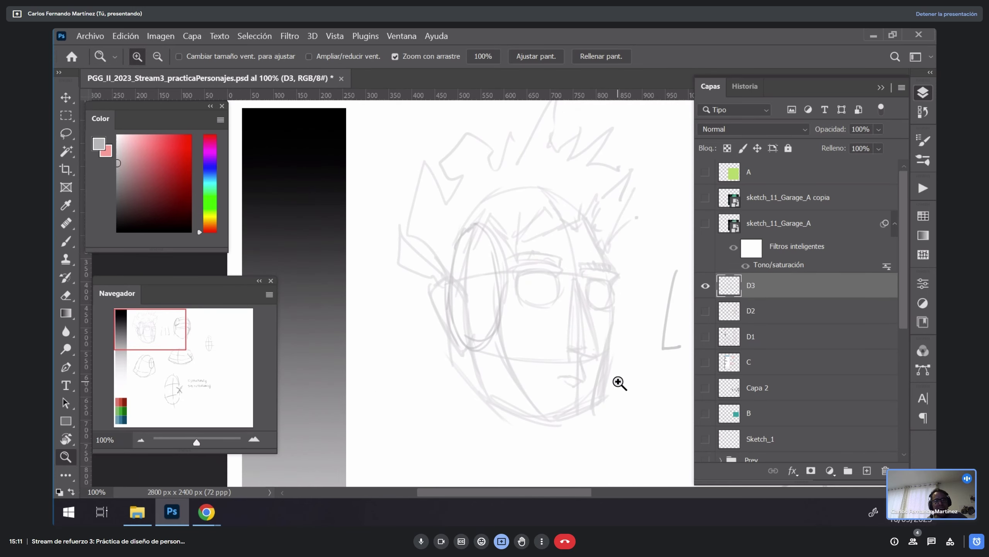
{"action": "key", "text": "b"}
{"action": "left_click", "coordinate": [118, 175]}
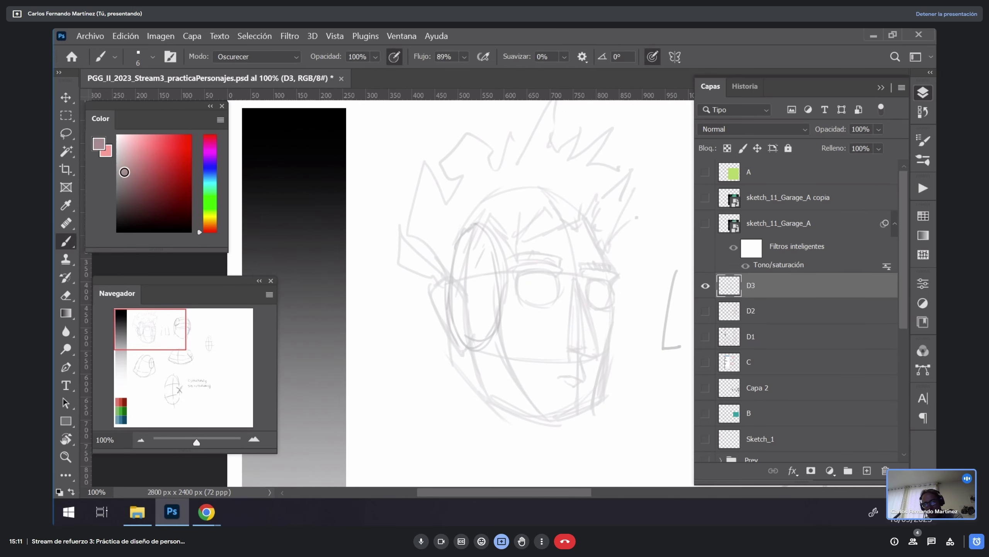
{"action": "mouse_move", "coordinate": [479, 267]}
{"action": "left_mouse_down"}
{"action": "mouse_move", "coordinate": [483, 312]}
{"action": "mouse_move", "coordinate": [474, 316]}
{"action": "mouse_move", "coordinate": [483, 315]}
{"action": "left_mouse_up"}
{"action": "mouse_move", "coordinate": [502, 242]}
{"action": "left_mouse_down"}
{"action": "mouse_move", "coordinate": [482, 265]}
{"action": "mouse_move", "coordinate": [490, 327]}
{"action": "left_mouse_up"}
{"action": "left_click_drag", "start_coordinate": [480, 273], "coordinate": [497, 336]}
{"action": "left_click_drag", "start_coordinate": [483, 340], "coordinate": [485, 347]}
{"action": "left_click_drag", "start_coordinate": [496, 352], "coordinate": [494, 355]}
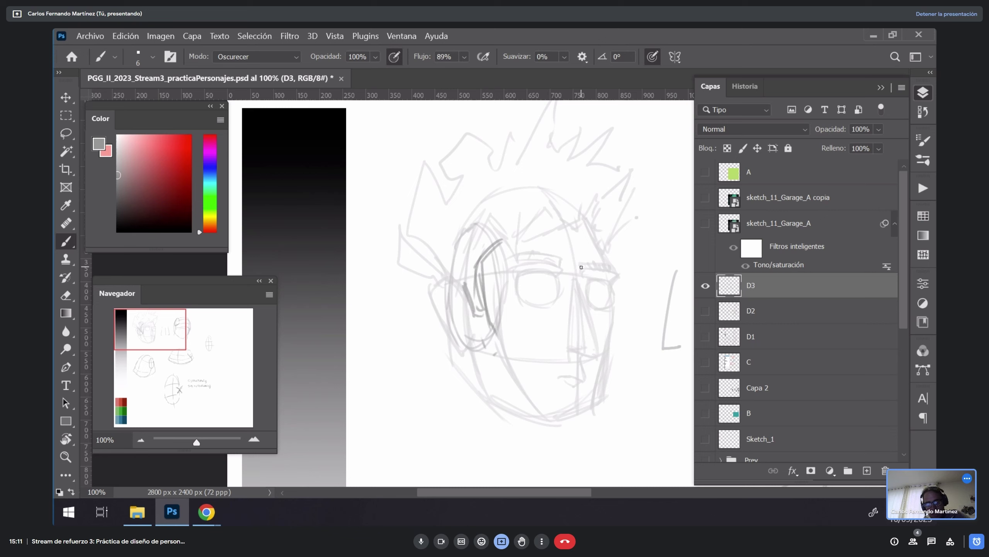
{"action": "key", "text": "ctrl+z"}
{"action": "key", "text": "ctrl+z"}
{"action": "key", "text": "ctrl+z"}
{"action": "key", "text": "ctrl+z"}
{"action": "key", "text": "ctrl+z"}
{"action": "key", "text": "ctrl+z"}
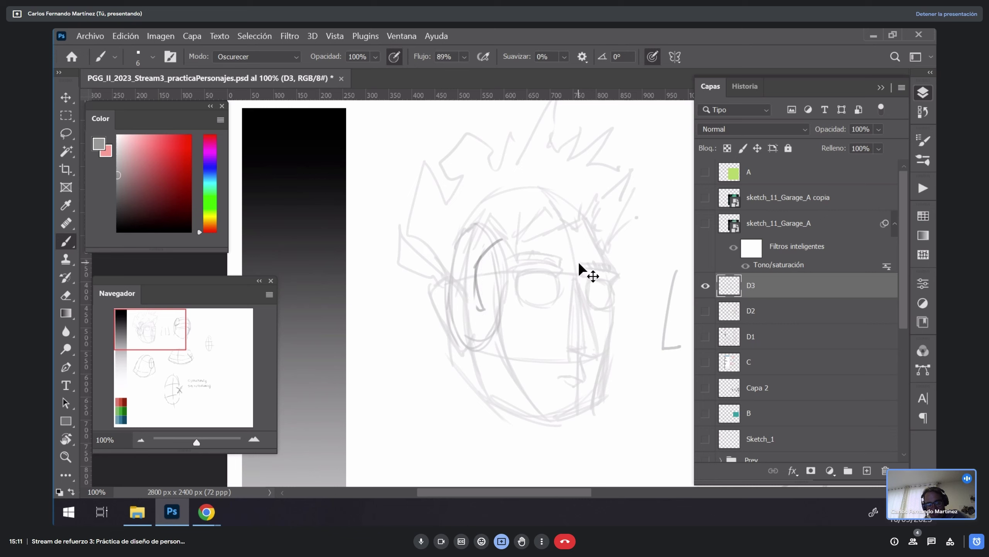
{"action": "key", "text": "ctrl+z"}
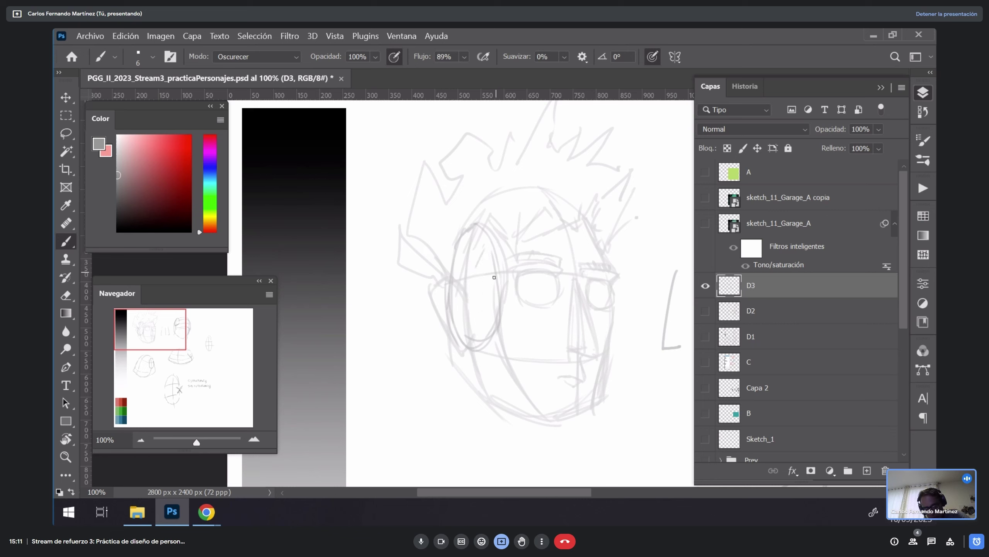
Step: Outline a narrow sideburn within the side oval, with a flat lower end
{"action": "mouse_move", "coordinate": [504, 256]}
{"action": "left_mouse_down"}
{"action": "mouse_move", "coordinate": [481, 338]}
{"action": "mouse_move", "coordinate": [467, 320]}
{"action": "mouse_move", "coordinate": [475, 336]}
{"action": "mouse_move", "coordinate": [472, 284]}
{"action": "mouse_move", "coordinate": [457, 272]}
{"action": "left_mouse_up"}
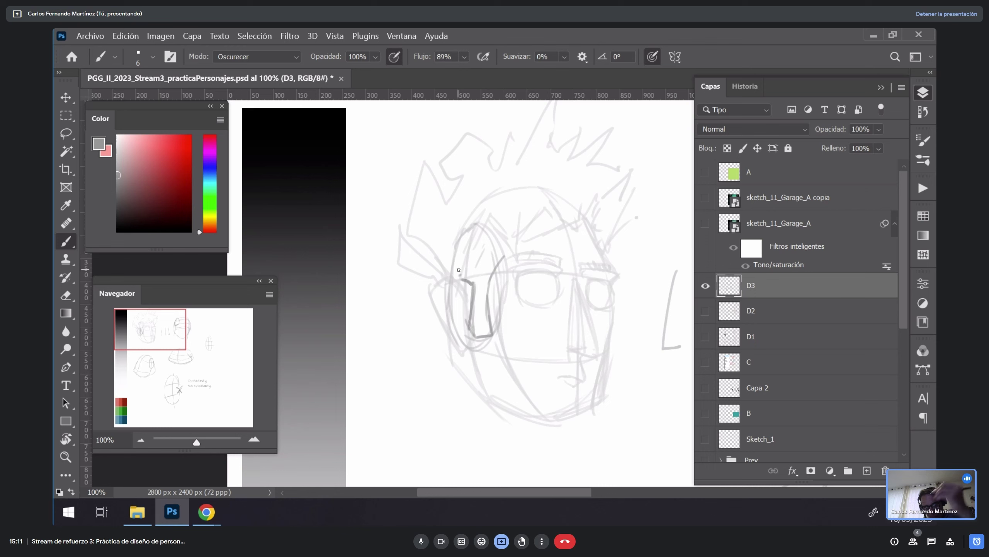
{"action": "mouse_move", "coordinate": [396, 413]}
{"action": "left_mouse_down"}
{"action": "mouse_move", "coordinate": [396, 381]}
{"action": "mouse_move", "coordinate": [498, 320]}
{"action": "left_mouse_up"}
{"action": "key", "text": "ctrl+z"}
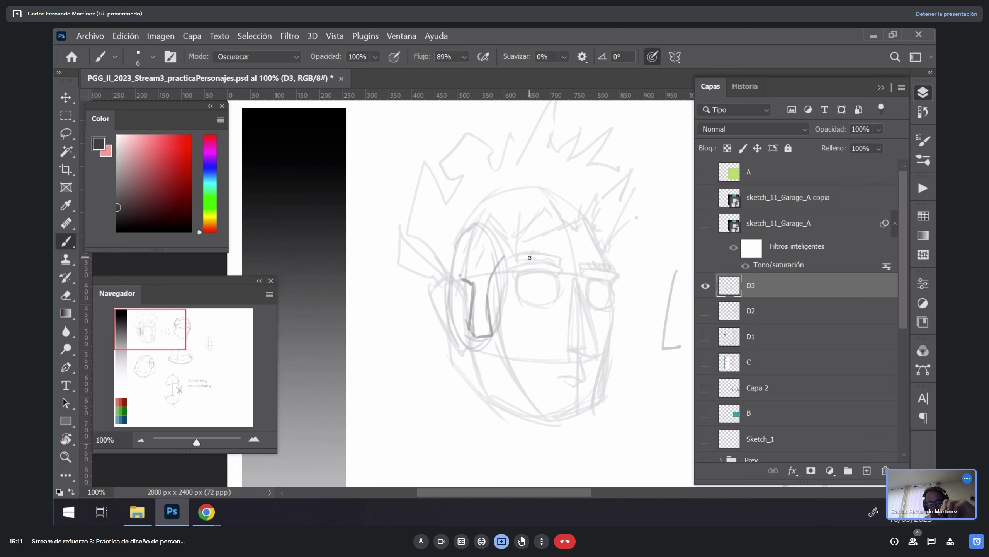
Step: Reduce layer D3's opacity to 45% and add jagged beard strokes beneath the sideburn
{"action": "left_click", "coordinate": [877, 131]}
{"action": "left_click", "coordinate": [864, 144]}
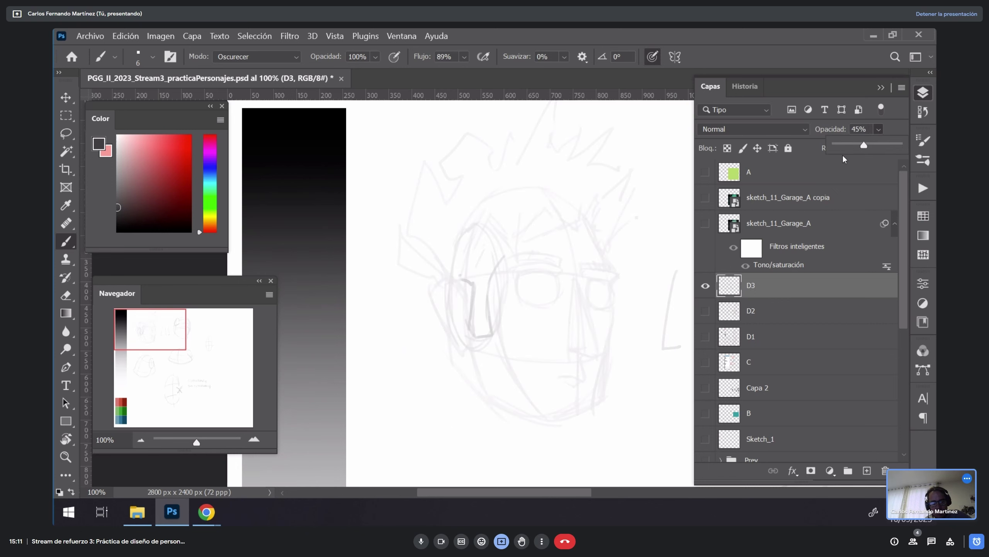
{"action": "mouse_move", "coordinate": [559, 452]}
{"action": "left_mouse_down"}
{"action": "mouse_move", "coordinate": [602, 202]}
{"action": "mouse_move", "coordinate": [601, 228]}
{"action": "mouse_move", "coordinate": [531, 316]}
{"action": "mouse_move", "coordinate": [537, 303]}
{"action": "mouse_move", "coordinate": [533, 328]}
{"action": "mouse_move", "coordinate": [546, 303]}
{"action": "mouse_move", "coordinate": [544, 327]}
{"action": "mouse_move", "coordinate": [555, 308]}
{"action": "mouse_move", "coordinate": [550, 330]}
{"action": "left_mouse_up"}
{"action": "key", "text": "ctrl+z"}
{"action": "key", "text": "r"}
{"action": "key", "text": "b"}
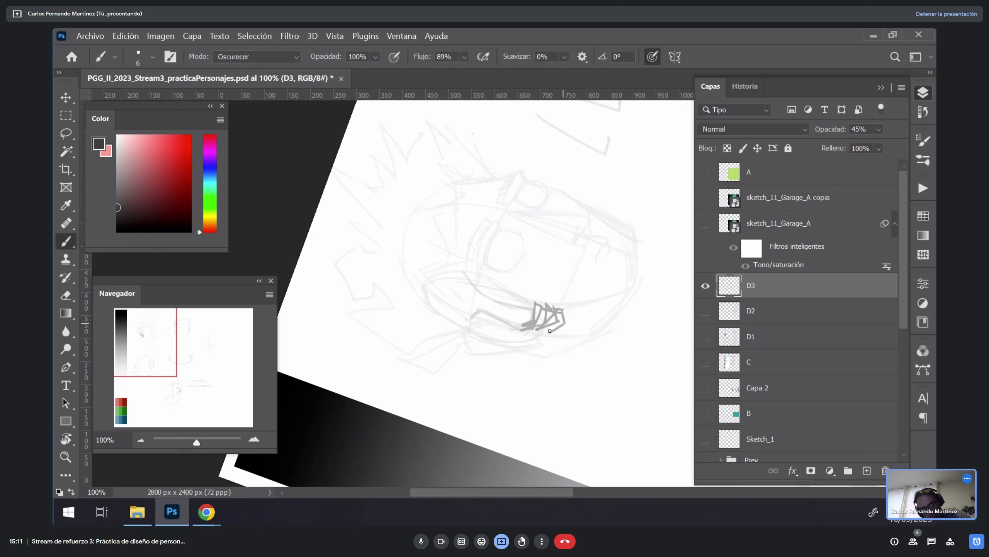
{"action": "key", "text": "Escape"}
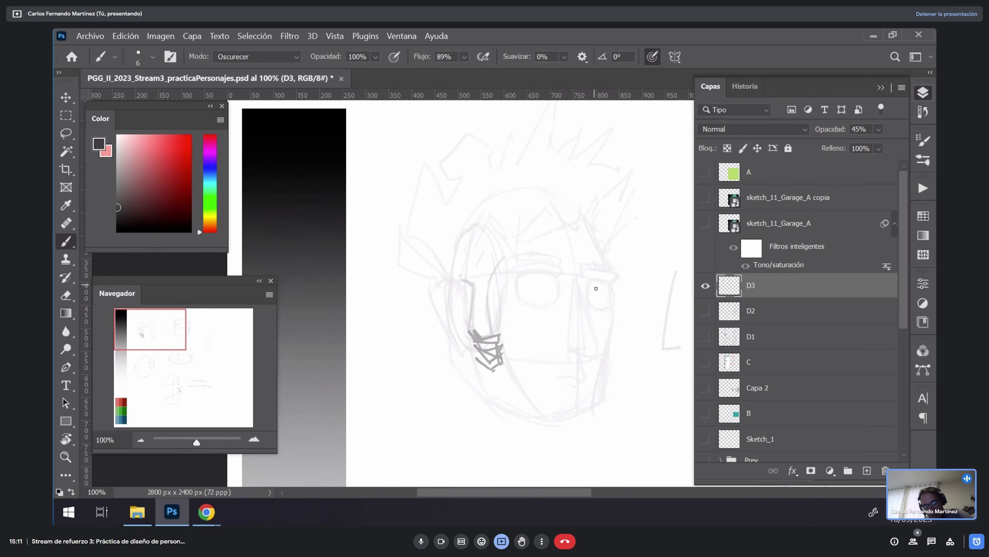
Step: Redraw the angular nose and both blocky eyebrows in dark lines over the faded sketch
{"action": "mouse_move", "coordinate": [585, 273]}
{"action": "left_mouse_down"}
{"action": "mouse_move", "coordinate": [580, 296]}
{"action": "mouse_move", "coordinate": [598, 353]}
{"action": "mouse_move", "coordinate": [562, 358]}
{"action": "mouse_move", "coordinate": [570, 333]}
{"action": "mouse_move", "coordinate": [568, 342]}
{"action": "left_mouse_up"}
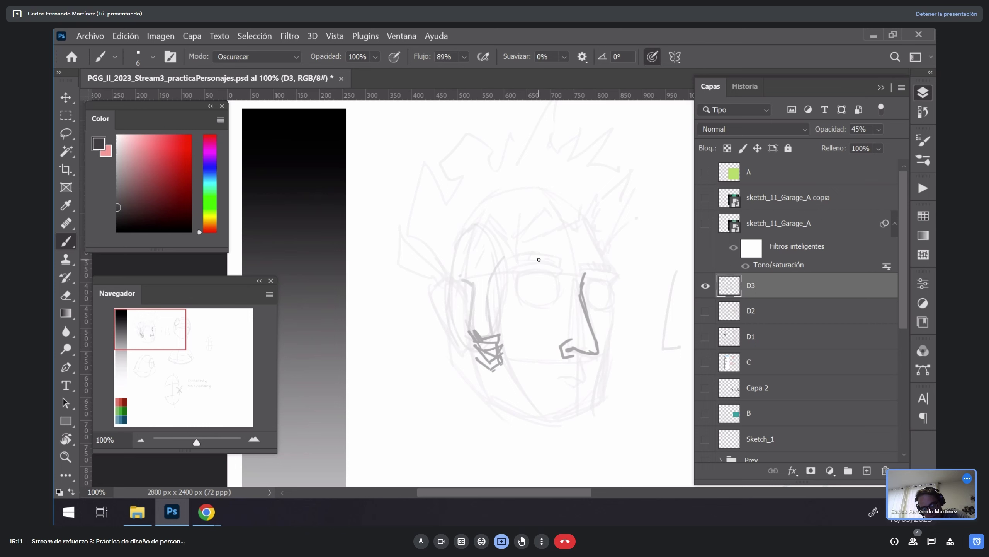
{"action": "left_click_drag", "start_coordinate": [539, 260], "coordinate": [497, 150]}
{"action": "mouse_move", "coordinate": [465, 227]}
{"action": "left_mouse_down"}
{"action": "mouse_move", "coordinate": [459, 269]}
{"action": "mouse_move", "coordinate": [452, 253]}
{"action": "mouse_move", "coordinate": [459, 270]}
{"action": "left_mouse_up"}
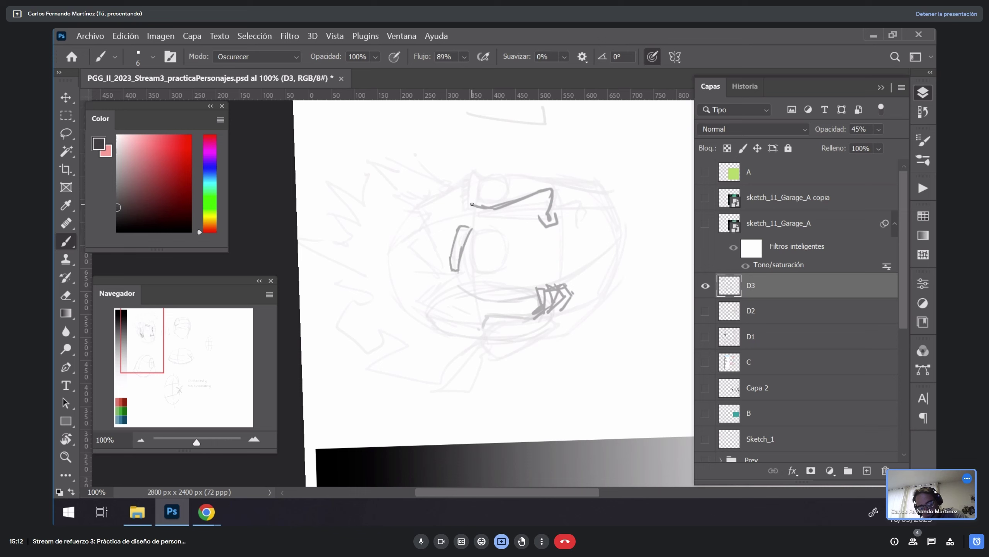
{"action": "mouse_move", "coordinate": [472, 204]}
{"action": "left_mouse_down"}
{"action": "mouse_move", "coordinate": [464, 185]}
{"action": "mouse_move", "coordinate": [464, 170]}
{"action": "mouse_move", "coordinate": [474, 203]}
{"action": "mouse_move", "coordinate": [473, 170]}
{"action": "left_mouse_up"}
Step: Redraw both eyes beneath the brows as dark, angular rounded outlines with upper and lower lids
{"action": "left_click", "coordinate": [484, 237]}
{"action": "left_click_drag", "start_coordinate": [484, 237], "coordinate": [479, 268]}
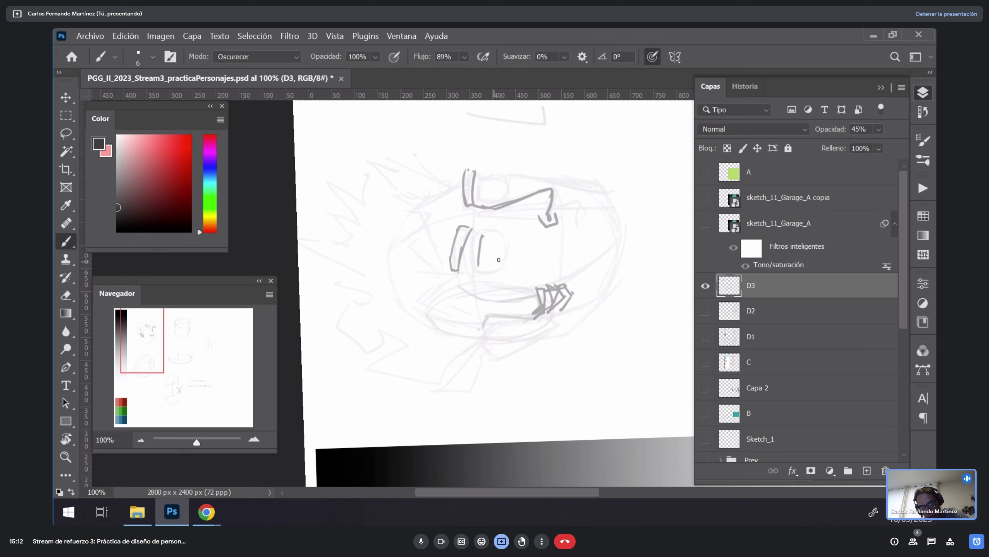
{"action": "key", "text": "Escape"}
{"action": "key", "text": "r"}
{"action": "left_click_drag", "start_coordinate": [552, 310], "coordinate": [610, 179]}
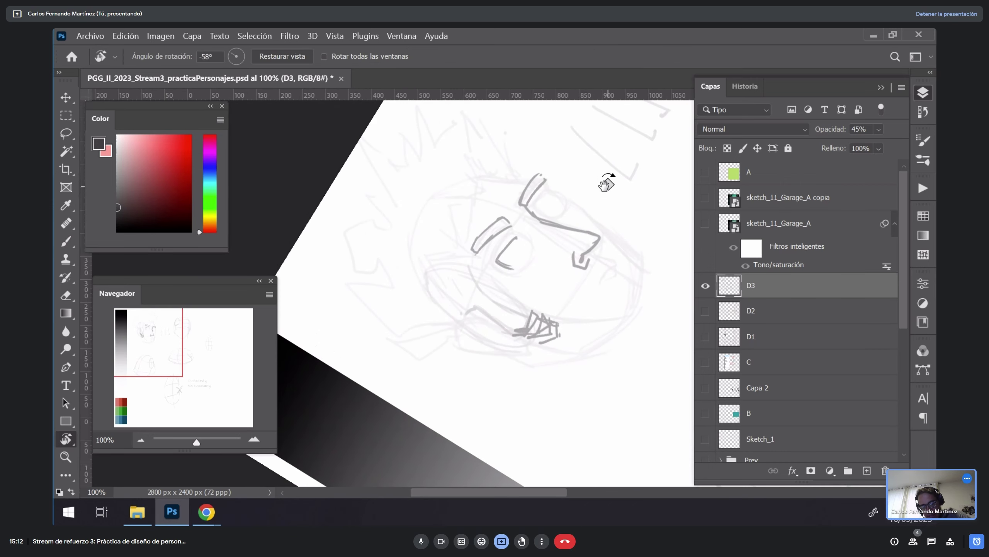
{"action": "mouse_move", "coordinate": [500, 263]}
{"action": "left_mouse_down"}
{"action": "mouse_move", "coordinate": [515, 268]}
{"action": "mouse_move", "coordinate": [524, 244]}
{"action": "left_mouse_up"}
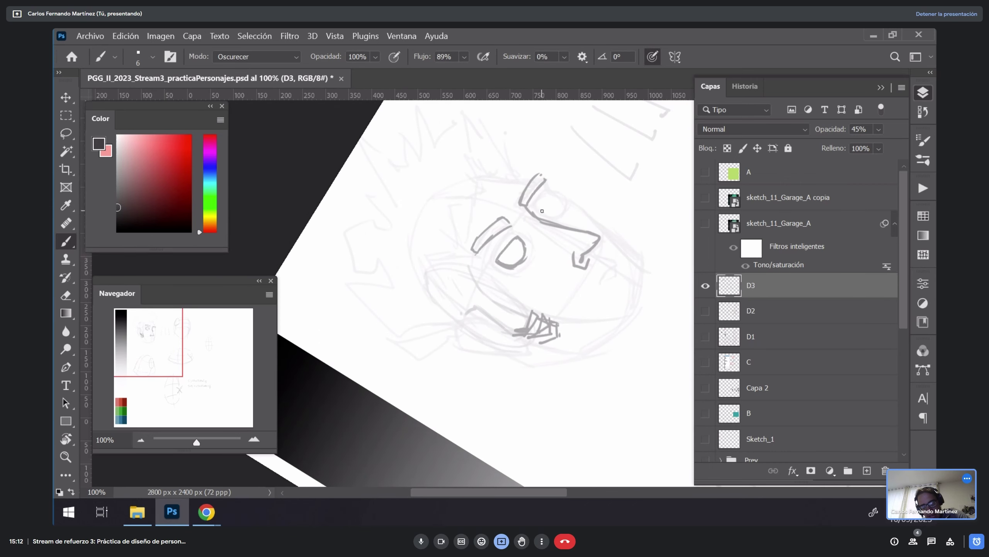
{"action": "mouse_move", "coordinate": [542, 211]}
{"action": "left_mouse_down"}
{"action": "mouse_move", "coordinate": [556, 195]}
{"action": "mouse_move", "coordinate": [548, 217]}
{"action": "mouse_move", "coordinate": [562, 209]}
{"action": "left_mouse_up"}
{"action": "key", "text": "ctrl+z"}
{"action": "left_click_drag", "start_coordinate": [499, 268], "coordinate": [503, 237]}
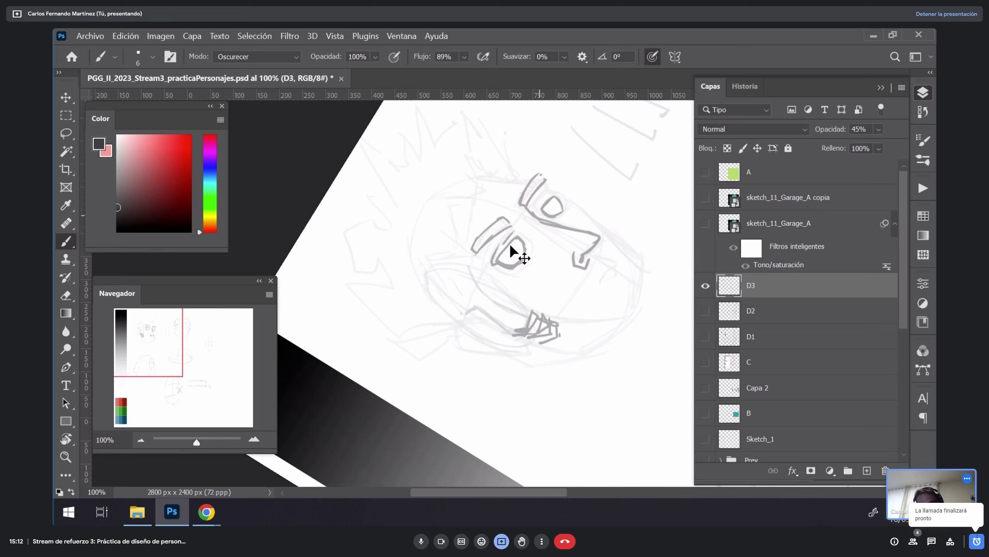
{"action": "mouse_move", "coordinate": [542, 212]}
{"action": "left_mouse_down"}
{"action": "mouse_move", "coordinate": [544, 197]}
{"action": "mouse_move", "coordinate": [553, 218]}
{"action": "left_mouse_up"}
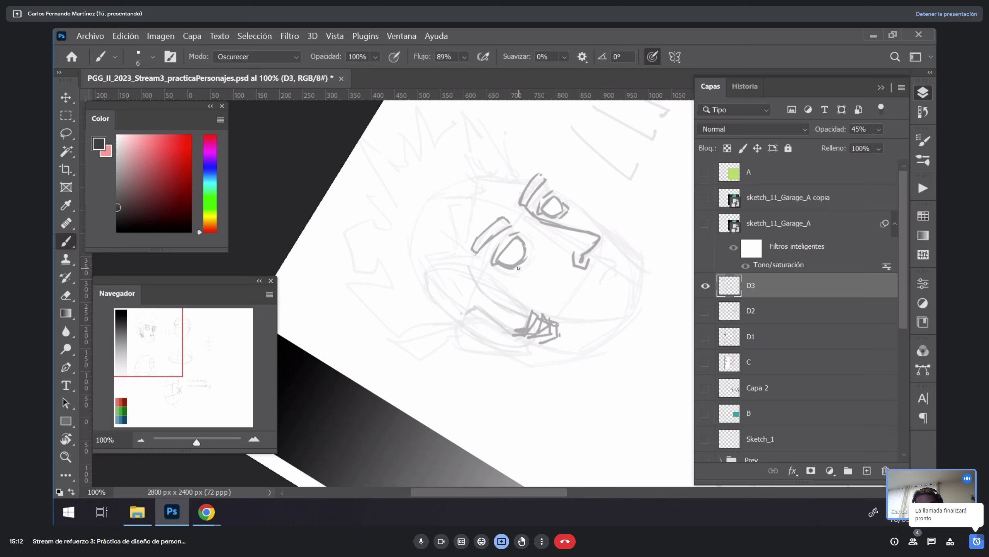
Step: Add angular bags beneath the eyes, creases beside the brow, and short lip lines beneath the nose
{"action": "mouse_move", "coordinate": [518, 268]}
{"action": "left_mouse_down"}
{"action": "mouse_move", "coordinate": [527, 245]}
{"action": "mouse_move", "coordinate": [537, 264]}
{"action": "mouse_move", "coordinate": [571, 217]}
{"action": "mouse_move", "coordinate": [500, 277]}
{"action": "mouse_move", "coordinate": [489, 267]}
{"action": "mouse_move", "coordinate": [537, 261]}
{"action": "mouse_move", "coordinate": [536, 239]}
{"action": "mouse_move", "coordinate": [546, 265]}
{"action": "left_mouse_up"}
{"action": "left_click_drag", "start_coordinate": [558, 225], "coordinate": [573, 221]}
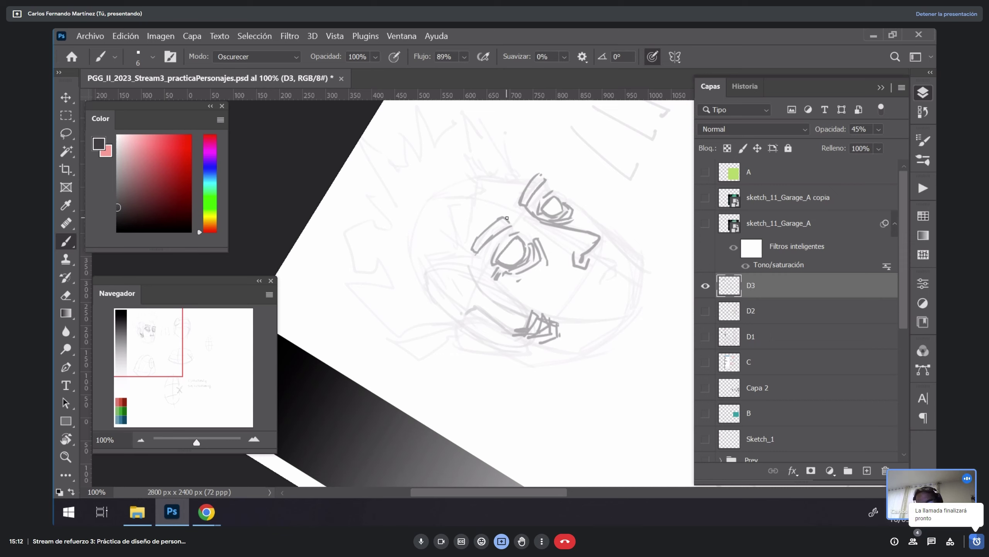
{"action": "left_click_drag", "start_coordinate": [512, 223], "coordinate": [507, 210]}
{"action": "mouse_move", "coordinate": [592, 254]}
{"action": "left_mouse_down"}
{"action": "mouse_move", "coordinate": [614, 267]}
{"action": "mouse_move", "coordinate": [601, 282]}
{"action": "mouse_move", "coordinate": [607, 273]}
{"action": "left_mouse_up"}
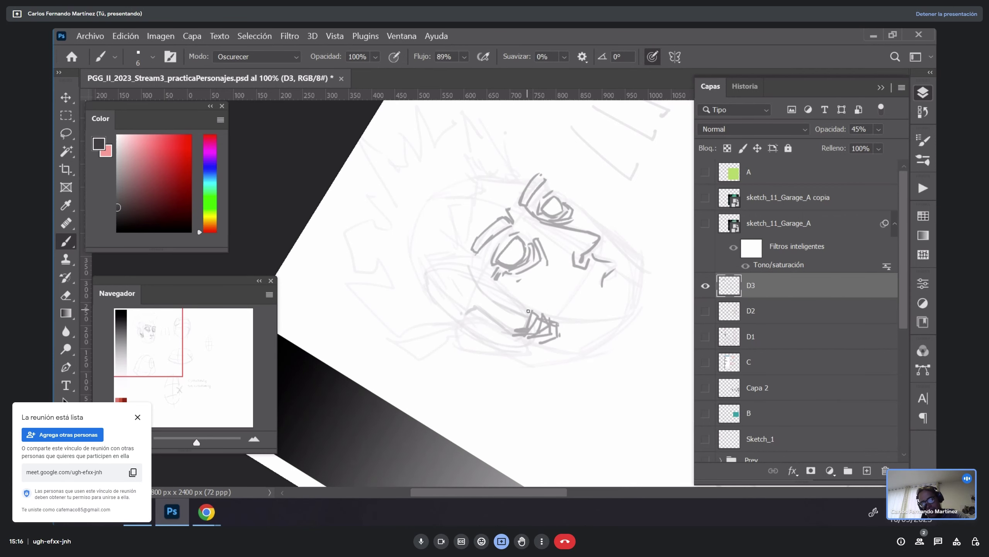
Step: Draw the angular temple hairline rising from the sideburn and turning toward the back of the head
{"action": "mouse_move", "coordinate": [528, 310]}
{"action": "left_mouse_down"}
{"action": "mouse_move", "coordinate": [511, 332]}
{"action": "mouse_move", "coordinate": [514, 310]}
{"action": "mouse_move", "coordinate": [506, 305]}
{"action": "mouse_move", "coordinate": [502, 318]}
{"action": "mouse_move", "coordinate": [505, 308]}
{"action": "mouse_move", "coordinate": [463, 273]}
{"action": "mouse_move", "coordinate": [433, 271]}
{"action": "mouse_move", "coordinate": [454, 269]}
{"action": "mouse_move", "coordinate": [443, 272]}
{"action": "mouse_move", "coordinate": [432, 300]}
{"action": "left_mouse_up"}
{"action": "left_click_drag", "start_coordinate": [444, 252], "coordinate": [433, 295]}
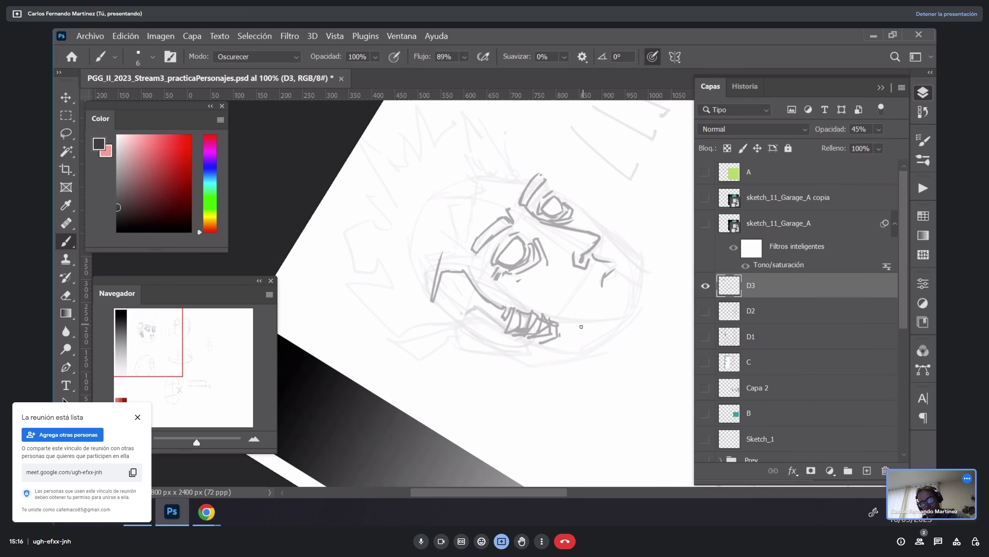
{"action": "key", "text": "Escape"}
Step: Draw the angular ear with inner contours behind the sideburn and extend the beard's lower edge along the jaw
{"action": "mouse_move", "coordinate": [459, 305]}
{"action": "left_mouse_down"}
{"action": "mouse_move", "coordinate": [444, 280]}
{"action": "mouse_move", "coordinate": [429, 295]}
{"action": "mouse_move", "coordinate": [434, 306]}
{"action": "mouse_move", "coordinate": [433, 288]}
{"action": "mouse_move", "coordinate": [459, 351]}
{"action": "mouse_move", "coordinate": [430, 300]}
{"action": "mouse_move", "coordinate": [455, 346]}
{"action": "mouse_move", "coordinate": [459, 292]}
{"action": "mouse_move", "coordinate": [452, 310]}
{"action": "mouse_move", "coordinate": [436, 290]}
{"action": "left_mouse_up"}
{"action": "left_click_drag", "start_coordinate": [456, 325], "coordinate": [450, 296]}
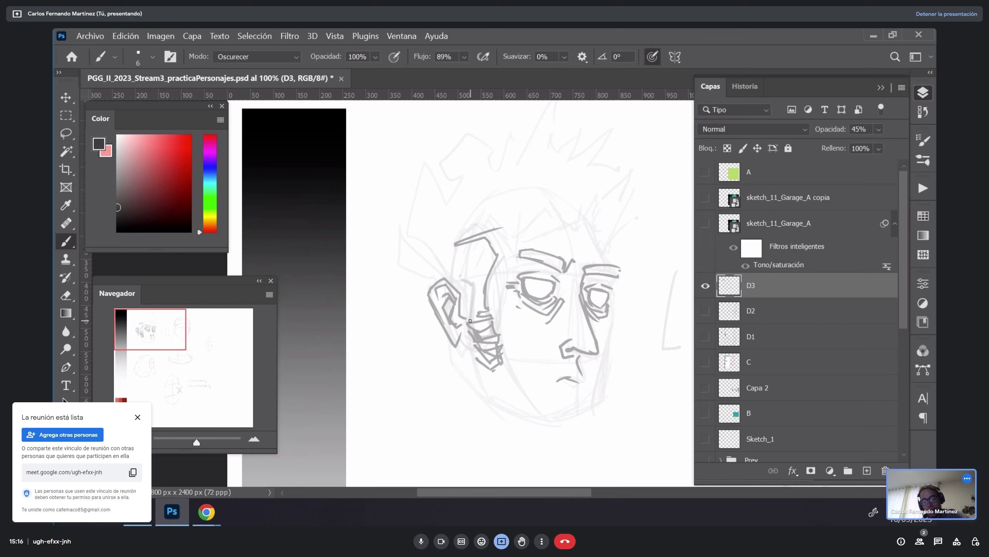
{"action": "mouse_move", "coordinate": [503, 363]}
{"action": "left_mouse_down"}
{"action": "mouse_move", "coordinate": [484, 370]}
{"action": "mouse_move", "coordinate": [513, 367]}
{"action": "left_mouse_up"}
{"action": "mouse_move", "coordinate": [467, 321]}
{"action": "left_mouse_down"}
{"action": "mouse_move", "coordinate": [468, 296]}
{"action": "mouse_move", "coordinate": [452, 283]}
{"action": "mouse_move", "coordinate": [464, 291]}
{"action": "mouse_move", "coordinate": [545, 186]}
{"action": "mouse_move", "coordinate": [475, 161]}
{"action": "left_mouse_up"}
{"action": "key", "text": "r"}
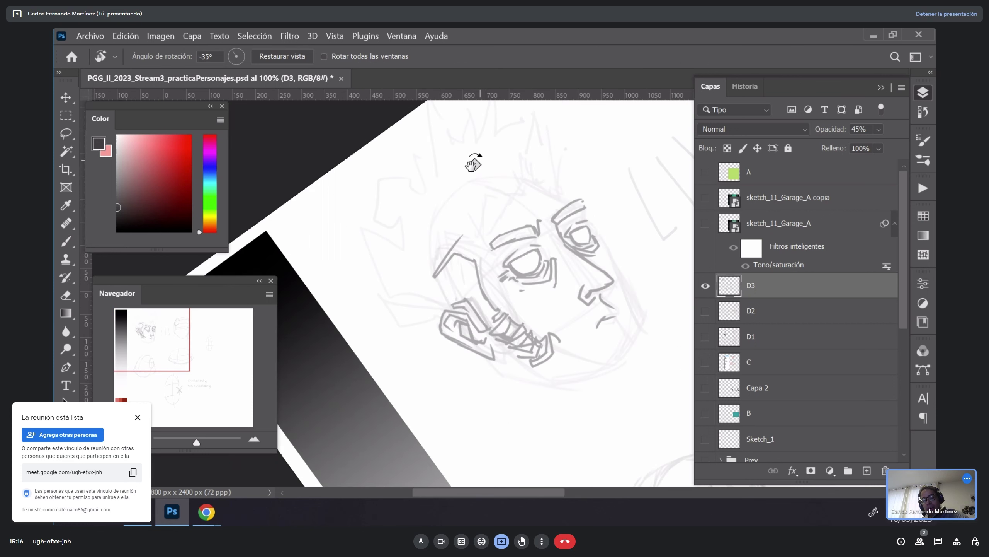
{"action": "key", "text": "Escape"}
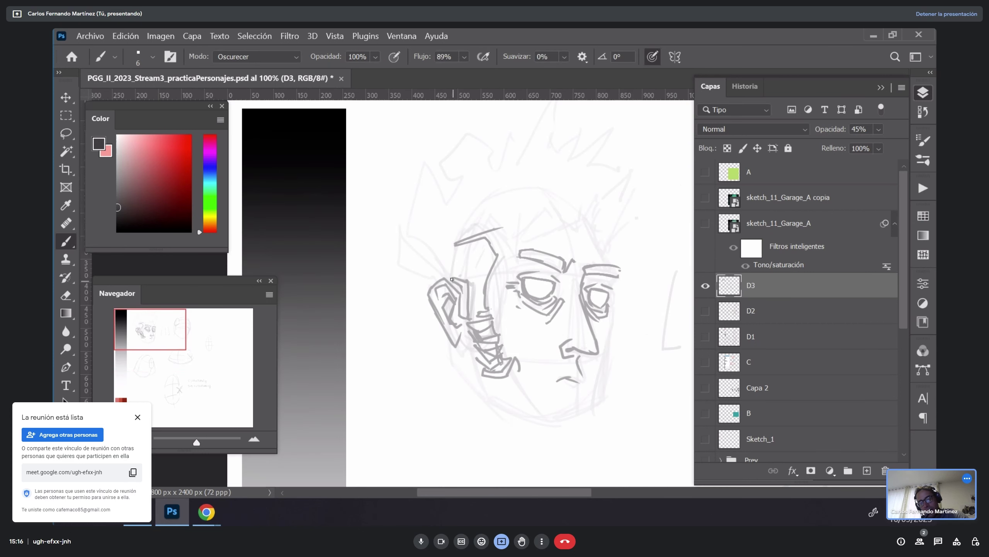
Step: Outline angular hair spikes from above the ear, up the back of the head and onto the crown
{"action": "mouse_move", "coordinate": [435, 278]}
{"action": "left_mouse_down"}
{"action": "mouse_move", "coordinate": [397, 265]}
{"action": "mouse_move", "coordinate": [436, 279]}
{"action": "mouse_move", "coordinate": [400, 263]}
{"action": "mouse_move", "coordinate": [401, 225]}
{"action": "mouse_move", "coordinate": [432, 262]}
{"action": "left_mouse_up"}
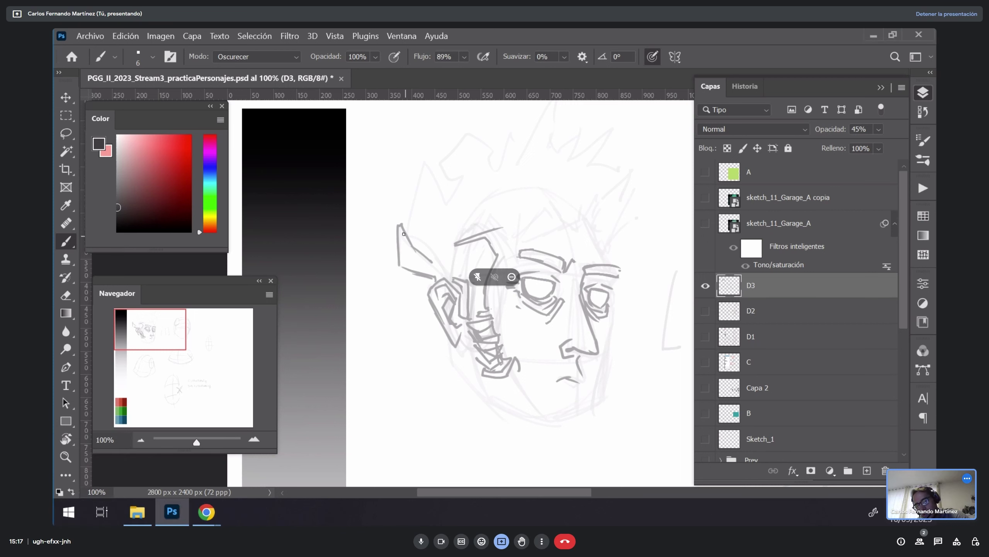
{"action": "mouse_move", "coordinate": [399, 226]}
{"action": "left_mouse_down"}
{"action": "mouse_move", "coordinate": [433, 265]}
{"action": "mouse_move", "coordinate": [407, 230]}
{"action": "mouse_move", "coordinate": [411, 186]}
{"action": "mouse_move", "coordinate": [426, 244]}
{"action": "mouse_move", "coordinate": [436, 197]}
{"action": "mouse_move", "coordinate": [427, 170]}
{"action": "mouse_move", "coordinate": [420, 205]}
{"action": "mouse_move", "coordinate": [423, 168]}
{"action": "mouse_move", "coordinate": [429, 160]}
{"action": "mouse_move", "coordinate": [468, 187]}
{"action": "mouse_move", "coordinate": [444, 185]}
{"action": "mouse_move", "coordinate": [441, 205]}
{"action": "mouse_move", "coordinate": [459, 181]}
{"action": "mouse_move", "coordinate": [444, 161]}
{"action": "mouse_move", "coordinate": [479, 132]}
{"action": "mouse_move", "coordinate": [490, 154]}
{"action": "mouse_move", "coordinate": [466, 192]}
{"action": "mouse_move", "coordinate": [492, 179]}
{"action": "left_mouse_up"}
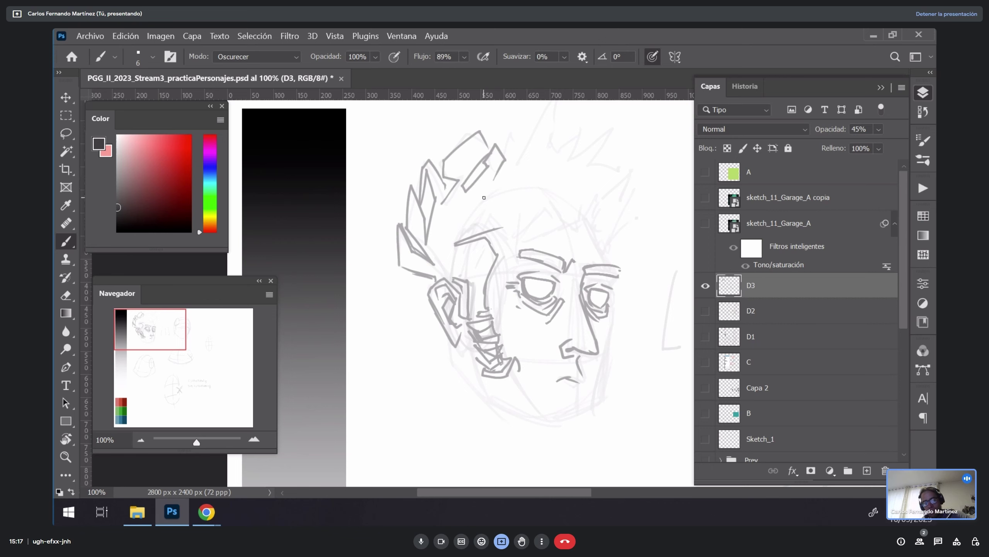
{"action": "key", "text": "r"}
{"action": "mouse_move", "coordinate": [558, 255]}
{"action": "left_mouse_down"}
{"action": "mouse_move", "coordinate": [590, 195]}
{"action": "mouse_move", "coordinate": [534, 101]}
{"action": "left_mouse_up"}
{"action": "left_click_drag", "start_coordinate": [511, 223], "coordinate": [558, 296]}
{"action": "key", "text": "b"}
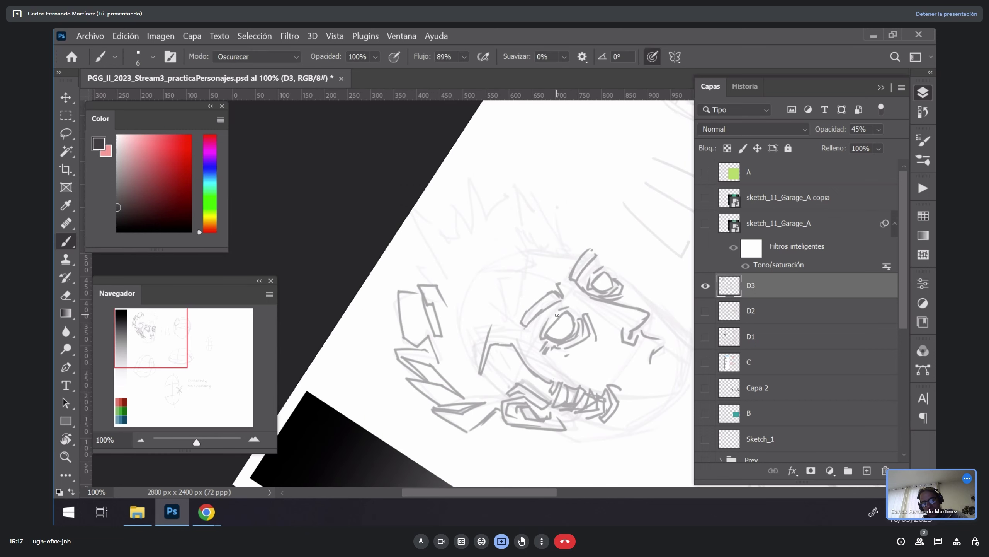
{"action": "key", "text": "r"}
{"action": "left_click_drag", "start_coordinate": [616, 284], "coordinate": [589, 229]}
{"action": "key", "text": "b"}
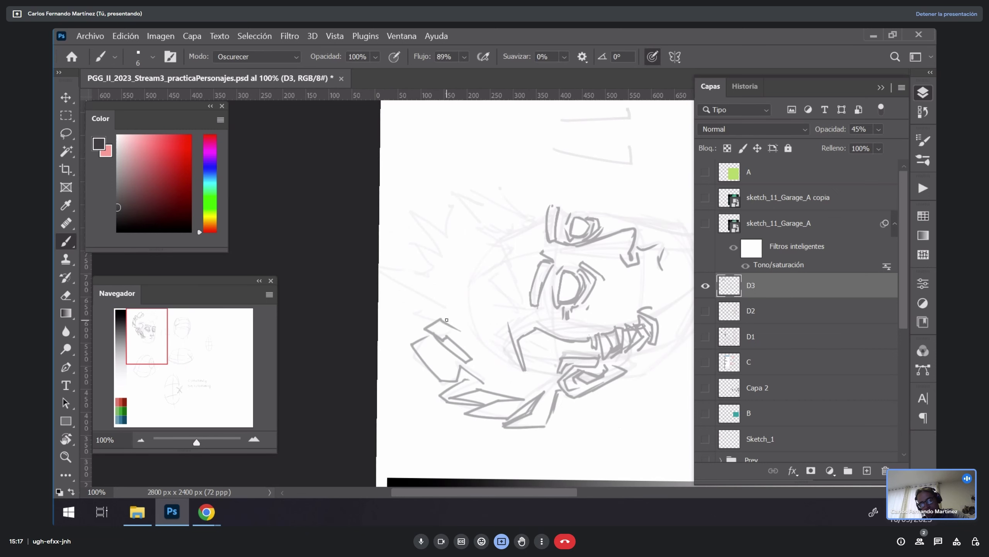
{"action": "mouse_move", "coordinate": [447, 319]}
{"action": "left_mouse_down"}
{"action": "mouse_move", "coordinate": [416, 306]}
{"action": "mouse_move", "coordinate": [422, 287]}
{"action": "mouse_move", "coordinate": [445, 292]}
{"action": "mouse_move", "coordinate": [430, 275]}
{"action": "mouse_move", "coordinate": [416, 287]}
{"action": "mouse_move", "coordinate": [433, 242]}
{"action": "mouse_move", "coordinate": [457, 264]}
{"action": "mouse_move", "coordinate": [431, 236]}
{"action": "left_mouse_up"}
Step: Hide the layer list to widen the drawing area
{"action": "left_click", "coordinate": [881, 87]}
{"action": "key", "text": "F5"}
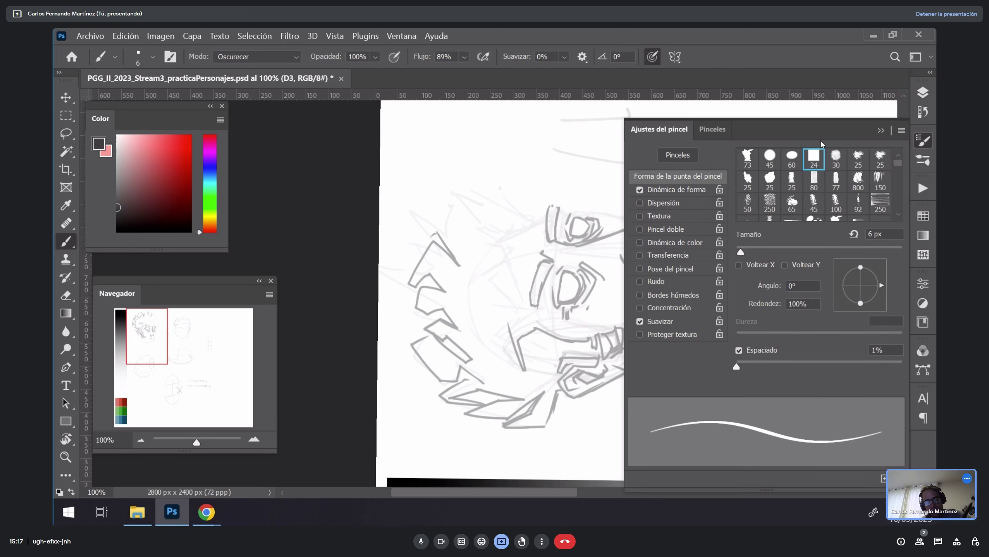
{"action": "left_click", "coordinate": [749, 211]}
{"action": "key", "text": "F5"}
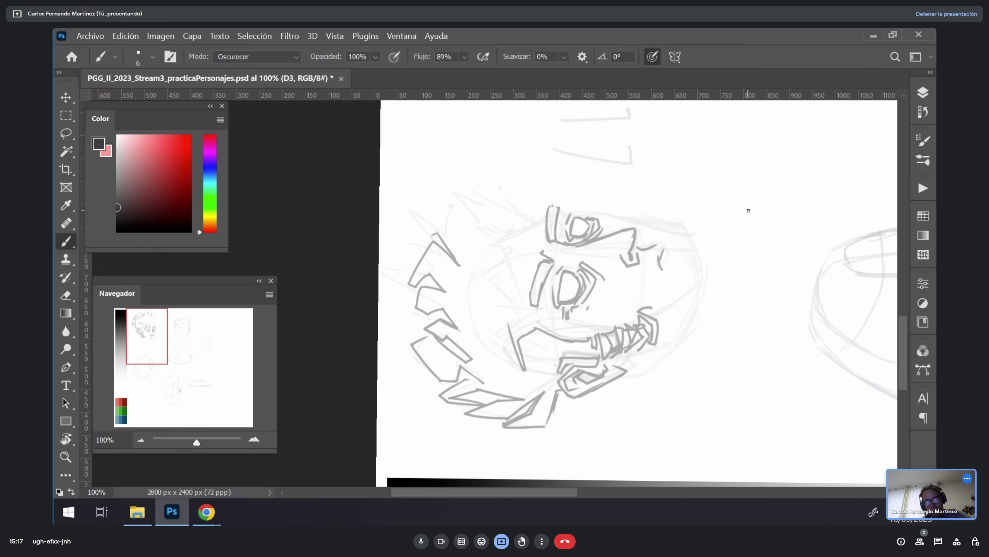
Step: Draw a jagged, pointed hair lock at the front of the crown, reaching over the forehead
{"action": "key", "text": "Escape"}
{"action": "left_click_drag", "start_coordinate": [507, 208], "coordinate": [554, 226]}
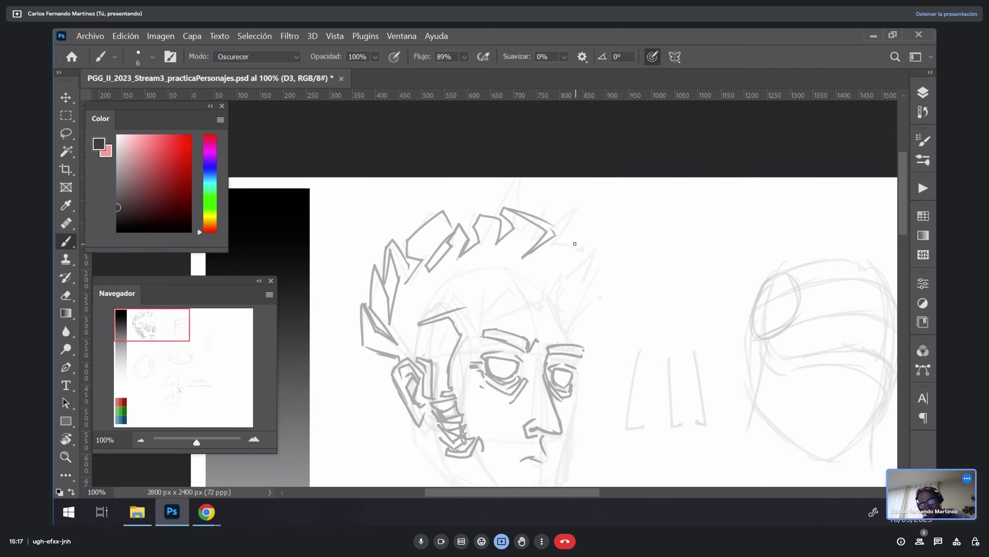
{"action": "key", "text": "r"}
{"action": "left_click_drag", "start_coordinate": [571, 269], "coordinate": [600, 183]}
{"action": "mouse_move", "coordinate": [488, 236]}
{"action": "left_mouse_down"}
{"action": "mouse_move", "coordinate": [486, 257]}
{"action": "mouse_move", "coordinate": [502, 199]}
{"action": "mouse_move", "coordinate": [518, 198]}
{"action": "left_mouse_up"}
{"action": "key", "text": "Escape"}
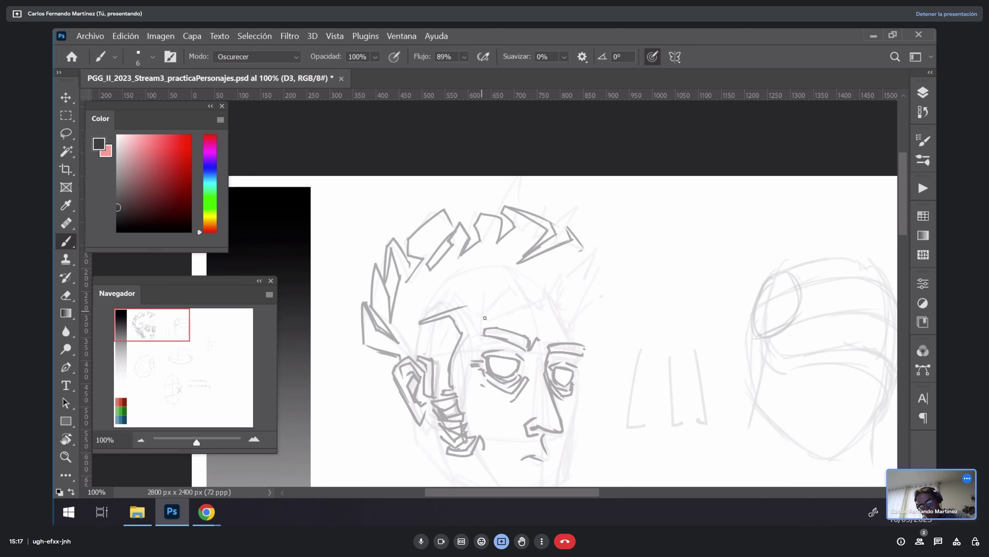
Step: Draw the angular forehead hairline from the temple to a point above the brows
{"action": "mouse_move", "coordinate": [467, 307]}
{"action": "left_mouse_down"}
{"action": "mouse_move", "coordinate": [525, 150]}
{"action": "mouse_move", "coordinate": [513, 315]}
{"action": "mouse_move", "coordinate": [493, 297]}
{"action": "mouse_move", "coordinate": [528, 308]}
{"action": "mouse_move", "coordinate": [565, 203]}
{"action": "mouse_move", "coordinate": [554, 195]}
{"action": "left_mouse_up"}
{"action": "key", "text": "r"}
{"action": "key", "text": "Escape"}
{"action": "key", "text": "r"}
{"action": "mouse_move", "coordinate": [528, 269]}
{"action": "left_mouse_down"}
{"action": "mouse_move", "coordinate": [510, 190]}
{"action": "mouse_move", "coordinate": [520, 253]}
{"action": "left_mouse_up"}
{"action": "key", "text": "e"}
{"action": "key", "text": "b"}
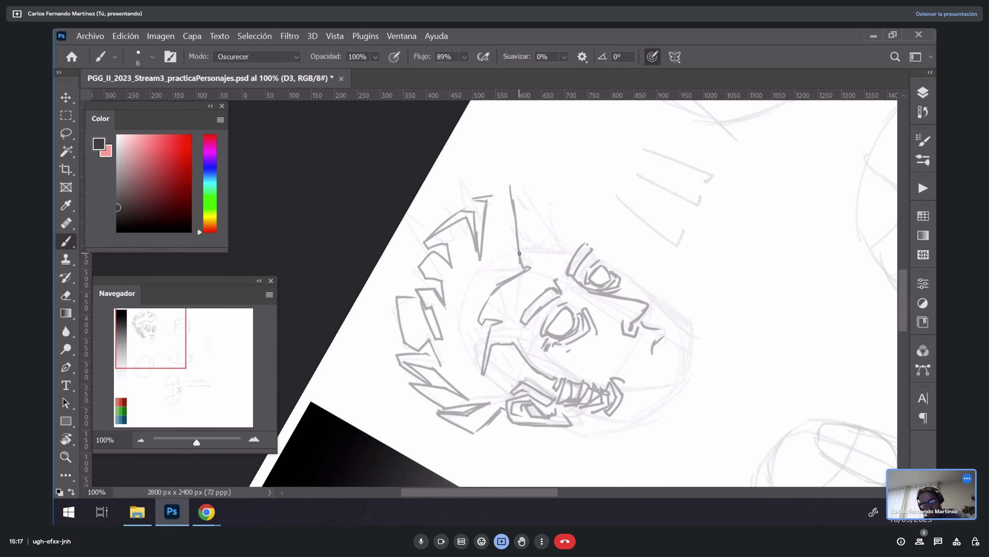
Step: Erase the pointed front end of the jagged crown lock
{"action": "key", "text": "Escape"}
{"action": "key", "text": "e"}
{"action": "left_click_drag", "start_coordinate": [550, 297], "coordinate": [630, 213]}
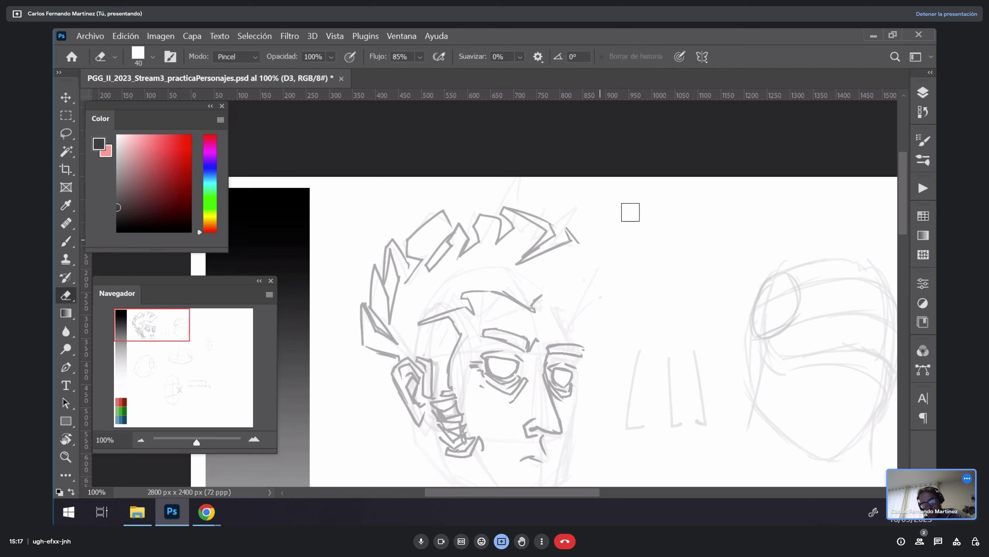
{"action": "left_click_drag", "start_coordinate": [572, 246], "coordinate": [570, 233]}
{"action": "left_click_drag", "start_coordinate": [511, 271], "coordinate": [576, 203]}
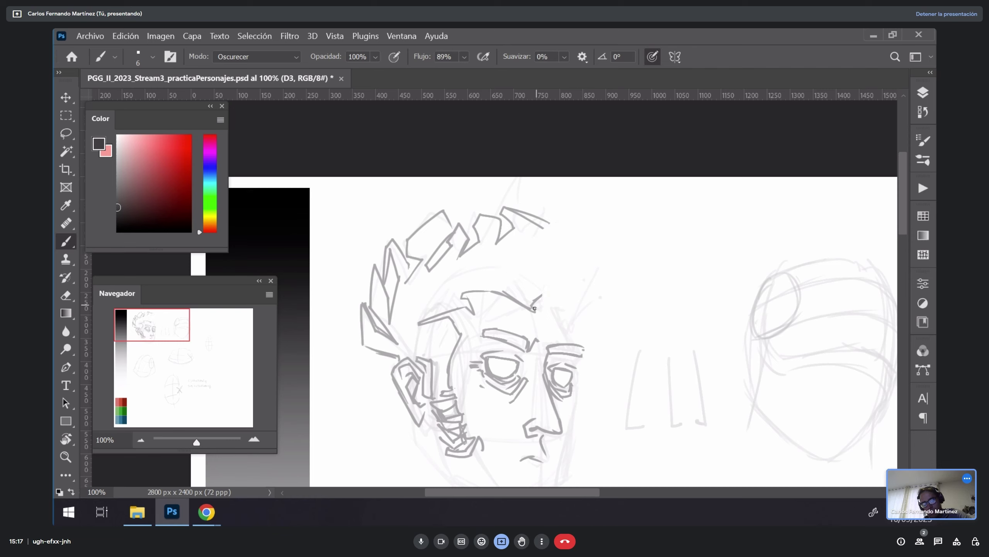
Step: Draw tall angular spikes rising from the hairline's point at the front of the hair
{"action": "key", "text": "b"}
{"action": "mouse_move", "coordinate": [536, 311]}
{"action": "left_mouse_down"}
{"action": "mouse_move", "coordinate": [575, 243]}
{"action": "mouse_move", "coordinate": [580, 207]}
{"action": "mouse_move", "coordinate": [532, 269]}
{"action": "mouse_move", "coordinate": [555, 223]}
{"action": "left_mouse_up"}
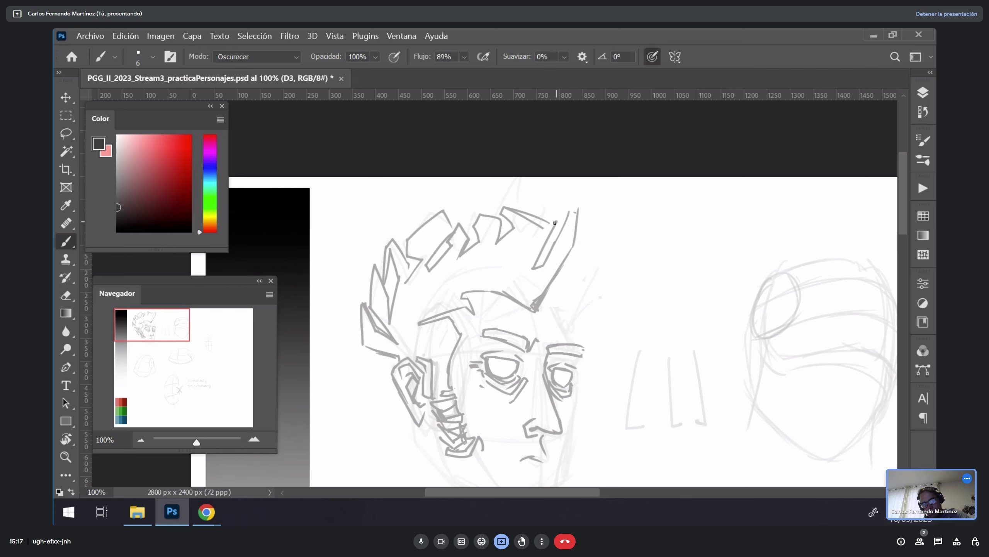
{"action": "mouse_move", "coordinate": [526, 266]}
{"action": "left_mouse_down"}
{"action": "mouse_move", "coordinate": [551, 222]}
{"action": "mouse_move", "coordinate": [607, 270]}
{"action": "mouse_move", "coordinate": [505, 237]}
{"action": "left_mouse_up"}
{"action": "key", "text": "r"}
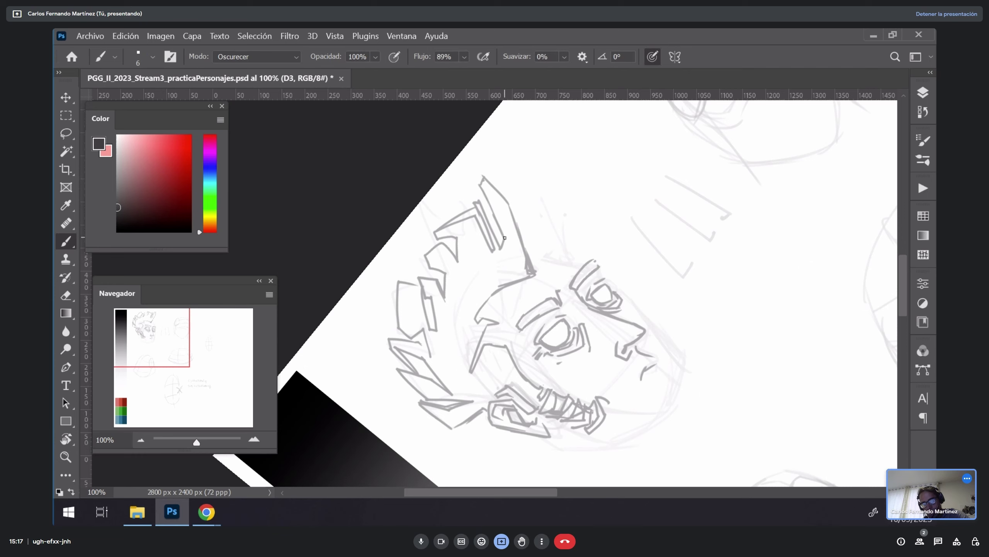
{"action": "mouse_move", "coordinate": [532, 265]}
{"action": "left_mouse_down"}
{"action": "mouse_move", "coordinate": [529, 198]}
{"action": "mouse_move", "coordinate": [503, 184]}
{"action": "mouse_move", "coordinate": [535, 264]}
{"action": "mouse_move", "coordinate": [532, 226]}
{"action": "left_mouse_up"}
{"action": "key", "text": "e"}
{"action": "key", "text": "b"}
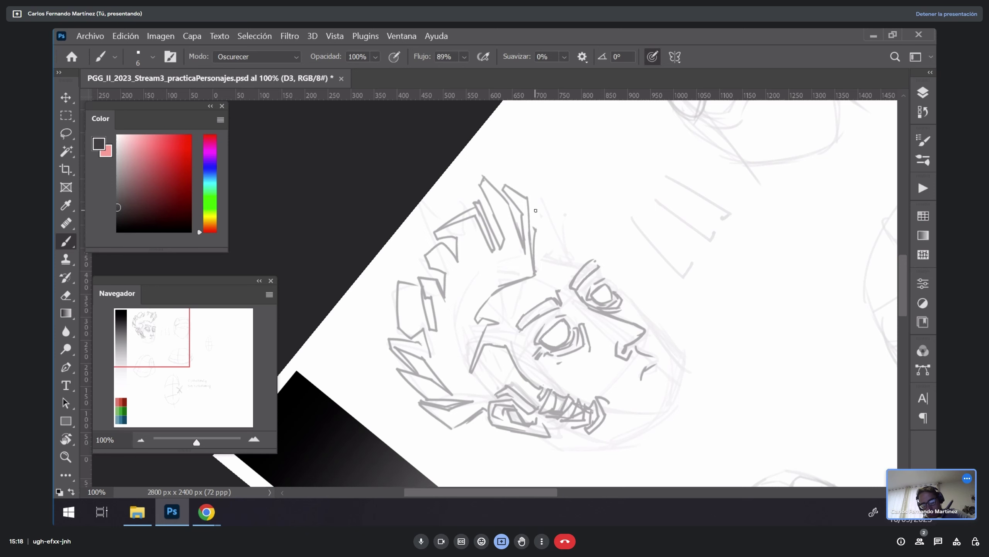
Step: Add small angular tufts on the far side of the forehead and a hairline running down to the far brow
{"action": "key", "text": "Escape"}
{"action": "mouse_move", "coordinate": [550, 298]}
{"action": "left_mouse_down"}
{"action": "mouse_move", "coordinate": [574, 344]}
{"action": "mouse_move", "coordinate": [565, 318]}
{"action": "mouse_move", "coordinate": [583, 175]}
{"action": "left_mouse_up"}
{"action": "key", "text": "r"}
{"action": "mouse_move", "coordinate": [524, 231]}
{"action": "left_mouse_down"}
{"action": "mouse_move", "coordinate": [532, 205]}
{"action": "mouse_move", "coordinate": [538, 242]}
{"action": "mouse_move", "coordinate": [553, 222]}
{"action": "mouse_move", "coordinate": [564, 240]}
{"action": "left_mouse_up"}
{"action": "key", "text": "ctrl+z"}
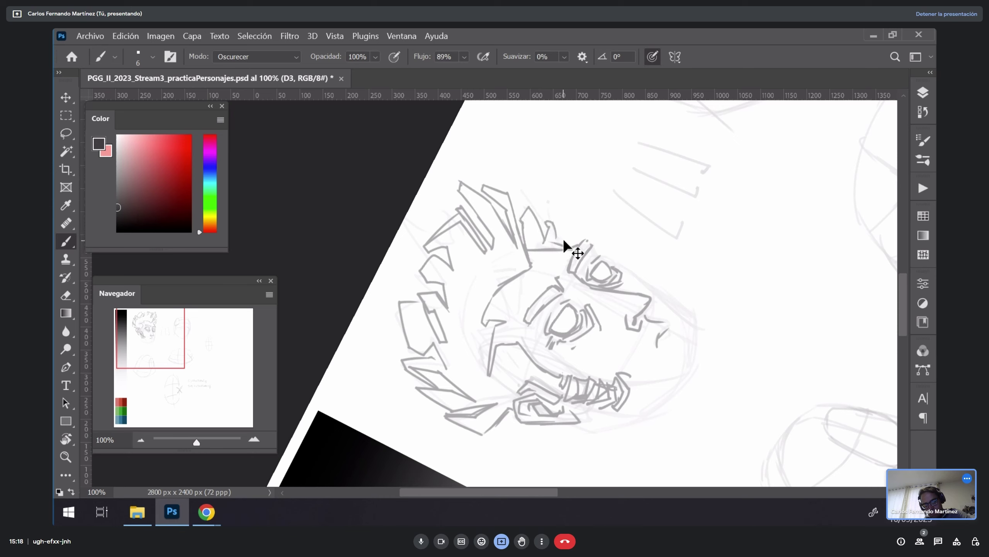
{"action": "left_click_drag", "start_coordinate": [545, 217], "coordinate": [552, 242]}
{"action": "key", "text": "b"}
{"action": "key", "text": "Escape"}
{"action": "key", "text": "e"}
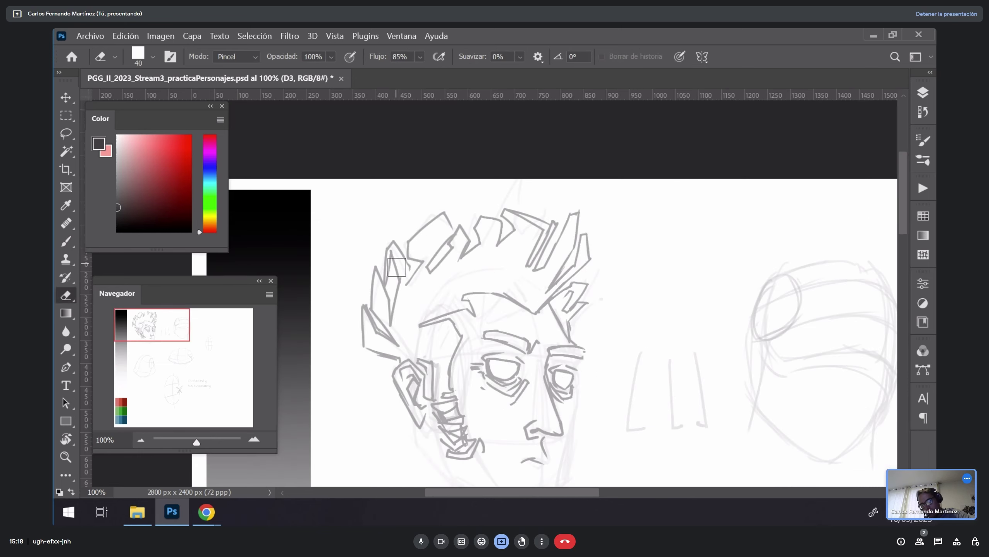
Step: Erase the overlapping line between the back hair spikes, try redrawing the spike's edge, and undo the new strokes
{"action": "left_click_drag", "start_coordinate": [388, 277], "coordinate": [390, 265]}
{"action": "key", "text": "b"}
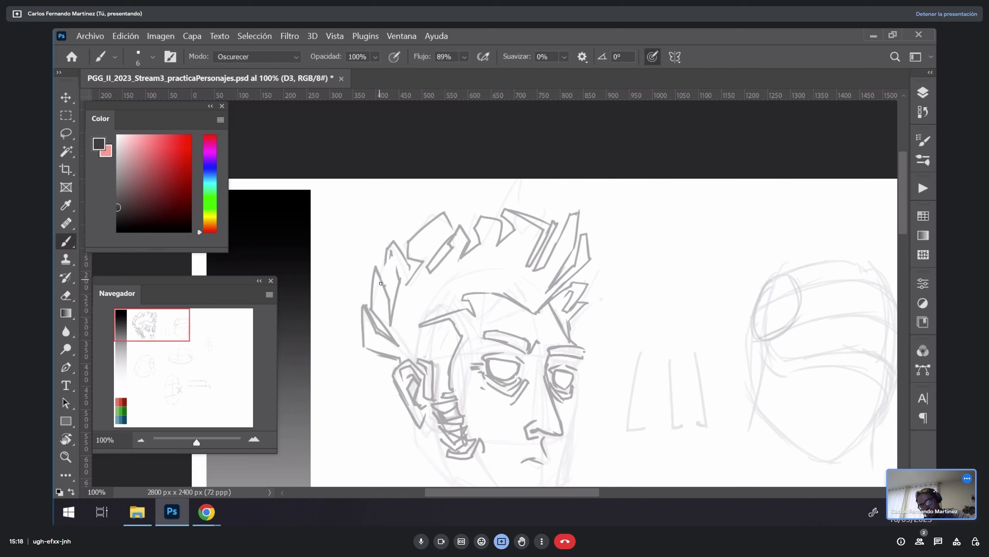
{"action": "mouse_move", "coordinate": [393, 253]}
{"action": "left_mouse_down"}
{"action": "mouse_move", "coordinate": [399, 275]}
{"action": "mouse_move", "coordinate": [386, 266]}
{"action": "mouse_move", "coordinate": [386, 286]}
{"action": "mouse_move", "coordinate": [397, 301]}
{"action": "mouse_move", "coordinate": [385, 282]}
{"action": "left_mouse_up"}
{"action": "key", "text": "ctrl+z"}
{"action": "key", "text": "ctrl+z"}
{"action": "key", "text": "ctrl+z"}
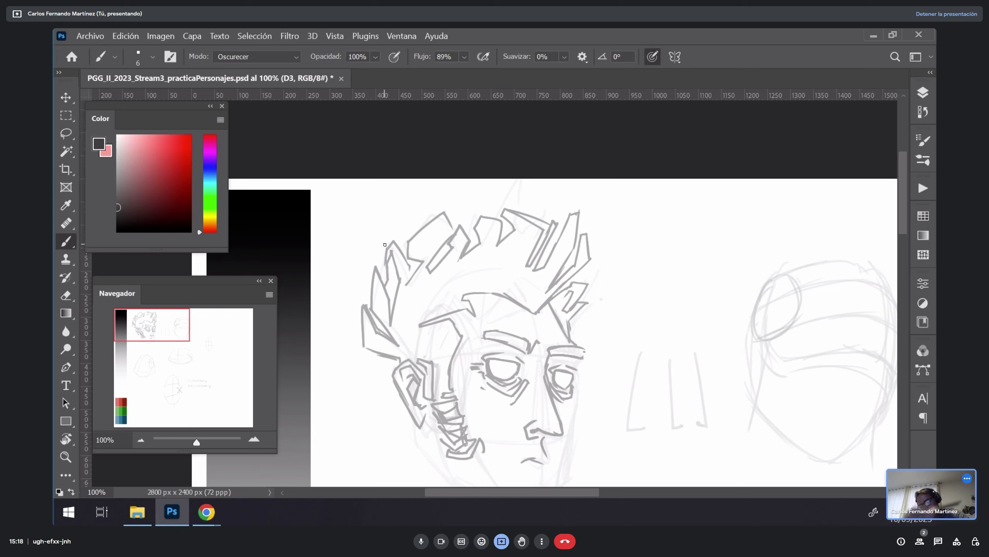
Step: Draw the near cheek crease, the far cheek contour down to the chin, and the lower lip
{"action": "left_click_drag", "start_coordinate": [629, 359], "coordinate": [664, 224]}
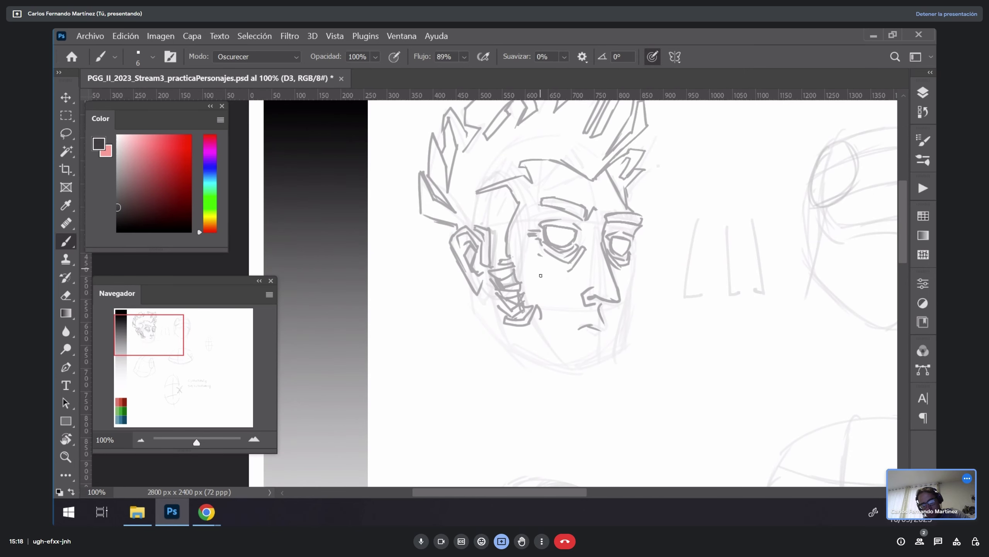
{"action": "mouse_move", "coordinate": [524, 256]}
{"action": "left_mouse_down"}
{"action": "mouse_move", "coordinate": [522, 279]}
{"action": "mouse_move", "coordinate": [546, 318]}
{"action": "left_mouse_up"}
{"action": "mouse_move", "coordinate": [631, 252]}
{"action": "left_mouse_down"}
{"action": "mouse_move", "coordinate": [604, 324]}
{"action": "mouse_move", "coordinate": [592, 325]}
{"action": "mouse_move", "coordinate": [613, 322]}
{"action": "mouse_move", "coordinate": [595, 343]}
{"action": "left_mouse_up"}
{"action": "key", "text": "ctrl+z"}
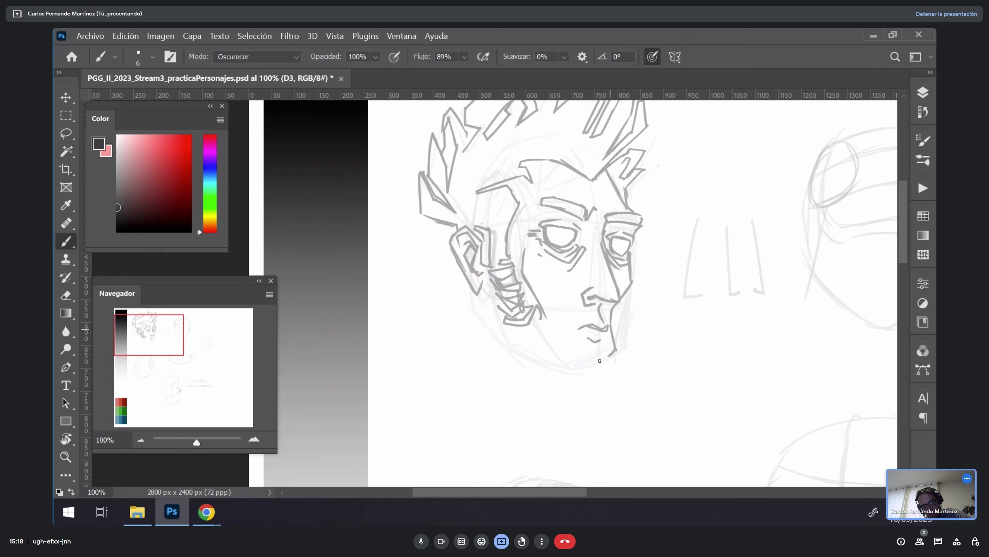
Step: Draw the angular jawline from the chin up to the beard beneath the ear
{"action": "key", "text": "r"}
{"action": "mouse_move", "coordinate": [613, 376]}
{"action": "left_mouse_down"}
{"action": "mouse_move", "coordinate": [621, 164]}
{"action": "mouse_move", "coordinate": [590, 220]}
{"action": "mouse_move", "coordinate": [591, 243]}
{"action": "mouse_move", "coordinate": [544, 193]}
{"action": "mouse_move", "coordinate": [548, 247]}
{"action": "mouse_move", "coordinate": [534, 273]}
{"action": "left_mouse_up"}
{"action": "key", "text": "r"}
{"action": "key", "text": "Escape"}
{"action": "left_click_drag", "start_coordinate": [505, 337], "coordinate": [491, 283]}
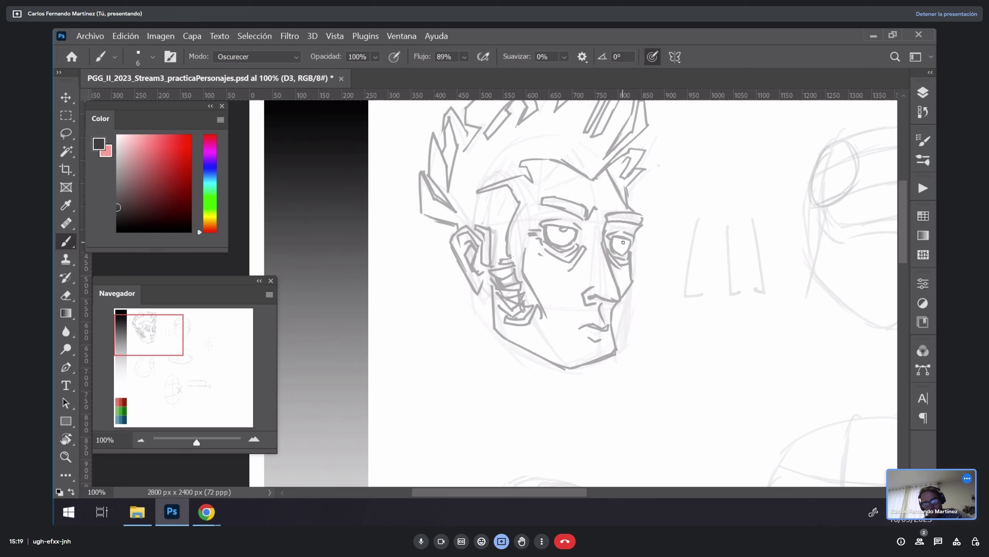
Step: Undo the last eye strokes and redraw the irises beneath the upper eyelids
{"action": "key", "text": "ctrl+z"}
{"action": "key", "text": "ctrl+z"}
{"action": "left_click_drag", "start_coordinate": [643, 240], "coordinate": [559, 289]}
Step: Draw the nose bridge as a straight line from between the brows toward the tip
{"action": "key", "text": "z"}
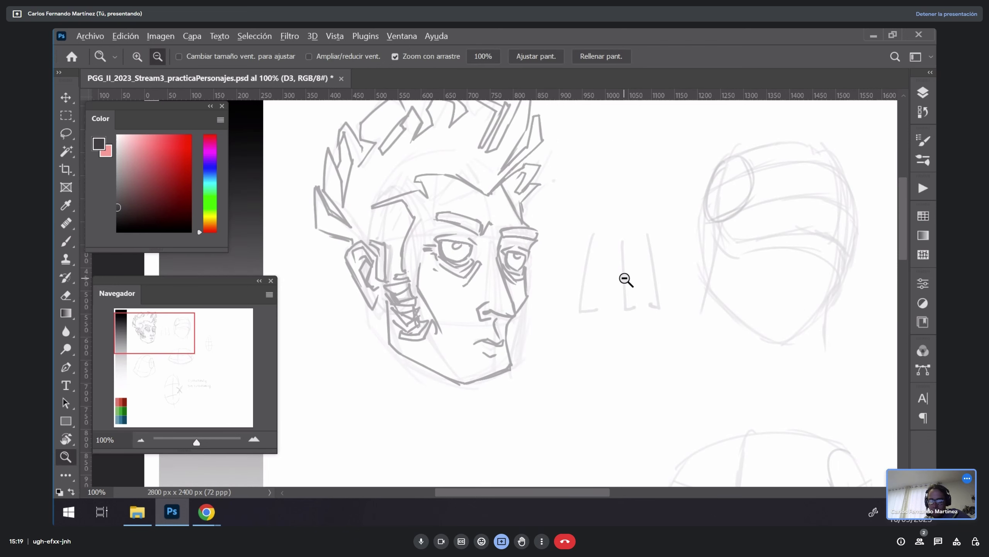
{"action": "left_click", "coordinate": [626, 279], "text": "alt"}
{"action": "left_click", "coordinate": [628, 275]}
{"action": "left_click", "coordinate": [628, 272]}
{"action": "key", "text": "r"}
{"action": "left_click_drag", "start_coordinate": [559, 201], "coordinate": [600, 254]}
{"action": "key", "text": "b"}
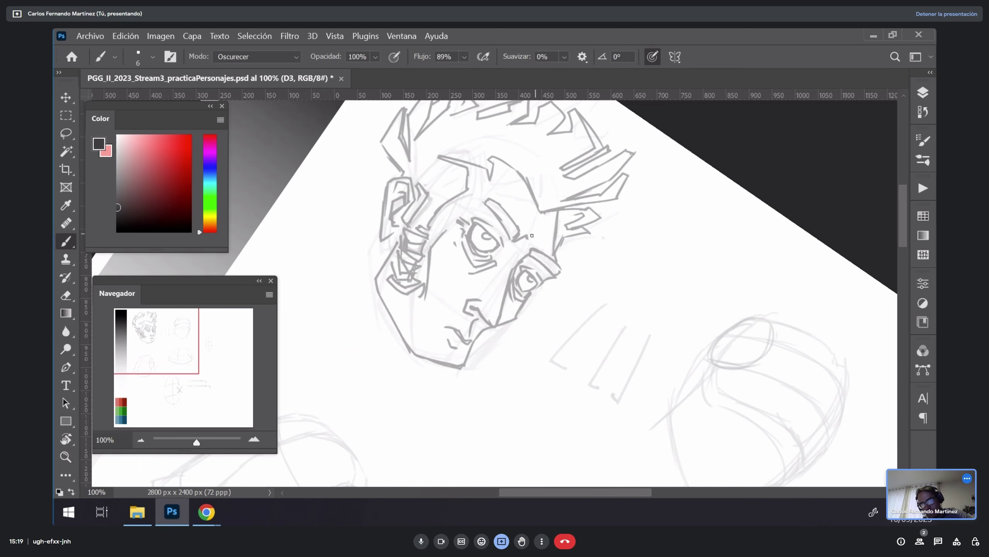
{"action": "left_click_drag", "start_coordinate": [507, 268], "coordinate": [493, 307]}
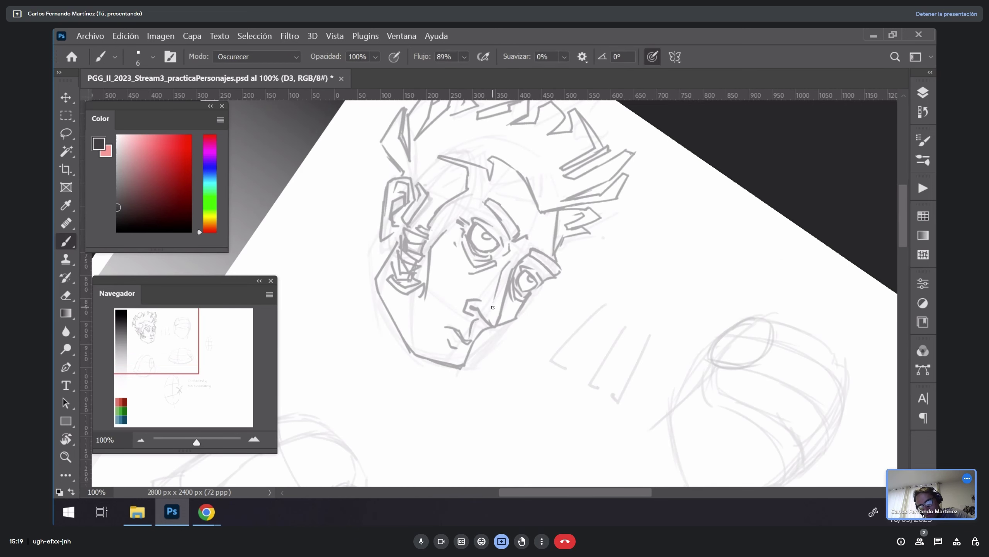
Step: Clean up the nose's wing and redraw the nostril as a short angular line
{"action": "key", "text": "e"}
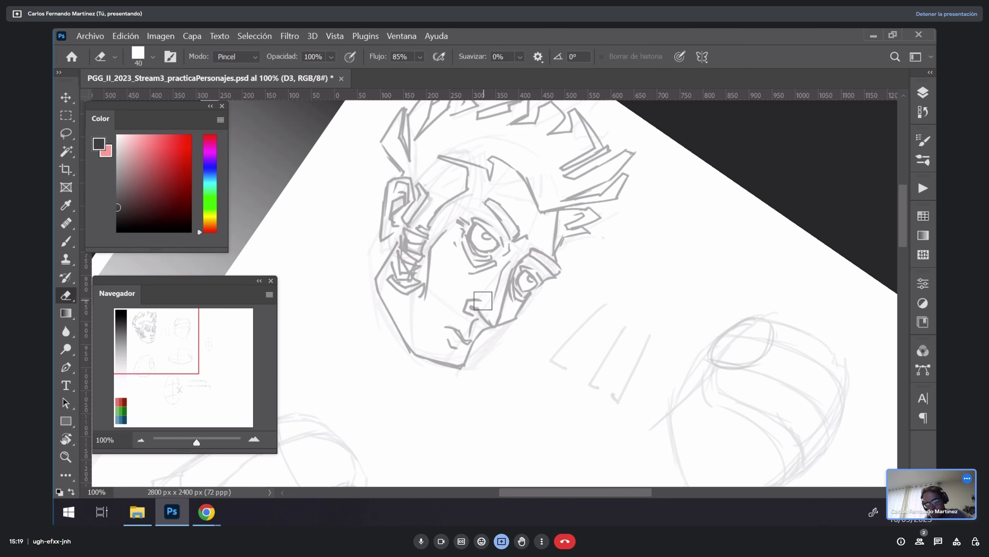
{"action": "key", "text": "Escape"}
{"action": "key", "text": "b"}
{"action": "left_click_drag", "start_coordinate": [494, 320], "coordinate": [485, 318]}
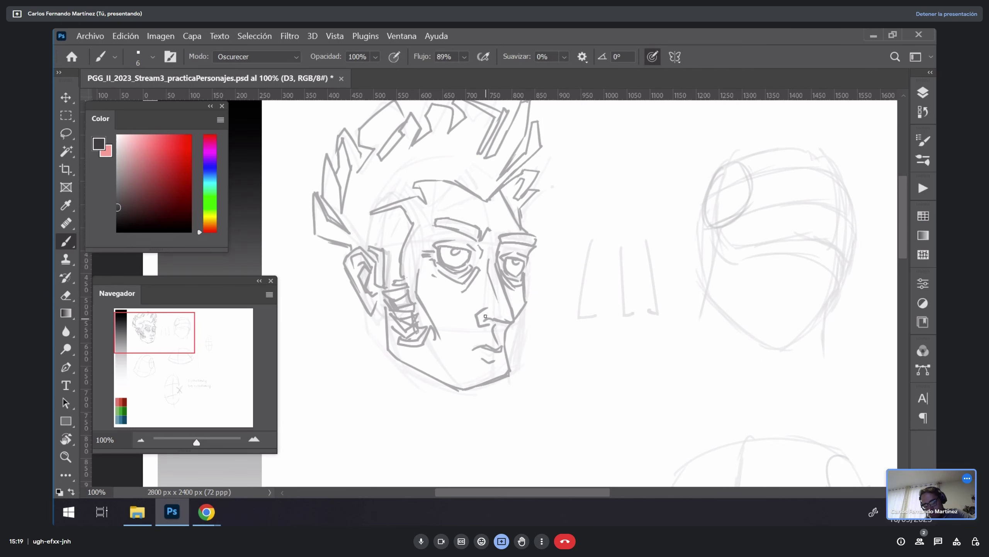
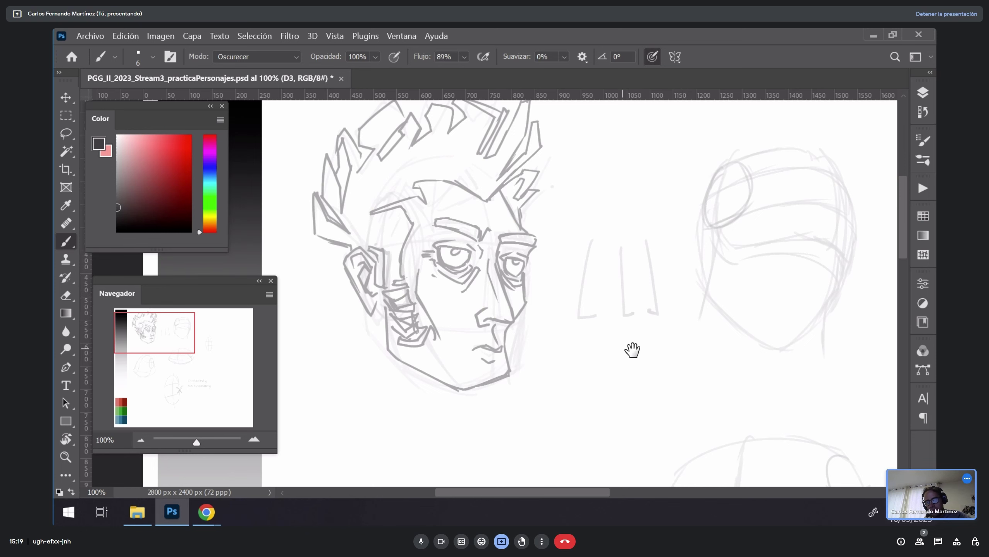
Step: Add angular hair lines above the ear, a forehead wrinkle and a short crease beside the mouth of the spiky-haired face
{"action": "mouse_move", "coordinate": [632, 347]}
{"action": "left_mouse_down"}
{"action": "mouse_move", "coordinate": [680, 392]}
{"action": "mouse_move", "coordinate": [662, 392]}
{"action": "left_mouse_up"}
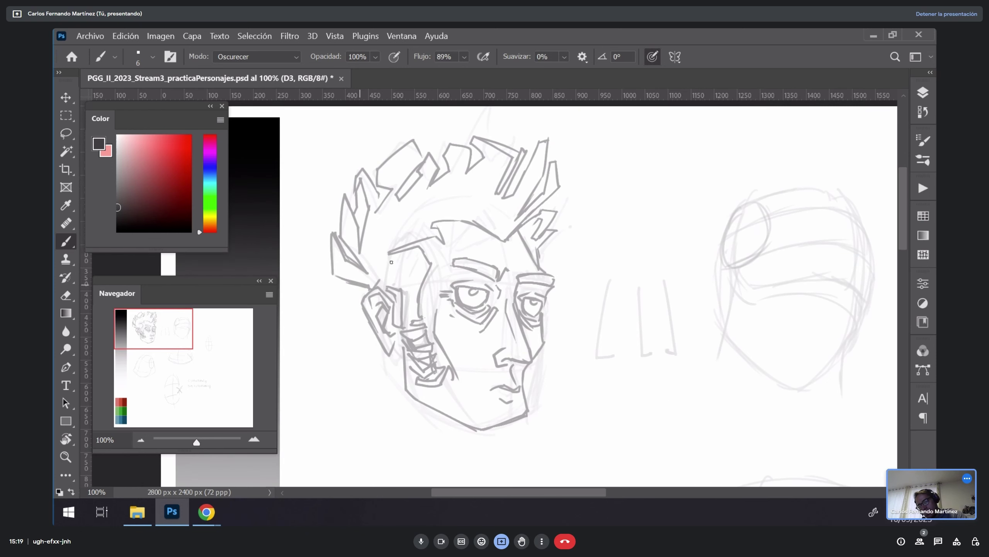
{"action": "mouse_move", "coordinate": [376, 287]}
{"action": "left_mouse_down"}
{"action": "mouse_move", "coordinate": [391, 267]}
{"action": "mouse_move", "coordinate": [422, 298]}
{"action": "mouse_move", "coordinate": [383, 283]}
{"action": "mouse_move", "coordinate": [416, 309]}
{"action": "left_mouse_up"}
{"action": "mouse_move", "coordinate": [368, 287]}
{"action": "left_mouse_down"}
{"action": "mouse_move", "coordinate": [390, 261]}
{"action": "mouse_move", "coordinate": [419, 279]}
{"action": "left_mouse_up"}
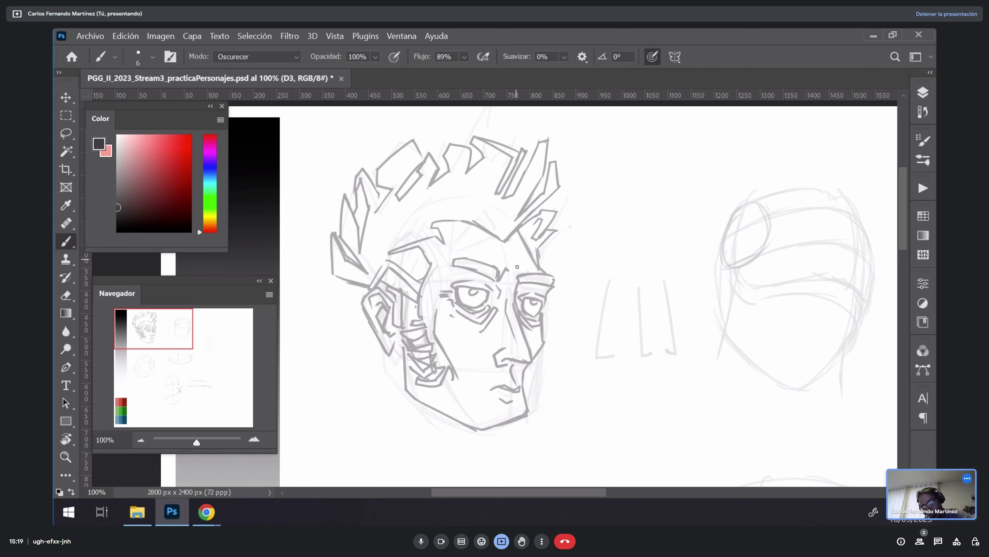
{"action": "mouse_move", "coordinate": [489, 246]}
{"action": "left_mouse_down"}
{"action": "mouse_move", "coordinate": [520, 251]}
{"action": "mouse_move", "coordinate": [485, 244]}
{"action": "left_mouse_up"}
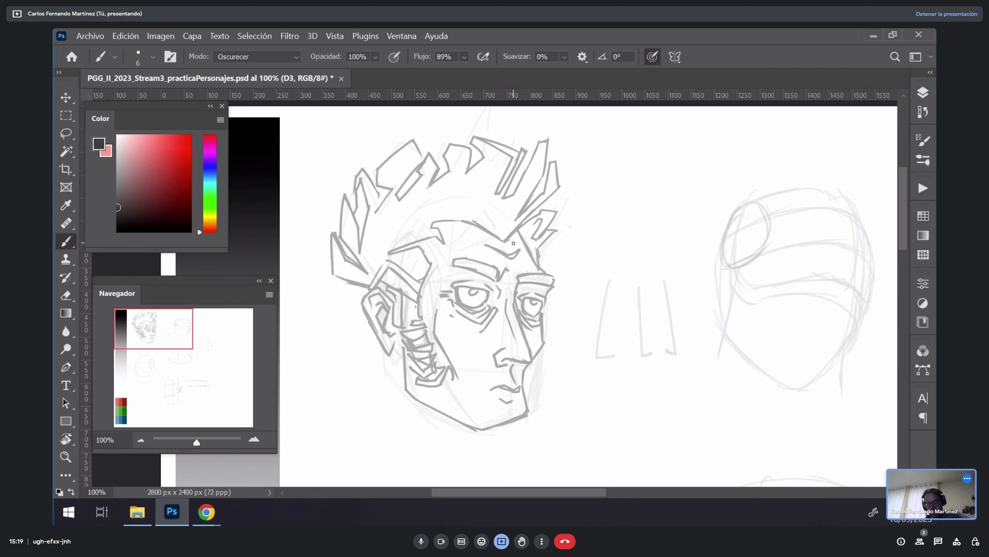
{"action": "left_click_drag", "start_coordinate": [495, 356], "coordinate": [483, 401]}
Step: Restore layer D3's opacity to 100% and show the layer list
{"action": "mouse_move", "coordinate": [754, 375]}
{"action": "left_mouse_down"}
{"action": "mouse_move", "coordinate": [581, 410]}
{"action": "mouse_move", "coordinate": [716, 378]}
{"action": "left_mouse_up"}
{"action": "key", "text": "v"}
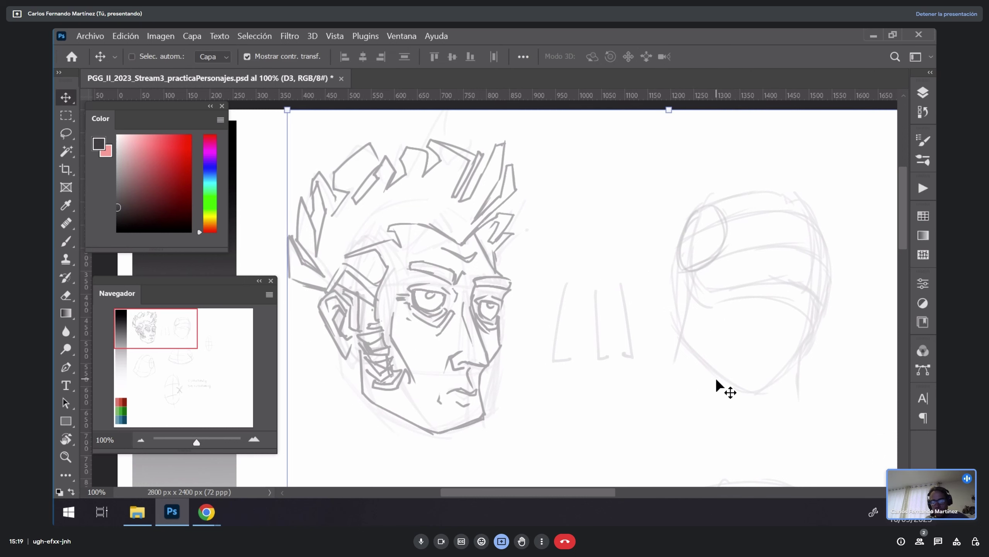
{"action": "key", "text": "0"}
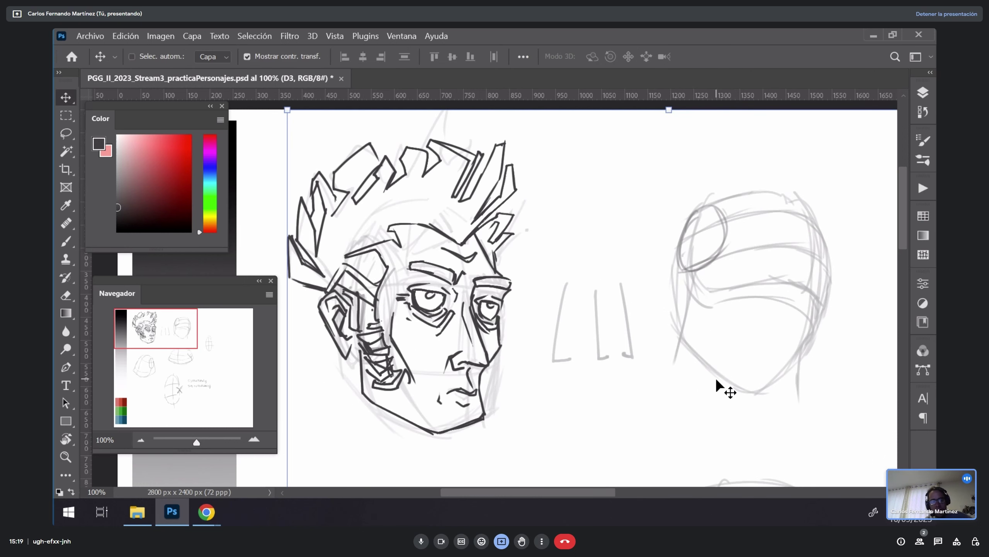
{"action": "left_click", "coordinate": [923, 93]}
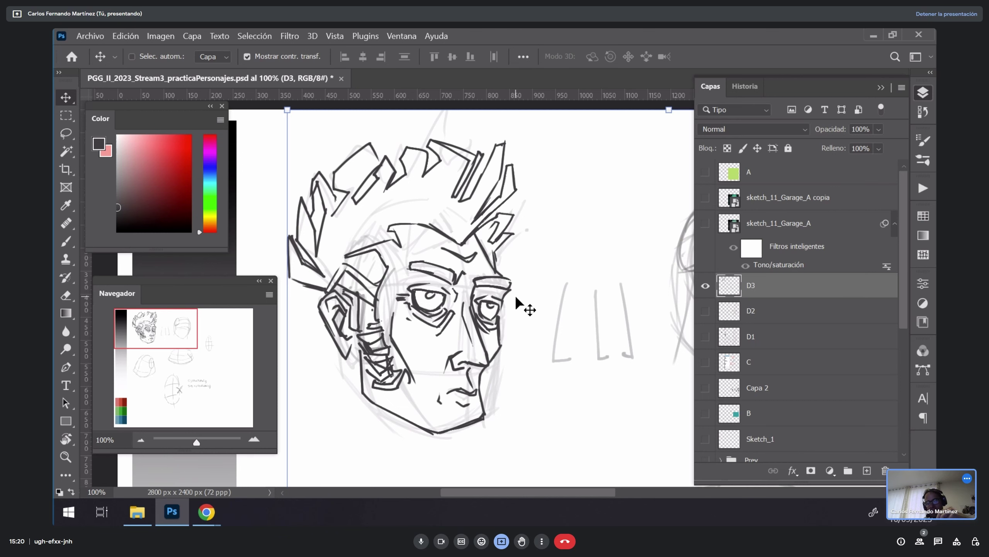
Step: Go to the wide-jawed head study below the finished face and set a light grey brush colour
{"action": "key", "text": "space"}
{"action": "mouse_move", "coordinate": [584, 316]}
{"action": "left_mouse_down"}
{"action": "mouse_move", "coordinate": [490, 388]}
{"action": "mouse_move", "coordinate": [639, 276]}
{"action": "mouse_move", "coordinate": [665, 396]}
{"action": "mouse_move", "coordinate": [732, 339]}
{"action": "mouse_move", "coordinate": [608, 218]}
{"action": "mouse_move", "coordinate": [560, 285]}
{"action": "mouse_move", "coordinate": [559, 349]}
{"action": "mouse_move", "coordinate": [582, 328]}
{"action": "mouse_move", "coordinate": [565, 225]}
{"action": "mouse_move", "coordinate": [604, 369]}
{"action": "mouse_move", "coordinate": [537, 347]}
{"action": "mouse_move", "coordinate": [615, 336]}
{"action": "left_mouse_up"}
{"action": "key", "text": "b"}
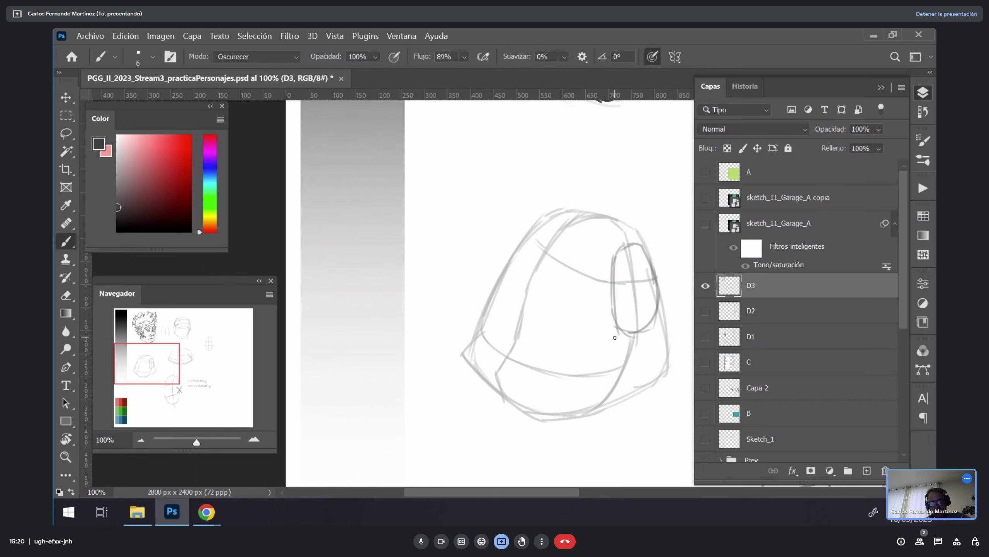
{"action": "key", "text": "x"}
{"action": "left_click", "coordinate": [117, 157]}
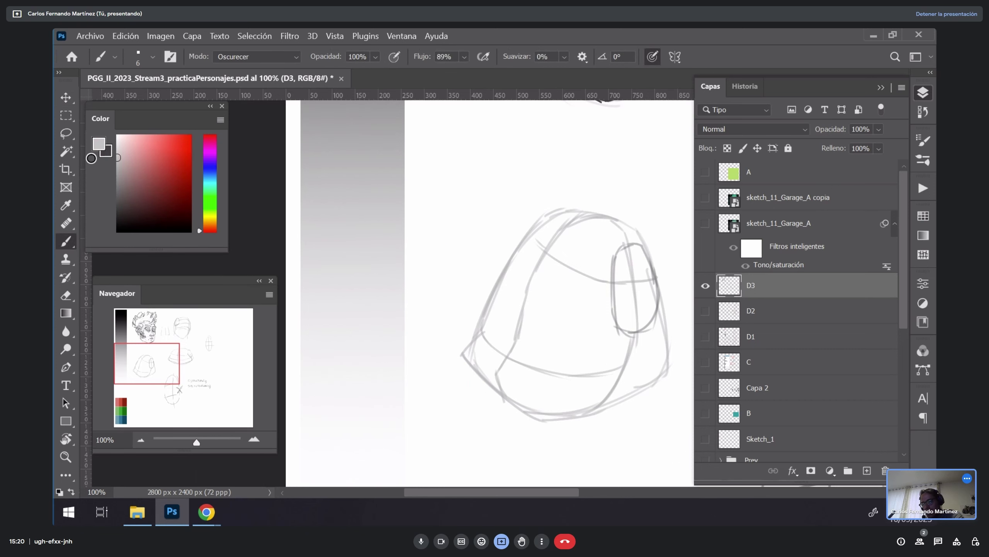
Step: Lasso the wide-jawed head study, lighten its lines with the Hue/Saturation lightness, and deselect it
{"action": "left_click", "coordinate": [65, 134]}
{"action": "mouse_move", "coordinate": [655, 287]}
{"action": "left_mouse_down"}
{"action": "mouse_move", "coordinate": [320, 287]}
{"action": "mouse_move", "coordinate": [689, 386]}
{"action": "left_mouse_up"}
{"action": "key", "text": "z"}
{"action": "key", "text": "l"}
{"action": "key", "text": "ctrl+u"}
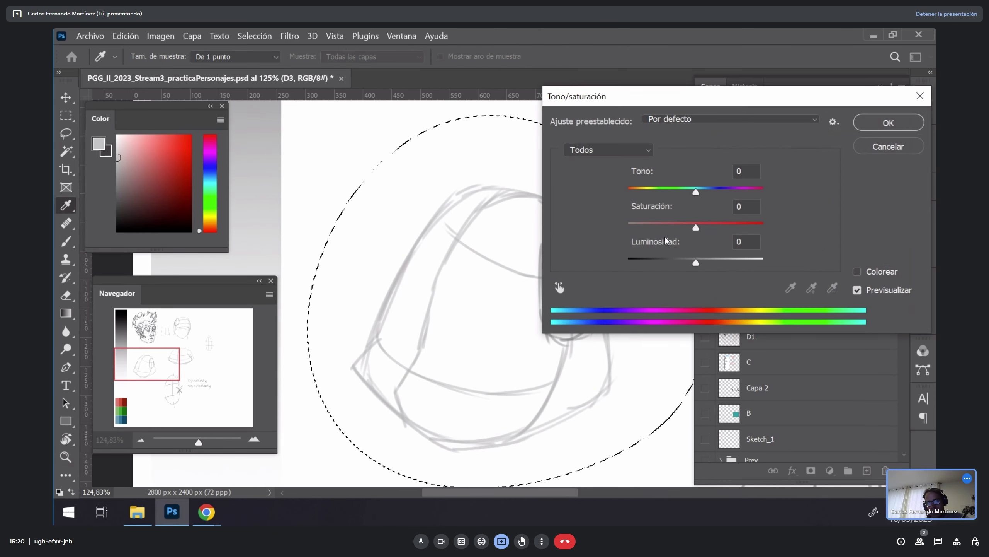
{"action": "left_click_drag", "start_coordinate": [725, 259], "coordinate": [727, 260]}
{"action": "left_click", "coordinate": [869, 125]}
{"action": "key", "text": "b"}
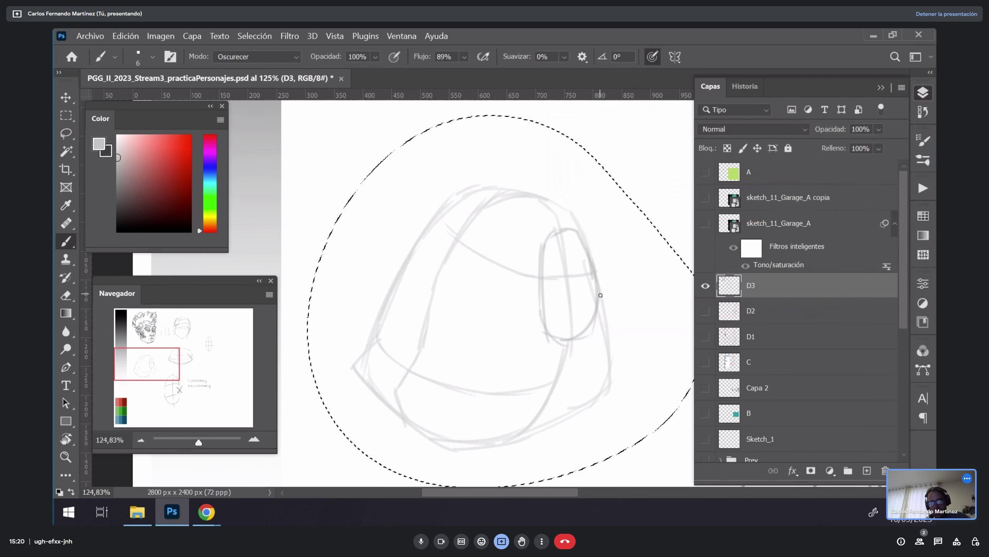
{"action": "mouse_move", "coordinate": [447, 353]}
{"action": "left_mouse_down"}
{"action": "mouse_move", "coordinate": [497, 285]}
{"action": "mouse_move", "coordinate": [528, 355]}
{"action": "left_mouse_up"}
{"action": "key", "text": "ctrl+z"}
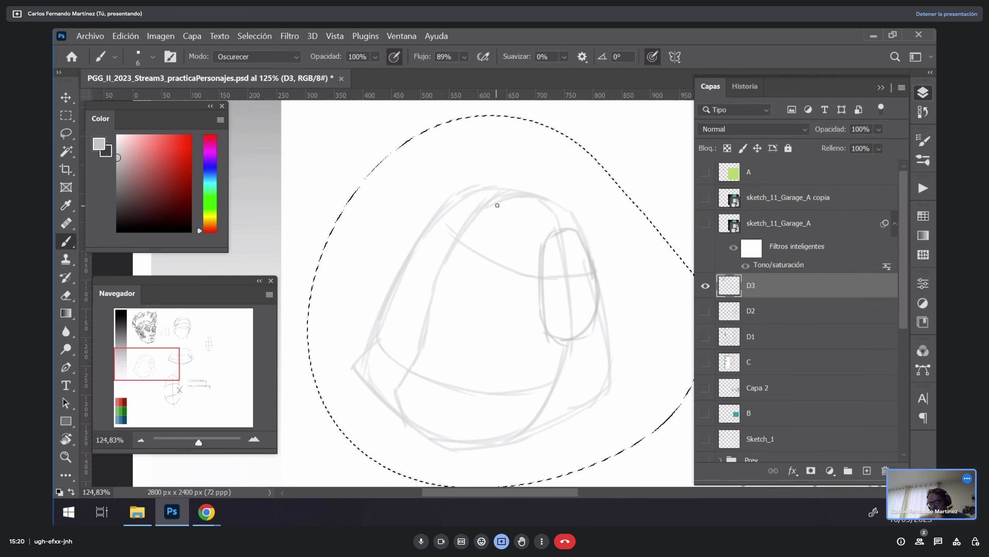
{"action": "key", "text": "ctrl+d"}
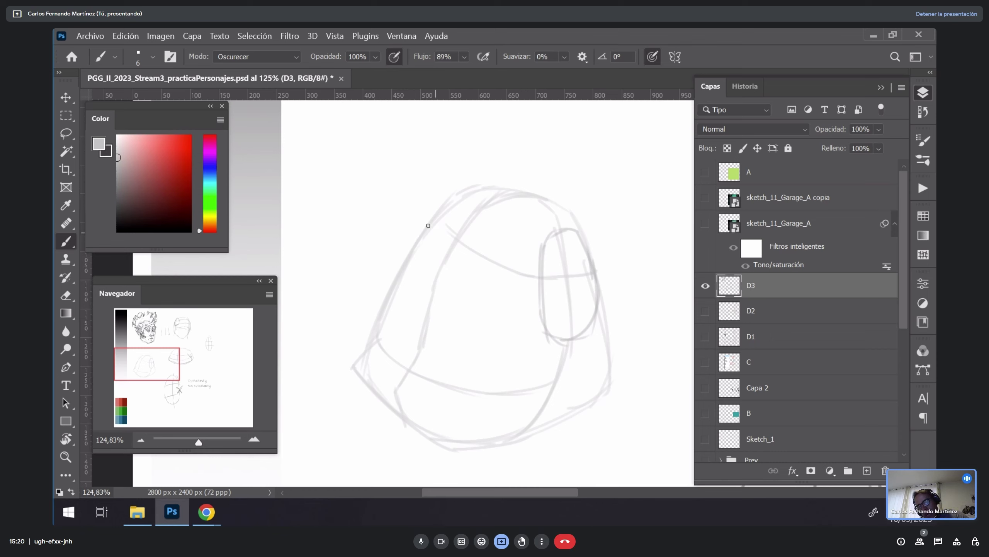
Step: Sketch the angular brow line, a bulky protruding nose and the slanted mouth line over the faded head study
{"action": "mouse_move", "coordinate": [423, 202]}
{"action": "left_mouse_down"}
{"action": "mouse_move", "coordinate": [433, 220]}
{"action": "mouse_move", "coordinate": [429, 205]}
{"action": "mouse_move", "coordinate": [459, 190]}
{"action": "mouse_move", "coordinate": [433, 198]}
{"action": "mouse_move", "coordinate": [437, 227]}
{"action": "mouse_move", "coordinate": [462, 243]}
{"action": "mouse_move", "coordinate": [505, 242]}
{"action": "mouse_move", "coordinate": [527, 271]}
{"action": "left_mouse_up"}
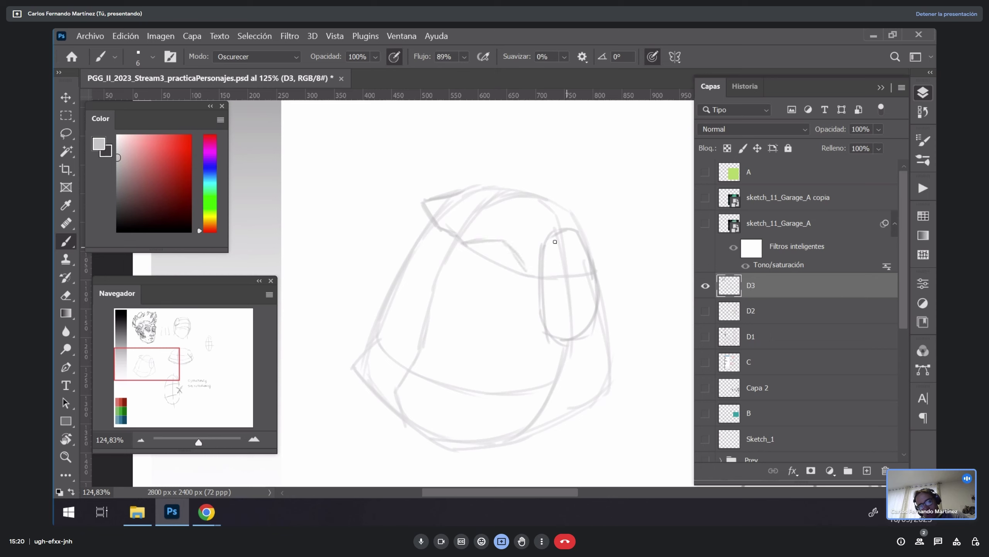
{"action": "mouse_move", "coordinate": [421, 201]}
{"action": "left_mouse_down"}
{"action": "mouse_move", "coordinate": [424, 228]}
{"action": "mouse_move", "coordinate": [446, 254]}
{"action": "mouse_move", "coordinate": [462, 254]}
{"action": "mouse_move", "coordinate": [423, 277]}
{"action": "mouse_move", "coordinate": [405, 302]}
{"action": "mouse_move", "coordinate": [407, 327]}
{"action": "mouse_move", "coordinate": [456, 324]}
{"action": "mouse_move", "coordinate": [473, 288]}
{"action": "left_mouse_up"}
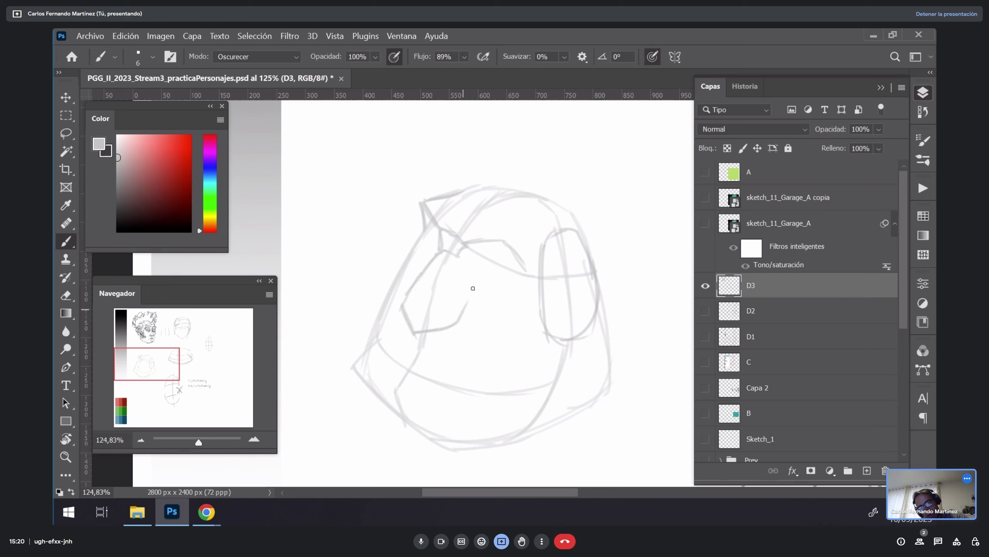
{"action": "left_click_drag", "start_coordinate": [410, 327], "coordinate": [402, 354]}
{"action": "key", "text": "r"}
{"action": "mouse_move", "coordinate": [546, 364]}
{"action": "left_mouse_down"}
{"action": "mouse_move", "coordinate": [590, 249]}
{"action": "mouse_move", "coordinate": [589, 363]}
{"action": "mouse_move", "coordinate": [605, 302]}
{"action": "left_mouse_up"}
{"action": "left_click_drag", "start_coordinate": [606, 302], "coordinate": [587, 370]}
{"action": "left_click_drag", "start_coordinate": [599, 328], "coordinate": [612, 285]}
{"action": "key", "text": "Escape"}
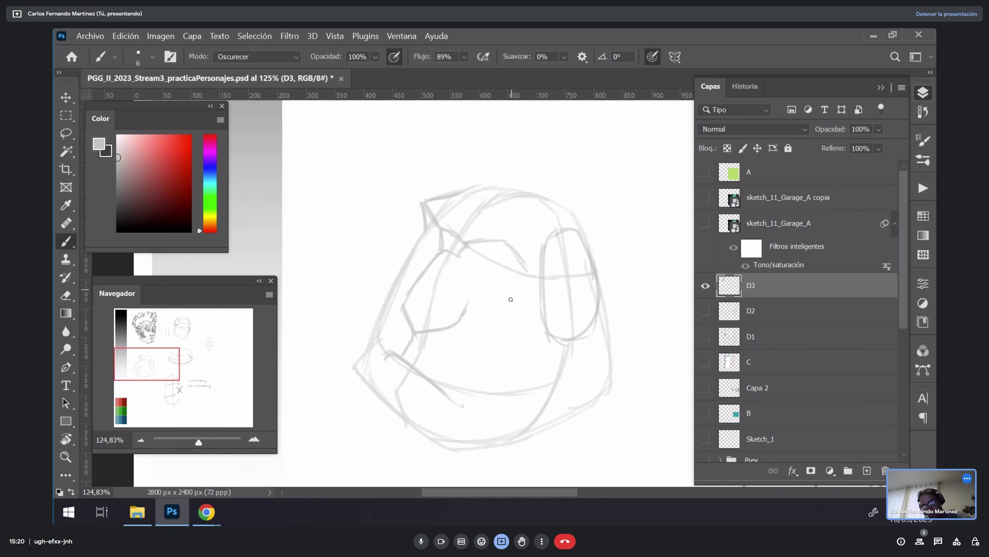
Step: Sketch the front face contour from brow to chin, the angled cheek line and the chin's lower edge
{"action": "left_click_drag", "start_coordinate": [425, 225], "coordinate": [360, 364]}
{"action": "left_click_drag", "start_coordinate": [389, 302], "coordinate": [349, 371]}
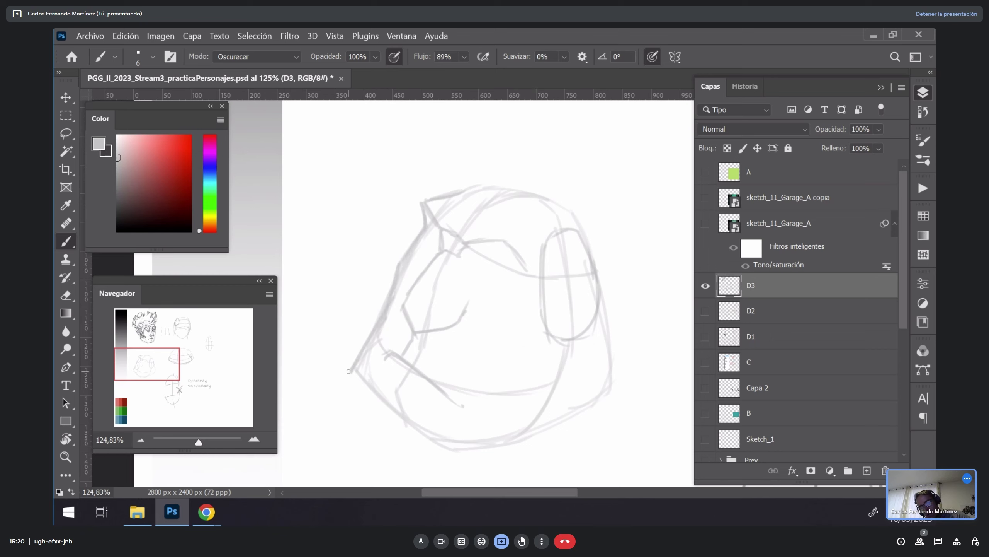
{"action": "left_click_drag", "start_coordinate": [543, 273], "coordinate": [497, 429]}
{"action": "mouse_move", "coordinate": [369, 349]}
{"action": "left_mouse_down"}
{"action": "mouse_move", "coordinate": [354, 379]}
{"action": "mouse_move", "coordinate": [399, 428]}
{"action": "left_mouse_up"}
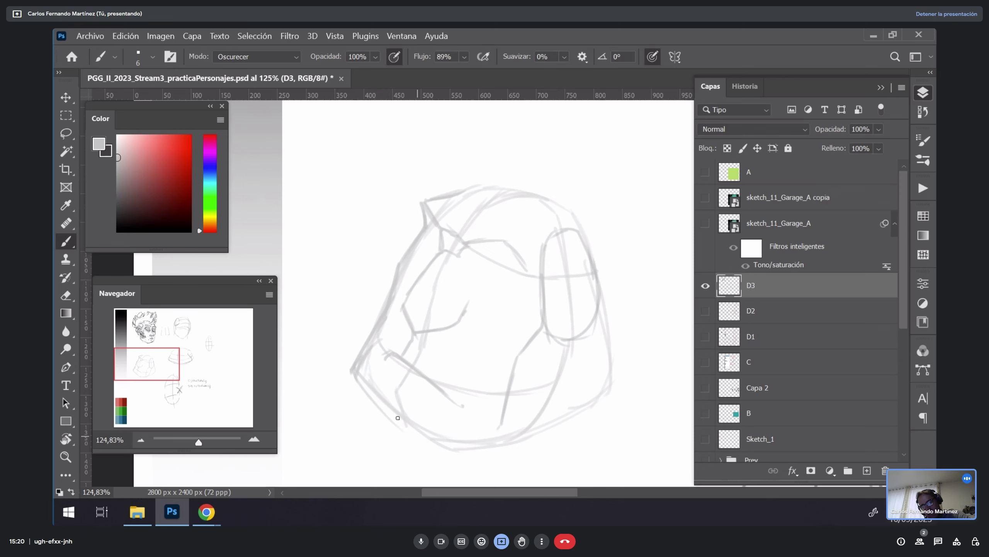
{"action": "mouse_move", "coordinate": [354, 377]}
{"action": "left_mouse_down"}
{"action": "mouse_move", "coordinate": [417, 439]}
{"action": "mouse_move", "coordinate": [474, 443]}
{"action": "left_mouse_up"}
Step: Sketch the neck line behind the head and the rear jaw line descending from the side oval
{"action": "key", "text": "space"}
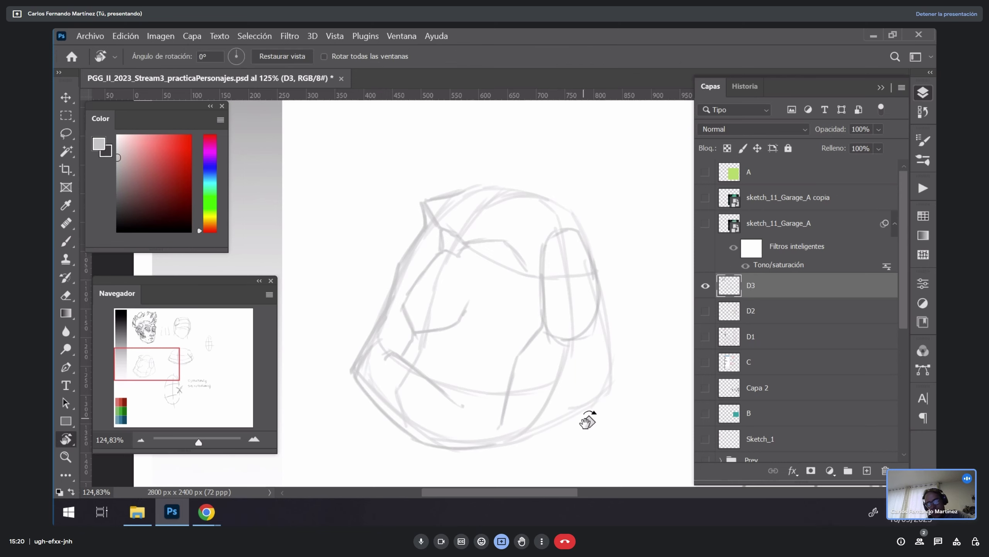
{"action": "left_click_drag", "start_coordinate": [588, 420], "coordinate": [625, 270]}
{"action": "key", "text": "Escape"}
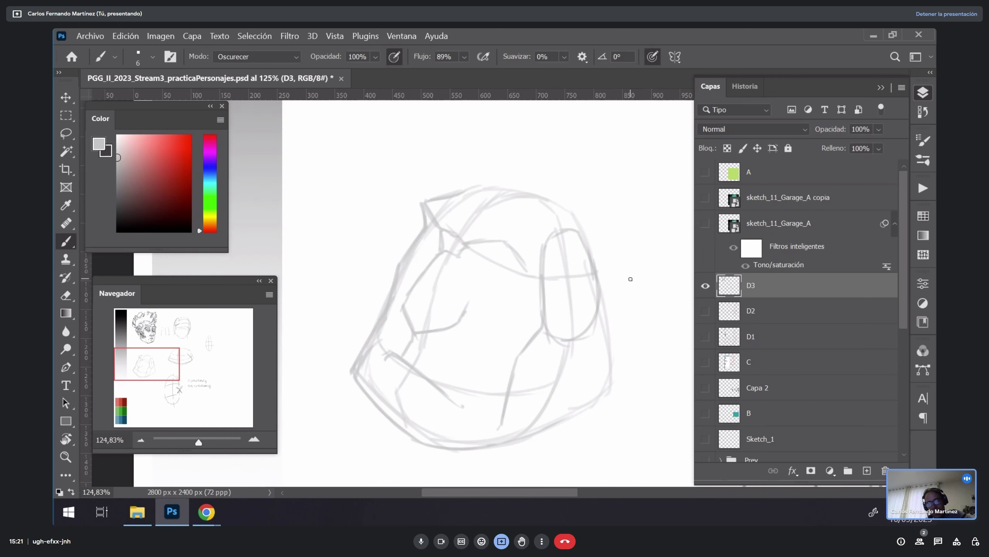
{"action": "left_click_drag", "start_coordinate": [585, 330], "coordinate": [602, 421]}
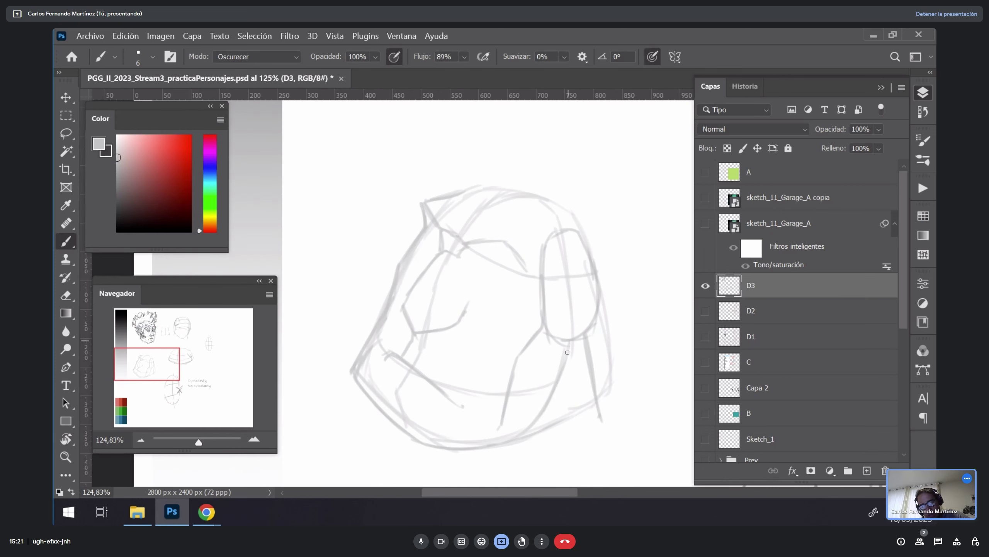
{"action": "mouse_move", "coordinate": [548, 335]}
{"action": "left_mouse_down"}
{"action": "mouse_move", "coordinate": [566, 328]}
{"action": "mouse_move", "coordinate": [559, 414]}
{"action": "left_mouse_up"}
{"action": "left_click_drag", "start_coordinate": [559, 414], "coordinate": [538, 435]}
Step: Reinforce the curved jaw contour with a darker grey brush
{"action": "key", "text": "r"}
{"action": "left_click_drag", "start_coordinate": [557, 376], "coordinate": [656, 287]}
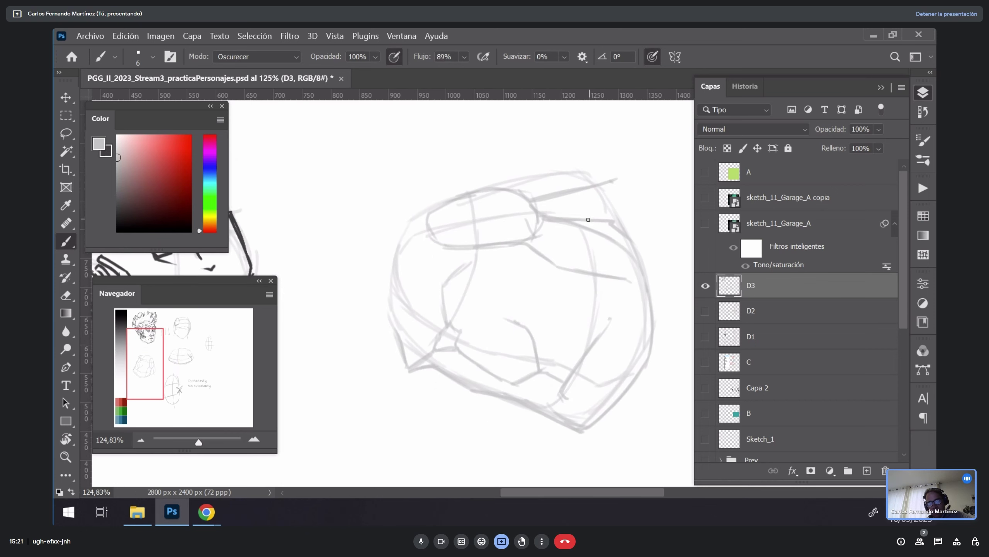
{"action": "left_click", "coordinate": [119, 155]}
{"action": "left_click", "coordinate": [117, 170]}
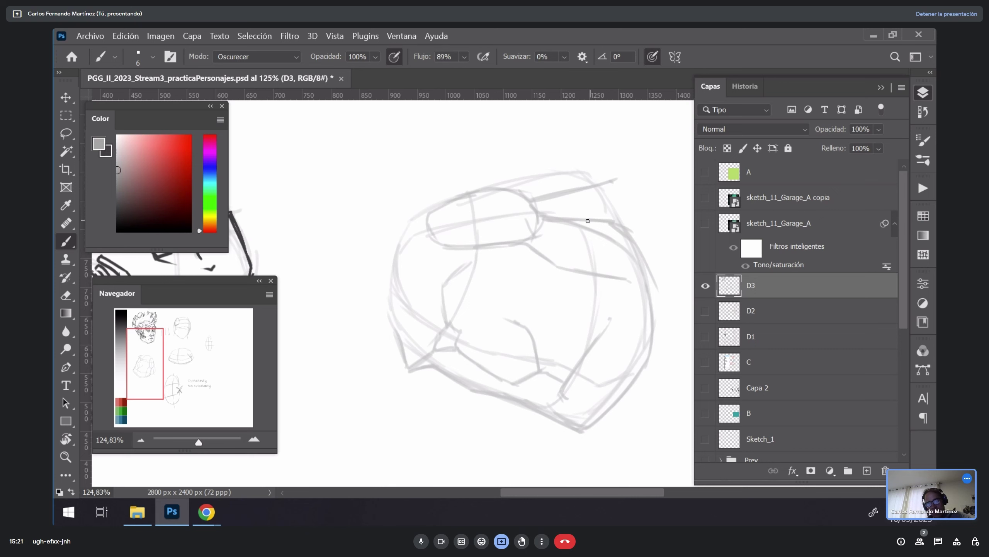
{"action": "mouse_move", "coordinate": [577, 218]}
{"action": "left_mouse_down"}
{"action": "mouse_move", "coordinate": [613, 227]}
{"action": "mouse_move", "coordinate": [650, 286]}
{"action": "left_mouse_up"}
{"action": "left_click_drag", "start_coordinate": [635, 244], "coordinate": [654, 335]}
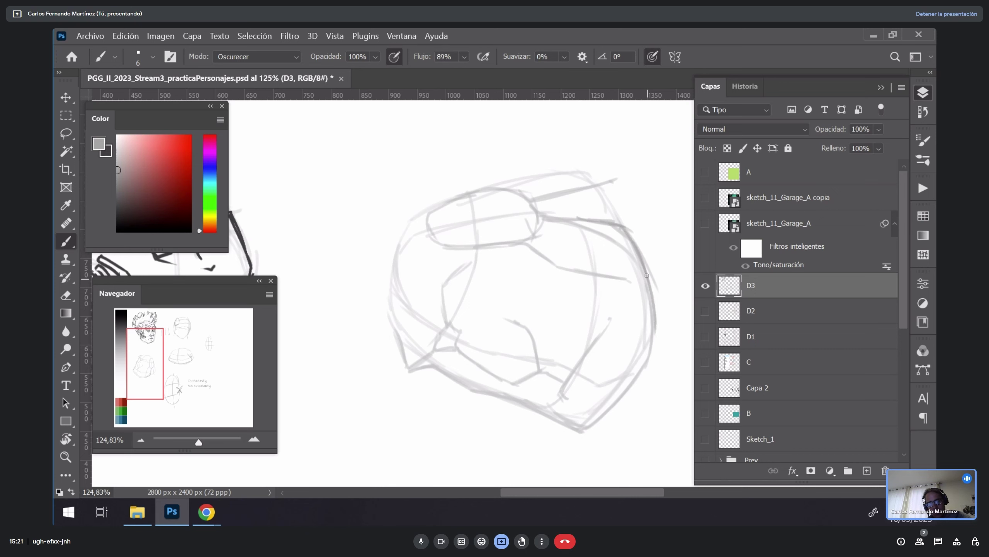
{"action": "left_click_drag", "start_coordinate": [651, 273], "coordinate": [647, 350]}
Step: Draw an angular ear with nested inner shapes behind the side oval, and add the nose's wing and bridge lines
{"action": "key", "text": "Escape"}
{"action": "mouse_move", "coordinate": [560, 410]}
{"action": "left_mouse_down"}
{"action": "mouse_move", "coordinate": [576, 287]}
{"action": "mouse_move", "coordinate": [606, 275]}
{"action": "mouse_move", "coordinate": [621, 316]}
{"action": "mouse_move", "coordinate": [581, 337]}
{"action": "mouse_move", "coordinate": [583, 308]}
{"action": "mouse_move", "coordinate": [573, 305]}
{"action": "mouse_move", "coordinate": [606, 282]}
{"action": "mouse_move", "coordinate": [586, 326]}
{"action": "mouse_move", "coordinate": [584, 293]}
{"action": "mouse_move", "coordinate": [594, 306]}
{"action": "left_mouse_up"}
{"action": "key", "text": "space"}
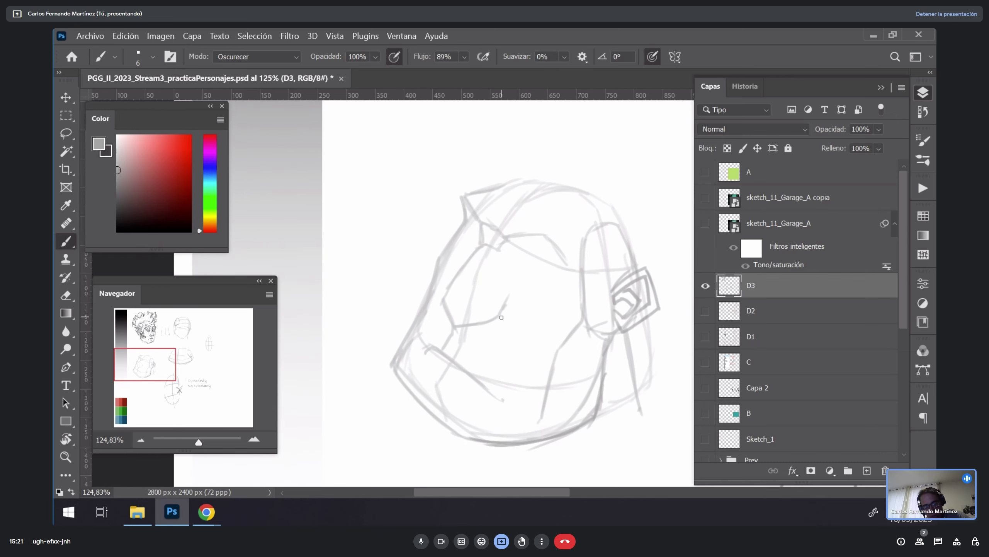
{"action": "mouse_move", "coordinate": [501, 317]}
{"action": "left_mouse_down"}
{"action": "mouse_move", "coordinate": [505, 301]}
{"action": "mouse_move", "coordinate": [474, 299]}
{"action": "mouse_move", "coordinate": [498, 264]}
{"action": "left_mouse_up"}
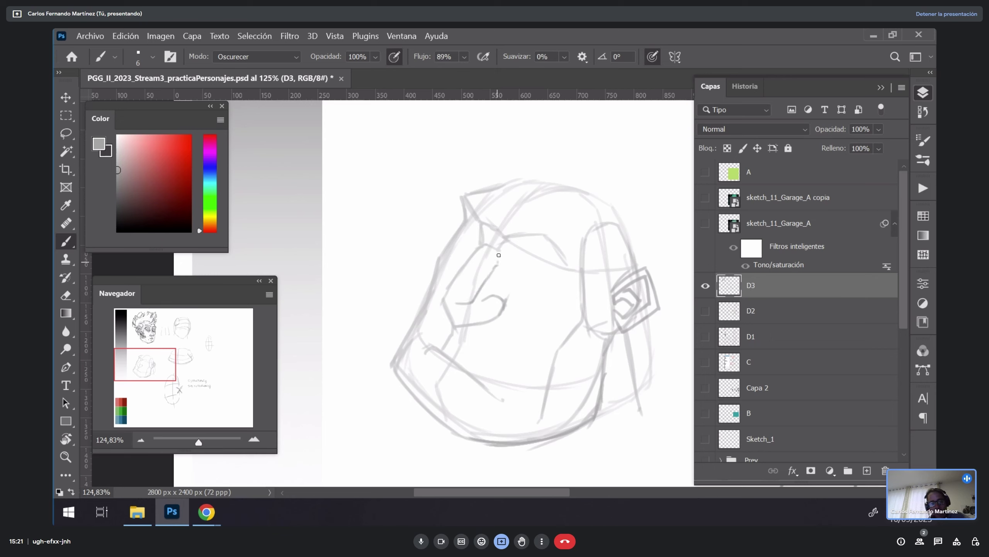
Step: Sample the sketch's light grey and sketch both angular eyes beneath the brows, with bags under them
{"action": "left_click", "coordinate": [584, 308], "text": "alt"}
{"action": "left_click", "coordinate": [586, 291], "text": "alt"}
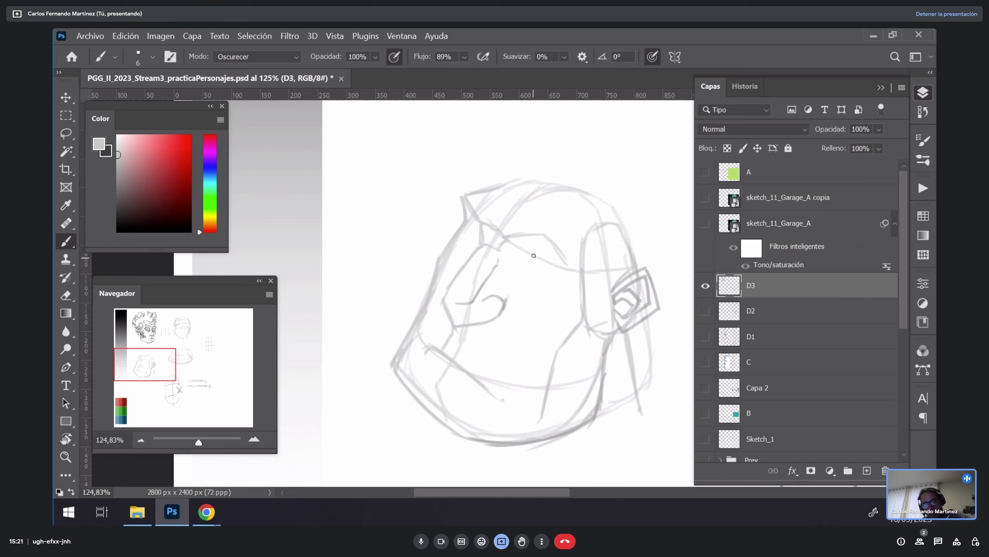
{"action": "mouse_move", "coordinate": [523, 267]}
{"action": "left_mouse_down"}
{"action": "mouse_move", "coordinate": [528, 250]}
{"action": "mouse_move", "coordinate": [544, 280]}
{"action": "mouse_move", "coordinate": [553, 273]}
{"action": "left_mouse_up"}
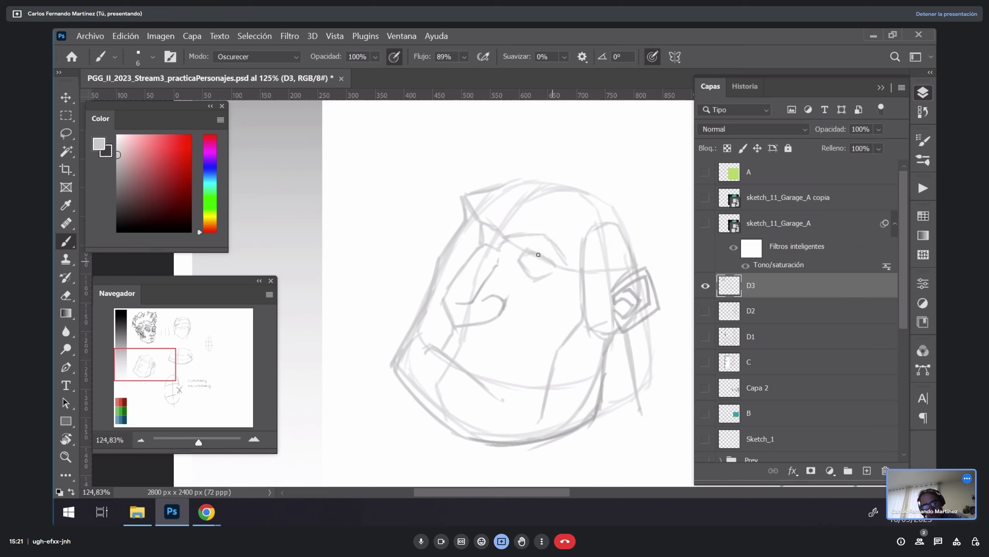
{"action": "mouse_move", "coordinate": [466, 220]}
{"action": "left_mouse_down"}
{"action": "mouse_move", "coordinate": [476, 234]}
{"action": "mouse_move", "coordinate": [465, 244]}
{"action": "mouse_move", "coordinate": [461, 230]}
{"action": "left_mouse_up"}
{"action": "left_click_drag", "start_coordinate": [525, 273], "coordinate": [522, 251]}
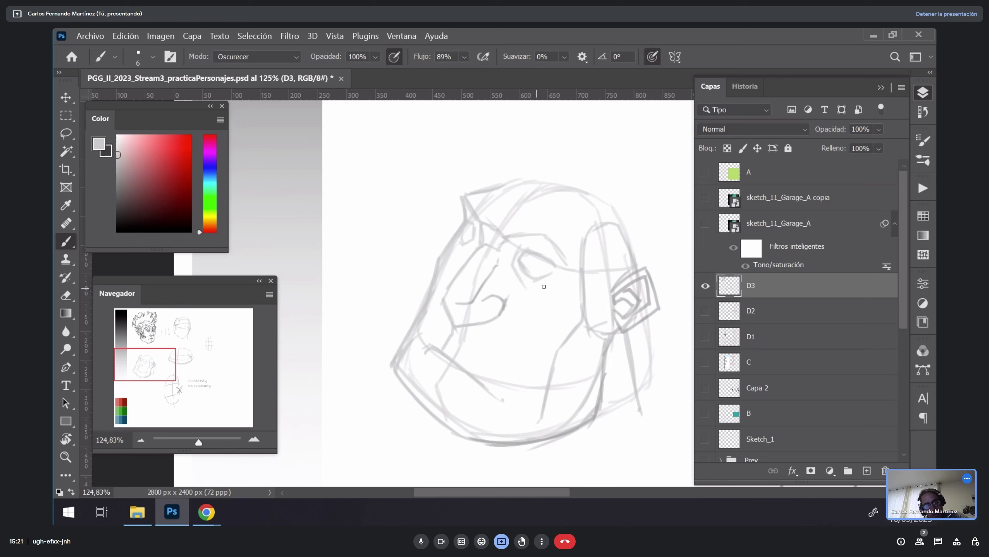
{"action": "left_click_drag", "start_coordinate": [476, 238], "coordinate": [467, 249]}
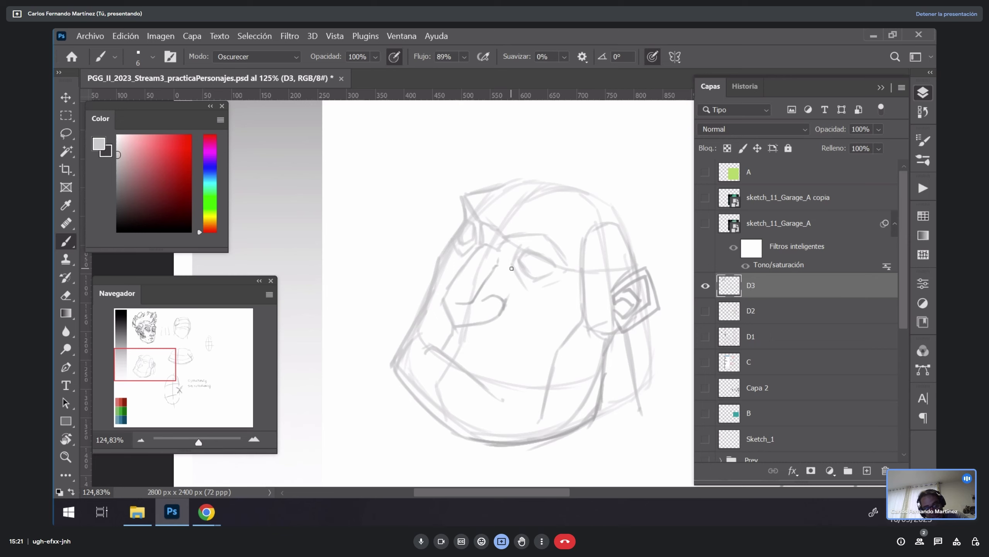
{"action": "mouse_move", "coordinate": [537, 294]}
{"action": "left_mouse_down"}
{"action": "mouse_move", "coordinate": [560, 286]}
{"action": "mouse_move", "coordinate": [564, 268]}
{"action": "left_mouse_up"}
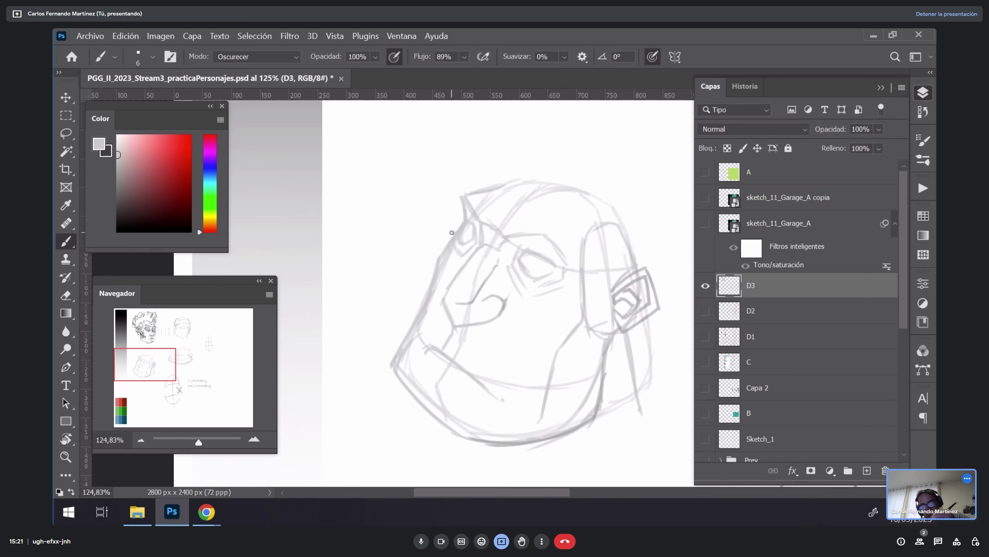
Step: Sketch the hairline at the temple and a topknot with a pointed curl on top of the head
{"action": "mouse_move", "coordinate": [628, 266]}
{"action": "left_mouse_down"}
{"action": "mouse_move", "coordinate": [578, 258]}
{"action": "mouse_move", "coordinate": [553, 330]}
{"action": "left_mouse_up"}
{"action": "mouse_move", "coordinate": [564, 274]}
{"action": "left_mouse_down"}
{"action": "mouse_move", "coordinate": [559, 296]}
{"action": "mouse_move", "coordinate": [541, 298]}
{"action": "mouse_move", "coordinate": [540, 225]}
{"action": "mouse_move", "coordinate": [566, 207]}
{"action": "left_mouse_up"}
{"action": "mouse_move", "coordinate": [480, 176]}
{"action": "left_mouse_down"}
{"action": "mouse_move", "coordinate": [492, 183]}
{"action": "mouse_move", "coordinate": [475, 156]}
{"action": "mouse_move", "coordinate": [452, 171]}
{"action": "mouse_move", "coordinate": [506, 114]}
{"action": "mouse_move", "coordinate": [527, 114]}
{"action": "mouse_move", "coordinate": [536, 160]}
{"action": "mouse_move", "coordinate": [526, 153]}
{"action": "left_mouse_up"}
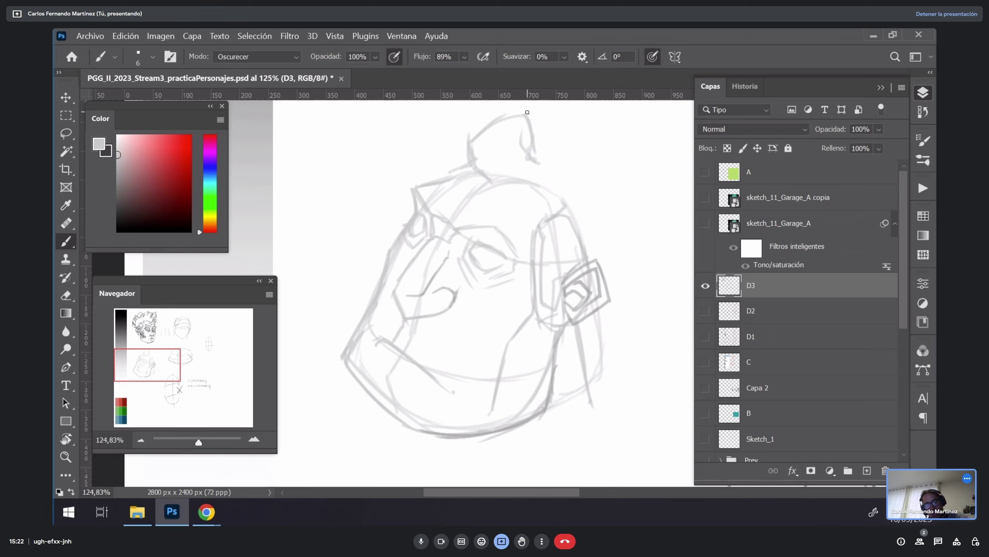
{"action": "left_click_drag", "start_coordinate": [522, 113], "coordinate": [544, 107]}
{"action": "mouse_move", "coordinate": [545, 107]}
{"action": "left_mouse_down"}
{"action": "mouse_move", "coordinate": [548, 122]}
{"action": "mouse_move", "coordinate": [542, 110]}
{"action": "left_mouse_up"}
{"action": "mouse_move", "coordinate": [544, 112]}
{"action": "left_mouse_down"}
{"action": "mouse_move", "coordinate": [557, 135]}
{"action": "mouse_move", "coordinate": [576, 117]}
{"action": "left_mouse_up"}
{"action": "left_click_drag", "start_coordinate": [551, 148], "coordinate": [533, 138]}
Step: Sketch the hair contour from the topknot over the crown and down the back of the head to the ear
{"action": "mouse_move", "coordinate": [532, 136]}
{"action": "left_mouse_down"}
{"action": "mouse_move", "coordinate": [517, 160]}
{"action": "mouse_move", "coordinate": [540, 142]}
{"action": "mouse_move", "coordinate": [540, 159]}
{"action": "mouse_move", "coordinate": [559, 154]}
{"action": "mouse_move", "coordinate": [581, 206]}
{"action": "left_mouse_up"}
{"action": "mouse_move", "coordinate": [483, 185]}
{"action": "left_mouse_down"}
{"action": "mouse_move", "coordinate": [471, 167]}
{"action": "mouse_move", "coordinate": [557, 187]}
{"action": "mouse_move", "coordinate": [569, 230]}
{"action": "mouse_move", "coordinate": [602, 223]}
{"action": "left_mouse_up"}
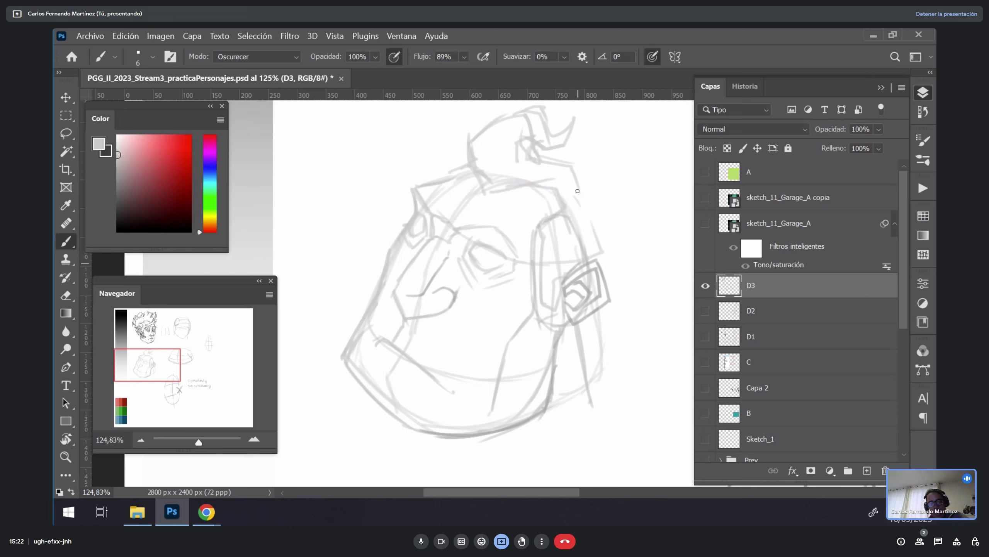
{"action": "mouse_move", "coordinate": [576, 184]}
{"action": "left_mouse_down"}
{"action": "mouse_move", "coordinate": [605, 265]}
{"action": "mouse_move", "coordinate": [576, 273]}
{"action": "left_mouse_up"}
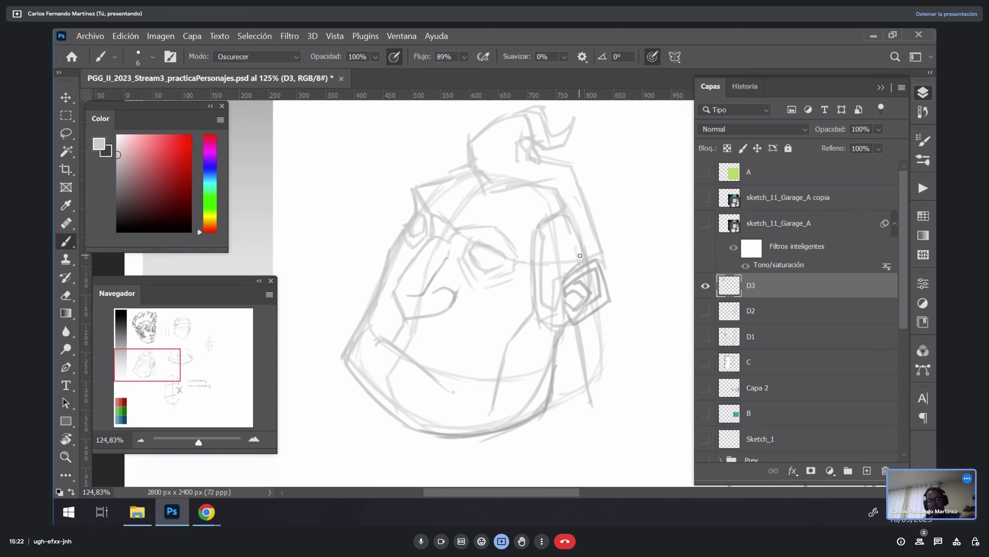
Step: Lasso the topknot head sketch and lighten its lines with an RGB Curves adjustment, setting a point at input 63, output 105
{"action": "scroll", "coordinate": [616, 369], "scroll_direction": "up", "scroll_amount": 1}
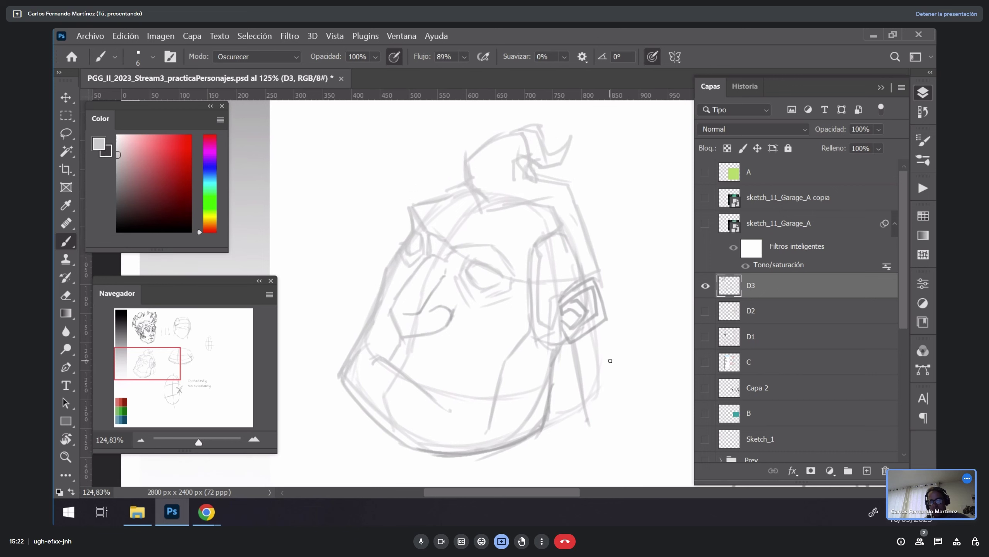
{"action": "key", "text": "l"}
{"action": "mouse_move", "coordinate": [619, 145]}
{"action": "left_mouse_down"}
{"action": "mouse_move", "coordinate": [499, 106]}
{"action": "mouse_move", "coordinate": [479, 503]}
{"action": "mouse_move", "coordinate": [640, 166]}
{"action": "left_mouse_up"}
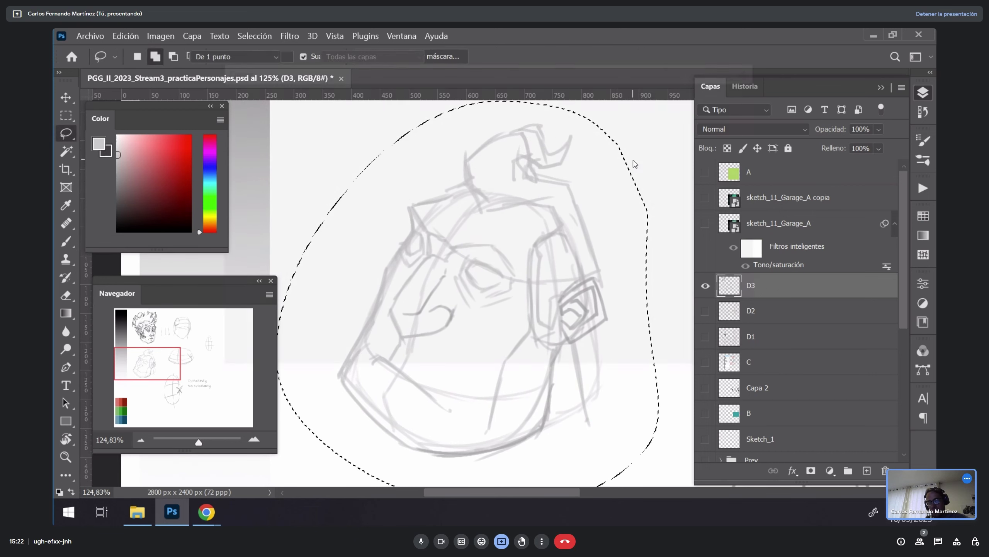
{"action": "key", "text": "ctrl+m"}
{"action": "left_click_drag", "start_coordinate": [428, 71], "coordinate": [792, 81]}
{"action": "left_click_drag", "start_coordinate": [715, 262], "coordinate": [711, 249]}
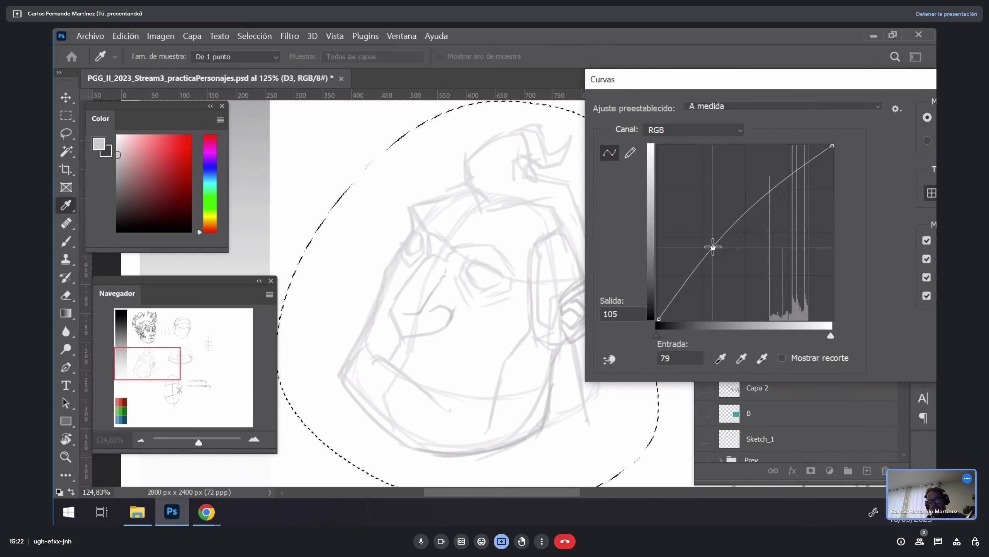
{"action": "left_click_drag", "start_coordinate": [783, 189], "coordinate": [781, 181]}
{"action": "left_click_drag", "start_coordinate": [712, 247], "coordinate": [702, 248]}
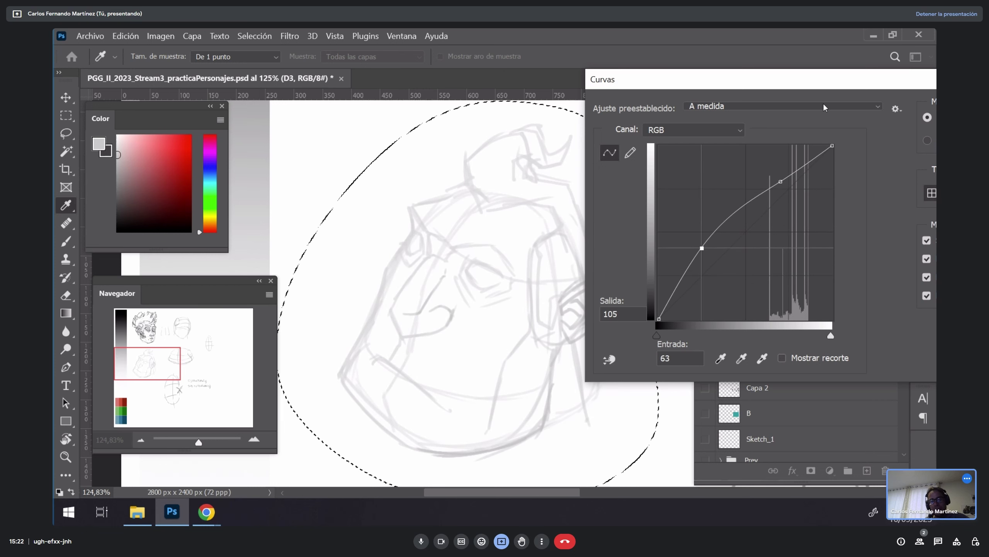
{"action": "left_click_drag", "start_coordinate": [826, 86], "coordinate": [582, 122]}
{"action": "left_click", "coordinate": [820, 146]}
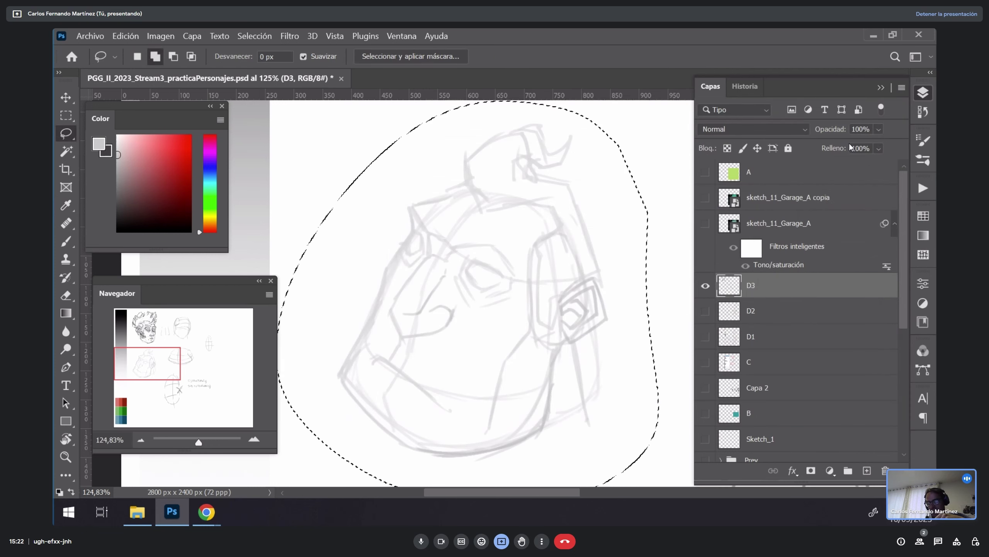
Step: Deselect the head and lower layer D3's opacity to 38%, keeping D3 visible and active for brushwork
{"action": "key", "text": "ctrl+d"}
{"action": "key", "text": "b"}
{"action": "left_click", "coordinate": [879, 131]}
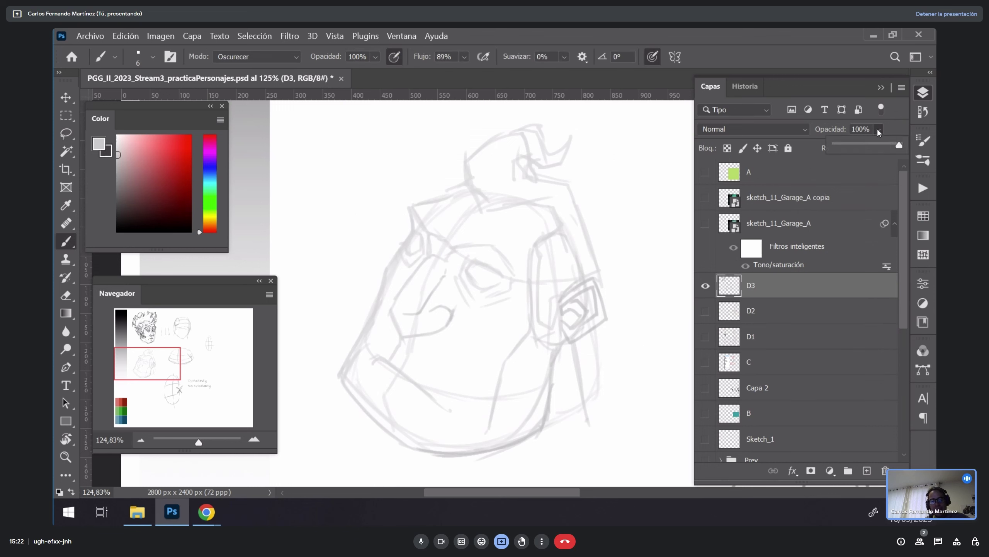
{"action": "left_click", "coordinate": [858, 145]}
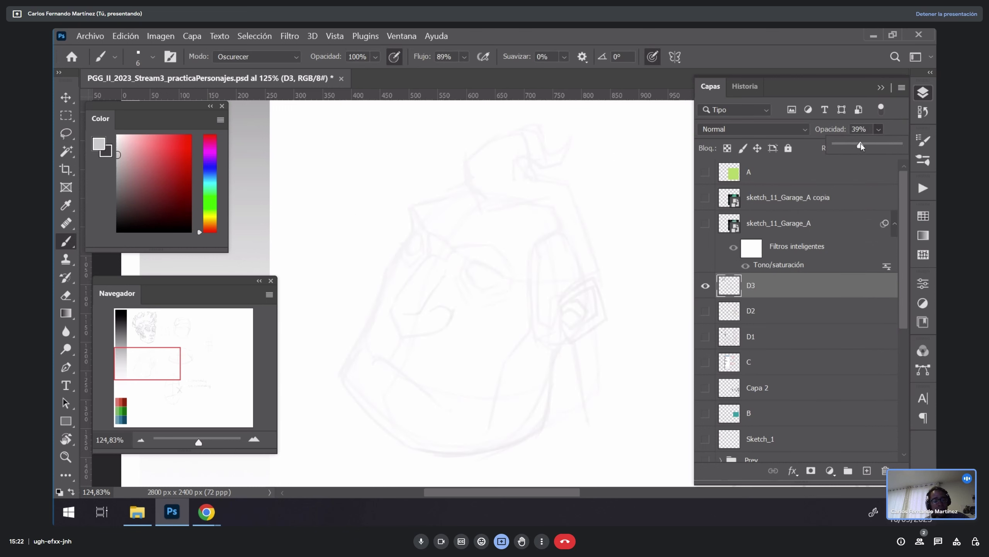
{"action": "left_click", "coordinate": [818, 269]}
{"action": "left_click", "coordinate": [820, 273]}
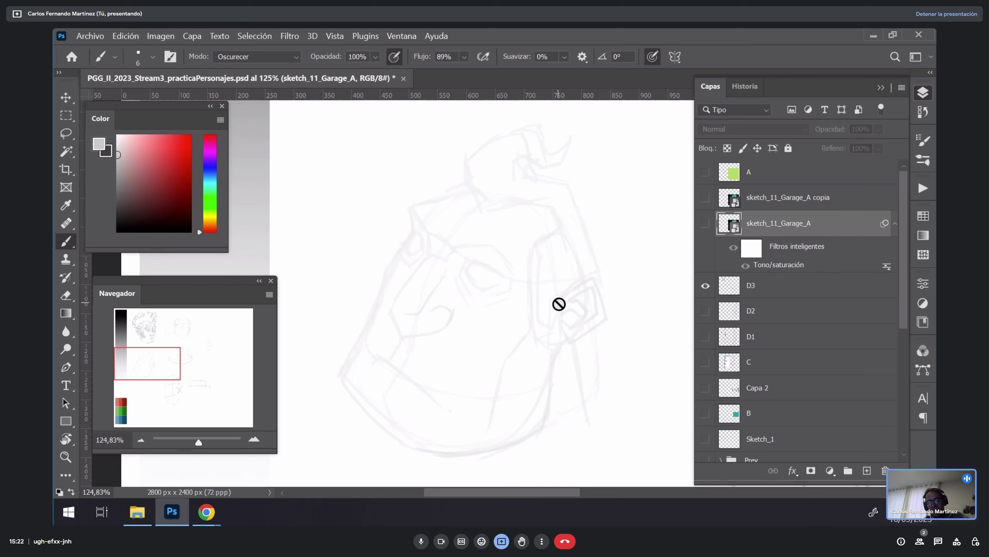
{"action": "left_click", "coordinate": [786, 282]}
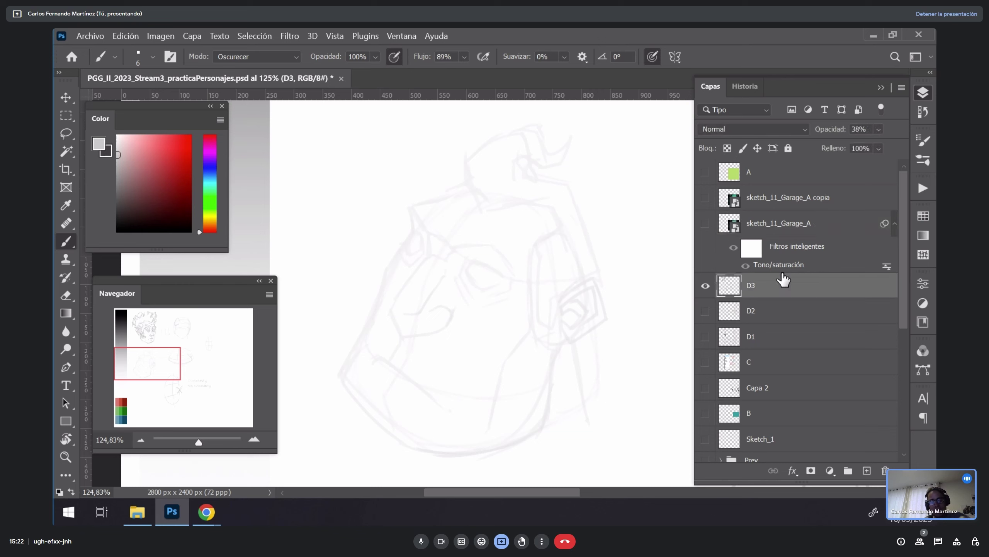
{"action": "left_click", "coordinate": [705, 285]}
Step: Swap to the dark grey and set the brush's minimum diameter to 4%, trying it with test strokes over the face
{"action": "key", "text": "x"}
{"action": "left_click_drag", "start_coordinate": [448, 407], "coordinate": [534, 339]}
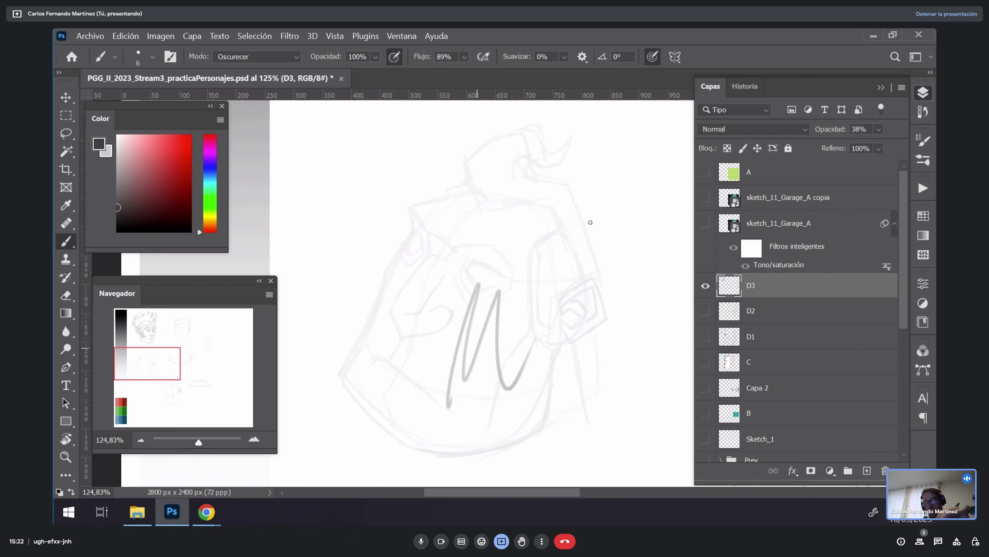
{"action": "key", "text": "ctrl+z"}
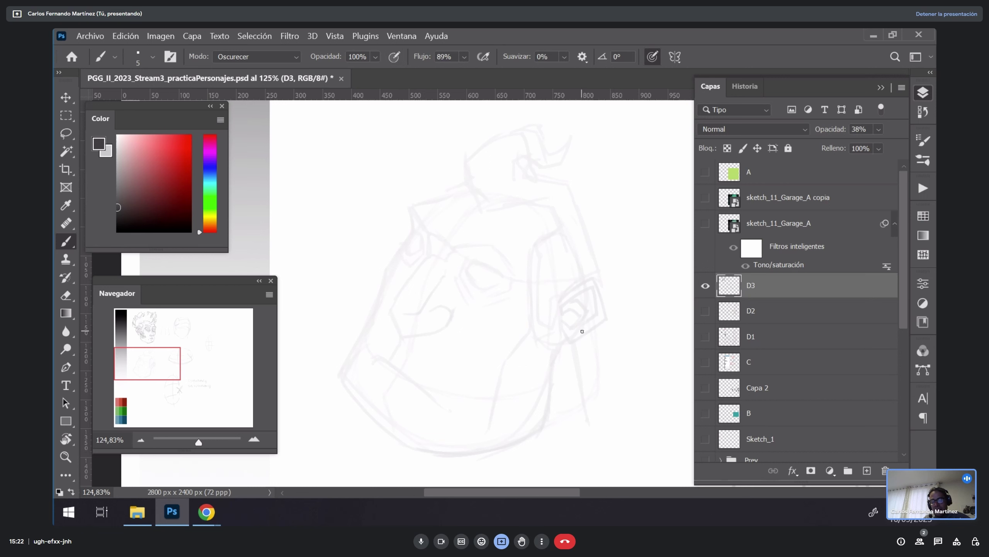
{"action": "key", "text": "F7"}
{"action": "key", "text": "F5"}
{"action": "key", "text": "F5"}
{"action": "key", "text": "bracketleft"}
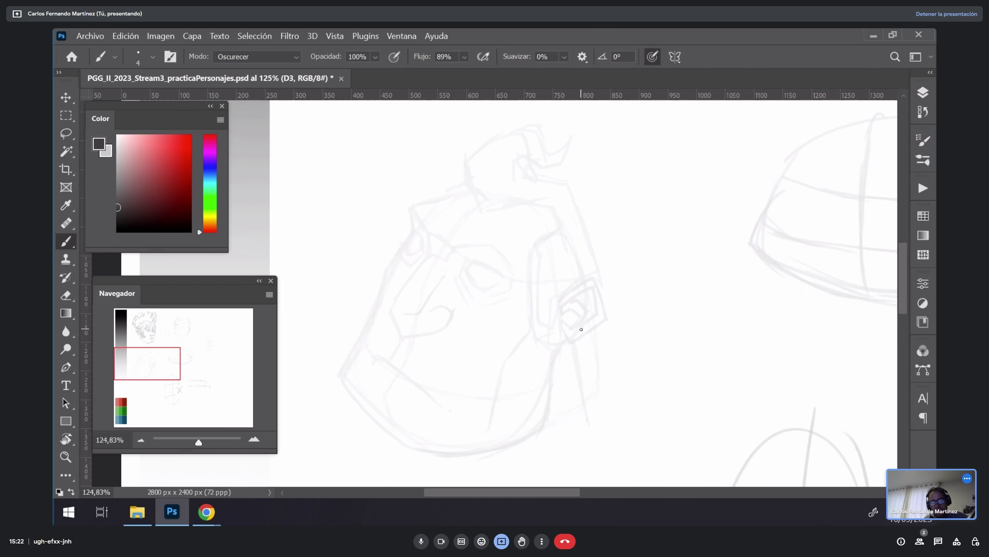
{"action": "key", "text": "F5"}
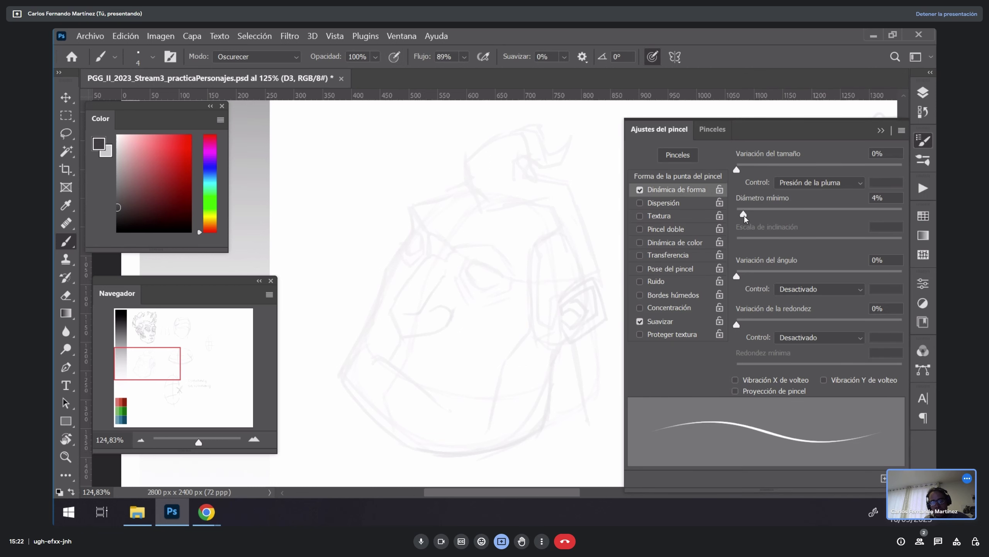
{"action": "key", "text": "F5"}
{"action": "mouse_move", "coordinate": [517, 264]}
{"action": "left_mouse_down"}
{"action": "mouse_move", "coordinate": [522, 327]}
{"action": "mouse_move", "coordinate": [635, 222]}
{"action": "left_mouse_up"}
{"action": "key", "text": "ctrl+z"}
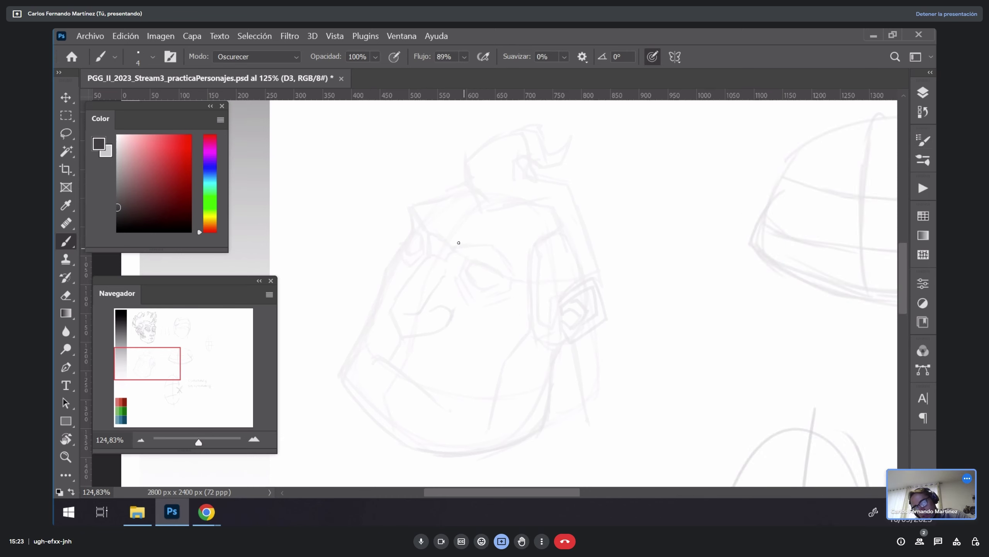
Step: Redraw both thick eyebrows in dark grey, with tufted inner ends and a separate outer segment on the near brow
{"action": "left_click_drag", "start_coordinate": [423, 227], "coordinate": [428, 238]}
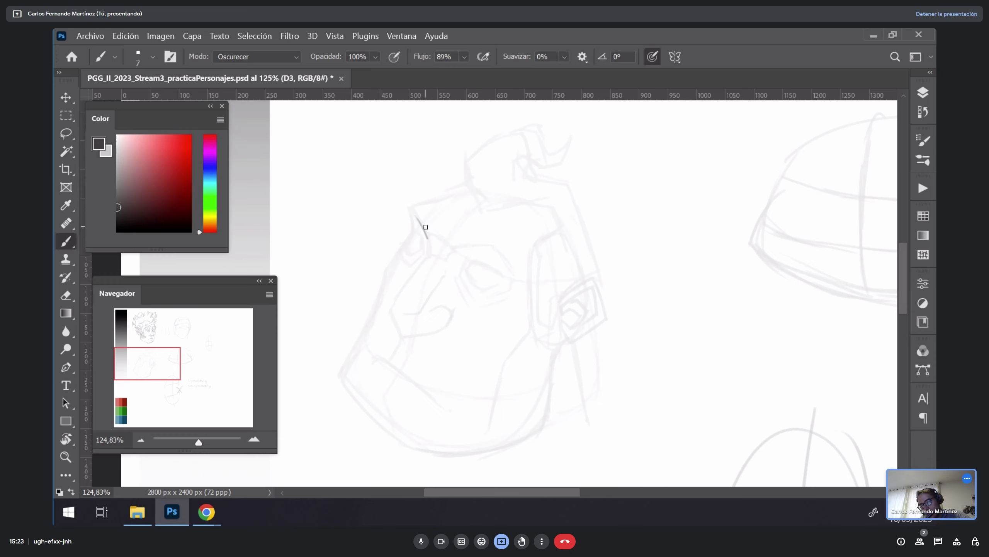
{"action": "mouse_move", "coordinate": [430, 242]}
{"action": "left_mouse_down"}
{"action": "mouse_move", "coordinate": [405, 201]}
{"action": "mouse_move", "coordinate": [418, 191]}
{"action": "mouse_move", "coordinate": [431, 201]}
{"action": "mouse_move", "coordinate": [418, 208]}
{"action": "mouse_move", "coordinate": [431, 205]}
{"action": "mouse_move", "coordinate": [442, 227]}
{"action": "mouse_move", "coordinate": [428, 239]}
{"action": "mouse_move", "coordinate": [447, 230]}
{"action": "mouse_move", "coordinate": [454, 247]}
{"action": "mouse_move", "coordinate": [461, 222]}
{"action": "mouse_move", "coordinate": [462, 240]}
{"action": "mouse_move", "coordinate": [482, 226]}
{"action": "mouse_move", "coordinate": [508, 239]}
{"action": "mouse_move", "coordinate": [497, 229]}
{"action": "mouse_move", "coordinate": [466, 248]}
{"action": "mouse_move", "coordinate": [496, 247]}
{"action": "left_mouse_up"}
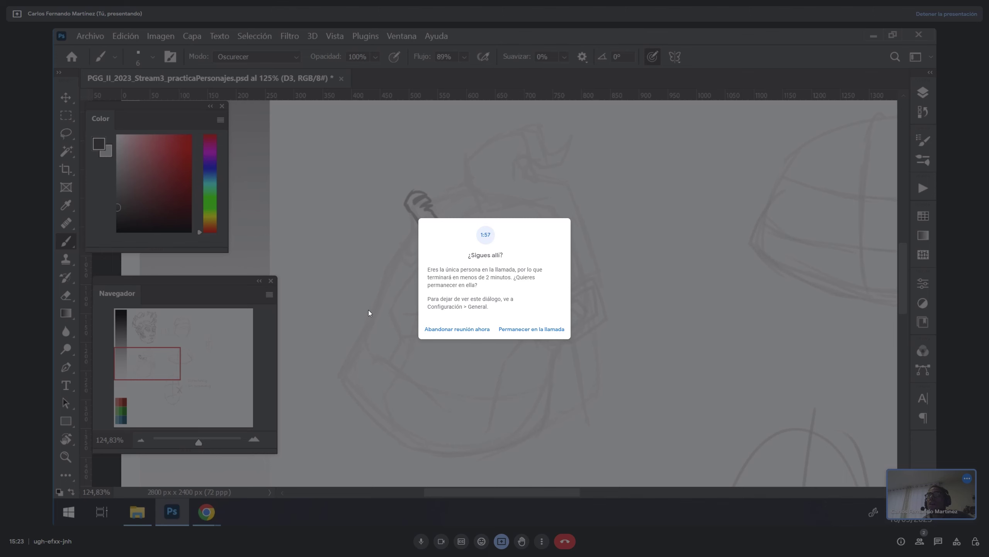
{"action": "left_click", "coordinate": [521, 330]}
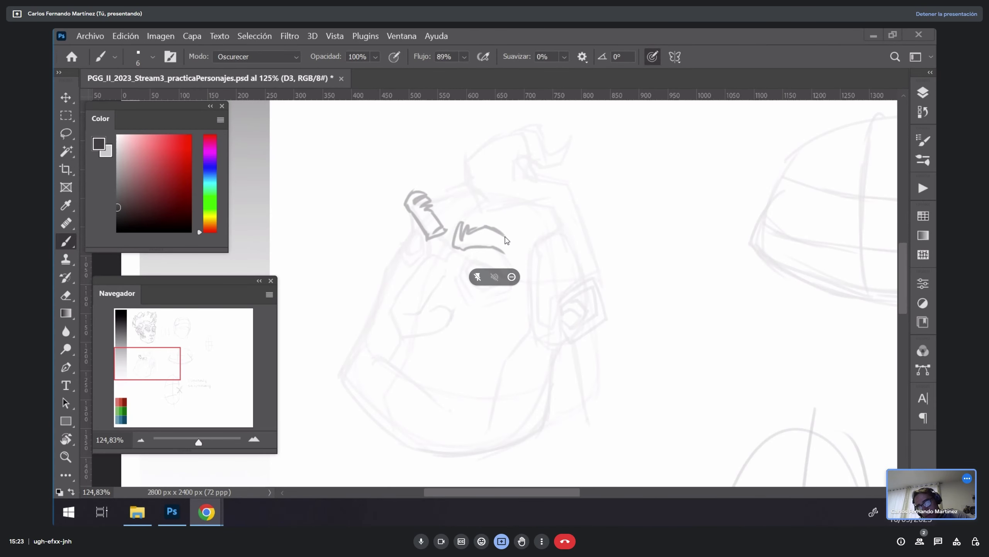
{"action": "mouse_move", "coordinate": [500, 252]}
{"action": "left_mouse_down"}
{"action": "mouse_move", "coordinate": [506, 237]}
{"action": "mouse_move", "coordinate": [515, 265]}
{"action": "mouse_move", "coordinate": [529, 259]}
{"action": "left_mouse_up"}
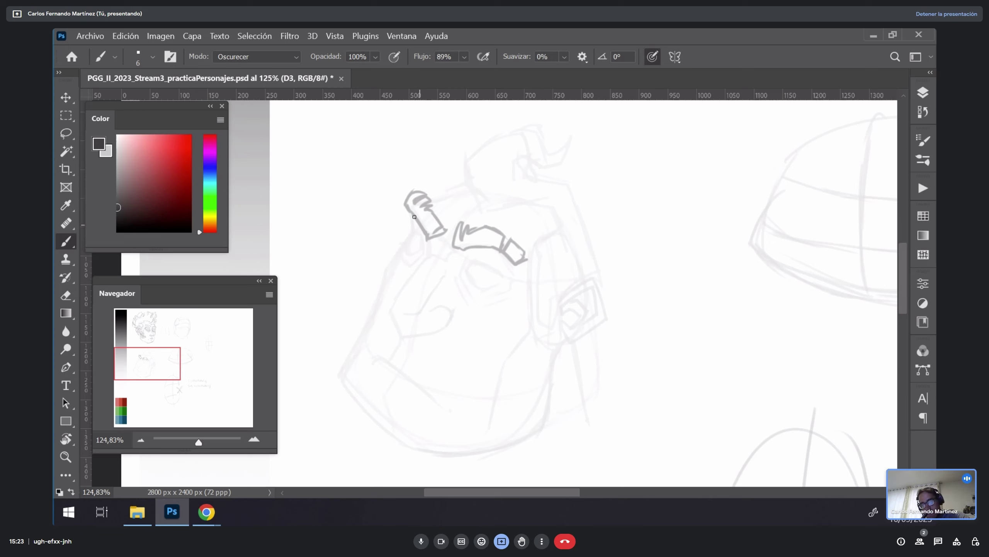
{"action": "key", "text": "e"}
{"action": "mouse_move", "coordinate": [409, 210]}
{"action": "left_mouse_down"}
{"action": "mouse_move", "coordinate": [419, 216]}
{"action": "mouse_move", "coordinate": [410, 216]}
{"action": "left_mouse_up"}
{"action": "key", "text": "b"}
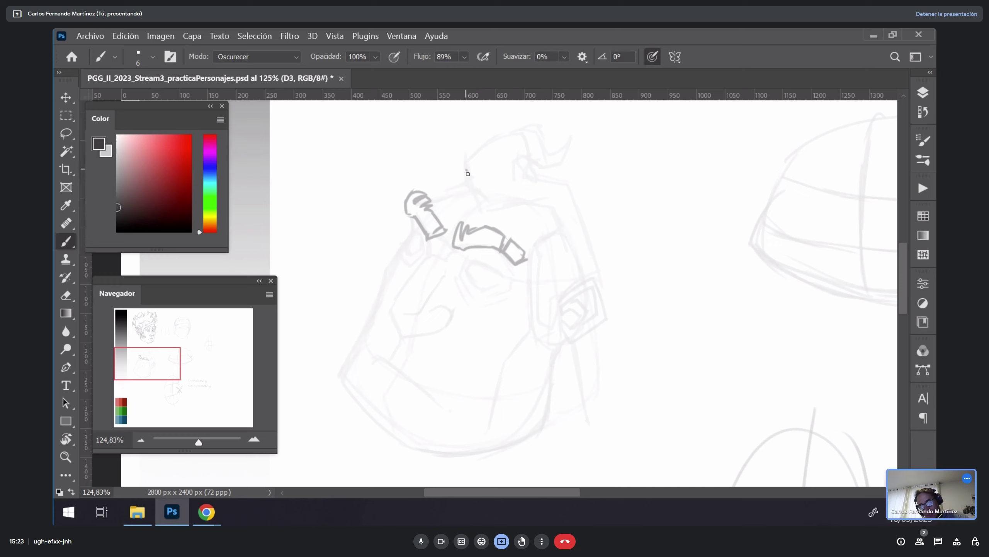
Step: Redraw the hair in dark grey: topknot with pointed curl, front hairline, sideburn and back contour down to the ear
{"action": "mouse_move", "coordinate": [466, 170]}
{"action": "left_mouse_down"}
{"action": "mouse_move", "coordinate": [474, 214]}
{"action": "mouse_move", "coordinate": [452, 194]}
{"action": "mouse_move", "coordinate": [504, 132]}
{"action": "mouse_move", "coordinate": [541, 129]}
{"action": "mouse_move", "coordinate": [551, 159]}
{"action": "mouse_move", "coordinate": [546, 151]}
{"action": "mouse_move", "coordinate": [574, 130]}
{"action": "mouse_move", "coordinate": [559, 167]}
{"action": "mouse_move", "coordinate": [543, 179]}
{"action": "mouse_move", "coordinate": [523, 162]}
{"action": "mouse_move", "coordinate": [512, 179]}
{"action": "mouse_move", "coordinate": [518, 193]}
{"action": "mouse_move", "coordinate": [519, 171]}
{"action": "mouse_move", "coordinate": [565, 186]}
{"action": "mouse_move", "coordinate": [578, 215]}
{"action": "left_mouse_up"}
{"action": "mouse_move", "coordinate": [474, 212]}
{"action": "left_mouse_down"}
{"action": "mouse_move", "coordinate": [521, 200]}
{"action": "mouse_move", "coordinate": [550, 205]}
{"action": "mouse_move", "coordinate": [559, 240]}
{"action": "mouse_move", "coordinate": [530, 253]}
{"action": "mouse_move", "coordinate": [536, 248]}
{"action": "mouse_move", "coordinate": [537, 318]}
{"action": "left_mouse_up"}
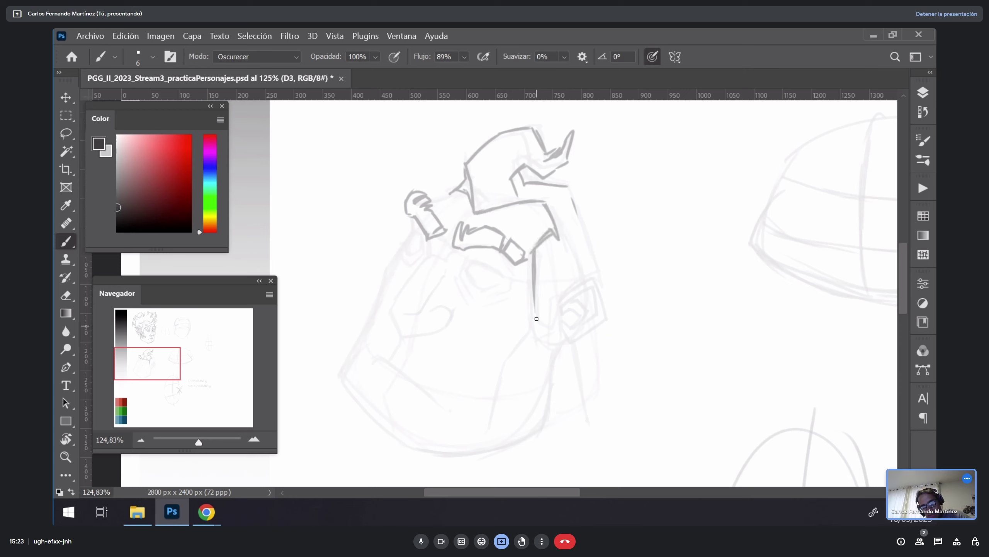
{"action": "mouse_move", "coordinate": [572, 288]}
{"action": "left_mouse_down"}
{"action": "mouse_move", "coordinate": [552, 299]}
{"action": "mouse_move", "coordinate": [550, 328]}
{"action": "mouse_move", "coordinate": [533, 331]}
{"action": "mouse_move", "coordinate": [554, 333]}
{"action": "mouse_move", "coordinate": [540, 349]}
{"action": "left_mouse_up"}
{"action": "left_click_drag", "start_coordinate": [566, 188], "coordinate": [595, 276]}
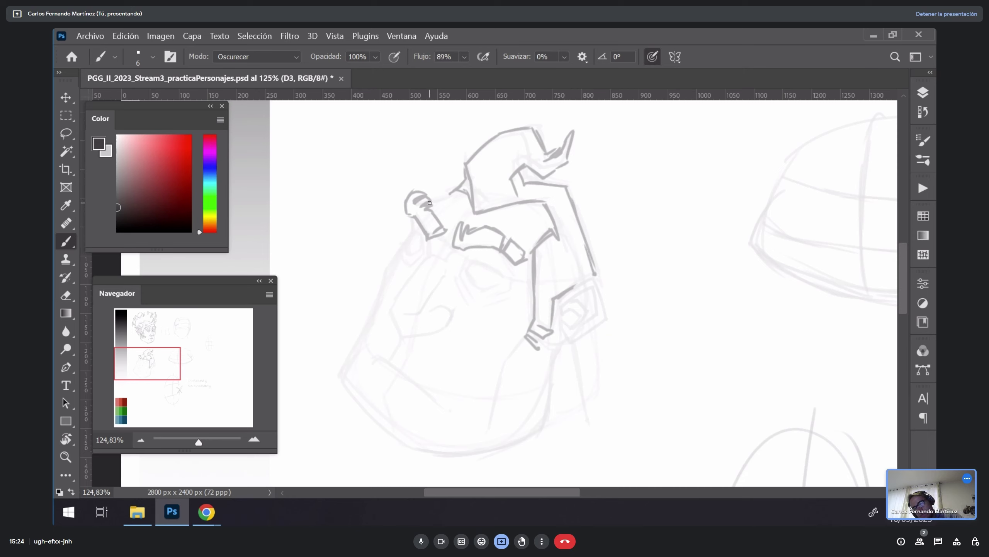
{"action": "left_click_drag", "start_coordinate": [428, 200], "coordinate": [463, 189]}
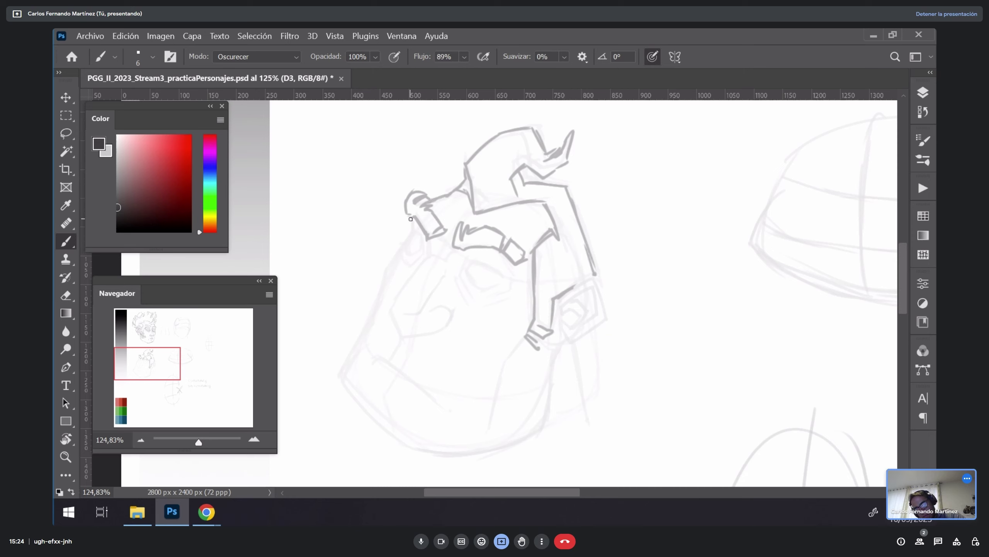
Step: Redraw both angular eyes beneath the brows in dark grey, with bag lines around and under them
{"action": "mouse_move", "coordinate": [409, 216]}
{"action": "left_mouse_down"}
{"action": "mouse_move", "coordinate": [425, 249]}
{"action": "mouse_move", "coordinate": [434, 236]}
{"action": "mouse_move", "coordinate": [418, 253]}
{"action": "left_mouse_up"}
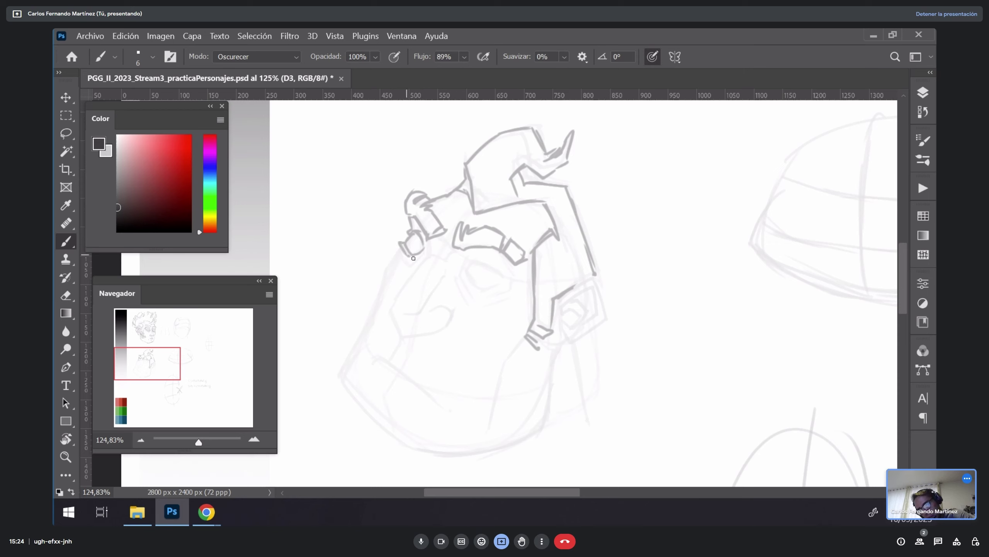
{"action": "mouse_move", "coordinate": [470, 261]}
{"action": "left_mouse_down"}
{"action": "mouse_move", "coordinate": [478, 286]}
{"action": "mouse_move", "coordinate": [472, 261]}
{"action": "mouse_move", "coordinate": [497, 274]}
{"action": "mouse_move", "coordinate": [475, 280]}
{"action": "mouse_move", "coordinate": [487, 289]}
{"action": "mouse_move", "coordinate": [502, 275]}
{"action": "mouse_move", "coordinate": [477, 279]}
{"action": "mouse_move", "coordinate": [466, 264]}
{"action": "mouse_move", "coordinate": [460, 270]}
{"action": "mouse_move", "coordinate": [481, 292]}
{"action": "mouse_move", "coordinate": [468, 255]}
{"action": "mouse_move", "coordinate": [508, 279]}
{"action": "mouse_move", "coordinate": [481, 292]}
{"action": "mouse_move", "coordinate": [494, 287]}
{"action": "mouse_move", "coordinate": [463, 272]}
{"action": "left_mouse_up"}
{"action": "mouse_move", "coordinate": [397, 245]}
{"action": "left_mouse_down"}
{"action": "mouse_move", "coordinate": [405, 269]}
{"action": "mouse_move", "coordinate": [423, 256]}
{"action": "mouse_move", "coordinate": [401, 270]}
{"action": "left_mouse_up"}
{"action": "key", "text": "ctrl+z"}
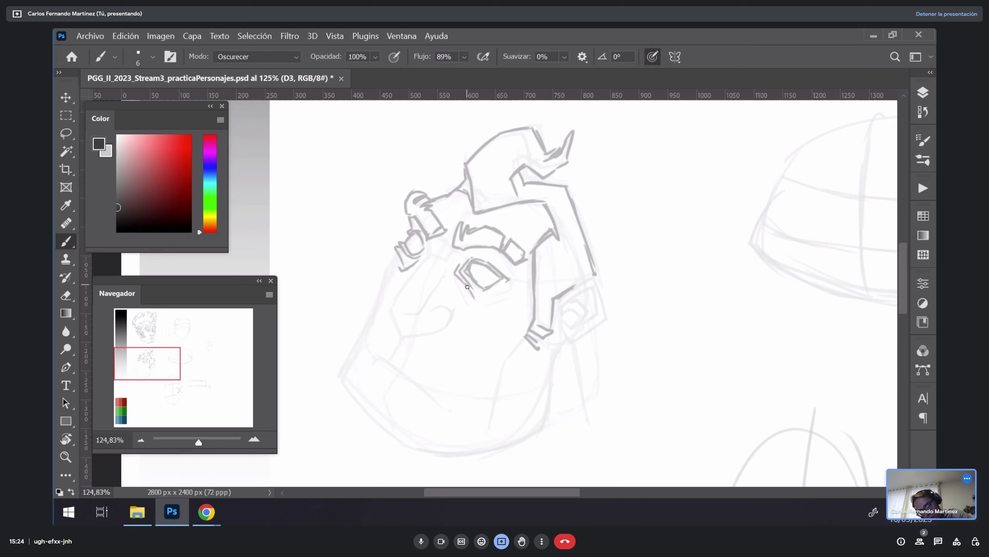
{"action": "mouse_move", "coordinate": [467, 285]}
{"action": "left_mouse_down"}
{"action": "mouse_move", "coordinate": [478, 302]}
{"action": "mouse_move", "coordinate": [512, 281]}
{"action": "mouse_move", "coordinate": [478, 302]}
{"action": "left_mouse_up"}
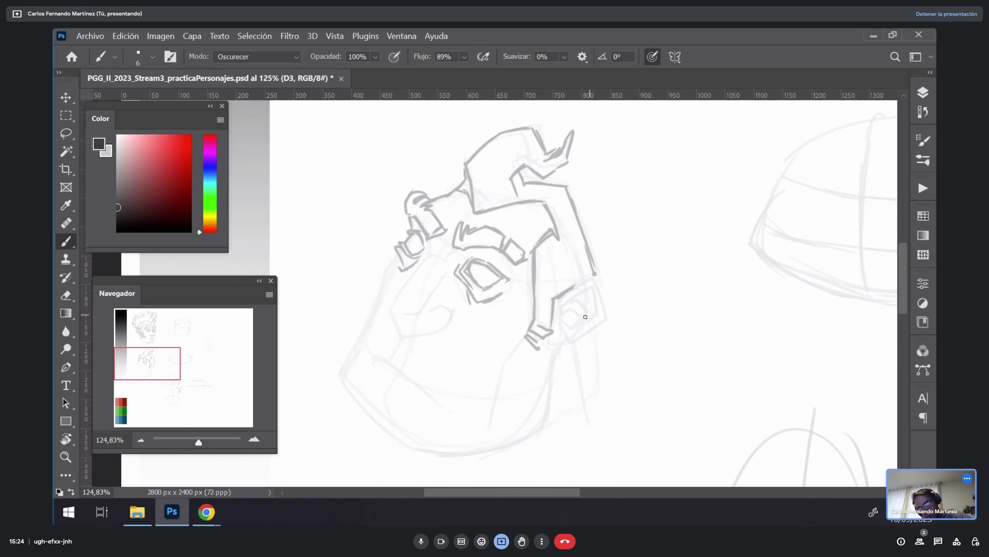
Step: Draw the nose's profile from brow to tip, the curved nostril wing and the inner bridge line
{"action": "key", "text": "r"}
{"action": "mouse_move", "coordinate": [586, 317]}
{"action": "left_mouse_down"}
{"action": "mouse_move", "coordinate": [580, 234]}
{"action": "mouse_move", "coordinate": [508, 258]}
{"action": "mouse_move", "coordinate": [574, 199]}
{"action": "mouse_move", "coordinate": [531, 214]}
{"action": "left_mouse_up"}
{"action": "key", "text": "b"}
{"action": "mouse_move", "coordinate": [467, 244]}
{"action": "left_mouse_down"}
{"action": "mouse_move", "coordinate": [488, 237]}
{"action": "mouse_move", "coordinate": [493, 269]}
{"action": "mouse_move", "coordinate": [522, 308]}
{"action": "mouse_move", "coordinate": [547, 303]}
{"action": "mouse_move", "coordinate": [555, 258]}
{"action": "mouse_move", "coordinate": [564, 268]}
{"action": "left_mouse_up"}
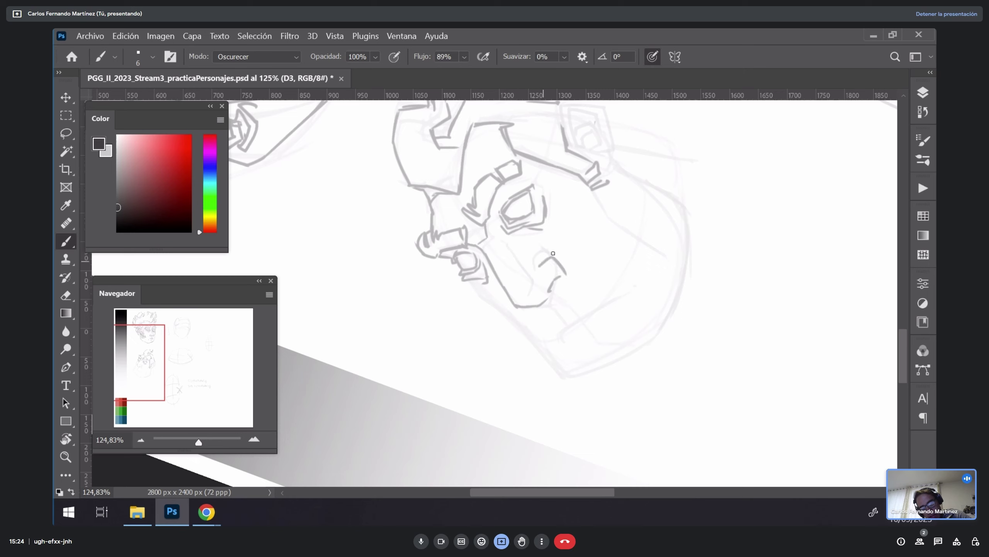
{"action": "left_click_drag", "start_coordinate": [492, 234], "coordinate": [496, 241]}
{"action": "left_click_drag", "start_coordinate": [497, 241], "coordinate": [531, 278]}
{"action": "key", "text": "ctrl+z"}
Step: Draw the far cheek's contour and a jagged beard around the chin, with its upper edge curling towards the mouth
{"action": "mouse_move", "coordinate": [470, 279]}
{"action": "left_mouse_down"}
{"action": "mouse_move", "coordinate": [527, 330]}
{"action": "mouse_move", "coordinate": [528, 361]}
{"action": "mouse_move", "coordinate": [547, 380]}
{"action": "left_mouse_up"}
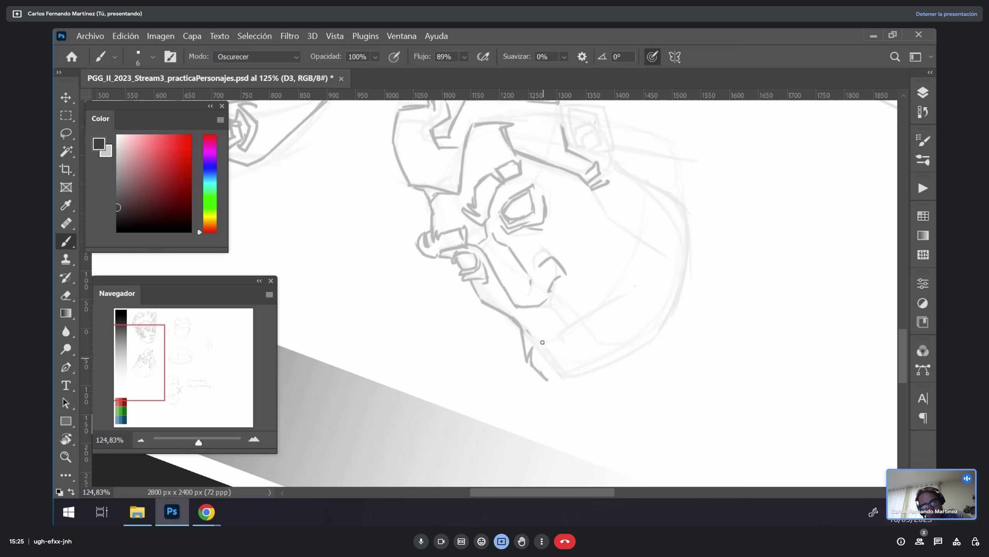
{"action": "left_click_drag", "start_coordinate": [524, 331], "coordinate": [537, 340]}
{"action": "mouse_move", "coordinate": [546, 358]}
{"action": "left_mouse_down"}
{"action": "mouse_move", "coordinate": [552, 382]}
{"action": "mouse_move", "coordinate": [578, 390]}
{"action": "mouse_move", "coordinate": [558, 369]}
{"action": "mouse_move", "coordinate": [600, 357]}
{"action": "mouse_move", "coordinate": [587, 349]}
{"action": "mouse_move", "coordinate": [625, 318]}
{"action": "left_mouse_up"}
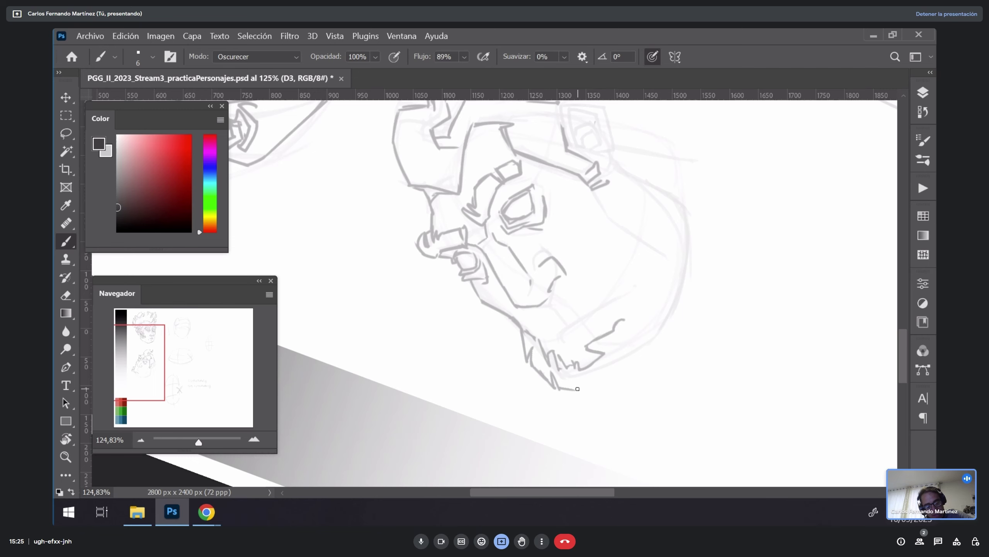
{"action": "left_click_drag", "start_coordinate": [578, 388], "coordinate": [659, 349]}
Step: Continue the beard along the lower jaw with a notched outer edge and a jagged inner edge
{"action": "key", "text": "Escape"}
{"action": "key", "text": "r"}
{"action": "left_click_drag", "start_coordinate": [689, 380], "coordinate": [676, 182]}
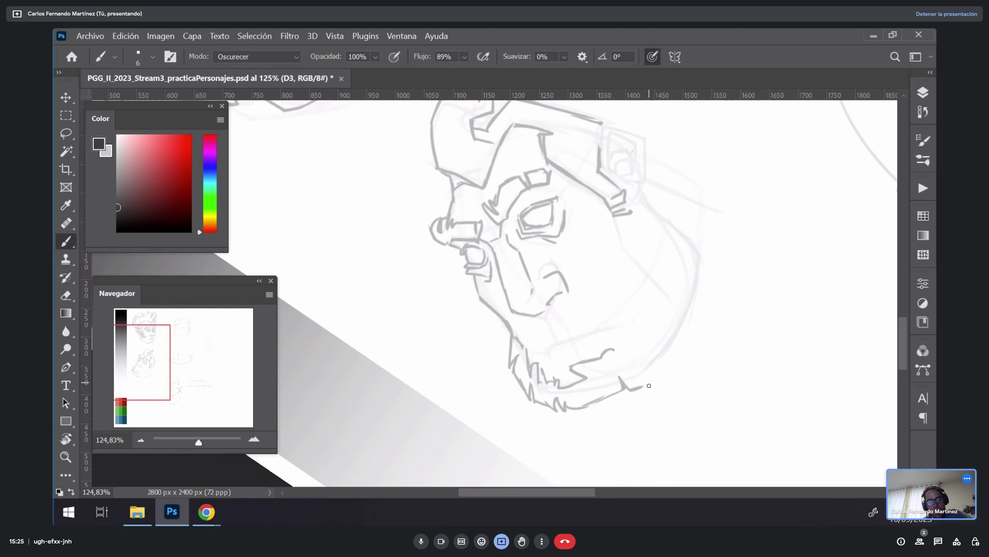
{"action": "mouse_move", "coordinate": [649, 385]}
{"action": "left_mouse_down"}
{"action": "mouse_move", "coordinate": [651, 357]}
{"action": "mouse_move", "coordinate": [678, 334]}
{"action": "left_mouse_up"}
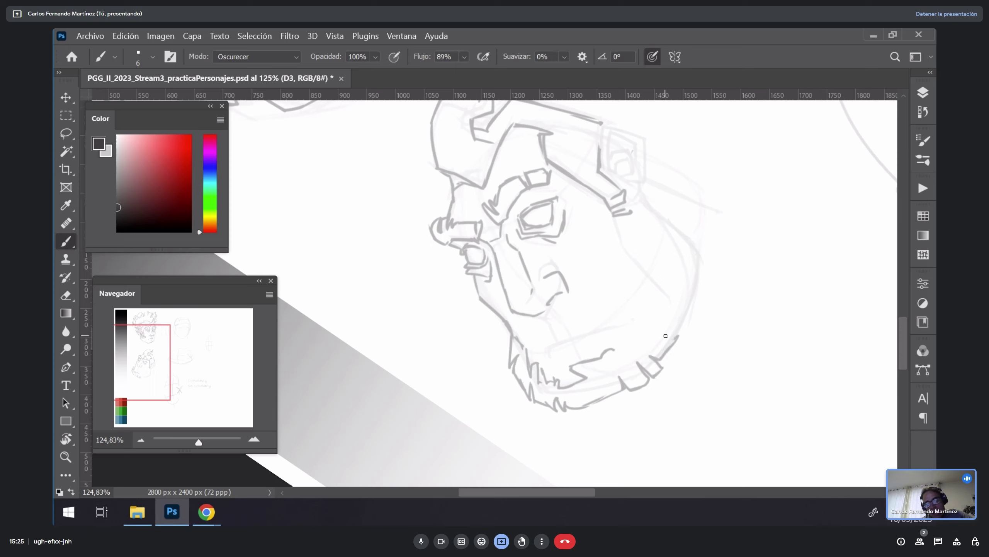
{"action": "key", "text": "e"}
{"action": "key", "text": "b"}
{"action": "mouse_move", "coordinate": [561, 367]}
{"action": "left_mouse_down"}
{"action": "mouse_move", "coordinate": [598, 355]}
{"action": "mouse_move", "coordinate": [581, 384]}
{"action": "mouse_move", "coordinate": [572, 375]}
{"action": "mouse_move", "coordinate": [581, 388]}
{"action": "mouse_move", "coordinate": [616, 355]}
{"action": "mouse_move", "coordinate": [601, 357]}
{"action": "mouse_move", "coordinate": [614, 368]}
{"action": "mouse_move", "coordinate": [612, 360]}
{"action": "mouse_move", "coordinate": [622, 363]}
{"action": "mouse_move", "coordinate": [660, 317]}
{"action": "left_mouse_up"}
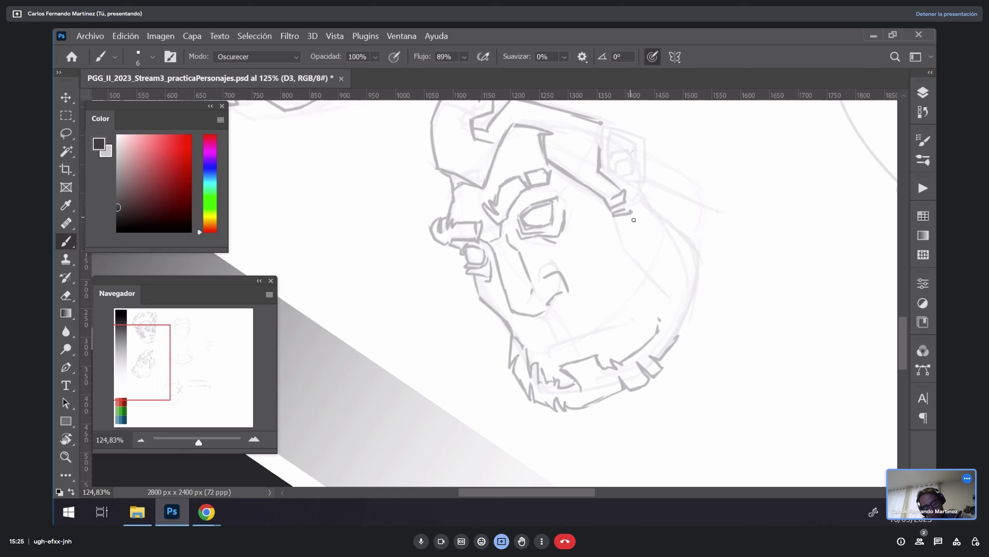
Step: Draw the beard's jagged inner edge down the near cheek, from the sideburn to the jaw
{"action": "mouse_move", "coordinate": [636, 212]}
{"action": "left_mouse_down"}
{"action": "mouse_move", "coordinate": [612, 219]}
{"action": "mouse_move", "coordinate": [627, 228]}
{"action": "mouse_move", "coordinate": [617, 239]}
{"action": "mouse_move", "coordinate": [656, 319]}
{"action": "left_mouse_up"}
{"action": "key", "text": "ctrl+z"}
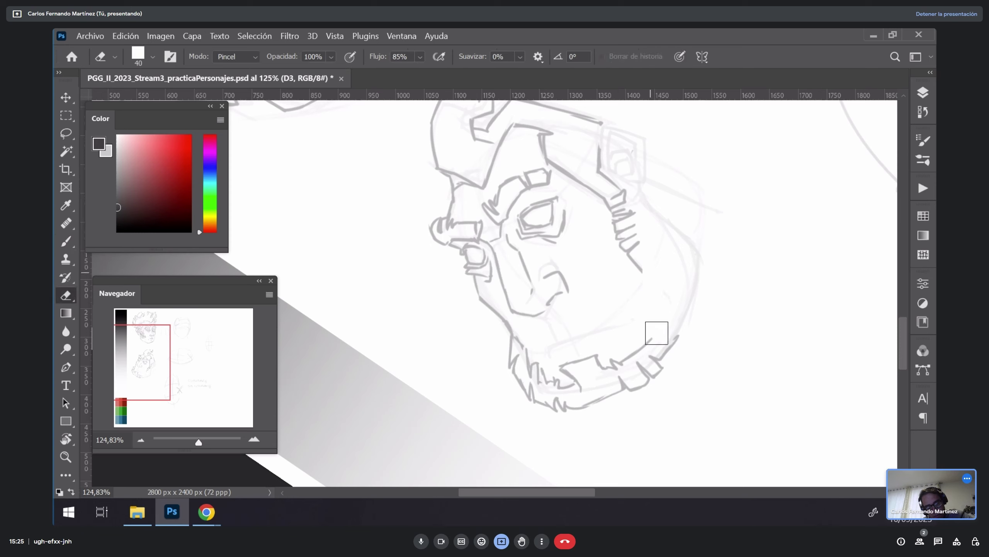
{"action": "left_click_drag", "start_coordinate": [642, 271], "coordinate": [650, 334]}
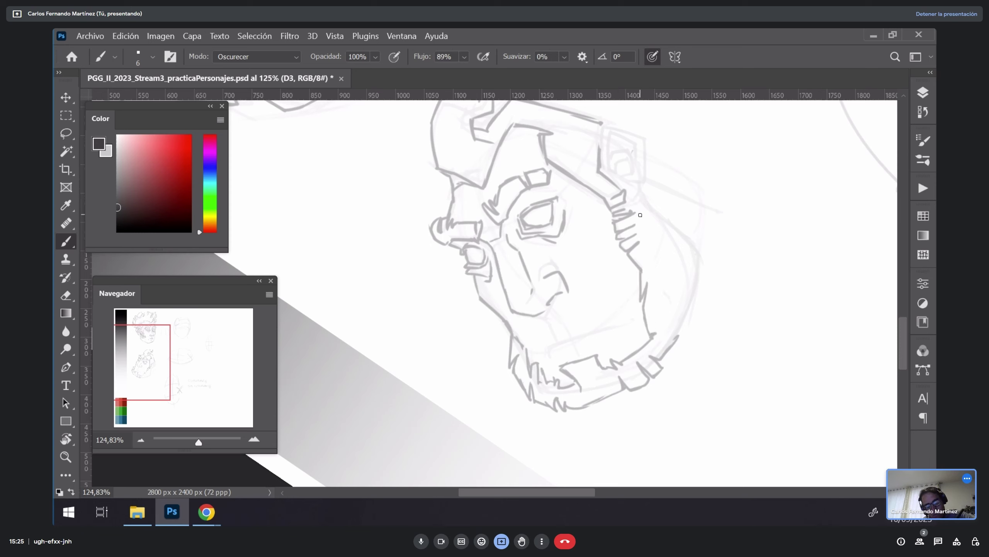
Step: Draw the beard's spiky outer edge from beneath the ear around the back of the jaw to the lower beard
{"action": "key", "text": "r"}
{"action": "mouse_move", "coordinate": [692, 271]}
{"action": "left_mouse_down"}
{"action": "mouse_move", "coordinate": [704, 356]}
{"action": "mouse_move", "coordinate": [747, 208]}
{"action": "left_mouse_up"}
{"action": "key", "text": "b"}
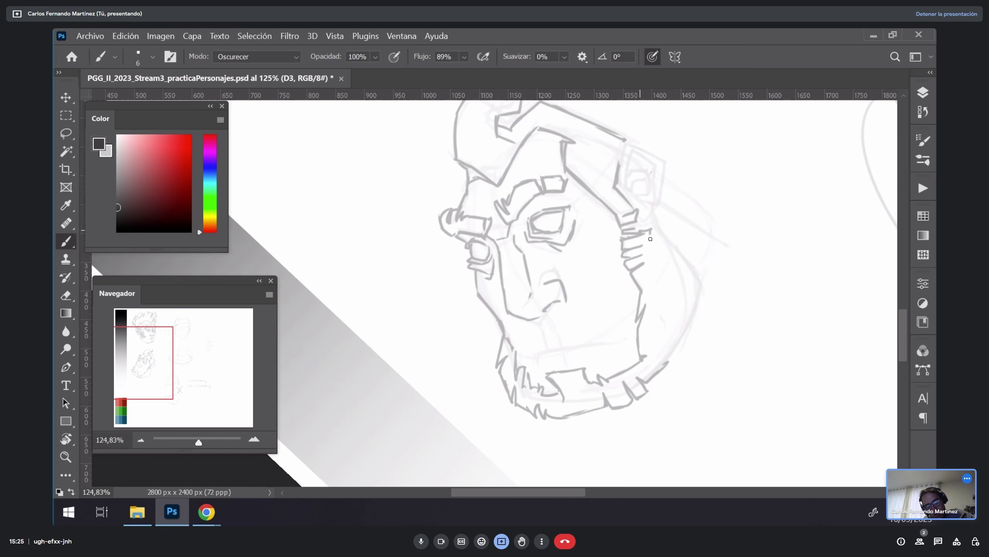
{"action": "mouse_move", "coordinate": [646, 242]}
{"action": "left_mouse_down"}
{"action": "mouse_move", "coordinate": [657, 235]}
{"action": "mouse_move", "coordinate": [692, 273]}
{"action": "left_mouse_up"}
{"action": "key", "text": "ctrl+z"}
{"action": "mouse_move", "coordinate": [665, 358]}
{"action": "left_mouse_down"}
{"action": "mouse_move", "coordinate": [698, 320]}
{"action": "mouse_move", "coordinate": [689, 320]}
{"action": "mouse_move", "coordinate": [702, 297]}
{"action": "mouse_move", "coordinate": [693, 277]}
{"action": "left_mouse_up"}
{"action": "key", "text": "Escape"}
{"action": "key", "text": "r"}
{"action": "left_click_drag", "start_coordinate": [638, 359], "coordinate": [649, 175]}
{"action": "key", "text": "b"}
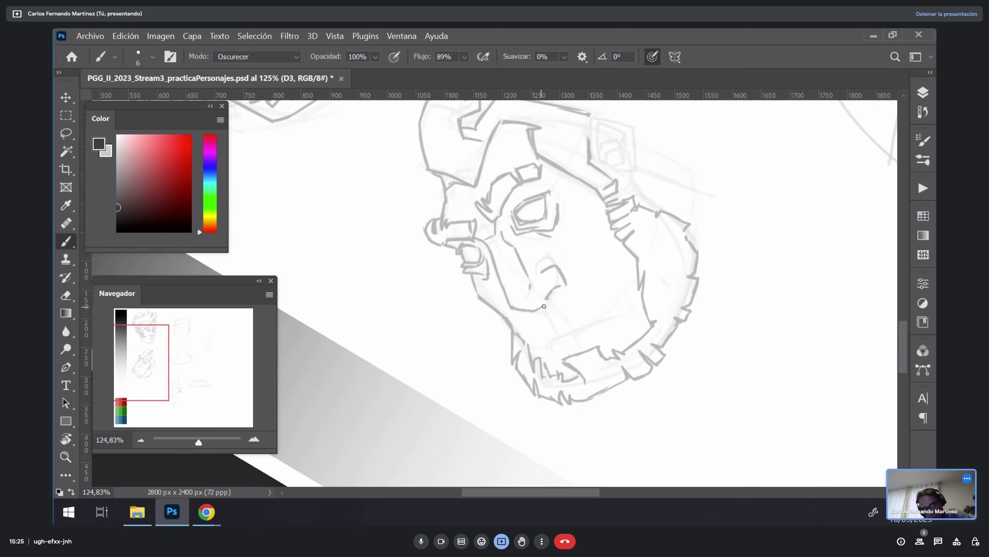
Step: Draw the bearded character's downturned mouth and the creases running from the nose towards the mouth and cheek
{"action": "mouse_move", "coordinate": [540, 310]}
{"action": "left_mouse_down"}
{"action": "mouse_move", "coordinate": [553, 327]}
{"action": "mouse_move", "coordinate": [654, 243]}
{"action": "mouse_move", "coordinate": [573, 275]}
{"action": "mouse_move", "coordinate": [592, 223]}
{"action": "left_mouse_up"}
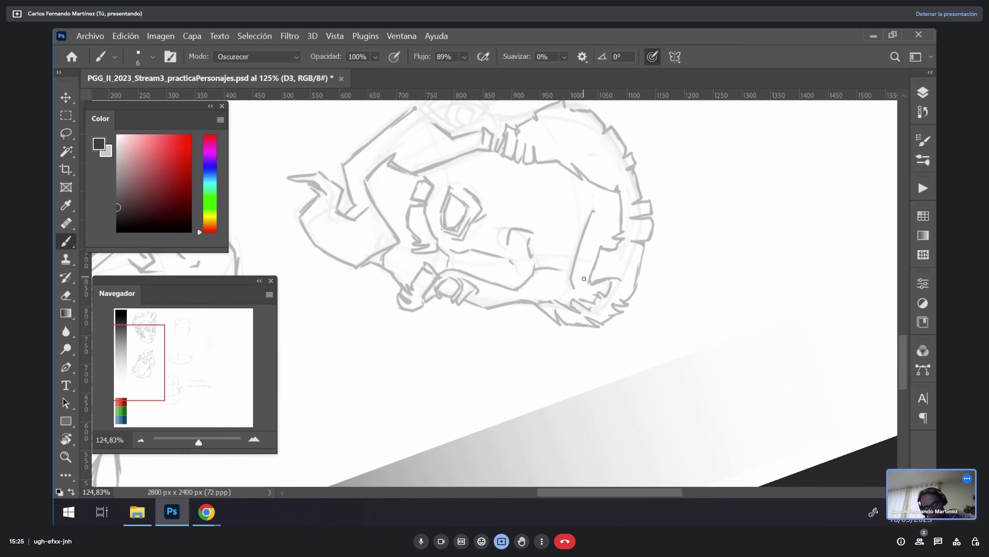
{"action": "left_click_drag", "start_coordinate": [588, 285], "coordinate": [608, 234]}
{"action": "key", "text": "Escape"}
{"action": "left_click_drag", "start_coordinate": [542, 324], "coordinate": [554, 380]}
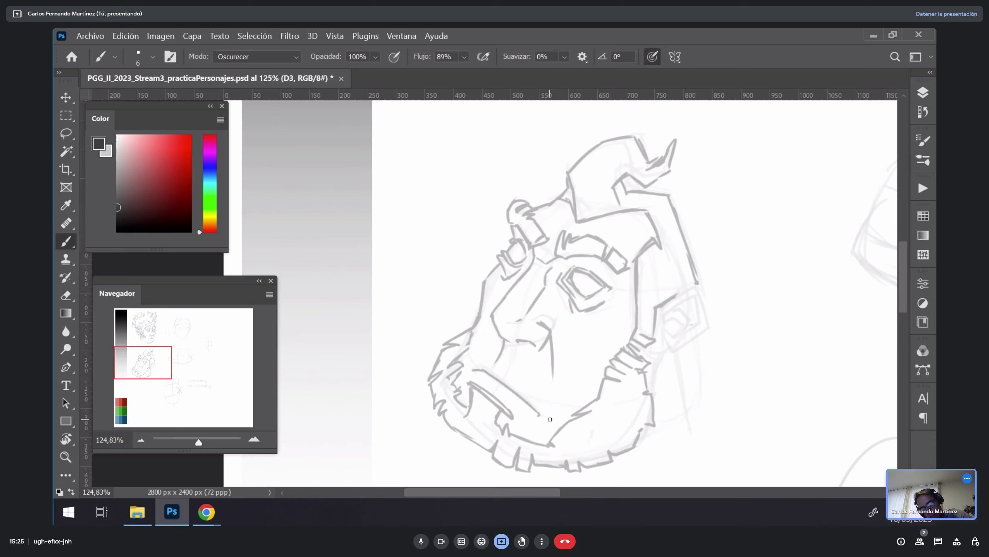
{"action": "left_click_drag", "start_coordinate": [538, 424], "coordinate": [552, 404]}
{"action": "mouse_move", "coordinate": [471, 369]}
{"action": "left_mouse_down"}
{"action": "mouse_move", "coordinate": [465, 359]}
{"action": "mouse_move", "coordinate": [497, 330]}
{"action": "left_mouse_up"}
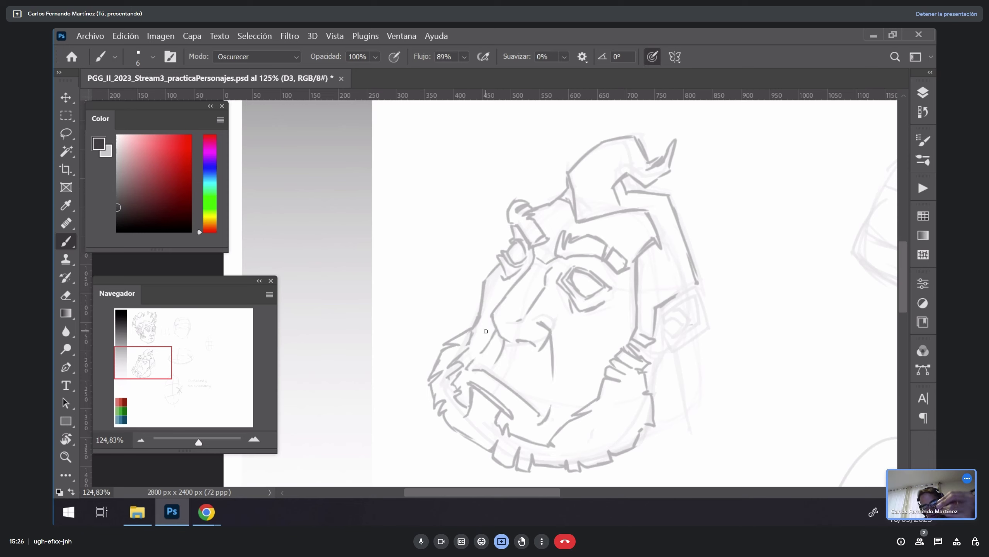
Step: Draw the near ear above the sideburn with an angular outer contour and inner fold, and tidy its lines
{"action": "key", "text": "space"}
{"action": "mouse_move", "coordinate": [644, 360]}
{"action": "left_mouse_down"}
{"action": "mouse_move", "coordinate": [714, 271]}
{"action": "mouse_move", "coordinate": [725, 98]}
{"action": "mouse_move", "coordinate": [592, 126]}
{"action": "mouse_move", "coordinate": [656, 294]}
{"action": "mouse_move", "coordinate": [642, 318]}
{"action": "mouse_move", "coordinate": [634, 303]}
{"action": "mouse_move", "coordinate": [644, 330]}
{"action": "left_mouse_up"}
{"action": "key", "text": "r"}
{"action": "key", "text": "space"}
{"action": "left_click_drag", "start_coordinate": [674, 260], "coordinate": [691, 358]}
{"action": "mouse_move", "coordinate": [649, 302]}
{"action": "left_mouse_down"}
{"action": "mouse_move", "coordinate": [652, 259]}
{"action": "mouse_move", "coordinate": [674, 253]}
{"action": "mouse_move", "coordinate": [658, 256]}
{"action": "mouse_move", "coordinate": [695, 273]}
{"action": "mouse_move", "coordinate": [695, 308]}
{"action": "mouse_move", "coordinate": [660, 282]}
{"action": "mouse_move", "coordinate": [654, 305]}
{"action": "mouse_move", "coordinate": [662, 262]}
{"action": "left_mouse_up"}
{"action": "left_click_drag", "start_coordinate": [673, 310], "coordinate": [699, 314]}
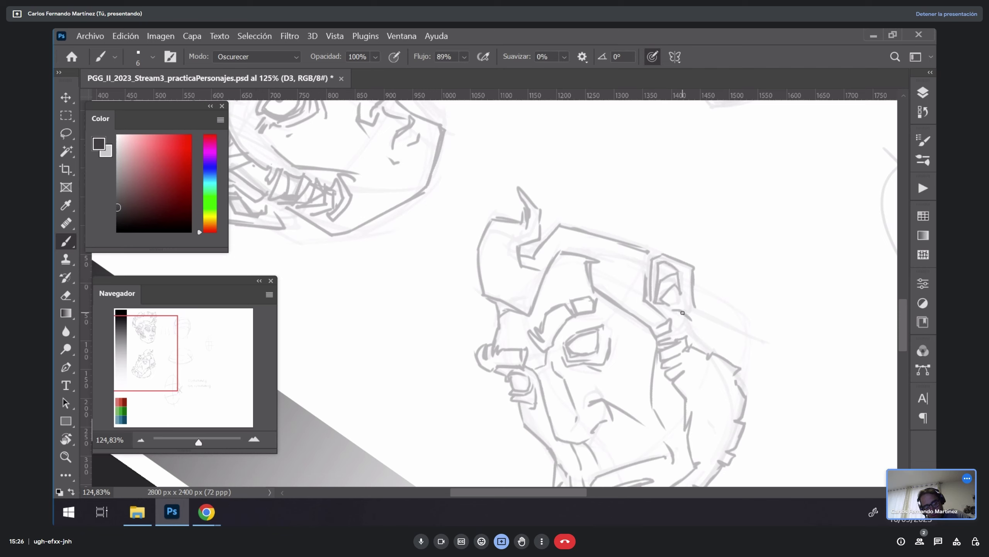
{"action": "key", "text": "e"}
{"action": "key", "text": "b"}
{"action": "key", "text": "Escape"}
{"action": "left_click_drag", "start_coordinate": [610, 375], "coordinate": [736, 211]}
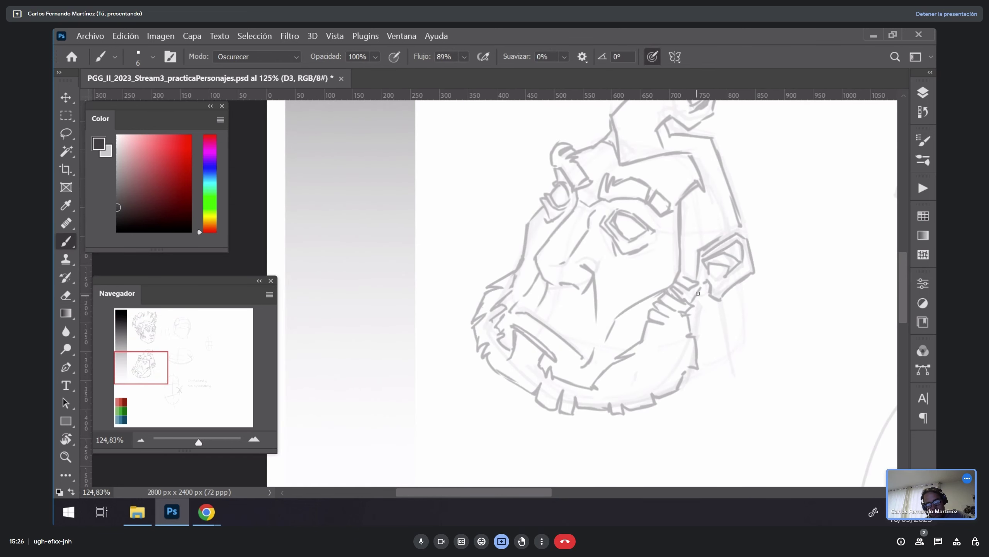
Step: Undo the last stroke, then rework the lines joining the ear to the sideburn and to the back of the head
{"action": "key", "text": "ctrl+z"}
{"action": "left_click_drag", "start_coordinate": [706, 283], "coordinate": [693, 294]}
{"action": "key", "text": "e"}
{"action": "left_click", "coordinate": [744, 221]}
{"action": "key", "text": "b"}
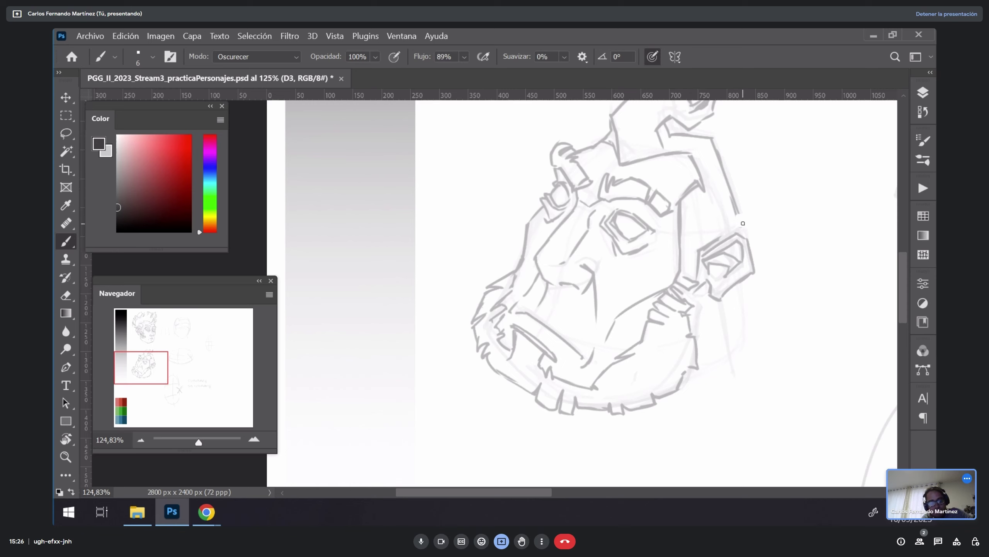
{"action": "left_click_drag", "start_coordinate": [739, 215], "coordinate": [727, 235]}
Step: Draw small pupils in both eyes of the bearded character
{"action": "left_click_drag", "start_coordinate": [565, 192], "coordinate": [577, 256]}
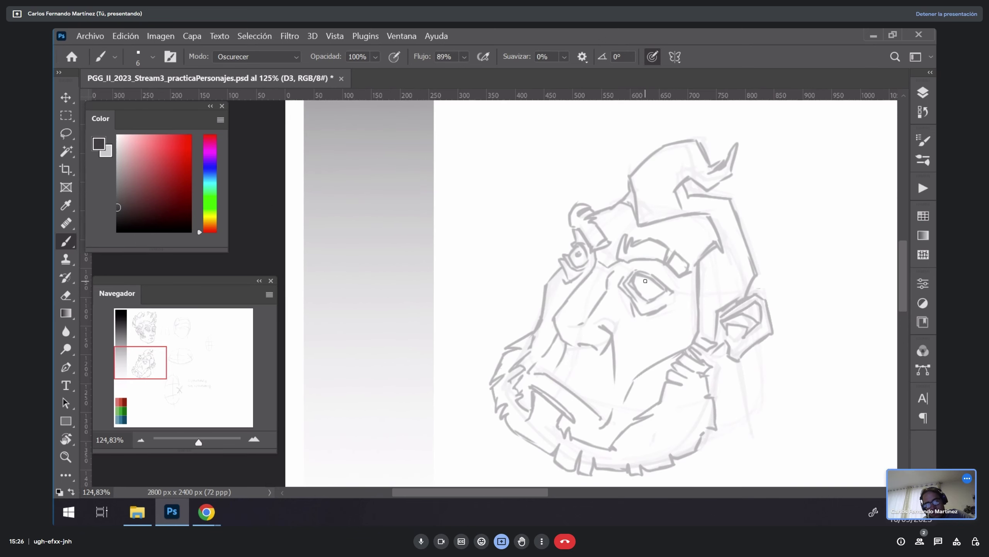
{"action": "left_click_drag", "start_coordinate": [643, 284], "coordinate": [646, 282]}
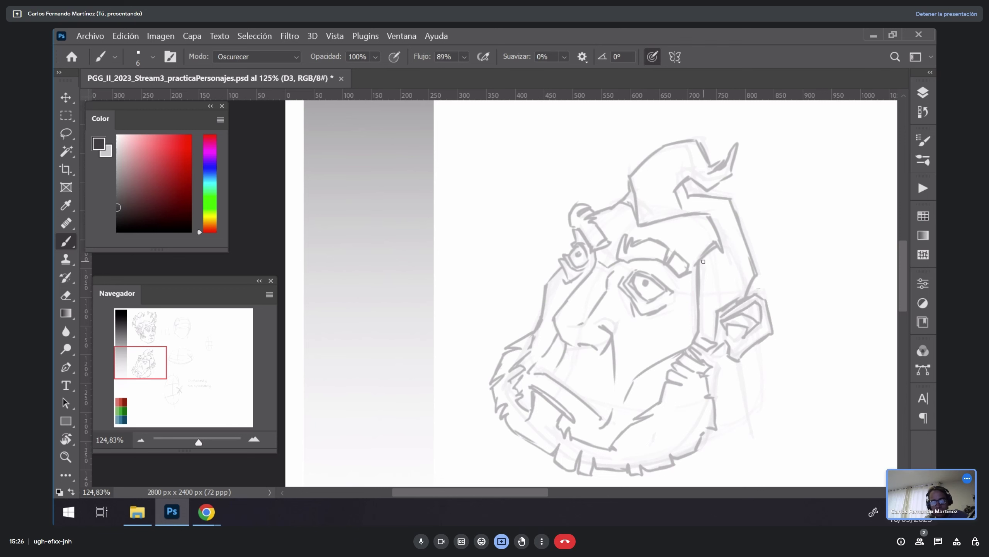
{"action": "left_click", "coordinate": [717, 307], "text": "alt"}
{"action": "left_click", "coordinate": [717, 308], "text": "alt"}
{"action": "left_click", "coordinate": [718, 307], "text": "alt"}
{"action": "left_click_drag", "start_coordinate": [718, 289], "coordinate": [669, 284]}
{"action": "left_click", "coordinate": [669, 283], "text": "ctrl"}
{"action": "left_click", "coordinate": [669, 284], "text": "ctrl"}
{"action": "key", "text": "b"}
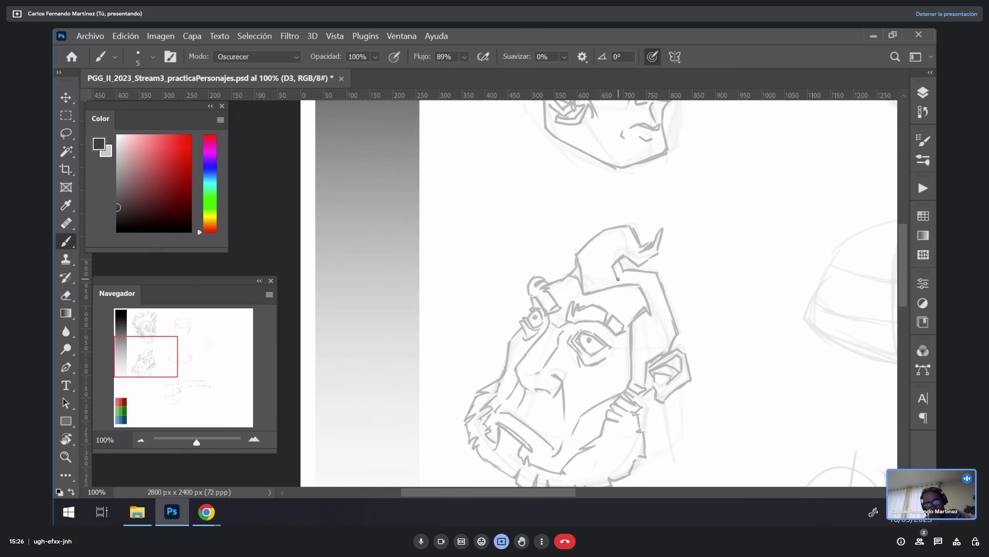
Step: Add angular inner strand lines to the topknot and a curved lock of hair between the temple and the ear
{"action": "mouse_move", "coordinate": [596, 254]}
{"action": "left_mouse_down"}
{"action": "mouse_move", "coordinate": [612, 237]}
{"action": "mouse_move", "coordinate": [587, 250]}
{"action": "mouse_move", "coordinate": [598, 285]}
{"action": "left_mouse_up"}
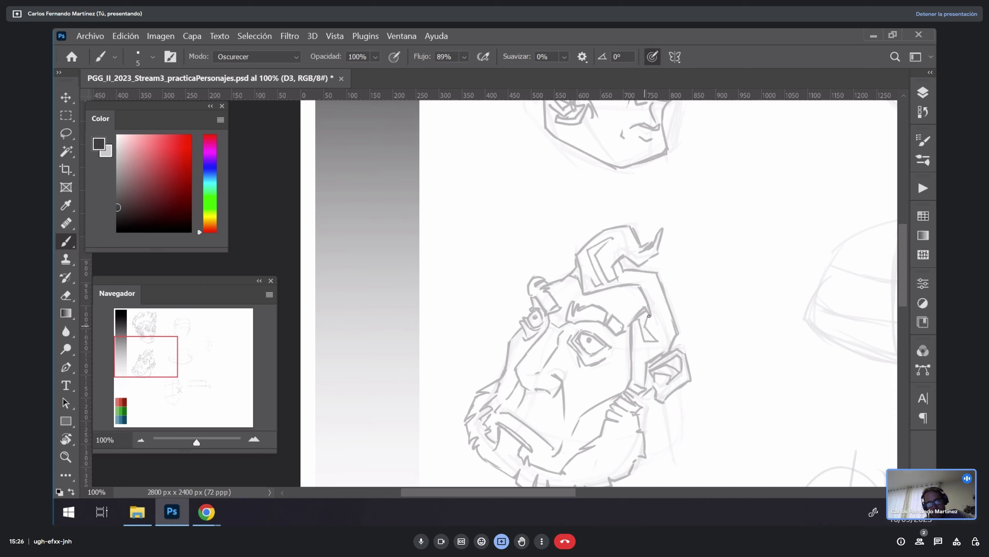
{"action": "key", "text": "ctrl+z"}
{"action": "mouse_move", "coordinate": [663, 353]}
{"action": "left_mouse_down"}
{"action": "mouse_move", "coordinate": [640, 314]}
{"action": "mouse_move", "coordinate": [672, 345]}
{"action": "left_mouse_up"}
{"action": "left_click_drag", "start_coordinate": [651, 308], "coordinate": [674, 326]}
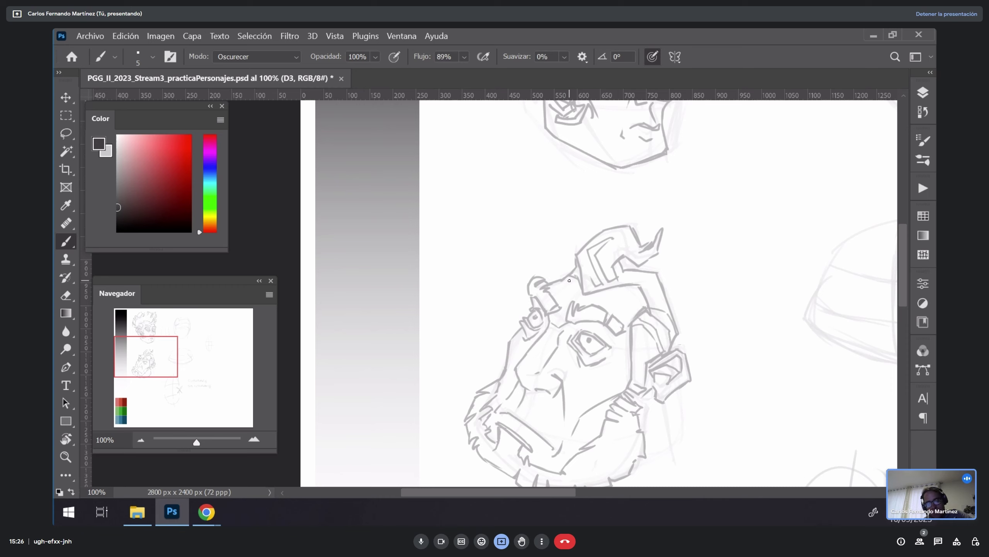
Step: Add short banded hair strokes at the topknot's far base and erase the overlapping lines beneath its curl
{"action": "key", "text": "r"}
{"action": "mouse_move", "coordinate": [570, 280]}
{"action": "left_mouse_down"}
{"action": "mouse_move", "coordinate": [534, 221]}
{"action": "mouse_move", "coordinate": [514, 229]}
{"action": "mouse_move", "coordinate": [539, 222]}
{"action": "left_mouse_up"}
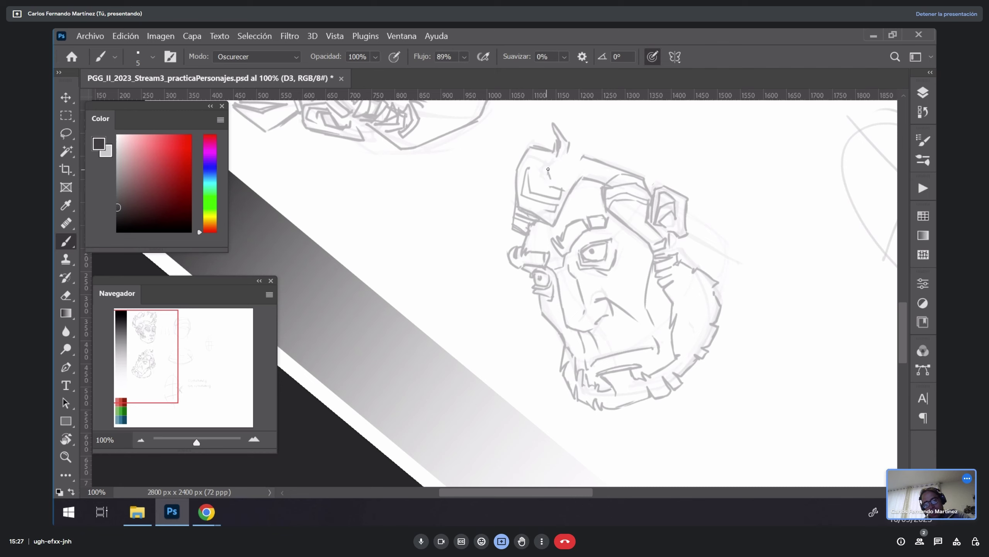
{"action": "mouse_move", "coordinate": [548, 169]}
{"action": "left_mouse_down"}
{"action": "mouse_move", "coordinate": [569, 146]}
{"action": "mouse_move", "coordinate": [555, 141]}
{"action": "mouse_move", "coordinate": [552, 175]}
{"action": "mouse_move", "coordinate": [589, 178]}
{"action": "left_mouse_up"}
{"action": "key", "text": "e"}
{"action": "key", "text": "b"}
{"action": "key", "text": "e"}
{"action": "key", "text": "b"}
{"action": "key", "text": "Escape"}
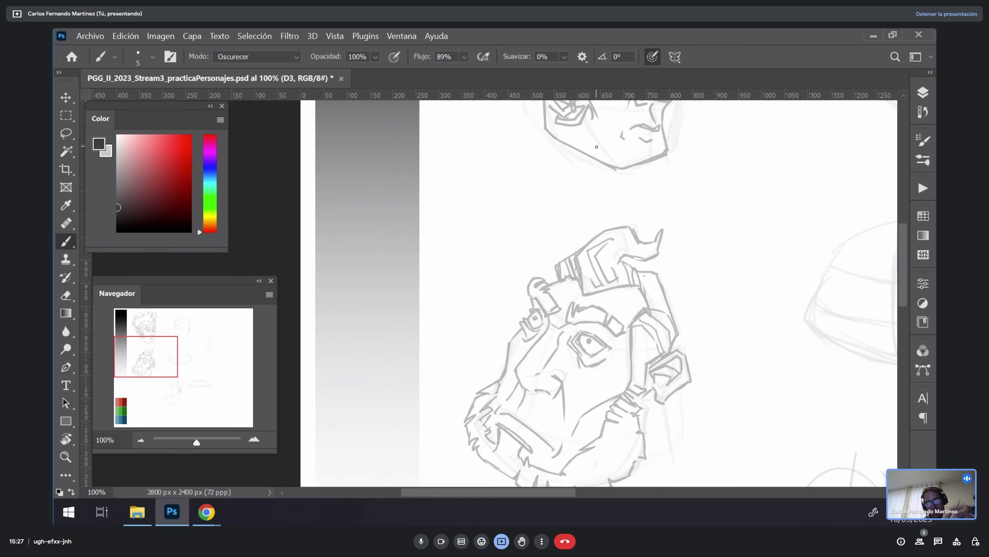
Step: Restore layer D3 to 100% opacity and show both character heads with the construction sketches
{"action": "key", "text": "v"}
{"action": "key", "text": "0"}
{"action": "key", "text": "z"}
{"action": "left_click", "coordinate": [660, 235], "text": "alt"}
{"action": "left_click", "coordinate": [704, 184], "text": "alt"}
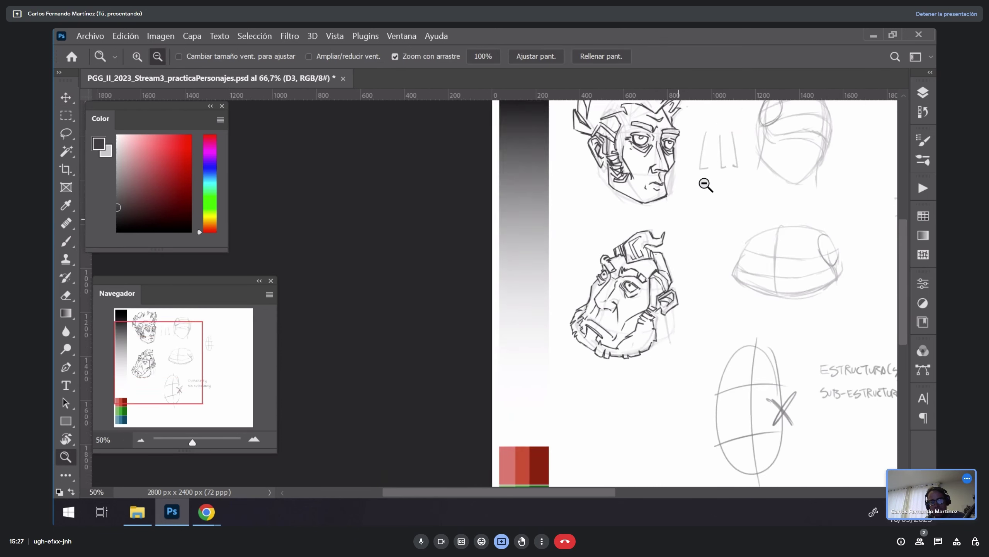
{"action": "left_click", "coordinate": [709, 187], "text": "alt"}
Step: Select all the construction sketches and notes beside the heads with the Lasso and move them to the canvas's far side
{"action": "left_click_drag", "start_coordinate": [758, 210], "coordinate": [640, 300]}
{"action": "key", "text": "l"}
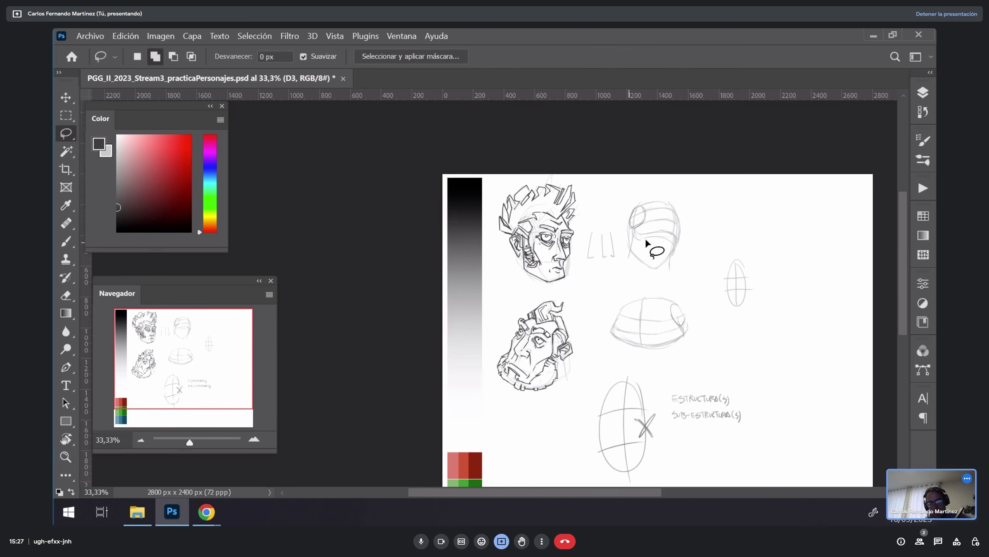
{"action": "mouse_move", "coordinate": [707, 187]}
{"action": "left_mouse_down"}
{"action": "mouse_move", "coordinate": [592, 478]}
{"action": "mouse_move", "coordinate": [820, 303]}
{"action": "mouse_move", "coordinate": [795, 265]}
{"action": "left_mouse_up"}
{"action": "key", "text": "v"}
{"action": "left_click_drag", "start_coordinate": [678, 297], "coordinate": [792, 321]}
{"action": "key", "text": "ctrl+d"}
{"action": "key", "text": "l"}
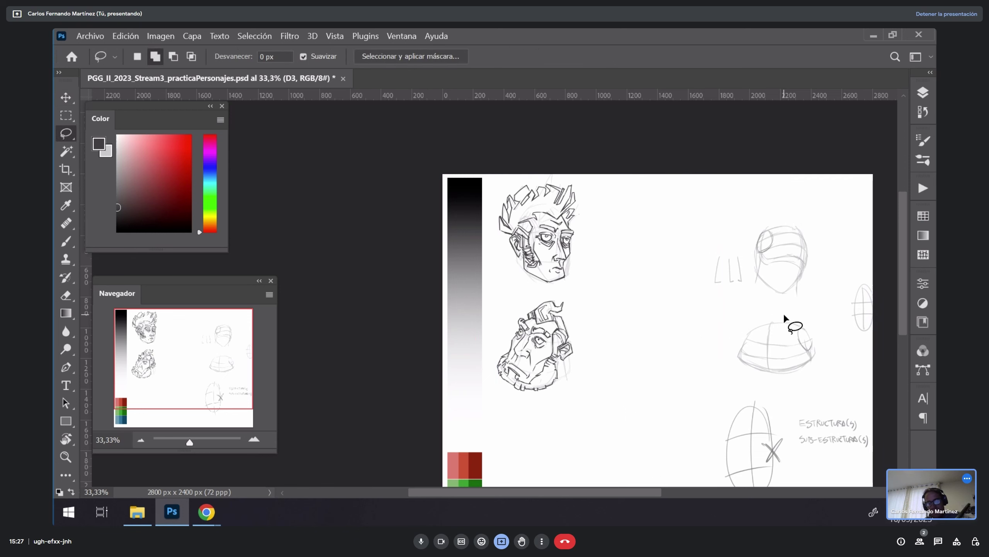
Step: Select the bearded head, place it beside the spiky-haired head and enlarge it slightly to a comparable size
{"action": "left_click_drag", "start_coordinate": [592, 303], "coordinate": [594, 306]}
{"action": "key", "text": "v"}
{"action": "mouse_move", "coordinate": [577, 356]}
{"action": "left_mouse_down"}
{"action": "mouse_move", "coordinate": [626, 315]}
{"action": "mouse_move", "coordinate": [656, 249]}
{"action": "left_mouse_up"}
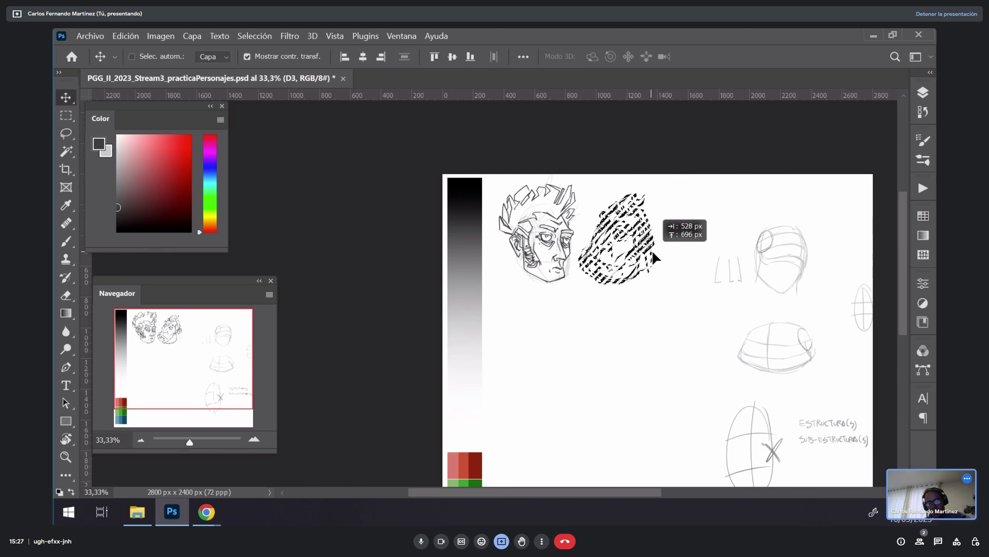
{"action": "left_click_drag", "start_coordinate": [659, 283], "coordinate": [676, 253]}
{"action": "key", "text": "Return"}
{"action": "key", "text": "z"}
{"action": "left_click", "coordinate": [647, 255]}
{"action": "left_click", "coordinate": [648, 254]}
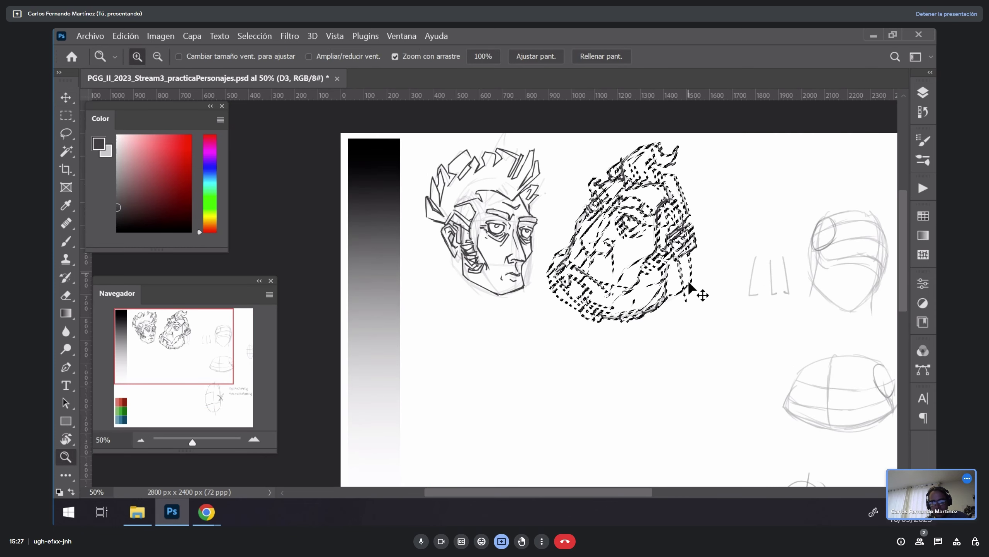
{"action": "key", "text": "v"}
{"action": "mouse_move", "coordinate": [663, 297]}
{"action": "left_mouse_down"}
{"action": "mouse_move", "coordinate": [680, 315]}
{"action": "mouse_move", "coordinate": [656, 282]}
{"action": "left_mouse_up"}
{"action": "key", "text": "Return"}
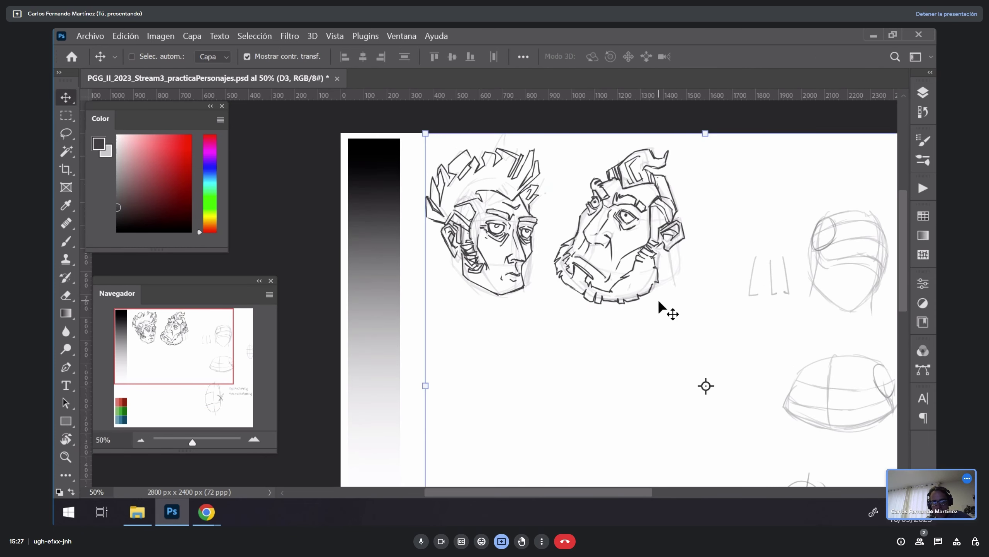
Step: Examine the two character heads side by side, close up and from a distance, and the blank area beneath them
{"action": "left_click_drag", "start_coordinate": [622, 250], "coordinate": [637, 303]}
{"action": "key", "text": "z"}
{"action": "left_click_drag", "start_coordinate": [662, 262], "coordinate": [683, 259]}
{"action": "left_click_drag", "start_coordinate": [614, 312], "coordinate": [675, 343]}
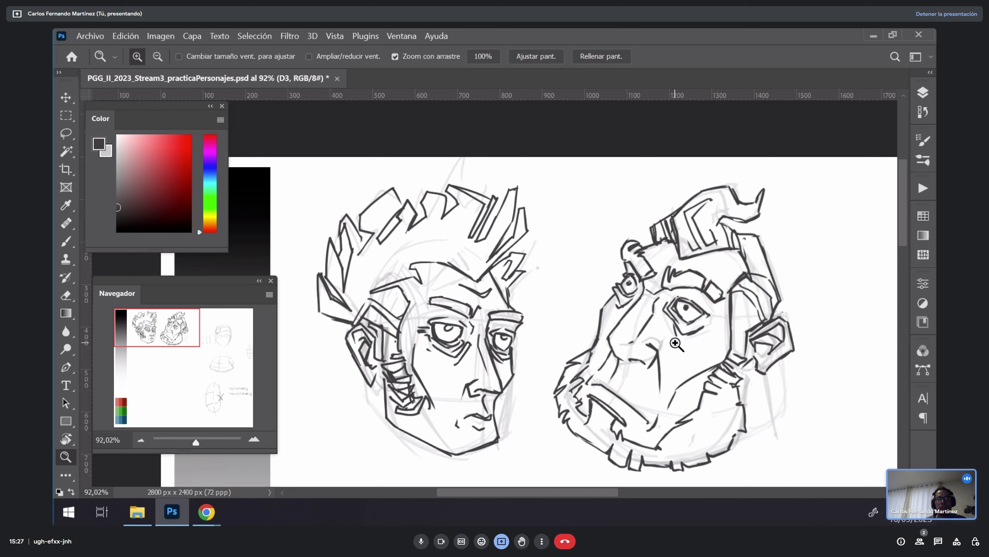
{"action": "left_click", "coordinate": [815, 274]}
{"action": "left_click_drag", "start_coordinate": [722, 468], "coordinate": [716, 249]}
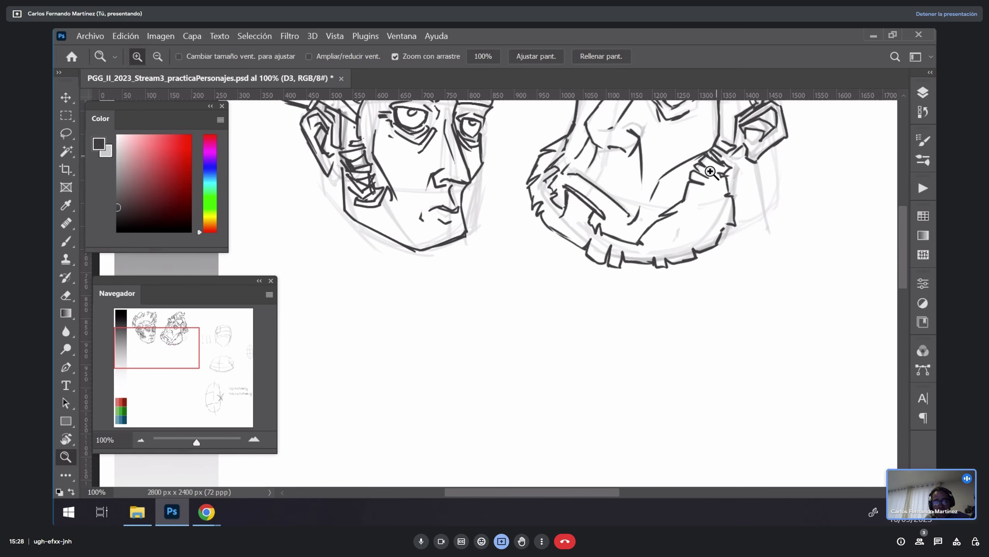
{"action": "left_click", "coordinate": [715, 289], "text": "alt"}
{"action": "left_click", "coordinate": [715, 289], "text": "alt"}
{"action": "left_click", "coordinate": [715, 290]}
{"action": "left_click_drag", "start_coordinate": [778, 272], "coordinate": [634, 259]}
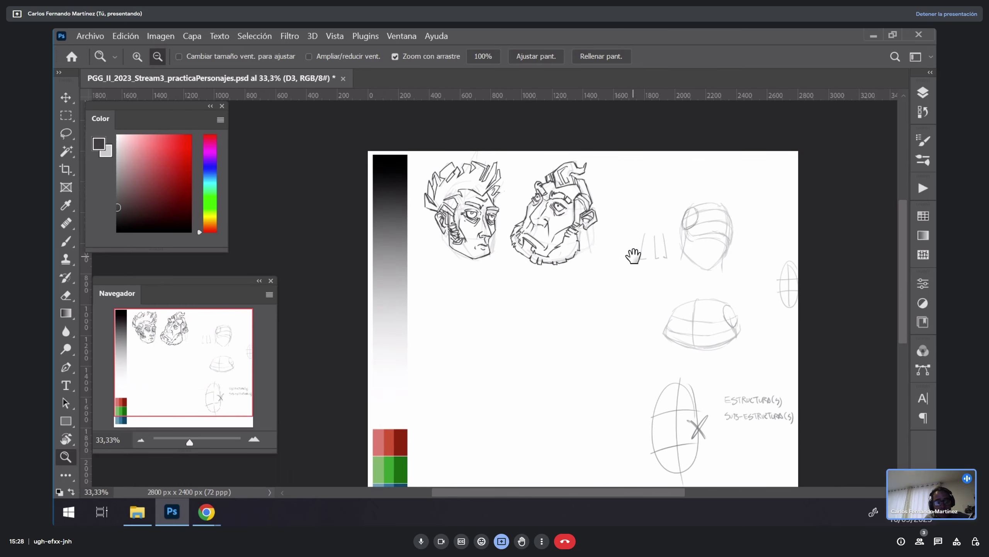
{"action": "left_click_drag", "start_coordinate": [695, 349], "coordinate": [754, 339]}
{"action": "left_click", "coordinate": [653, 281]}
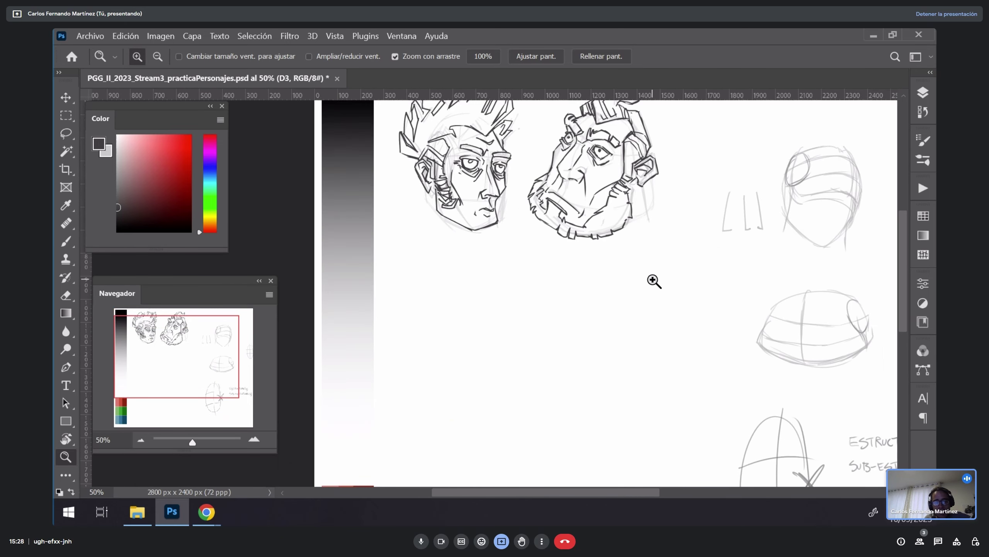
{"action": "key", "text": "l"}
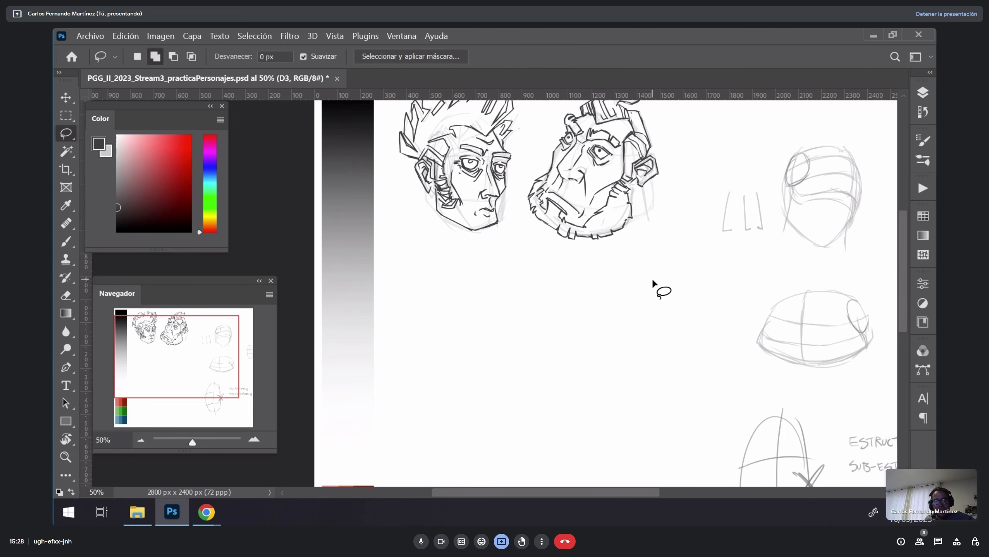
{"action": "key", "text": "z"}
{"action": "left_click", "coordinate": [541, 278]}
Step: Sketch a tall oval head outline with a tapered chin in light grey in the blank area beneath the two heads
{"action": "key", "text": "b"}
{"action": "key", "text": "space"}
{"action": "left_click_drag", "start_coordinate": [543, 295], "coordinate": [671, 311]}
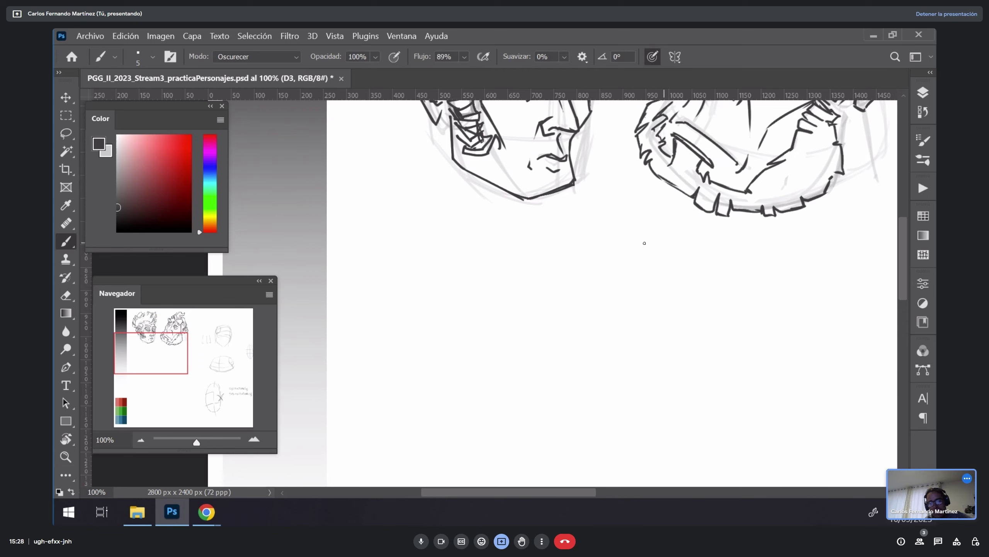
{"action": "left_click_drag", "start_coordinate": [552, 456], "coordinate": [513, 404]}
{"action": "key", "text": "ctrl+z"}
{"action": "key", "text": "x"}
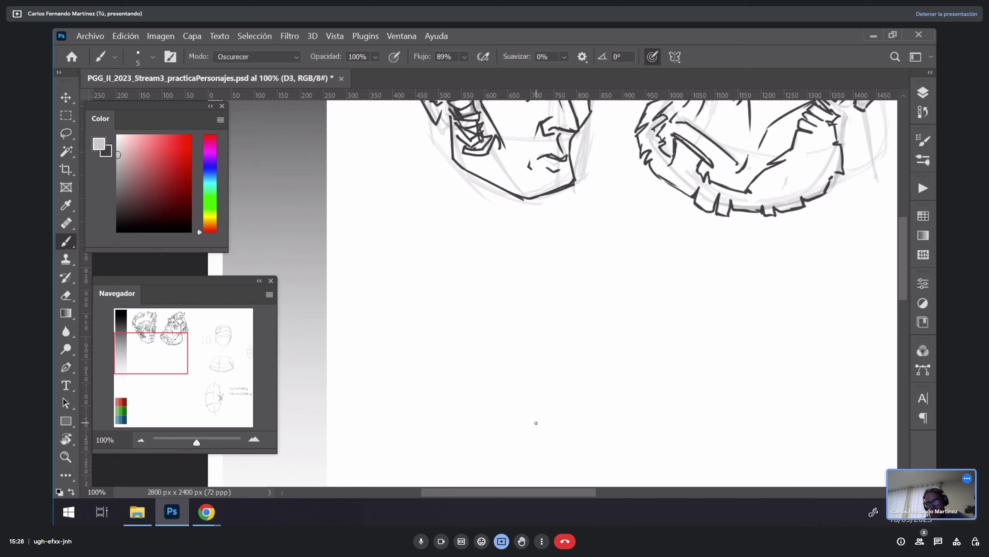
{"action": "mouse_move", "coordinate": [584, 458]}
{"action": "left_mouse_down"}
{"action": "mouse_move", "coordinate": [540, 434]}
{"action": "mouse_move", "coordinate": [529, 374]}
{"action": "mouse_move", "coordinate": [533, 299]}
{"action": "left_mouse_up"}
{"action": "mouse_move", "coordinate": [524, 398]}
{"action": "left_mouse_down"}
{"action": "mouse_move", "coordinate": [579, 238]}
{"action": "mouse_move", "coordinate": [654, 256]}
{"action": "left_mouse_up"}
{"action": "mouse_move", "coordinate": [654, 261]}
{"action": "left_mouse_down"}
{"action": "mouse_move", "coordinate": [662, 355]}
{"action": "mouse_move", "coordinate": [649, 468]}
{"action": "left_mouse_up"}
{"action": "mouse_move", "coordinate": [528, 421]}
{"action": "left_mouse_down"}
{"action": "mouse_move", "coordinate": [536, 430]}
{"action": "mouse_move", "coordinate": [639, 439]}
{"action": "left_mouse_up"}
{"action": "left_click_drag", "start_coordinate": [692, 420], "coordinate": [667, 363]}
Step: Select the oval head outline with the Lasso and move it lower on the canvas
{"action": "key", "text": "l"}
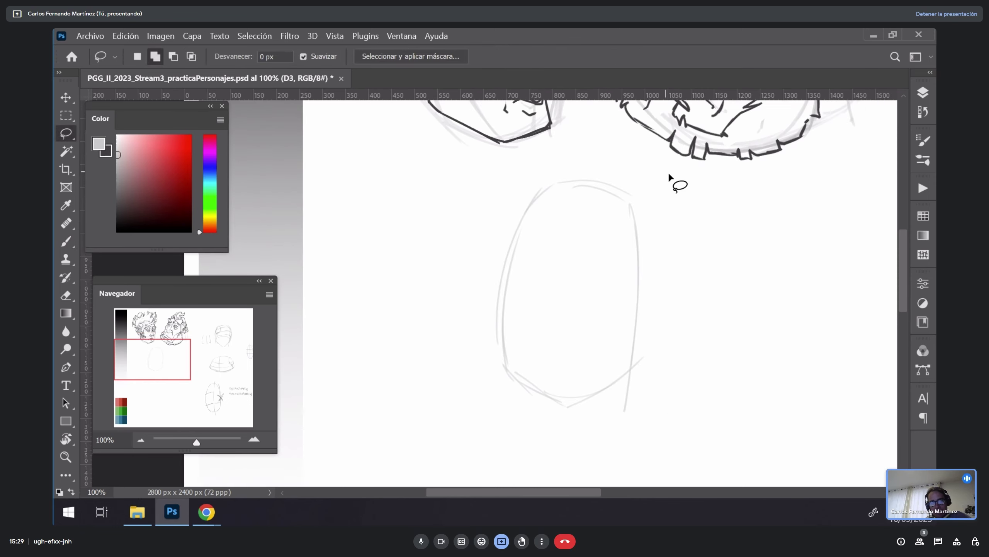
{"action": "left_click_drag", "start_coordinate": [711, 274], "coordinate": [673, 166]}
{"action": "key", "text": "v"}
{"action": "left_click_drag", "start_coordinate": [616, 233], "coordinate": [612, 326]}
{"action": "left_click_drag", "start_coordinate": [674, 379], "coordinate": [670, 250]}
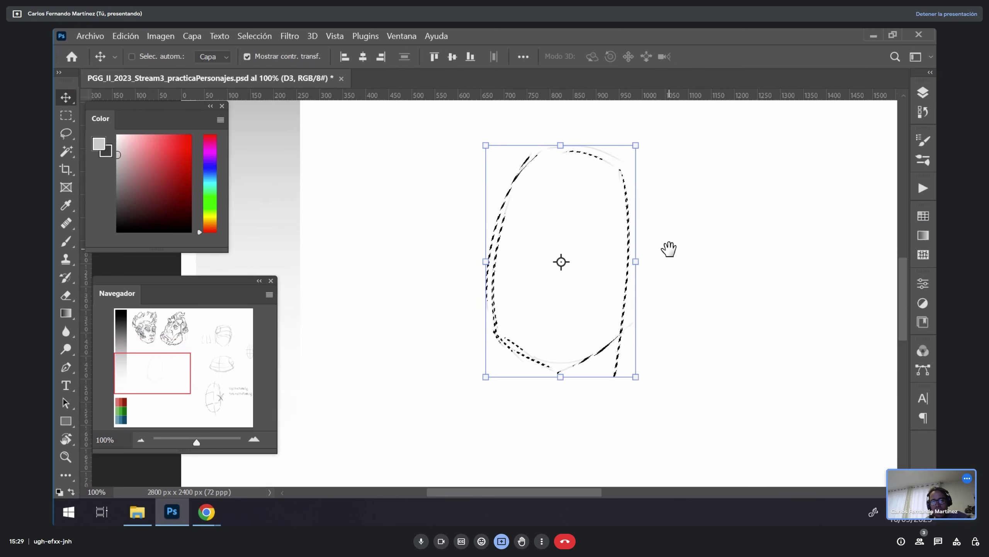
{"action": "key", "text": "ctrl+d"}
Step: Reinforce the chin's lower curve and sketch a narrow vertical ellipse with inner lines over the head's near side
{"action": "key", "text": "b"}
{"action": "left_click_drag", "start_coordinate": [651, 320], "coordinate": [701, 340]}
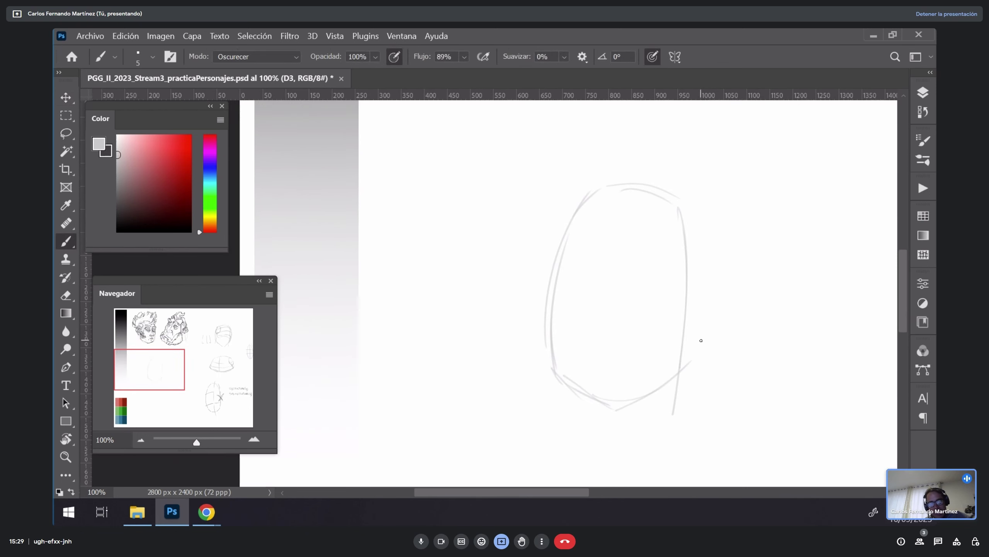
{"action": "mouse_move", "coordinate": [554, 366]}
{"action": "left_mouse_down"}
{"action": "mouse_move", "coordinate": [575, 388]}
{"action": "mouse_move", "coordinate": [646, 394]}
{"action": "left_mouse_up"}
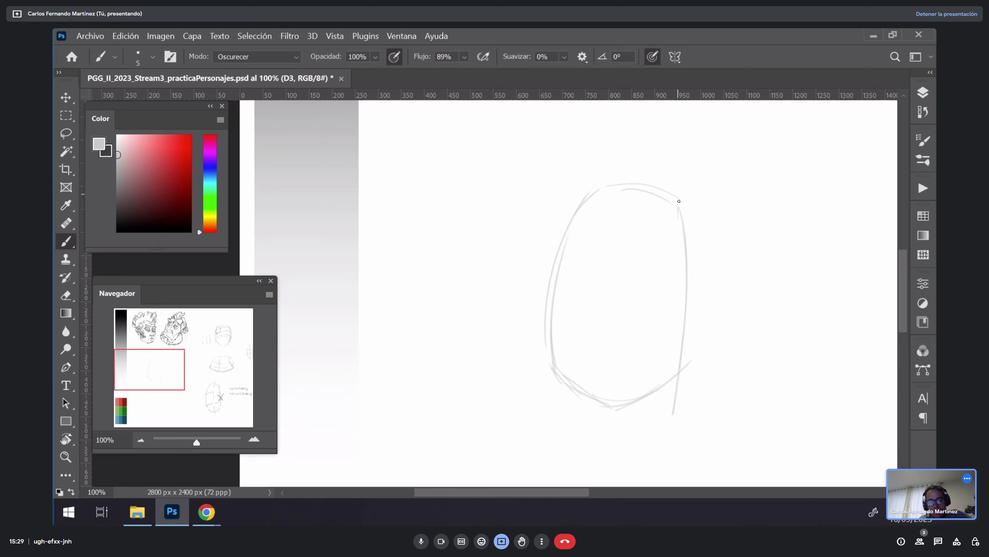
{"action": "mouse_move", "coordinate": [686, 232]}
{"action": "left_mouse_down"}
{"action": "mouse_move", "coordinate": [680, 237]}
{"action": "mouse_move", "coordinate": [693, 222]}
{"action": "left_mouse_up"}
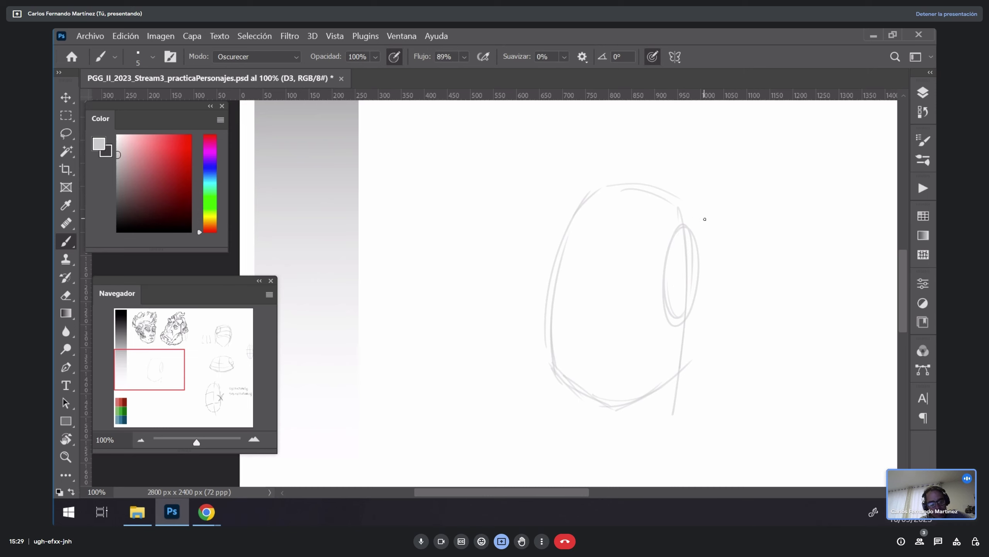
{"action": "left_click_drag", "start_coordinate": [680, 228], "coordinate": [678, 303]}
{"action": "mouse_move", "coordinate": [679, 269]}
{"action": "left_mouse_down"}
{"action": "mouse_move", "coordinate": [664, 360]}
{"action": "mouse_move", "coordinate": [679, 317]}
{"action": "left_mouse_up"}
Step: Draw the jawline from the side ellipse to the chin, strengthen the chin and ellipse, and add a curved vertical centre line
{"action": "left_click_drag", "start_coordinate": [664, 359], "coordinate": [652, 390]}
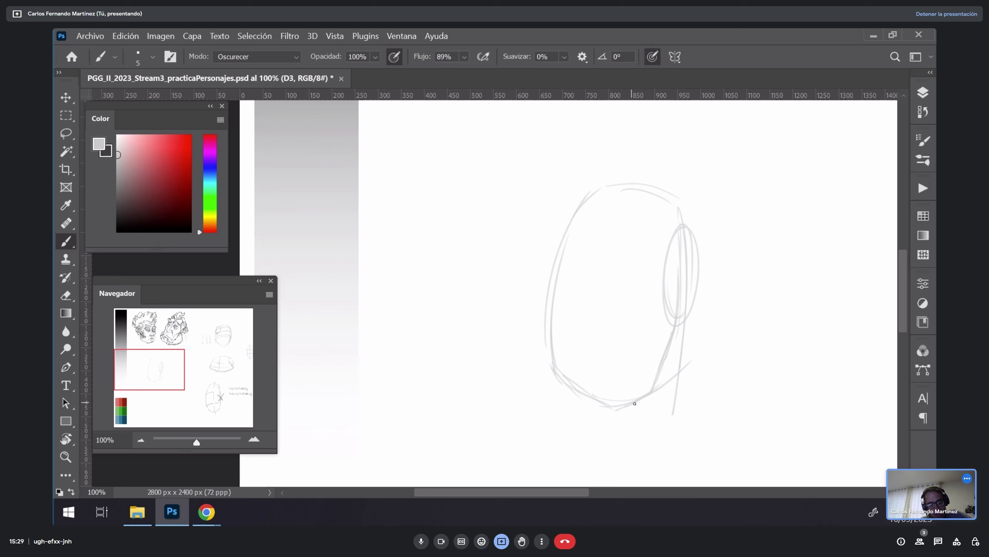
{"action": "left_click_drag", "start_coordinate": [564, 381], "coordinate": [610, 410]}
{"action": "left_click_drag", "start_coordinate": [637, 401], "coordinate": [657, 387]}
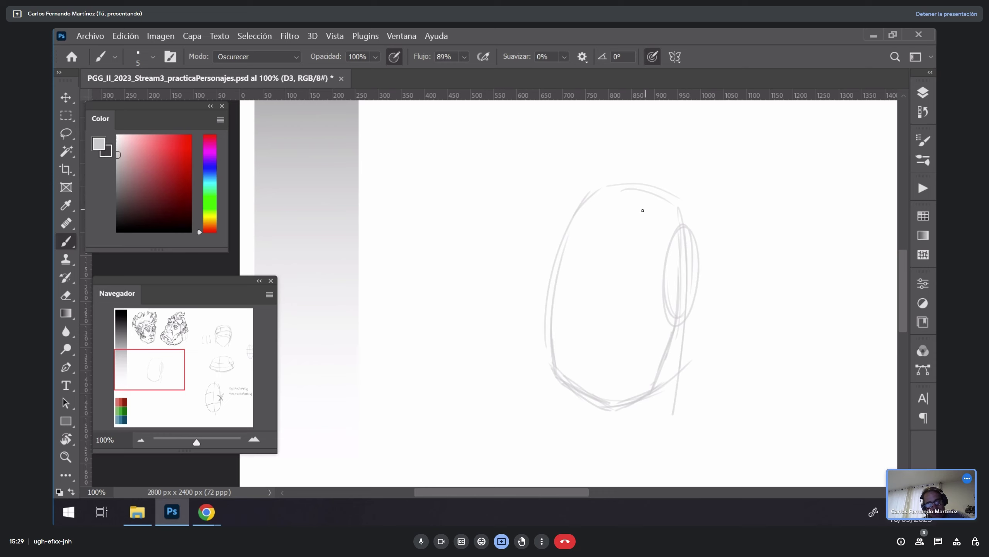
{"action": "mouse_move", "coordinate": [635, 189]}
{"action": "left_mouse_down"}
{"action": "mouse_move", "coordinate": [599, 306]}
{"action": "mouse_move", "coordinate": [596, 387]}
{"action": "left_mouse_up"}
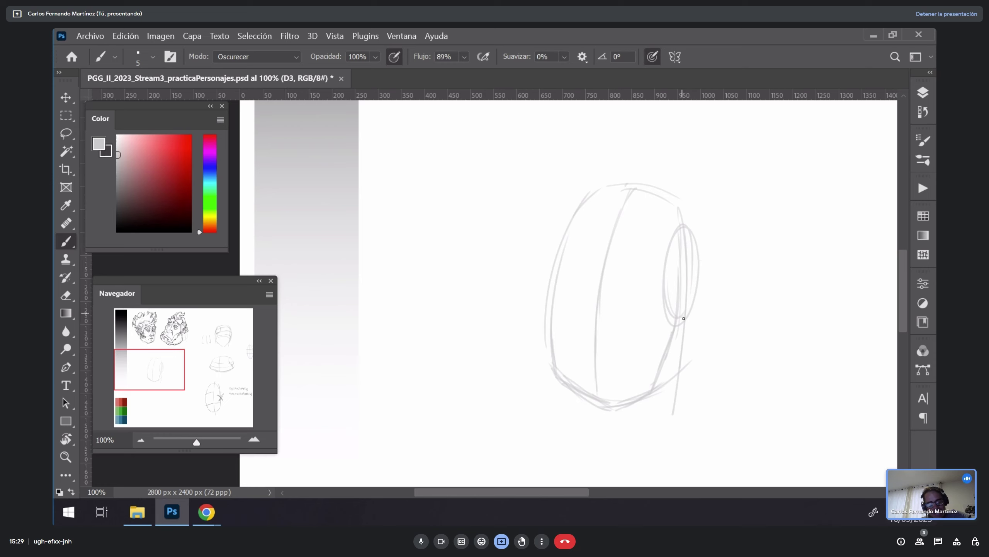
{"action": "left_click_drag", "start_coordinate": [690, 234], "coordinate": [684, 319]}
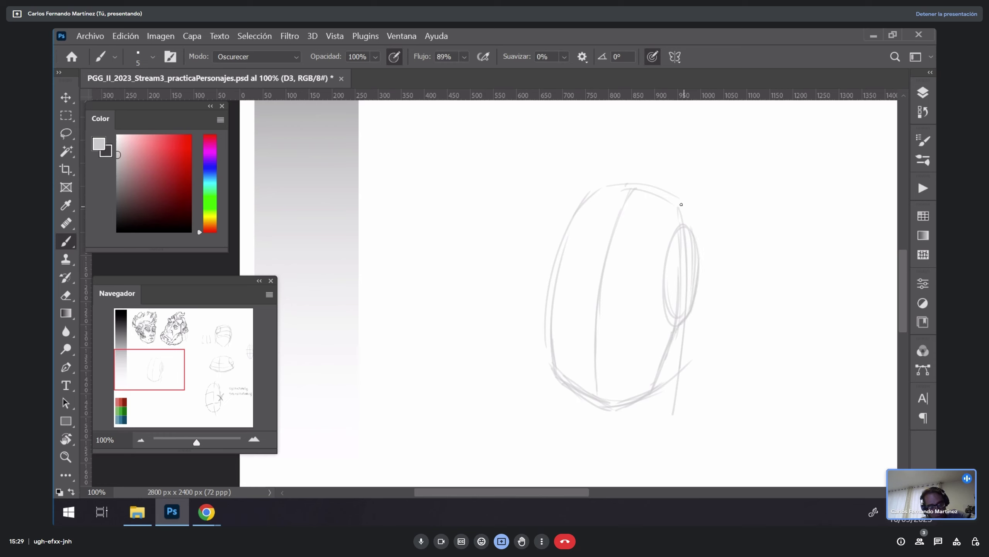
Step: Reinforce the head's near-side contour and jawline, and erase and redraw the vertical centre line closer to the far side
{"action": "mouse_move", "coordinate": [676, 197]}
{"action": "left_mouse_down"}
{"action": "mouse_move", "coordinate": [698, 264]}
{"action": "mouse_move", "coordinate": [684, 316]}
{"action": "left_mouse_up"}
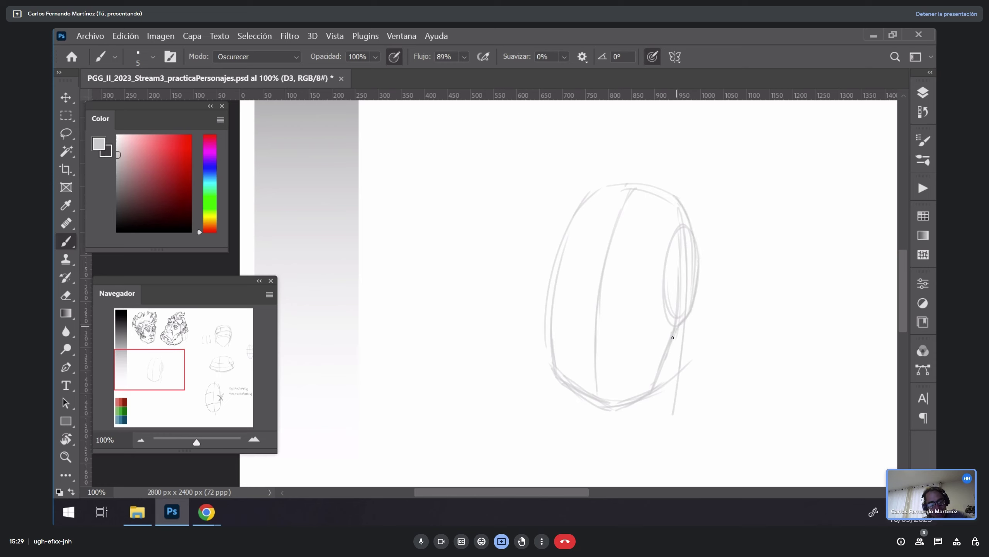
{"action": "left_click_drag", "start_coordinate": [666, 361], "coordinate": [657, 385]}
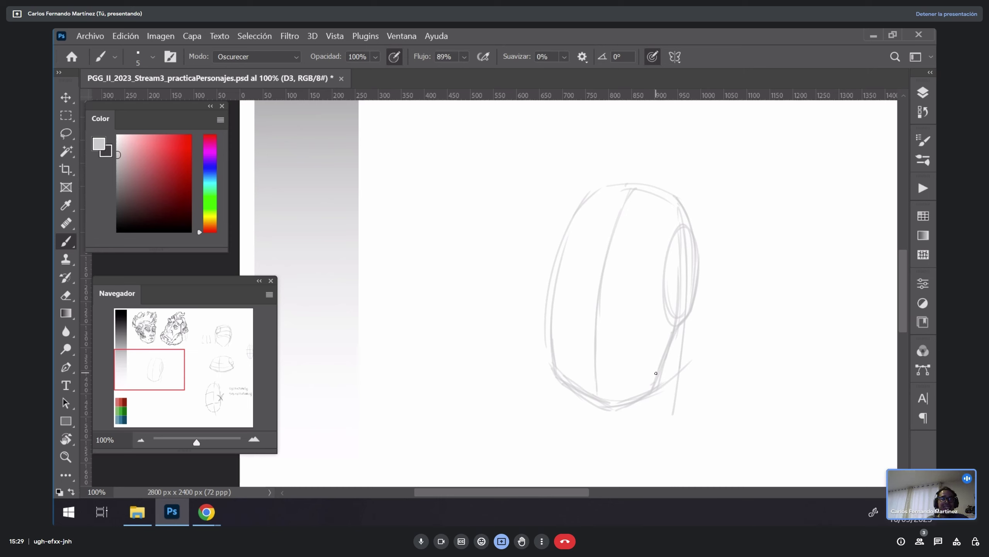
{"action": "key", "text": "e"}
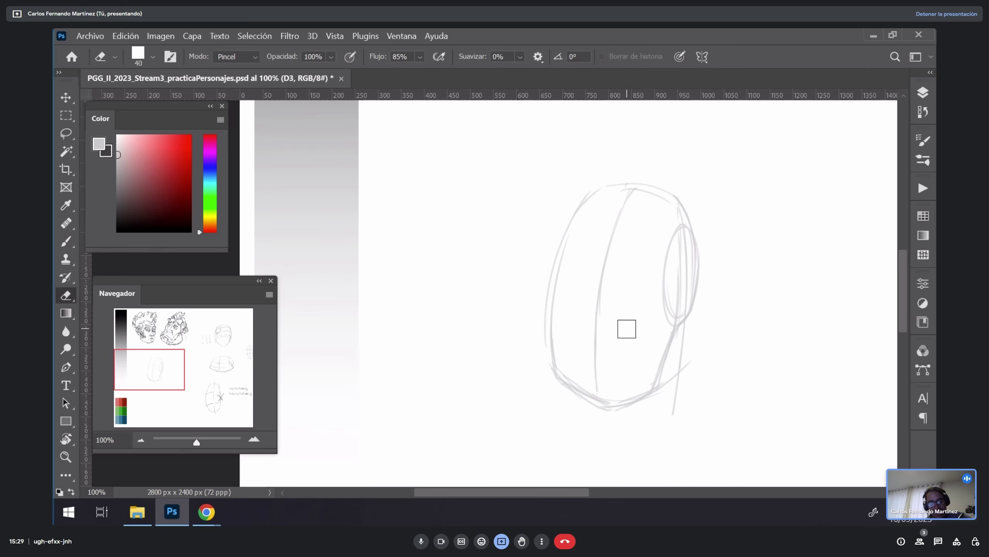
{"action": "left_click_drag", "start_coordinate": [598, 390], "coordinate": [625, 206]}
{"action": "key", "text": "b"}
{"action": "mouse_move", "coordinate": [587, 336]}
{"action": "left_mouse_down"}
{"action": "mouse_move", "coordinate": [587, 367]}
{"action": "mouse_move", "coordinate": [596, 270]}
{"action": "mouse_move", "coordinate": [636, 187]}
{"action": "left_mouse_up"}
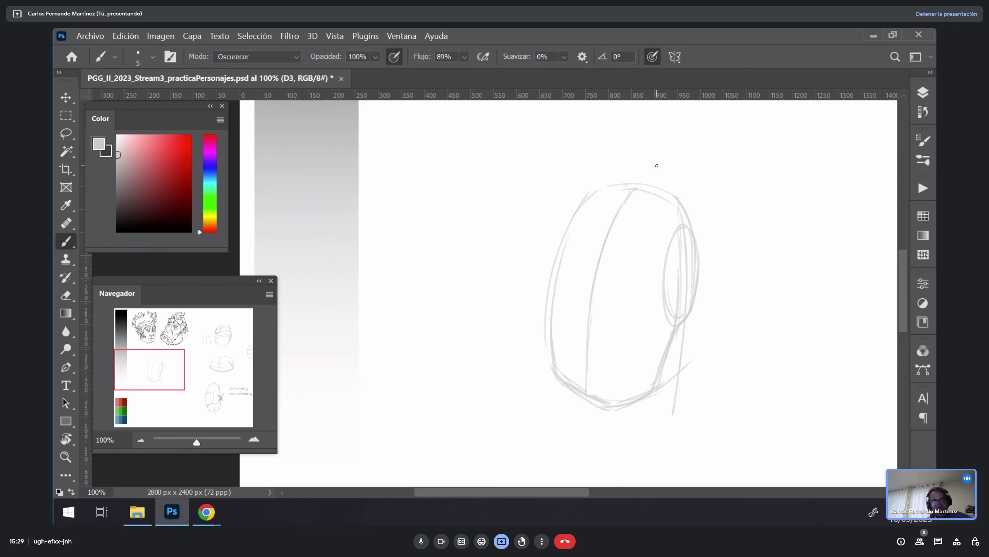
Step: Draw two curved horizontal guidelines across the head, one at brow level and one at the base of the nose
{"action": "key", "text": "r"}
{"action": "left_click_drag", "start_coordinate": [740, 236], "coordinate": [680, 409]}
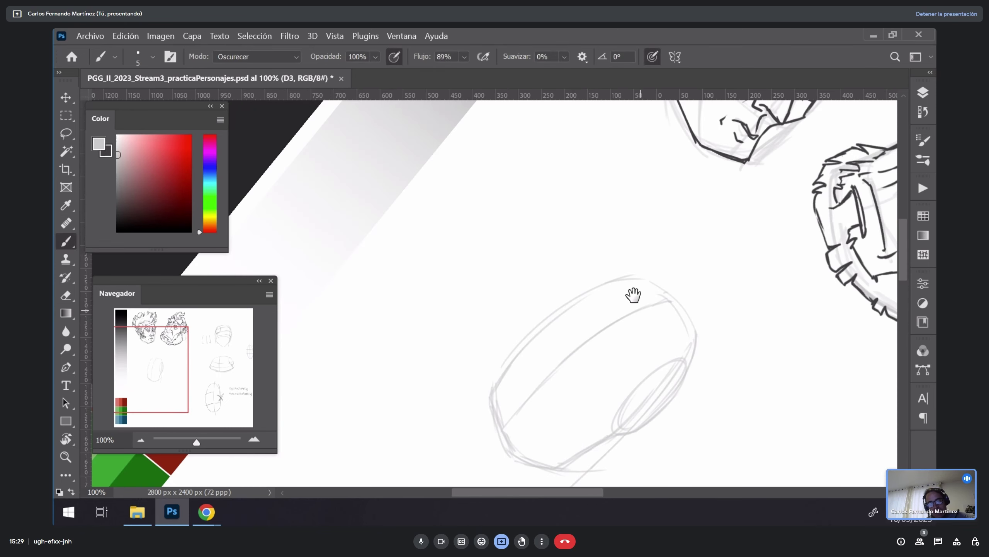
{"action": "mouse_move", "coordinate": [633, 295]}
{"action": "left_mouse_down"}
{"action": "mouse_move", "coordinate": [593, 197]}
{"action": "mouse_move", "coordinate": [578, 224]}
{"action": "mouse_move", "coordinate": [622, 295]}
{"action": "left_mouse_up"}
{"action": "mouse_move", "coordinate": [579, 228]}
{"action": "left_mouse_down"}
{"action": "mouse_move", "coordinate": [617, 290]}
{"action": "mouse_move", "coordinate": [663, 318]}
{"action": "left_mouse_up"}
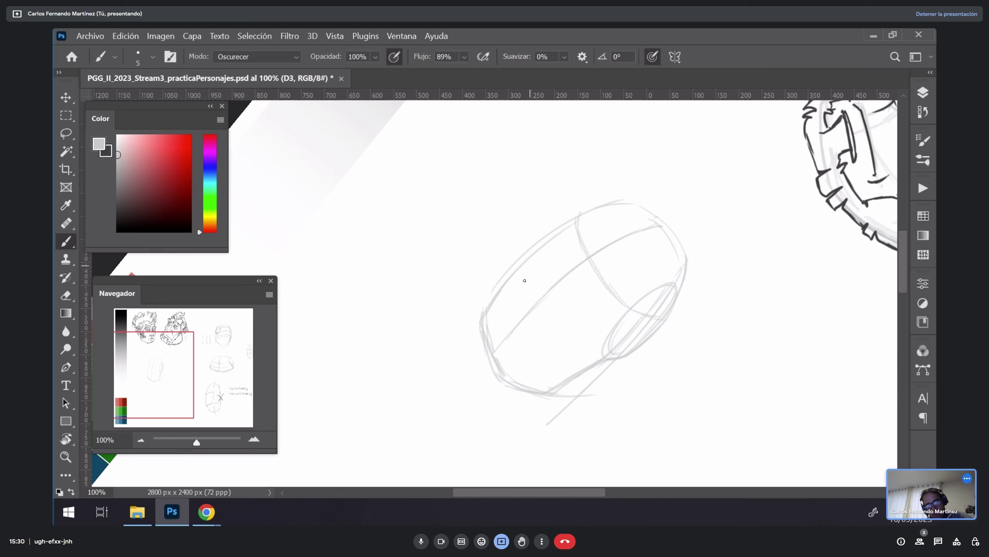
{"action": "mouse_move", "coordinate": [517, 271]}
{"action": "left_mouse_down"}
{"action": "mouse_move", "coordinate": [548, 343]}
{"action": "mouse_move", "coordinate": [589, 367]}
{"action": "left_mouse_up"}
{"action": "key", "text": "Escape"}
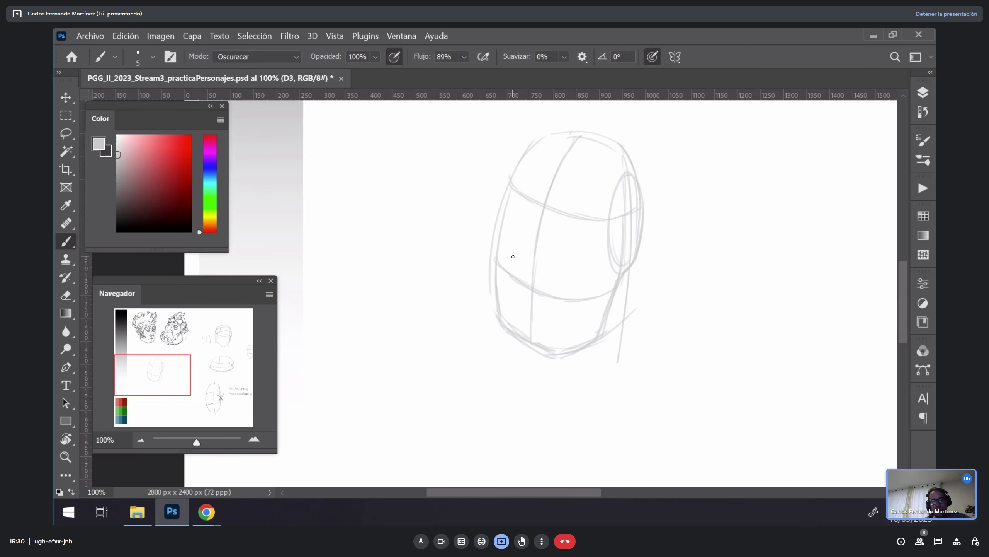
{"action": "left_click_drag", "start_coordinate": [707, 237], "coordinate": [753, 259]}
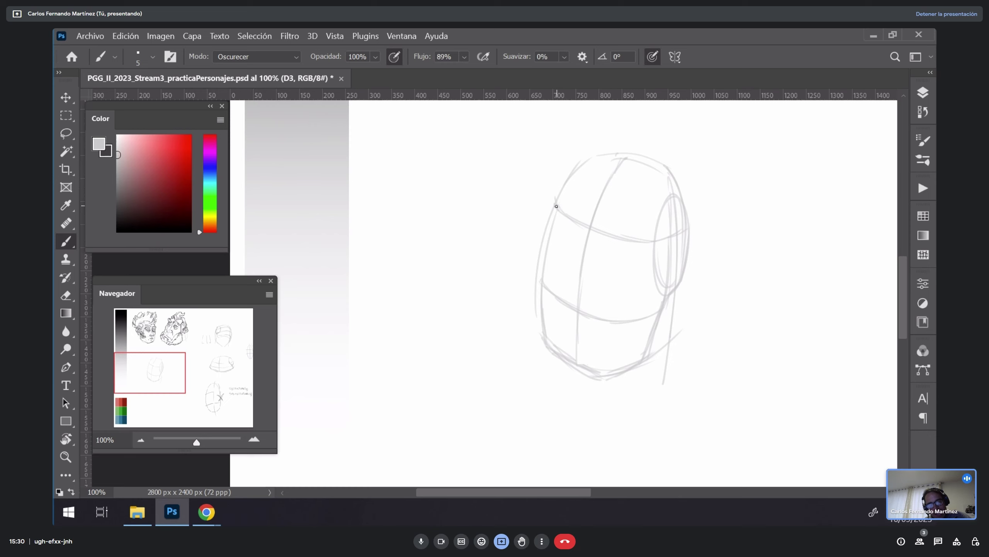
Step: Sketch slanted frowning brows, both eye sockets with lower lids, and a long angular nose along the centre line
{"action": "mouse_move", "coordinate": [557, 206]}
{"action": "left_mouse_down"}
{"action": "mouse_move", "coordinate": [597, 231]}
{"action": "mouse_move", "coordinate": [630, 233]}
{"action": "left_mouse_up"}
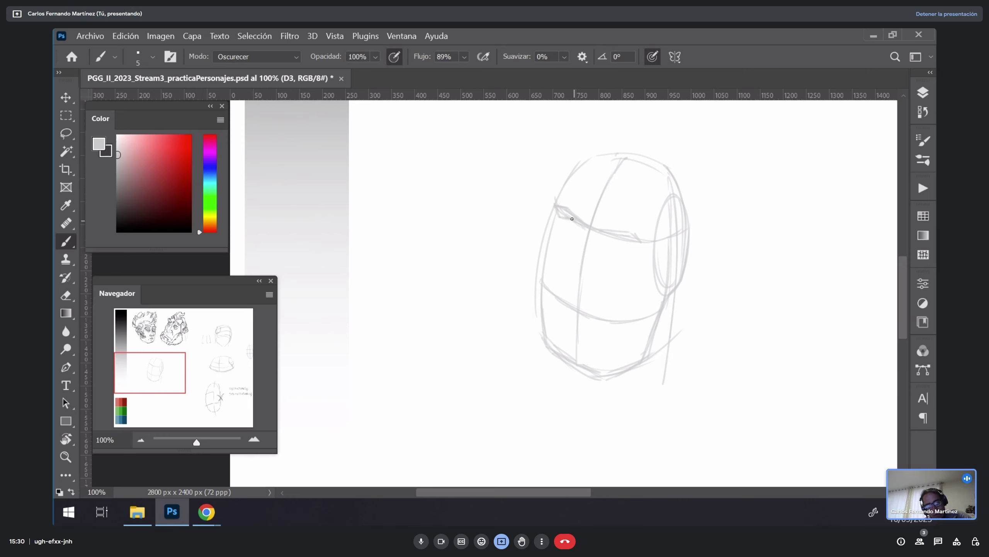
{"action": "mouse_move", "coordinate": [572, 218]}
{"action": "left_mouse_down"}
{"action": "mouse_move", "coordinate": [592, 239]}
{"action": "mouse_move", "coordinate": [586, 225]}
{"action": "mouse_move", "coordinate": [613, 239]}
{"action": "mouse_move", "coordinate": [633, 233]}
{"action": "left_mouse_up"}
{"action": "mouse_move", "coordinate": [558, 232]}
{"action": "left_mouse_down"}
{"action": "mouse_move", "coordinate": [572, 248]}
{"action": "mouse_move", "coordinate": [585, 231]}
{"action": "left_mouse_up"}
{"action": "left_click_drag", "start_coordinate": [623, 258], "coordinate": [642, 255]}
{"action": "mouse_move", "coordinate": [559, 232]}
{"action": "left_mouse_down"}
{"action": "mouse_move", "coordinate": [552, 257]}
{"action": "mouse_move", "coordinate": [575, 256]}
{"action": "left_mouse_up"}
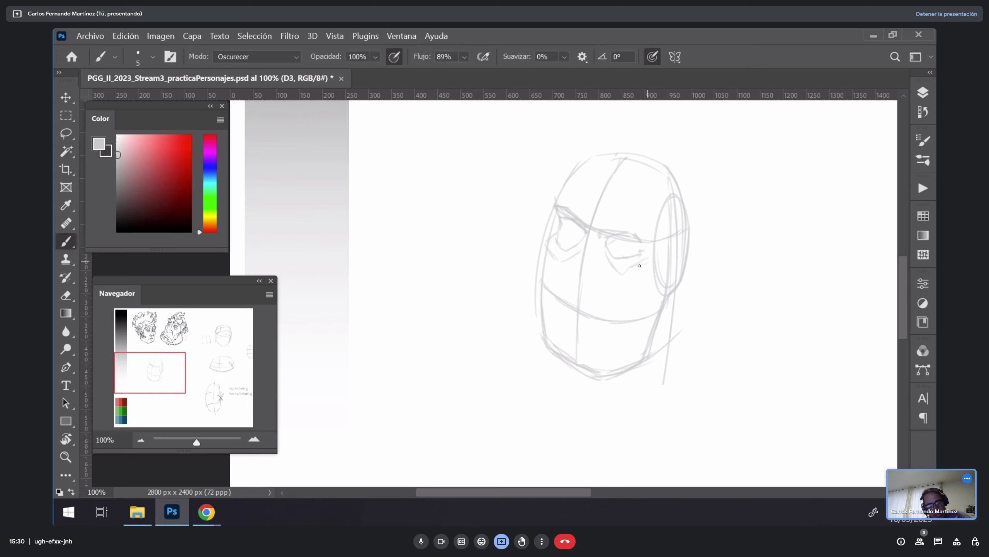
{"action": "mouse_move", "coordinate": [585, 241]}
{"action": "left_mouse_down"}
{"action": "mouse_move", "coordinate": [566, 294]}
{"action": "mouse_move", "coordinate": [567, 280]}
{"action": "mouse_move", "coordinate": [592, 298]}
{"action": "mouse_move", "coordinate": [598, 291]}
{"action": "mouse_move", "coordinate": [589, 266]}
{"action": "mouse_move", "coordinate": [579, 298]}
{"action": "mouse_move", "coordinate": [598, 291]}
{"action": "left_mouse_up"}
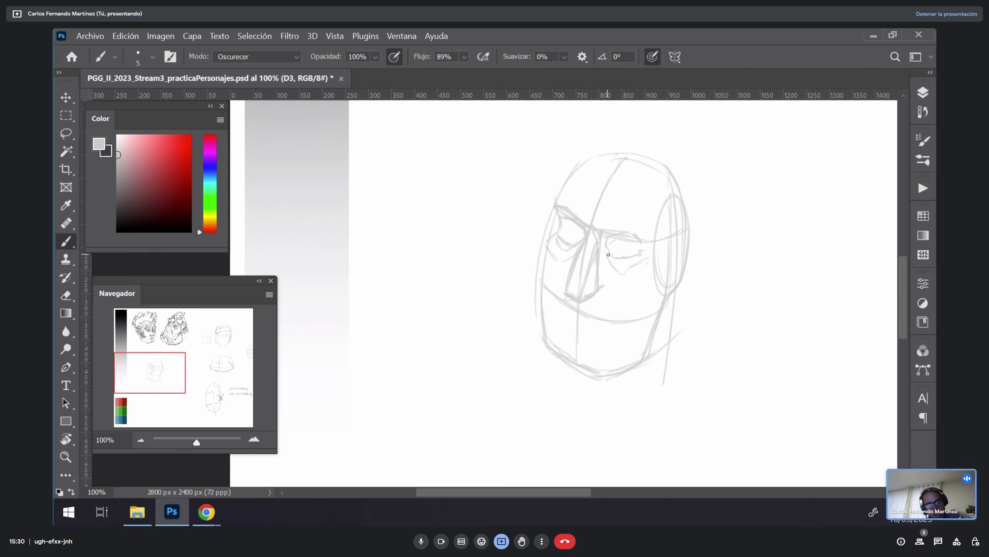
Step: Start another head beside it with a large light-grey circle, a side ellipse, and strokes for the back and base of the jaw
{"action": "left_click_drag", "start_coordinate": [727, 307], "coordinate": [652, 277]}
{"action": "left_click_drag", "start_coordinate": [784, 233], "coordinate": [744, 373]}
{"action": "left_click_drag", "start_coordinate": [716, 255], "coordinate": [712, 342]}
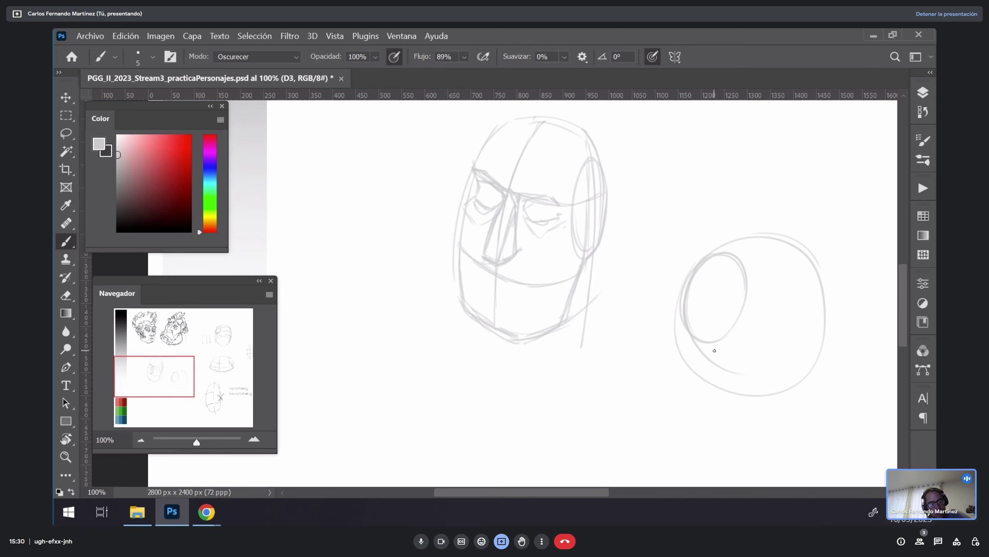
{"action": "mouse_move", "coordinate": [723, 258]}
{"action": "left_mouse_down"}
{"action": "mouse_move", "coordinate": [701, 374]}
{"action": "mouse_move", "coordinate": [756, 400]}
{"action": "left_mouse_up"}
{"action": "left_click_drag", "start_coordinate": [699, 363], "coordinate": [814, 395]}
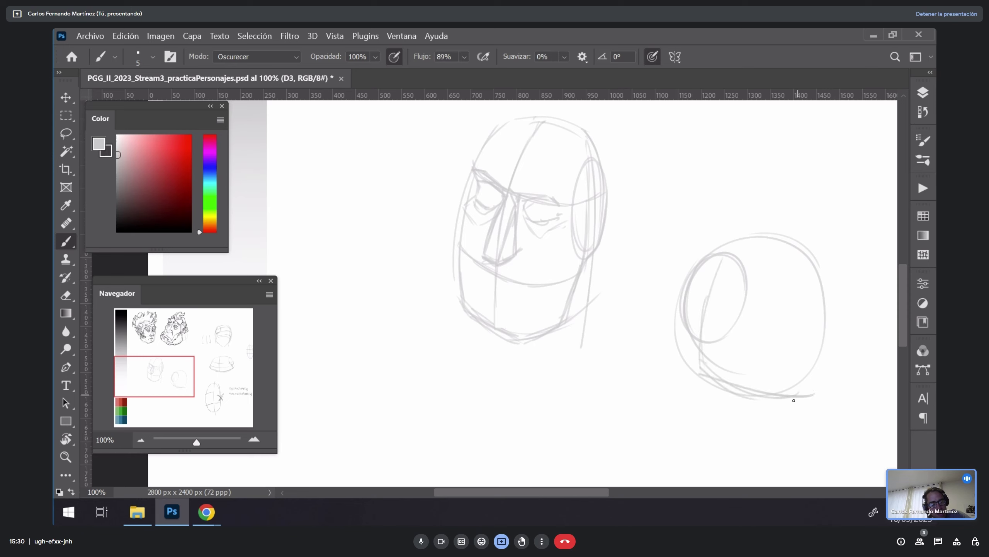
Step: Close the new head's face contour and add a curved centre line with two horizontal guides for the brow and nose base
{"action": "mouse_move", "coordinate": [827, 355]}
{"action": "left_mouse_down"}
{"action": "mouse_move", "coordinate": [801, 396]}
{"action": "mouse_move", "coordinate": [796, 236]}
{"action": "mouse_move", "coordinate": [724, 248]}
{"action": "mouse_move", "coordinate": [758, 233]}
{"action": "left_mouse_up"}
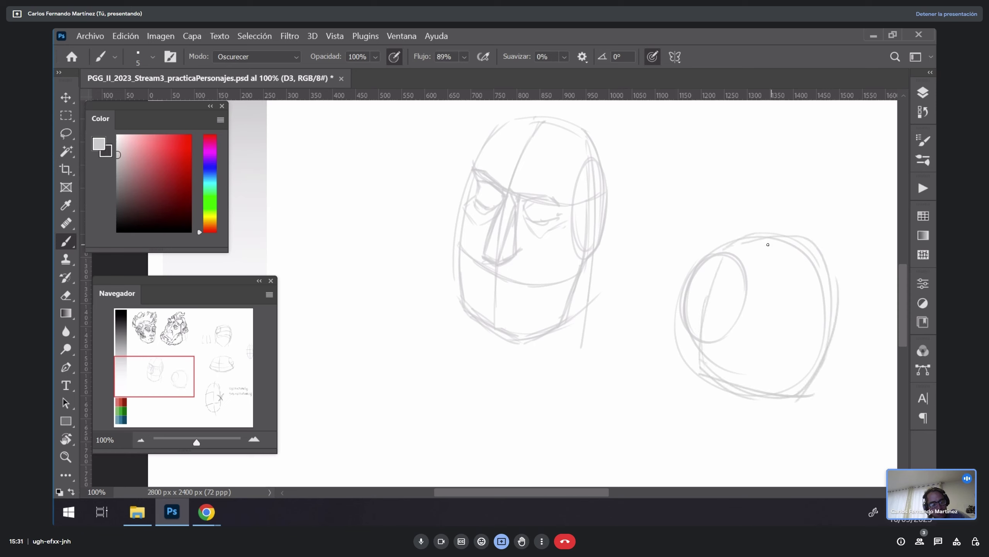
{"action": "mouse_move", "coordinate": [812, 262]}
{"action": "left_mouse_down"}
{"action": "mouse_move", "coordinate": [806, 336]}
{"action": "mouse_move", "coordinate": [779, 401]}
{"action": "left_mouse_up"}
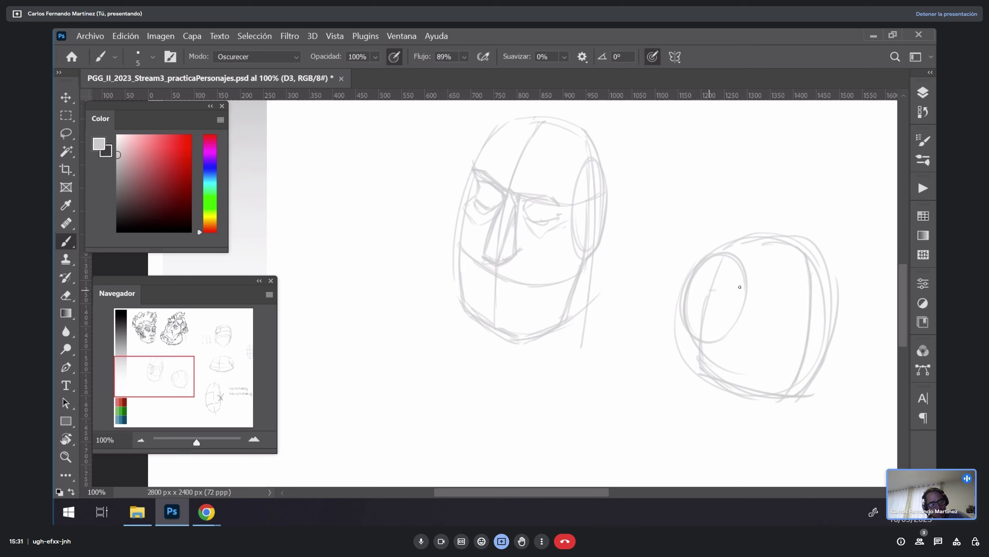
{"action": "mouse_move", "coordinate": [710, 291]}
{"action": "left_mouse_down"}
{"action": "mouse_move", "coordinate": [851, 299]}
{"action": "mouse_move", "coordinate": [856, 314]}
{"action": "left_mouse_up"}
{"action": "left_click_drag", "start_coordinate": [697, 343], "coordinate": [822, 362]}
{"action": "left_click_drag", "start_coordinate": [810, 366], "coordinate": [841, 366]}
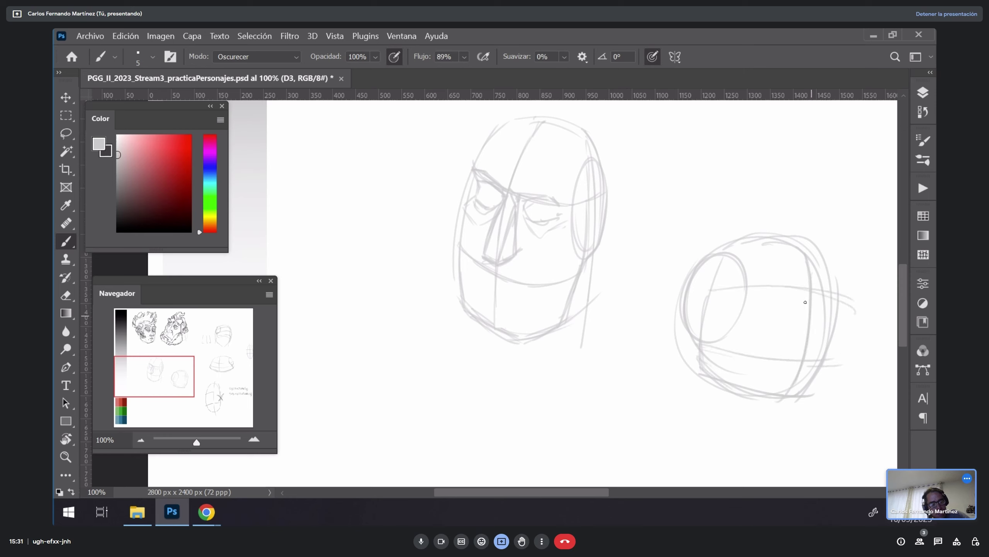
Step: Block in the nose's bridge, side and base around the centre line of the new head
{"action": "left_click_drag", "start_coordinate": [805, 291], "coordinate": [803, 327]}
{"action": "left_click_drag", "start_coordinate": [818, 287], "coordinate": [823, 325]}
{"action": "left_click_drag", "start_coordinate": [814, 340], "coordinate": [826, 344]}
{"action": "mouse_move", "coordinate": [805, 292]}
{"action": "left_mouse_down"}
{"action": "mouse_move", "coordinate": [802, 340]}
{"action": "mouse_move", "coordinate": [823, 341]}
{"action": "mouse_move", "coordinate": [817, 348]}
{"action": "left_mouse_up"}
Step: Pick a darker grey and strengthen the new head's skull, brow, nose, face contour and jaw, adding an angled cheek plane line
{"action": "left_click_drag", "start_coordinate": [166, 182], "coordinate": [86, 164]}
{"action": "mouse_move", "coordinate": [701, 257]}
{"action": "left_mouse_down"}
{"action": "mouse_move", "coordinate": [687, 284]}
{"action": "mouse_move", "coordinate": [690, 322]}
{"action": "mouse_move", "coordinate": [721, 254]}
{"action": "mouse_move", "coordinate": [741, 269]}
{"action": "mouse_move", "coordinate": [807, 243]}
{"action": "mouse_move", "coordinate": [750, 240]}
{"action": "mouse_move", "coordinate": [813, 252]}
{"action": "mouse_move", "coordinate": [826, 266]}
{"action": "mouse_move", "coordinate": [824, 302]}
{"action": "mouse_move", "coordinate": [827, 267]}
{"action": "mouse_move", "coordinate": [837, 292]}
{"action": "mouse_move", "coordinate": [804, 308]}
{"action": "left_mouse_up"}
{"action": "left_click_drag", "start_coordinate": [775, 291], "coordinate": [804, 288]}
{"action": "mouse_move", "coordinate": [803, 285]}
{"action": "left_mouse_down"}
{"action": "mouse_move", "coordinate": [808, 295]}
{"action": "mouse_move", "coordinate": [843, 291]}
{"action": "left_mouse_up"}
{"action": "mouse_move", "coordinate": [824, 278]}
{"action": "left_mouse_down"}
{"action": "mouse_move", "coordinate": [835, 339]}
{"action": "mouse_move", "coordinate": [810, 393]}
{"action": "left_mouse_up"}
{"action": "mouse_move", "coordinate": [761, 279]}
{"action": "left_mouse_down"}
{"action": "mouse_move", "coordinate": [744, 337]}
{"action": "mouse_move", "coordinate": [765, 390]}
{"action": "mouse_move", "coordinate": [744, 325]}
{"action": "mouse_move", "coordinate": [760, 384]}
{"action": "mouse_move", "coordinate": [769, 398]}
{"action": "mouse_move", "coordinate": [814, 403]}
{"action": "left_mouse_up"}
{"action": "left_click_drag", "start_coordinate": [705, 373], "coordinate": [708, 378]}
{"action": "mouse_move", "coordinate": [706, 372]}
{"action": "left_mouse_down"}
{"action": "mouse_move", "coordinate": [781, 394]}
{"action": "mouse_move", "coordinate": [777, 402]}
{"action": "mouse_move", "coordinate": [749, 388]}
{"action": "left_mouse_up"}
{"action": "mouse_move", "coordinate": [701, 372]}
{"action": "left_mouse_down"}
{"action": "mouse_move", "coordinate": [719, 261]}
{"action": "mouse_move", "coordinate": [703, 331]}
{"action": "left_mouse_up"}
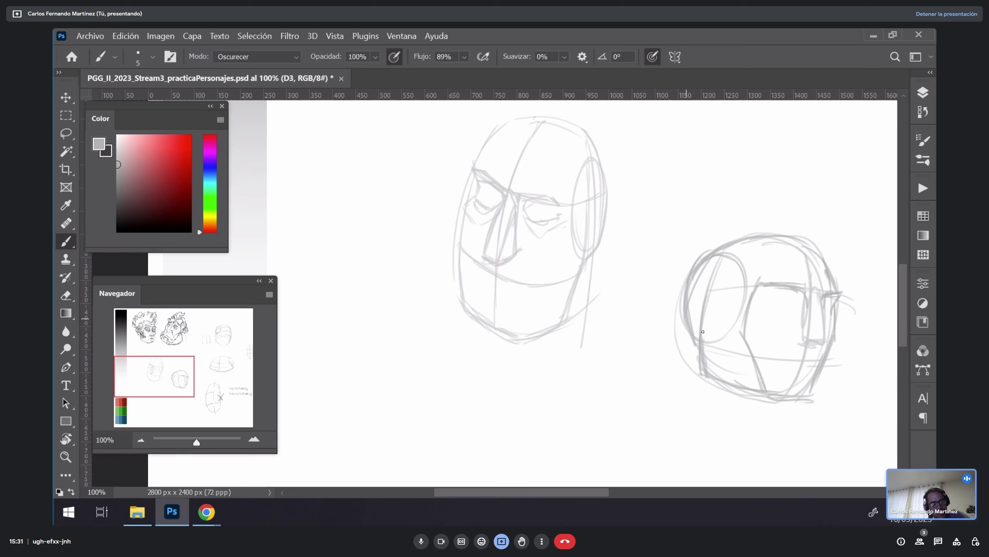
{"action": "left_click_drag", "start_coordinate": [717, 290], "coordinate": [692, 288]}
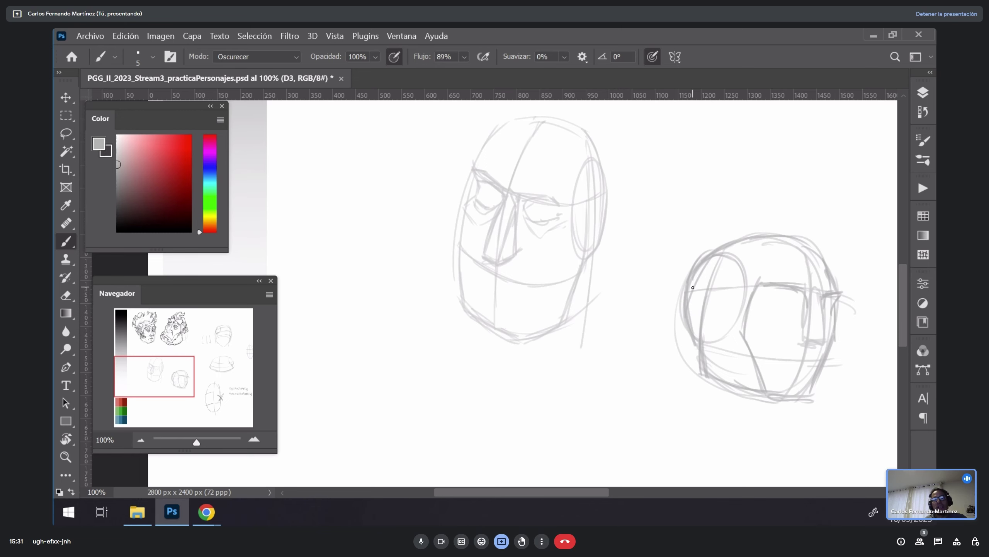
Step: Sketch the rounded muzzle contour beneath the first head's nose, with side curves and a line marking the mouth
{"action": "mouse_move", "coordinate": [622, 278]}
{"action": "left_mouse_down"}
{"action": "mouse_move", "coordinate": [704, 296]}
{"action": "mouse_move", "coordinate": [657, 289]}
{"action": "mouse_move", "coordinate": [677, 297]}
{"action": "left_mouse_up"}
{"action": "left_click", "coordinate": [635, 298], "text": "ctrl"}
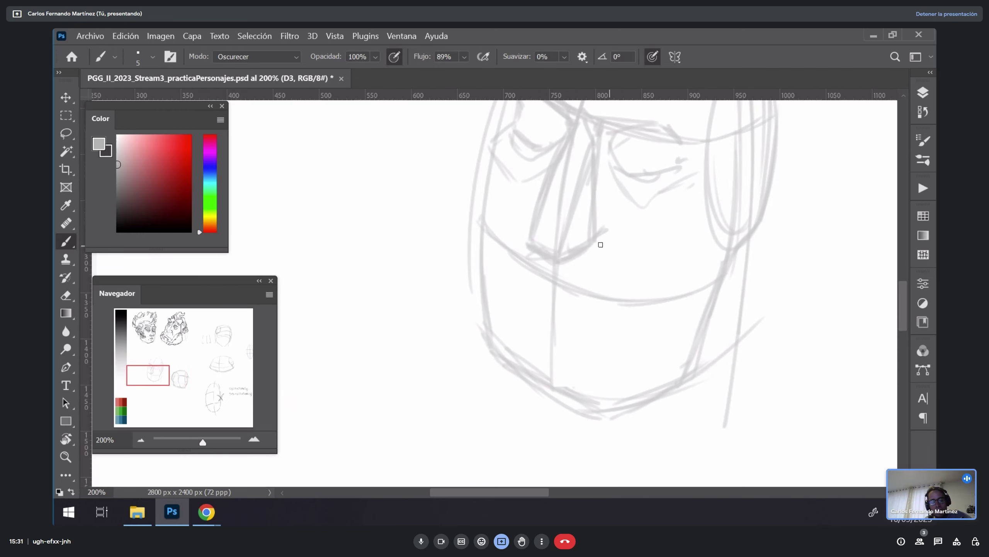
{"action": "left_click_drag", "start_coordinate": [599, 240], "coordinate": [611, 273]}
{"action": "left_click_drag", "start_coordinate": [599, 233], "coordinate": [608, 337]}
{"action": "mouse_move", "coordinate": [528, 223]}
{"action": "left_mouse_down"}
{"action": "mouse_move", "coordinate": [520, 310]}
{"action": "mouse_move", "coordinate": [592, 331]}
{"action": "left_mouse_up"}
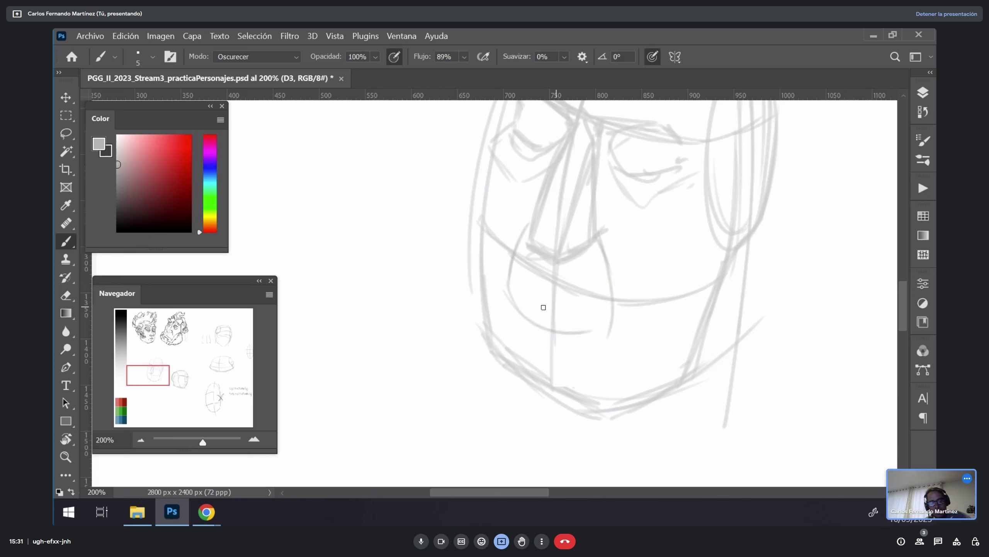
{"action": "left_click_drag", "start_coordinate": [521, 317], "coordinate": [629, 332]}
{"action": "left_click_drag", "start_coordinate": [557, 337], "coordinate": [598, 337]}
Step: Build a prominent rounded chin beneath the mouth line and reinforce the lower jaw contour
{"action": "mouse_move", "coordinate": [526, 315]}
{"action": "left_mouse_down"}
{"action": "mouse_move", "coordinate": [505, 332]}
{"action": "mouse_move", "coordinate": [591, 383]}
{"action": "mouse_move", "coordinate": [512, 342]}
{"action": "mouse_move", "coordinate": [483, 370]}
{"action": "left_mouse_up"}
{"action": "left_click_drag", "start_coordinate": [504, 331], "coordinate": [496, 392]}
{"action": "left_click_drag", "start_coordinate": [484, 367], "coordinate": [494, 392]}
{"action": "mouse_move", "coordinate": [485, 387]}
{"action": "left_mouse_down"}
{"action": "mouse_move", "coordinate": [548, 434]}
{"action": "mouse_move", "coordinate": [610, 404]}
{"action": "left_mouse_up"}
{"action": "mouse_move", "coordinate": [481, 300]}
{"action": "left_mouse_down"}
{"action": "mouse_move", "coordinate": [488, 385]}
{"action": "mouse_move", "coordinate": [562, 426]}
{"action": "mouse_move", "coordinate": [701, 362]}
{"action": "left_mouse_up"}
{"action": "mouse_move", "coordinate": [592, 422]}
{"action": "left_mouse_down"}
{"action": "mouse_move", "coordinate": [729, 256]}
{"action": "mouse_move", "coordinate": [577, 430]}
{"action": "mouse_move", "coordinate": [665, 377]}
{"action": "left_mouse_up"}
Step: Strengthen the vertical line inside the side ellipse and sketch an angular ear behind it
{"action": "mouse_move", "coordinate": [708, 273]}
{"action": "left_mouse_down"}
{"action": "mouse_move", "coordinate": [691, 360]}
{"action": "mouse_move", "coordinate": [696, 328]}
{"action": "left_mouse_up"}
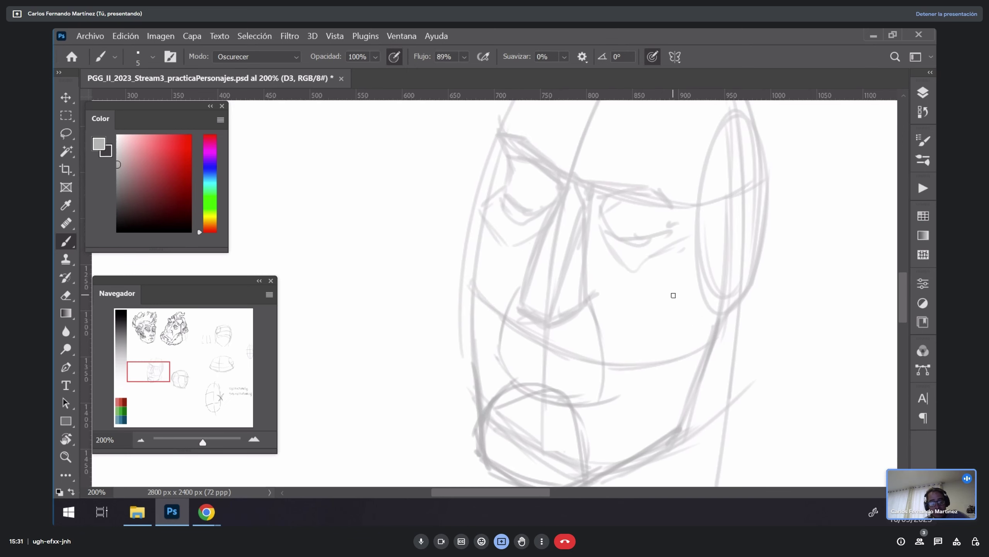
{"action": "key", "text": "z"}
{"action": "left_click", "coordinate": [724, 289], "text": "alt"}
{"action": "left_click", "coordinate": [724, 306]}
{"action": "left_click_drag", "start_coordinate": [724, 294], "coordinate": [681, 296]}
{"action": "key", "text": "b"}
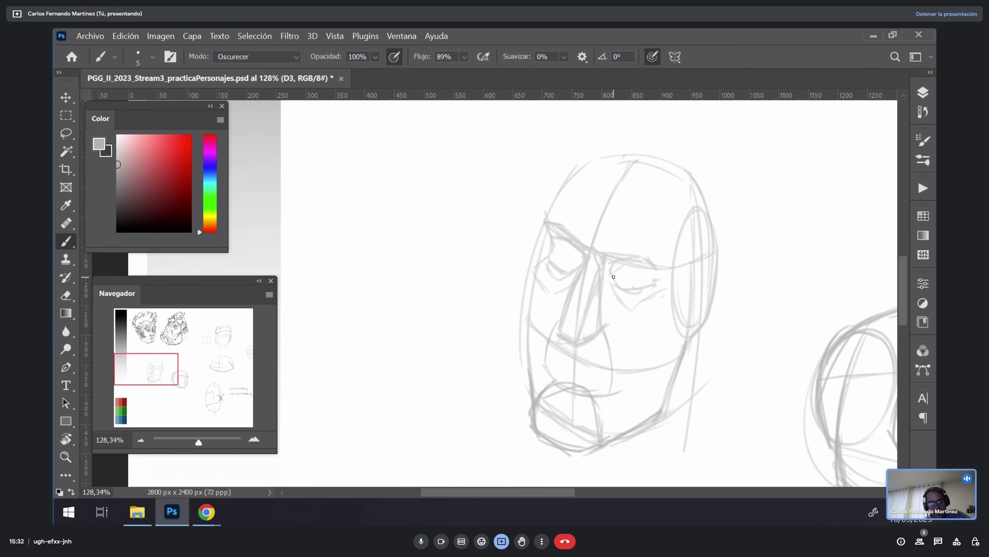
{"action": "left_click_drag", "start_coordinate": [700, 252], "coordinate": [684, 337]}
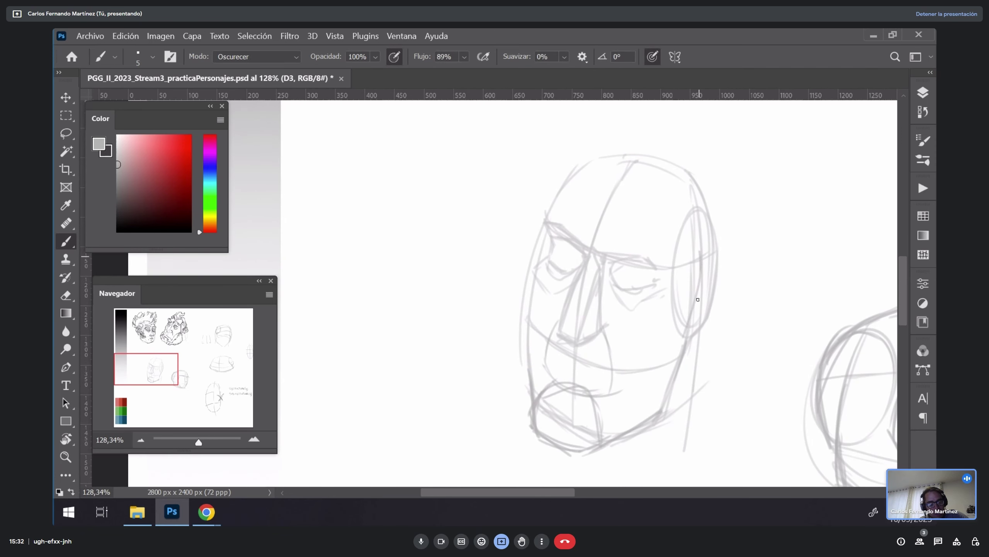
{"action": "left_click_drag", "start_coordinate": [704, 272], "coordinate": [687, 342]}
{"action": "mouse_move", "coordinate": [706, 257]}
{"action": "left_mouse_down"}
{"action": "mouse_move", "coordinate": [706, 282]}
{"action": "mouse_move", "coordinate": [734, 258]}
{"action": "left_mouse_up"}
{"action": "left_click_drag", "start_coordinate": [735, 259], "coordinate": [734, 316]}
{"action": "mouse_move", "coordinate": [732, 319]}
{"action": "left_mouse_down"}
{"action": "mouse_move", "coordinate": [695, 342]}
{"action": "mouse_move", "coordinate": [727, 324]}
{"action": "left_mouse_up"}
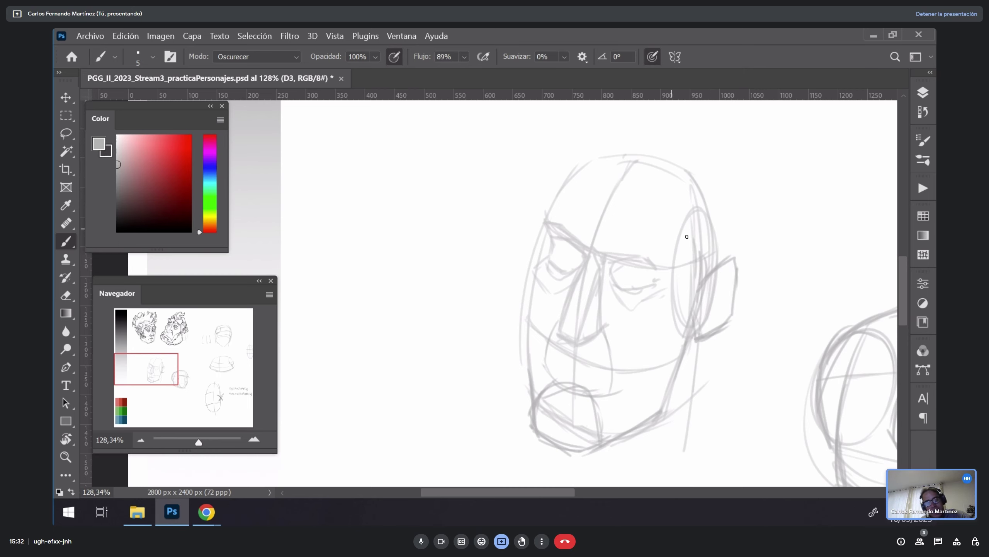
Step: Sketch the hairline across the forehead and outline a tall, voluminous hair mass from the far temple to behind the ear
{"action": "left_click_drag", "start_coordinate": [729, 256], "coordinate": [686, 357]}
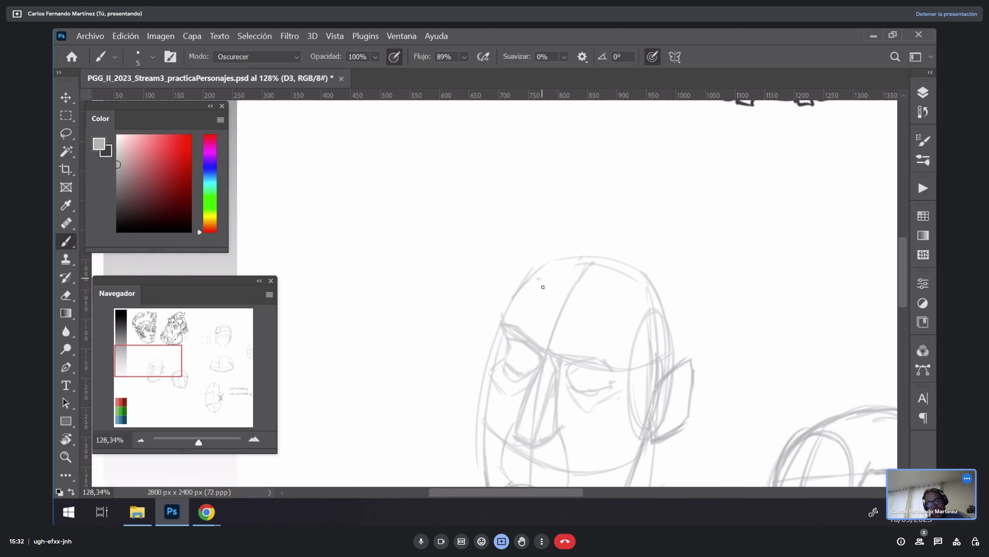
{"action": "mouse_move", "coordinate": [537, 278]}
{"action": "left_mouse_down"}
{"action": "mouse_move", "coordinate": [581, 305]}
{"action": "mouse_move", "coordinate": [607, 297]}
{"action": "left_mouse_up"}
{"action": "mouse_move", "coordinate": [599, 303]}
{"action": "left_mouse_down"}
{"action": "mouse_move", "coordinate": [633, 294]}
{"action": "mouse_move", "coordinate": [655, 320]}
{"action": "left_mouse_up"}
{"action": "mouse_move", "coordinate": [501, 313]}
{"action": "left_mouse_down"}
{"action": "mouse_move", "coordinate": [482, 238]}
{"action": "mouse_move", "coordinate": [511, 191]}
{"action": "mouse_move", "coordinate": [643, 190]}
{"action": "mouse_move", "coordinate": [763, 208]}
{"action": "mouse_move", "coordinate": [760, 246]}
{"action": "left_mouse_up"}
{"action": "left_click_drag", "start_coordinate": [749, 295], "coordinate": [742, 308]}
{"action": "mouse_move", "coordinate": [690, 398]}
{"action": "left_mouse_down"}
{"action": "mouse_move", "coordinate": [714, 345]}
{"action": "mouse_move", "coordinate": [735, 327]}
{"action": "left_mouse_up"}
{"action": "left_click_drag", "start_coordinate": [693, 372], "coordinate": [763, 312]}
{"action": "left_click", "coordinate": [770, 281]}
Step: Draw angular, overlapping locks of hair along the far side of the head above the temple
{"action": "mouse_move", "coordinate": [504, 323]}
{"action": "left_mouse_down"}
{"action": "mouse_move", "coordinate": [474, 248]}
{"action": "mouse_move", "coordinate": [478, 228]}
{"action": "left_mouse_up"}
{"action": "left_click_drag", "start_coordinate": [471, 236], "coordinate": [476, 228]}
{"action": "left_click_drag", "start_coordinate": [694, 280], "coordinate": [740, 270]}
{"action": "mouse_move", "coordinate": [560, 174]}
{"action": "left_mouse_down"}
{"action": "mouse_move", "coordinate": [514, 253]}
{"action": "mouse_move", "coordinate": [533, 260]}
{"action": "left_mouse_up"}
{"action": "mouse_move", "coordinate": [520, 219]}
{"action": "left_mouse_down"}
{"action": "mouse_move", "coordinate": [530, 266]}
{"action": "mouse_move", "coordinate": [548, 265]}
{"action": "mouse_move", "coordinate": [552, 225]}
{"action": "left_mouse_up"}
{"action": "mouse_move", "coordinate": [556, 185]}
{"action": "left_mouse_down"}
{"action": "mouse_move", "coordinate": [558, 172]}
{"action": "mouse_move", "coordinate": [599, 157]}
{"action": "mouse_move", "coordinate": [554, 216]}
{"action": "left_mouse_up"}
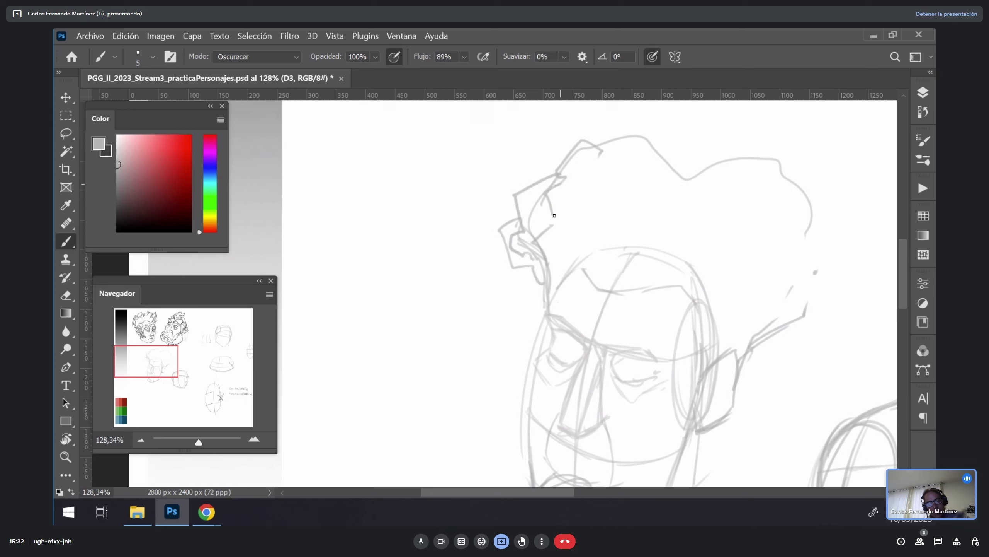
Step: Break the hair's upper and near-side outline into curls and redraw the forehead hairline with wavy strokes
{"action": "left_click_drag", "start_coordinate": [603, 163], "coordinate": [631, 133]}
{"action": "mouse_move", "coordinate": [742, 368]}
{"action": "left_mouse_down"}
{"action": "mouse_move", "coordinate": [775, 310]}
{"action": "mouse_move", "coordinate": [795, 307]}
{"action": "left_mouse_up"}
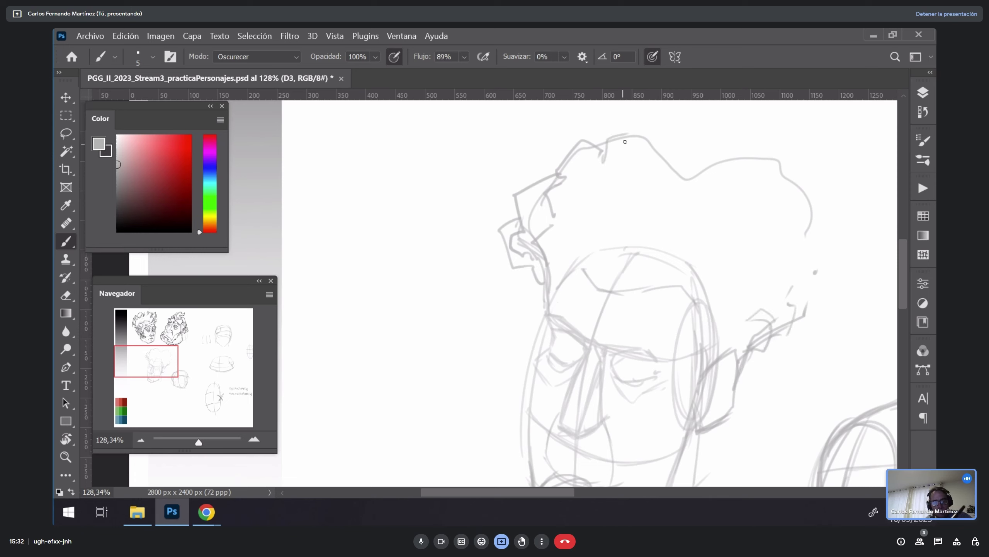
{"action": "mouse_move", "coordinate": [624, 128]}
{"action": "left_mouse_down"}
{"action": "mouse_move", "coordinate": [647, 157]}
{"action": "mouse_move", "coordinate": [679, 130]}
{"action": "mouse_move", "coordinate": [687, 141]}
{"action": "left_mouse_up"}
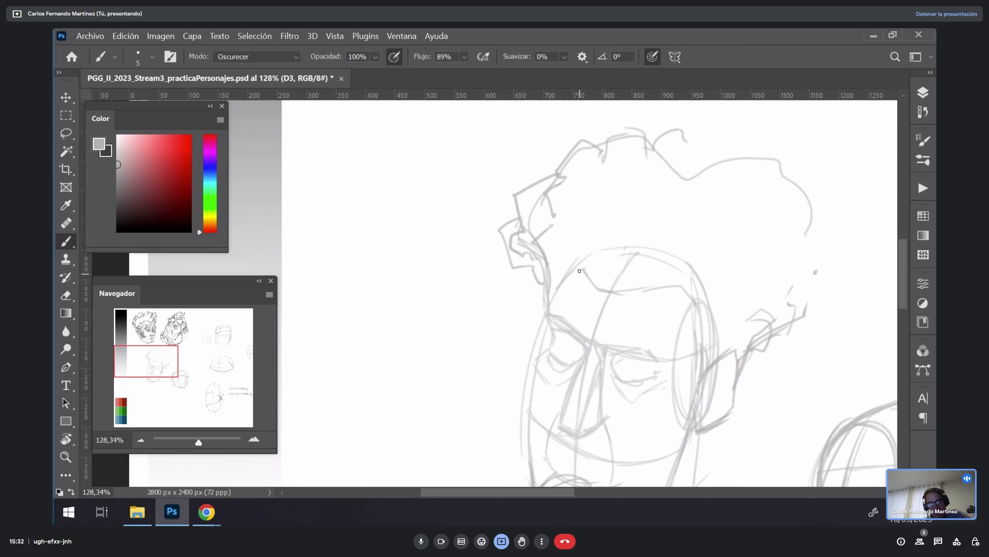
{"action": "mouse_move", "coordinate": [580, 270]}
{"action": "left_mouse_down"}
{"action": "mouse_move", "coordinate": [590, 291]}
{"action": "mouse_move", "coordinate": [642, 288]}
{"action": "mouse_move", "coordinate": [697, 303]}
{"action": "left_mouse_up"}
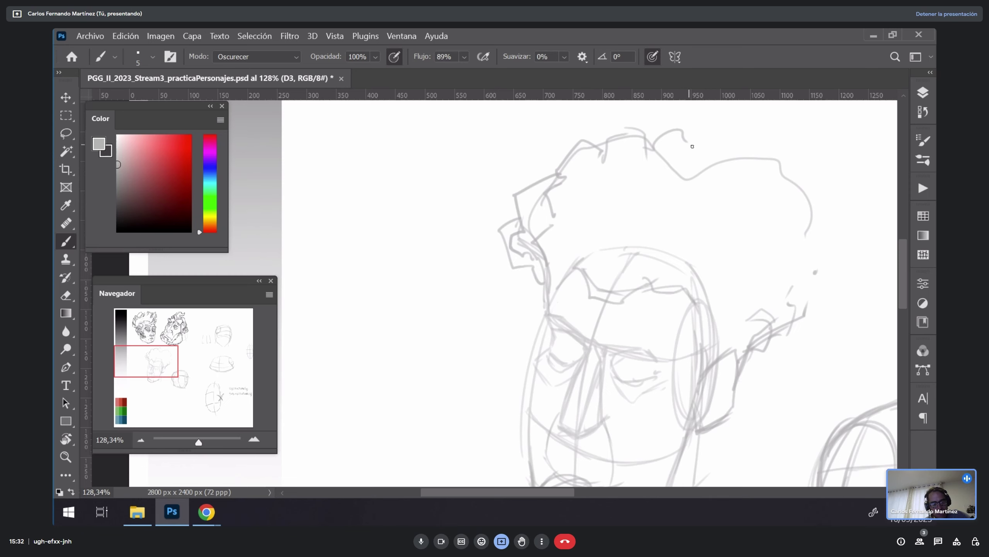
{"action": "mouse_move", "coordinate": [693, 146]}
{"action": "left_mouse_down"}
{"action": "mouse_move", "coordinate": [718, 173]}
{"action": "mouse_move", "coordinate": [757, 142]}
{"action": "mouse_move", "coordinate": [821, 180]}
{"action": "mouse_move", "coordinate": [812, 237]}
{"action": "left_mouse_up"}
{"action": "left_click_drag", "start_coordinate": [815, 308], "coordinate": [802, 323]}
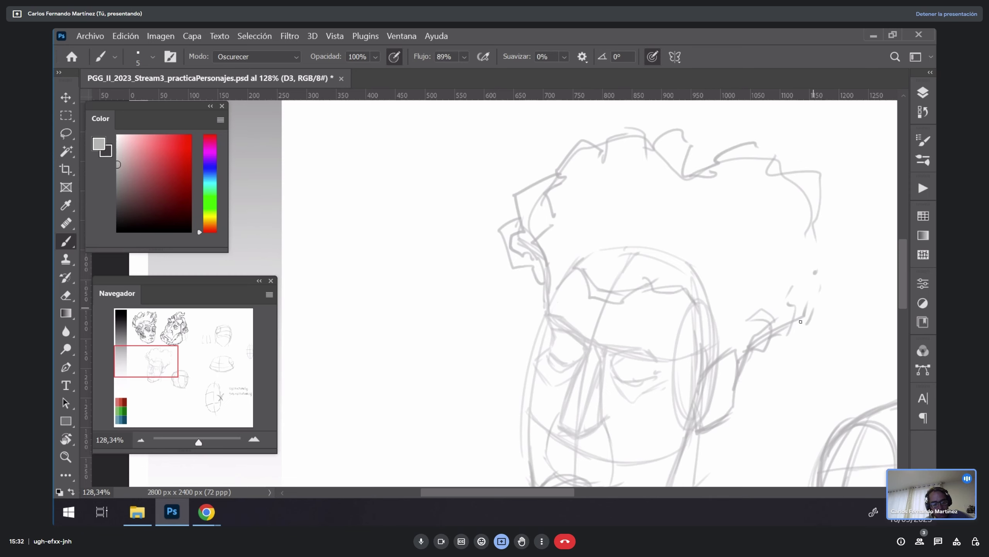
Step: Define the near eye with a darker oval and sketch the cheek planes on both sides of the face
{"action": "scroll", "coordinate": [742, 271], "scroll_direction": "down", "scroll_amount": 5}
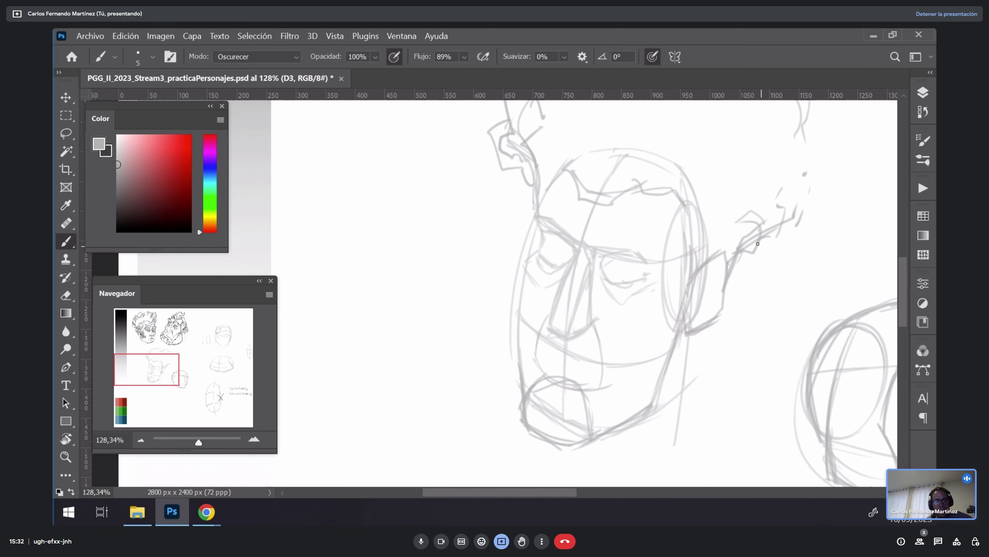
{"action": "key", "text": "space"}
{"action": "mouse_move", "coordinate": [758, 244]}
{"action": "left_mouse_down"}
{"action": "mouse_move", "coordinate": [721, 253]}
{"action": "mouse_move", "coordinate": [692, 294]}
{"action": "left_mouse_up"}
{"action": "key", "text": "ctrl+space"}
{"action": "key", "text": "b"}
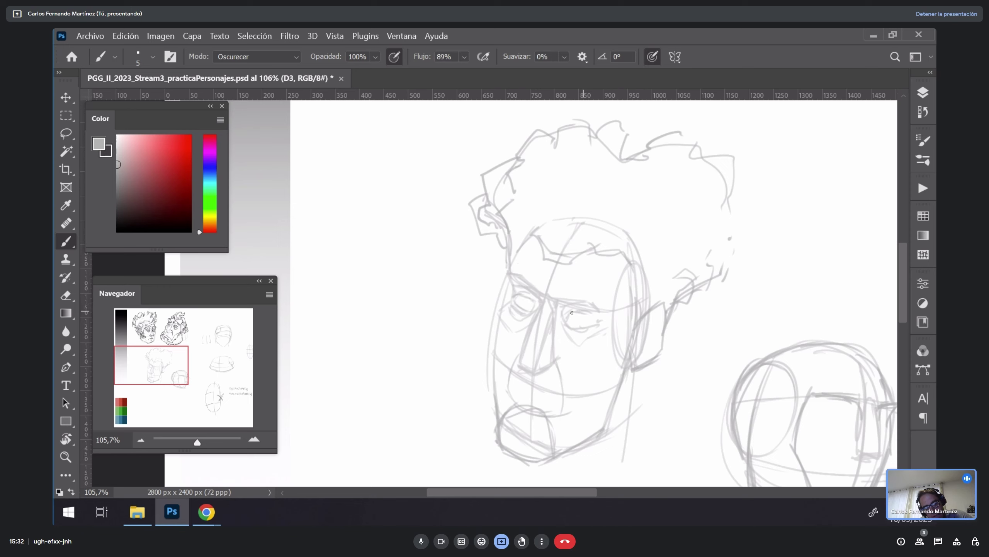
{"action": "mouse_move", "coordinate": [568, 316]}
{"action": "left_mouse_down"}
{"action": "mouse_move", "coordinate": [584, 327]}
{"action": "mouse_move", "coordinate": [574, 308]}
{"action": "mouse_move", "coordinate": [596, 321]}
{"action": "mouse_move", "coordinate": [566, 326]}
{"action": "mouse_move", "coordinate": [591, 324]}
{"action": "mouse_move", "coordinate": [586, 309]}
{"action": "left_mouse_up"}
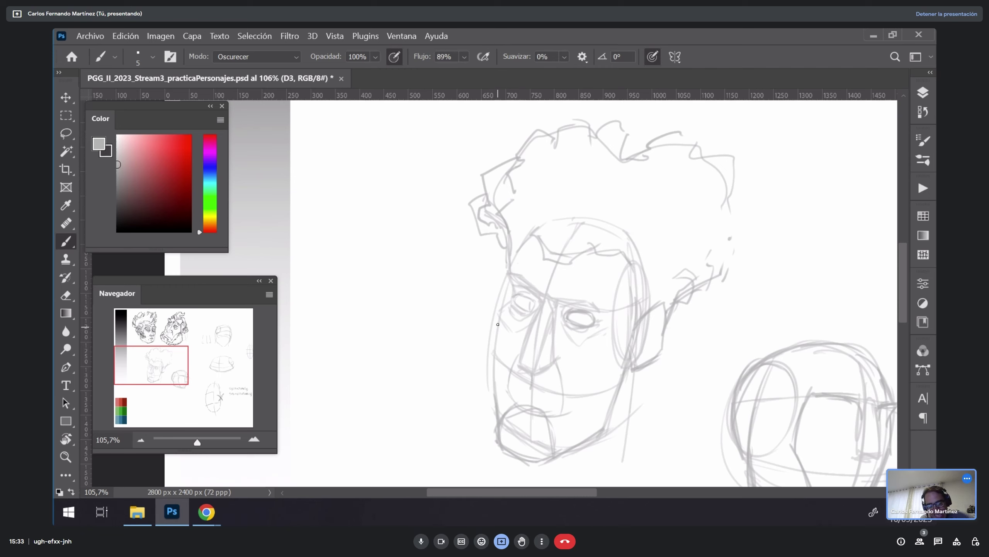
{"action": "mouse_move", "coordinate": [500, 303]}
{"action": "left_mouse_down"}
{"action": "mouse_move", "coordinate": [491, 329]}
{"action": "mouse_move", "coordinate": [500, 400]}
{"action": "left_mouse_up"}
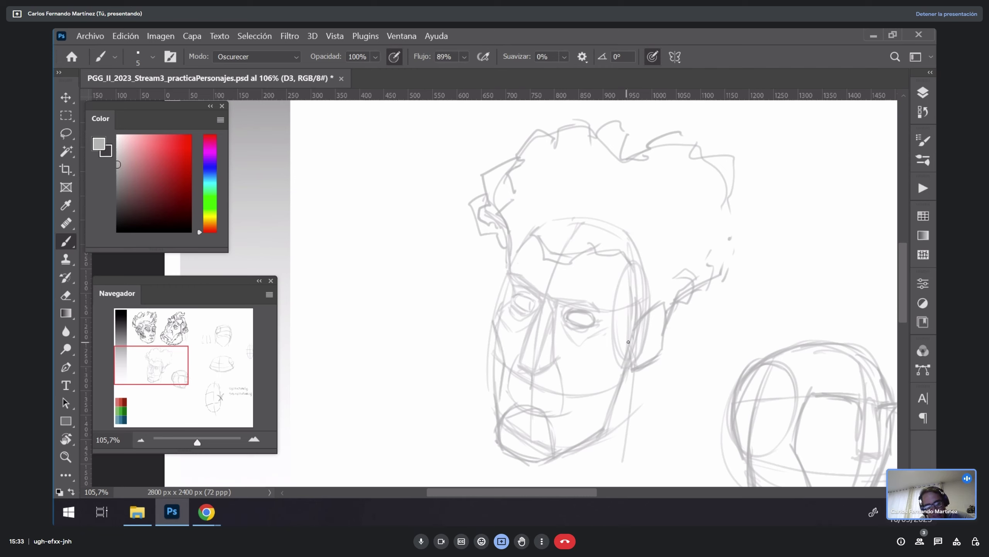
{"action": "mouse_move", "coordinate": [630, 323]}
{"action": "left_mouse_down"}
{"action": "mouse_move", "coordinate": [610, 362]}
{"action": "mouse_move", "coordinate": [622, 356]}
{"action": "mouse_move", "coordinate": [599, 367]}
{"action": "mouse_move", "coordinate": [584, 421]}
{"action": "left_mouse_up"}
{"action": "left_click_drag", "start_coordinate": [494, 345], "coordinate": [495, 401]}
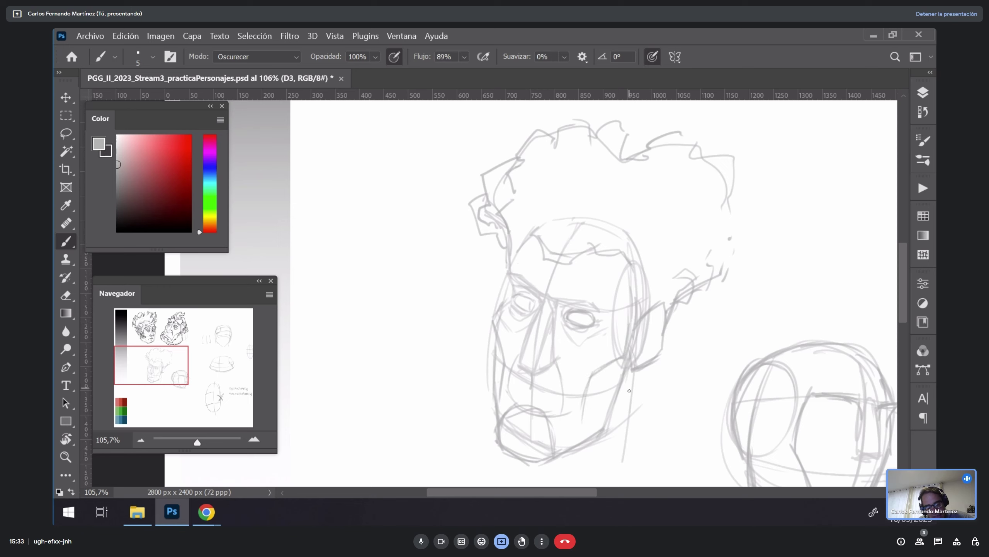
Step: Sketch the near lower cheek plane and extend the curly hair outline beside the far temple and the near side
{"action": "left_click_drag", "start_coordinate": [587, 383], "coordinate": [578, 443]}
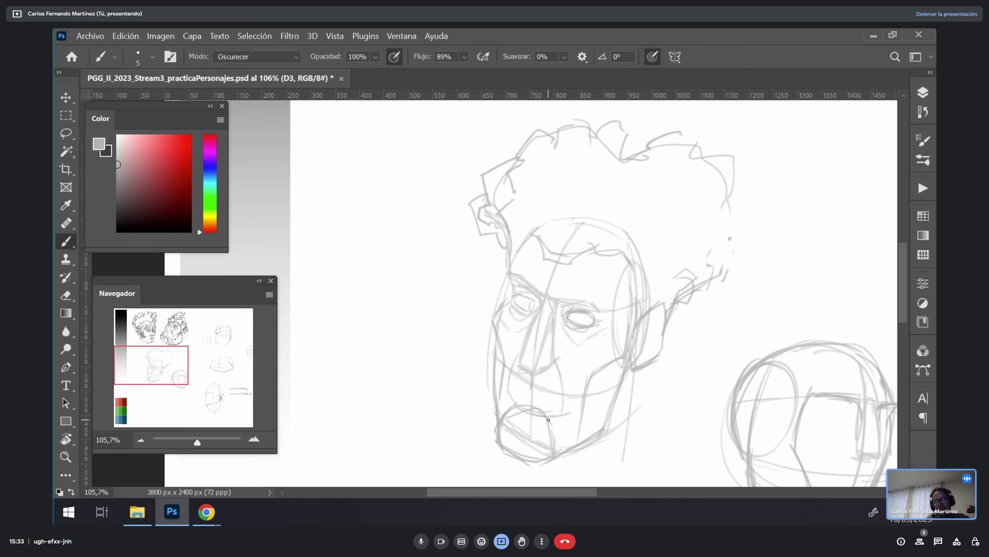
{"action": "mouse_move", "coordinate": [472, 213]}
{"action": "left_mouse_down"}
{"action": "mouse_move", "coordinate": [490, 266]}
{"action": "mouse_move", "coordinate": [504, 281]}
{"action": "left_mouse_up"}
{"action": "mouse_move", "coordinate": [718, 253]}
{"action": "left_mouse_down"}
{"action": "mouse_move", "coordinate": [723, 214]}
{"action": "mouse_move", "coordinate": [741, 208]}
{"action": "mouse_move", "coordinate": [744, 242]}
{"action": "left_mouse_up"}
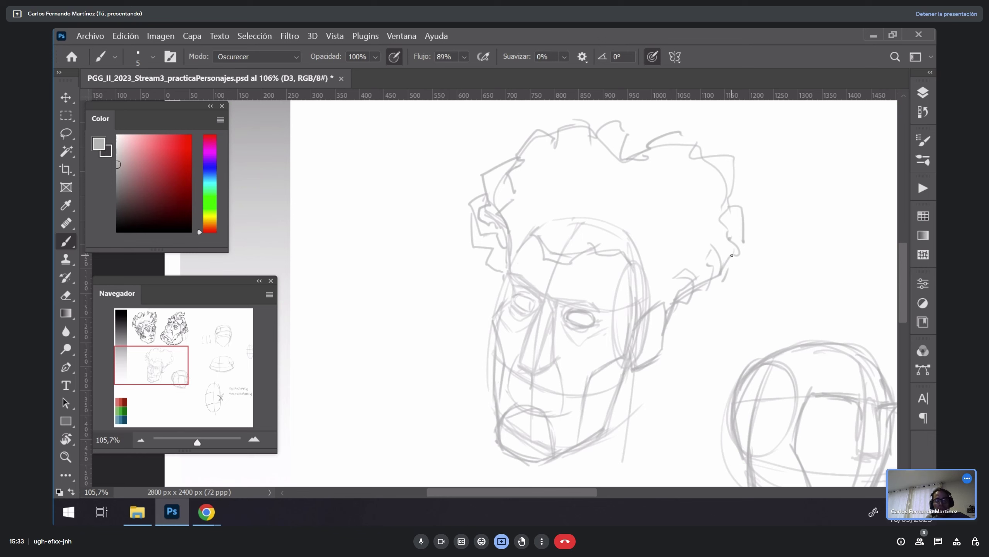
Step: Lasso the third head and lighten its lines with a Curves adjustment mapping input 55 to output 103, then deselect
{"action": "key", "text": "l"}
{"action": "mouse_move", "coordinate": [758, 131]}
{"action": "left_mouse_down"}
{"action": "mouse_move", "coordinate": [470, 126]}
{"action": "mouse_move", "coordinate": [458, 512]}
{"action": "mouse_move", "coordinate": [712, 363]}
{"action": "mouse_move", "coordinate": [759, 129]}
{"action": "left_mouse_up"}
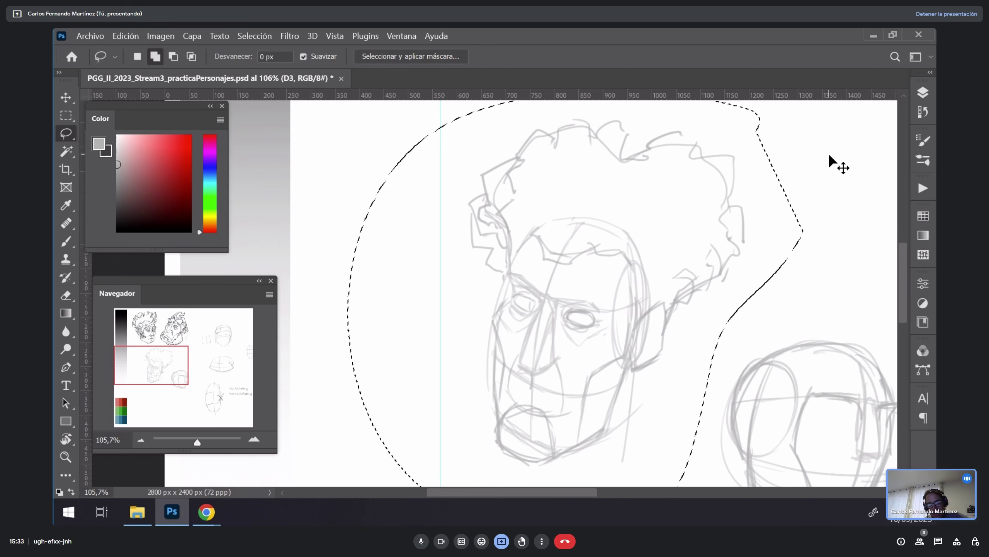
{"action": "key", "text": "ctrl+m"}
{"action": "left_click_drag", "start_coordinate": [438, 118], "coordinate": [806, 147]}
{"action": "left_click_drag", "start_coordinate": [832, 342], "coordinate": [826, 317]}
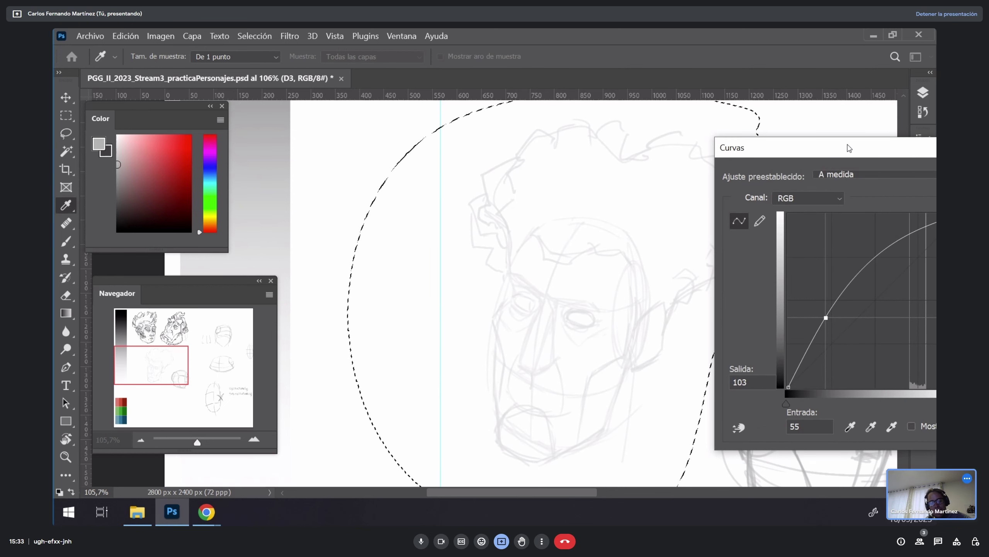
{"action": "left_click_drag", "start_coordinate": [845, 148], "coordinate": [482, 180]}
{"action": "left_click", "coordinate": [853, 210]}
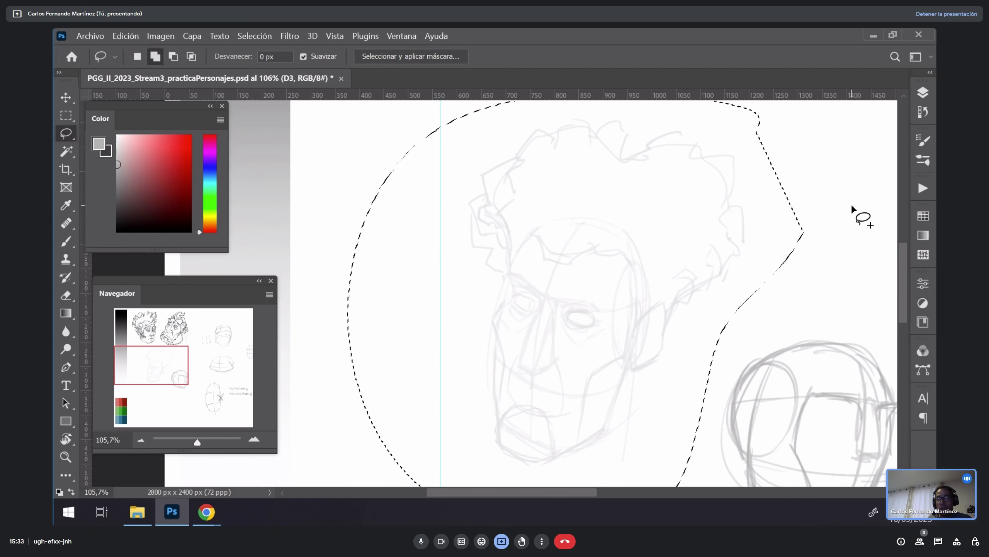
{"action": "key", "text": "ctrl+d"}
Step: Switch the brush to the dark background colour and lower layer D3's opacity to 57%
{"action": "key", "text": "v"}
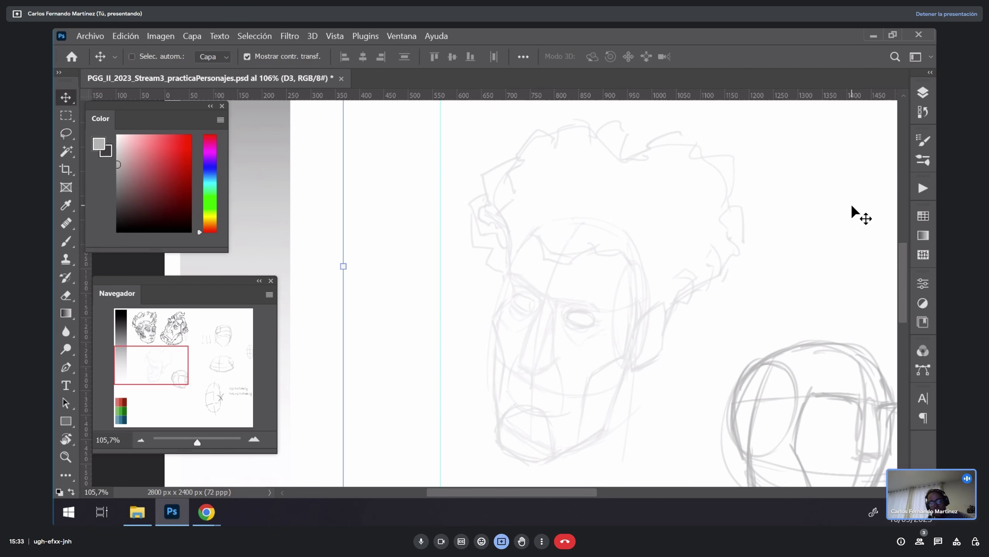
{"action": "key", "text": "b"}
{"action": "key", "text": "x"}
{"action": "left_click_drag", "start_coordinate": [126, 211], "coordinate": [101, 221]}
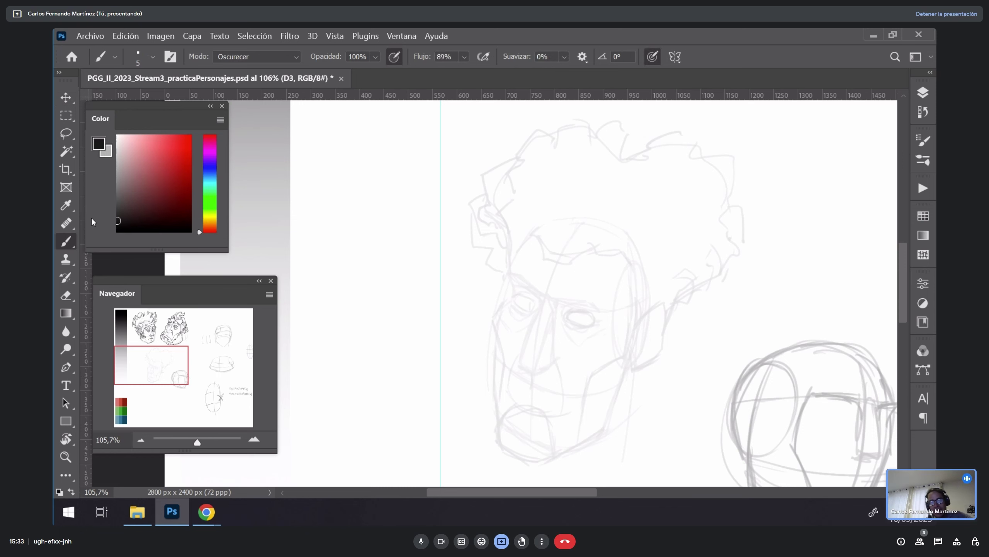
{"action": "key", "text": "Tab"}
{"action": "key", "text": "Tab"}
{"action": "left_click", "coordinate": [923, 94]}
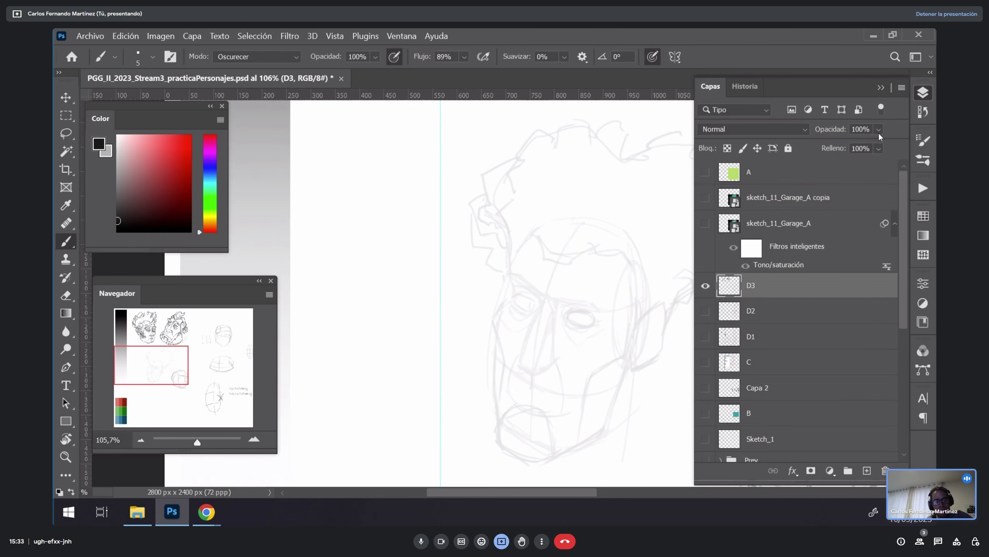
{"action": "left_click", "coordinate": [878, 131]}
{"action": "left_click_drag", "start_coordinate": [873, 143], "coordinate": [872, 145]}
{"action": "left_click", "coordinate": [833, 285]}
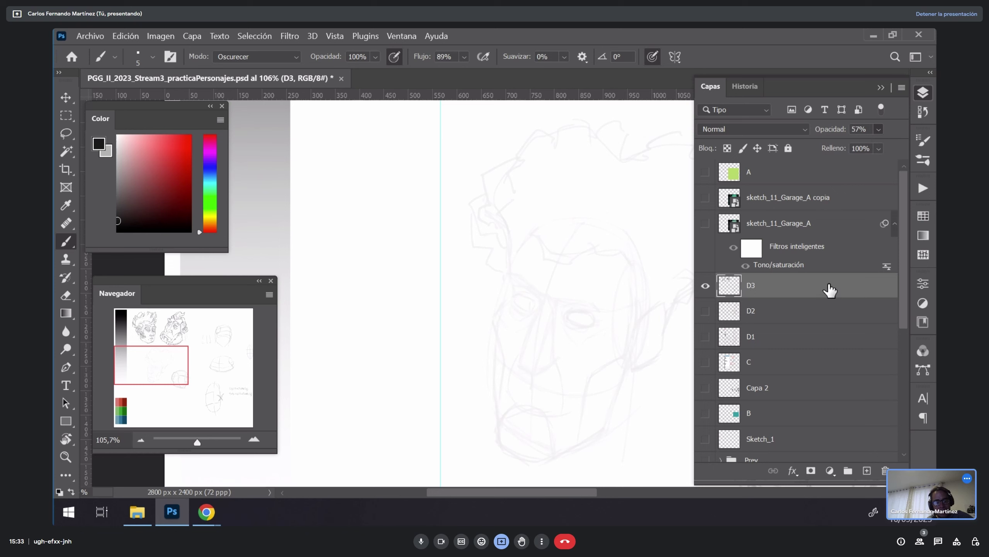
Step: Set the brush flow to 49%, trying the dark line with test strokes and undoing them
{"action": "left_click_drag", "start_coordinate": [611, 295], "coordinate": [541, 294]}
{"action": "mouse_move", "coordinate": [509, 377]}
{"action": "left_mouse_down"}
{"action": "mouse_move", "coordinate": [545, 296]}
{"action": "mouse_move", "coordinate": [609, 283]}
{"action": "left_mouse_up"}
{"action": "key", "text": "ctrl+z"}
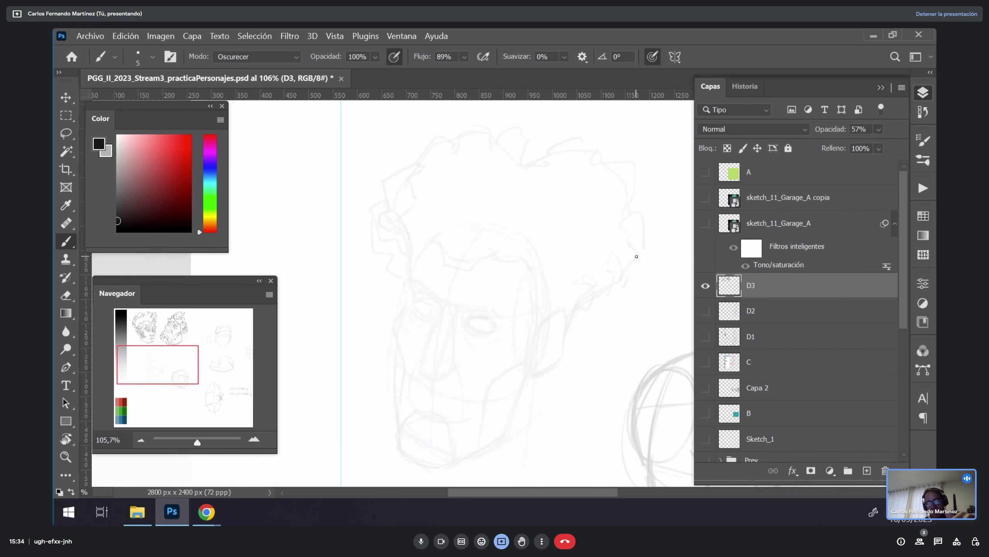
{"action": "left_click_drag", "start_coordinate": [562, 266], "coordinate": [561, 441]}
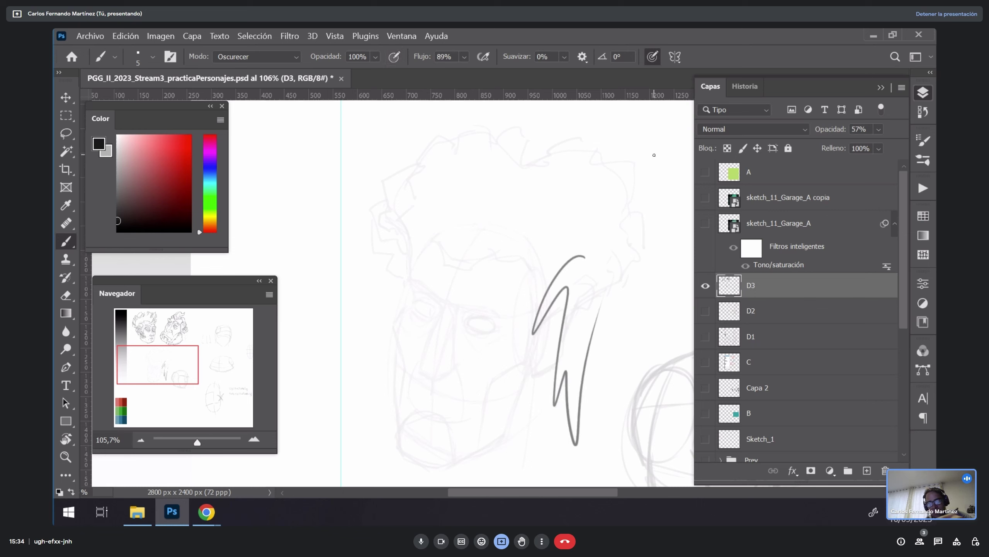
{"action": "key", "text": "ctrl+z"}
{"action": "left_click", "coordinate": [464, 57]}
{"action": "mouse_move", "coordinate": [538, 331]}
{"action": "left_mouse_down"}
{"action": "mouse_move", "coordinate": [579, 253]}
{"action": "mouse_move", "coordinate": [589, 405]}
{"action": "left_mouse_up"}
{"action": "key", "text": "ctrl+z"}
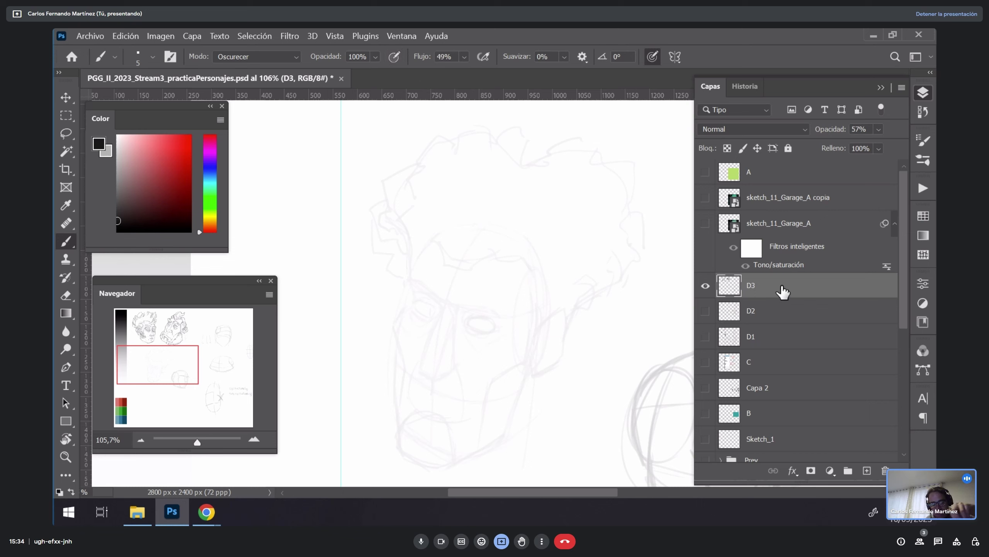
Step: Review the faded third head and the line work of the finished heads above it for reference
{"action": "left_click_drag", "start_coordinate": [556, 323], "coordinate": [614, 340]}
{"action": "key", "text": "r"}
{"action": "mouse_move", "coordinate": [592, 253]}
{"action": "left_mouse_down"}
{"action": "mouse_move", "coordinate": [638, 346]}
{"action": "mouse_move", "coordinate": [530, 281]}
{"action": "mouse_move", "coordinate": [612, 258]}
{"action": "left_mouse_up"}
{"action": "key", "text": "b"}
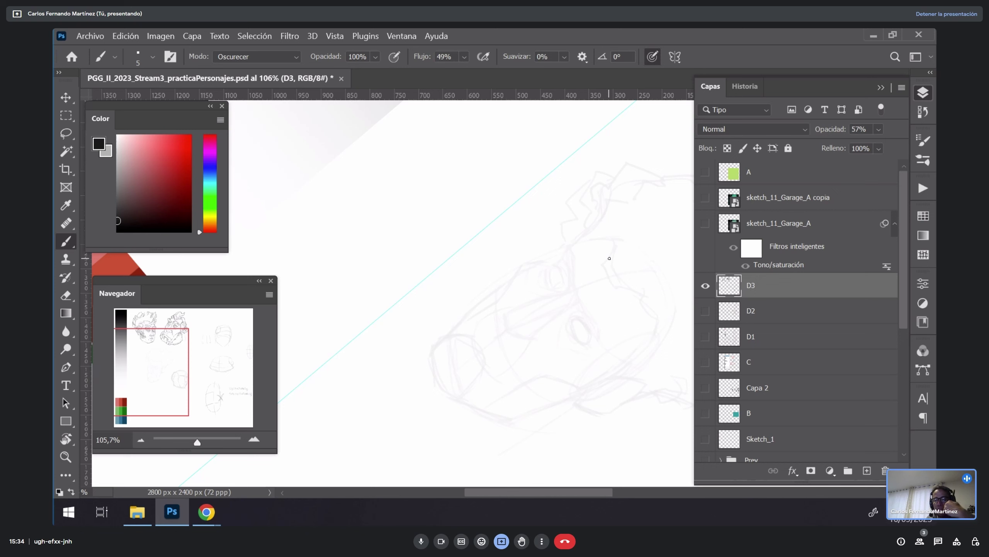
{"action": "key", "text": "Escape"}
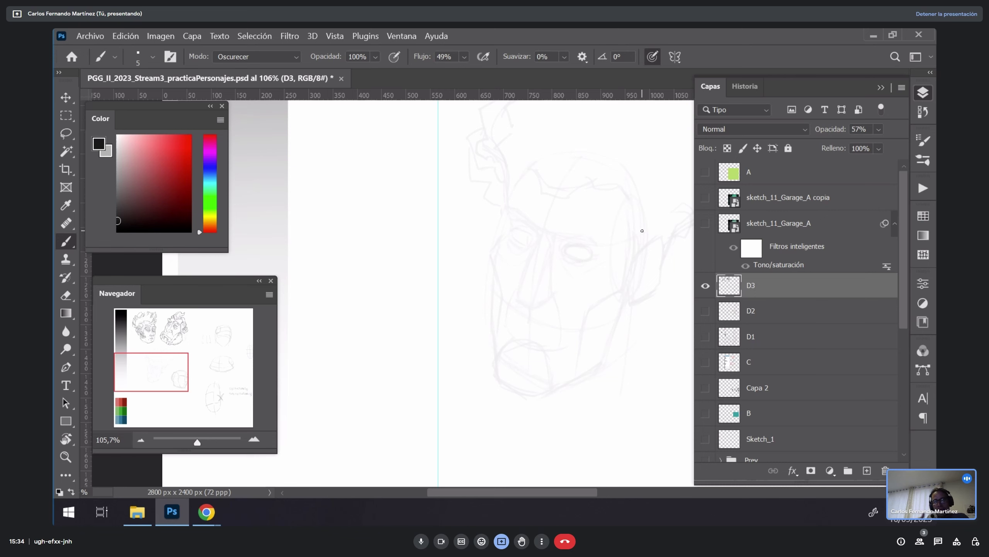
{"action": "key", "text": "space"}
{"action": "left_click_drag", "start_coordinate": [624, 289], "coordinate": [629, 334]}
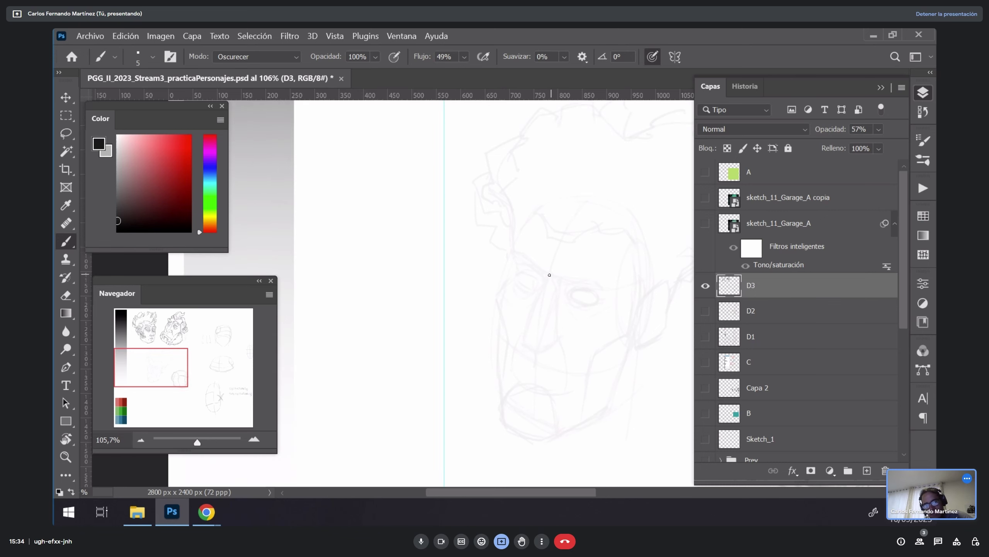
{"action": "key", "text": "space"}
{"action": "left_click_drag", "start_coordinate": [563, 205], "coordinate": [472, 398]}
{"action": "left_click_drag", "start_coordinate": [621, 172], "coordinate": [518, 217]}
{"action": "left_click_drag", "start_coordinate": [615, 304], "coordinate": [546, 246]}
{"action": "mouse_move", "coordinate": [495, 408]}
{"action": "left_mouse_down"}
{"action": "mouse_move", "coordinate": [559, 312]}
{"action": "mouse_move", "coordinate": [490, 458]}
{"action": "left_mouse_up"}
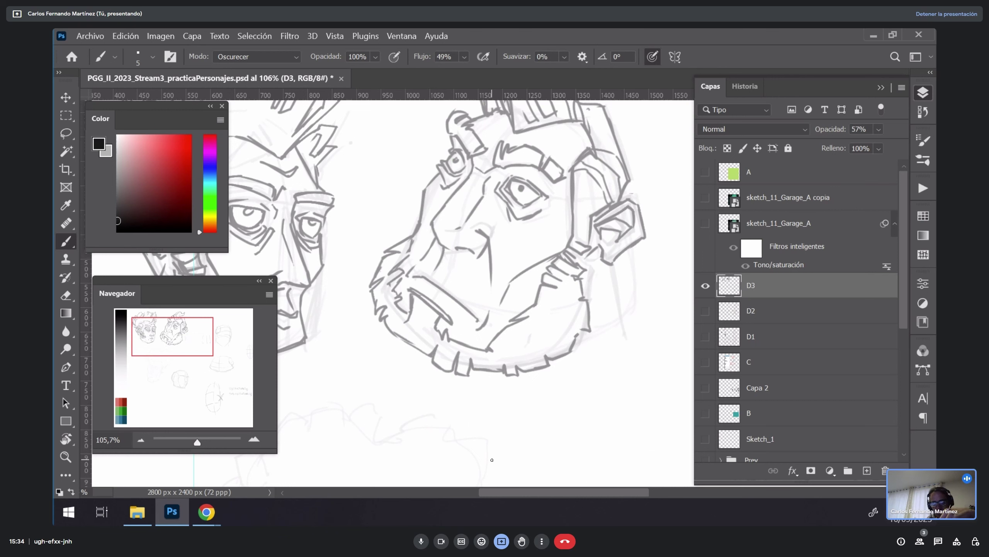
{"action": "left_click_drag", "start_coordinate": [466, 400], "coordinate": [620, 206]}
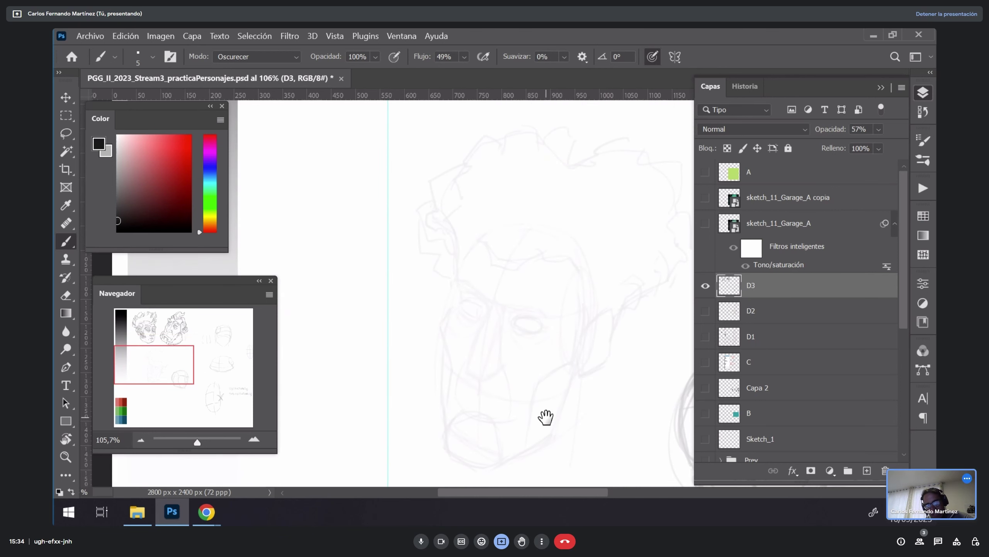
Step: Ink two blocky, frowning eyebrows and a diagonal forehead crease rising from the near brow
{"action": "mouse_move", "coordinate": [453, 278]}
{"action": "left_mouse_down"}
{"action": "mouse_move", "coordinate": [493, 301]}
{"action": "mouse_move", "coordinate": [454, 272]}
{"action": "mouse_move", "coordinate": [487, 290]}
{"action": "left_mouse_up"}
{"action": "key", "text": "ctrl+z"}
{"action": "key", "text": "ctrl+z"}
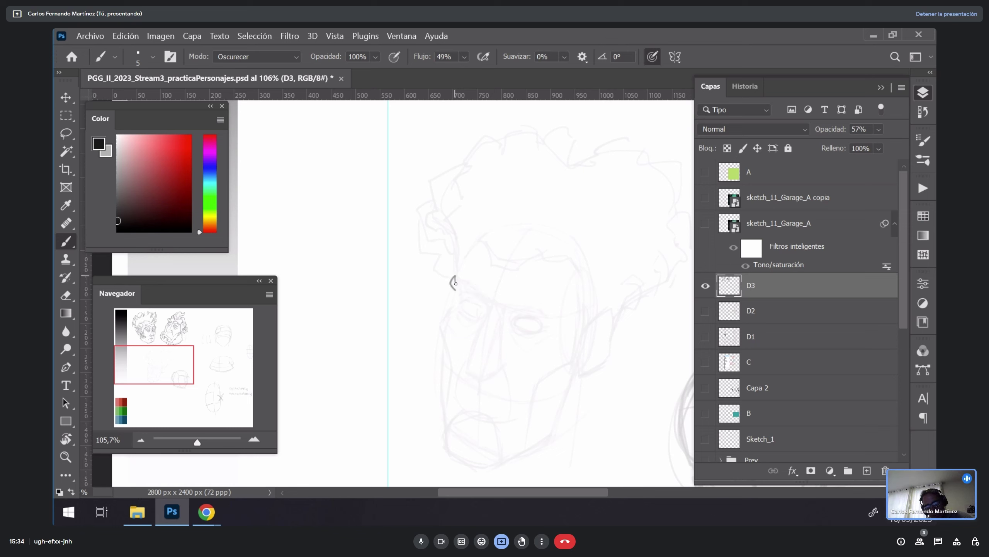
{"action": "mouse_move", "coordinate": [458, 277]}
{"action": "left_mouse_down"}
{"action": "mouse_move", "coordinate": [476, 295]}
{"action": "mouse_move", "coordinate": [481, 283]}
{"action": "mouse_move", "coordinate": [490, 288]}
{"action": "mouse_move", "coordinate": [478, 296]}
{"action": "mouse_move", "coordinate": [509, 305]}
{"action": "left_mouse_up"}
{"action": "mouse_move", "coordinate": [509, 294]}
{"action": "left_mouse_down"}
{"action": "mouse_move", "coordinate": [538, 308]}
{"action": "mouse_move", "coordinate": [522, 293]}
{"action": "mouse_move", "coordinate": [534, 309]}
{"action": "mouse_move", "coordinate": [549, 317]}
{"action": "mouse_move", "coordinate": [546, 303]}
{"action": "mouse_move", "coordinate": [554, 312]}
{"action": "mouse_move", "coordinate": [525, 303]}
{"action": "mouse_move", "coordinate": [550, 268]}
{"action": "left_mouse_up"}
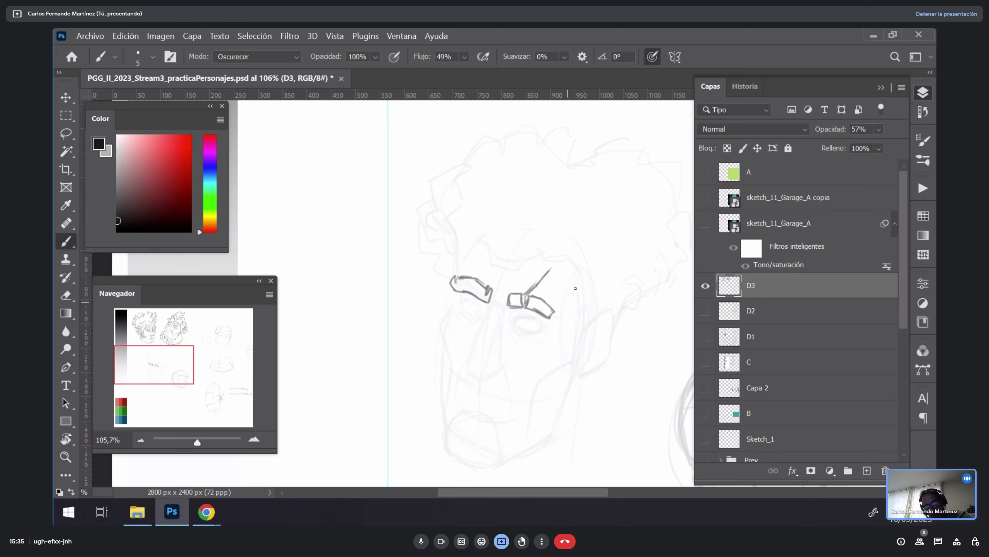
Step: Ink the near ear with its inner folds, the temple line, and jagged sideburns on both sides of the face
{"action": "mouse_move", "coordinate": [586, 335]}
{"action": "left_mouse_down"}
{"action": "mouse_move", "coordinate": [613, 311]}
{"action": "mouse_move", "coordinate": [615, 343]}
{"action": "mouse_move", "coordinate": [580, 377]}
{"action": "mouse_move", "coordinate": [590, 336]}
{"action": "mouse_move", "coordinate": [606, 320]}
{"action": "mouse_move", "coordinate": [604, 340]}
{"action": "mouse_move", "coordinate": [595, 351]}
{"action": "mouse_move", "coordinate": [610, 289]}
{"action": "left_mouse_up"}
{"action": "key", "text": "space"}
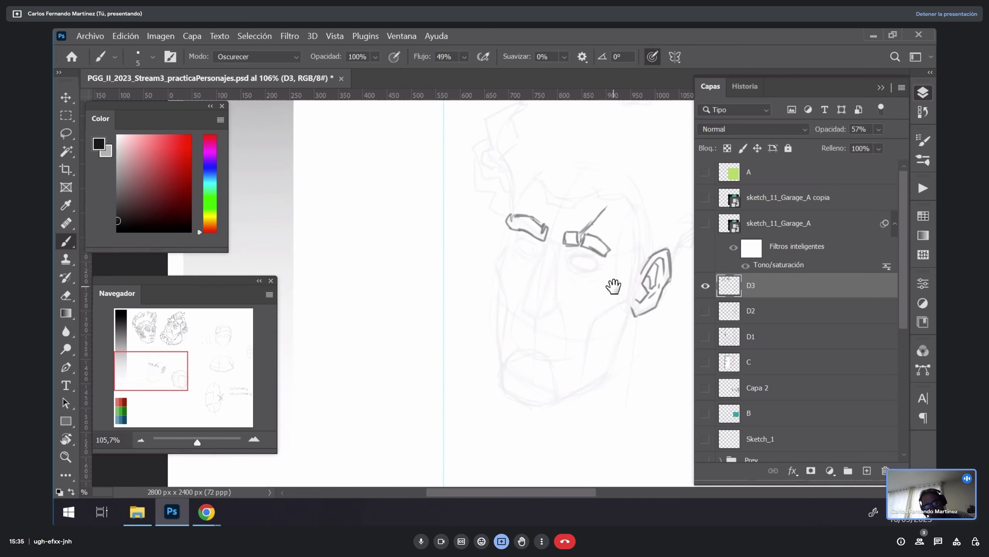
{"action": "mouse_move", "coordinate": [628, 205]}
{"action": "left_mouse_down"}
{"action": "mouse_move", "coordinate": [620, 278]}
{"action": "mouse_move", "coordinate": [620, 263]}
{"action": "mouse_move", "coordinate": [625, 275]}
{"action": "mouse_move", "coordinate": [638, 267]}
{"action": "mouse_move", "coordinate": [634, 281]}
{"action": "mouse_move", "coordinate": [622, 270]}
{"action": "mouse_move", "coordinate": [615, 281]}
{"action": "mouse_move", "coordinate": [625, 295]}
{"action": "mouse_move", "coordinate": [638, 283]}
{"action": "mouse_move", "coordinate": [626, 298]}
{"action": "mouse_move", "coordinate": [613, 289]}
{"action": "mouse_move", "coordinate": [620, 302]}
{"action": "mouse_move", "coordinate": [607, 294]}
{"action": "mouse_move", "coordinate": [614, 320]}
{"action": "mouse_move", "coordinate": [625, 307]}
{"action": "mouse_move", "coordinate": [615, 328]}
{"action": "left_mouse_up"}
{"action": "left_click_drag", "start_coordinate": [599, 284], "coordinate": [609, 321]}
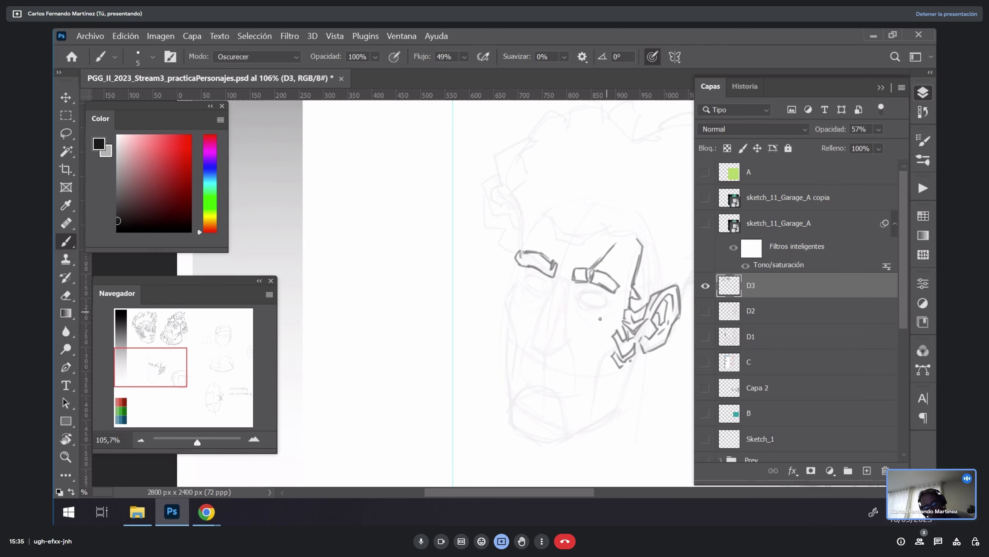
{"action": "mouse_move", "coordinate": [503, 338]}
{"action": "left_mouse_down"}
{"action": "mouse_move", "coordinate": [513, 343]}
{"action": "mouse_move", "coordinate": [508, 320]}
{"action": "left_mouse_up"}
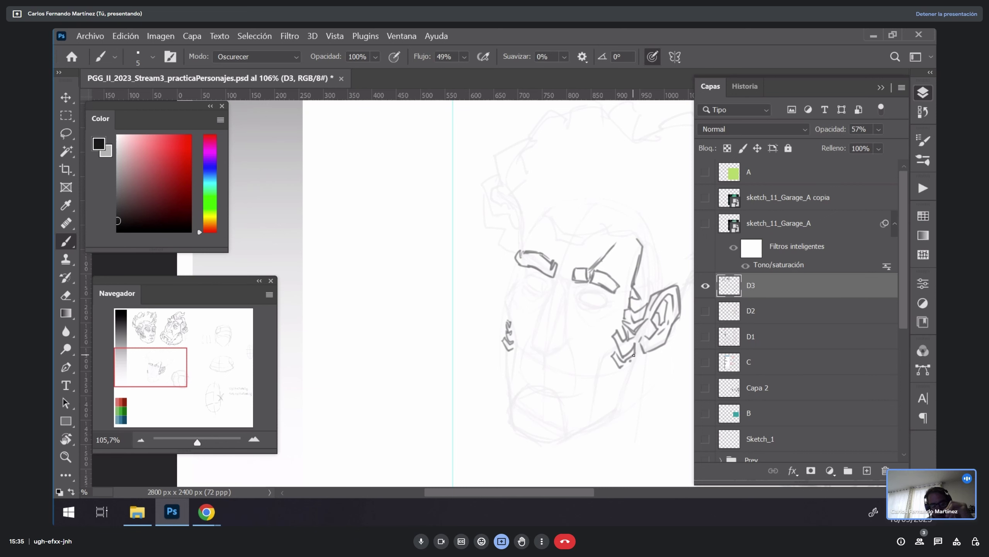
Step: Ink the long nose from the far eyebrow down around its tip to the near nostril wing
{"action": "key", "text": "r"}
{"action": "left_click_drag", "start_coordinate": [594, 325], "coordinate": [557, 253]}
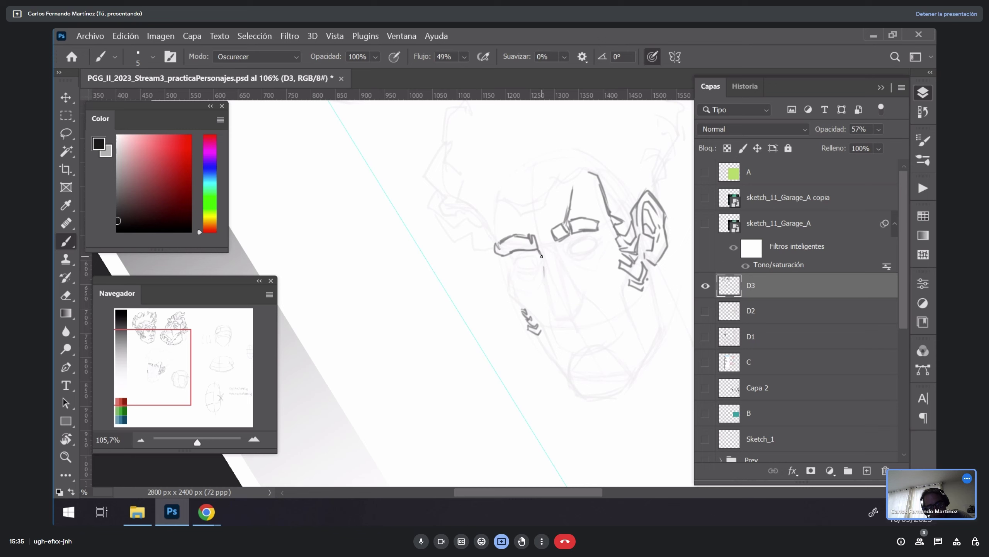
{"action": "mouse_move", "coordinate": [542, 256]}
{"action": "left_mouse_down"}
{"action": "mouse_move", "coordinate": [559, 319]}
{"action": "mouse_move", "coordinate": [579, 318]}
{"action": "mouse_move", "coordinate": [564, 318]}
{"action": "mouse_move", "coordinate": [585, 283]}
{"action": "left_mouse_up"}
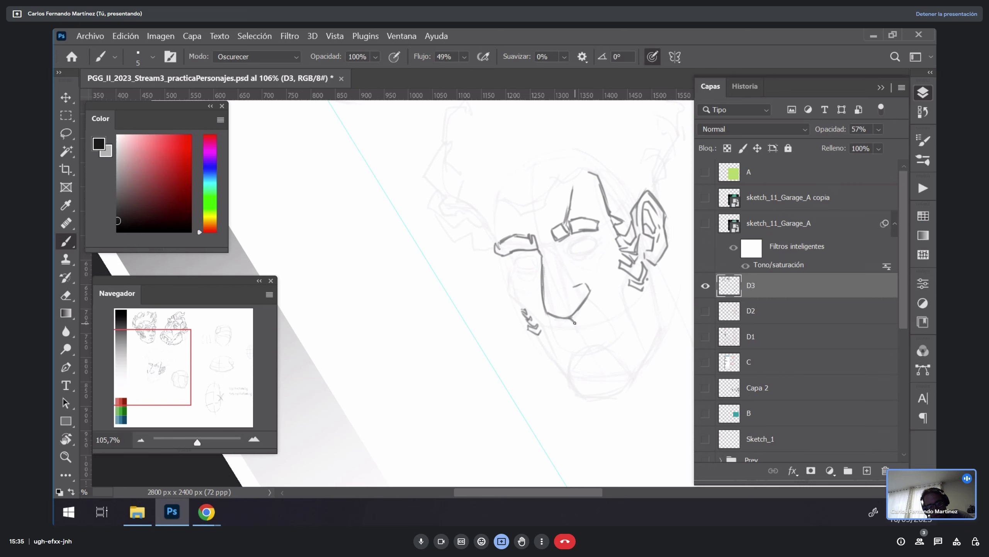
Step: Ink the philtrum mark under the nose and a thick, downturned mouth line
{"action": "key", "text": "r"}
{"action": "mouse_move", "coordinate": [581, 325]}
{"action": "left_mouse_down"}
{"action": "mouse_move", "coordinate": [634, 182]}
{"action": "mouse_move", "coordinate": [566, 225]}
{"action": "mouse_move", "coordinate": [563, 215]}
{"action": "mouse_move", "coordinate": [557, 238]}
{"action": "mouse_move", "coordinate": [570, 199]}
{"action": "left_mouse_up"}
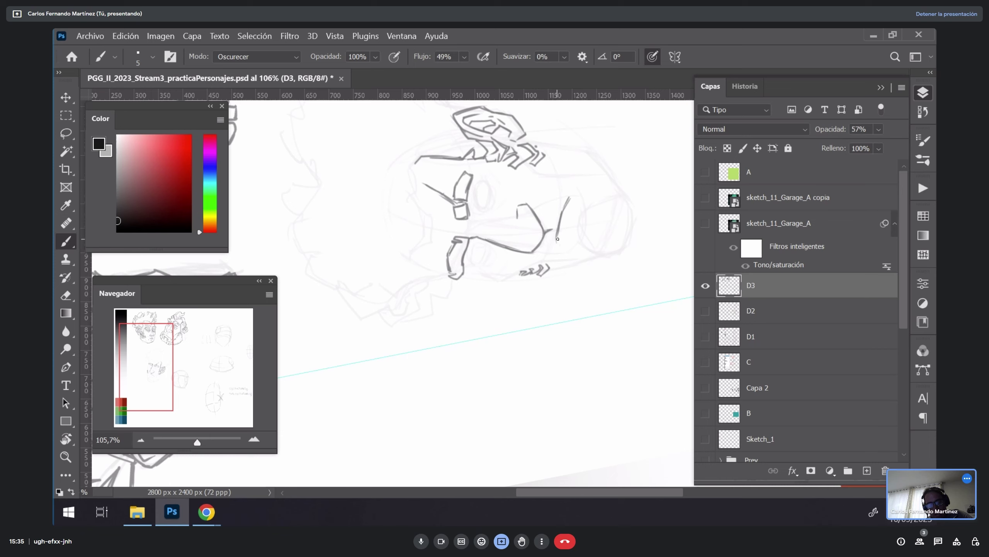
{"action": "left_click_drag", "start_coordinate": [561, 248], "coordinate": [571, 193]}
{"action": "key", "text": "Escape"}
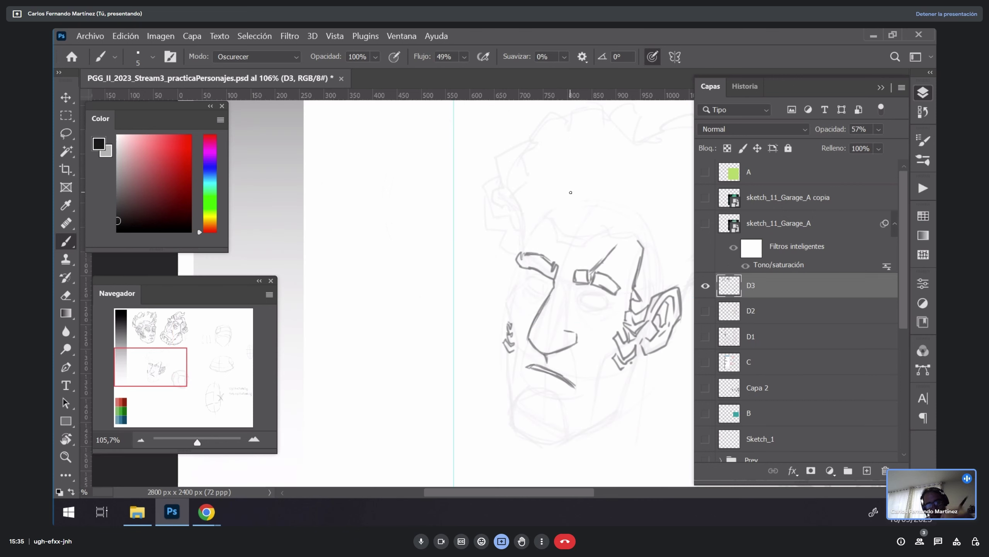
{"action": "left_click_drag", "start_coordinate": [578, 389], "coordinate": [567, 380]}
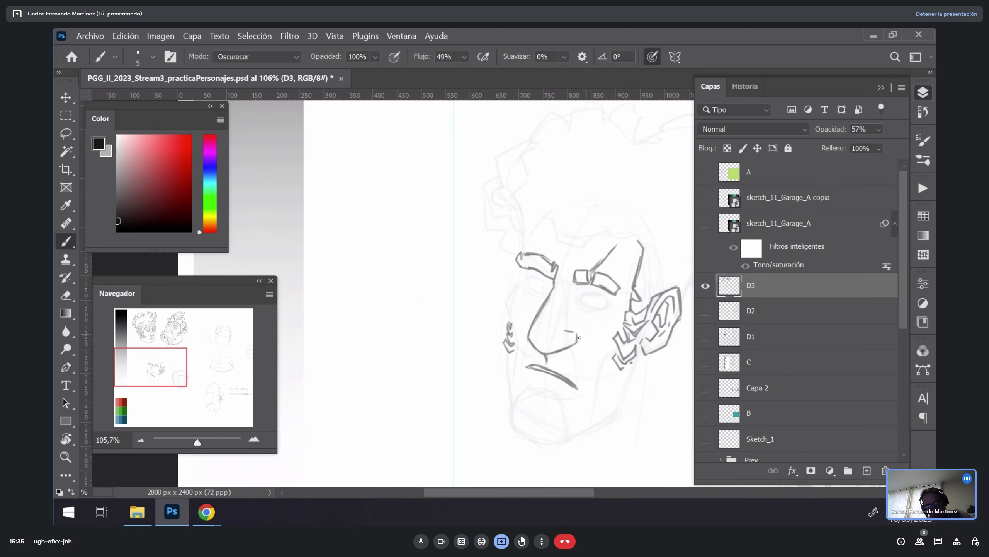
Step: Reduce the eraser to 15 px and trim the near end of the mouth line into a thinner point
{"action": "key", "text": "z"}
{"action": "left_click", "coordinate": [576, 380]}
{"action": "key", "text": "x"}
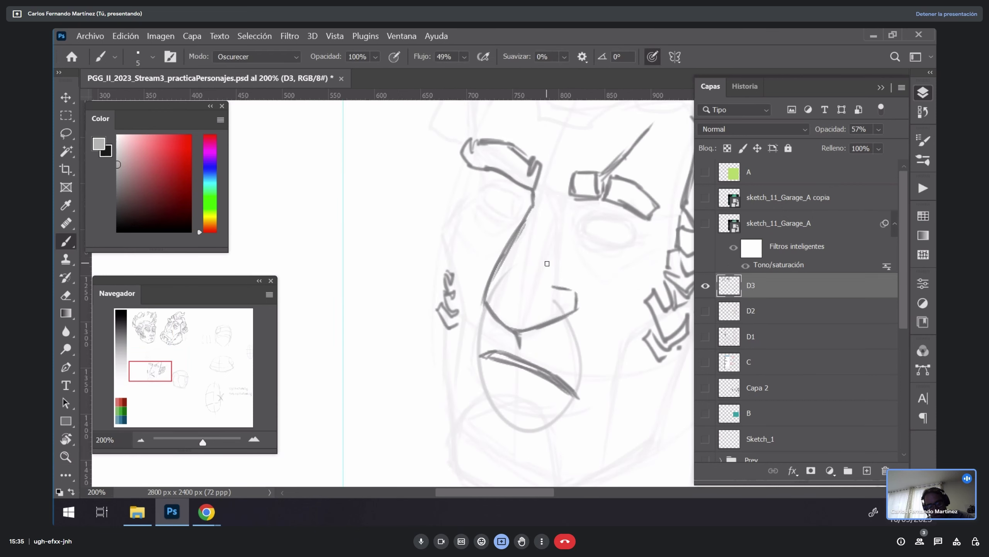
{"action": "mouse_move", "coordinate": [563, 363]}
{"action": "left_mouse_down"}
{"action": "mouse_move", "coordinate": [614, 274]}
{"action": "mouse_move", "coordinate": [611, 260]}
{"action": "left_mouse_up"}
{"action": "key", "text": "r"}
{"action": "left_click_drag", "start_coordinate": [632, 308], "coordinate": [462, 133]}
{"action": "key", "text": "e"}
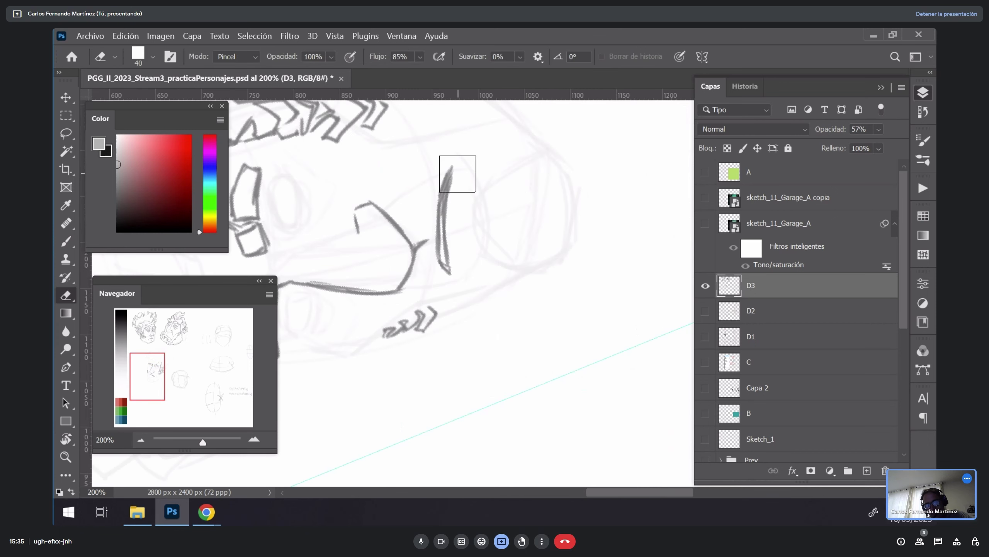
{"action": "key", "text": "["}
{"action": "key", "text": "["}
{"action": "key", "text": "["}
{"action": "key", "text": "["}
{"action": "key", "text": "["}
{"action": "left_click_drag", "start_coordinate": [454, 172], "coordinate": [450, 207]}
{"action": "key", "text": "Escape"}
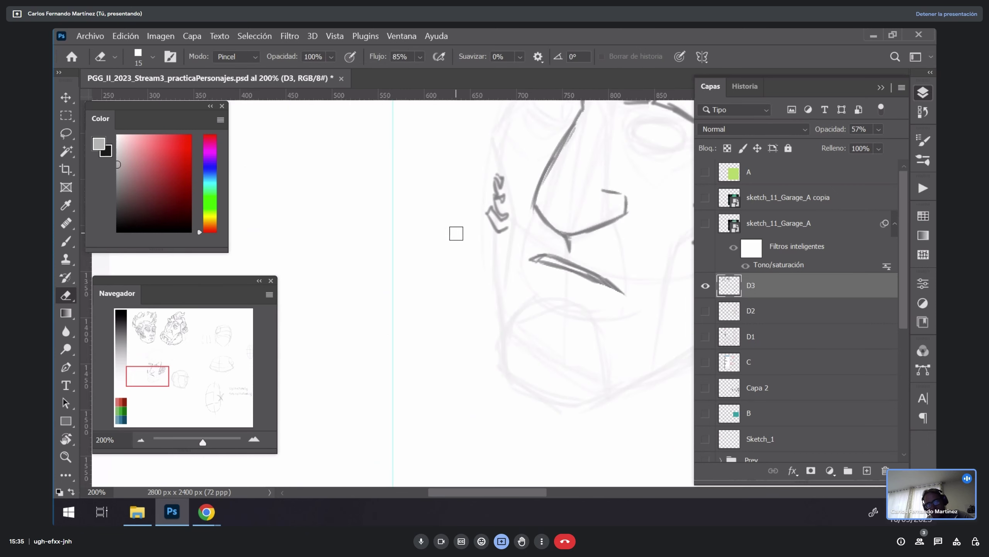
Step: Ink a short lower-lip line and the folds running from each side of the nose down beside the mouth
{"action": "key", "text": "b"}
{"action": "mouse_move", "coordinate": [547, 289]}
{"action": "left_mouse_down"}
{"action": "mouse_move", "coordinate": [576, 295]}
{"action": "mouse_move", "coordinate": [572, 330]}
{"action": "mouse_move", "coordinate": [550, 347]}
{"action": "left_mouse_up"}
{"action": "key", "text": "x"}
{"action": "left_click_drag", "start_coordinate": [563, 239], "coordinate": [570, 305]}
{"action": "left_click_drag", "start_coordinate": [565, 261], "coordinate": [570, 308]}
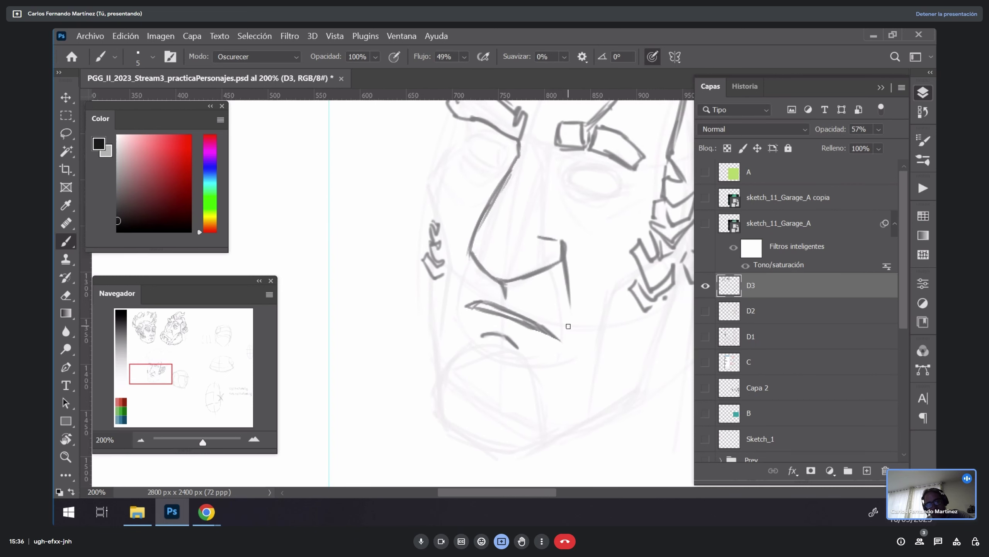
{"action": "left_click_drag", "start_coordinate": [472, 257], "coordinate": [454, 306]}
Step: Ink the near cheek plane line from the sideburn inward and down toward the jaw
{"action": "left_click", "coordinate": [607, 328], "text": "alt"}
{"action": "left_click", "coordinate": [608, 328], "text": "alt"}
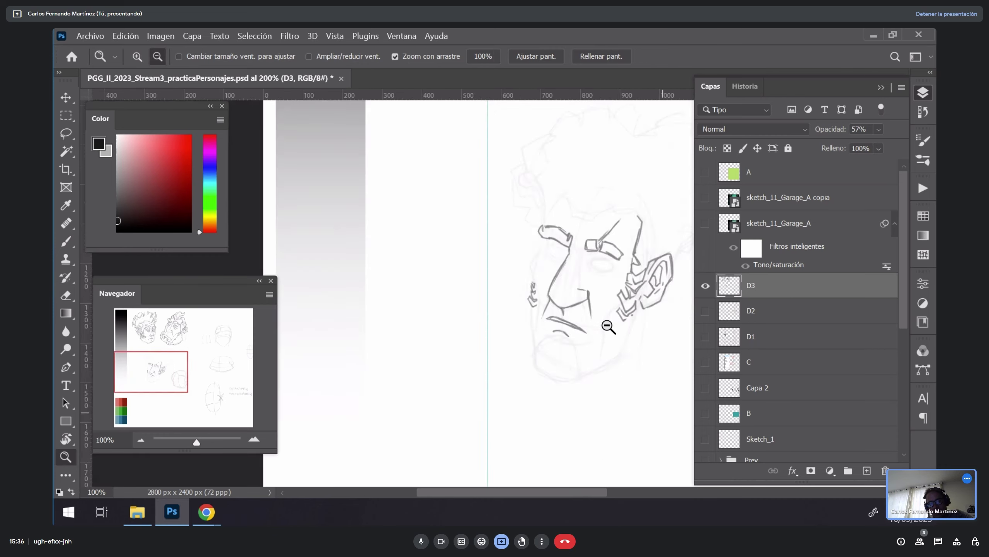
{"action": "mouse_move", "coordinate": [607, 305]}
{"action": "left_mouse_down"}
{"action": "mouse_move", "coordinate": [552, 345]}
{"action": "mouse_move", "coordinate": [590, 329]}
{"action": "mouse_move", "coordinate": [563, 332]}
{"action": "mouse_move", "coordinate": [618, 297]}
{"action": "left_mouse_up"}
{"action": "key", "text": "b"}
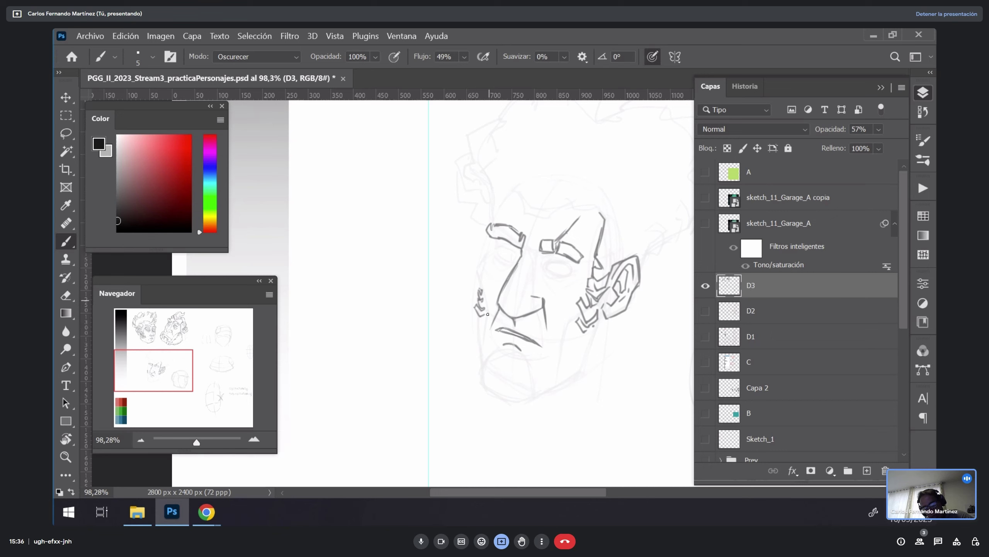
{"action": "left_click_drag", "start_coordinate": [586, 289], "coordinate": [552, 368]}
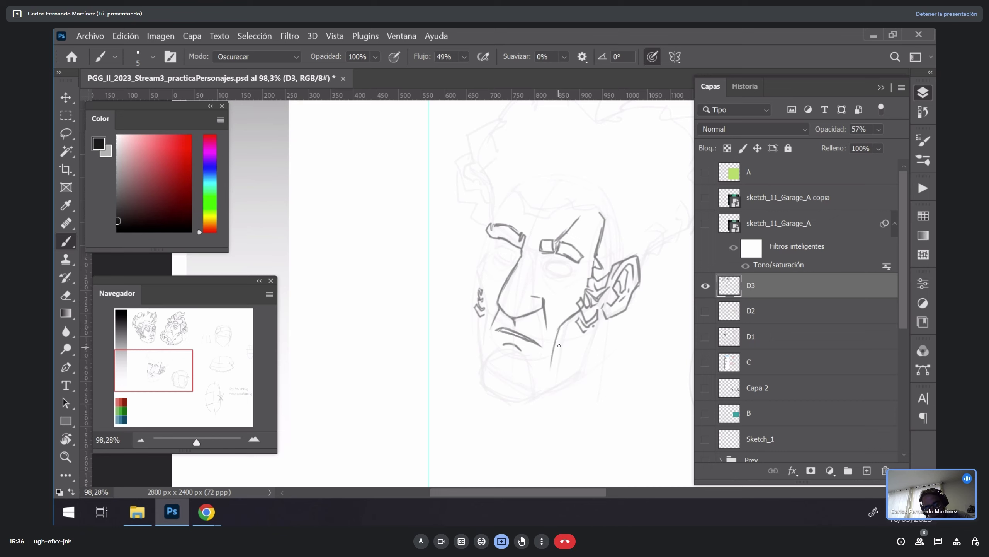
{"action": "left_click_drag", "start_coordinate": [607, 317], "coordinate": [579, 357]}
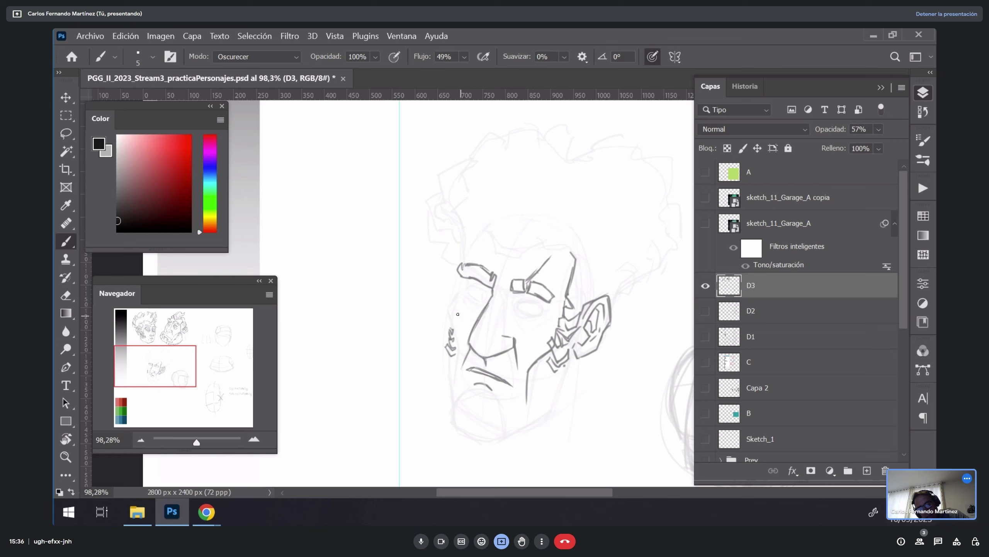
Step: Ink the far cheek contour past the sideburn, then the chin and near jawline up toward the ear
{"action": "mouse_move", "coordinate": [458, 296]}
{"action": "left_mouse_down"}
{"action": "mouse_move", "coordinate": [448, 321]}
{"action": "mouse_move", "coordinate": [458, 346]}
{"action": "mouse_move", "coordinate": [452, 389]}
{"action": "left_mouse_up"}
{"action": "mouse_move", "coordinate": [447, 356]}
{"action": "left_mouse_down"}
{"action": "mouse_move", "coordinate": [454, 418]}
{"action": "mouse_move", "coordinate": [485, 440]}
{"action": "left_mouse_up"}
{"action": "key", "text": "r"}
{"action": "left_click_drag", "start_coordinate": [568, 407], "coordinate": [598, 324]}
{"action": "key", "text": "b"}
{"action": "mouse_move", "coordinate": [575, 416]}
{"action": "left_mouse_down"}
{"action": "mouse_move", "coordinate": [589, 409]}
{"action": "mouse_move", "coordinate": [611, 357]}
{"action": "mouse_move", "coordinate": [602, 327]}
{"action": "mouse_move", "coordinate": [606, 344]}
{"action": "left_mouse_up"}
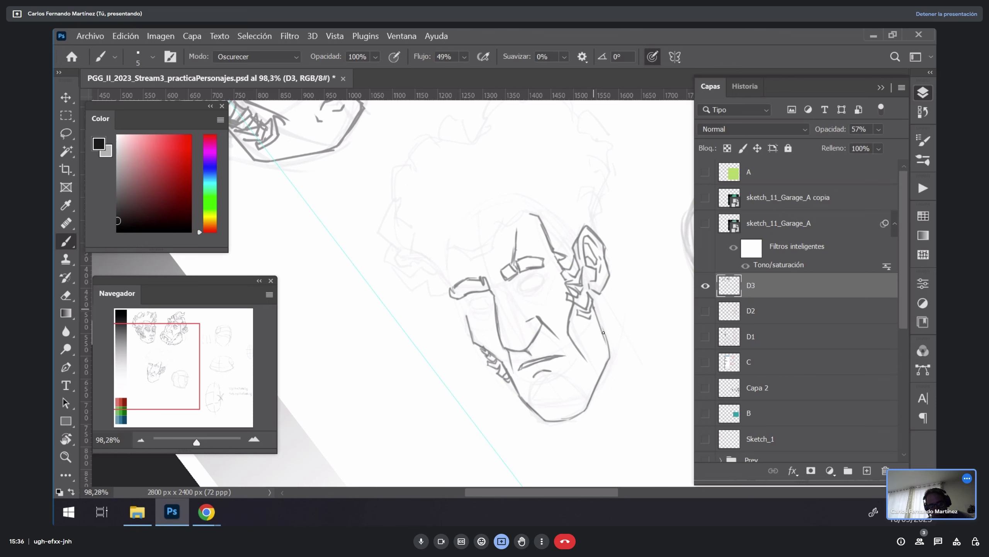
{"action": "key", "text": "Escape"}
Step: Ink both eyes under the brows, with heavy upper lids, lower lid lines and partly covered irises
{"action": "left_click_drag", "start_coordinate": [507, 288], "coordinate": [493, 334]}
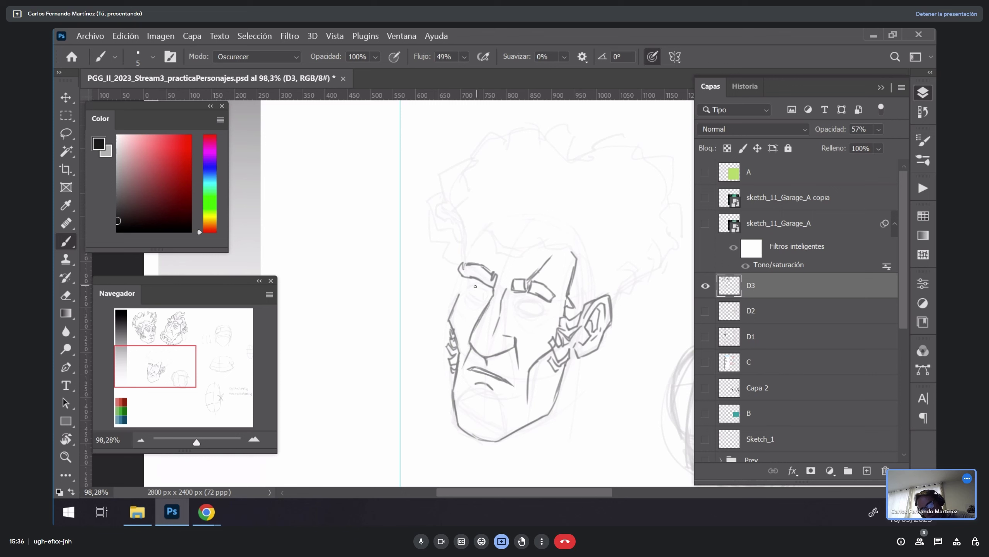
{"action": "left_click_drag", "start_coordinate": [471, 286], "coordinate": [592, 369]}
{"action": "key", "text": "r"}
{"action": "key", "text": "b"}
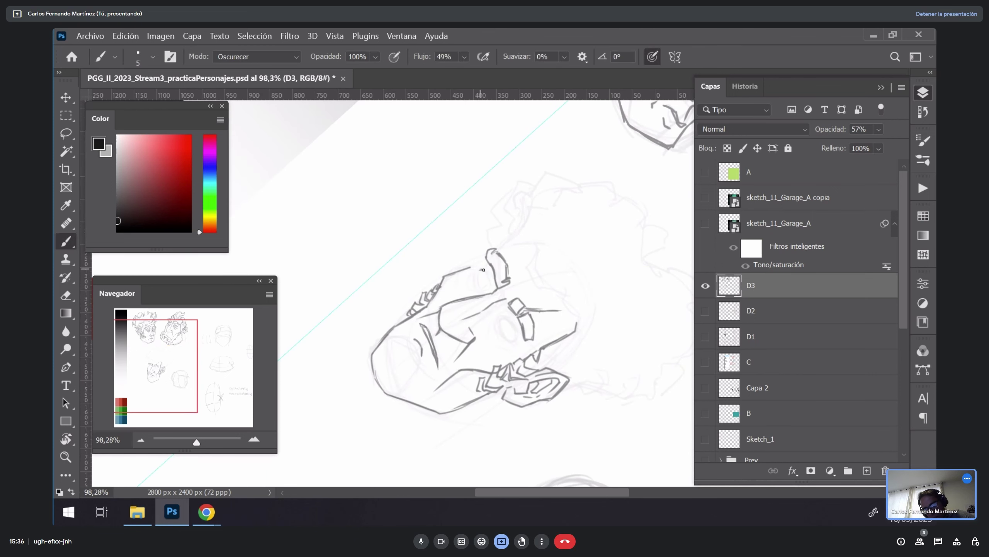
{"action": "mouse_move", "coordinate": [485, 271]}
{"action": "left_mouse_down"}
{"action": "mouse_move", "coordinate": [513, 330]}
{"action": "mouse_move", "coordinate": [499, 338]}
{"action": "mouse_move", "coordinate": [513, 342]}
{"action": "mouse_move", "coordinate": [506, 313]}
{"action": "left_mouse_up"}
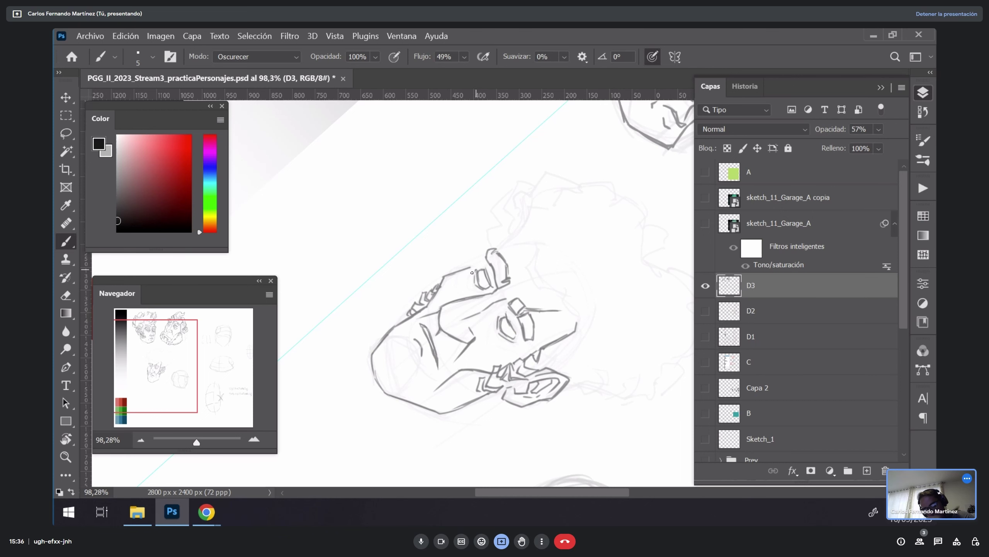
{"action": "key", "text": "Escape"}
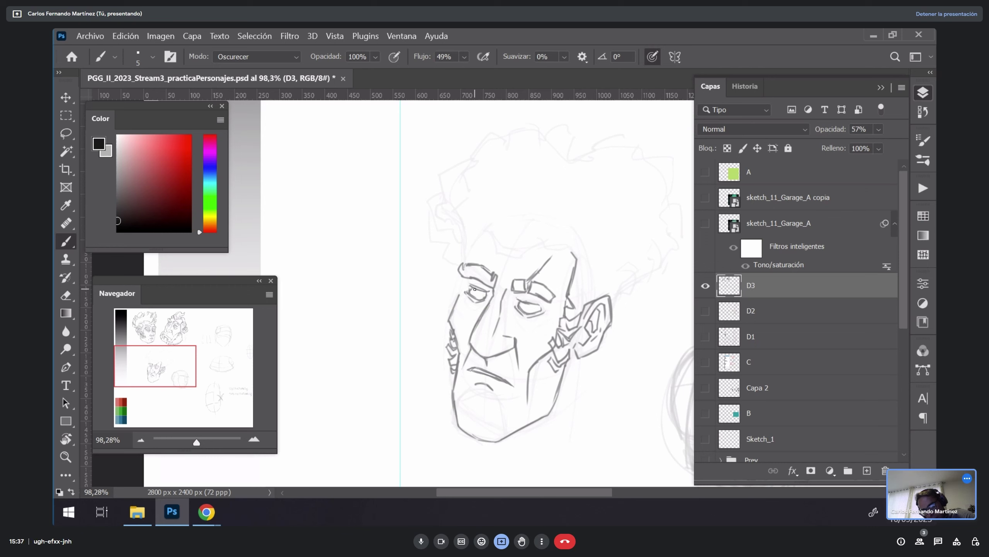
{"action": "left_click_drag", "start_coordinate": [474, 289], "coordinate": [530, 309]}
{"action": "left_click_drag", "start_coordinate": [458, 299], "coordinate": [464, 279]}
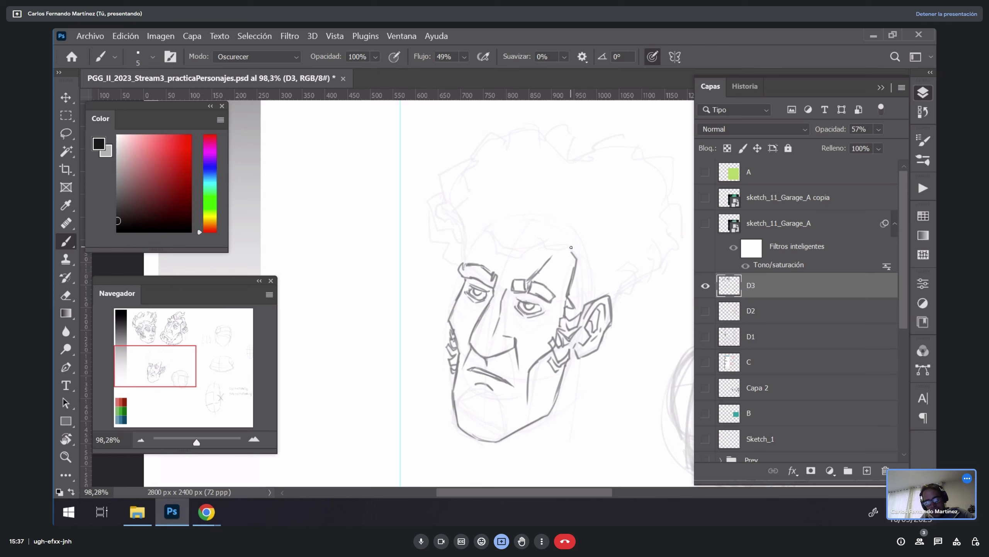
Step: Ink the jagged hairline across the forehead and the angular curls along the far side of the head with a 6 px brush
{"action": "mouse_move", "coordinate": [461, 265]}
{"action": "left_mouse_down"}
{"action": "mouse_move", "coordinate": [492, 221]}
{"action": "mouse_move", "coordinate": [502, 254]}
{"action": "mouse_move", "coordinate": [495, 224]}
{"action": "mouse_move", "coordinate": [503, 246]}
{"action": "mouse_move", "coordinate": [576, 253]}
{"action": "left_mouse_up"}
{"action": "left_click_drag", "start_coordinate": [444, 256], "coordinate": [431, 210]}
{"action": "mouse_move", "coordinate": [626, 279]}
{"action": "left_mouse_down"}
{"action": "mouse_move", "coordinate": [576, 300]}
{"action": "mouse_move", "coordinate": [575, 312]}
{"action": "mouse_move", "coordinate": [574, 301]}
{"action": "left_mouse_up"}
{"action": "mouse_move", "coordinate": [393, 272]}
{"action": "left_mouse_down"}
{"action": "mouse_move", "coordinate": [390, 248]}
{"action": "mouse_move", "coordinate": [398, 224]}
{"action": "mouse_move", "coordinate": [409, 230]}
{"action": "mouse_move", "coordinate": [426, 204]}
{"action": "mouse_move", "coordinate": [381, 233]}
{"action": "mouse_move", "coordinate": [385, 217]}
{"action": "mouse_move", "coordinate": [449, 157]}
{"action": "left_mouse_up"}
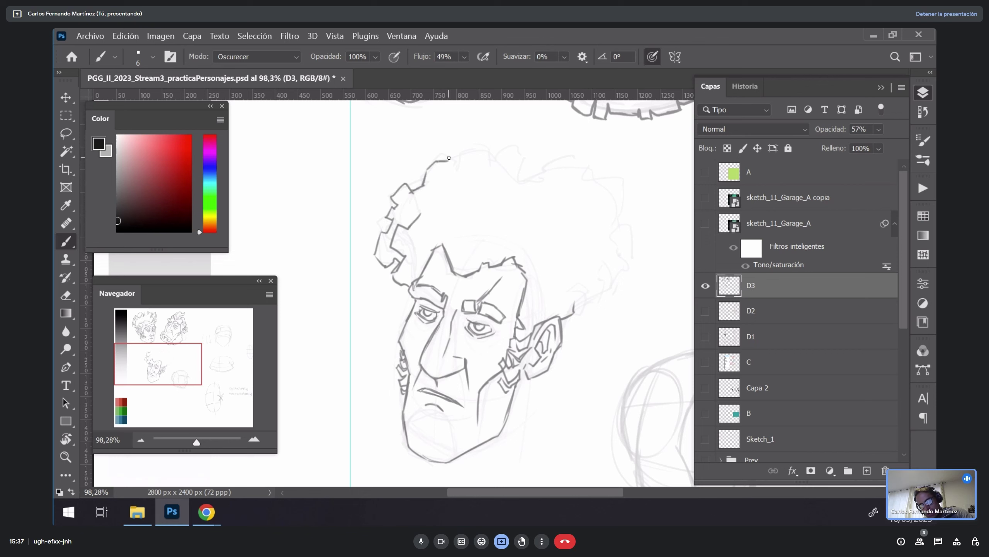
Step: Ink the curly hair outline over the crown and down behind the ear, adding angular inner curls above the forehead
{"action": "mouse_move", "coordinate": [578, 306]}
{"action": "left_mouse_down"}
{"action": "mouse_move", "coordinate": [580, 299]}
{"action": "mouse_move", "coordinate": [579, 321]}
{"action": "mouse_move", "coordinate": [581, 300]}
{"action": "mouse_move", "coordinate": [596, 297]}
{"action": "left_mouse_up"}
{"action": "mouse_move", "coordinate": [419, 215]}
{"action": "left_mouse_down"}
{"action": "mouse_move", "coordinate": [435, 214]}
{"action": "mouse_move", "coordinate": [444, 189]}
{"action": "left_mouse_up"}
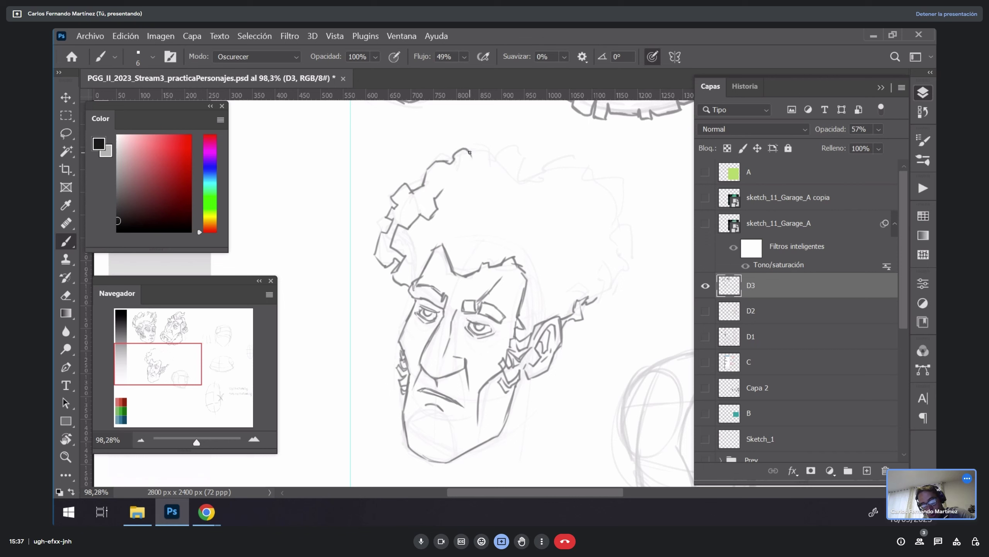
{"action": "mouse_move", "coordinate": [472, 156]}
{"action": "left_mouse_down"}
{"action": "mouse_move", "coordinate": [500, 144]}
{"action": "mouse_move", "coordinate": [527, 169]}
{"action": "mouse_move", "coordinate": [523, 179]}
{"action": "mouse_move", "coordinate": [553, 159]}
{"action": "mouse_move", "coordinate": [594, 178]}
{"action": "mouse_move", "coordinate": [589, 190]}
{"action": "mouse_move", "coordinate": [606, 197]}
{"action": "mouse_move", "coordinate": [616, 218]}
{"action": "mouse_move", "coordinate": [598, 244]}
{"action": "mouse_move", "coordinate": [604, 268]}
{"action": "mouse_move", "coordinate": [594, 304]}
{"action": "left_mouse_up"}
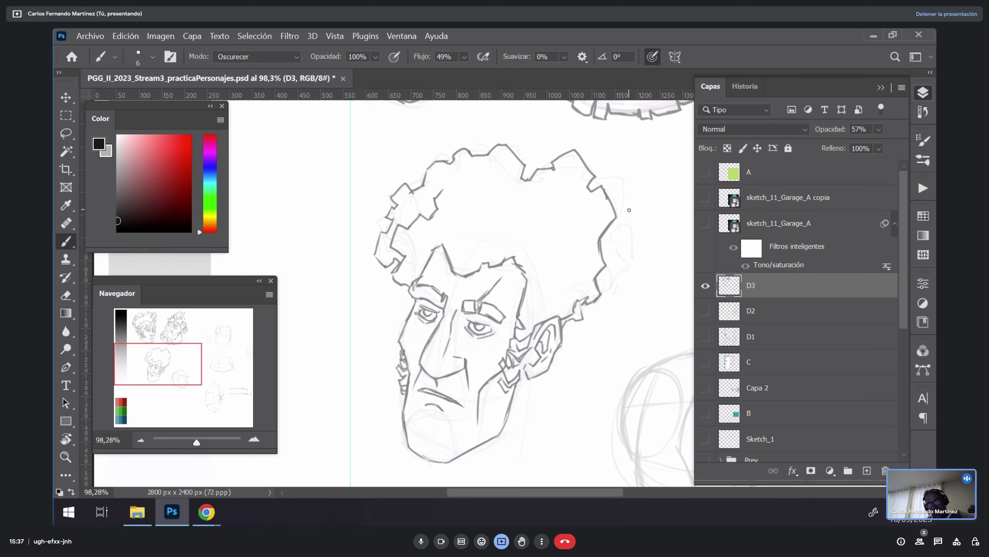
{"action": "left_click_drag", "start_coordinate": [512, 258], "coordinate": [528, 283]}
{"action": "mouse_move", "coordinate": [522, 276]}
{"action": "left_mouse_down"}
{"action": "mouse_move", "coordinate": [497, 233]}
{"action": "mouse_move", "coordinate": [518, 215]}
{"action": "mouse_move", "coordinate": [534, 242]}
{"action": "mouse_move", "coordinate": [552, 215]}
{"action": "mouse_move", "coordinate": [561, 225]}
{"action": "mouse_move", "coordinate": [558, 266]}
{"action": "left_mouse_up"}
Step: Ink a short neck line under the chin and a longer one running down from behind the near ear
{"action": "key", "text": "space"}
{"action": "left_click_drag", "start_coordinate": [594, 351], "coordinate": [594, 316]}
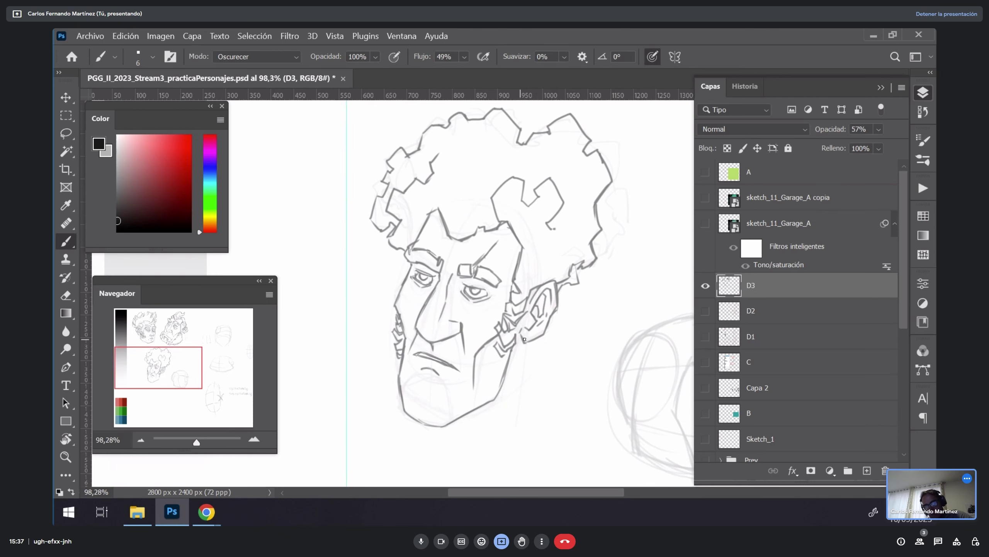
{"action": "left_click_drag", "start_coordinate": [524, 339], "coordinate": [519, 383]}
{"action": "left_click_drag", "start_coordinate": [427, 421], "coordinate": [431, 449]}
{"action": "left_click_drag", "start_coordinate": [519, 349], "coordinate": [526, 414]}
{"action": "left_click_drag", "start_coordinate": [522, 375], "coordinate": [526, 415]}
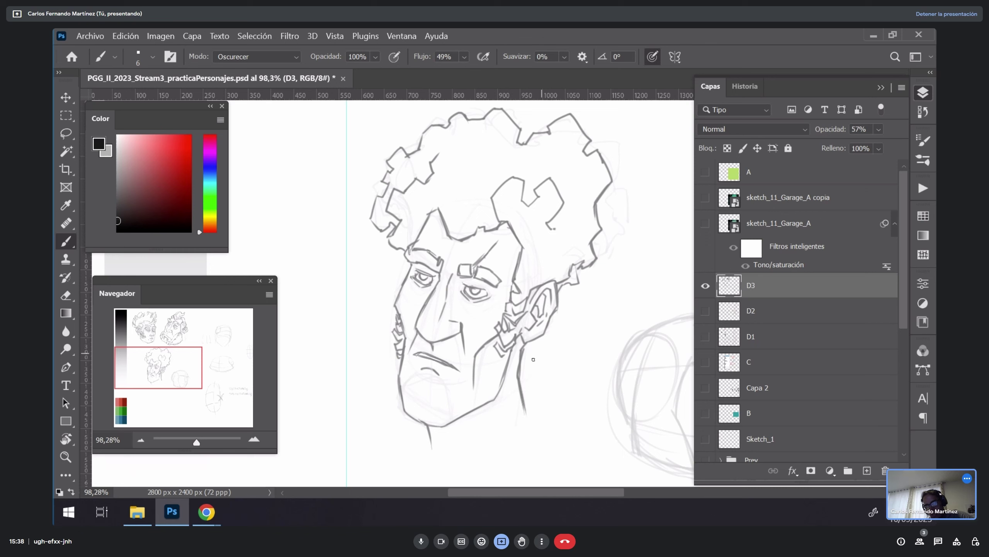
Step: Erase the upper part of the near neck line and redraw it from the ear down as a firmer stroke
{"action": "key", "text": "e"}
{"action": "mouse_move", "coordinate": [523, 348]}
{"action": "left_mouse_down"}
{"action": "mouse_move", "coordinate": [523, 433]}
{"action": "mouse_move", "coordinate": [524, 413]}
{"action": "left_mouse_up"}
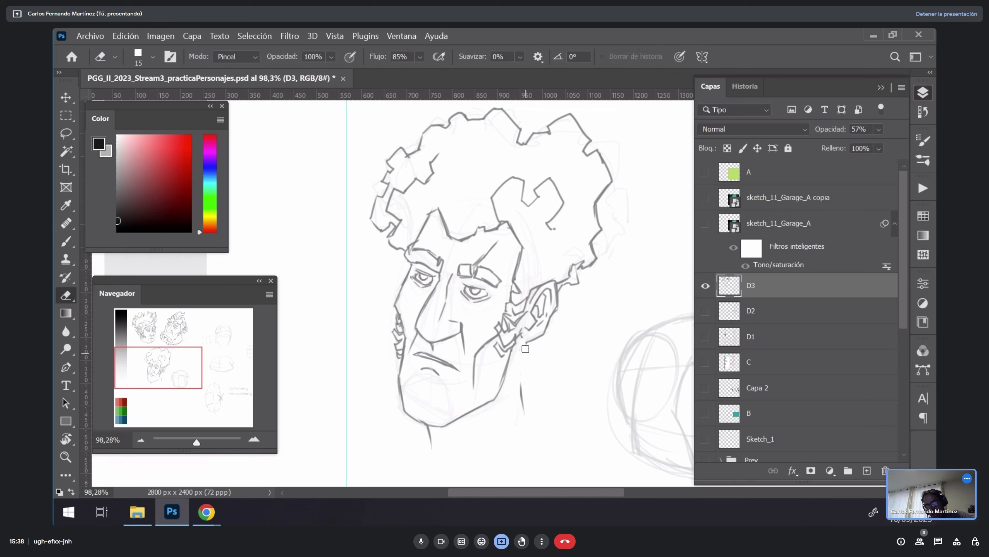
{"action": "key", "text": "b"}
{"action": "left_click_drag", "start_coordinate": [521, 341], "coordinate": [525, 417]}
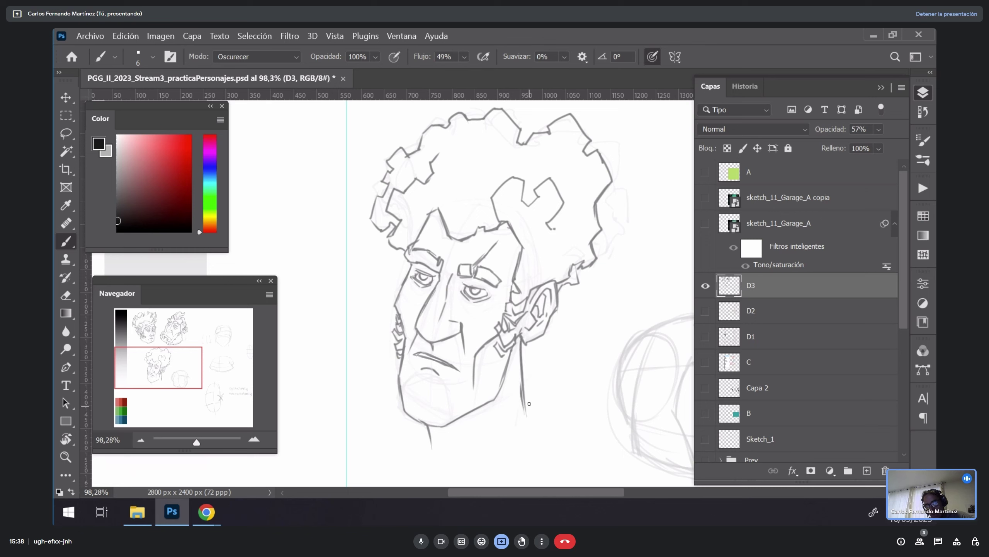
{"action": "left_click_drag", "start_coordinate": [521, 373], "coordinate": [526, 420]}
{"action": "key", "text": "e"}
{"action": "key", "text": "b"}
Step: Ink the sloping shoulder lines and the V-shaped base closing the neck, and erase the stray stroke beside its far corner
{"action": "key", "text": "r"}
{"action": "left_click_drag", "start_coordinate": [590, 376], "coordinate": [586, 283]}
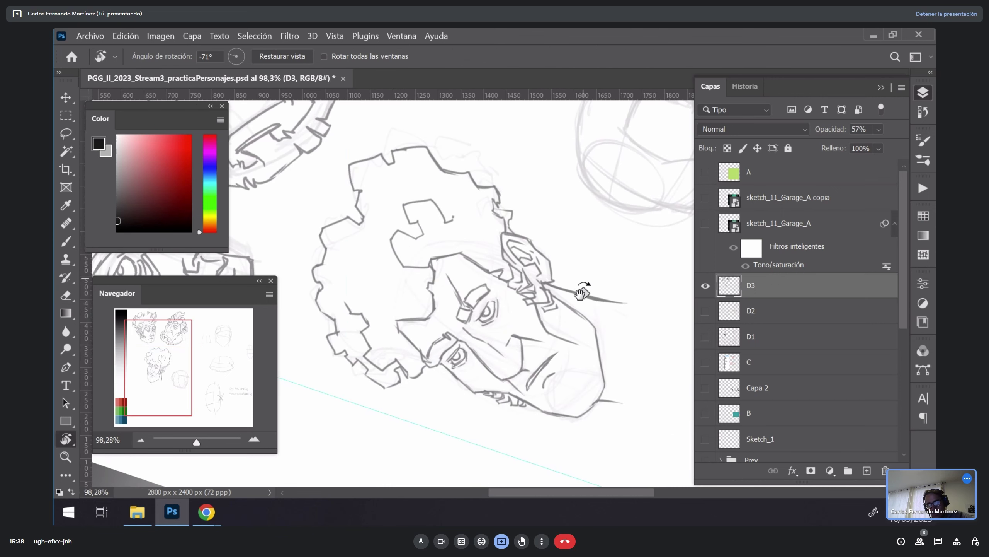
{"action": "key", "text": "Escape"}
{"action": "mouse_move", "coordinate": [600, 332]}
{"action": "left_mouse_down"}
{"action": "mouse_move", "coordinate": [610, 363]}
{"action": "mouse_move", "coordinate": [610, 296]}
{"action": "mouse_move", "coordinate": [645, 260]}
{"action": "mouse_move", "coordinate": [583, 281]}
{"action": "left_mouse_up"}
{"action": "key", "text": "space"}
{"action": "key", "text": "r"}
{"action": "left_click_drag", "start_coordinate": [512, 337], "coordinate": [510, 365]}
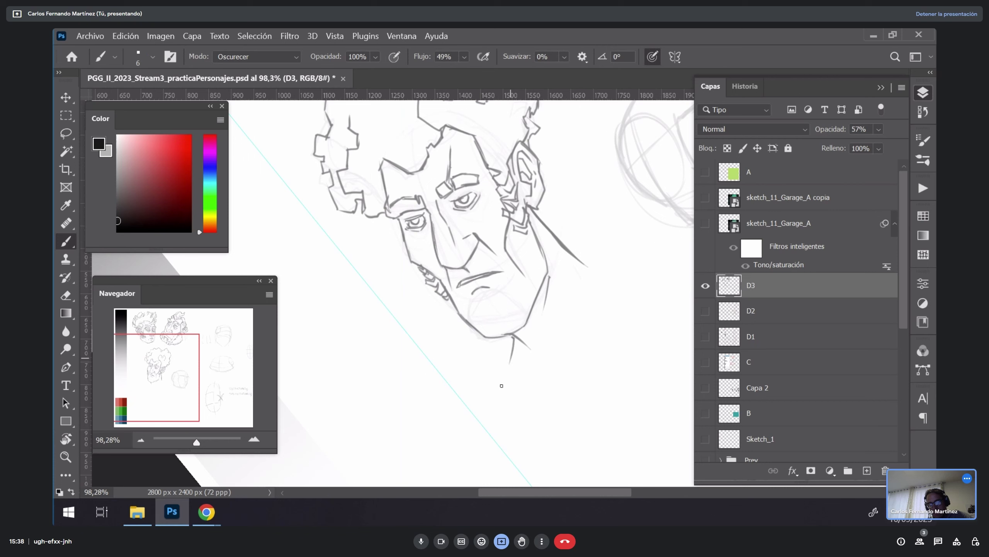
{"action": "mouse_move", "coordinate": [581, 264]}
{"action": "left_mouse_down"}
{"action": "mouse_move", "coordinate": [608, 265]}
{"action": "mouse_move", "coordinate": [612, 274]}
{"action": "mouse_move", "coordinate": [579, 352]}
{"action": "left_mouse_up"}
{"action": "mouse_move", "coordinate": [512, 339]}
{"action": "left_mouse_down"}
{"action": "mouse_move", "coordinate": [547, 364]}
{"action": "mouse_move", "coordinate": [536, 363]}
{"action": "mouse_move", "coordinate": [594, 343]}
{"action": "left_mouse_up"}
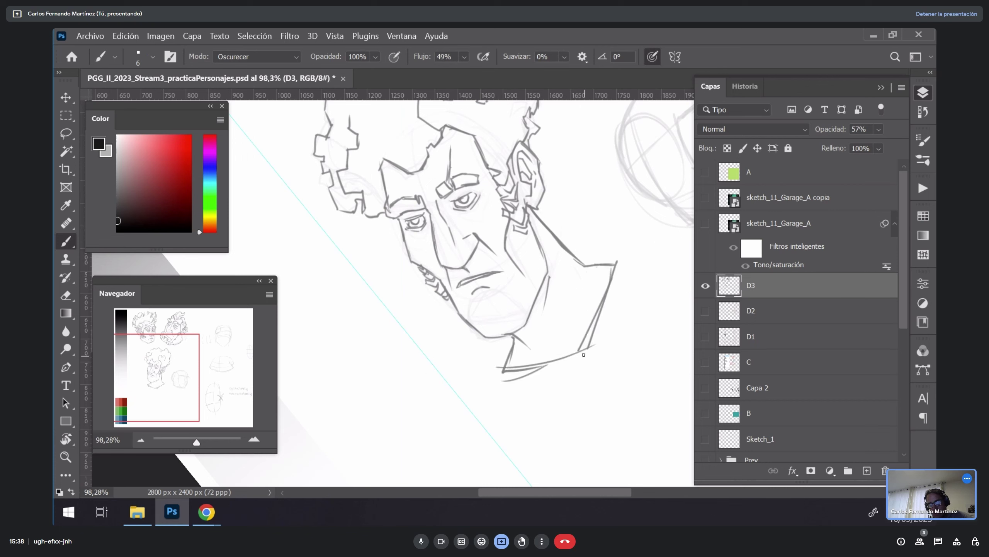
{"action": "key", "text": "e"}
{"action": "left_click_drag", "start_coordinate": [548, 376], "coordinate": [492, 389]}
{"action": "key", "text": "Escape"}
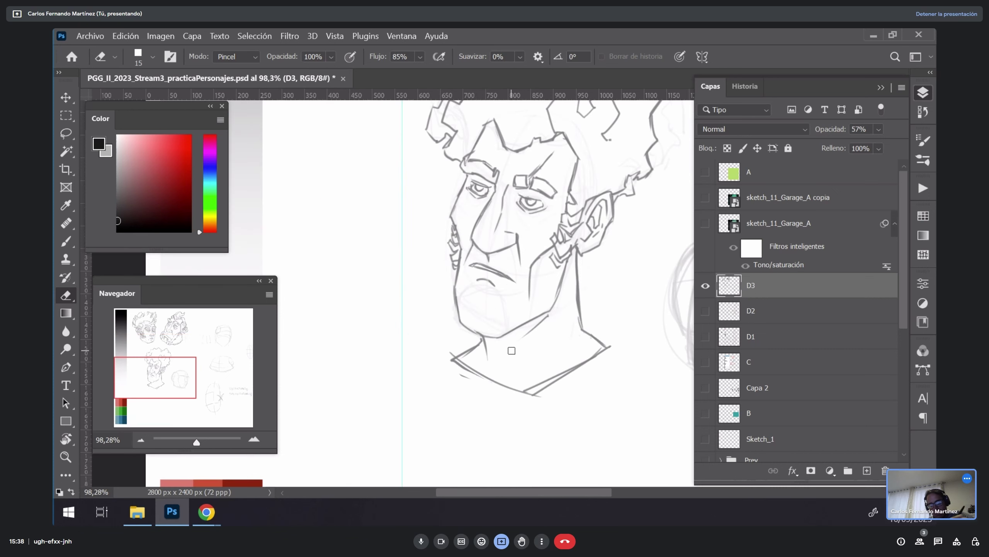
Step: Set the opacity of layer D3 to 100%
{"action": "key", "text": "z"}
{"action": "left_click", "coordinate": [603, 310], "text": "alt"}
{"action": "left_click", "coordinate": [593, 318], "text": "alt"}
{"action": "key", "text": "v"}
{"action": "key", "text": "0"}
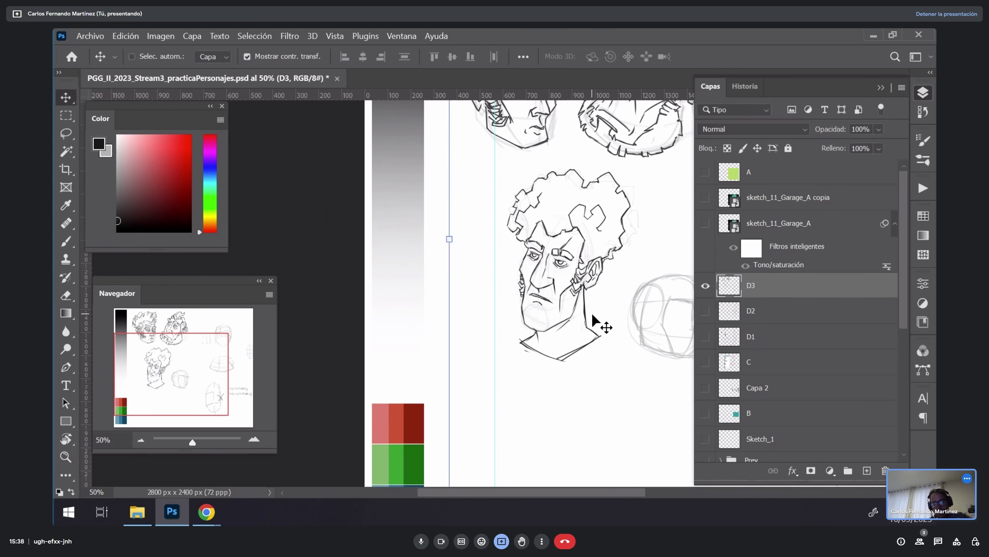
Step: Erase the near eye's iris and ink a scar line through the eye and down the cheek
{"action": "key", "text": "z"}
{"action": "left_click", "coordinate": [551, 242]}
{"action": "left_click", "coordinate": [551, 243]}
{"action": "left_click", "coordinate": [551, 243]}
{"action": "key", "text": "b"}
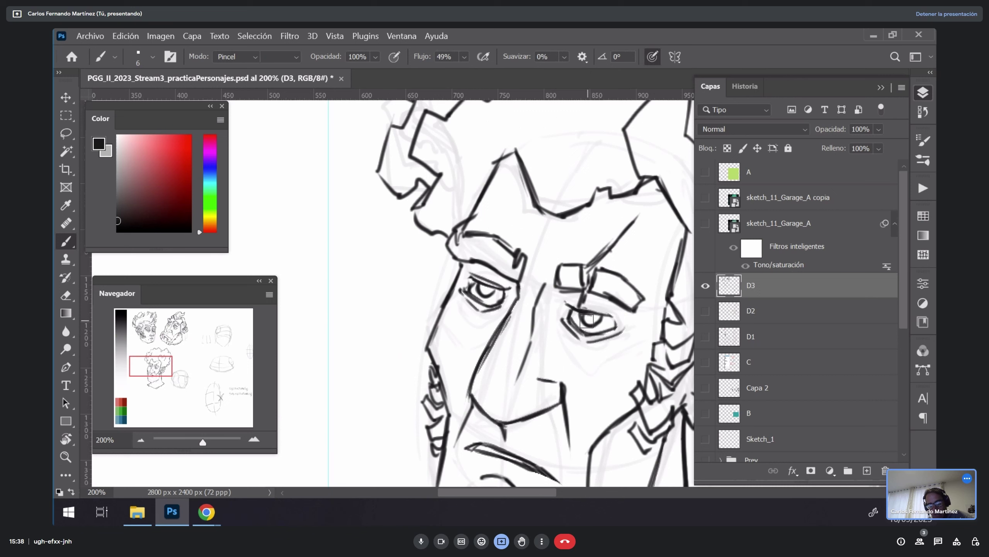
{"action": "key", "text": "e"}
{"action": "mouse_move", "coordinate": [589, 318]}
{"action": "left_mouse_down"}
{"action": "mouse_move", "coordinate": [604, 319]}
{"action": "mouse_move", "coordinate": [578, 317]}
{"action": "mouse_move", "coordinate": [604, 321]}
{"action": "mouse_move", "coordinate": [587, 317]}
{"action": "mouse_move", "coordinate": [580, 400]}
{"action": "mouse_move", "coordinate": [578, 342]}
{"action": "left_mouse_up"}
{"action": "key", "text": "b"}
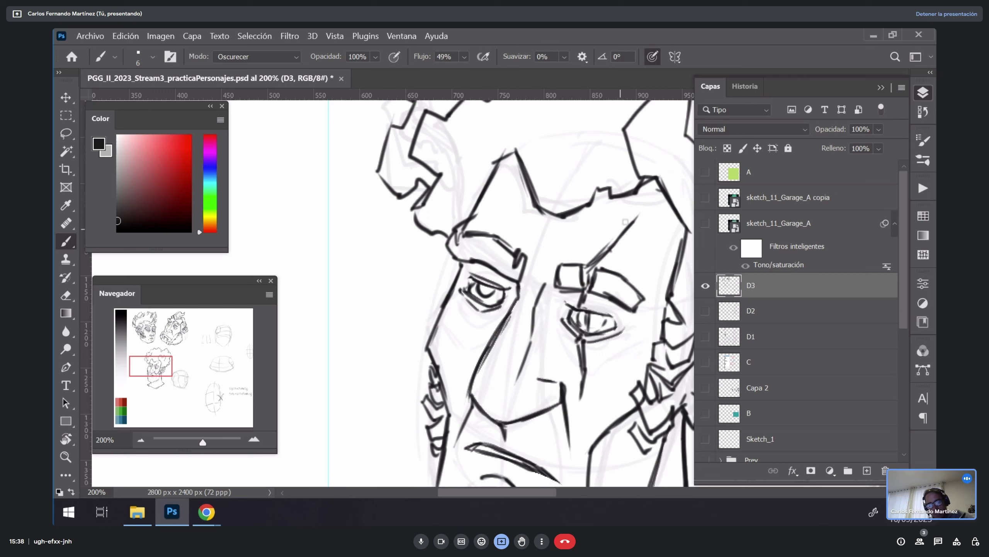
Step: Continue the scar up through the near eyebrow and extend the frown line toward the hairline corner
{"action": "left_click_drag", "start_coordinate": [611, 249], "coordinate": [602, 286]}
{"action": "key", "text": "e"}
{"action": "key", "text": "b"}
{"action": "mouse_move", "coordinate": [609, 272]}
{"action": "left_mouse_down"}
{"action": "mouse_move", "coordinate": [606, 282]}
{"action": "mouse_move", "coordinate": [602, 245]}
{"action": "mouse_move", "coordinate": [651, 188]}
{"action": "left_mouse_up"}
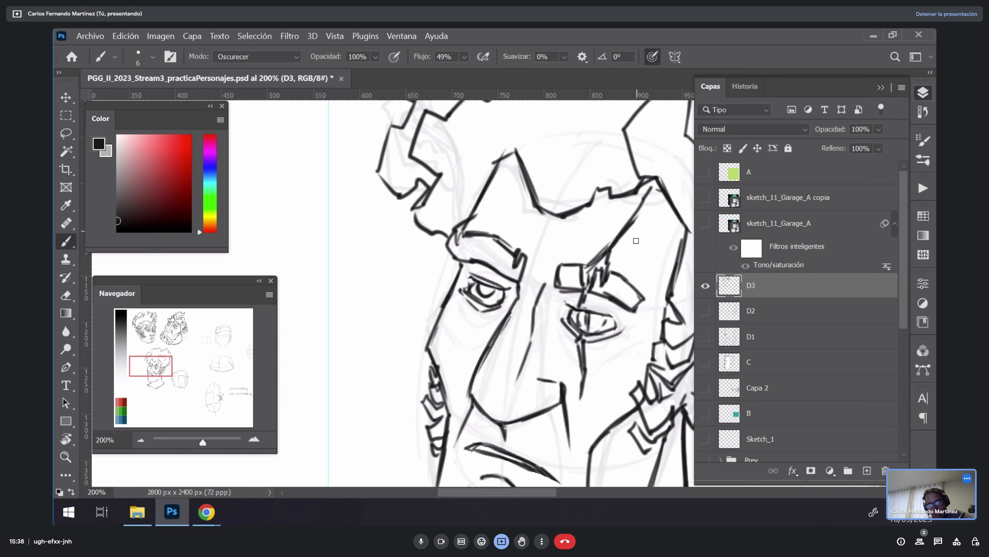
Step: Thin the upper end of the frown line with the eraser and ink short wrinkles across the forehead
{"action": "key", "text": "e"}
{"action": "mouse_move", "coordinate": [633, 222]}
{"action": "left_mouse_down"}
{"action": "mouse_move", "coordinate": [618, 251]}
{"action": "mouse_move", "coordinate": [653, 191]}
{"action": "left_mouse_up"}
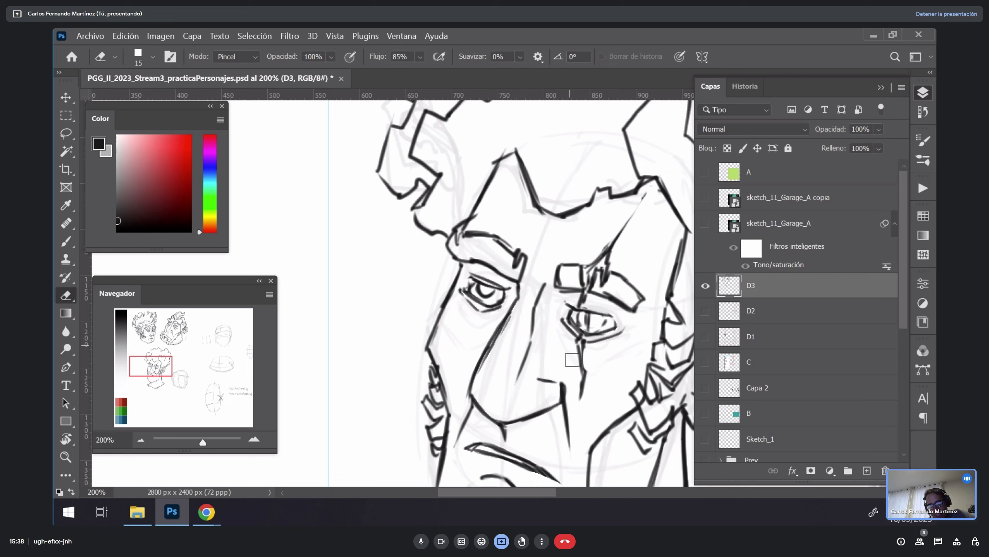
{"action": "key", "text": "b"}
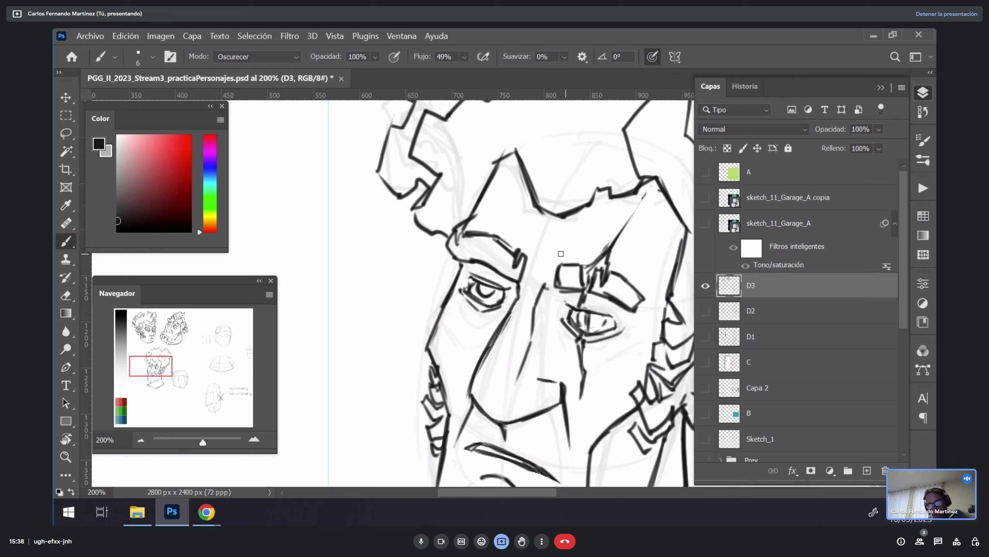
{"action": "mouse_move", "coordinate": [514, 208]}
{"action": "left_mouse_down"}
{"action": "mouse_move", "coordinate": [541, 235]}
{"action": "mouse_move", "coordinate": [564, 236]}
{"action": "left_mouse_up"}
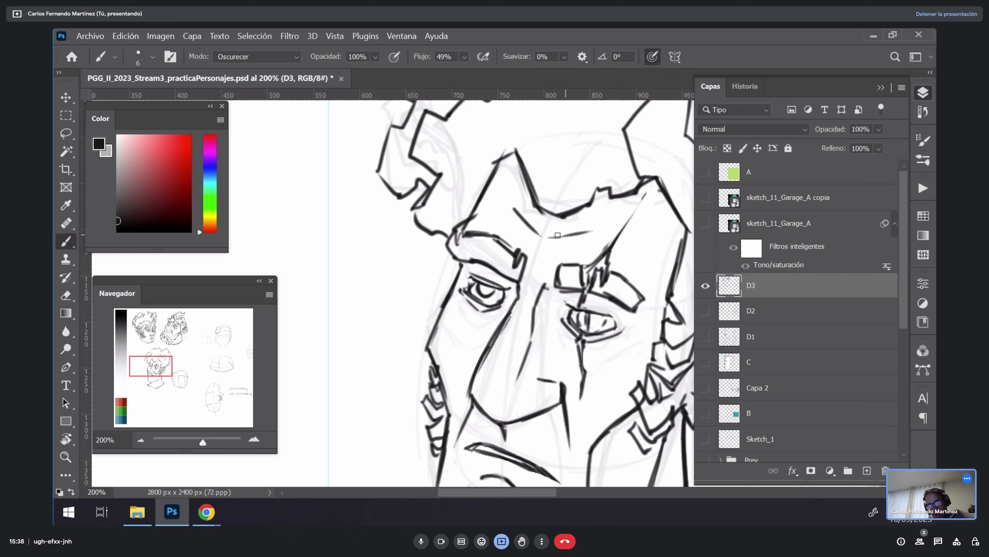
Step: Select layer D2
{"action": "key", "text": "z"}
{"action": "left_click", "coordinate": [640, 343], "text": "alt"}
{"action": "left_click_drag", "start_coordinate": [640, 341], "coordinate": [506, 427]}
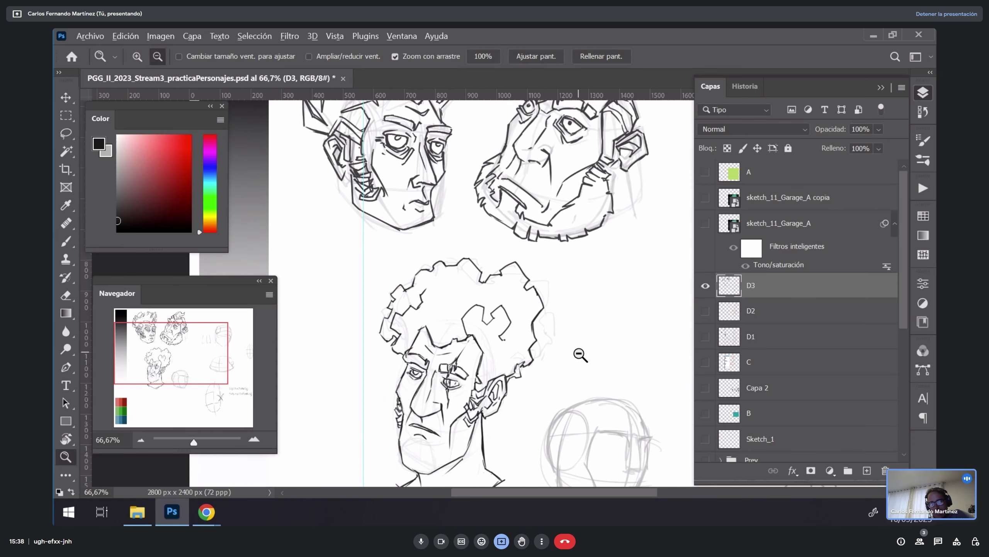
{"action": "left_click_drag", "start_coordinate": [578, 355], "coordinate": [557, 373]}
{"action": "key", "text": "v"}
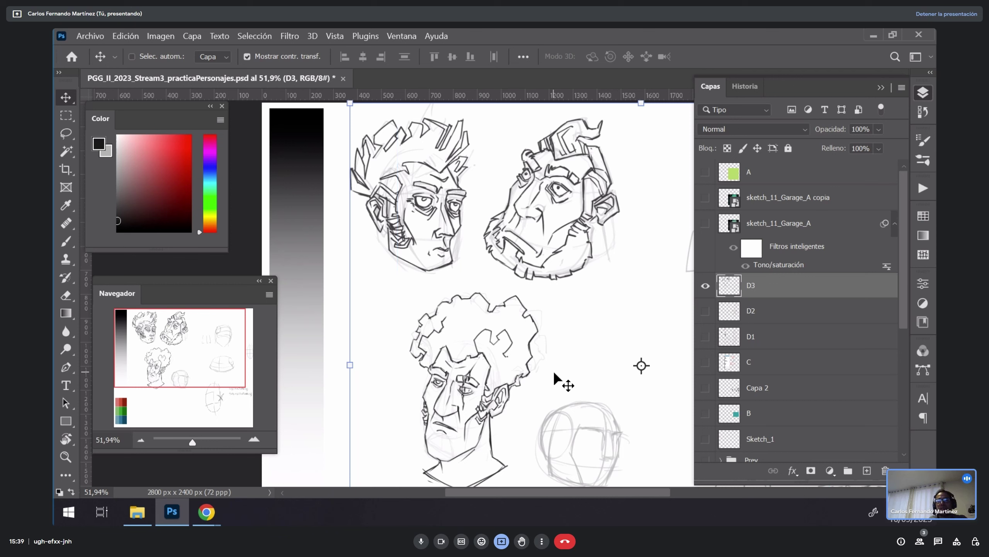
{"action": "left_click", "coordinate": [791, 312]}
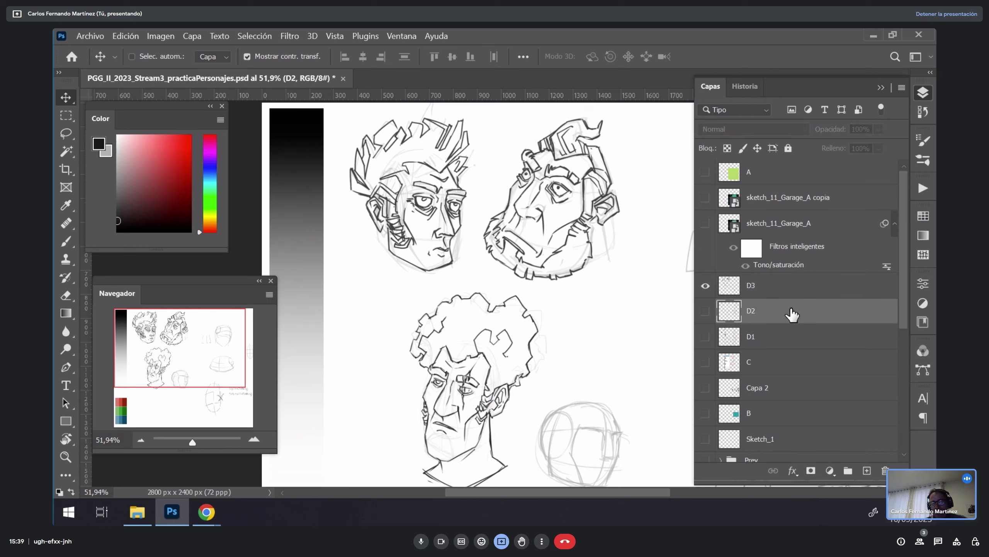